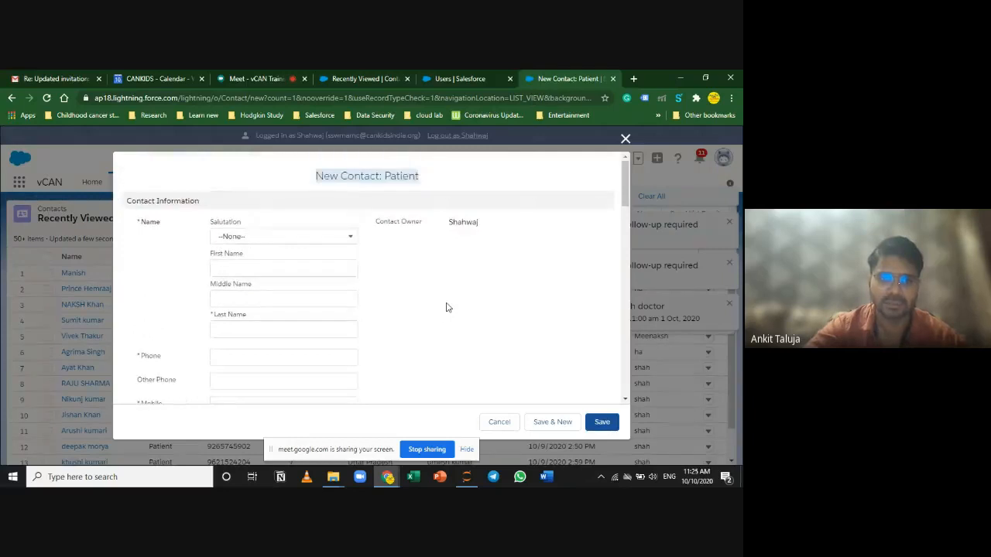
Step: Set the patient's salutation to Mr
scroll(427, 316, down, 1)
scroll(427, 316, down, 1)
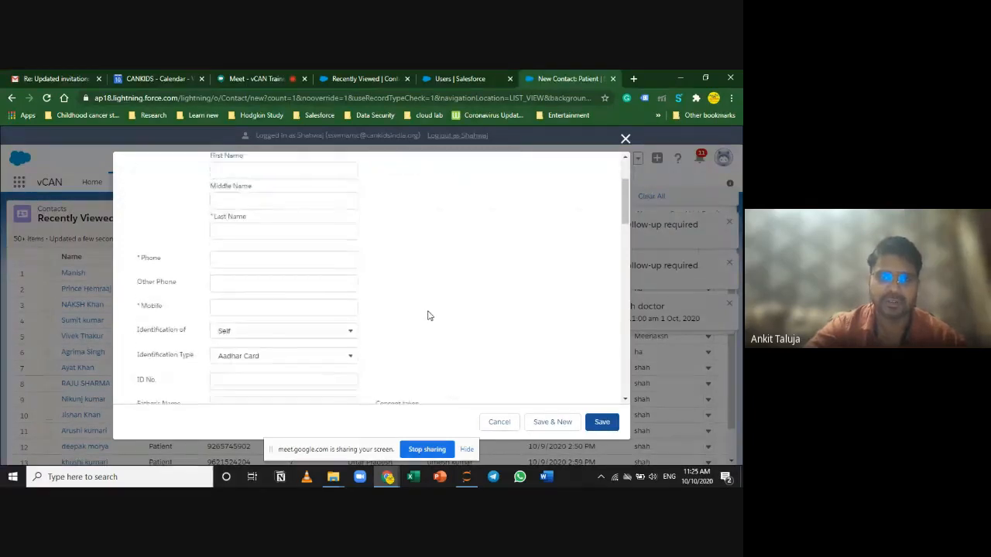
scroll(428, 316, up, 2)
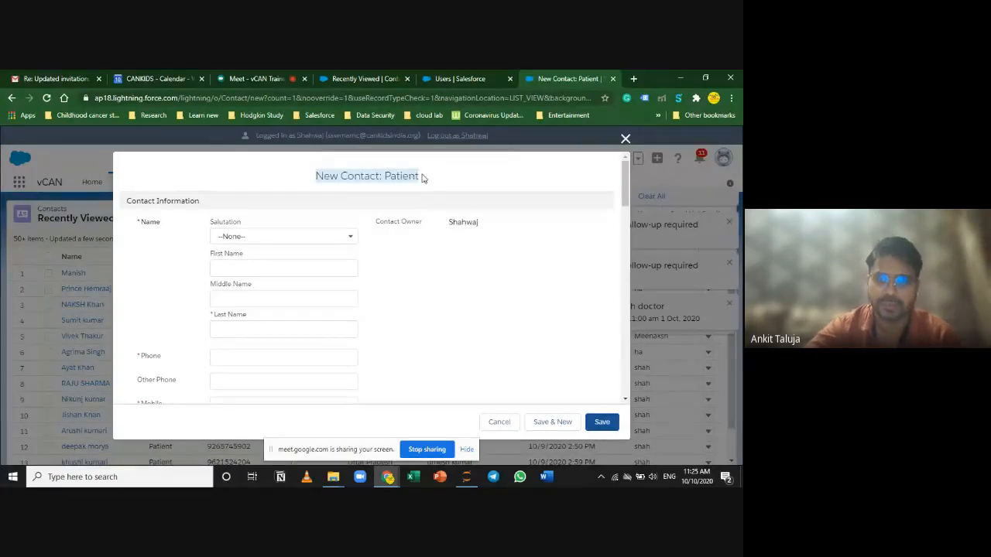
click(327, 235)
click(310, 277)
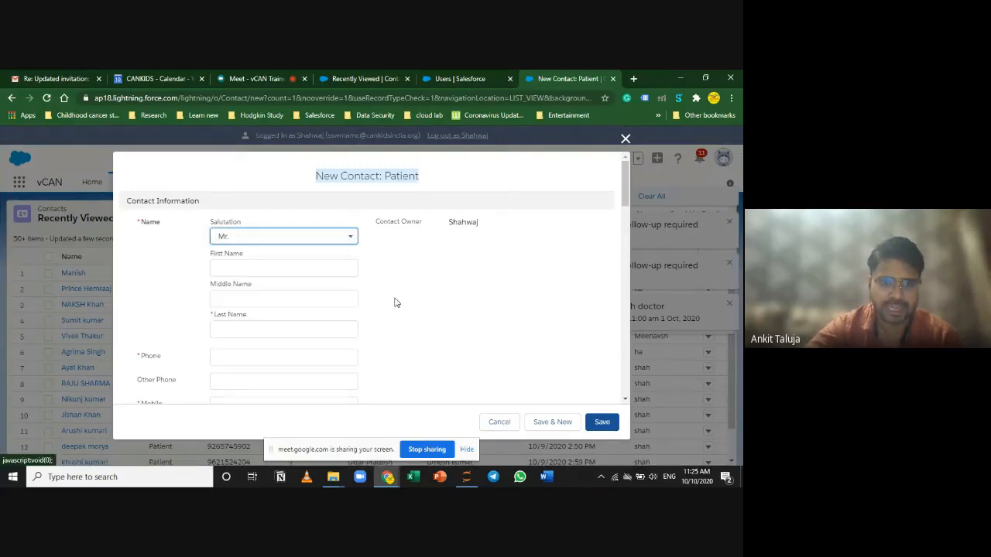
Step: Fill the patient's name, phone and mobile number from saved Chrome autofill entries
click(312, 268)
key(Escape)
click(305, 268)
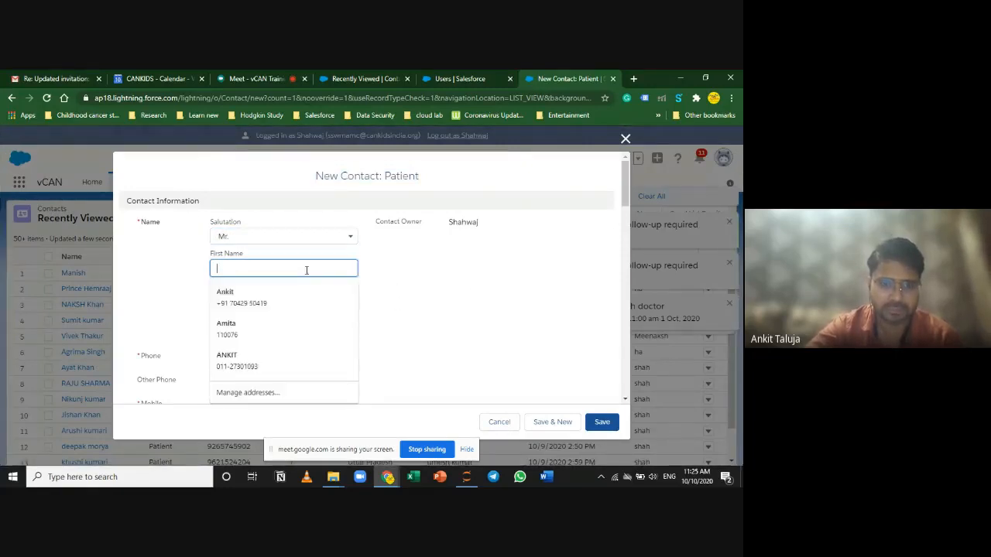
click(306, 294)
click(401, 305)
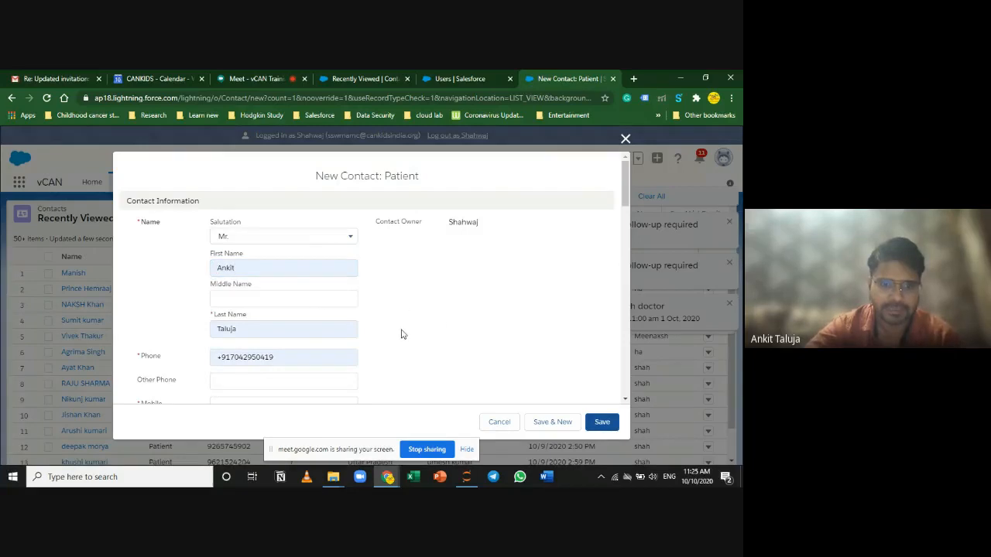
scroll(401, 334, down, 2)
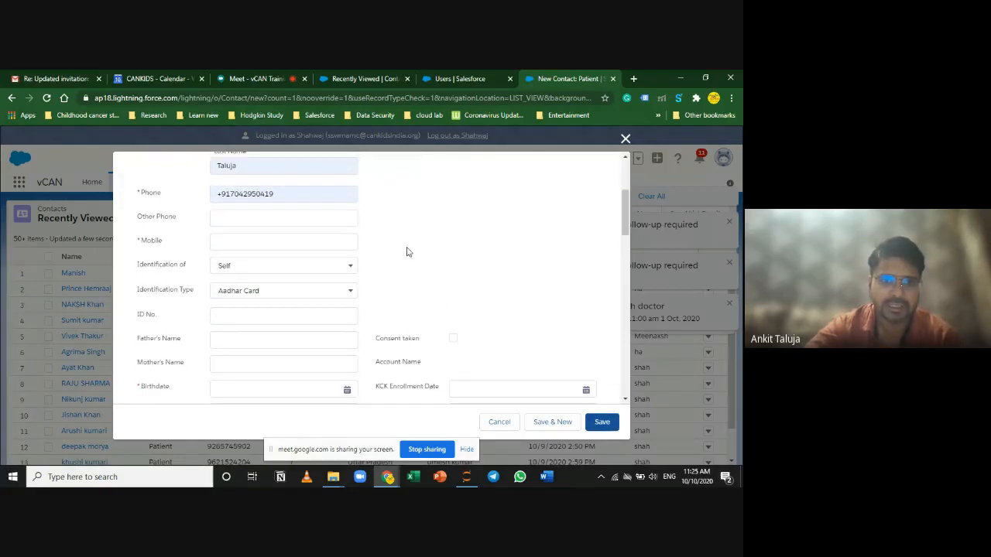
click(229, 243)
click(236, 302)
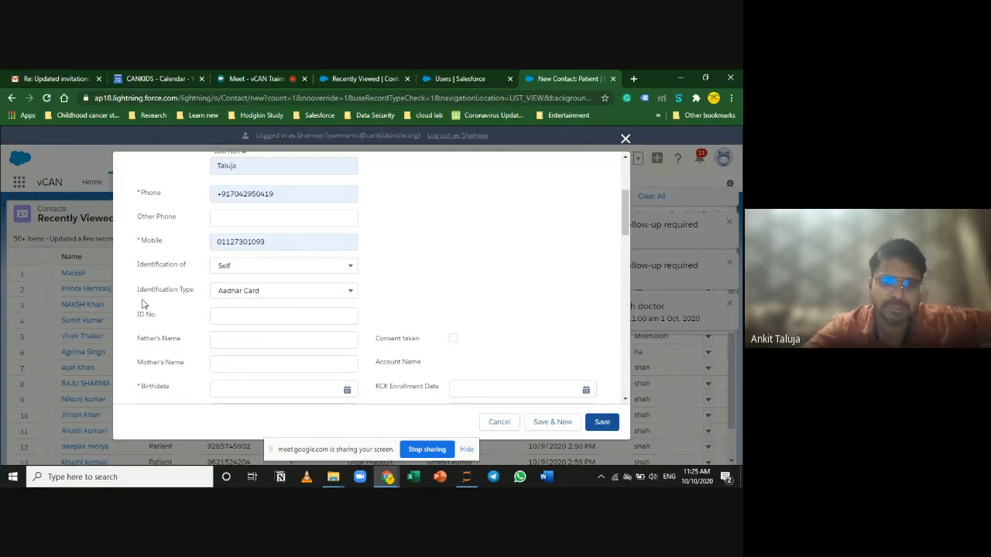
click(242, 313)
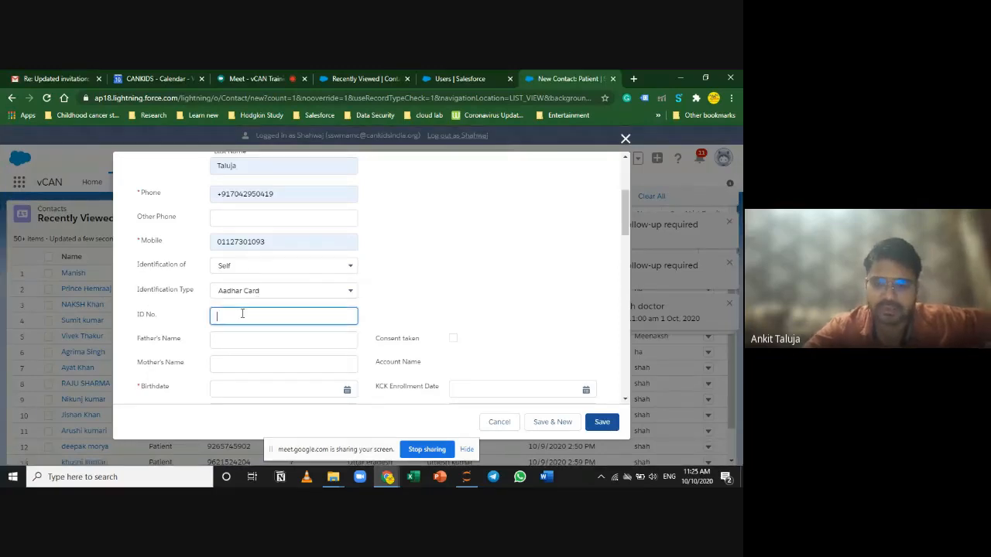
text(35689)
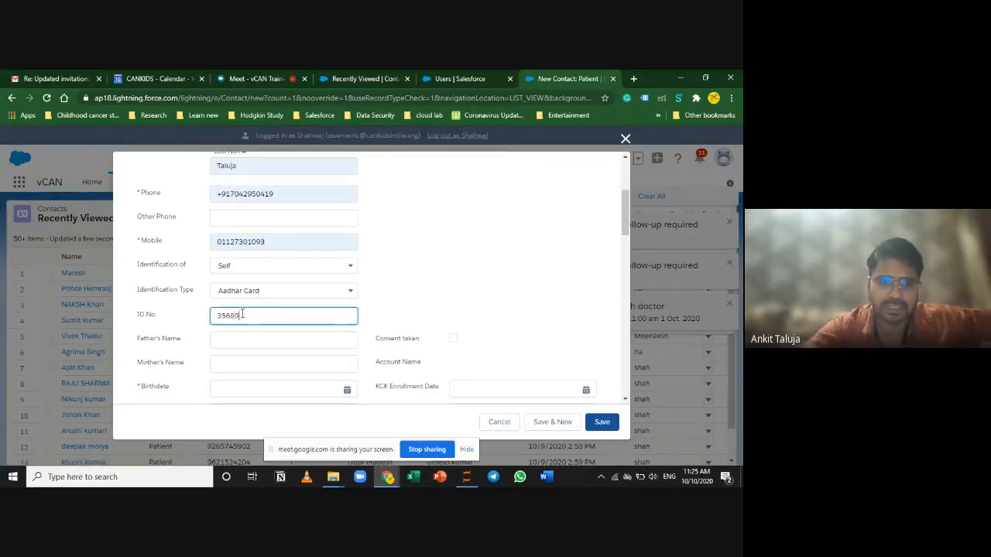
click(382, 277)
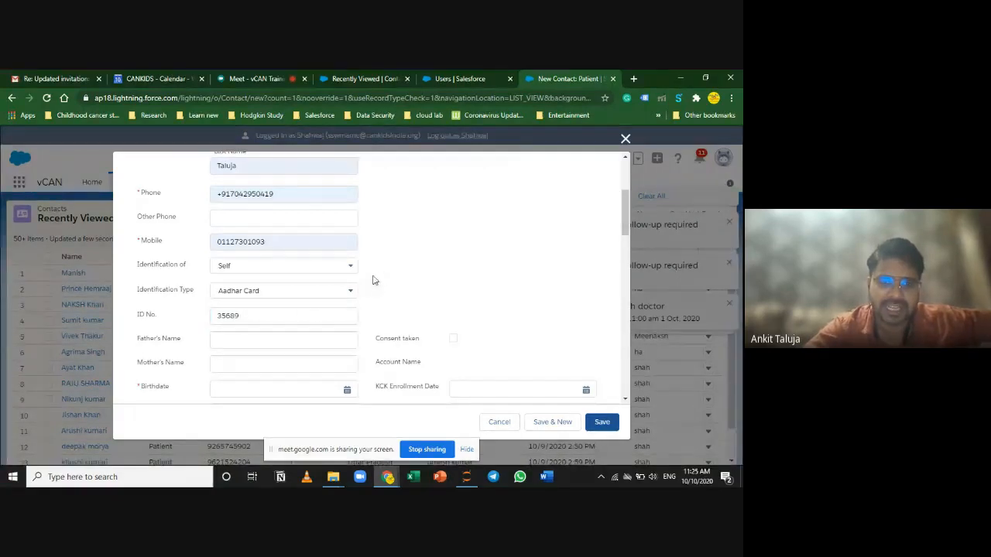
click(323, 272)
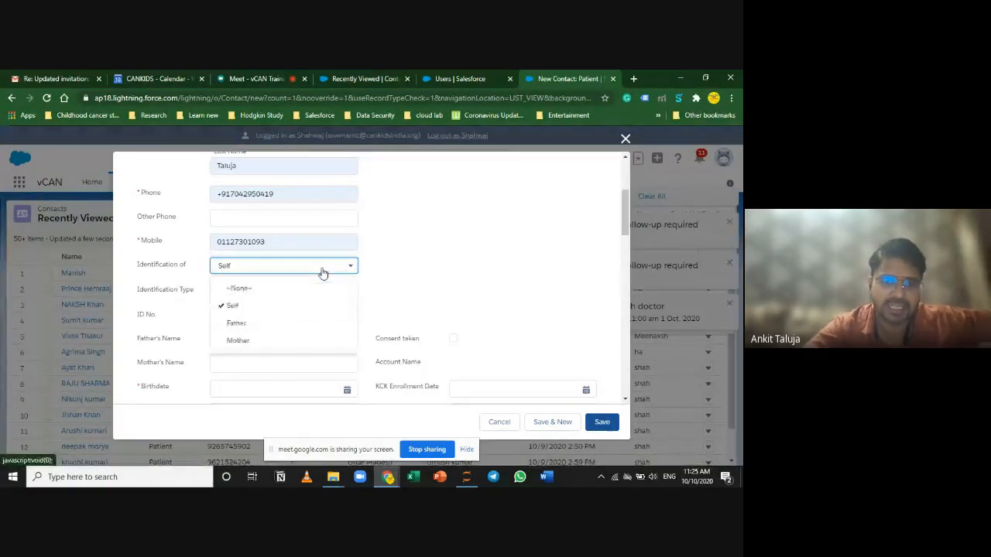
click(301, 339)
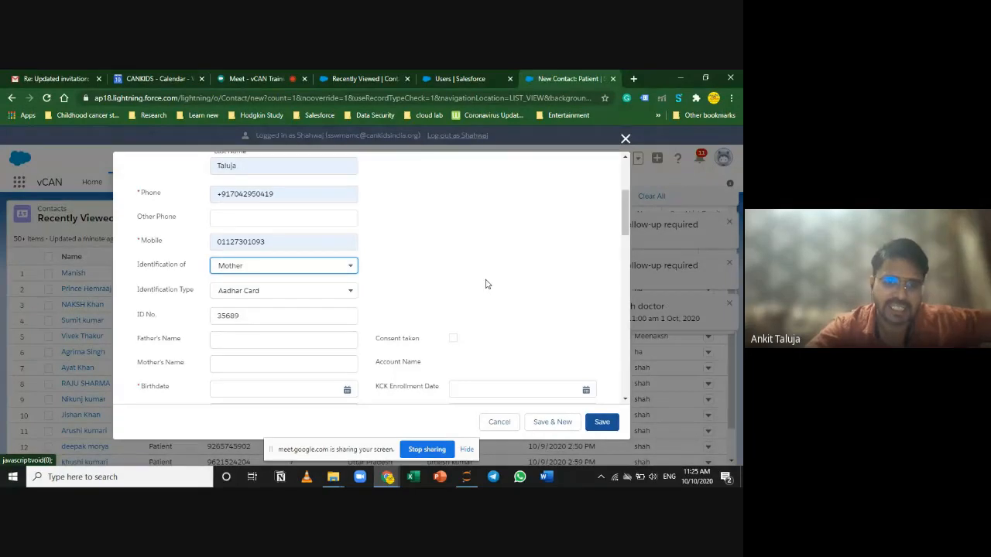
click(340, 266)
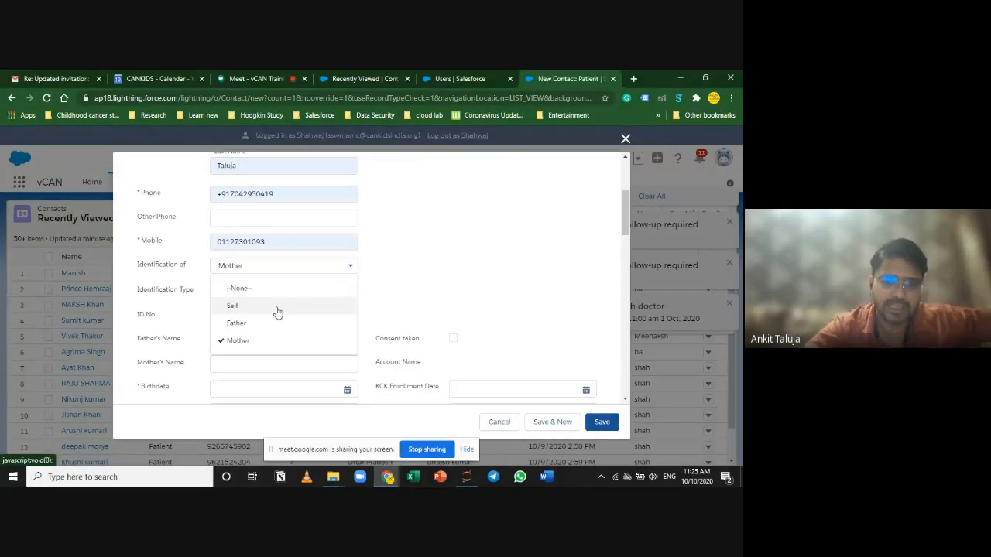
click(272, 323)
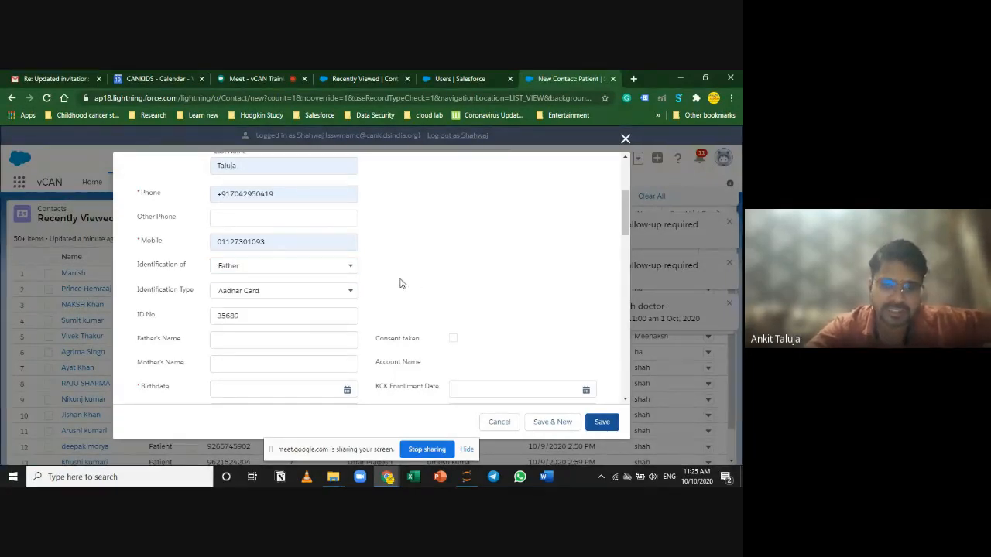
Step: Try Passport as the identification document type
click(323, 297)
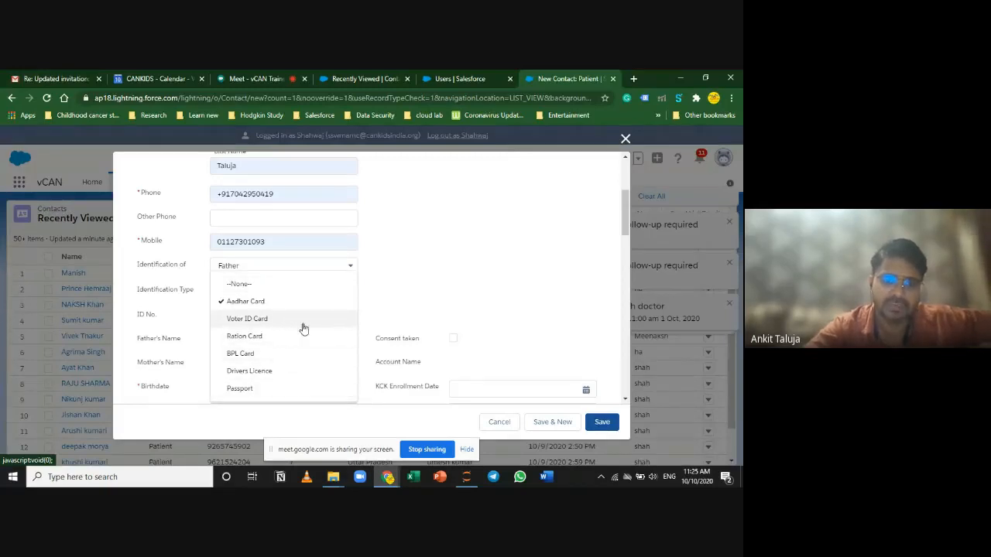
scroll(297, 376, down, 1)
click(293, 364)
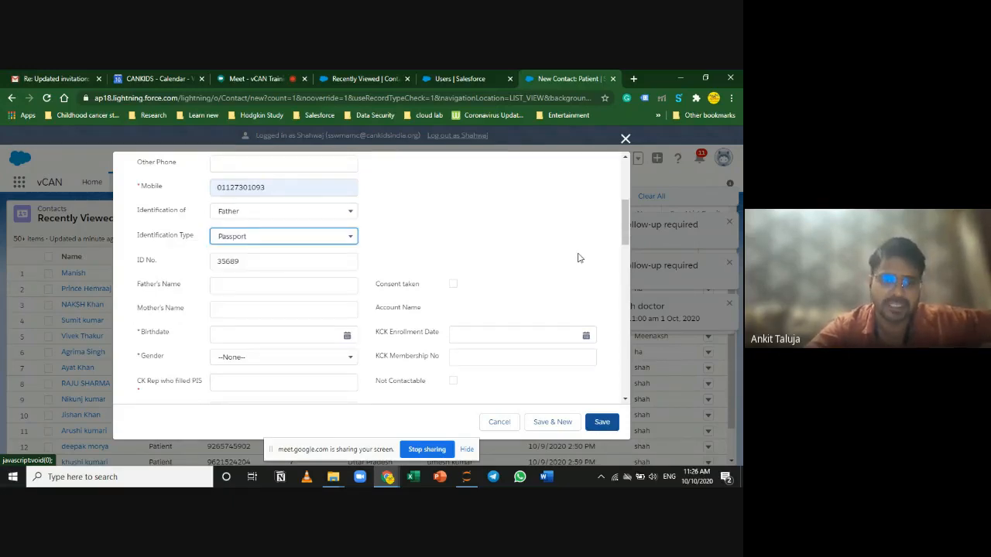
click(329, 260)
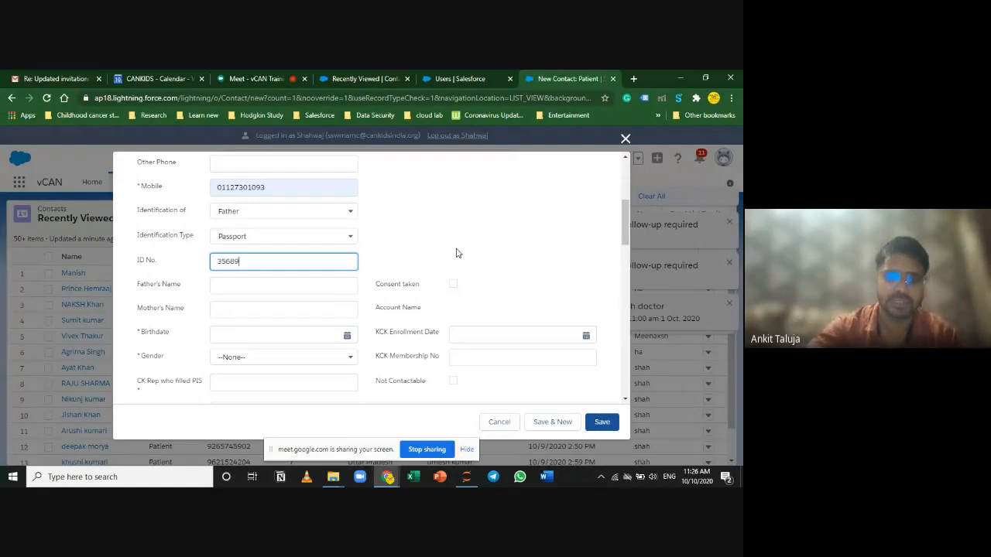
Step: Reset the identification to Self with Aadhar Card as the document
click(268, 211)
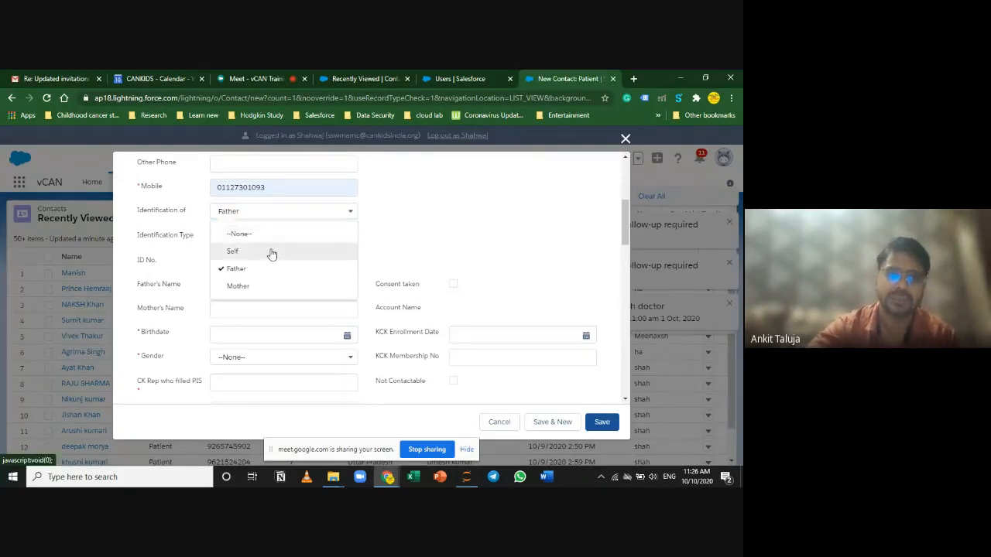
click(277, 250)
click(279, 240)
click(298, 277)
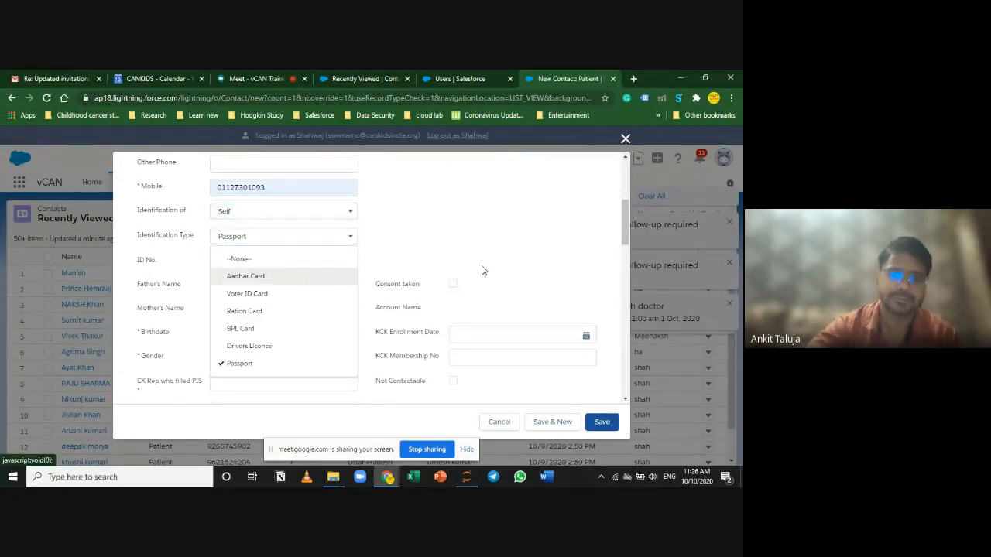
click(469, 264)
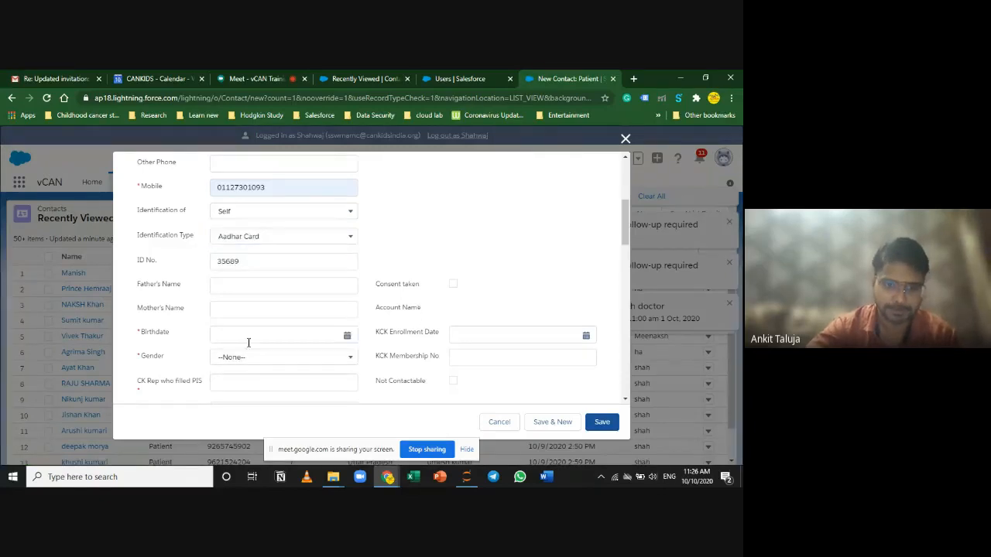
scroll(248, 342, down, 1)
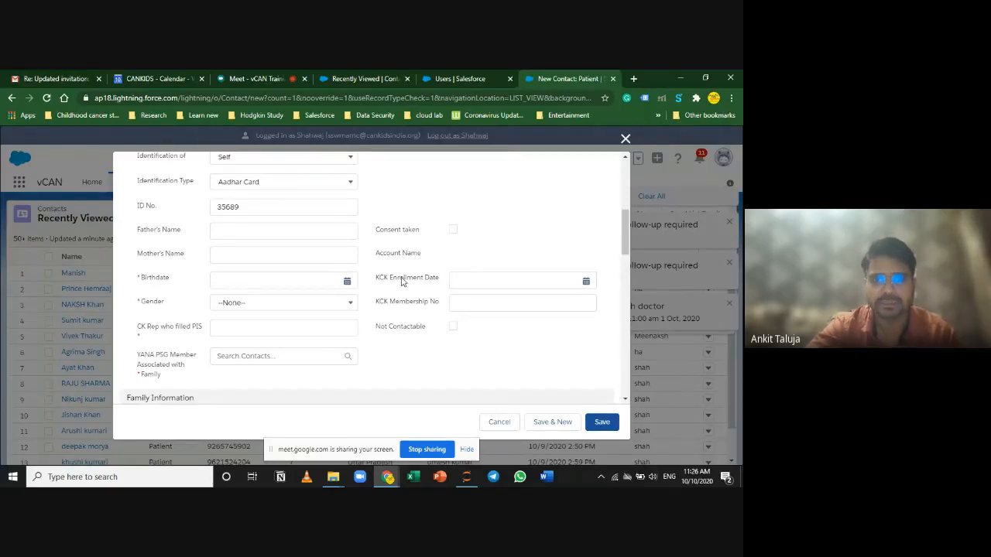
click(228, 280)
Step: Leave Father's and Mother's Name blank and reopen the Birthdate date picker
click(489, 230)
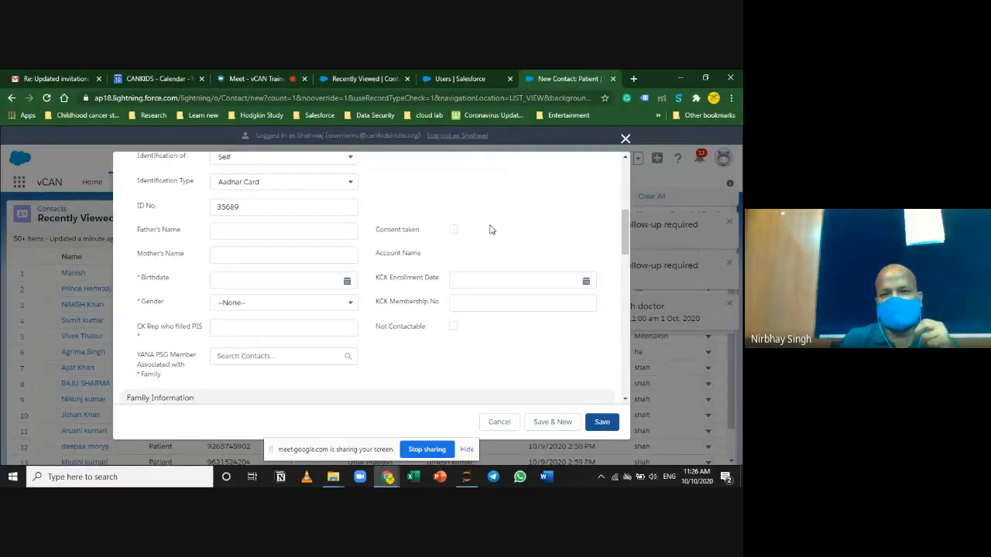
scroll(347, 200, up, 1)
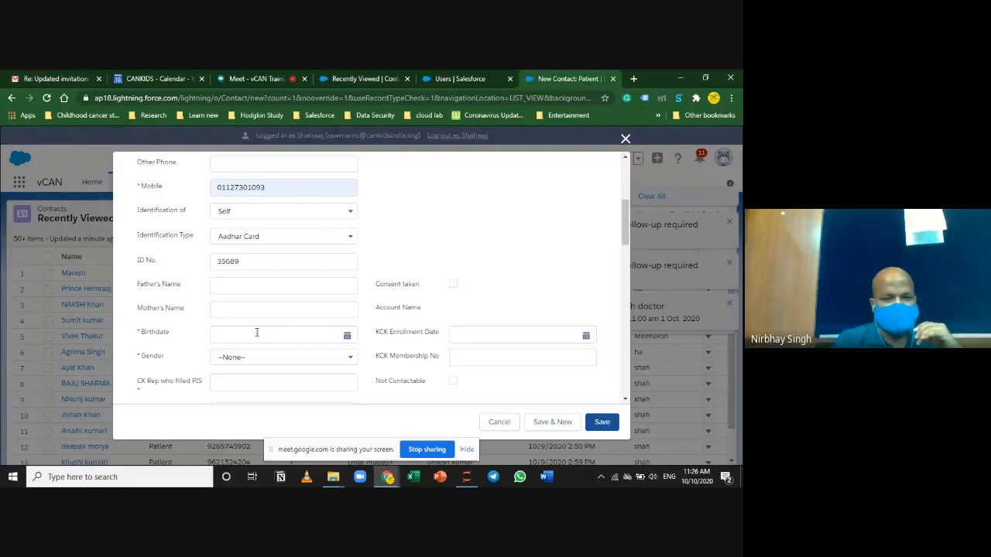
click(234, 286)
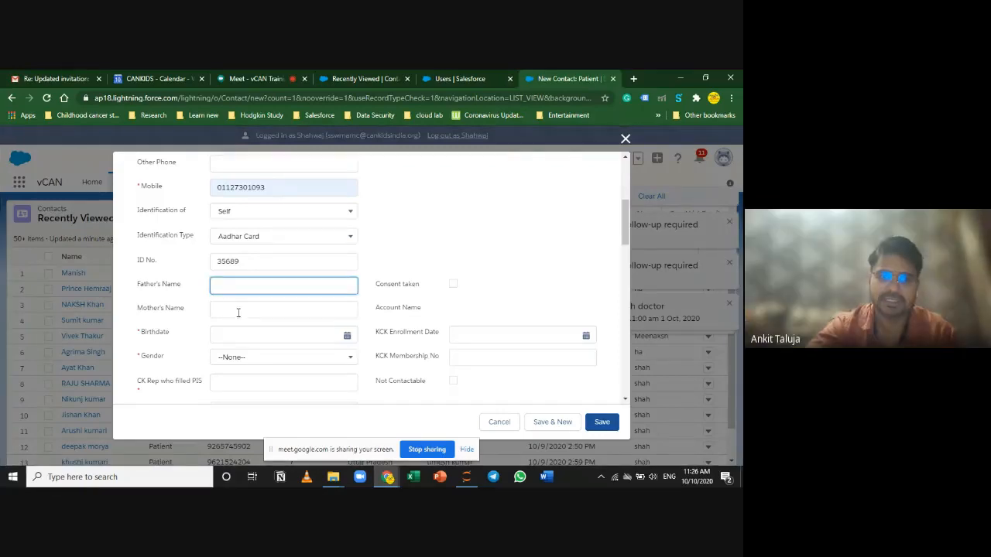
click(239, 313)
scroll(255, 294, down, 3)
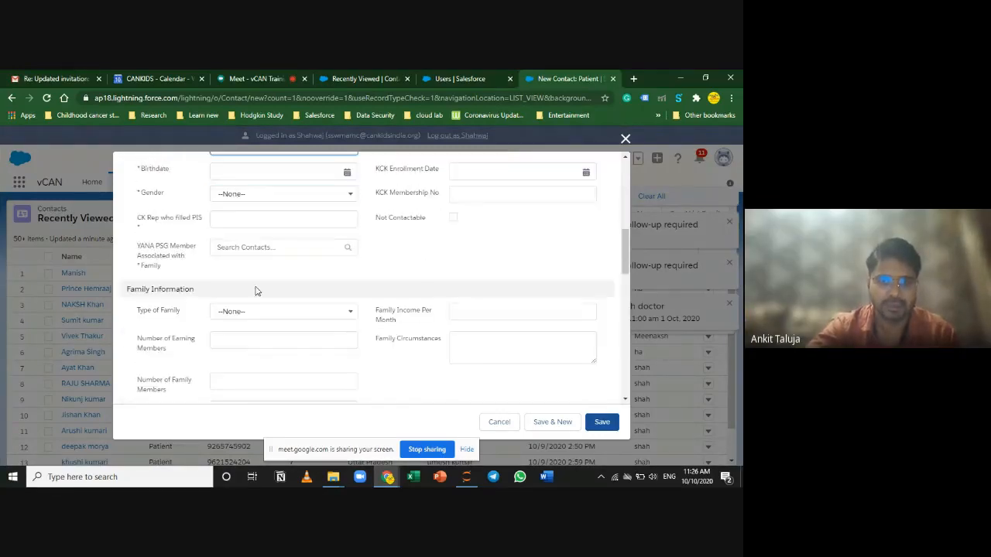
scroll(259, 286, up, 2)
click(228, 279)
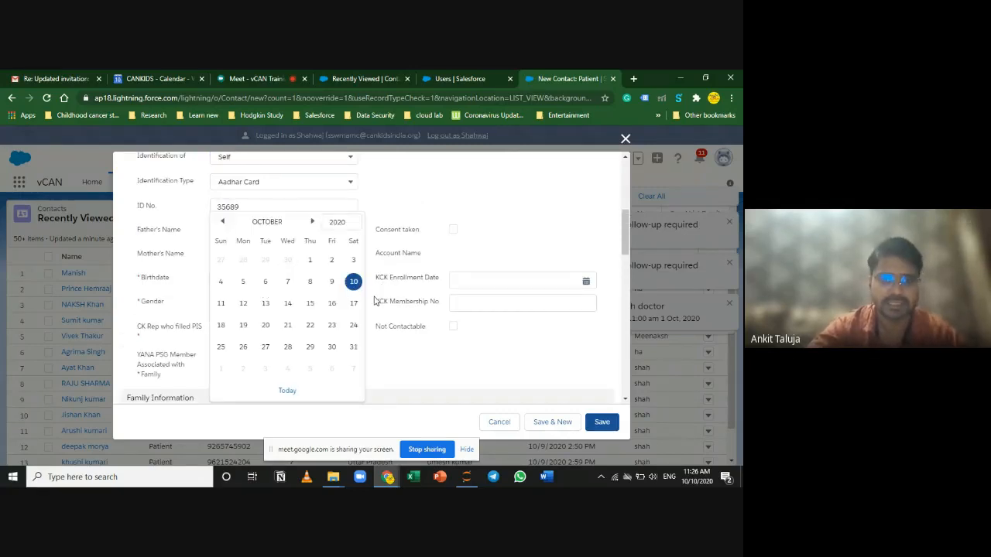
Step: Set the birthdate to 3/10/2020 and the gender to Male
click(353, 261)
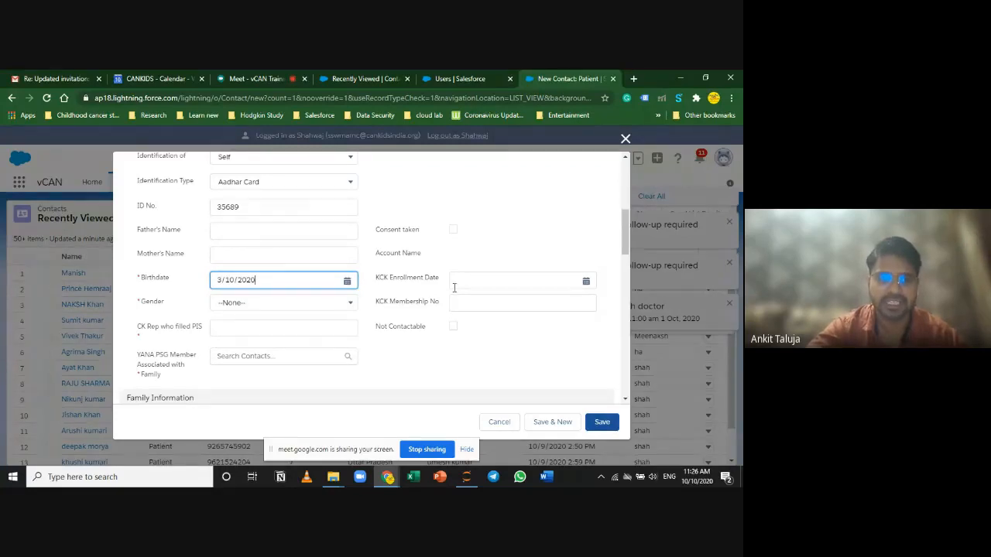
click(321, 305)
click(294, 343)
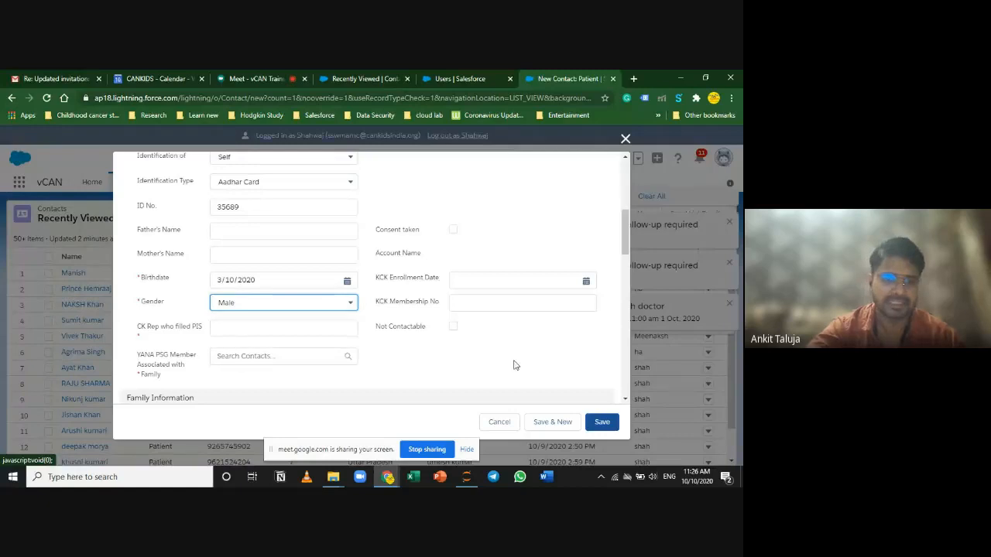
click(275, 332)
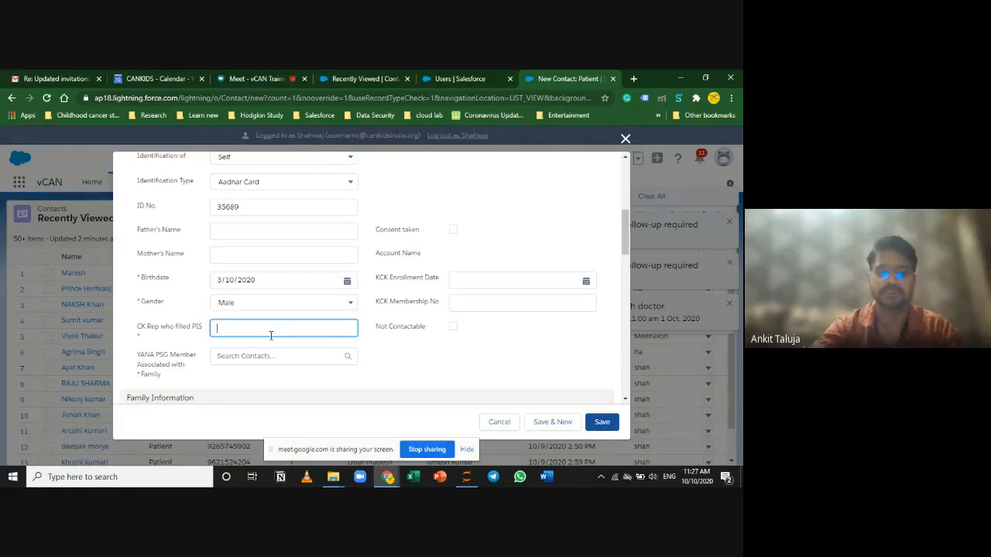
Step: Enter the rep's name in the CK Rep who filled PIS field
text(kit)
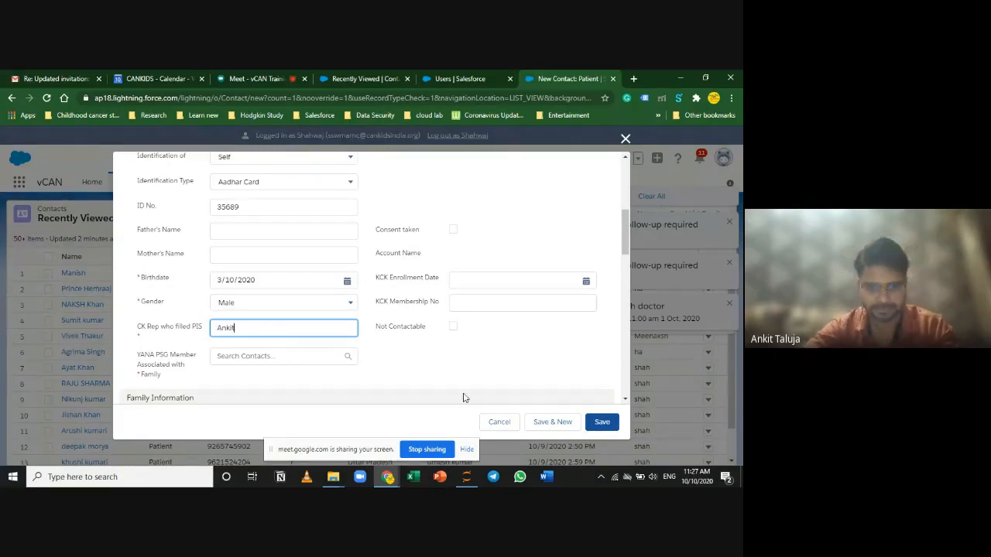
click(233, 358)
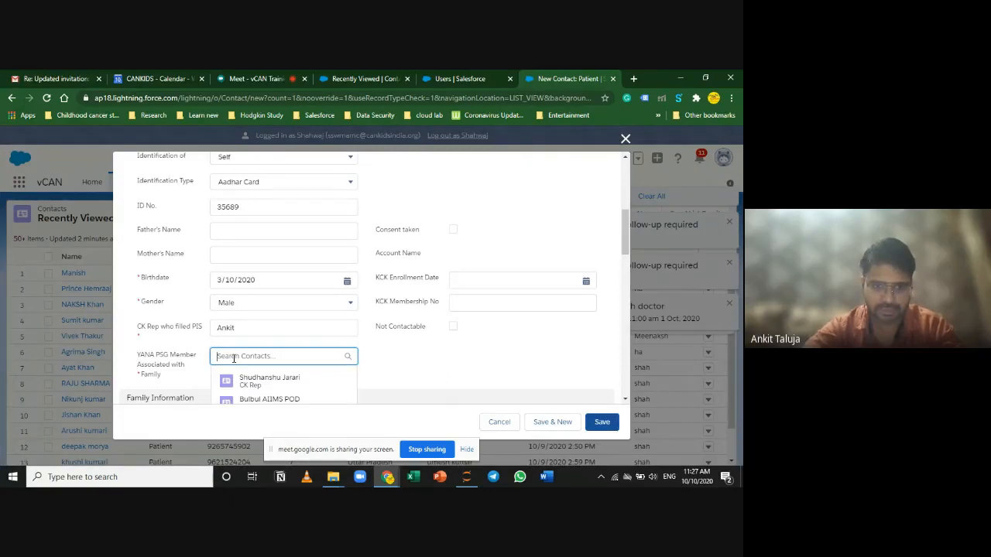
scroll(451, 387, down, 2)
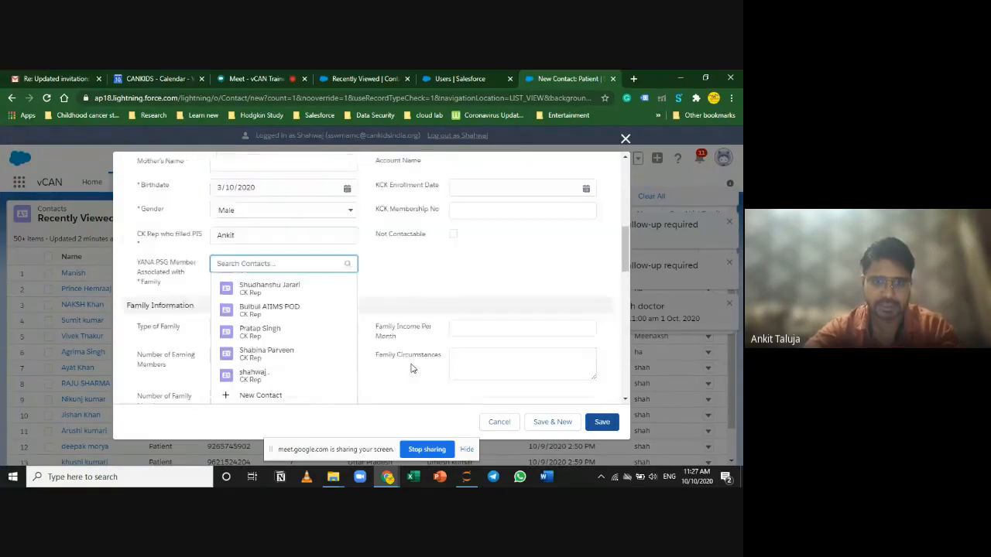
scroll(302, 289, down, 1)
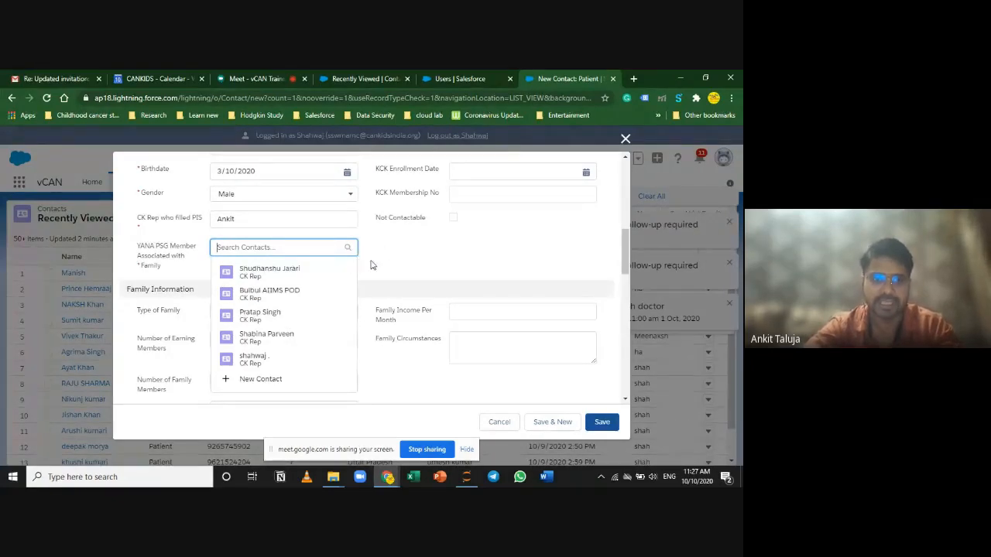
click(251, 220)
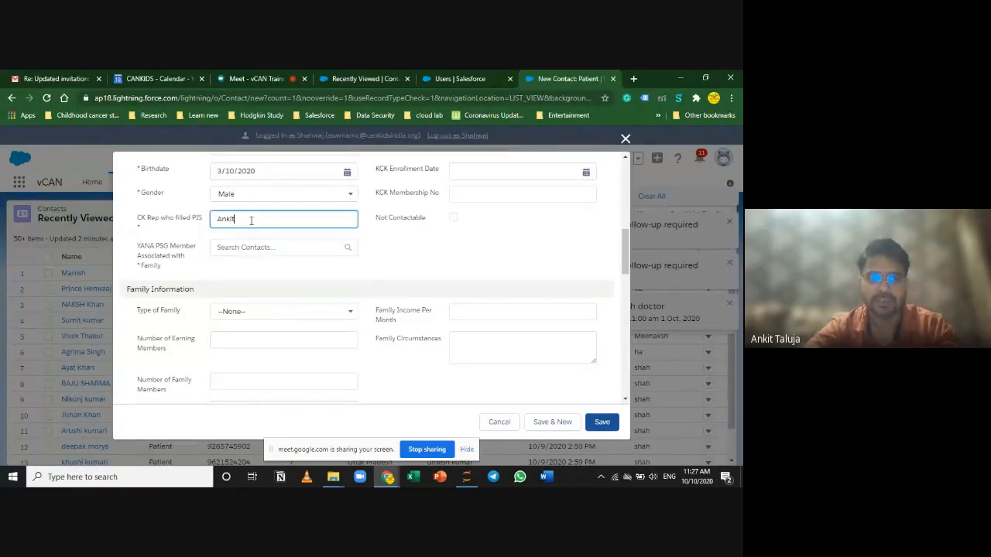
text(vdfdwf)
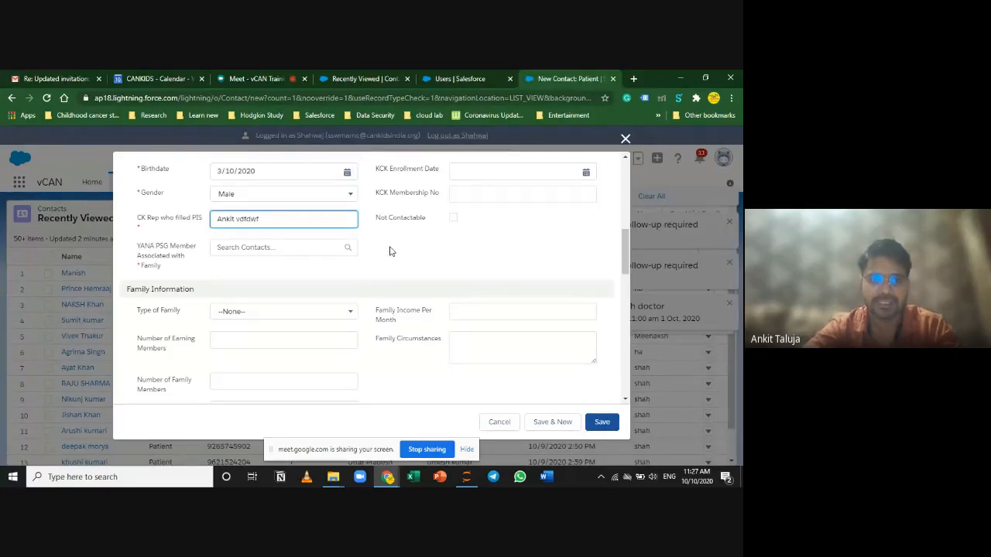
Step: Search the rep's name and link the matching CK Rep contact as YANA PSG Member
click(244, 247)
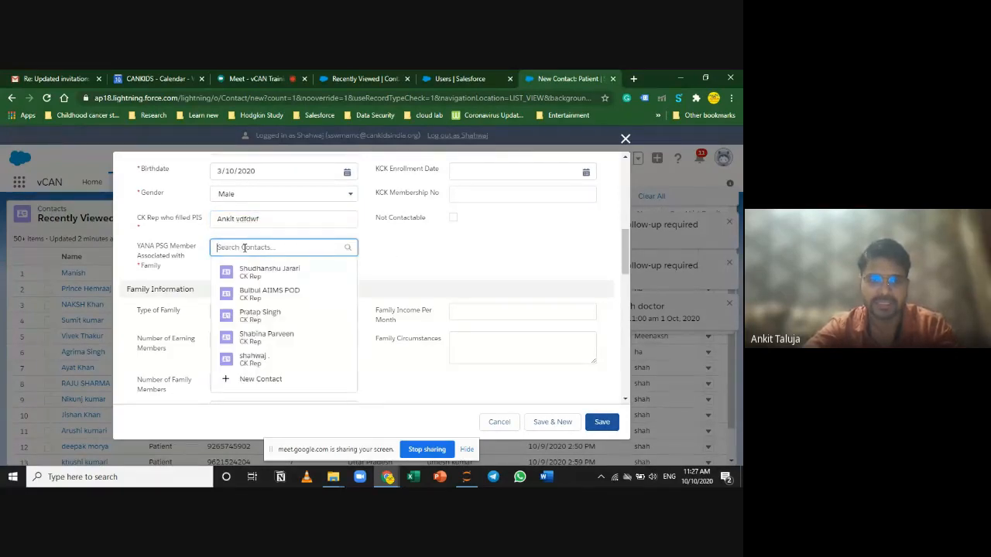
text(ankit)
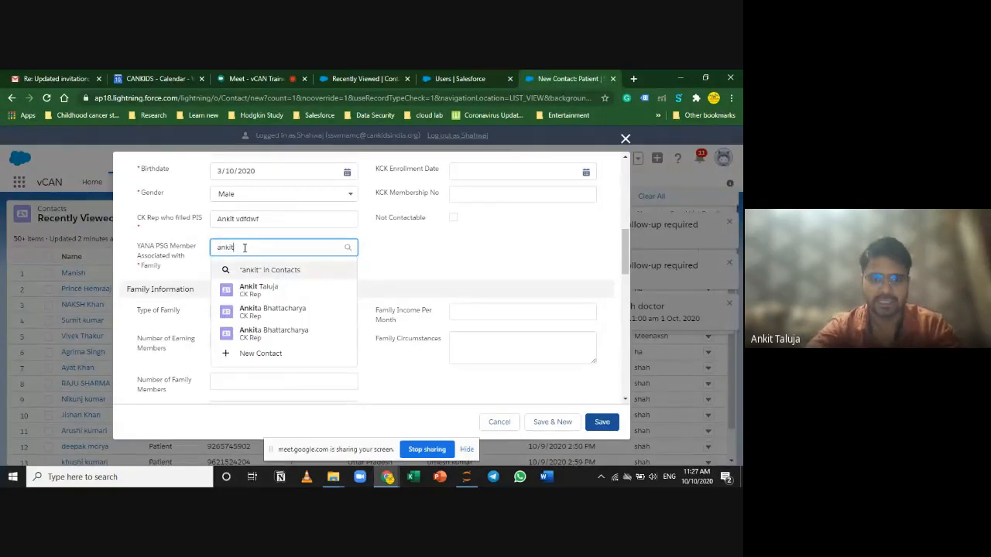
click(272, 292)
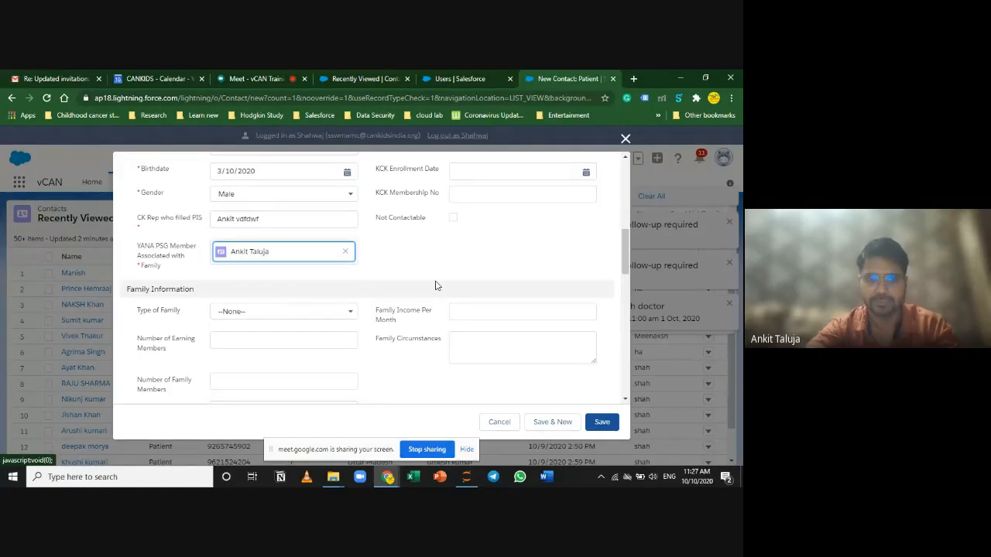
Step: Scroll to Family Information and show the Type of Family options None, Nuclear and Joint
scroll(449, 272, up, 2)
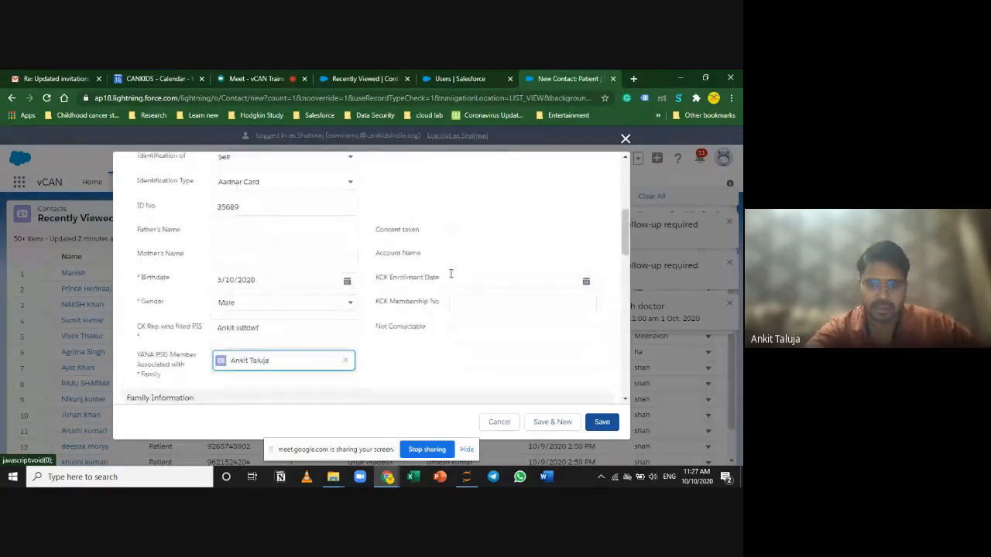
scroll(450, 273, down, 1)
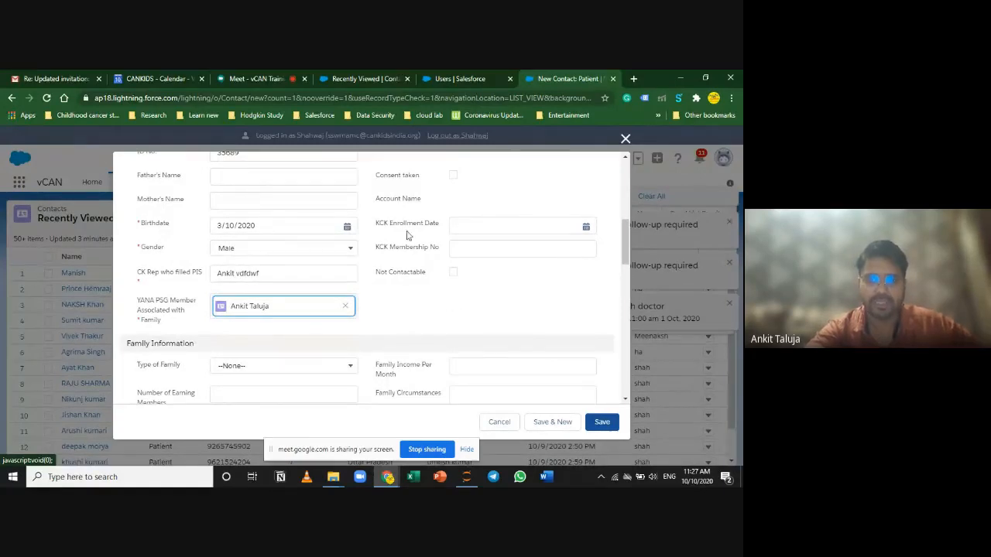
drag(377, 225, 410, 251)
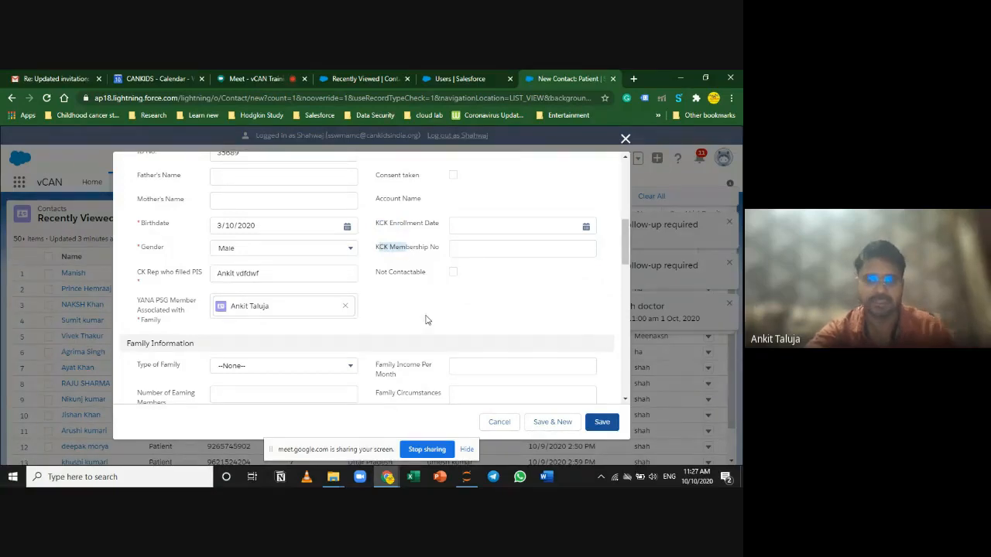
scroll(425, 320, down, 2)
scroll(425, 320, up, 1)
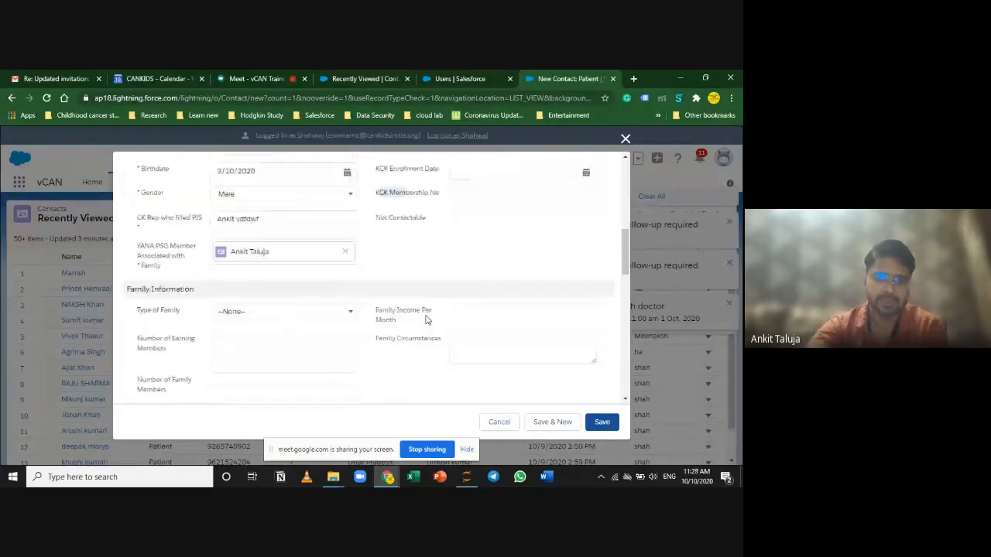
scroll(425, 320, down, 3)
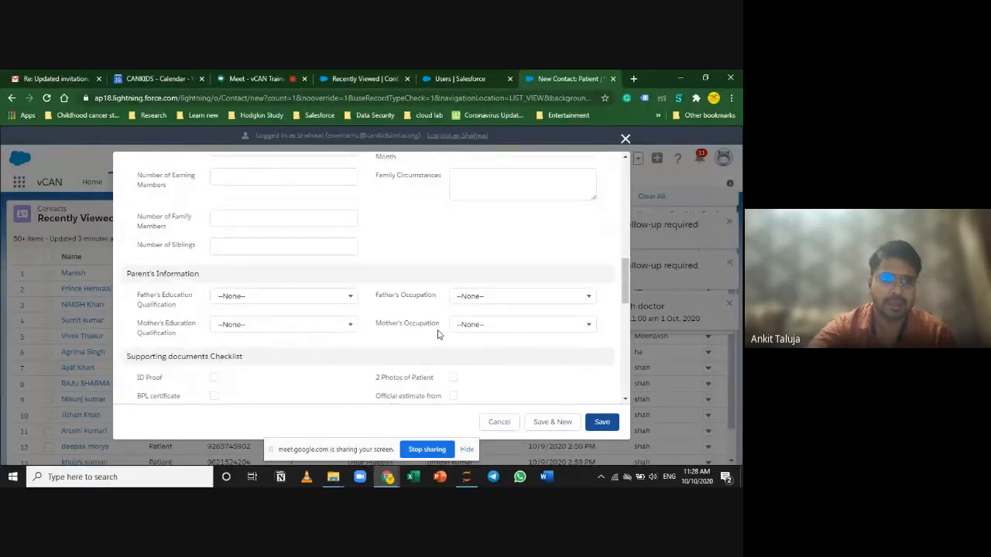
scroll(398, 310, up, 2)
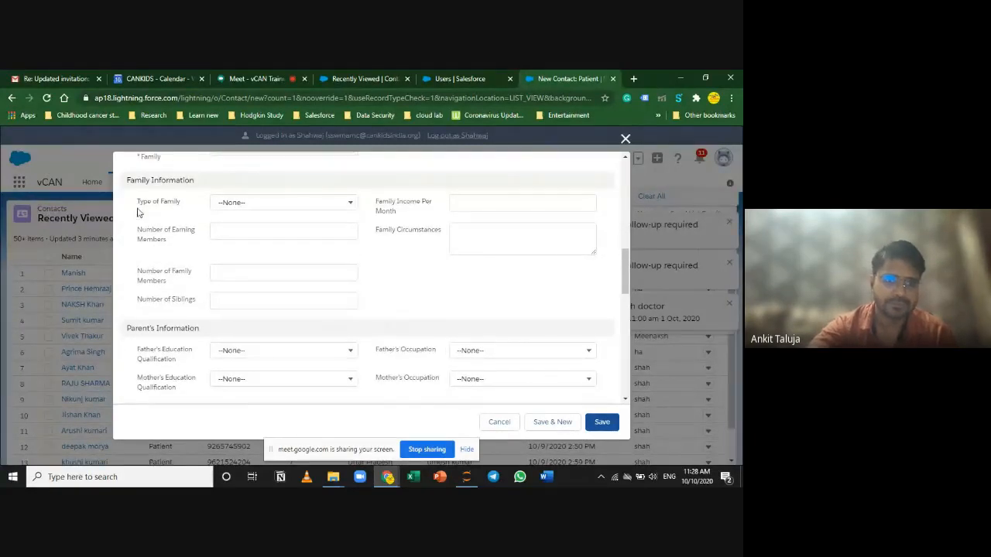
drag(138, 202, 179, 202)
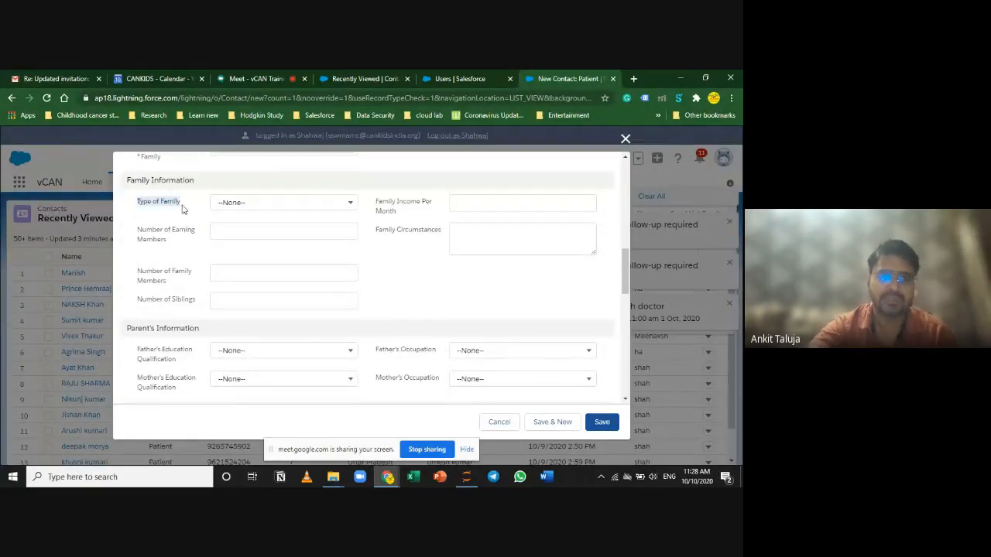
click(306, 204)
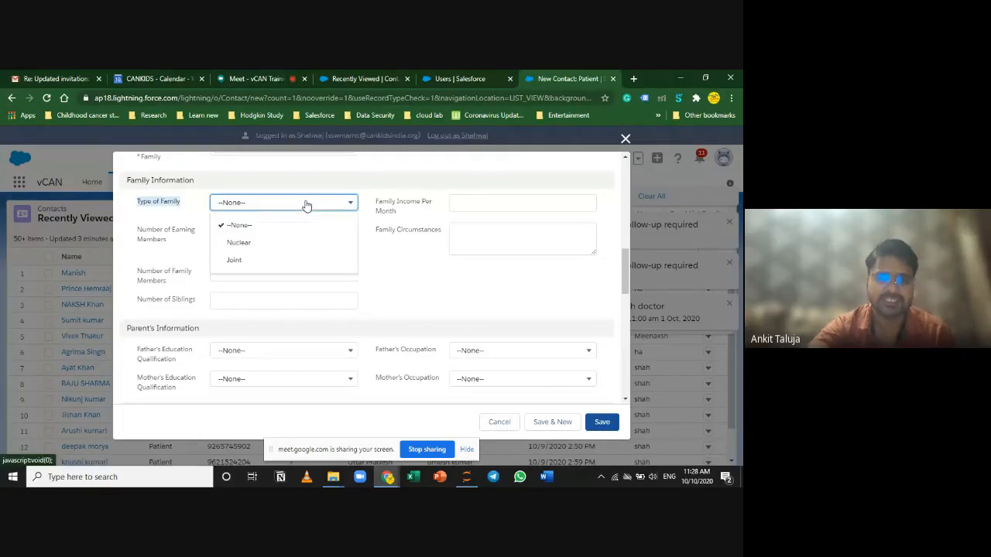
Step: Choose Nuclear family, leaving Family Income Per Month and Number of Earning Members blank
click(280, 244)
click(480, 202)
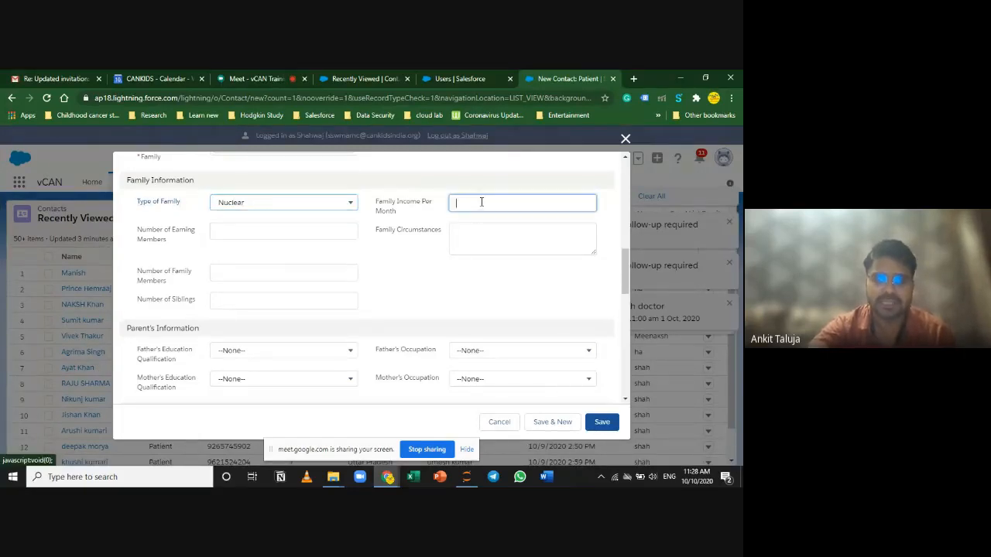
click(411, 308)
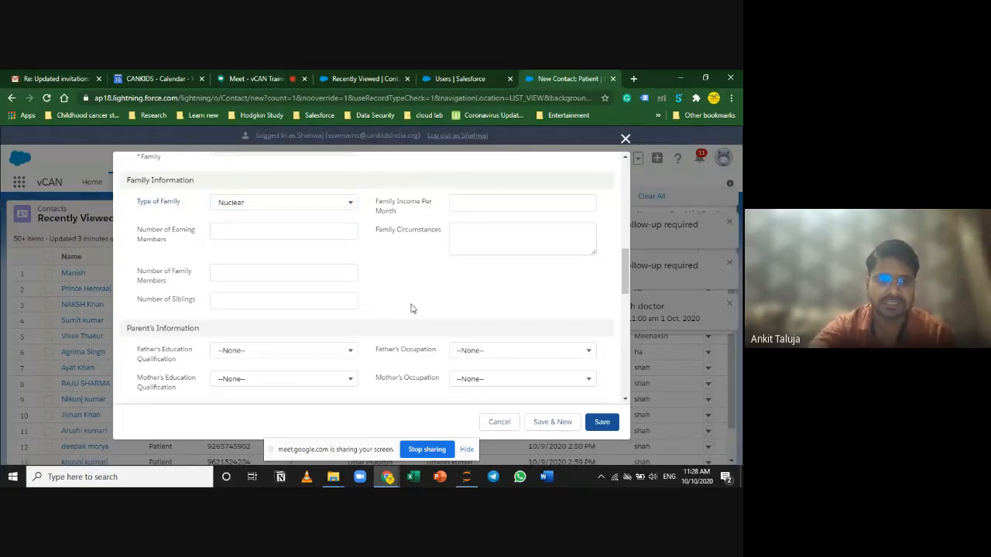
click(269, 230)
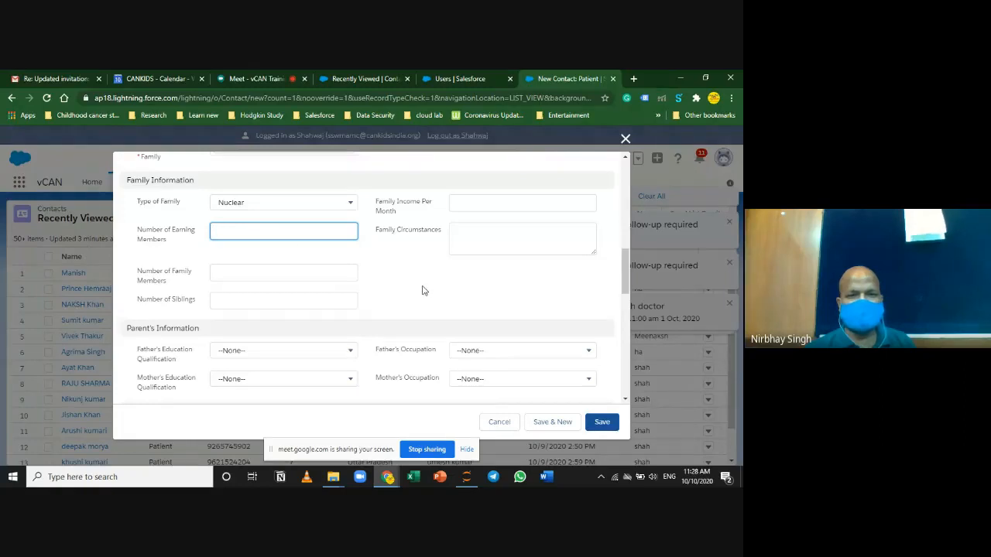
scroll(423, 290, down, 1)
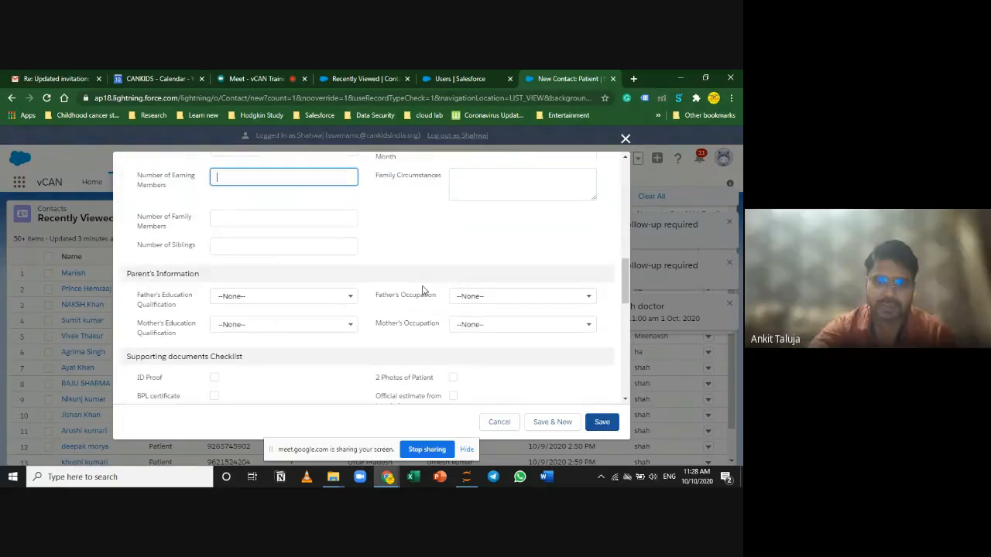
scroll(423, 291, up, 3)
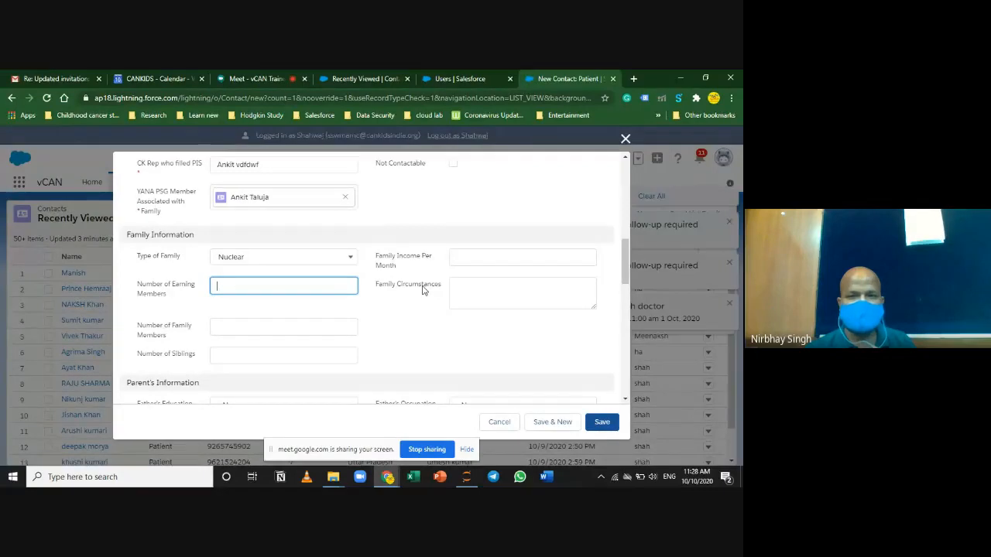
scroll(455, 266, up, 3)
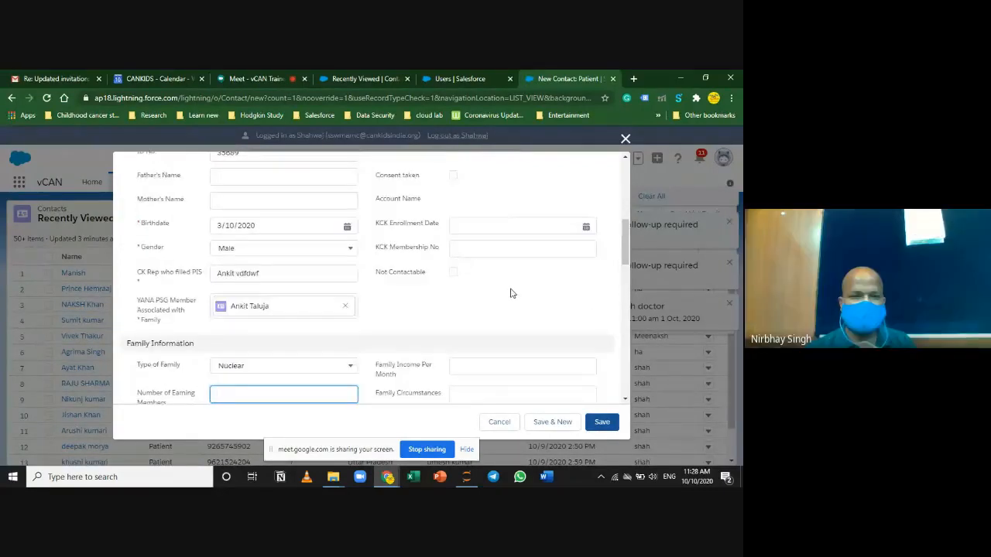
scroll(454, 271, up, 1)
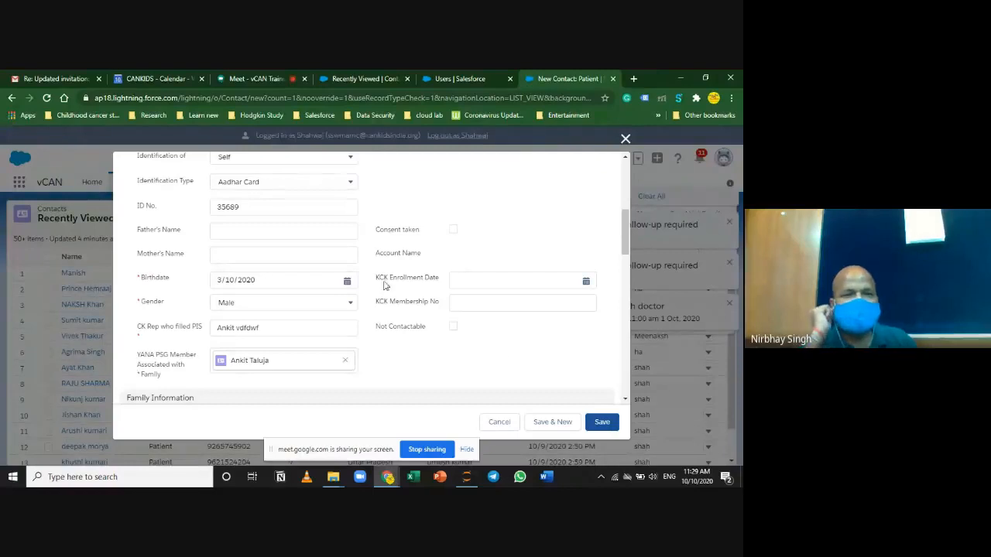
drag(377, 280, 430, 279)
click(431, 280)
click(408, 376)
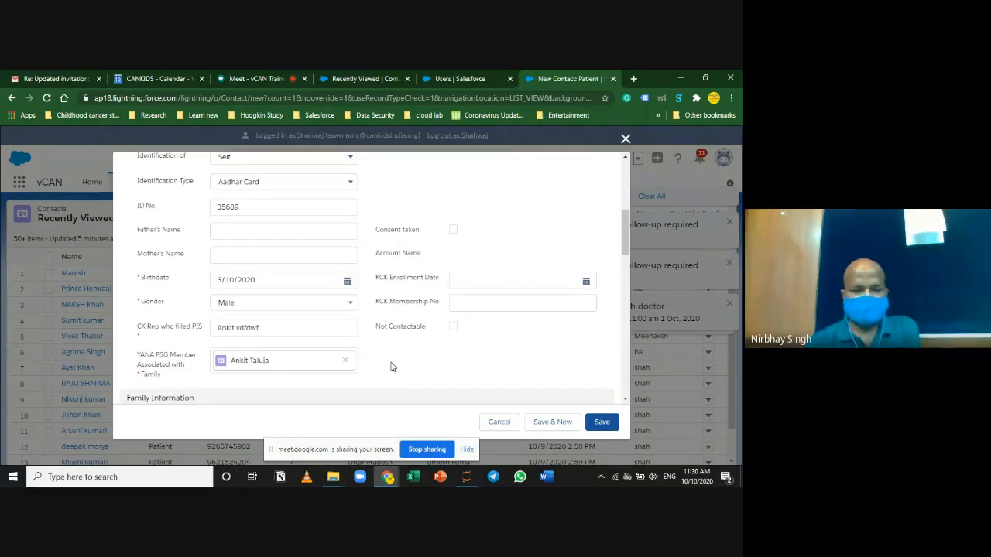
scroll(391, 367, down, 1)
scroll(364, 360, down, 2)
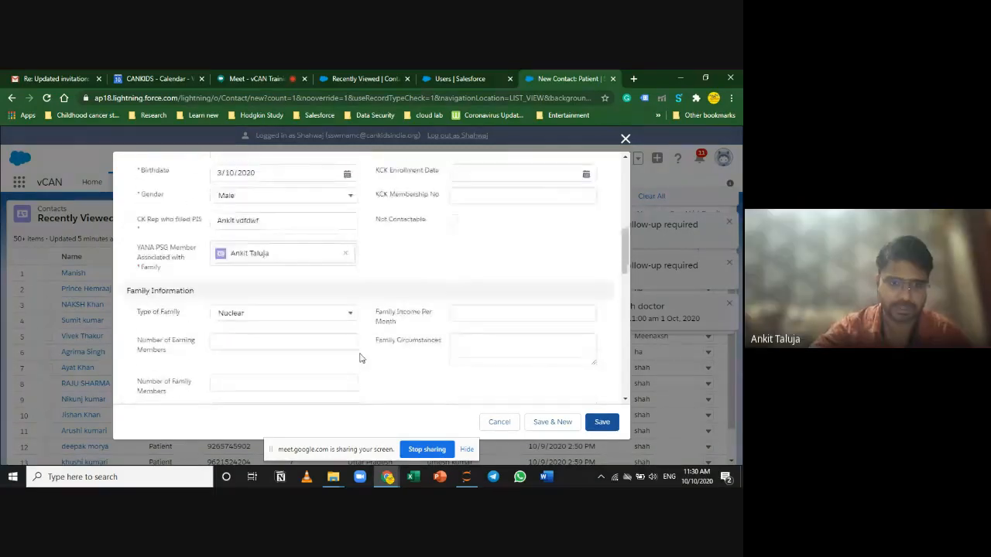
scroll(362, 359, down, 2)
scroll(401, 372, up, 1)
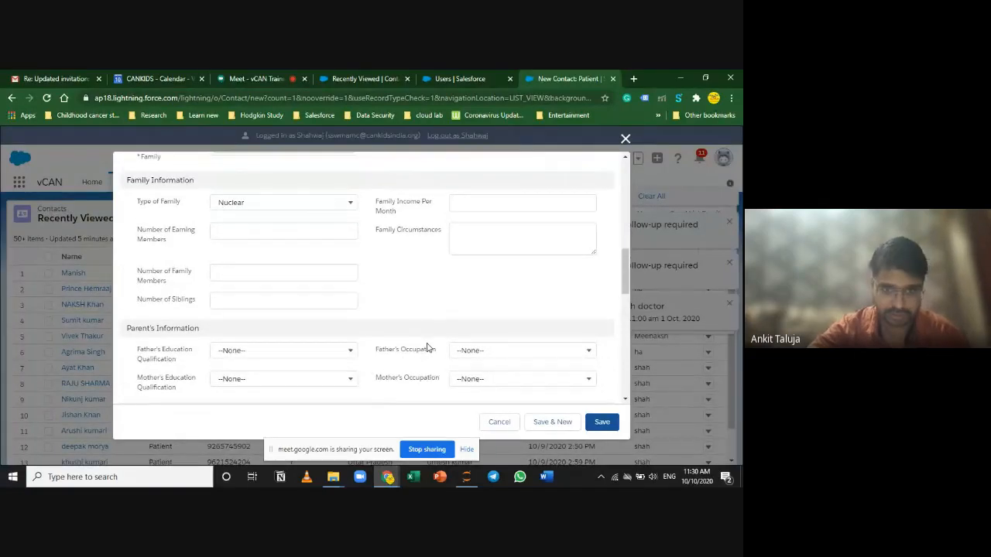
scroll(426, 348, up, 2)
scroll(427, 344, down, 1)
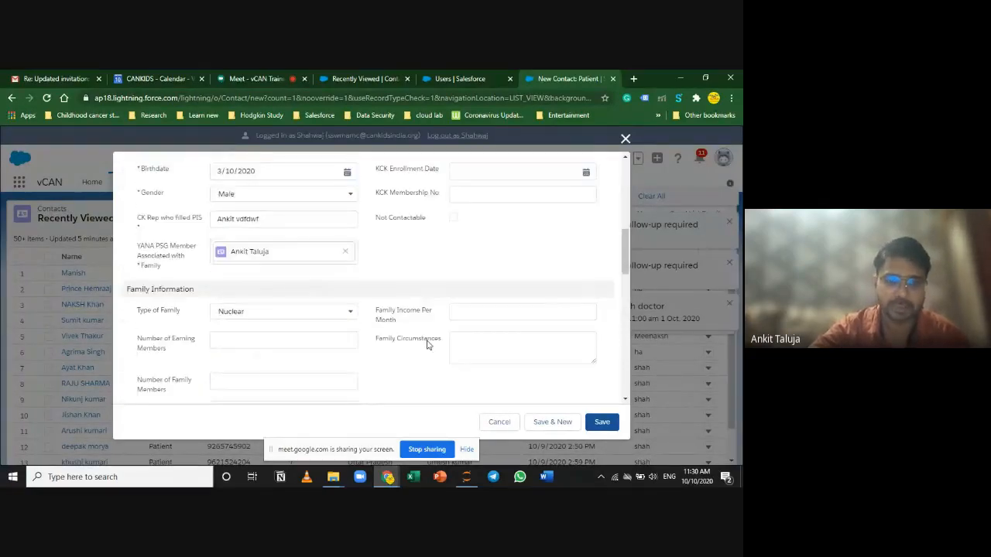
scroll(426, 344, down, 1)
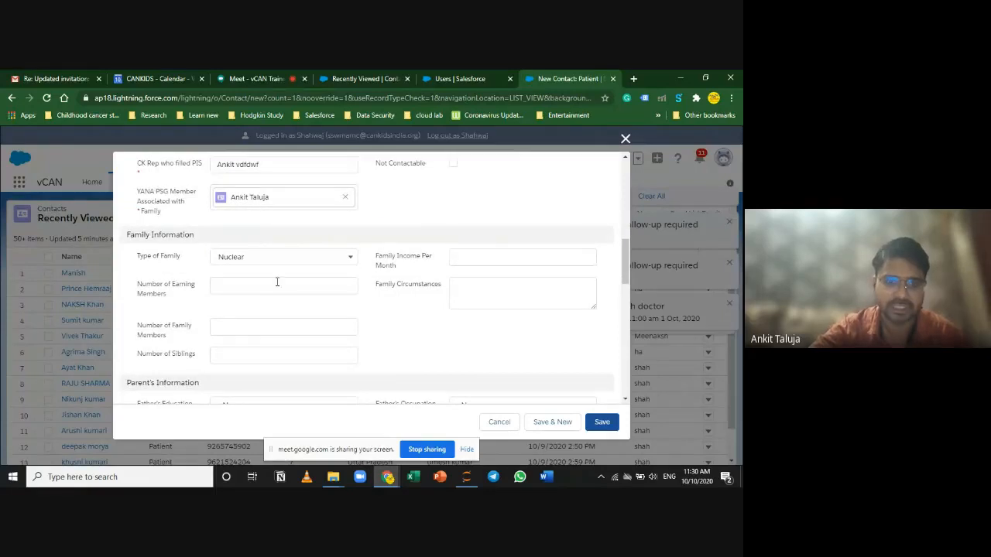
click(240, 287)
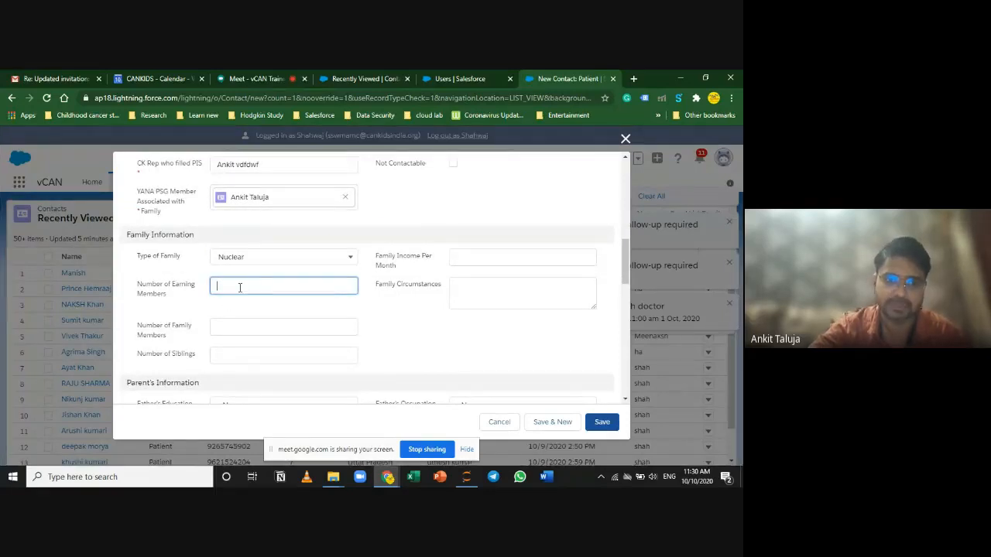
click(278, 325)
click(282, 353)
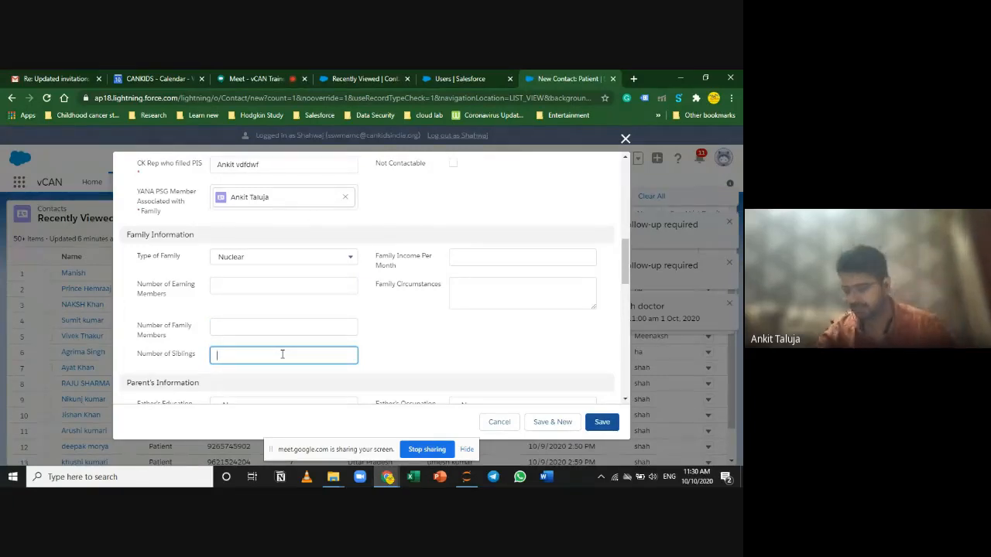
click(488, 303)
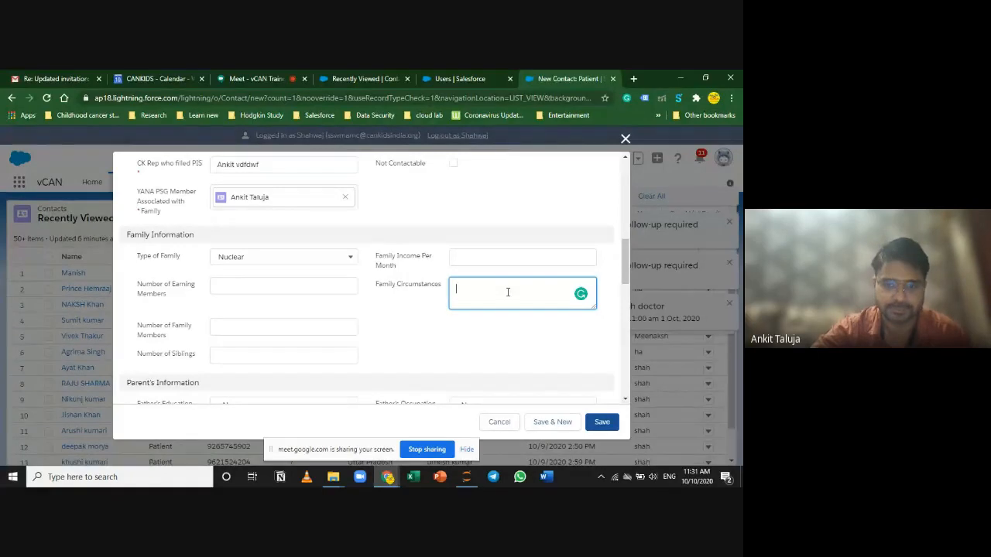
click(465, 256)
scroll(485, 355, down, 1)
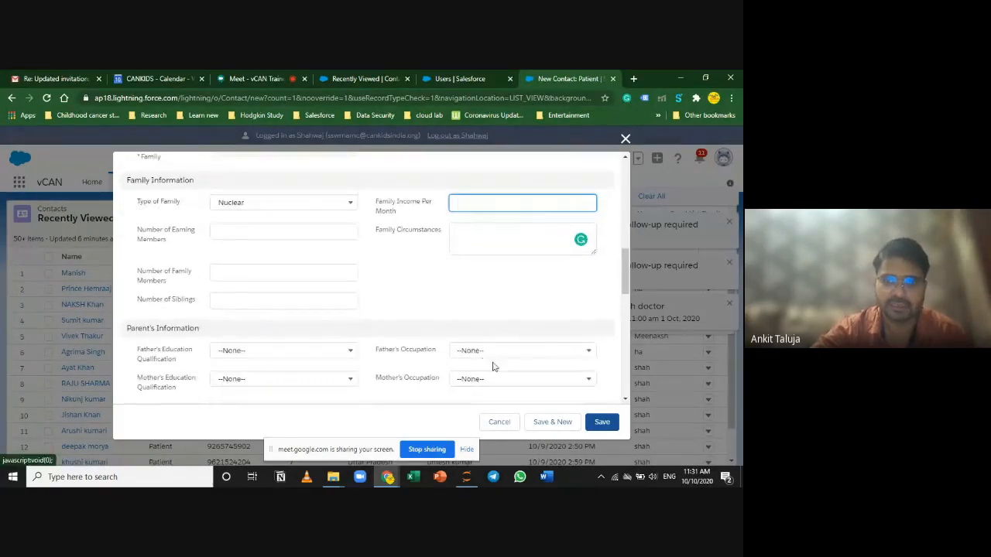
scroll(491, 364, down, 1)
scroll(491, 364, up, 1)
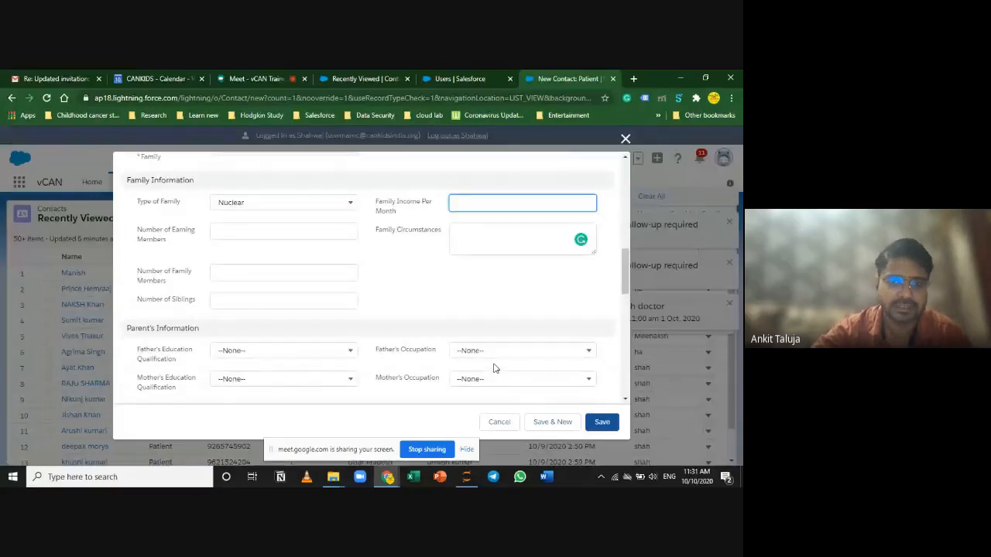
scroll(487, 352, down, 1)
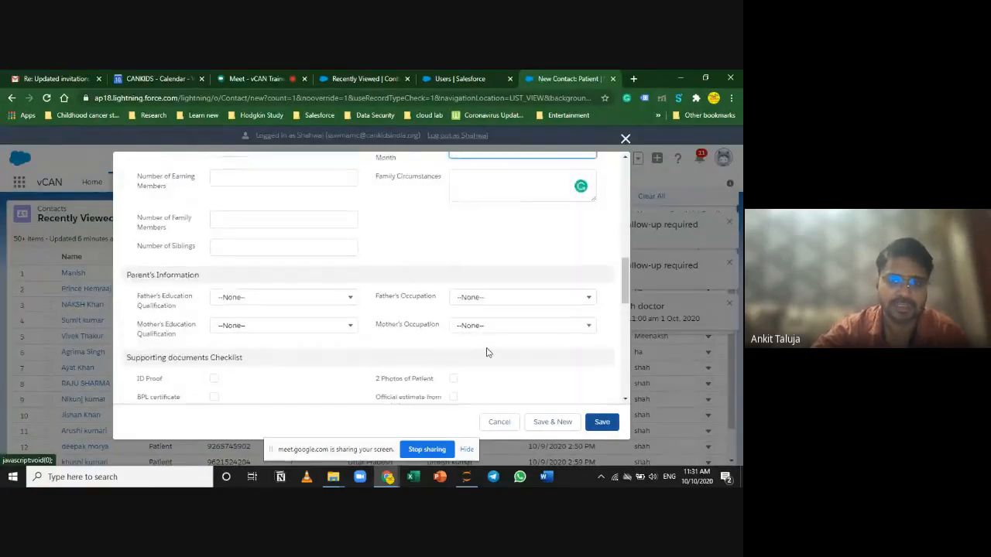
scroll(487, 352, up, 2)
drag(371, 259, 379, 263)
click(370, 295)
scroll(344, 362, down, 2)
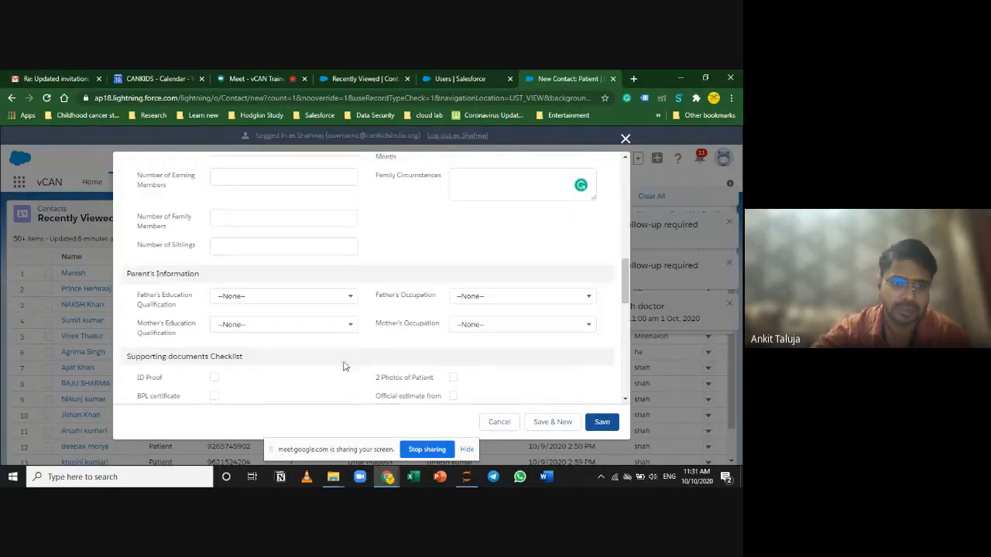
click(228, 177)
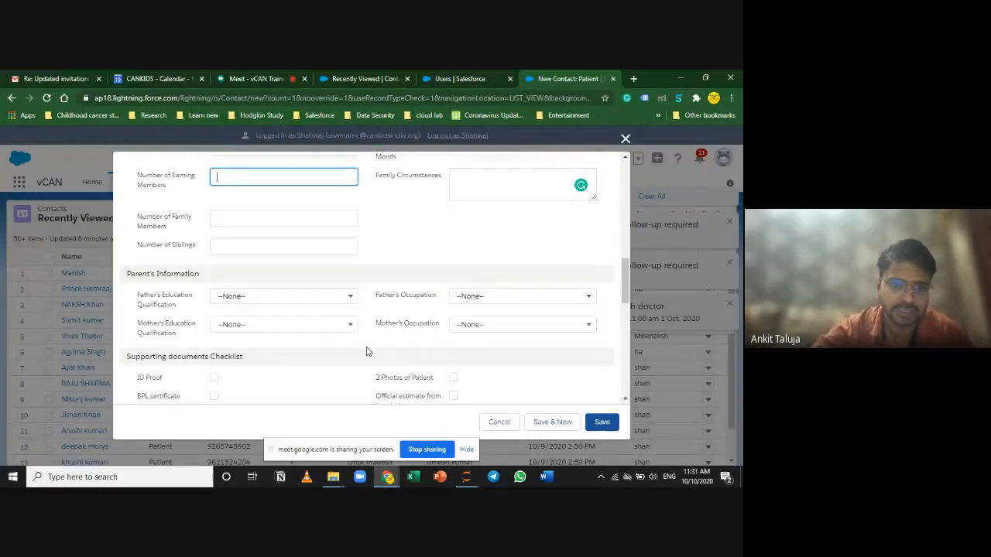
scroll(368, 348, down, 2)
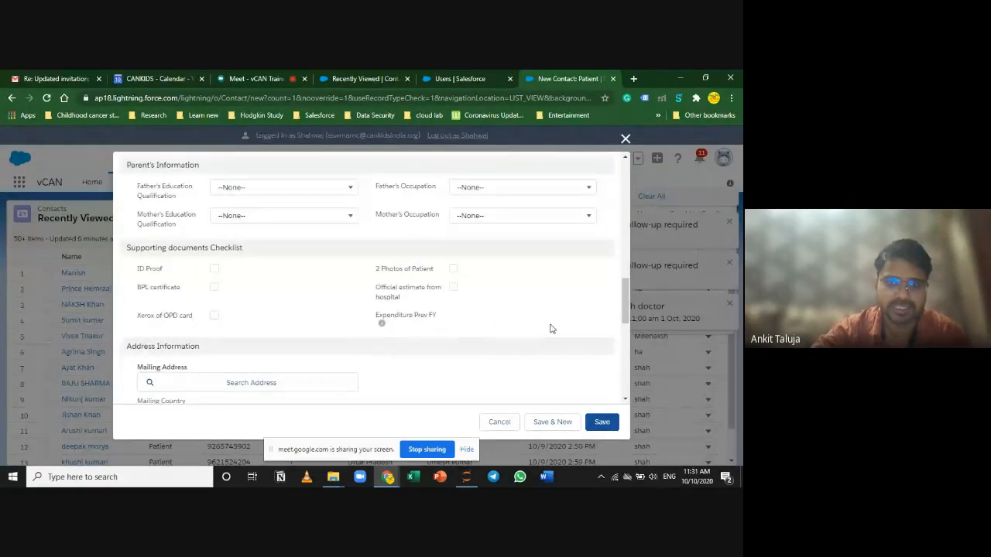
scroll(551, 329, up, 1)
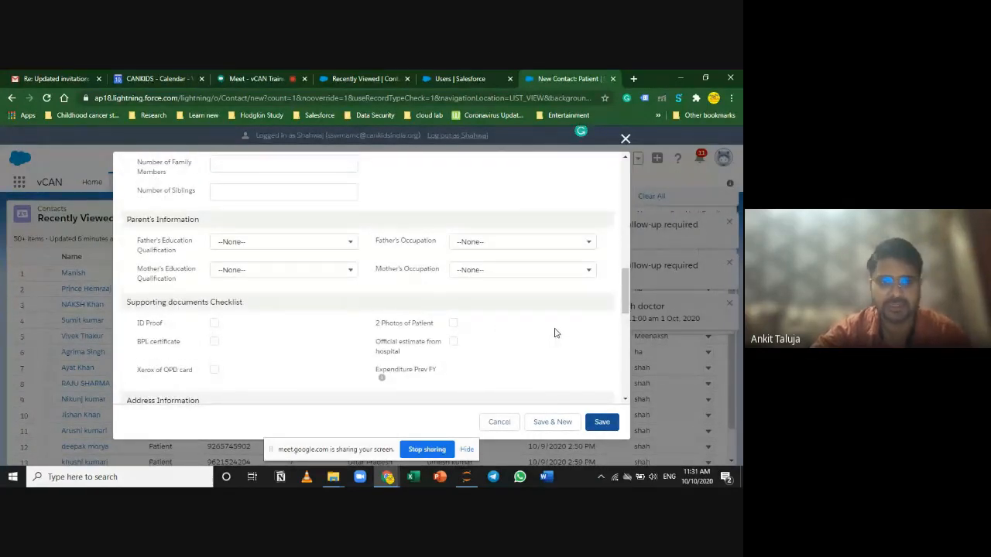
scroll(553, 332, up, 2)
scroll(552, 333, down, 2)
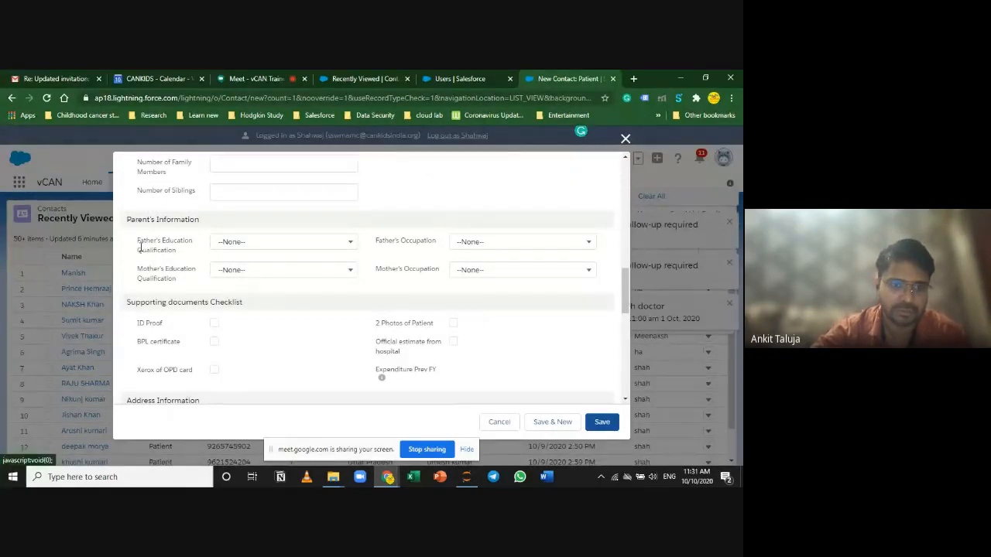
click(304, 243)
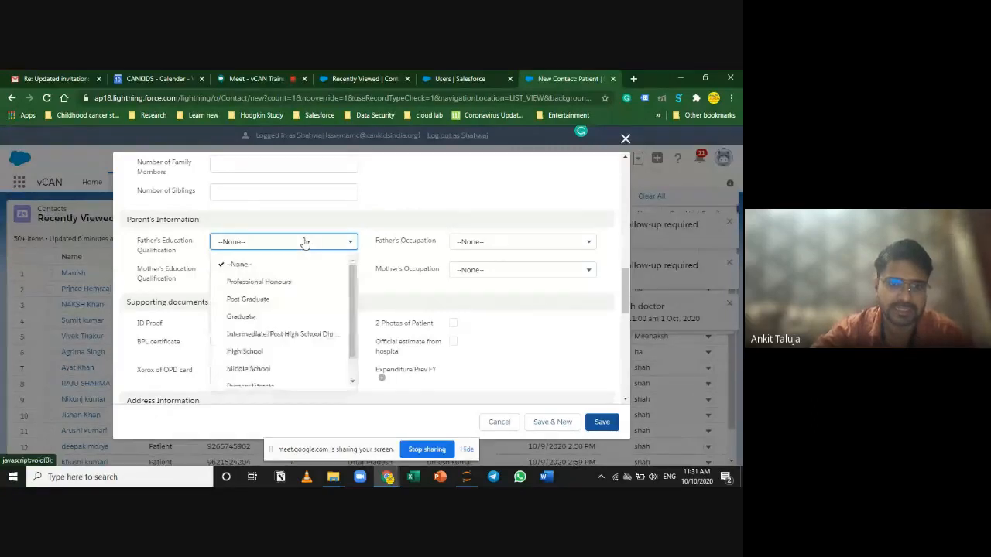
click(304, 243)
click(304, 243)
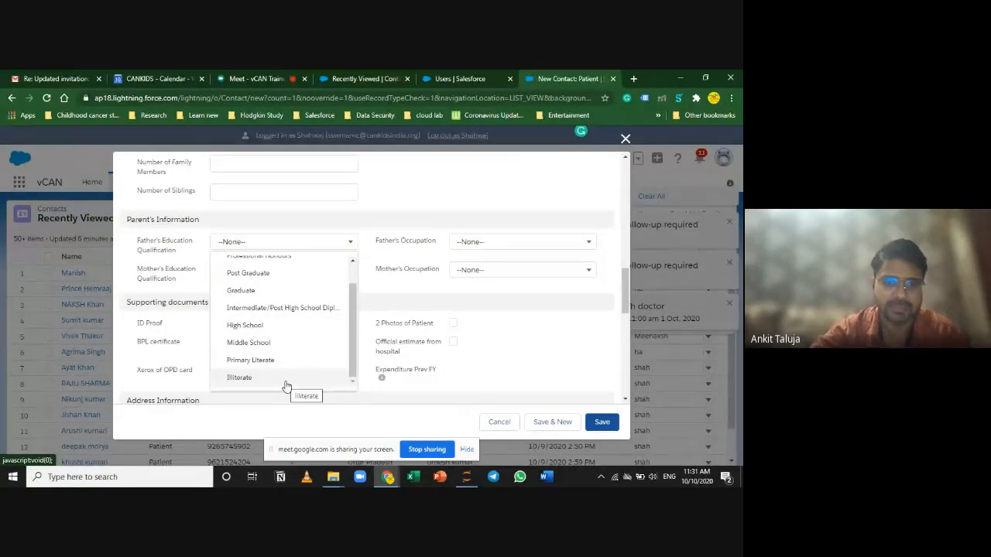
scroll(324, 326, up, 1)
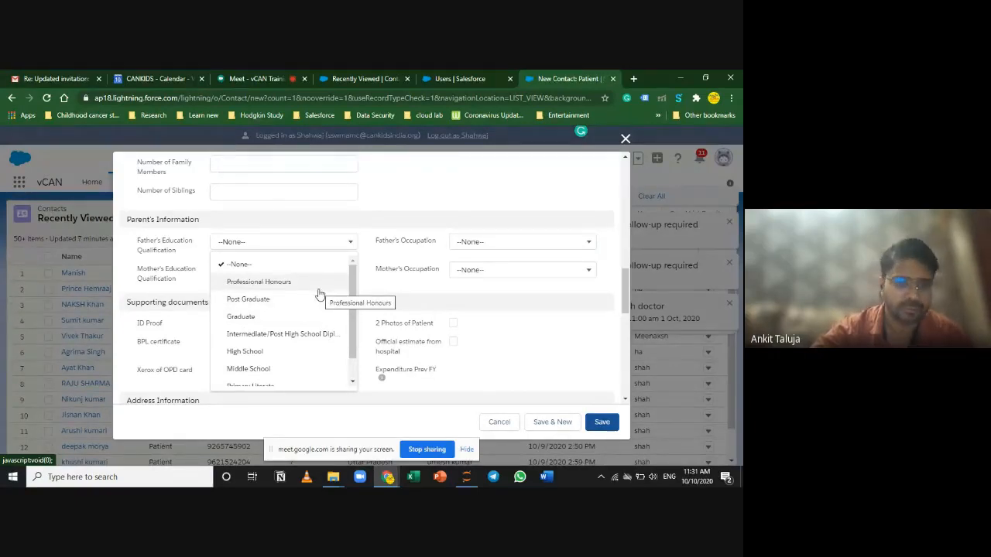
click(534, 338)
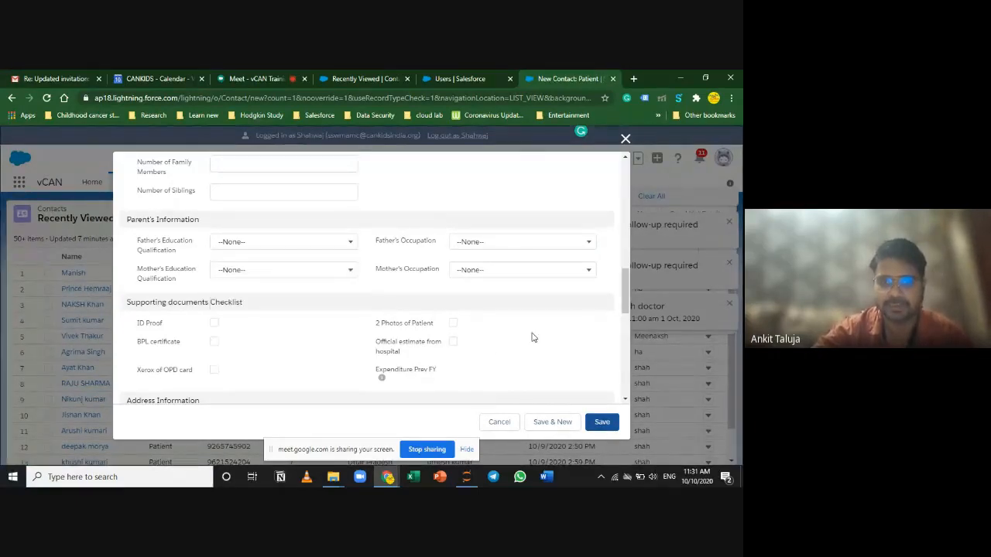
scroll(318, 330, down, 1)
click(273, 219)
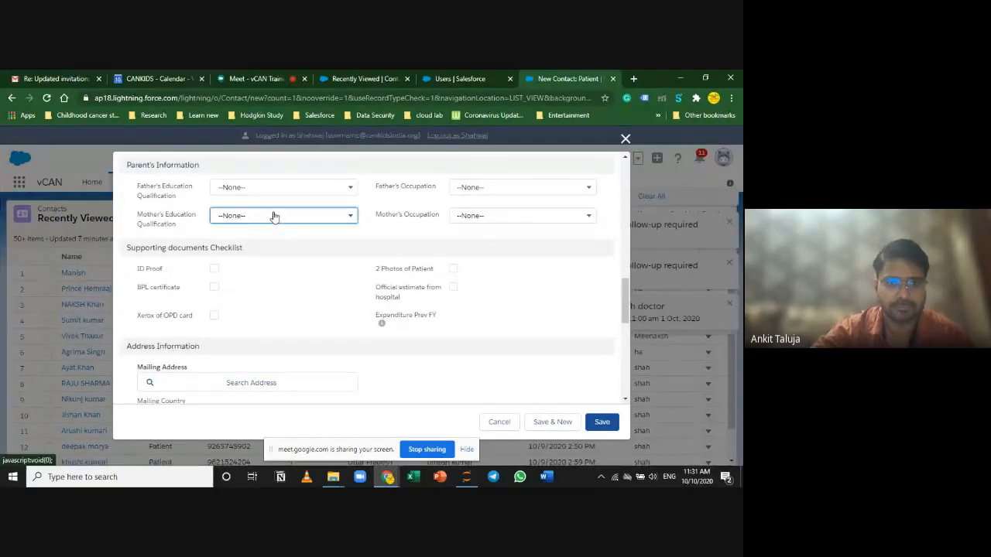
click(533, 290)
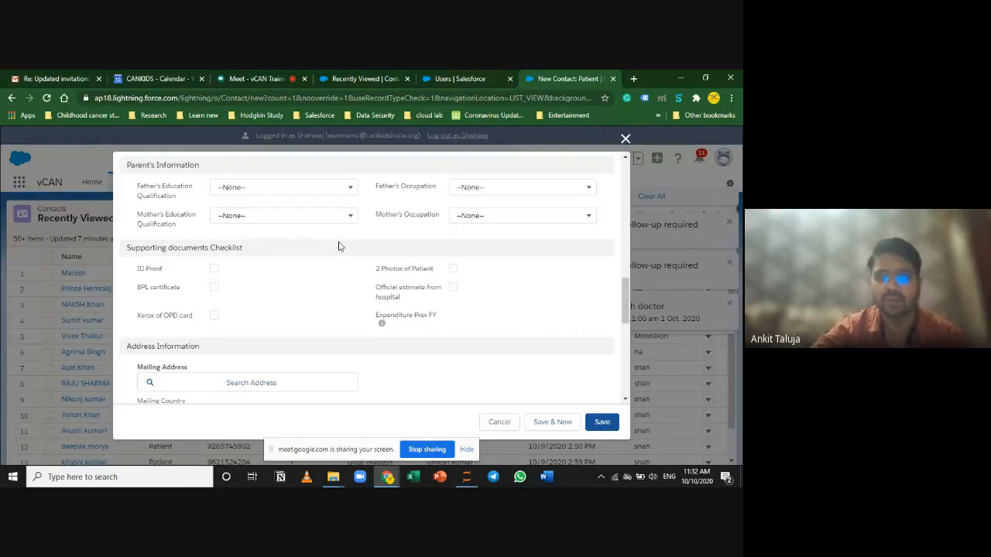
click(334, 191)
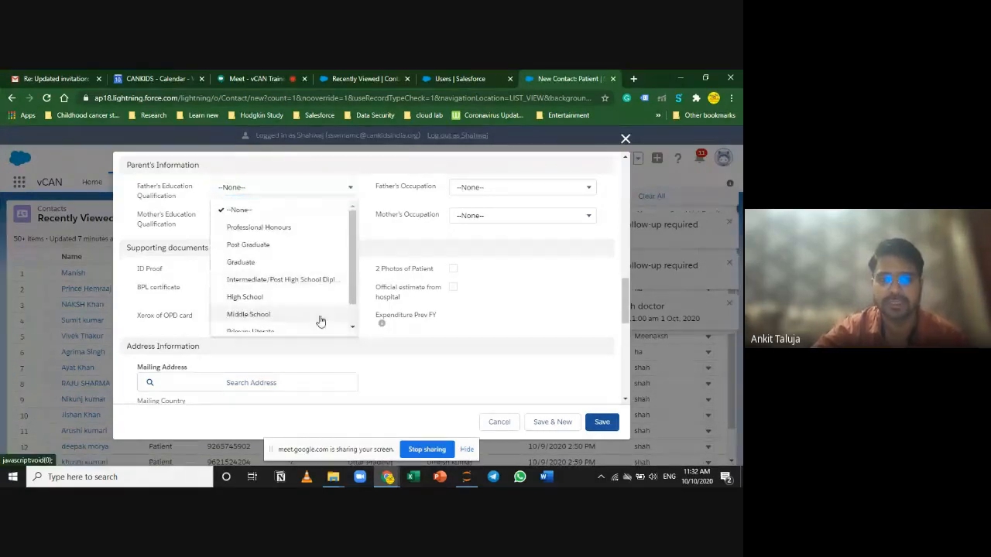
scroll(320, 321, down, 1)
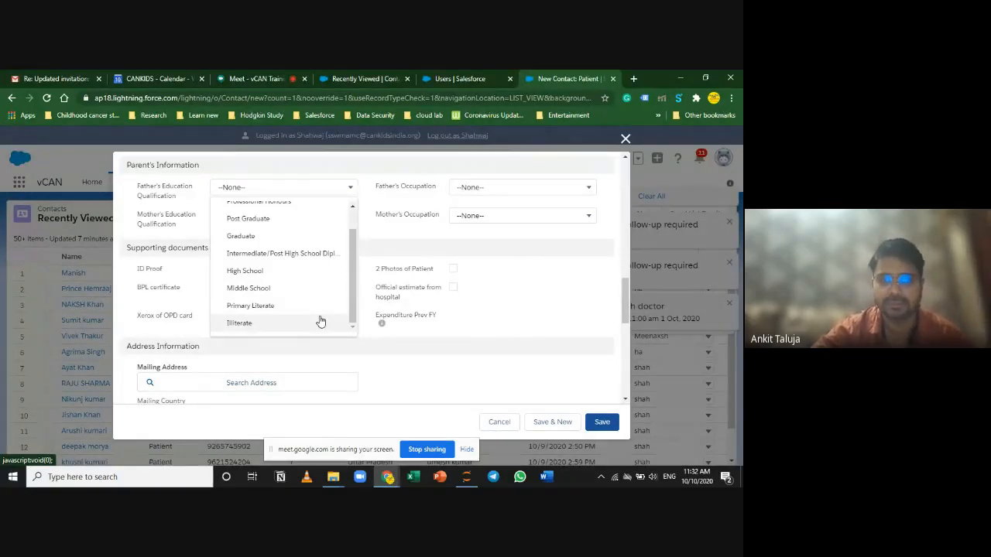
click(486, 190)
click(341, 283)
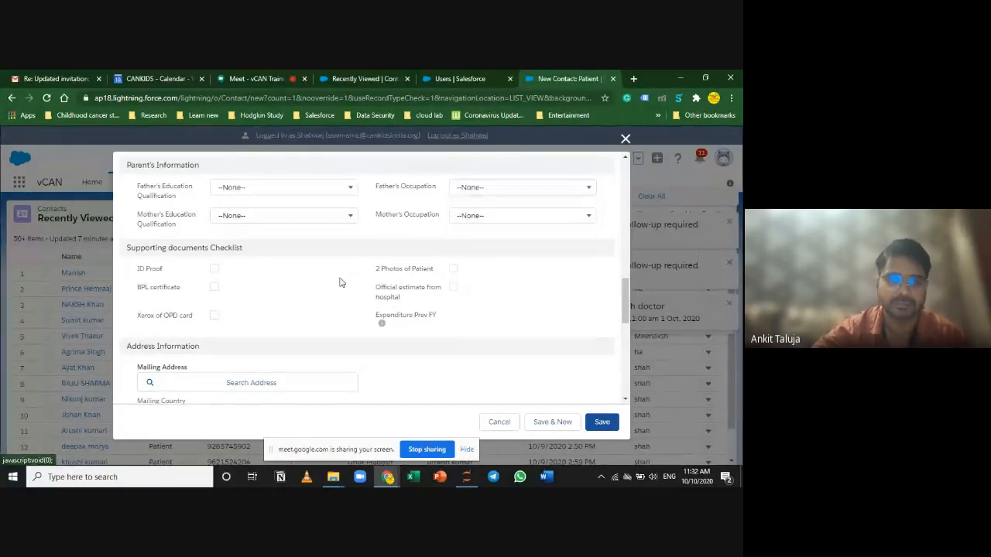
scroll(348, 338, down, 2)
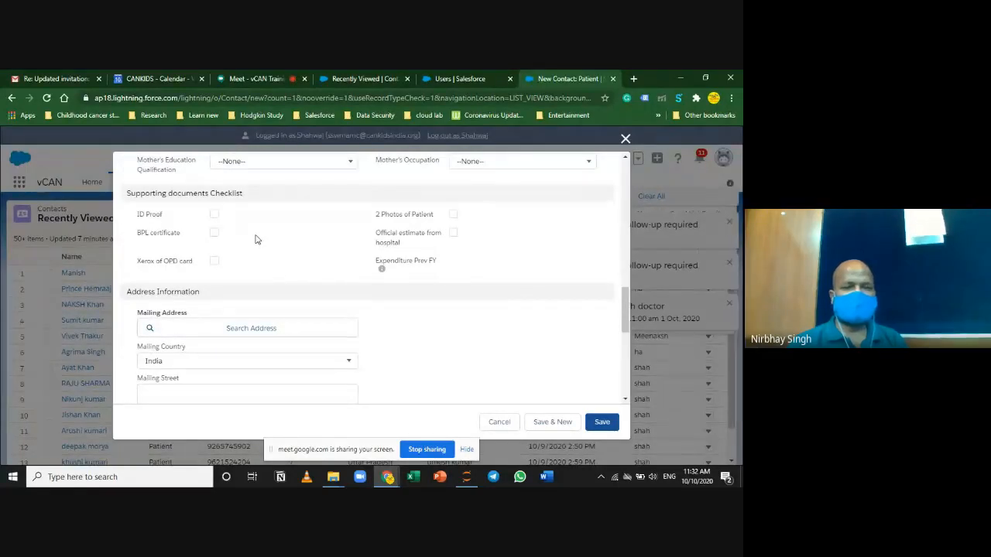
scroll(257, 240, up, 2)
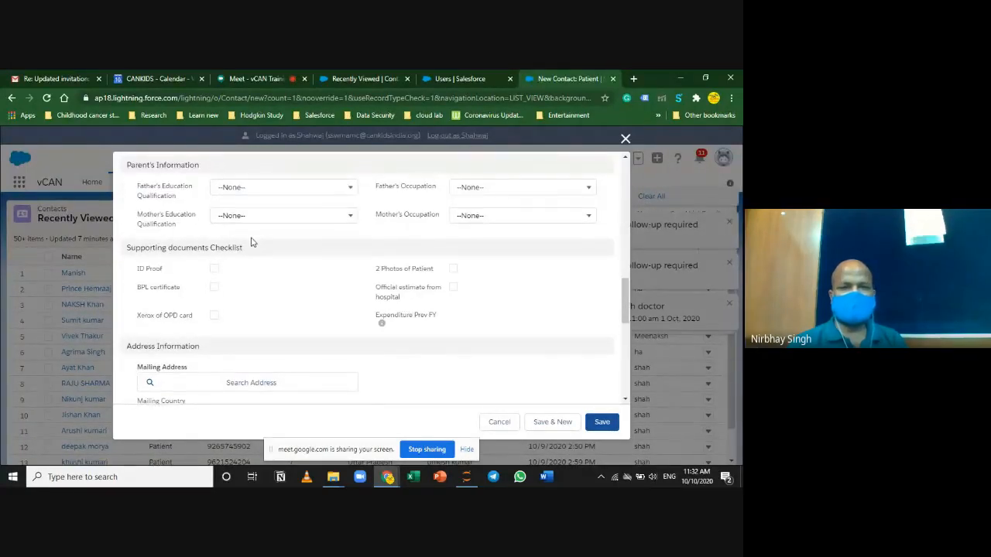
click(288, 188)
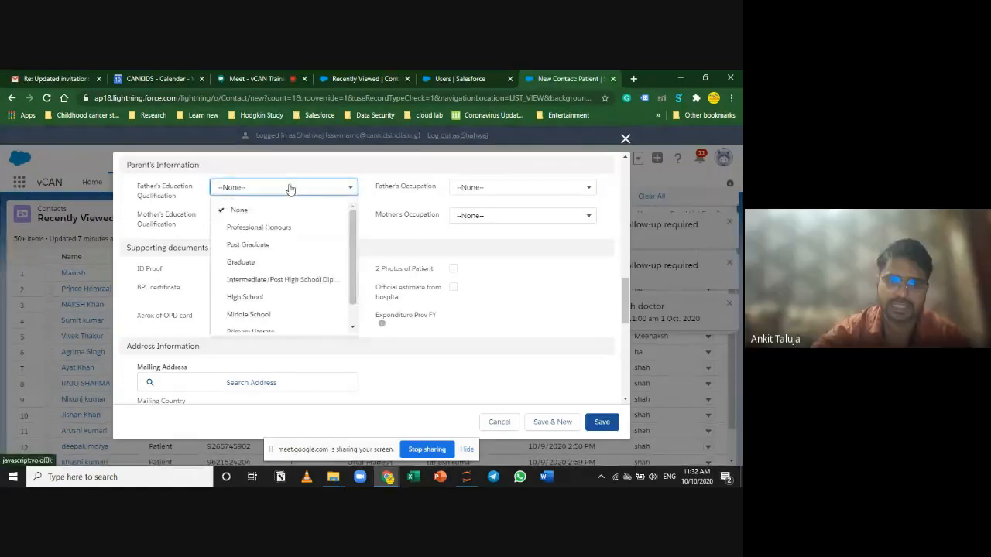
scroll(349, 250, down, 1)
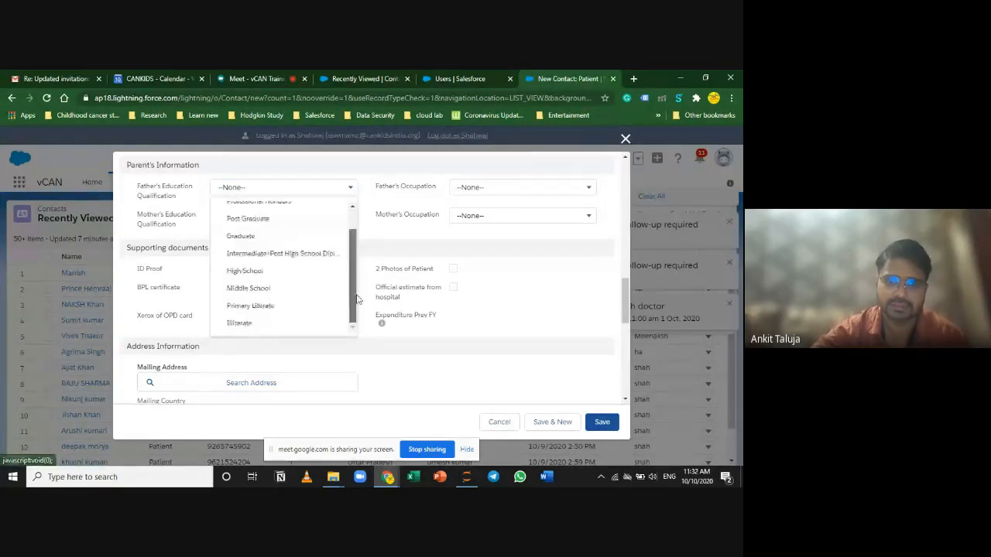
click(376, 246)
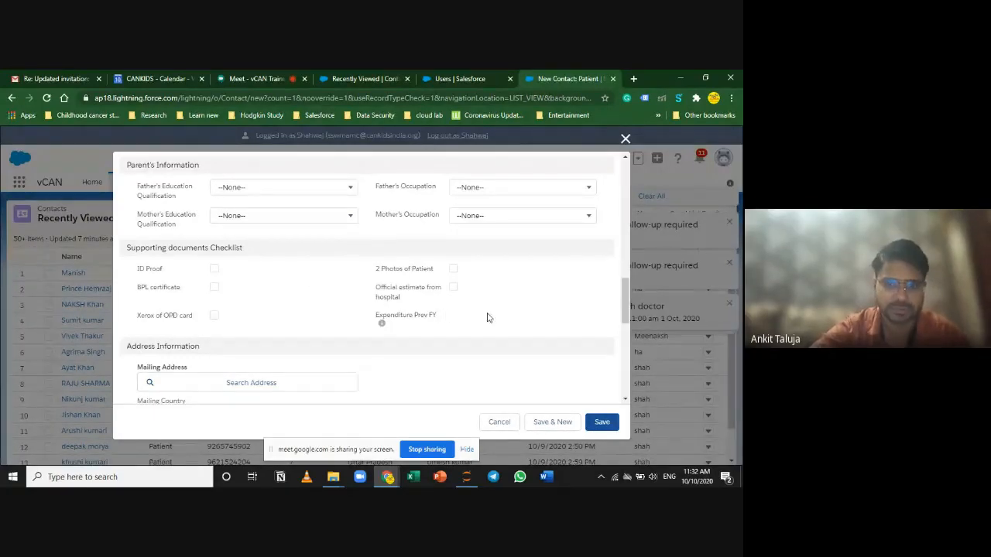
Step: Tick BPL certificate, Xerox of OPD card, 2 Photos of Patient and Official estimate from hospital
click(215, 287)
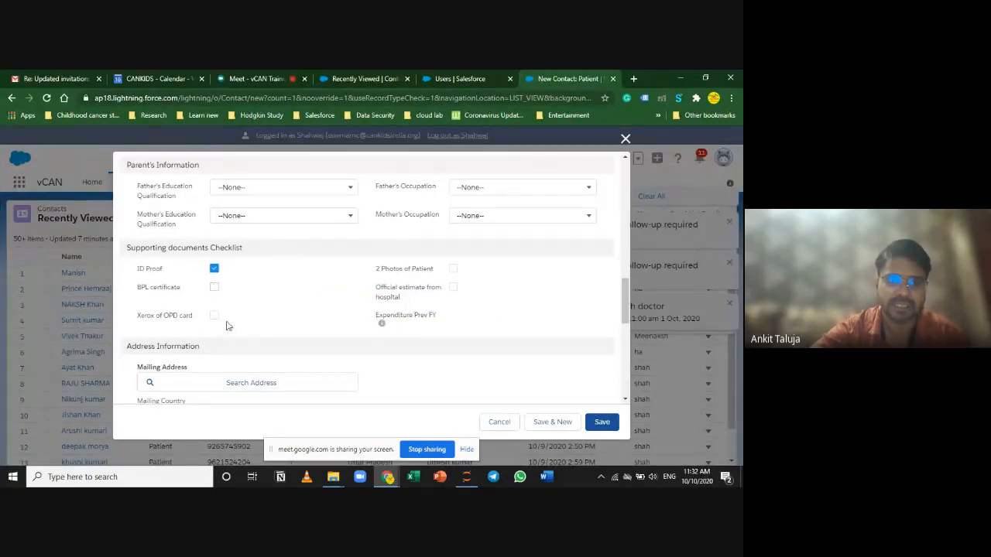
click(213, 316)
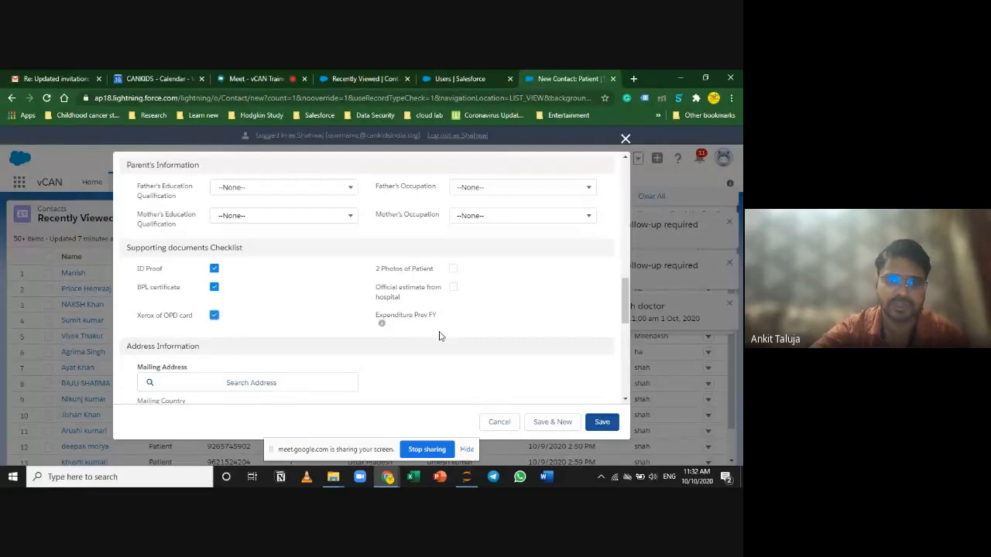
click(454, 269)
click(454, 288)
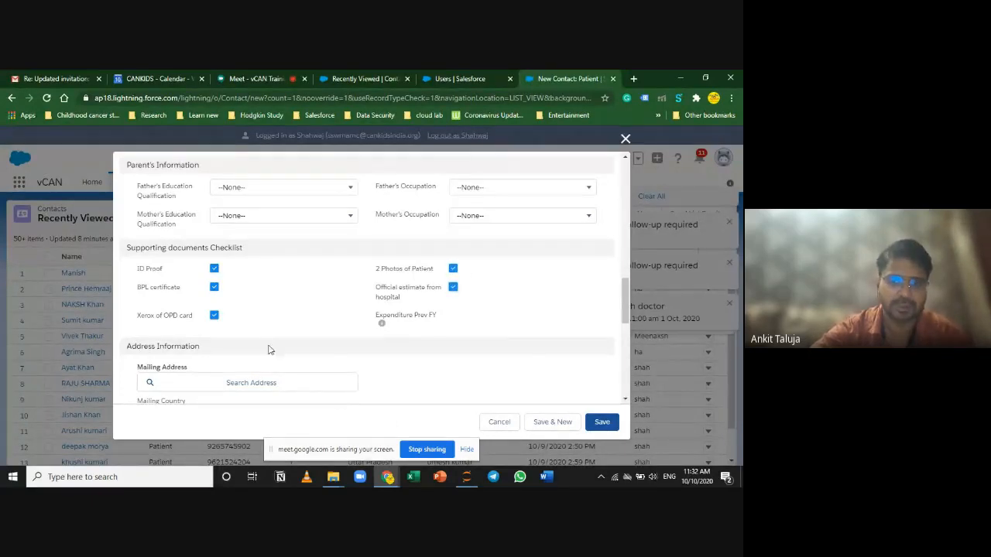
scroll(267, 347, down, 2)
scroll(265, 344, up, 1)
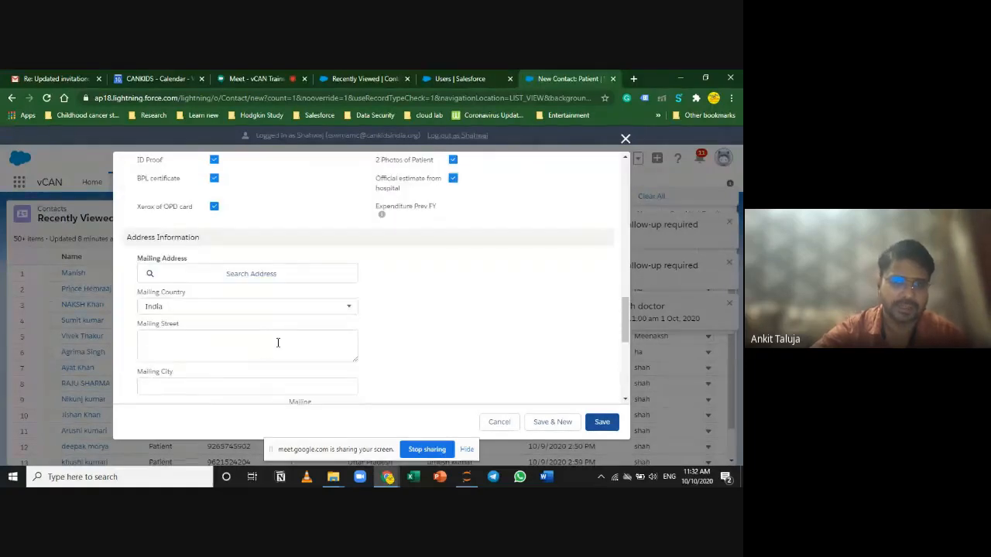
scroll(387, 360, up, 1)
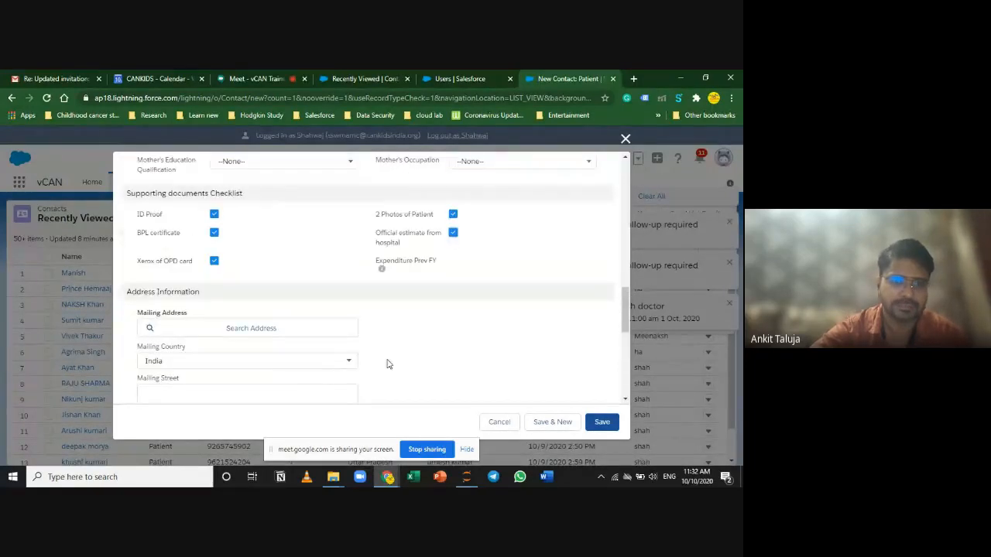
Step: Untick BPL certificate and 2 Photos of Patient again
click(214, 232)
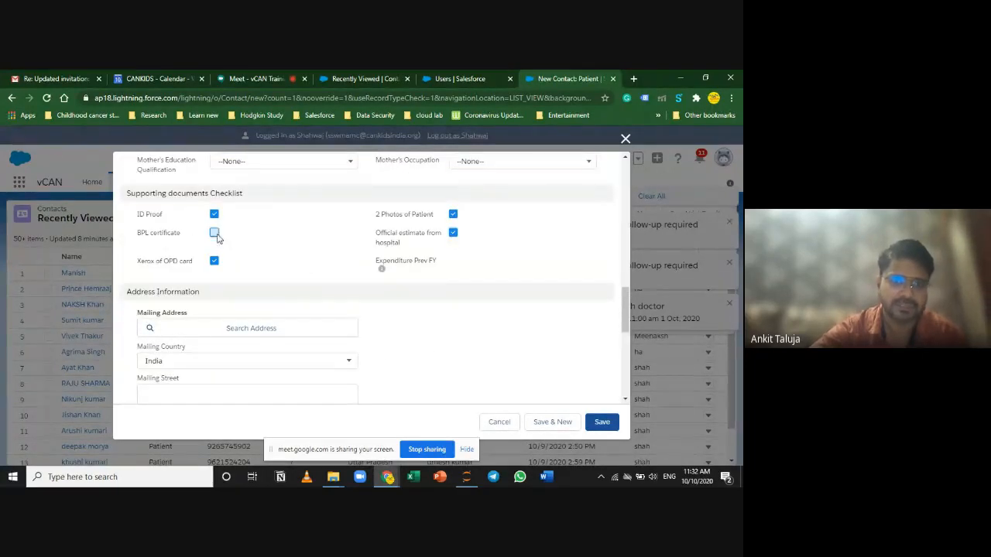
click(452, 215)
scroll(224, 352, down, 1)
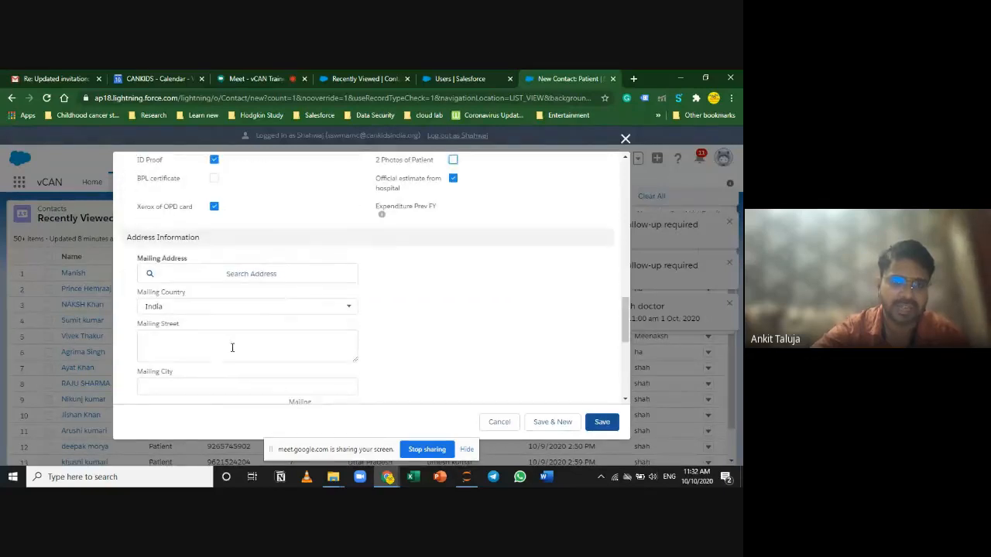
scroll(282, 334, down, 3)
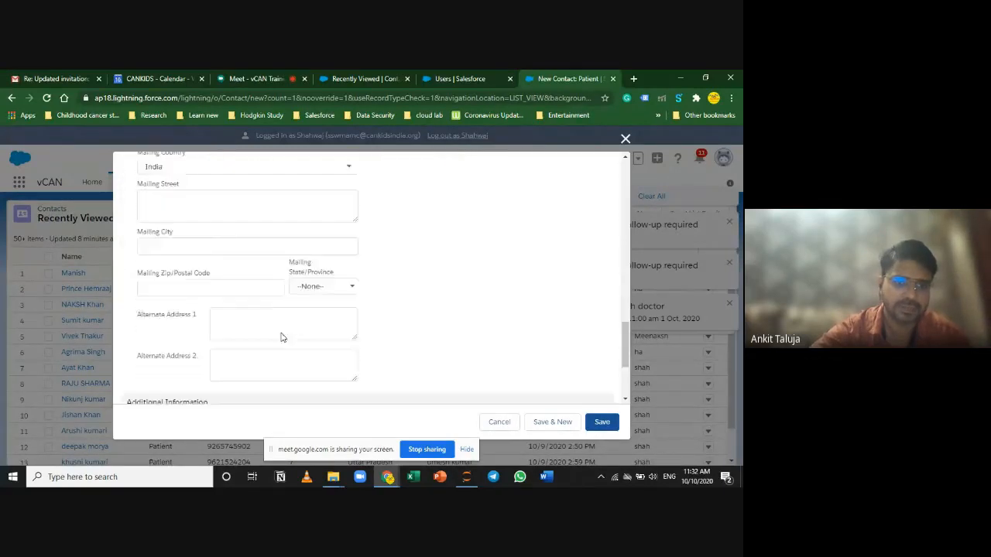
scroll(281, 333, up, 2)
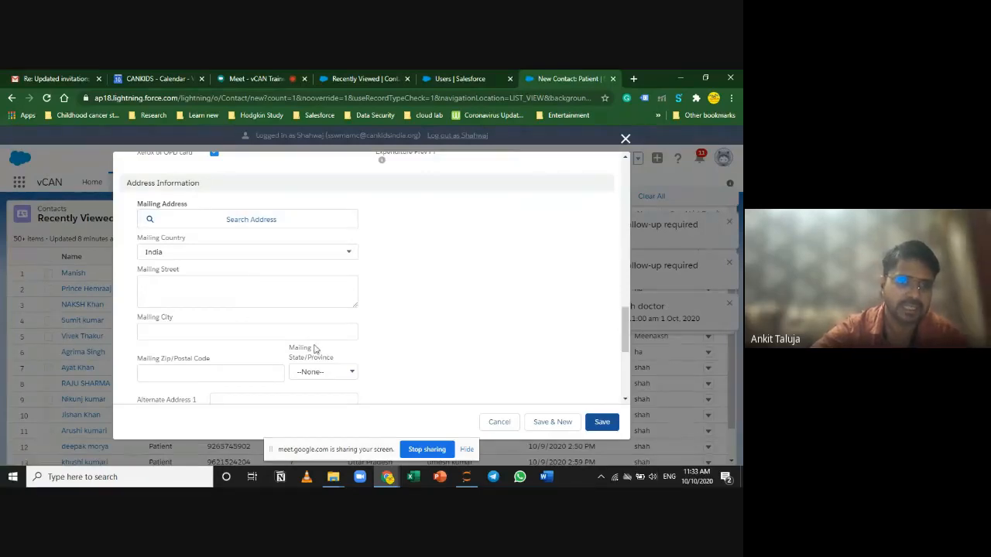
Step: Fill the mailing street, city Delhi and postal code from a Google address suggestion
click(268, 221)
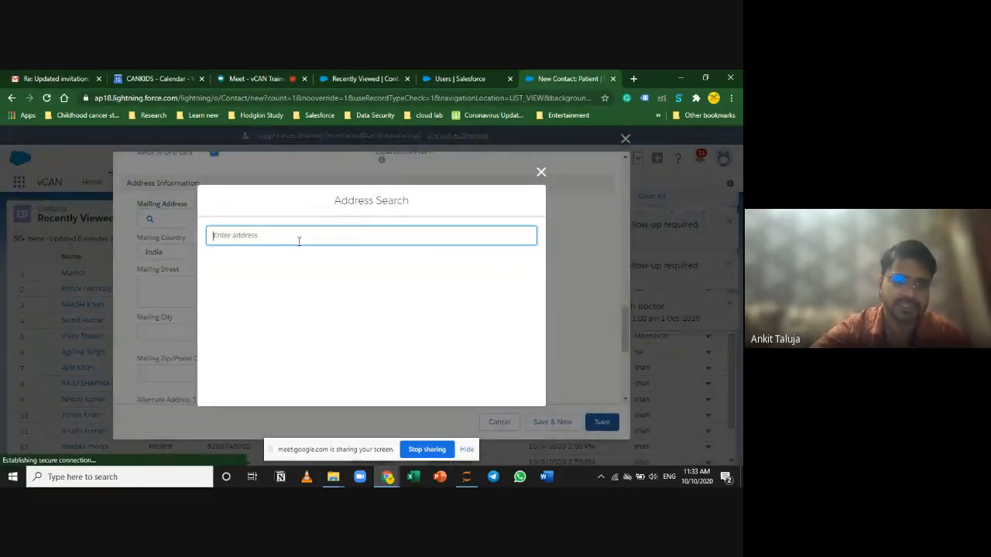
click(299, 241)
click(308, 260)
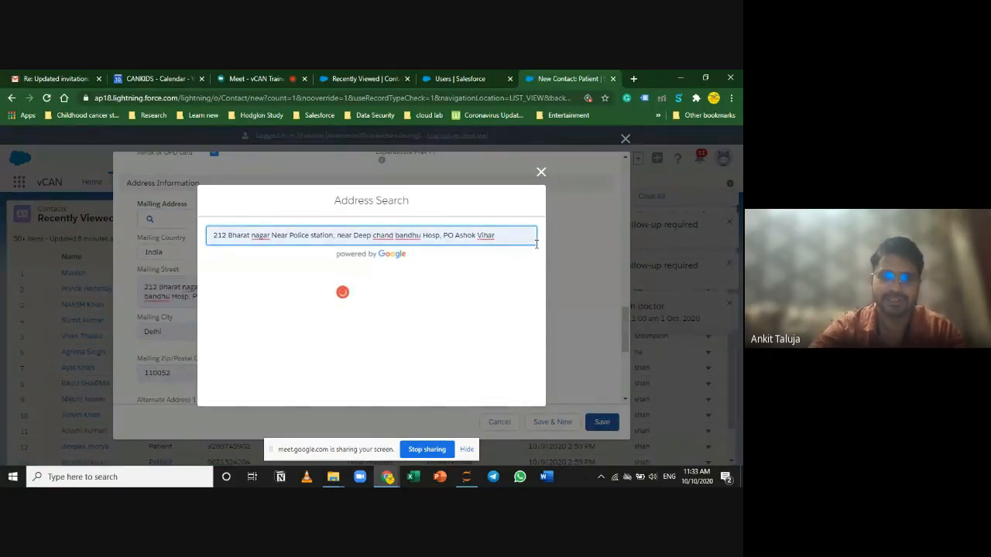
click(542, 172)
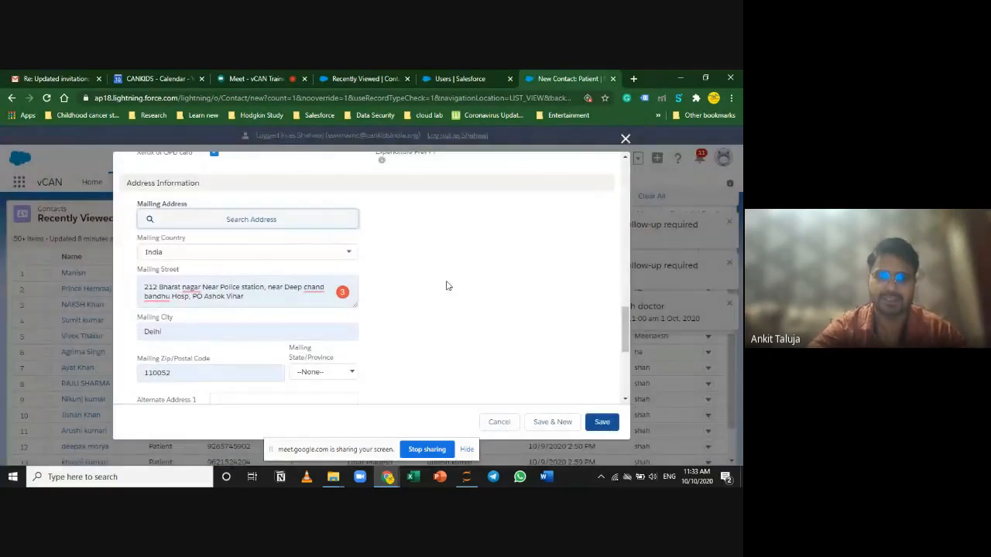
scroll(491, 322, down, 1)
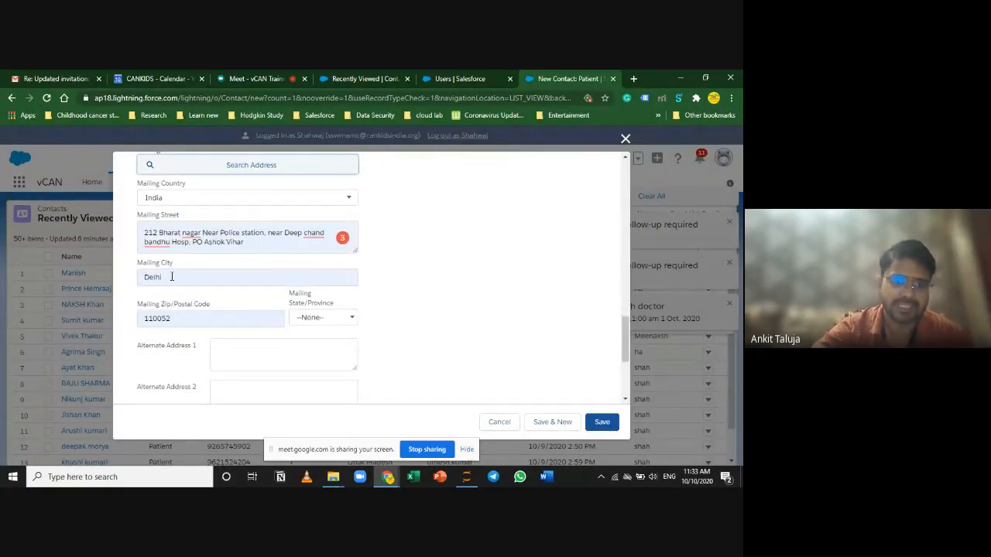
click(294, 276)
click(376, 294)
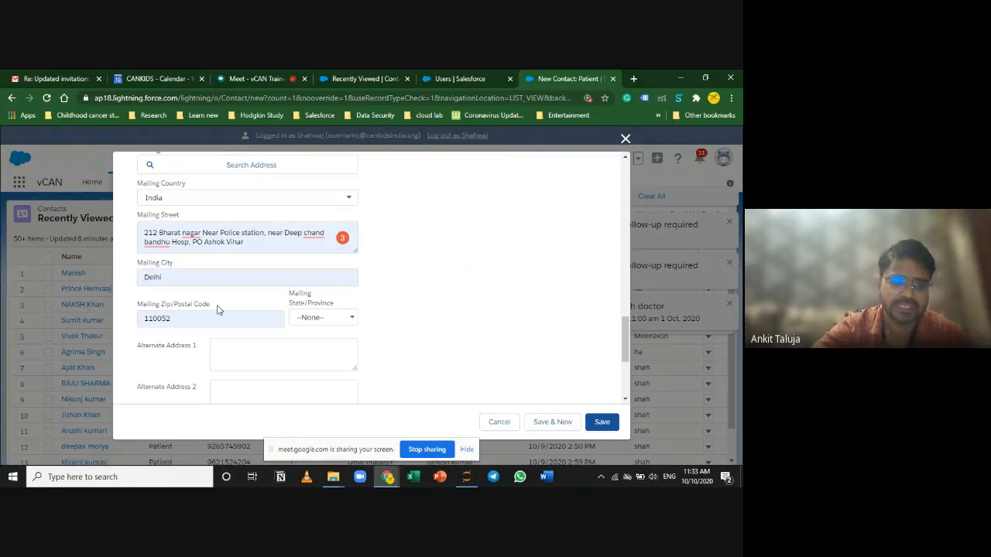
click(177, 278)
click(380, 305)
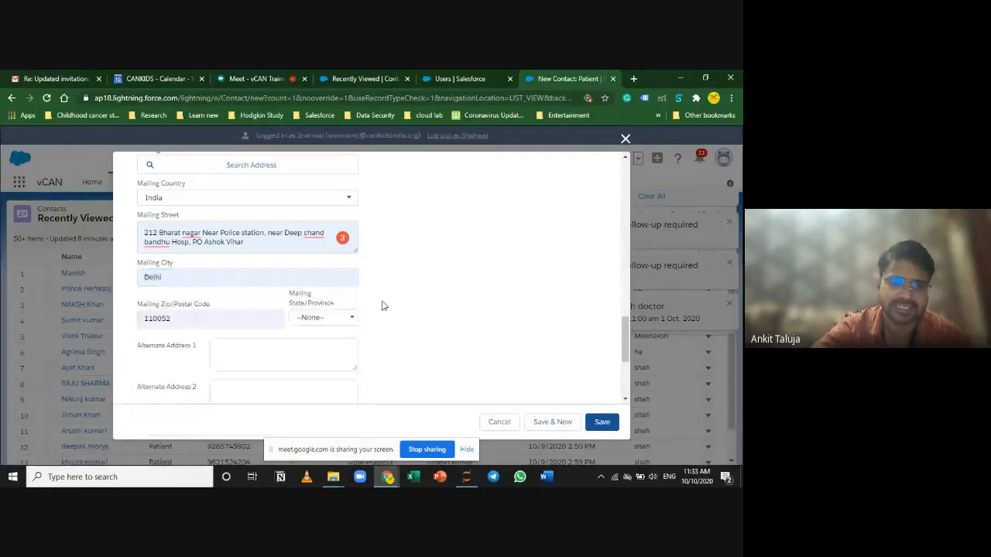
Step: Set the Mailing State/Province to Delhi
click(323, 318)
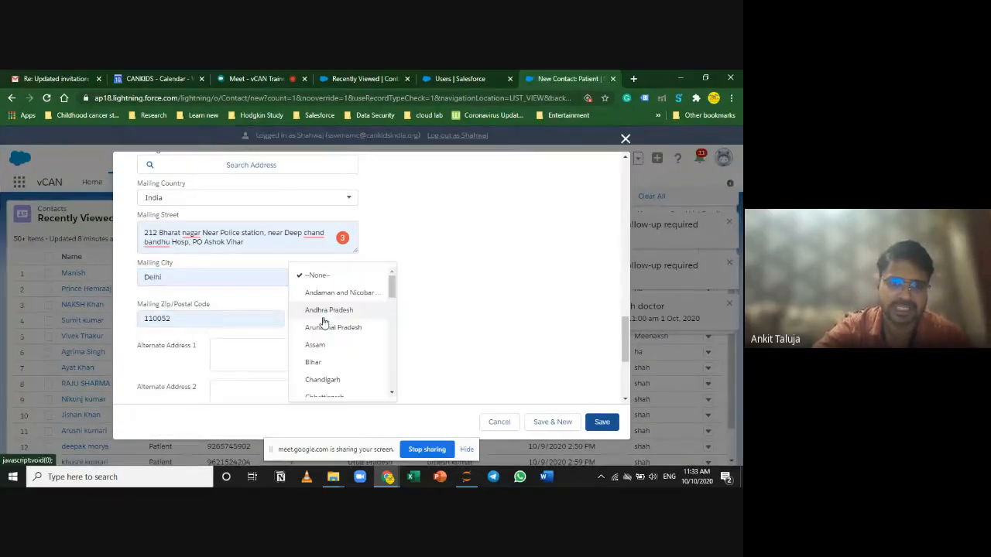
scroll(343, 358, down, 1)
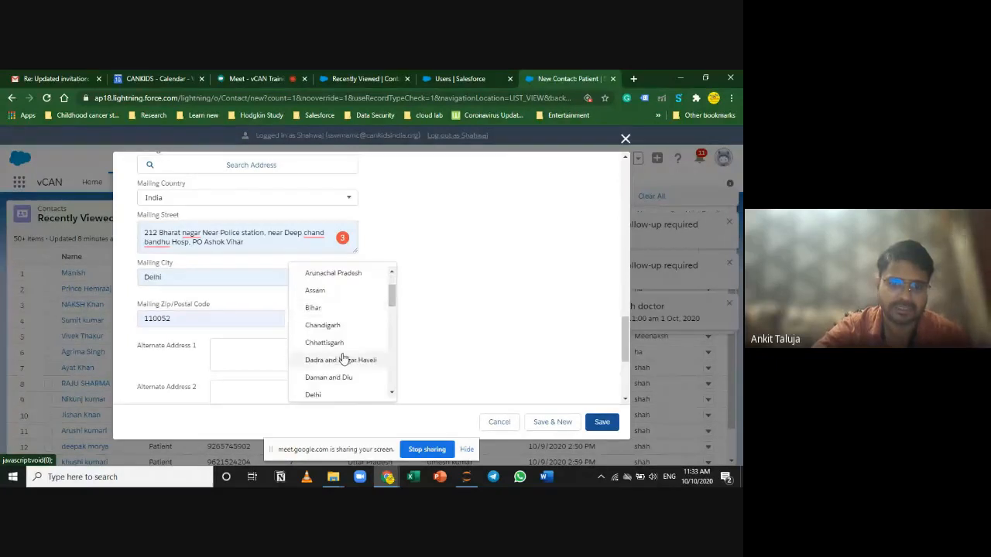
scroll(344, 358, down, 1)
click(330, 341)
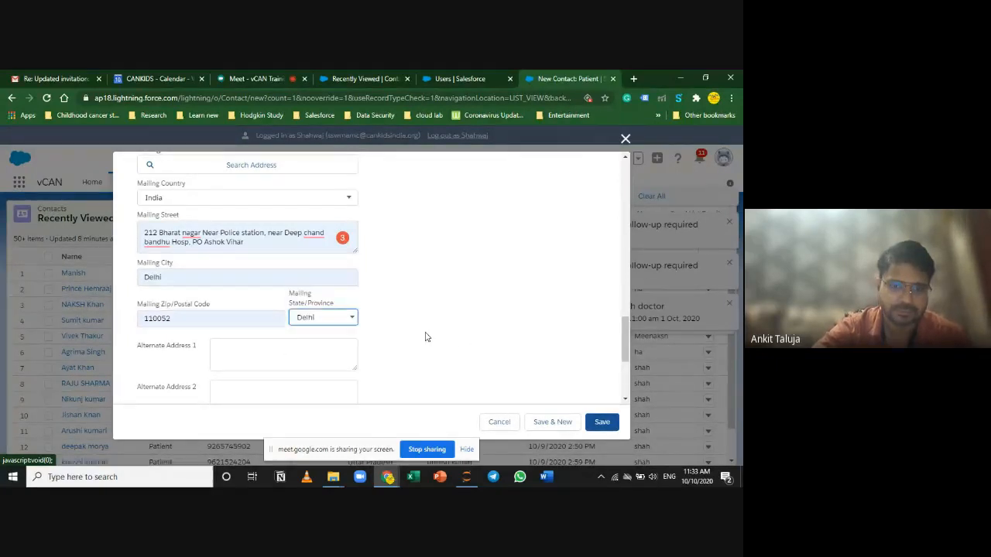
scroll(332, 376, down, 3)
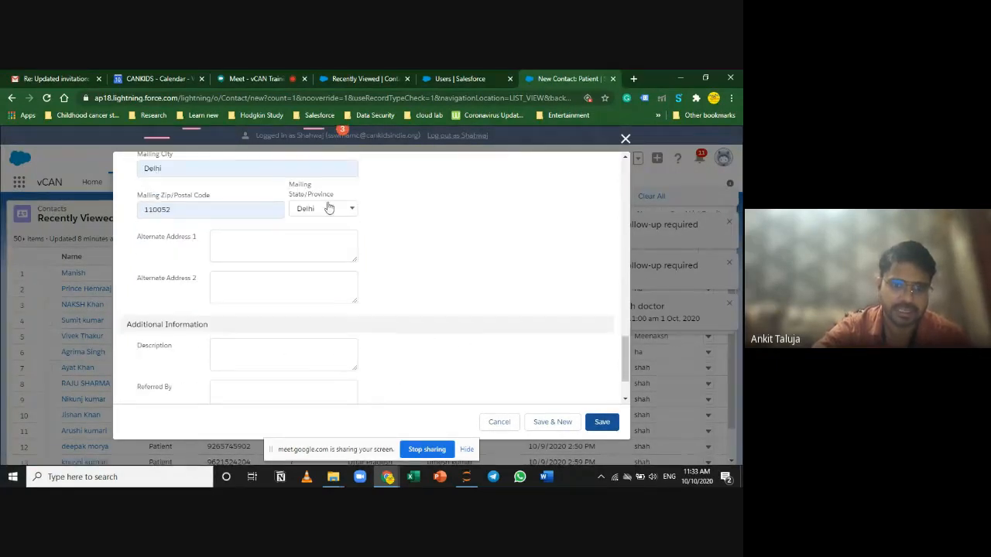
scroll(321, 243, up, 5)
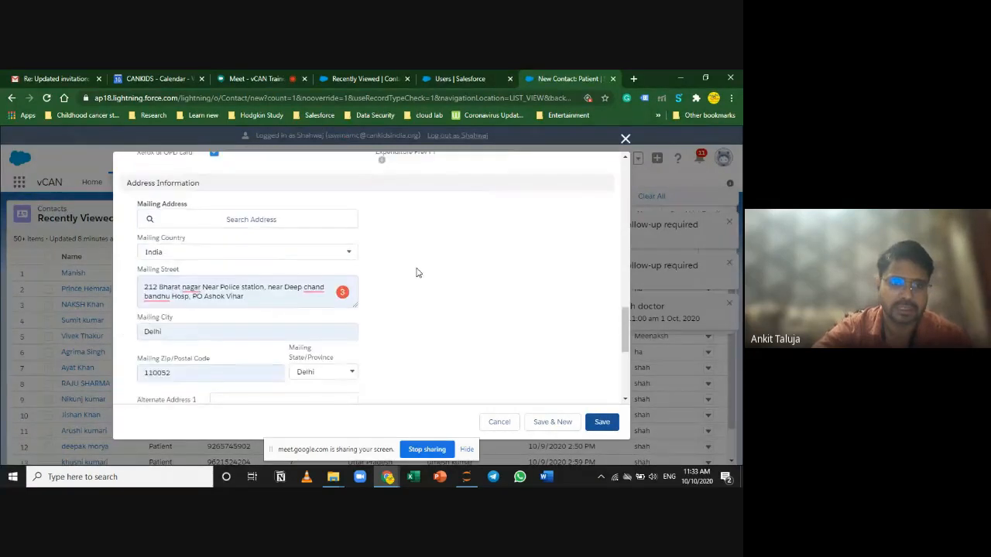
Step: Switch the mailing country from India to Afghanistan, leaving the state at --None--
click(229, 249)
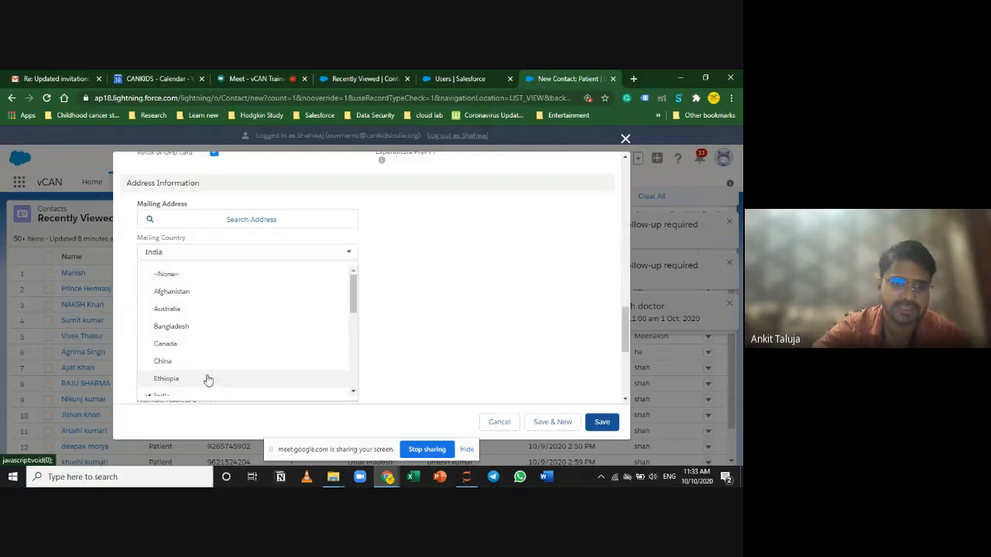
click(210, 292)
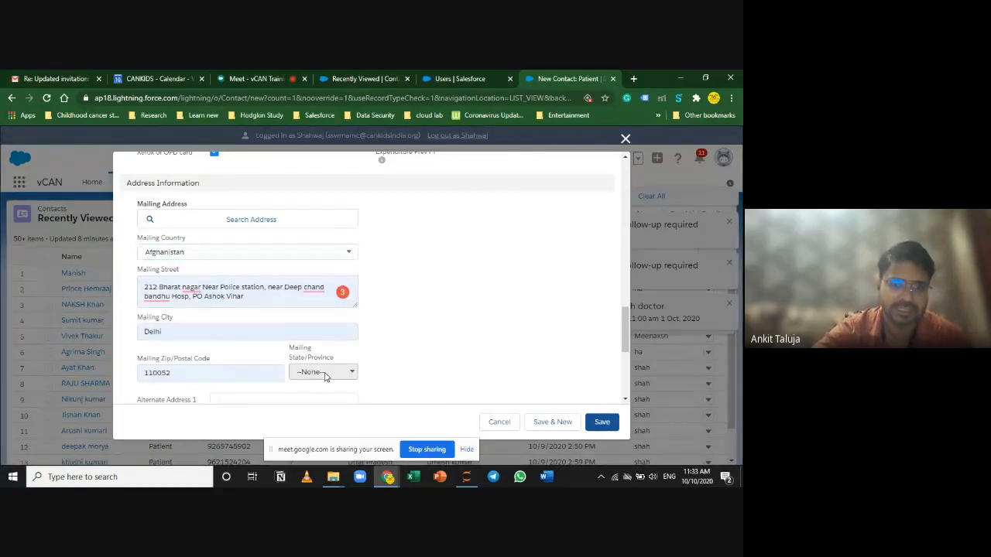
scroll(396, 367, down, 3)
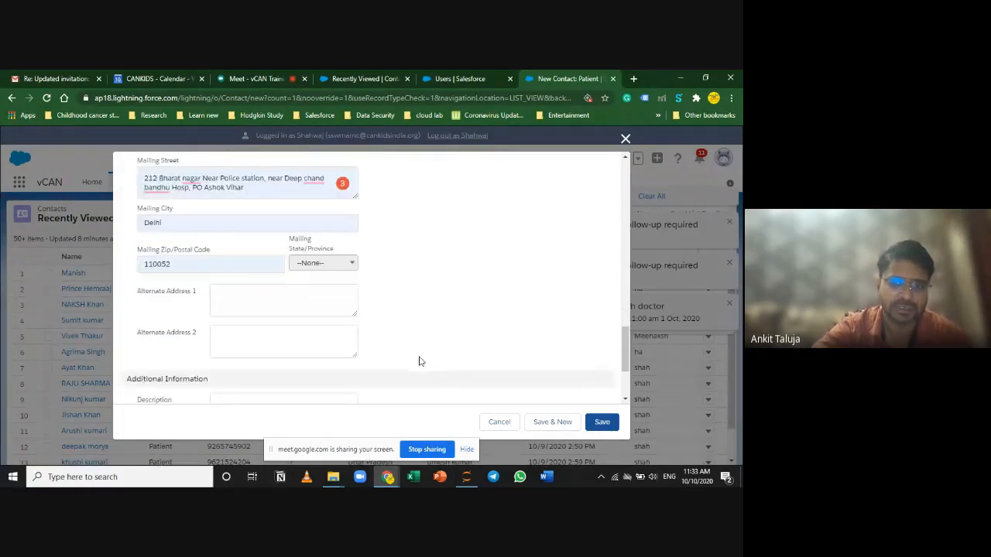
scroll(377, 335, down, 3)
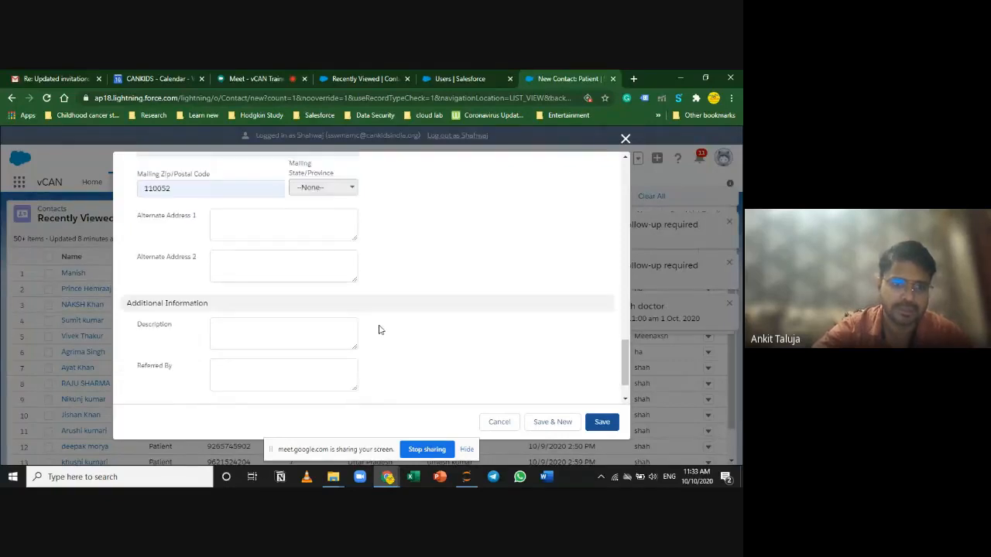
scroll(426, 301, up, 3)
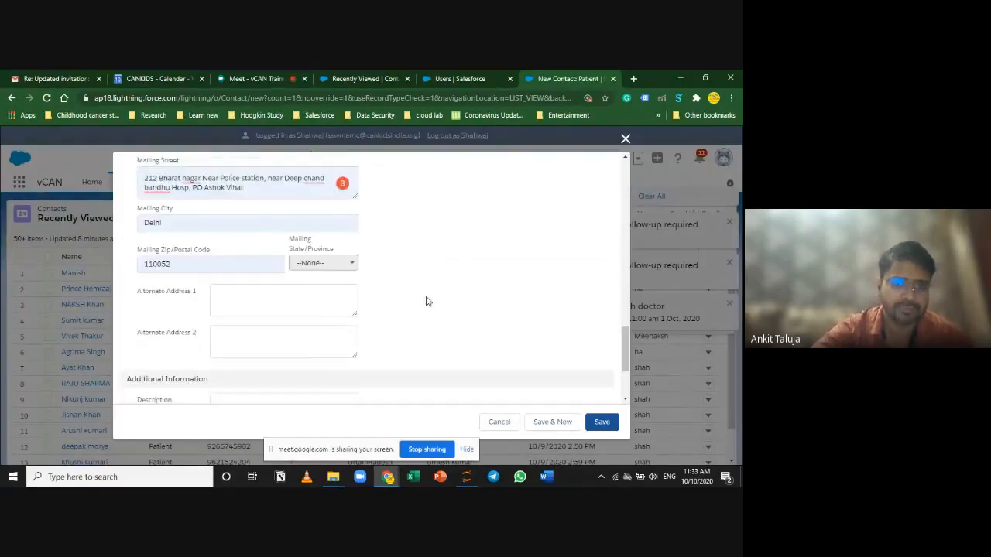
scroll(273, 263, up, 1)
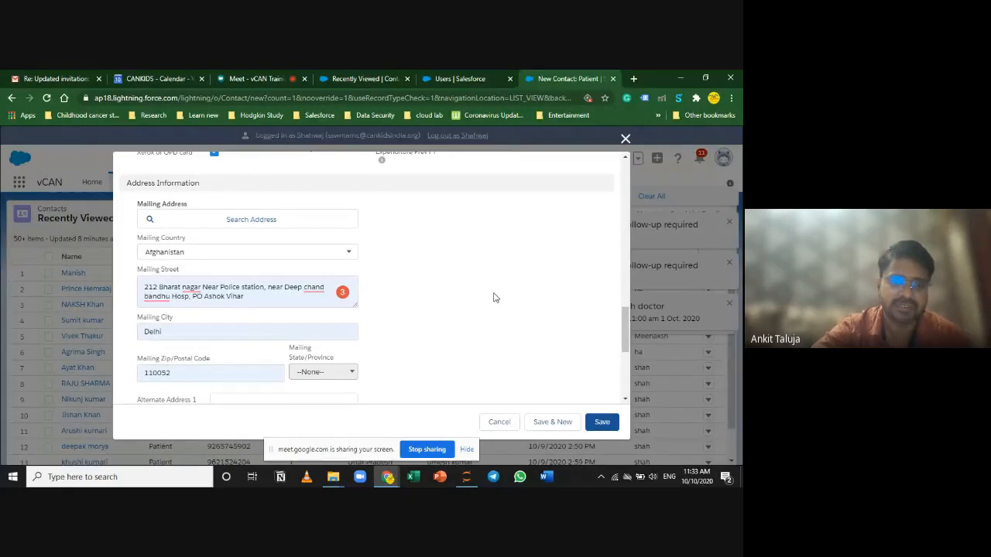
scroll(496, 299, down, 1)
click(242, 353)
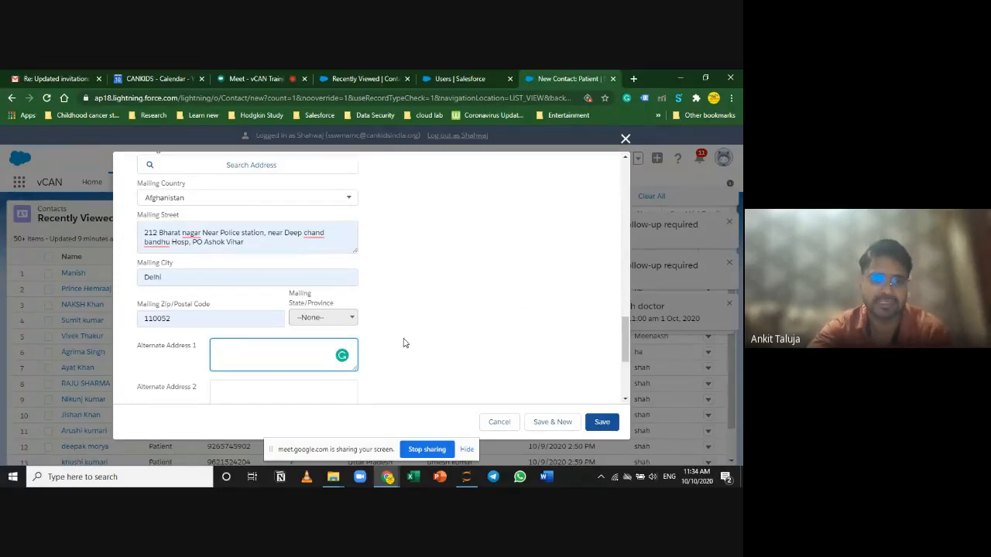
scroll(403, 343, down, 3)
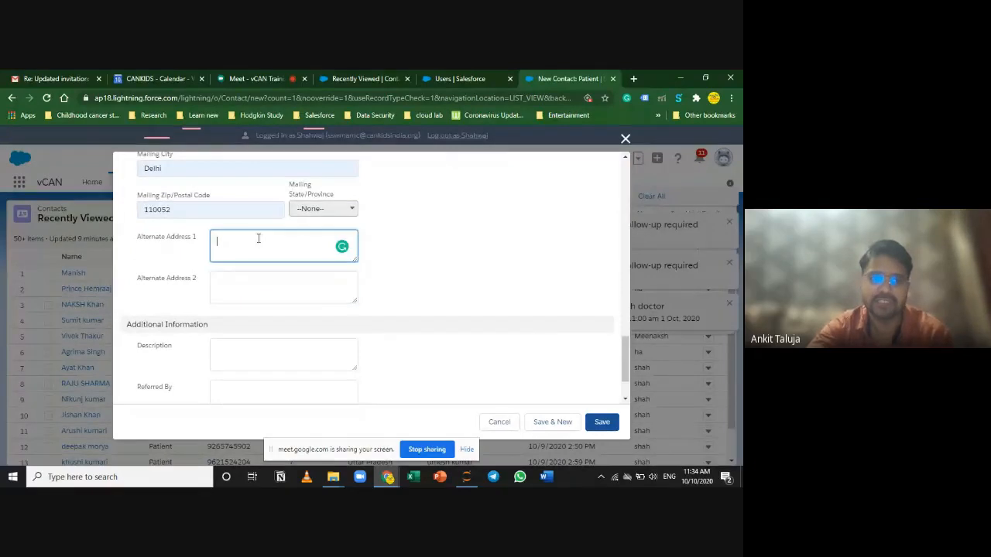
click(249, 288)
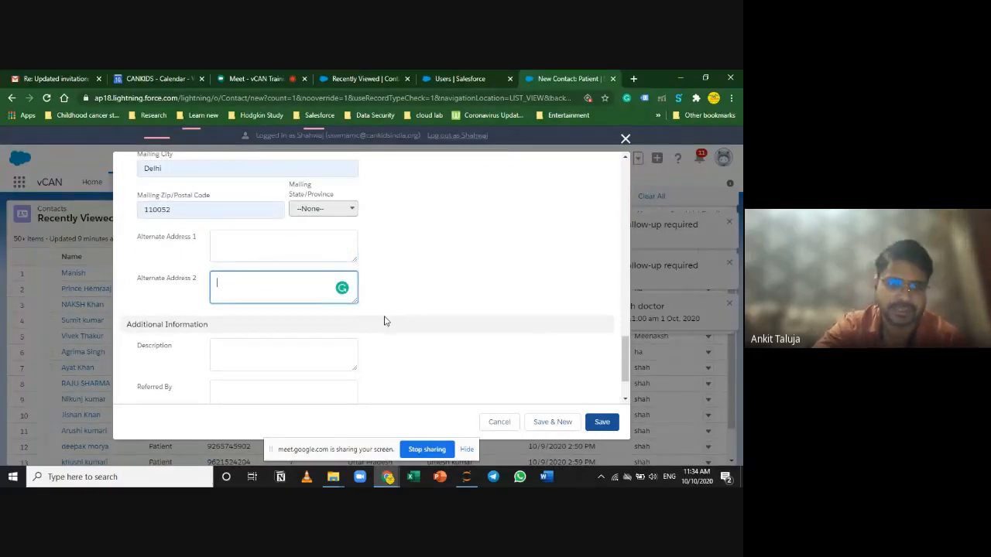
scroll(387, 323, down, 1)
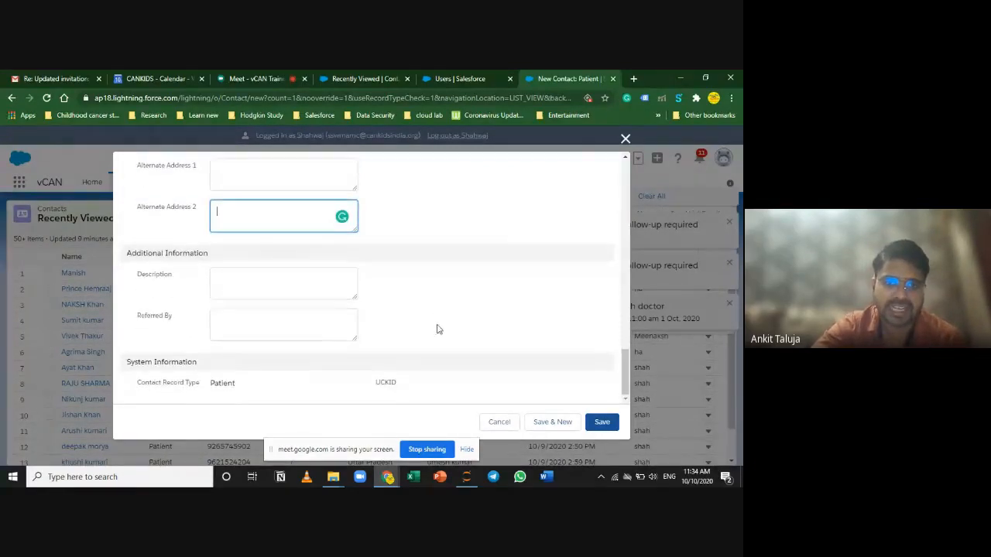
click(285, 288)
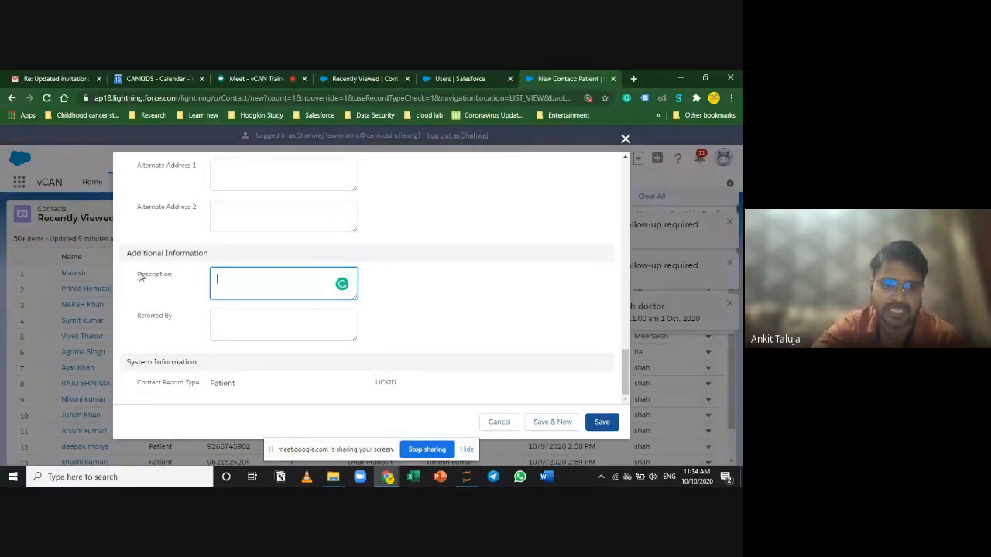
drag(138, 275, 175, 281)
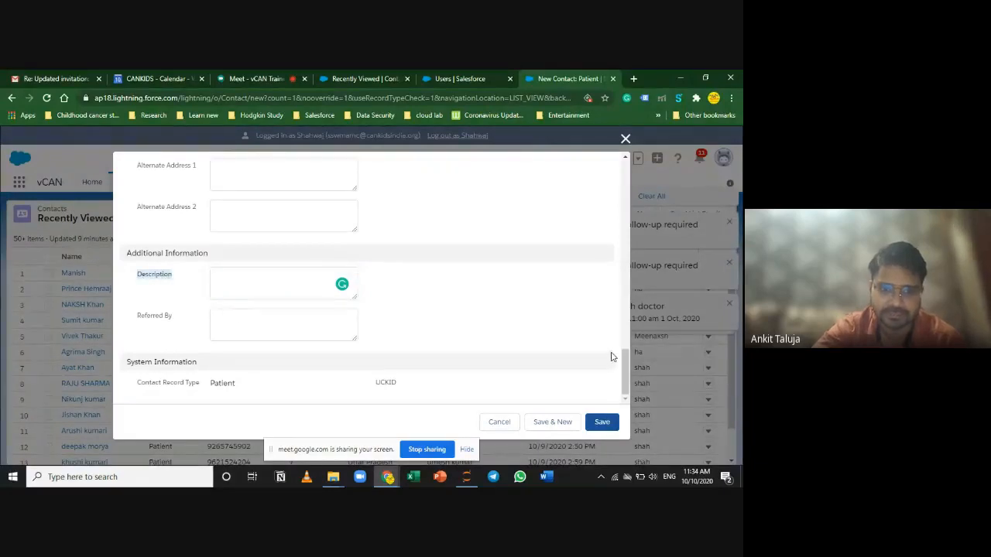
click(236, 284)
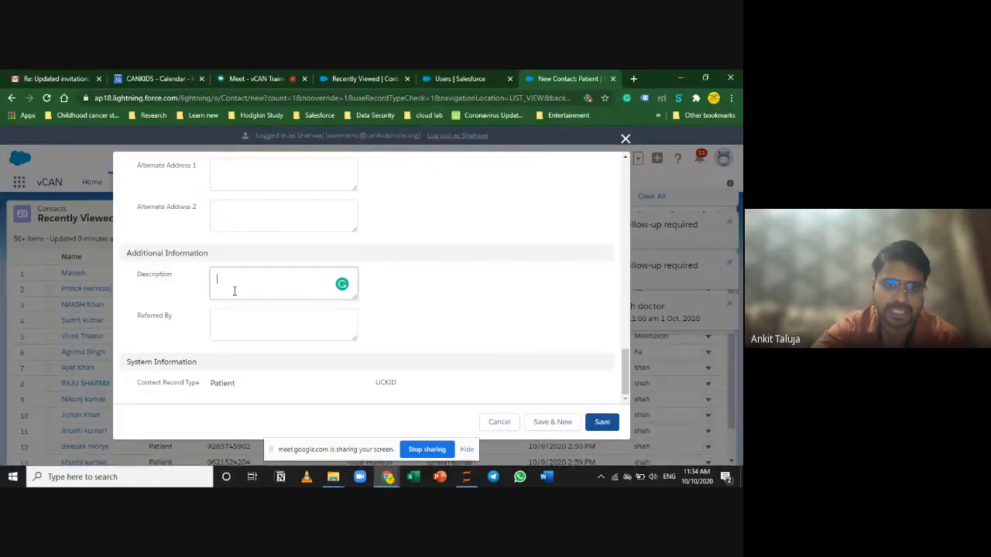
scroll(507, 299, up, 15)
scroll(511, 299, down, 4)
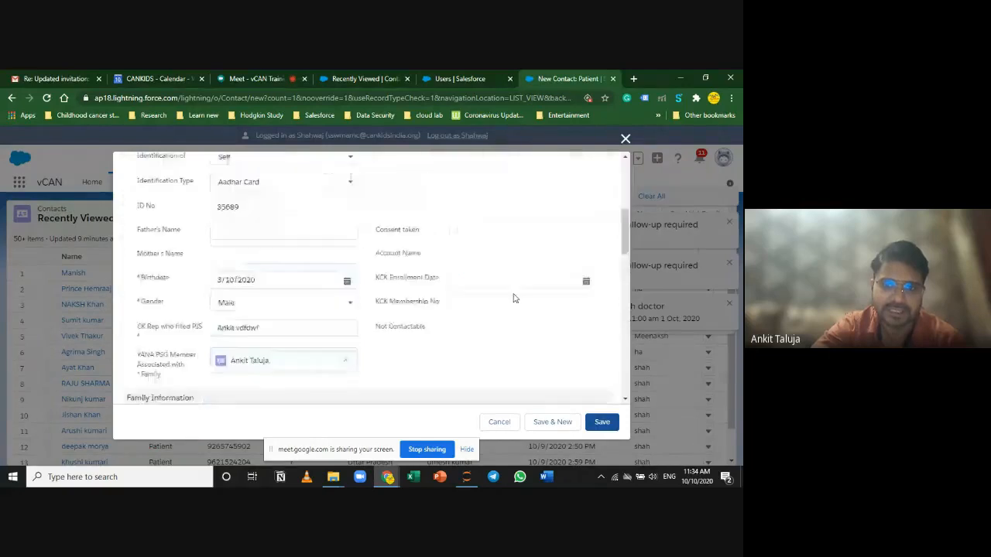
scroll(514, 296, down, 4)
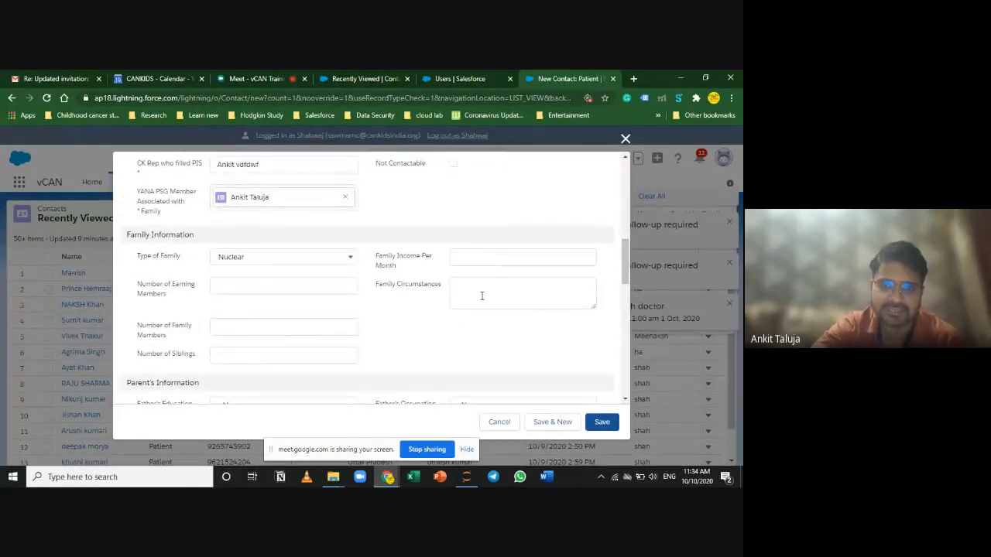
click(481, 295)
scroll(480, 378, down, 10)
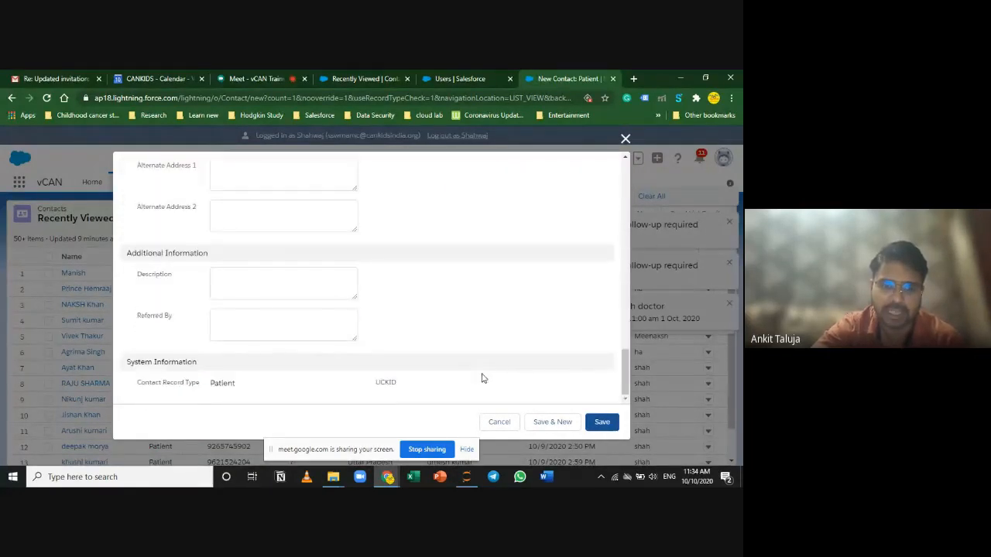
click(318, 324)
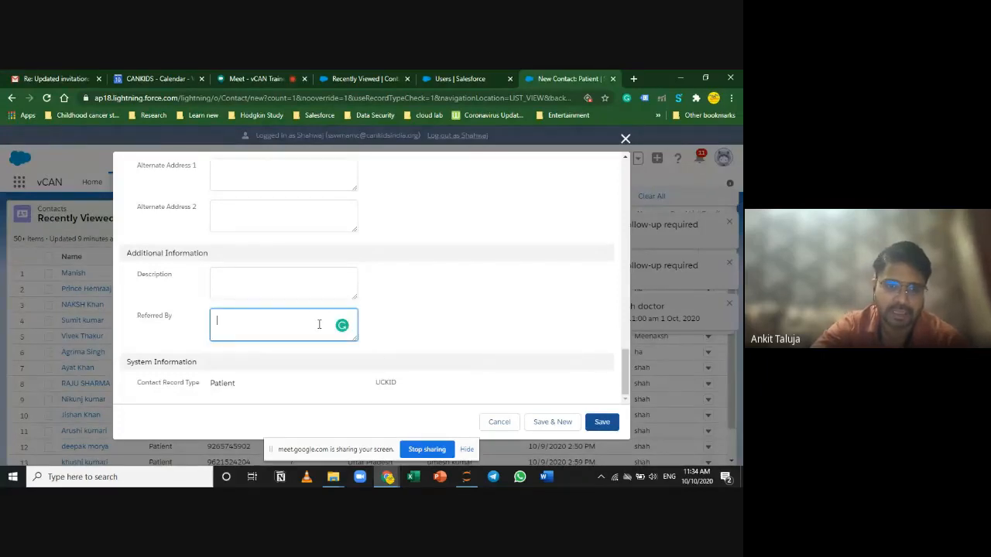
Step: Point out the Referred By field and enter Doctor as the patient's referral source
triple_click(141, 316)
click(170, 318)
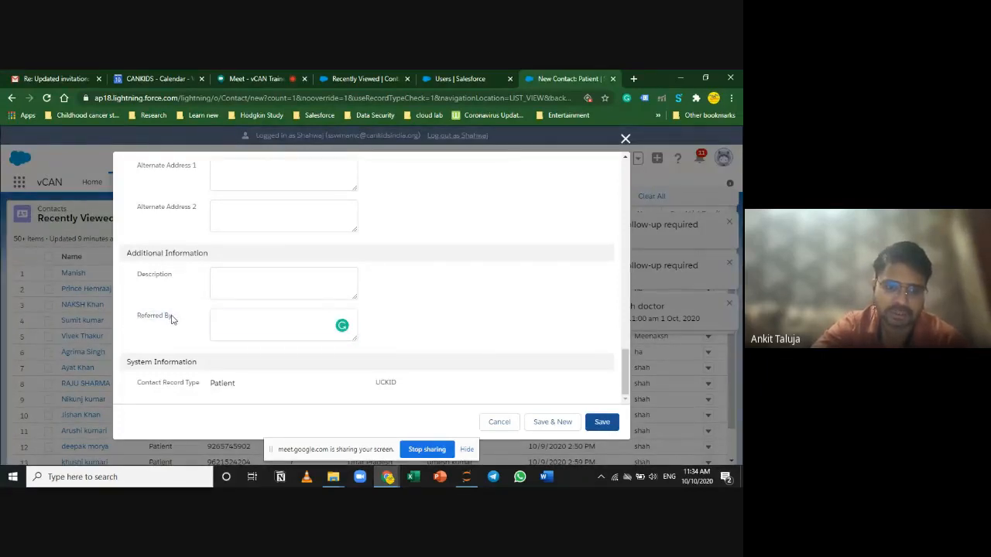
click(171, 319)
drag(170, 318, 139, 320)
click(167, 320)
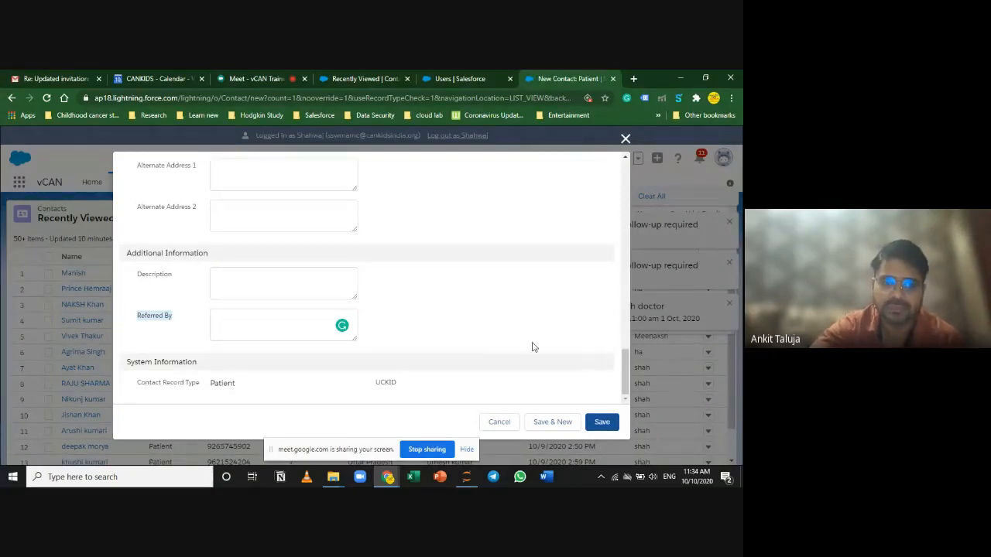
click(224, 331)
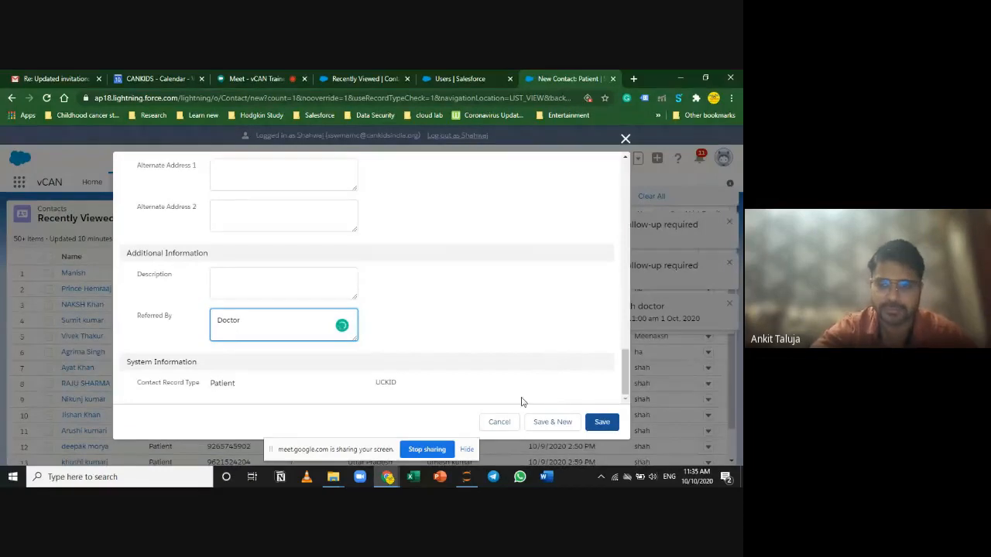
scroll(507, 398, up, 10)
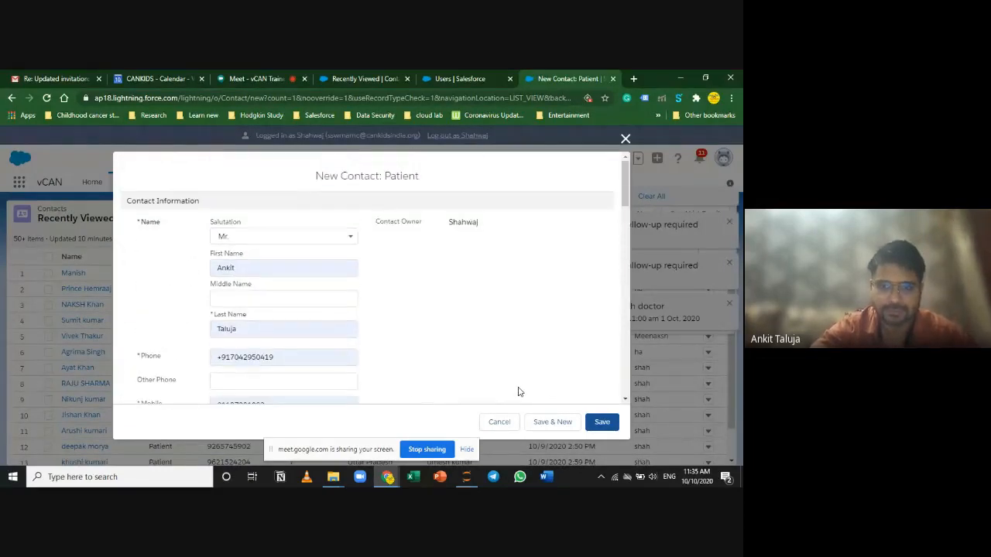
scroll(357, 386, down, 10)
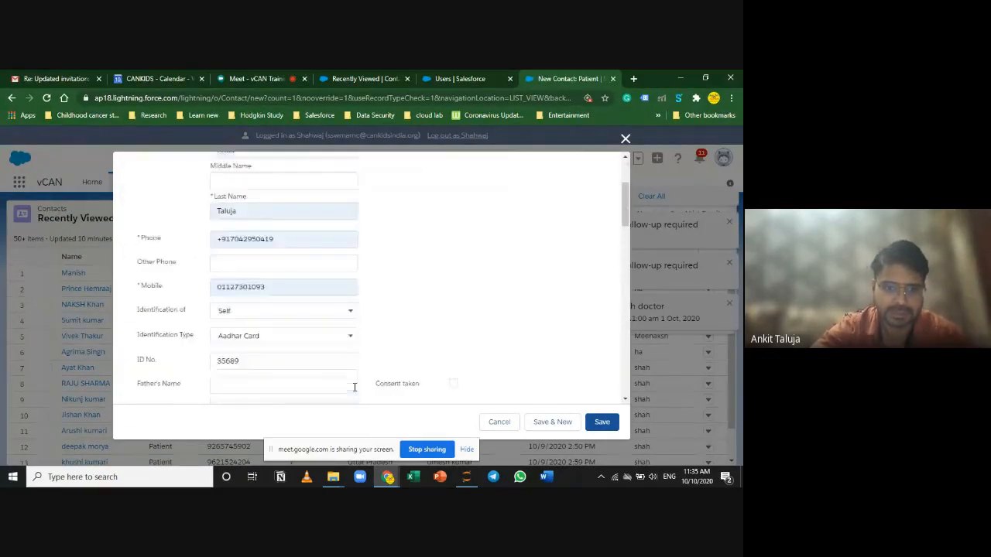
scroll(357, 387, up, 10)
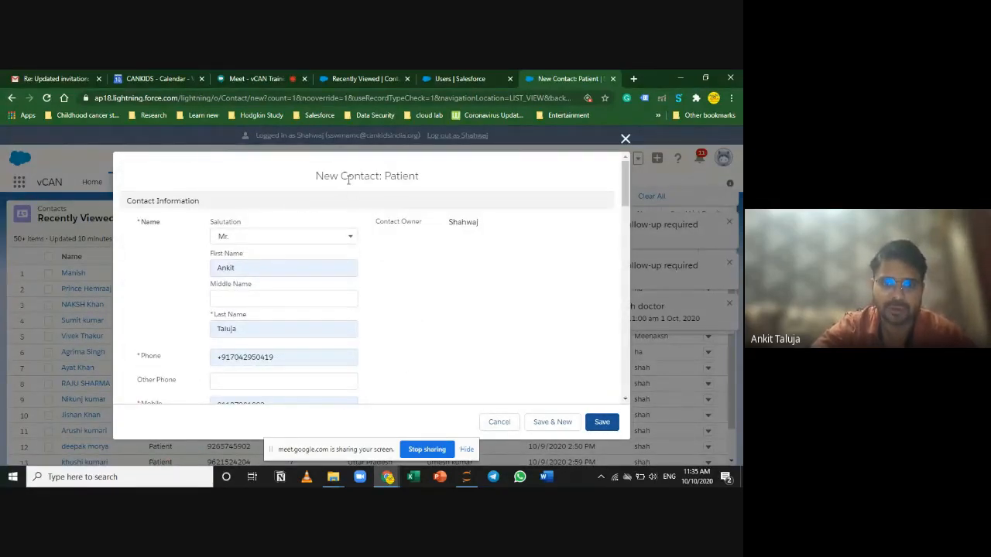
drag(343, 176, 433, 175)
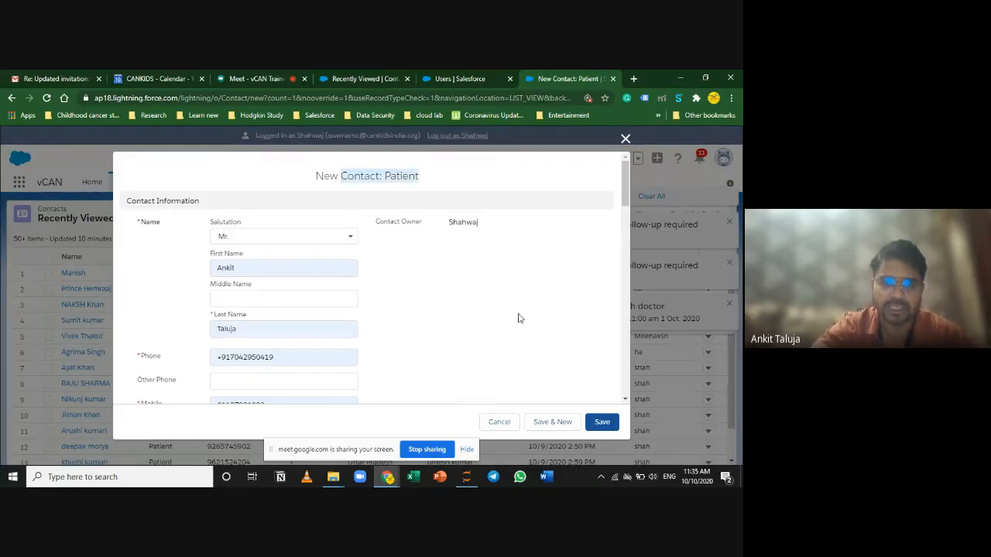
scroll(529, 371, down, 10)
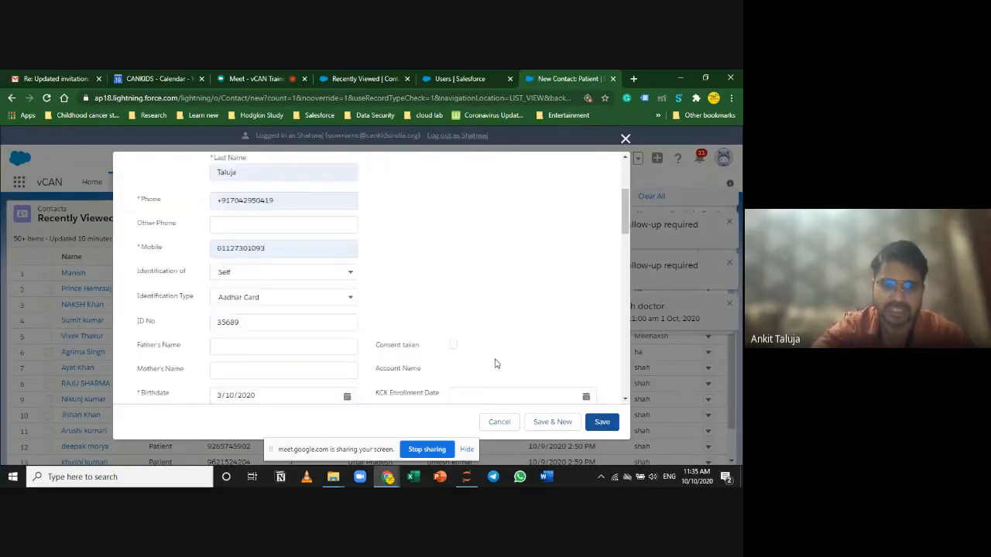
scroll(495, 363, down, 5)
scroll(499, 364, up, 10)
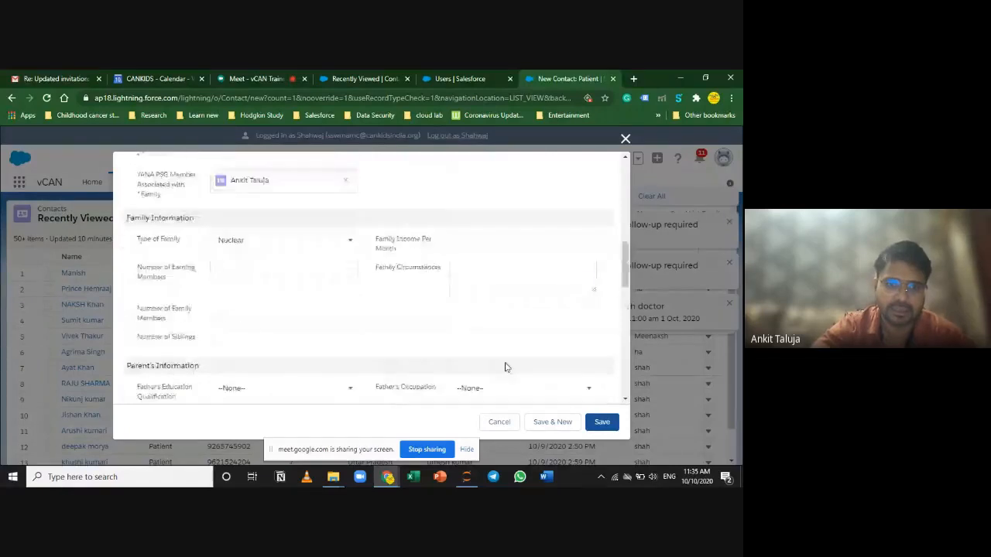
scroll(491, 341, up, 5)
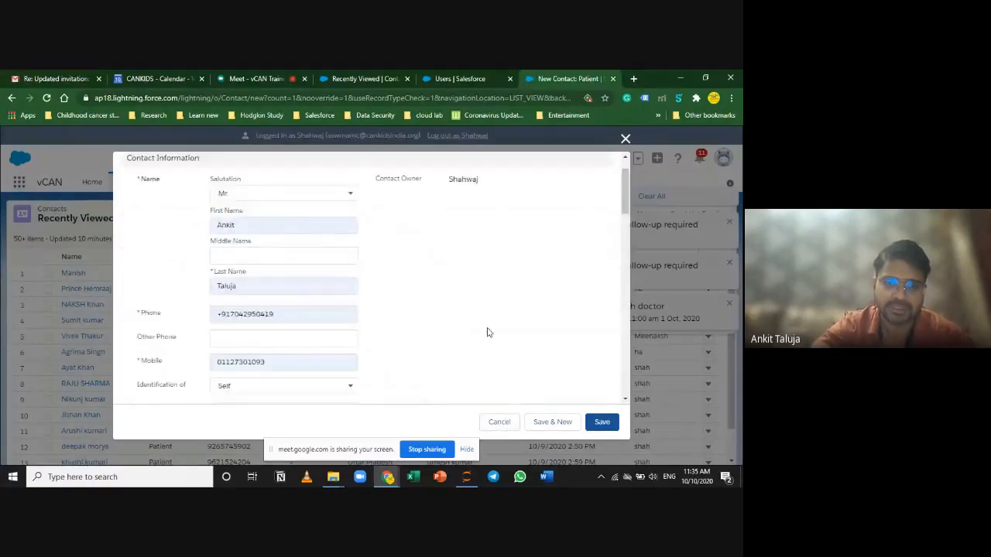
scroll(487, 340, down, 3)
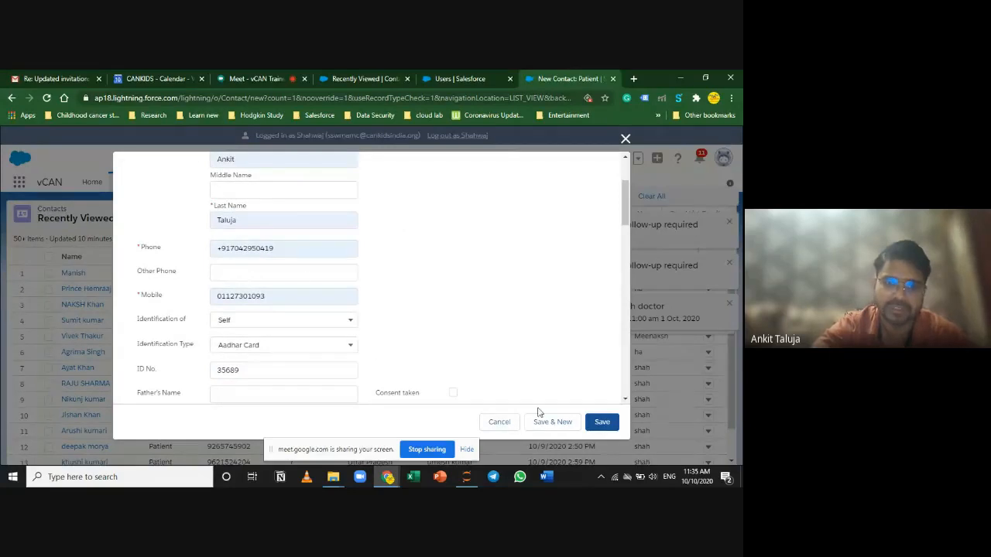
scroll(291, 378, down, 3)
click(240, 285)
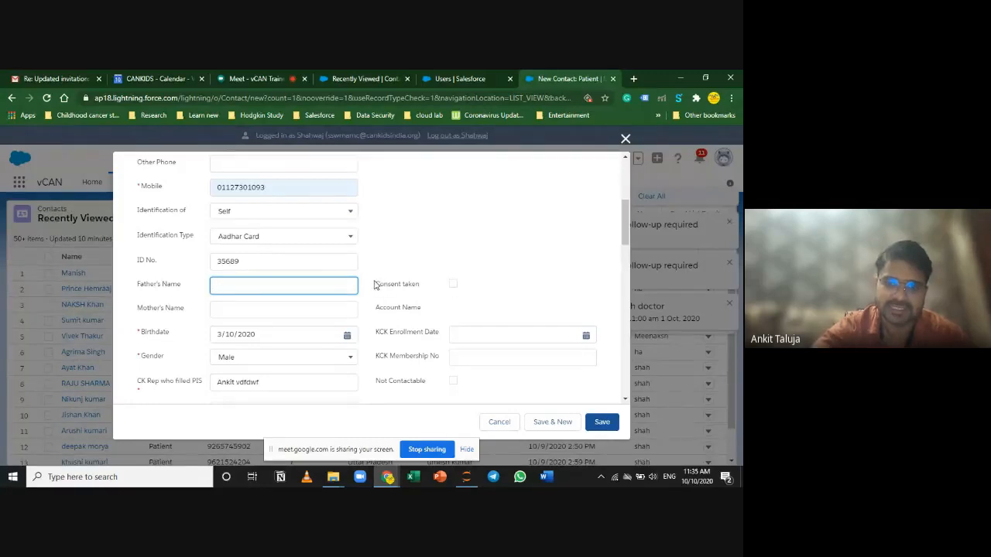
Step: Tick Consent taken on the patient form, then stop presenting in the Google Meet call
click(452, 284)
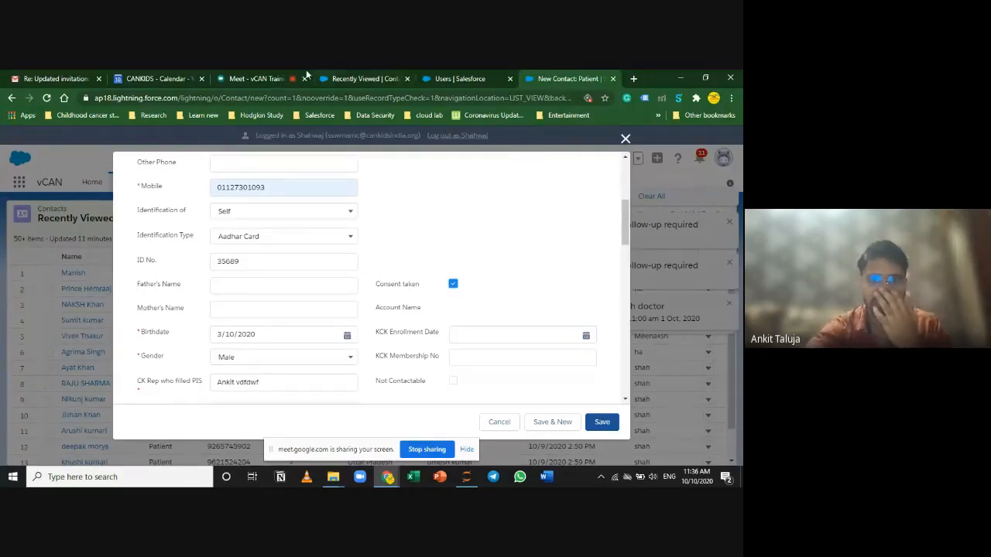
click(279, 78)
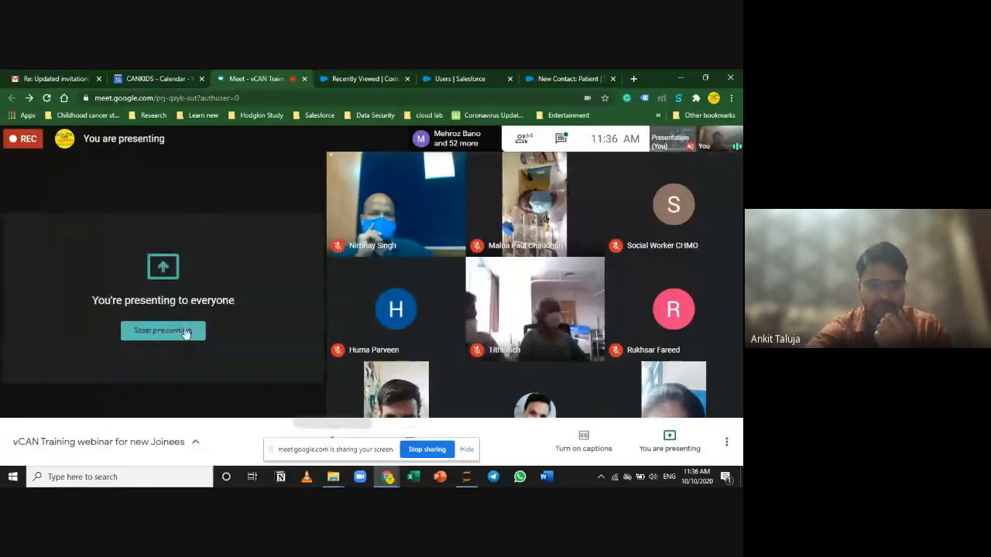
click(185, 331)
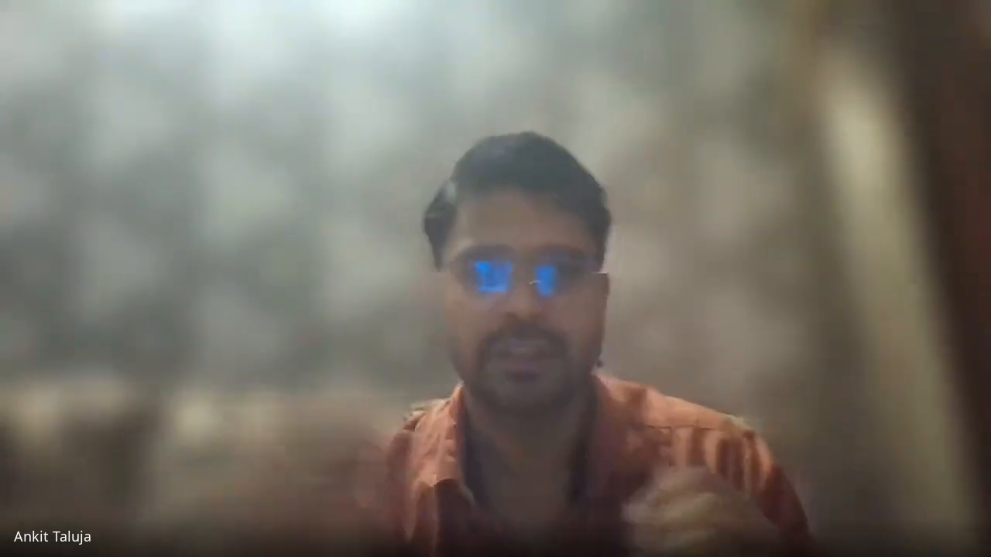
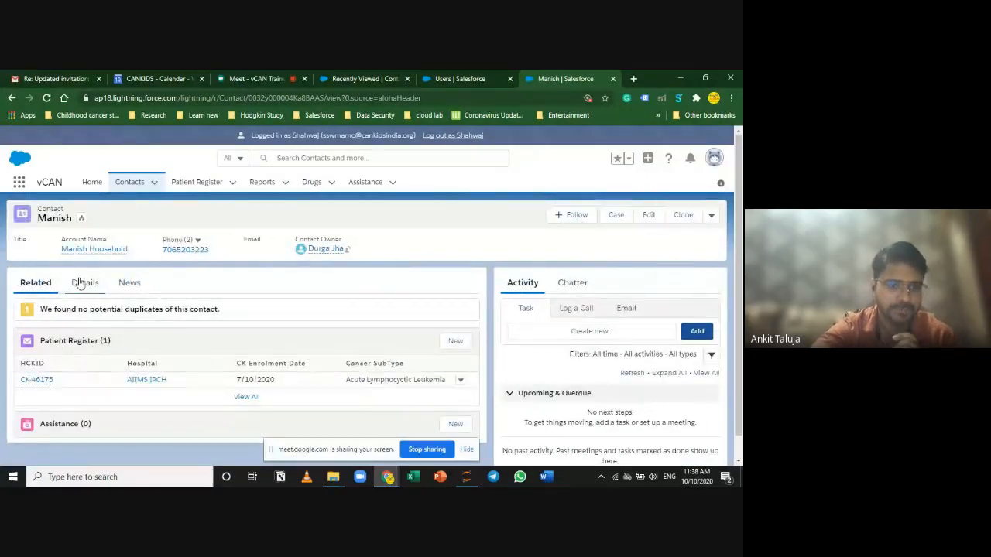
Step: Open the contact's Details tab and scroll through its fields
click(84, 283)
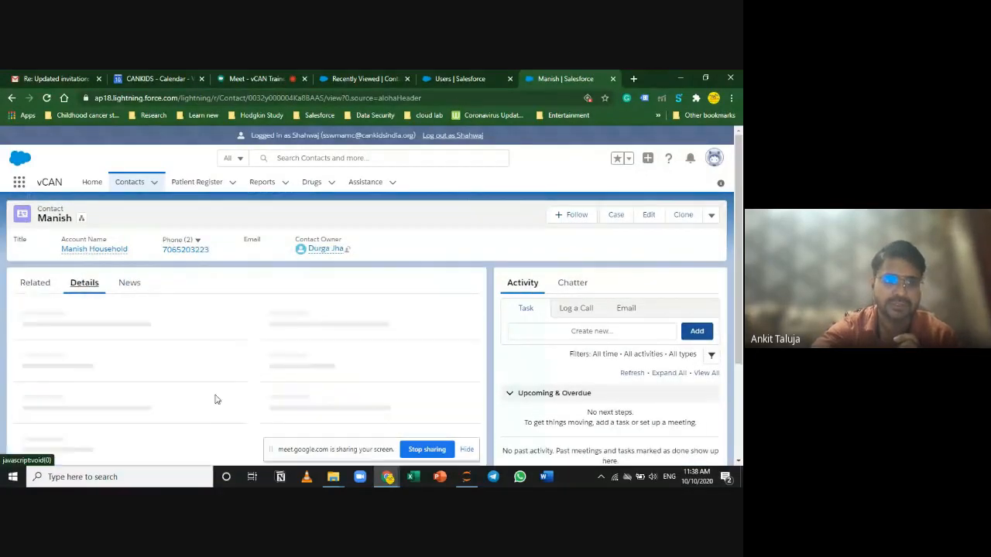
scroll(277, 403, down, 3)
scroll(276, 403, down, 10)
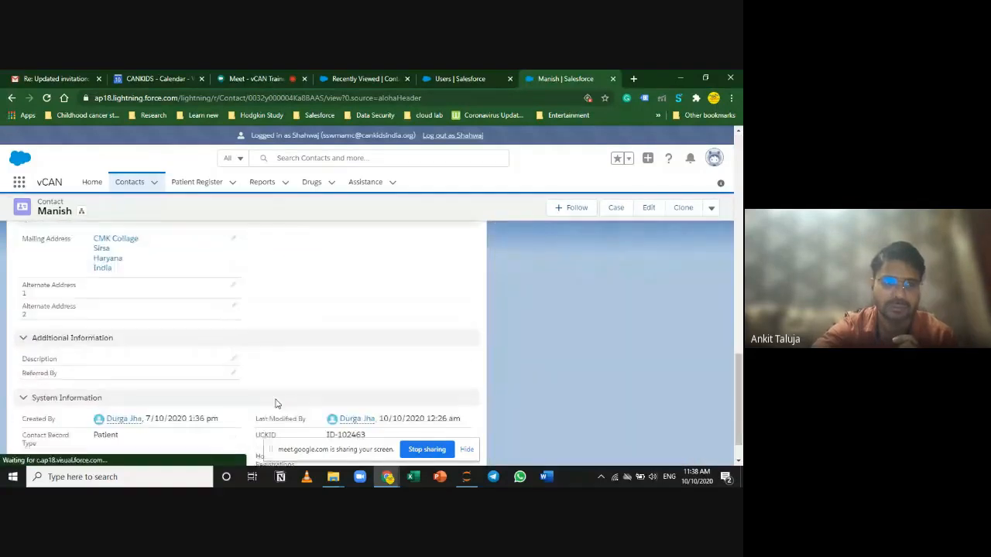
scroll(274, 404, up, 8)
scroll(275, 407, up, 10)
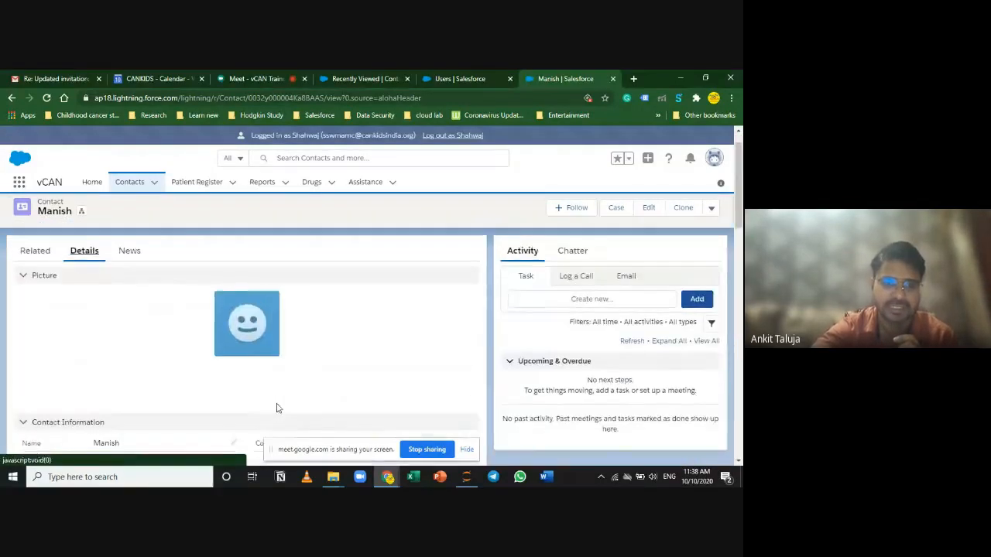
scroll(277, 407, down, 15)
scroll(279, 408, up, 4)
scroll(279, 408, down, 1)
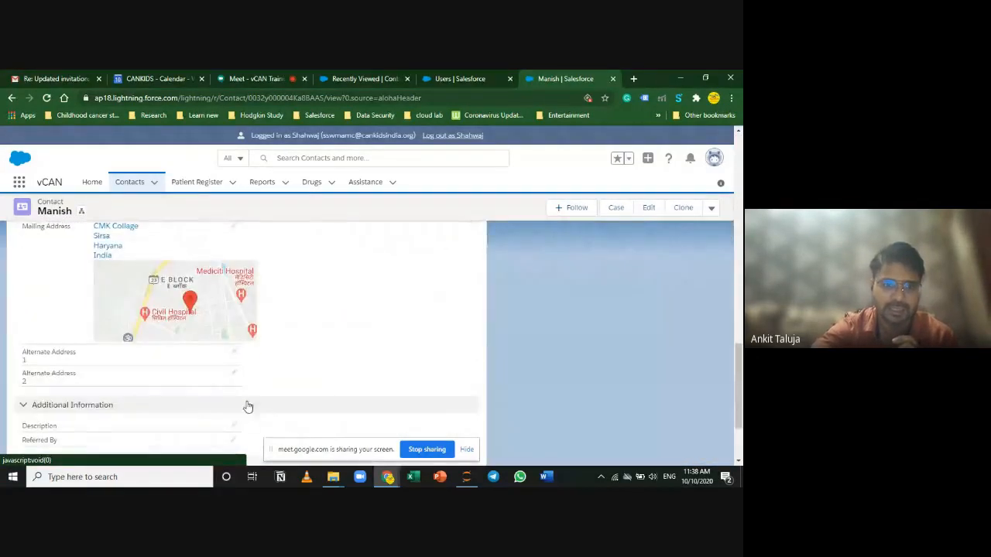
scroll(194, 332, up, 2)
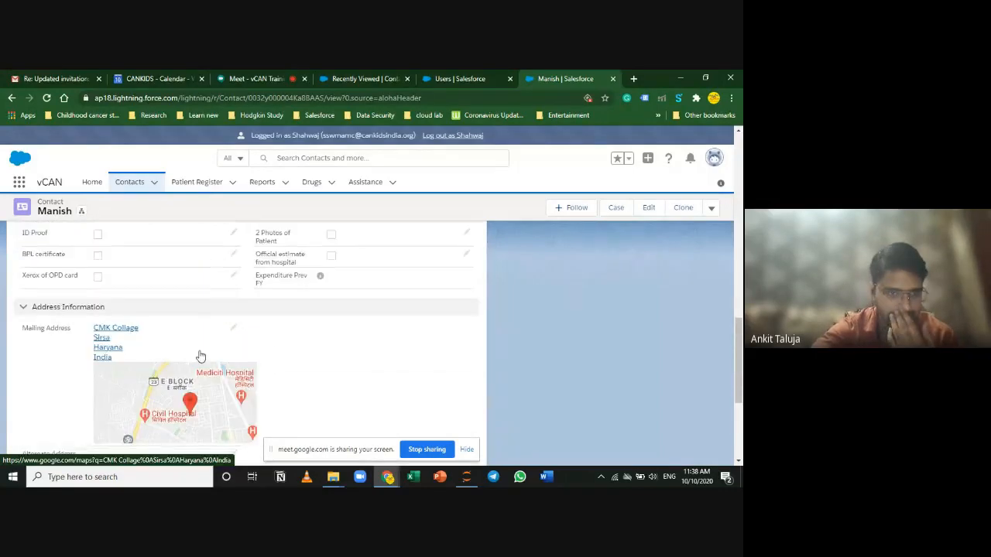
scroll(200, 357, down, 1)
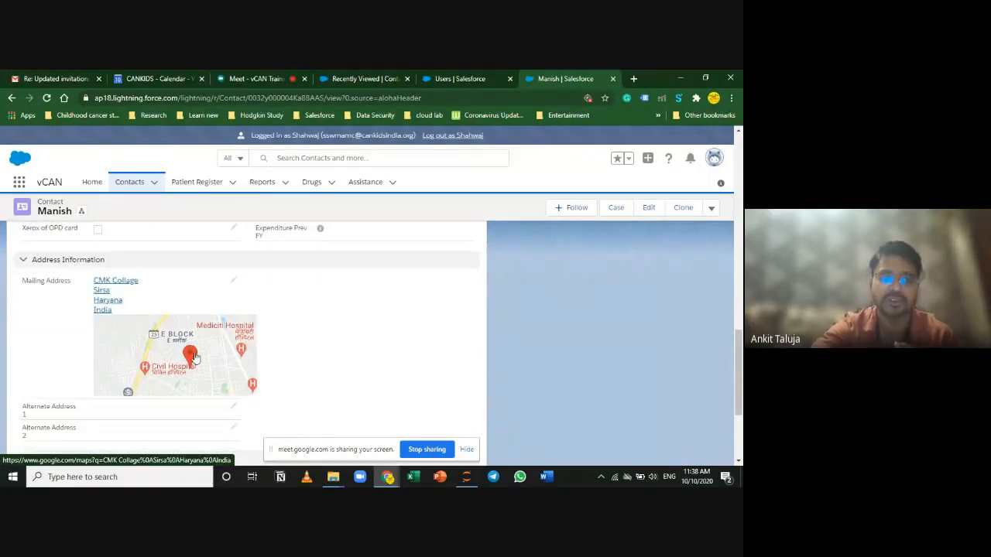
Step: Check the mailing address map, then return to the Related tab's Patient Register and Assistance lists
mouse_move(193, 356)
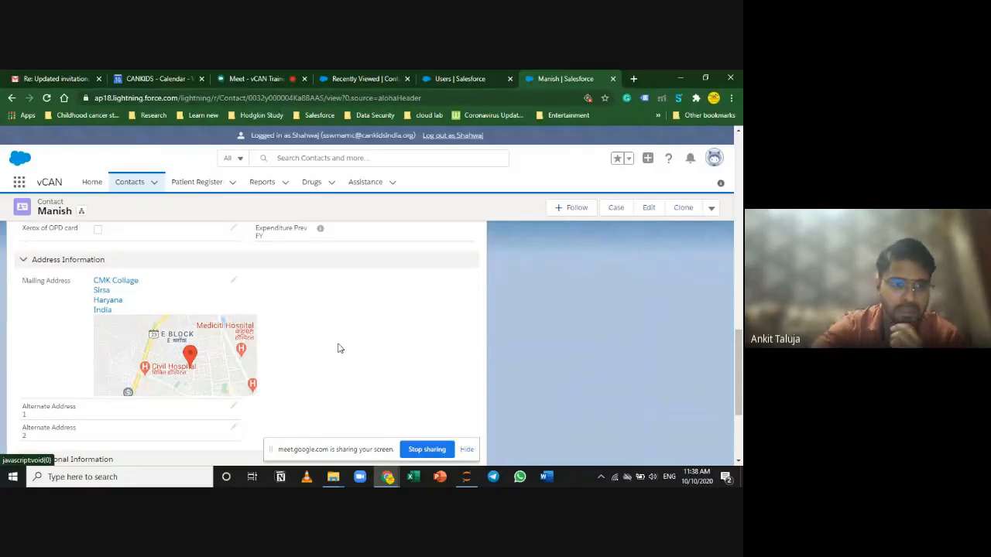
scroll(338, 348, up, 10)
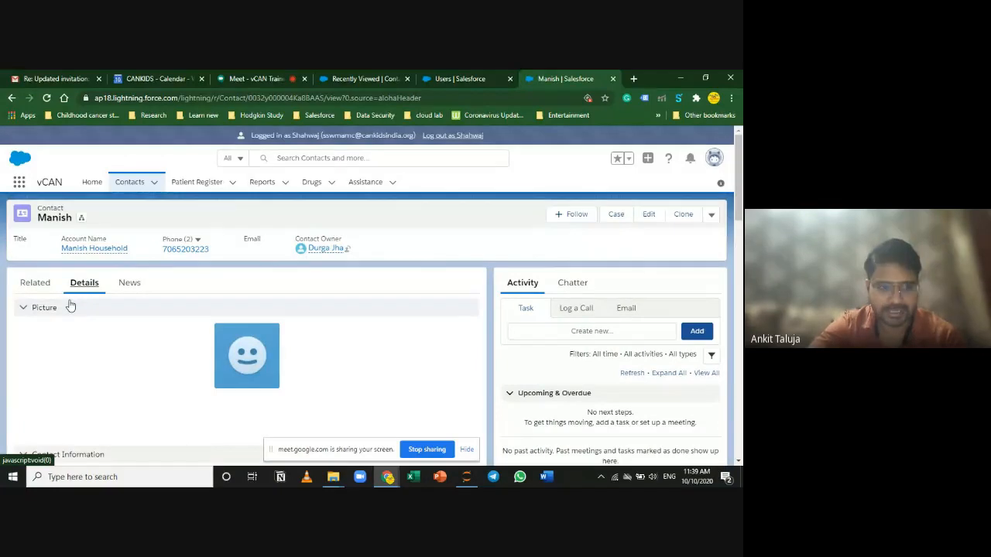
click(45, 284)
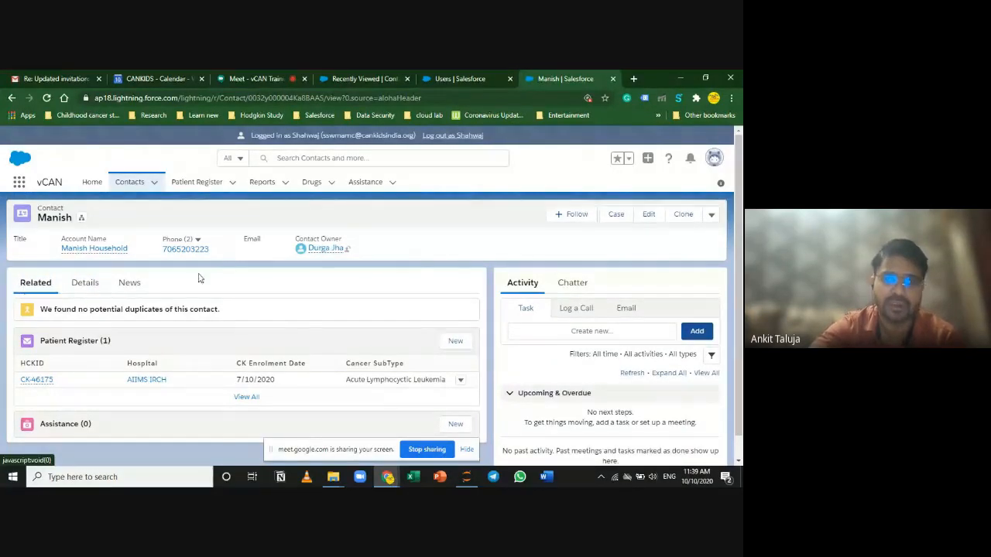
click(713, 161)
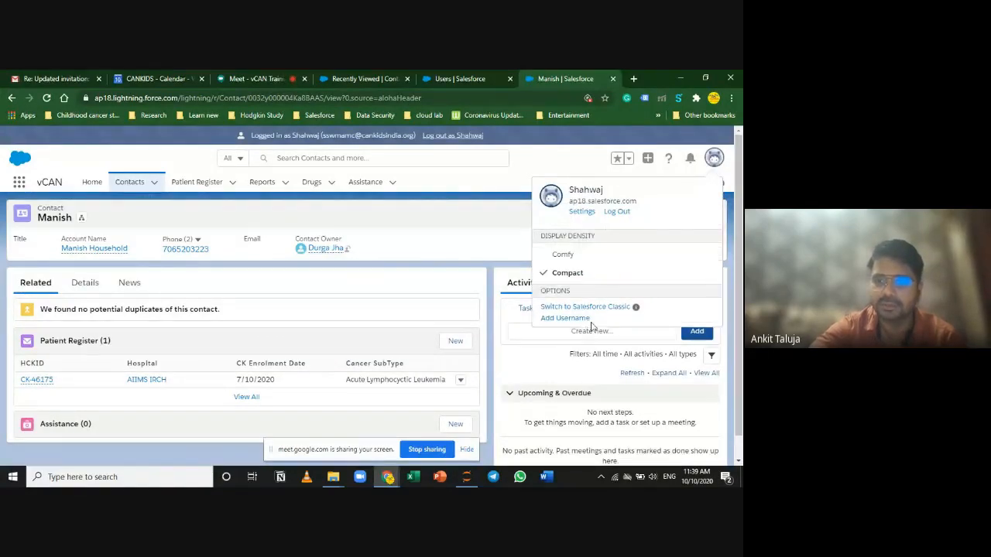
click(597, 308)
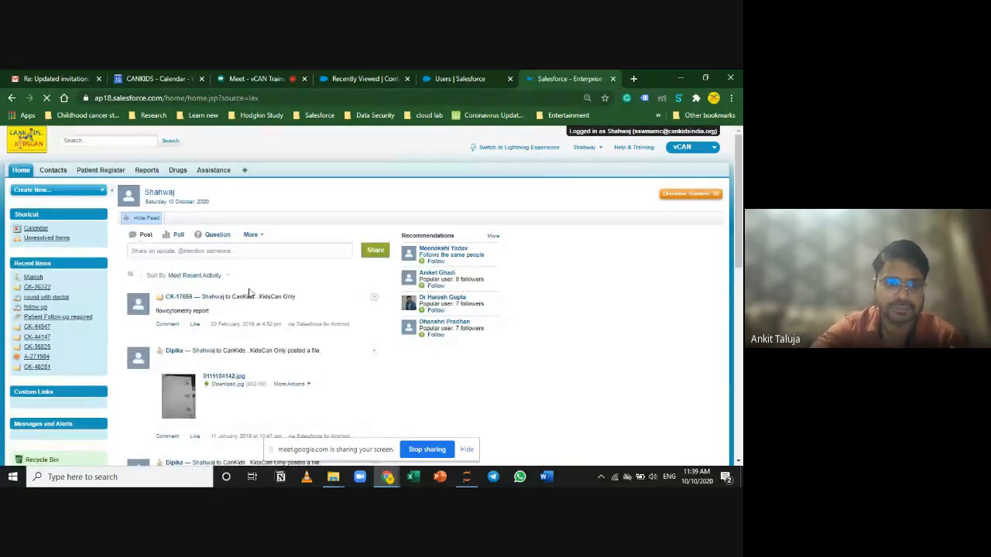
click(33, 276)
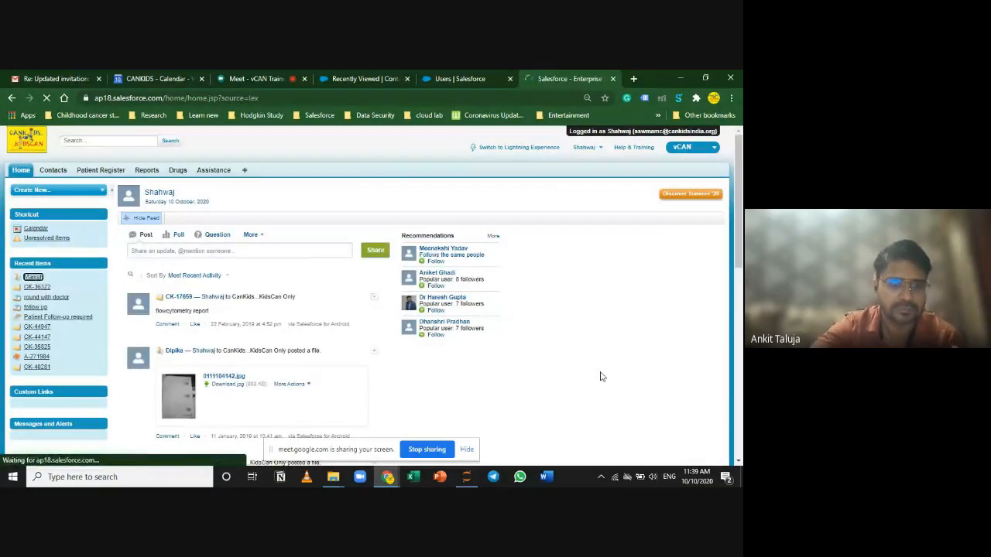
scroll(604, 378, down, 3)
scroll(605, 378, down, 15)
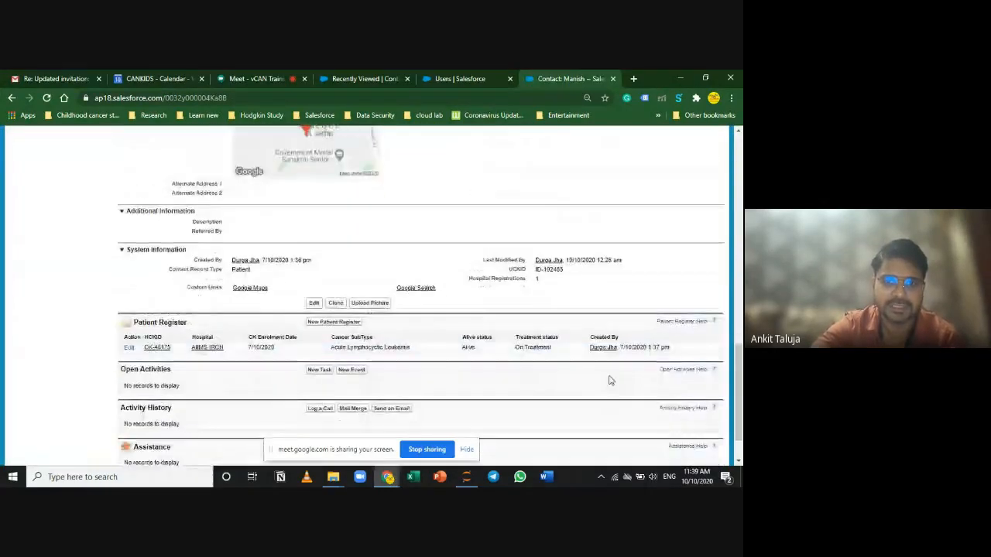
scroll(609, 380, down, 4)
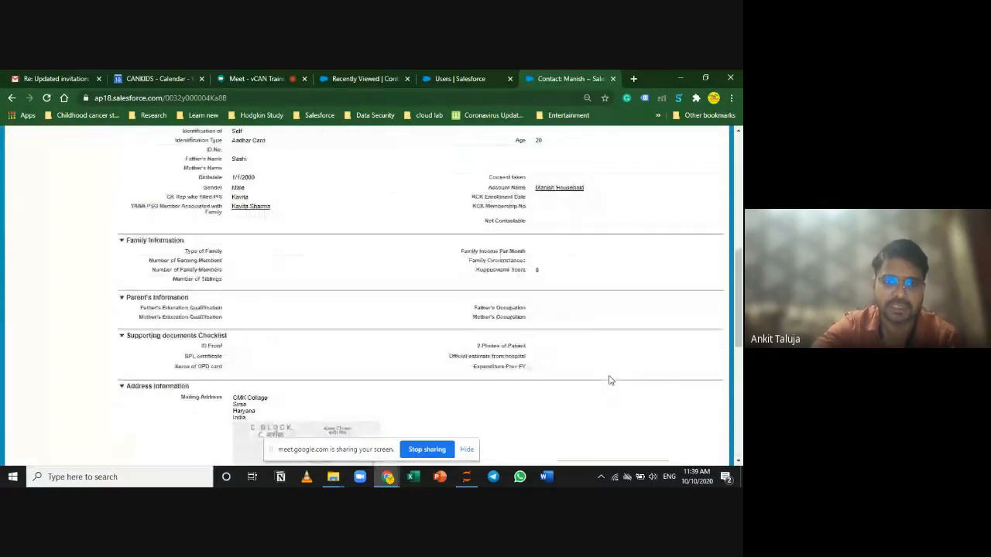
scroll(610, 379, down, 5)
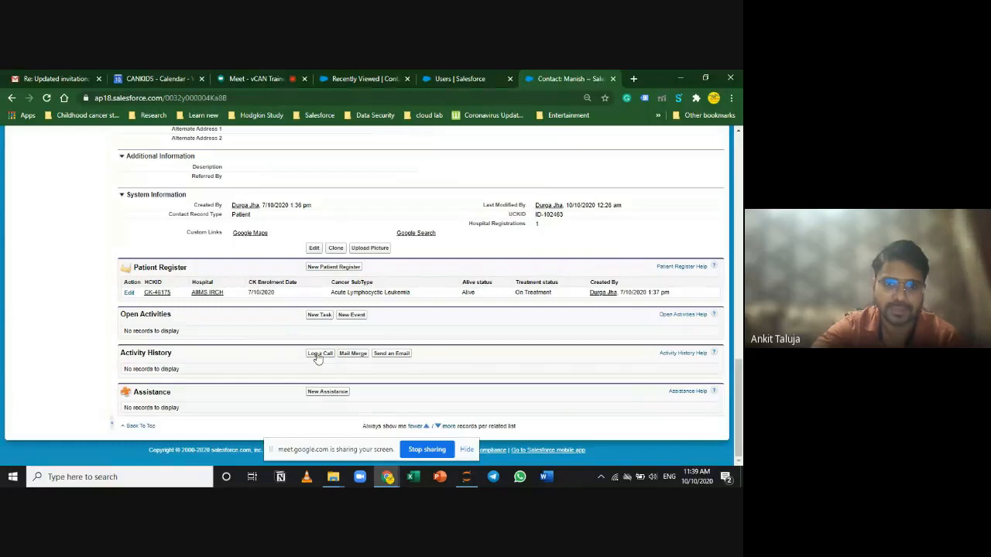
drag(190, 267, 133, 267)
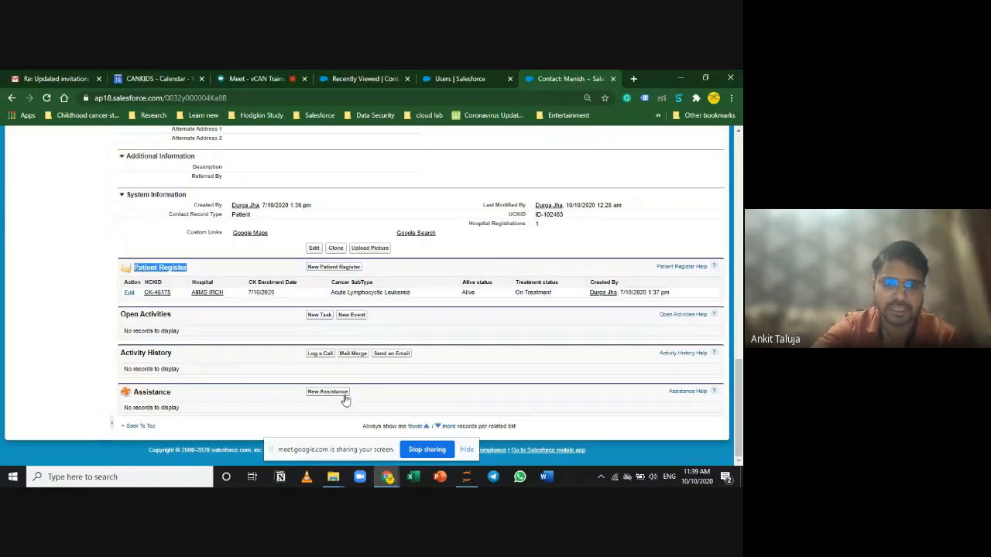
scroll(350, 384, up, 15)
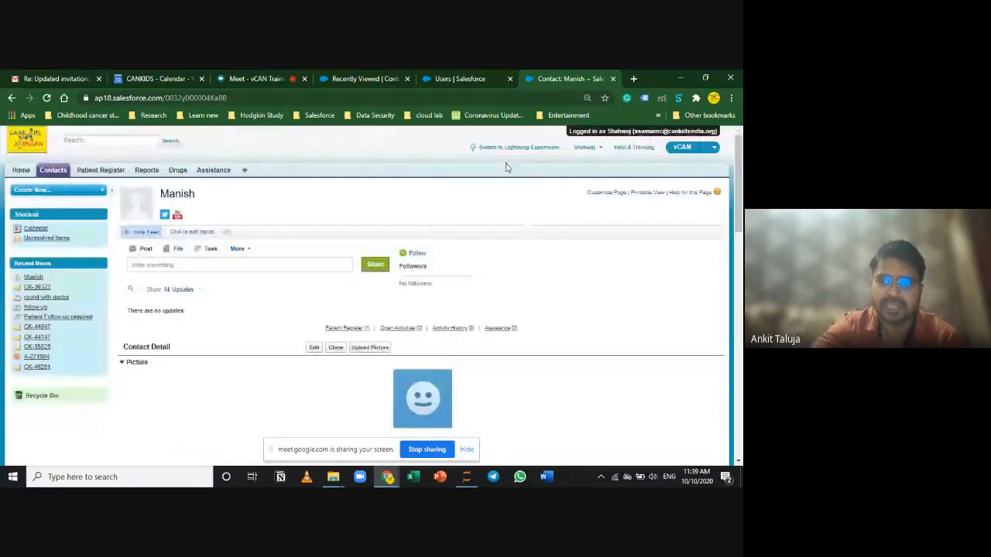
click(511, 149)
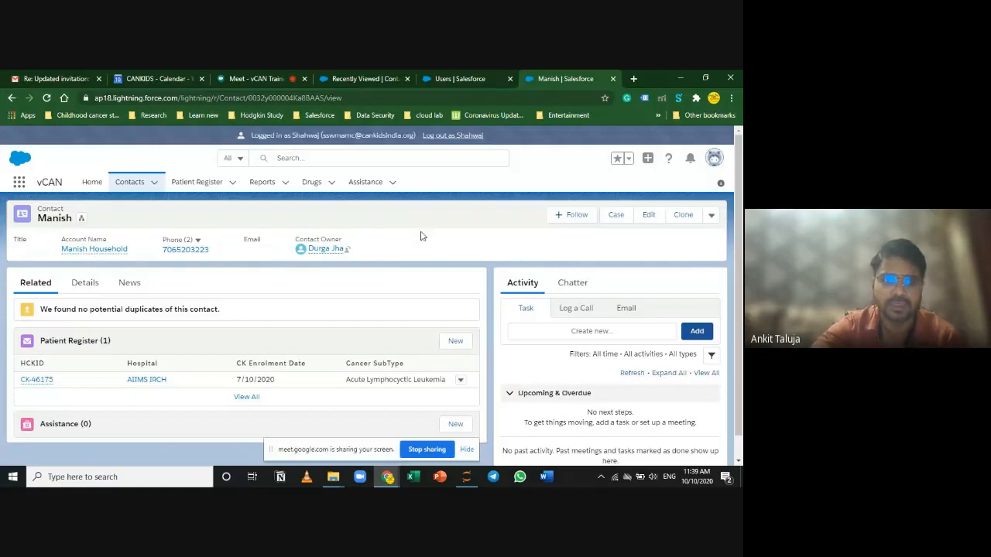
click(716, 160)
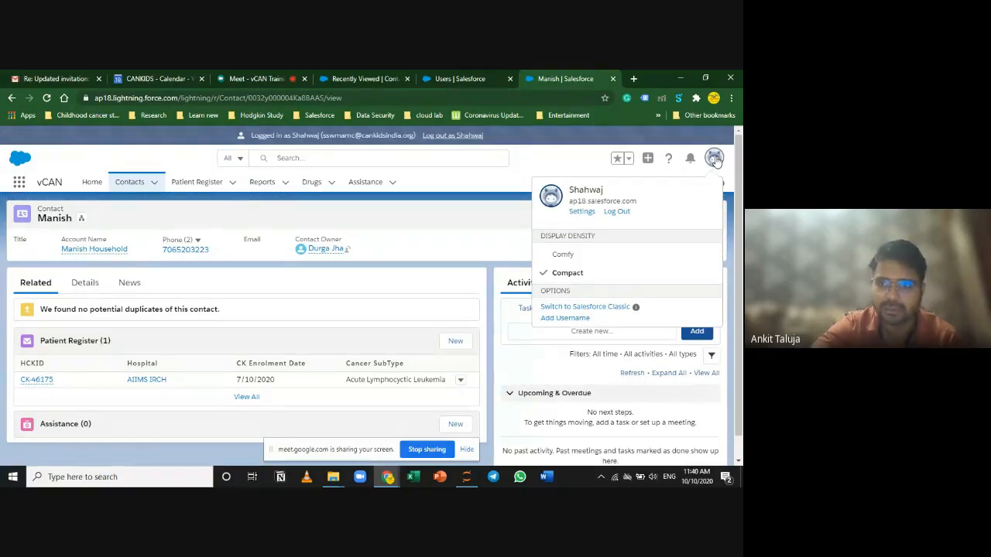
click(605, 310)
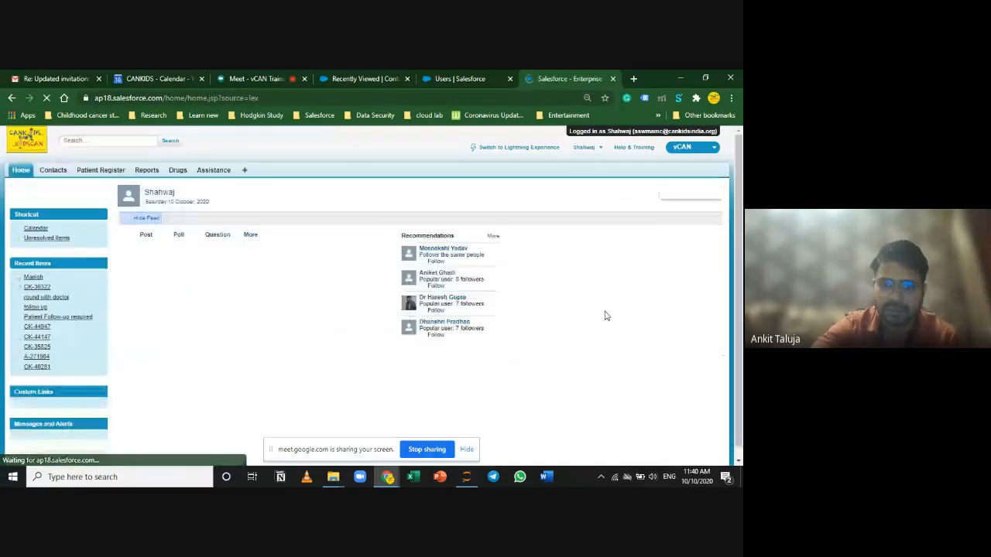
scroll(594, 340, down, 5)
scroll(596, 350, up, 10)
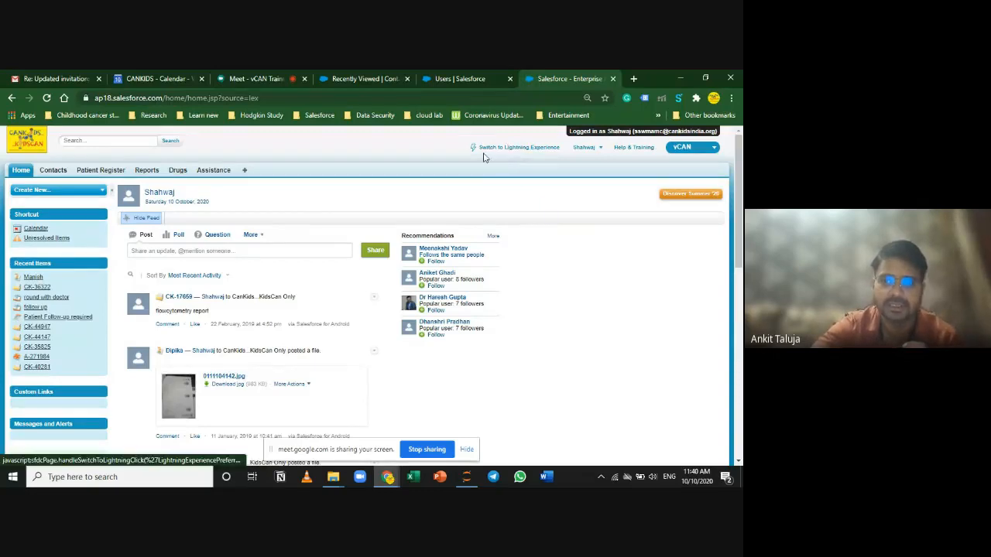
click(517, 149)
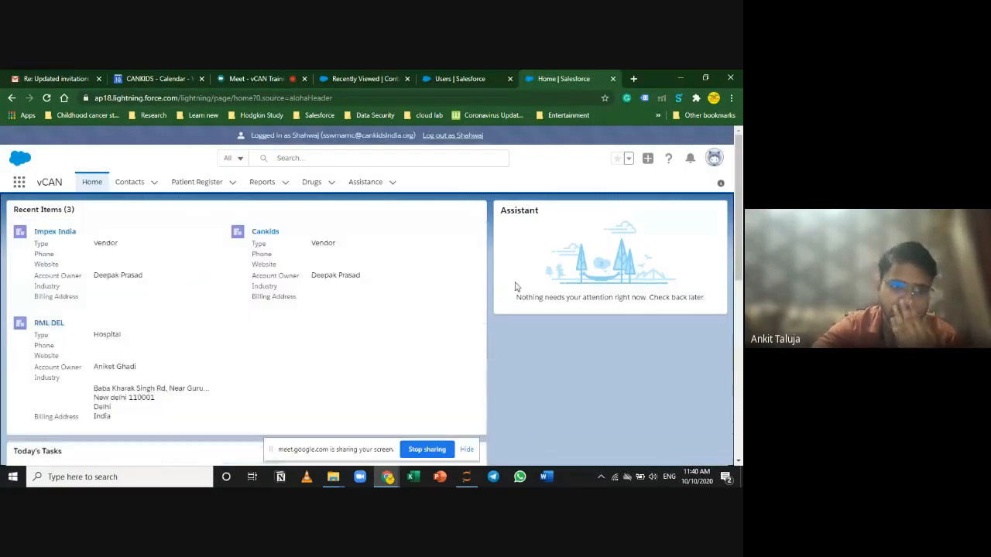
click(155, 186)
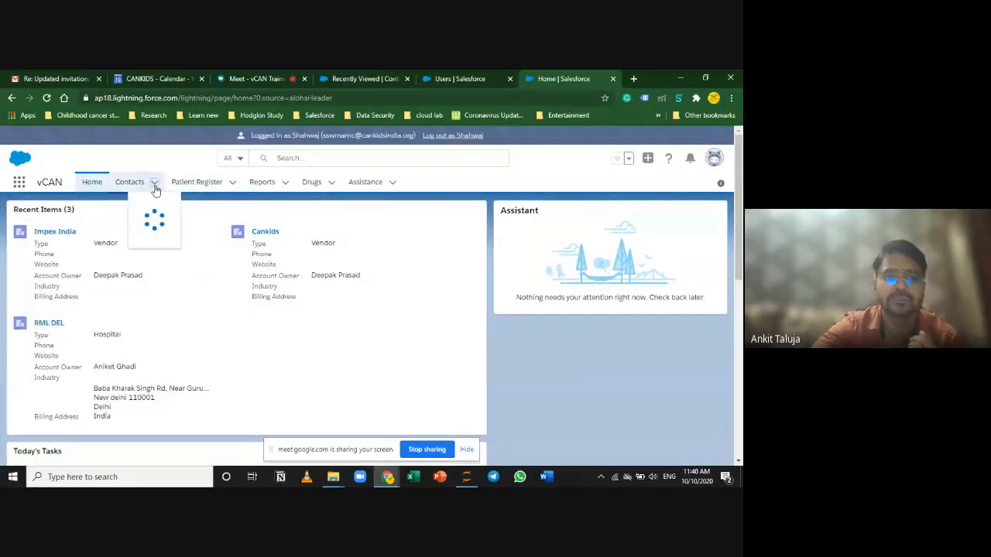
click(136, 244)
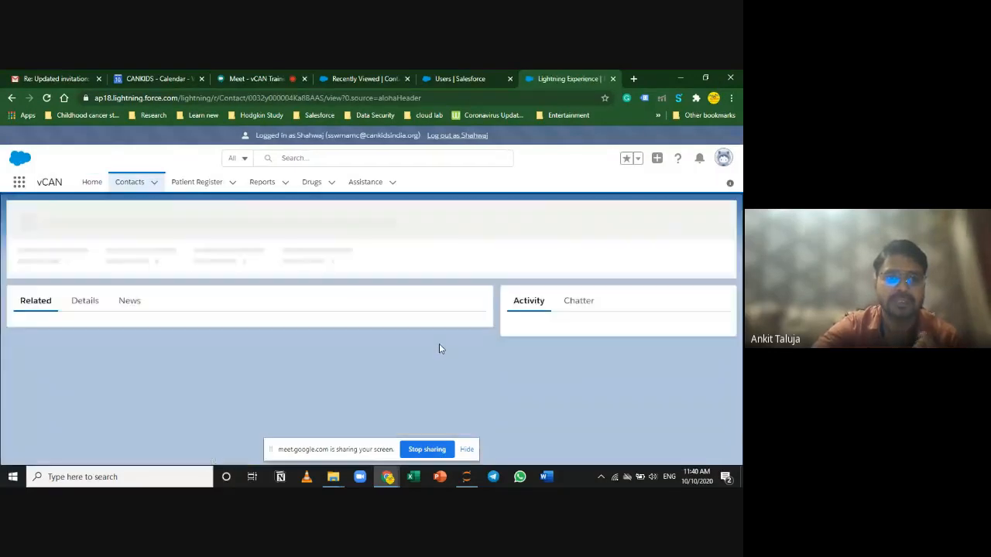
scroll(422, 358, down, 2)
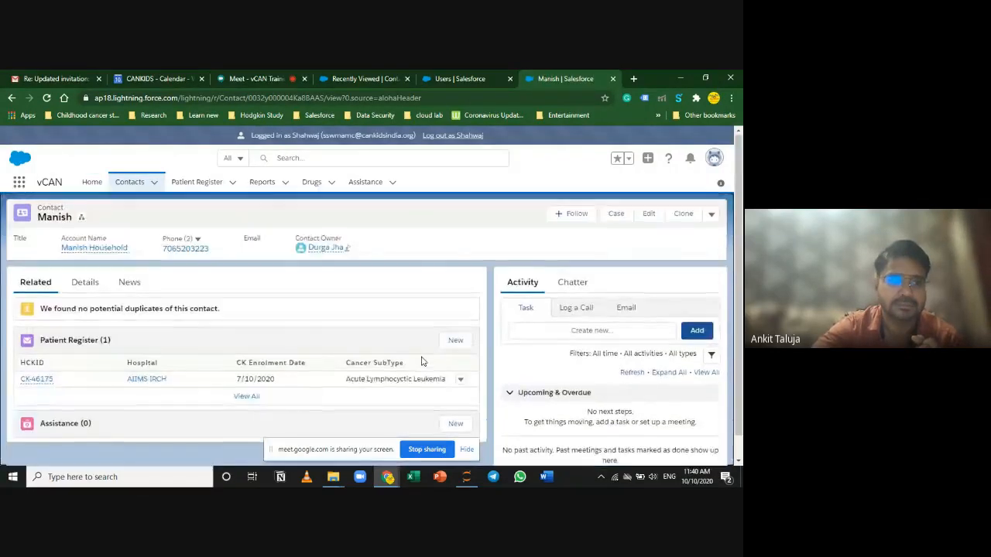
scroll(93, 348, up, 2)
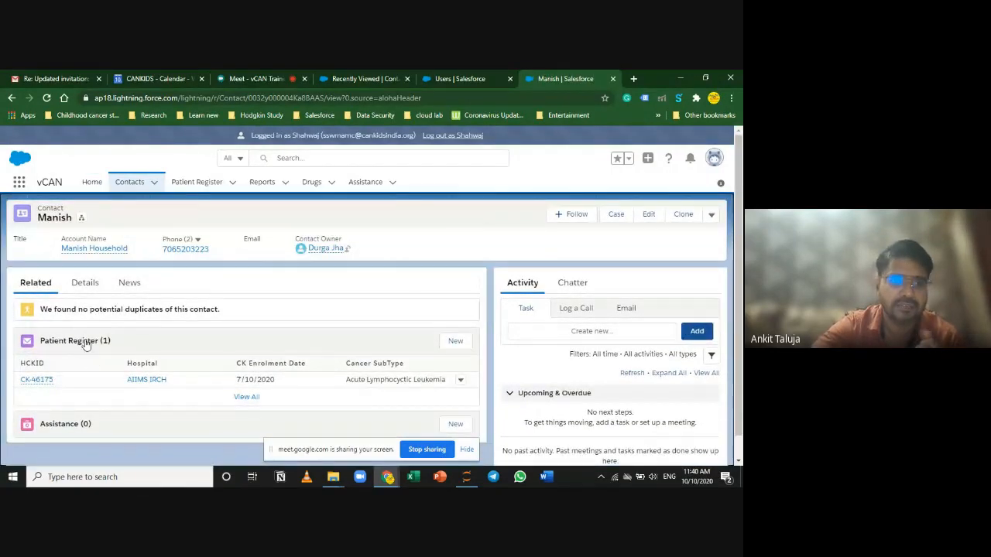
Step: Glance over the contact's Details, then start a blank New Patient Register from the Related tab
click(85, 283)
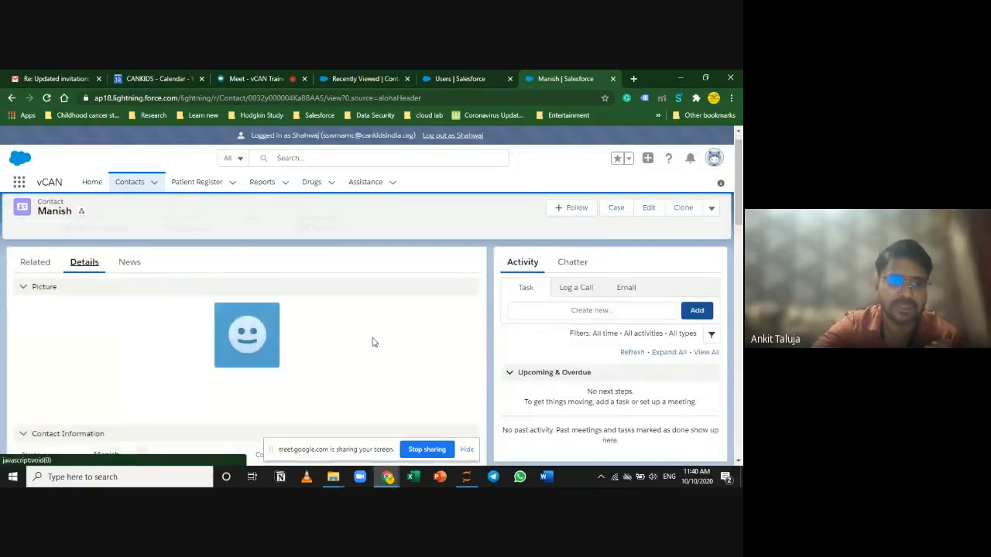
scroll(378, 350, down, 5)
scroll(381, 354, down, 3)
scroll(381, 354, up, 10)
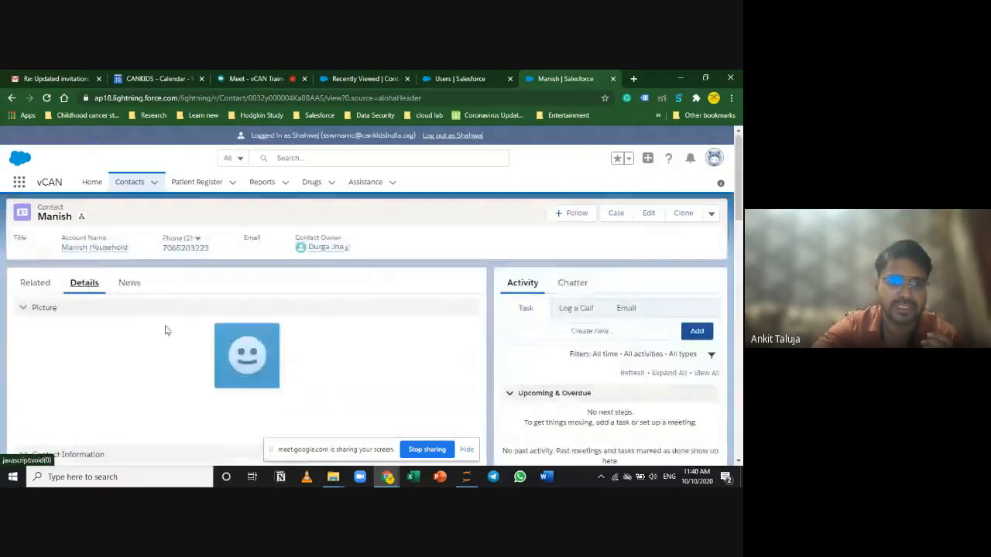
click(35, 283)
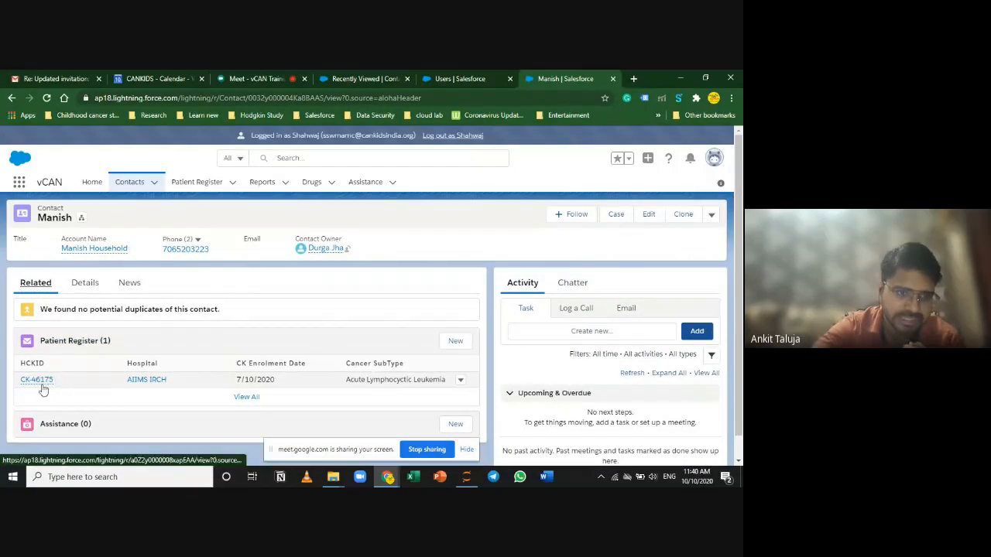
click(456, 341)
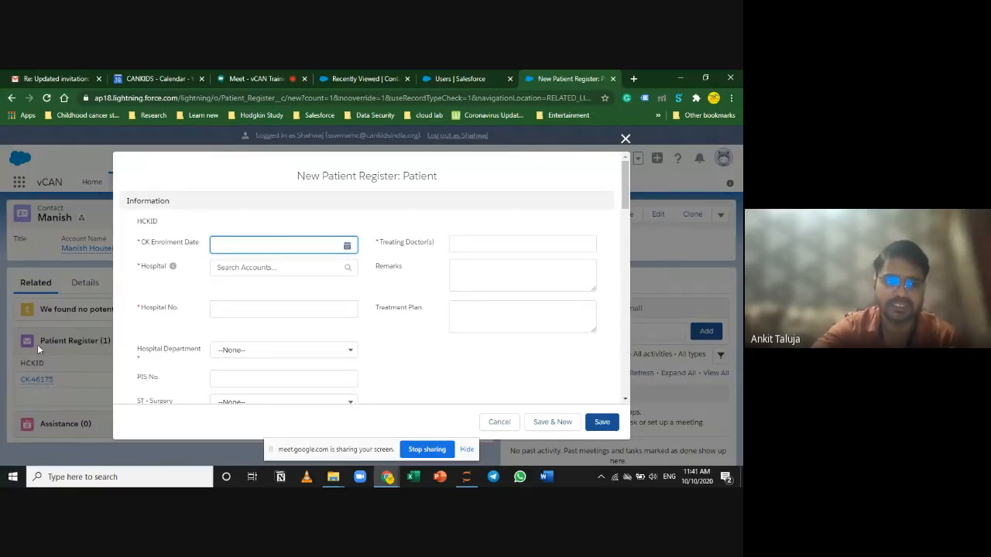
Step: Reopen a fresh New Patient Register, scroll through its sections, and close it without saving
click(623, 139)
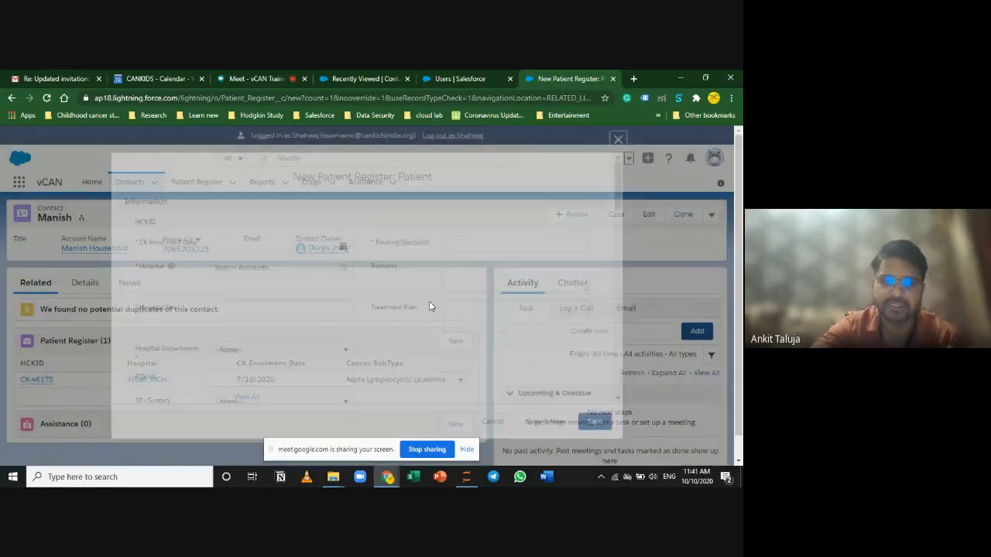
click(453, 343)
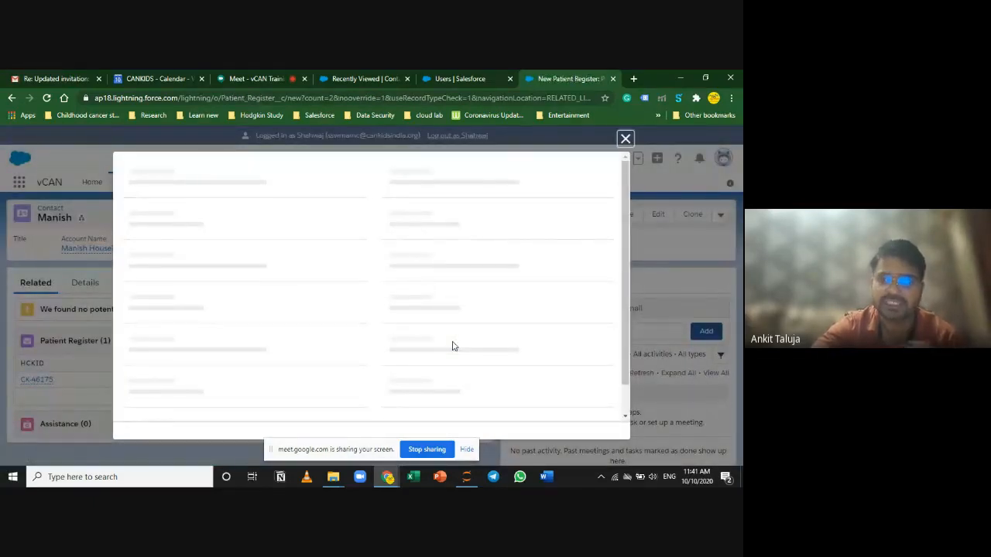
scroll(454, 346, down, 10)
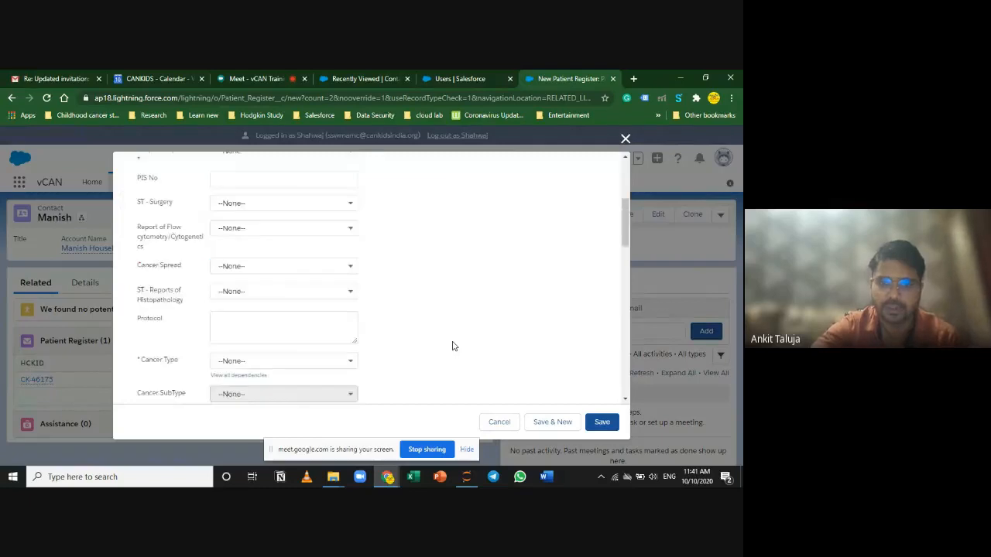
scroll(453, 354, down, 10)
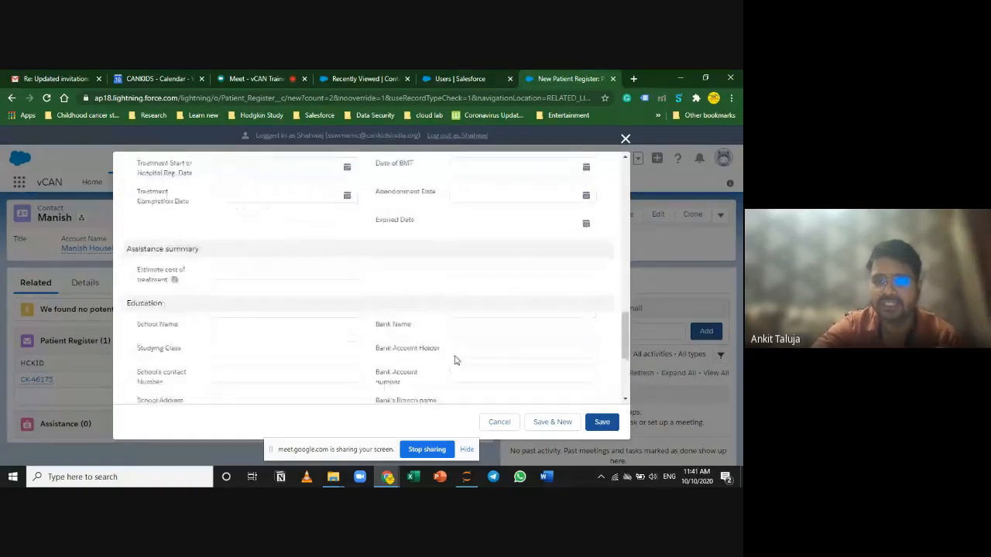
scroll(465, 383, up, 20)
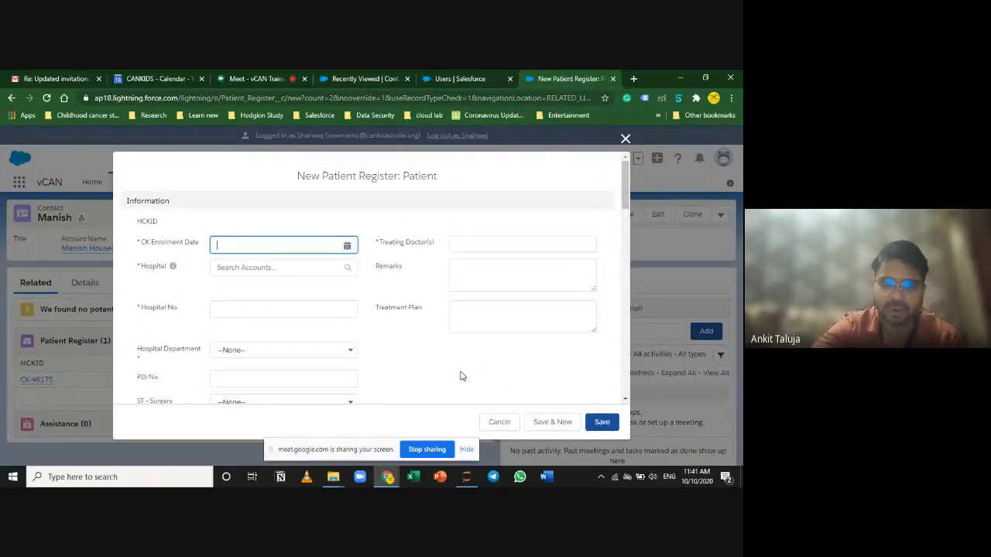
click(626, 138)
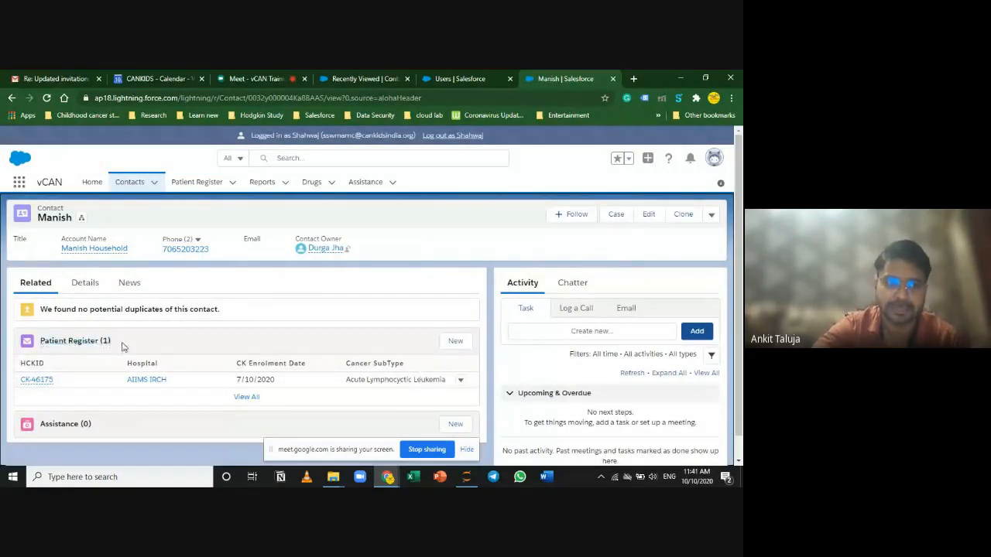
Step: Open a new Patient Register and set CK Enrolment Date to today, 10/10/2020
click(457, 341)
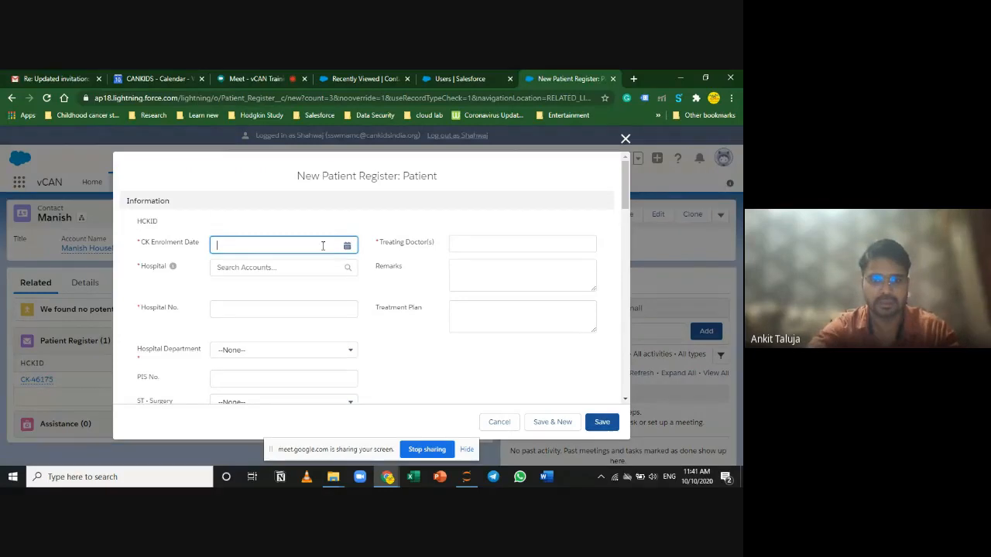
click(346, 246)
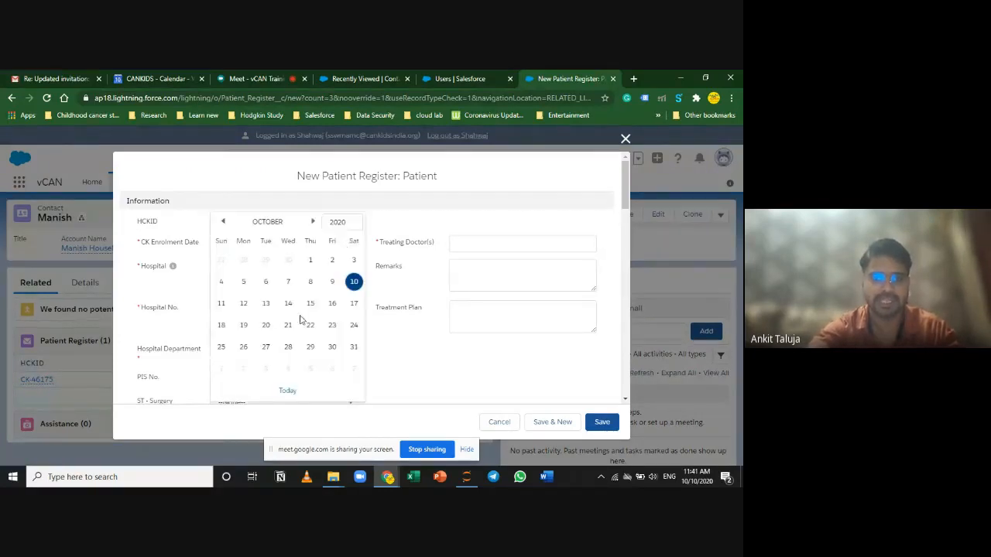
click(287, 393)
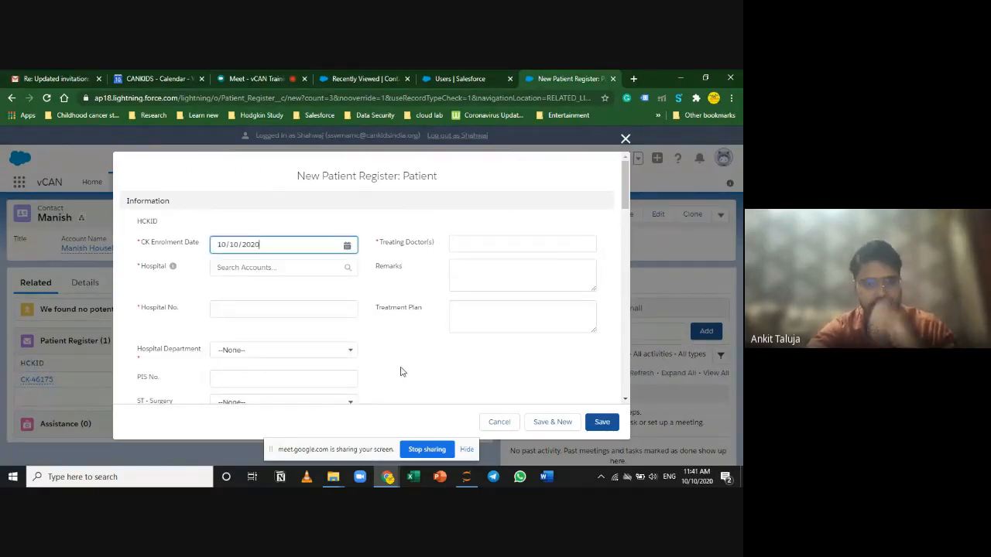
click(238, 244)
click(443, 382)
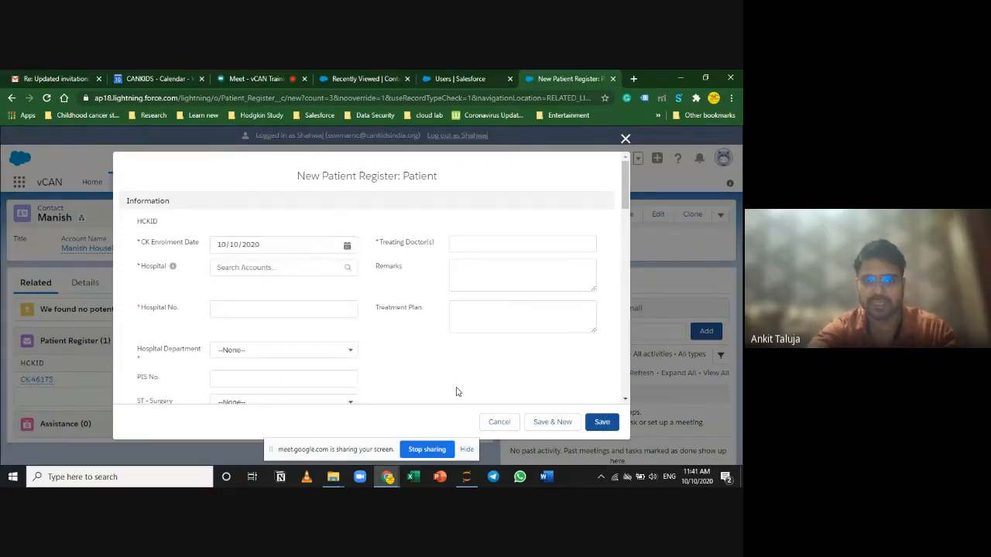
Step: Enter the treating doctor's name in Treating Doctor(s)
click(483, 241)
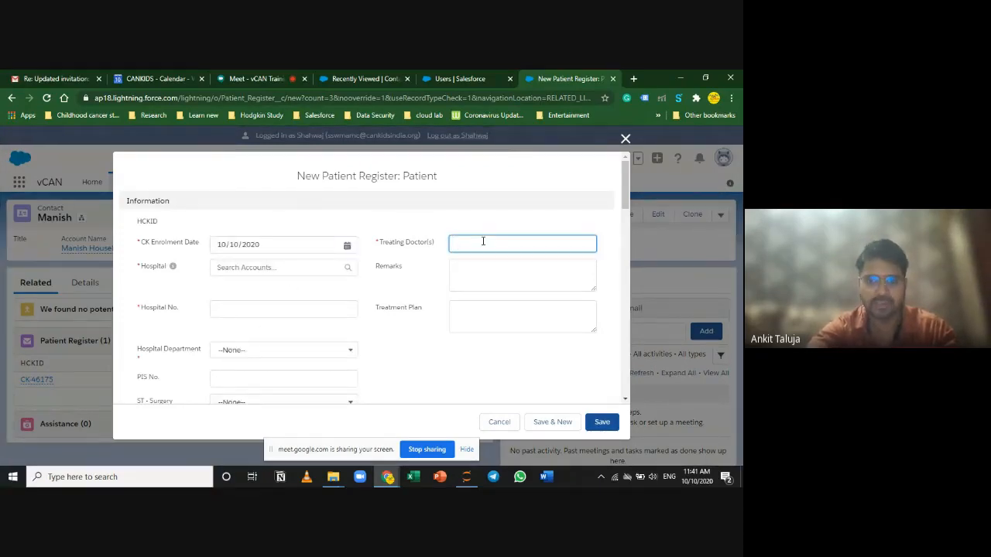
text(Dr Jagdish)
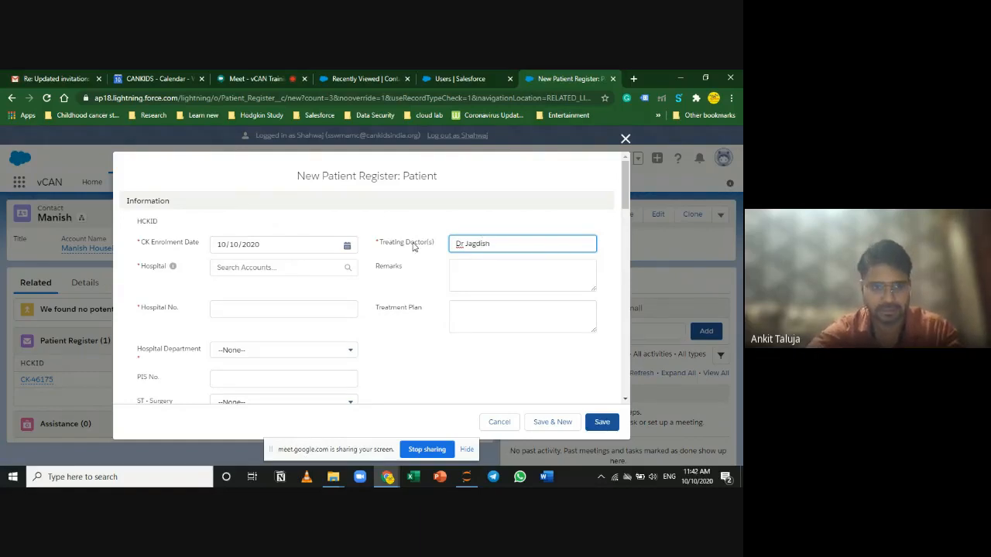
click(274, 268)
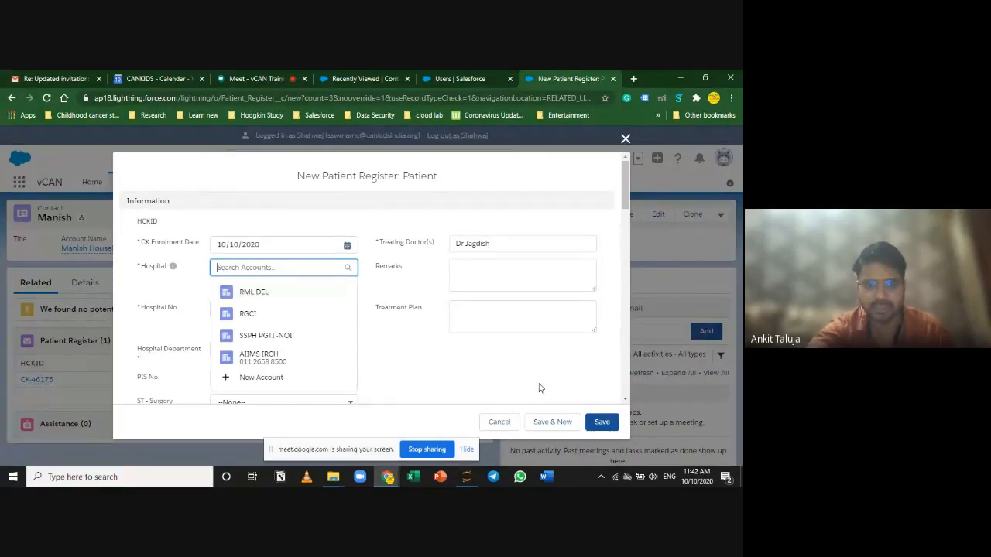
Step: Search accounts for 'AIIms' and set the Hospital to AIIMS PAT
click(413, 366)
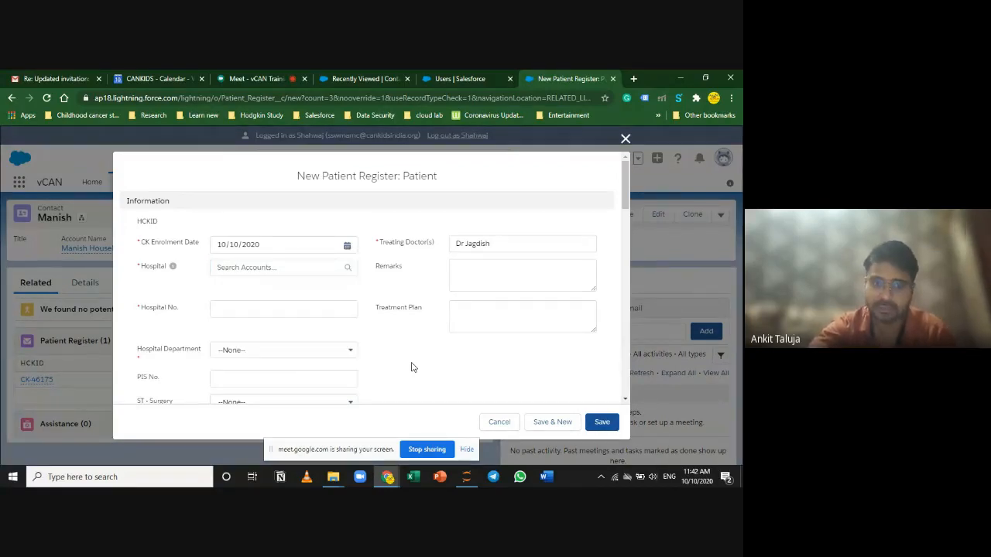
click(252, 267)
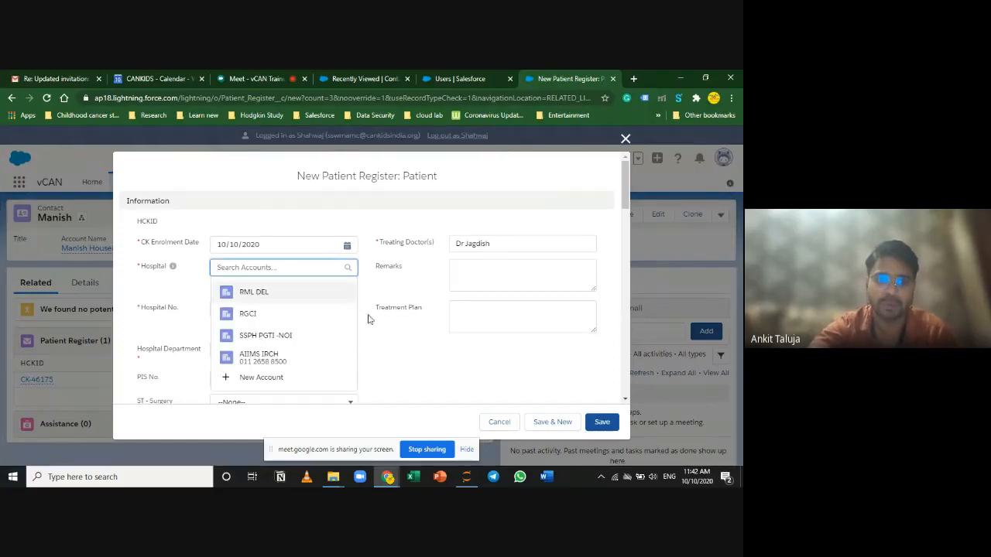
click(387, 362)
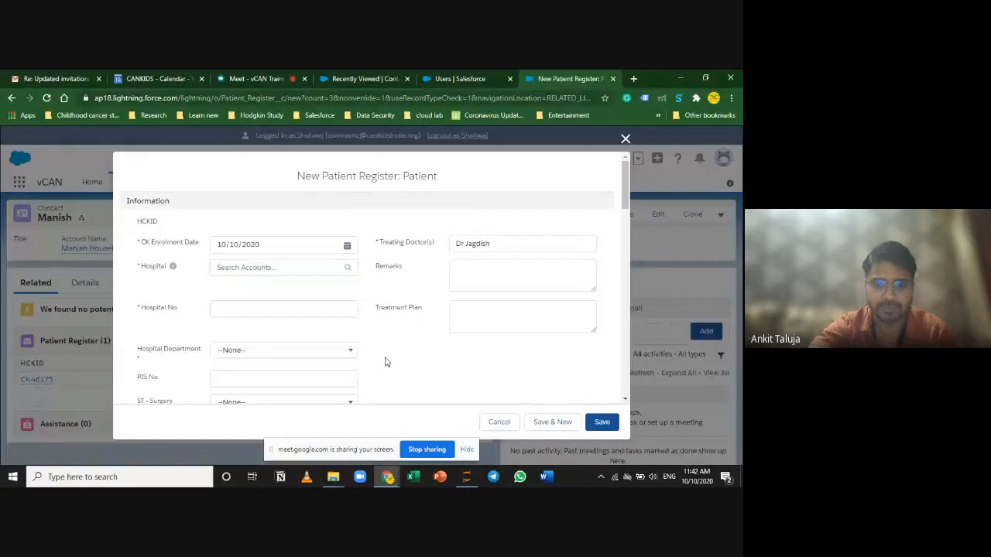
click(240, 266)
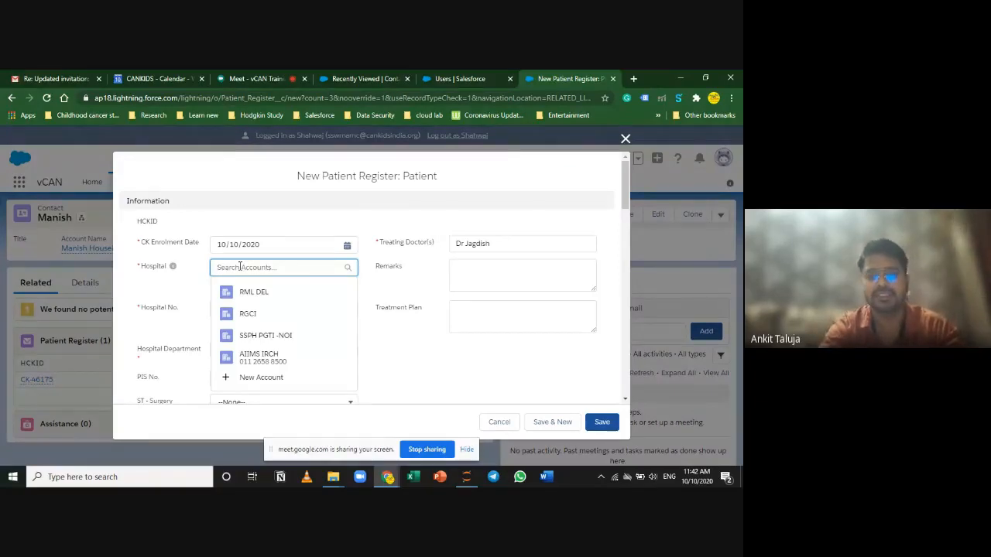
text(AIM)
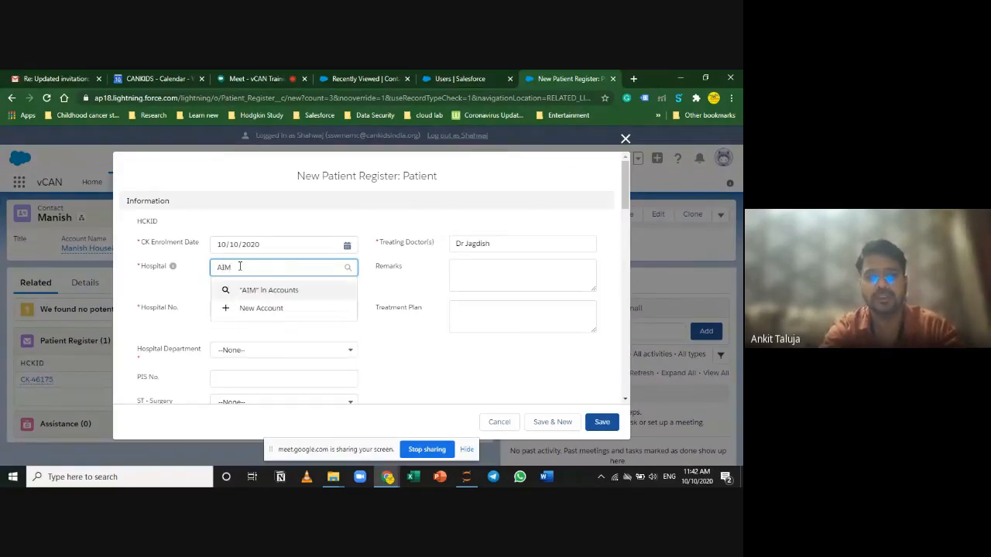
text(P)
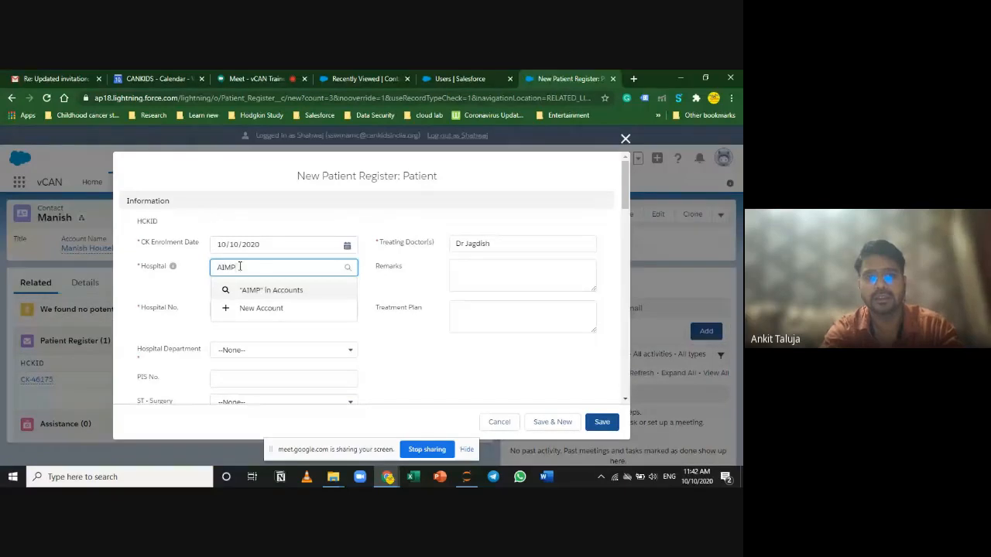
key(BackSpace)
text(Ims)
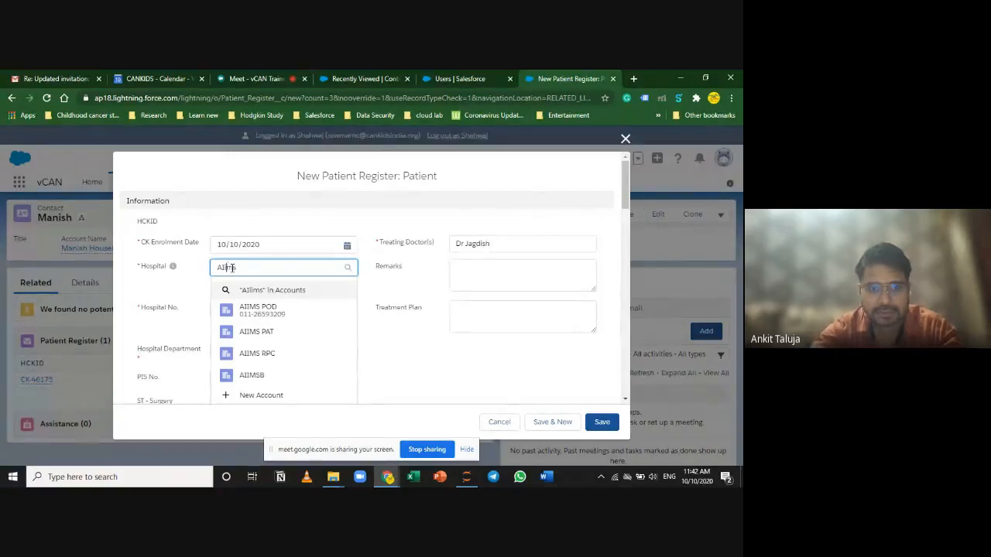
click(298, 354)
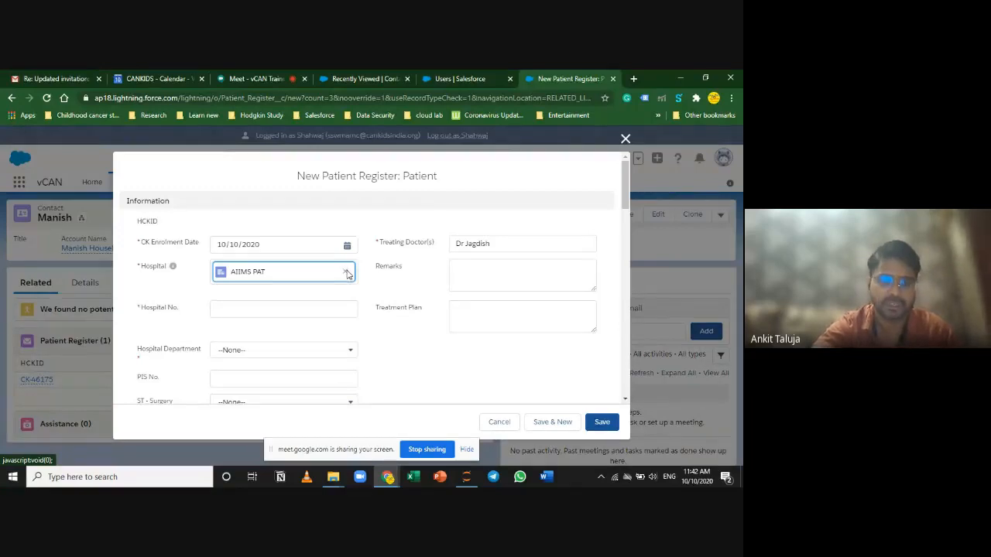
click(508, 356)
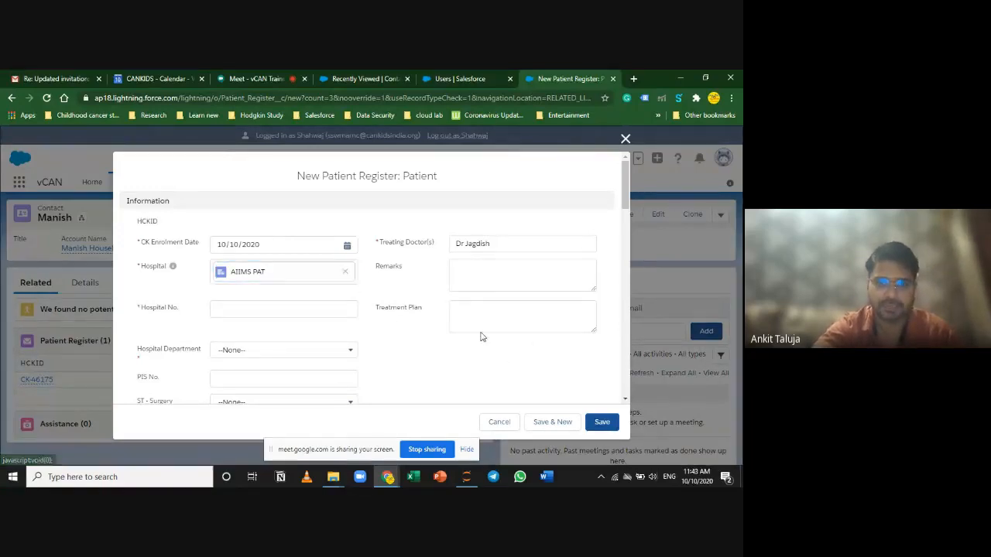
Step: Type '3rd cnemo going on as on 10th oct 2020' in Remarks, then delete it all
click(492, 268)
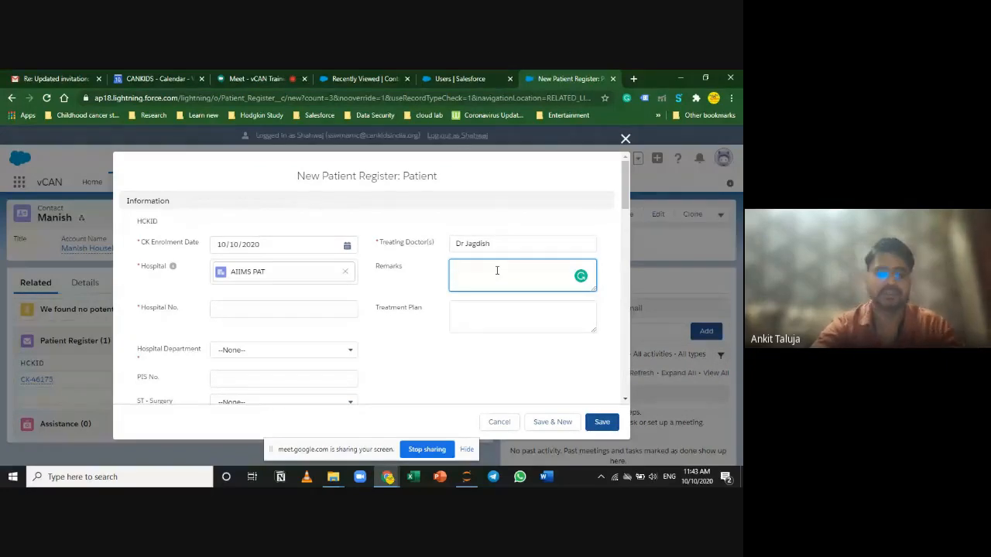
text(3)
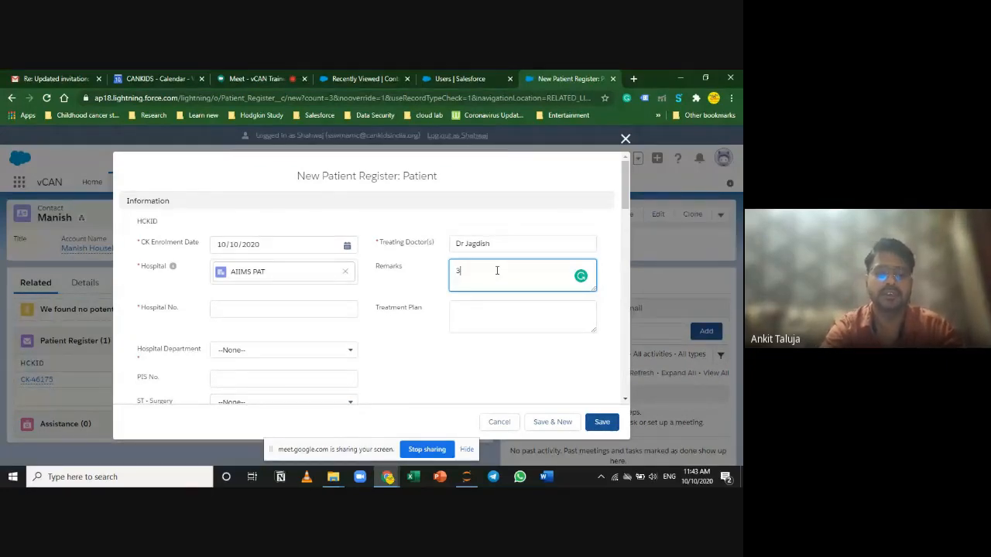
text(rd cn)
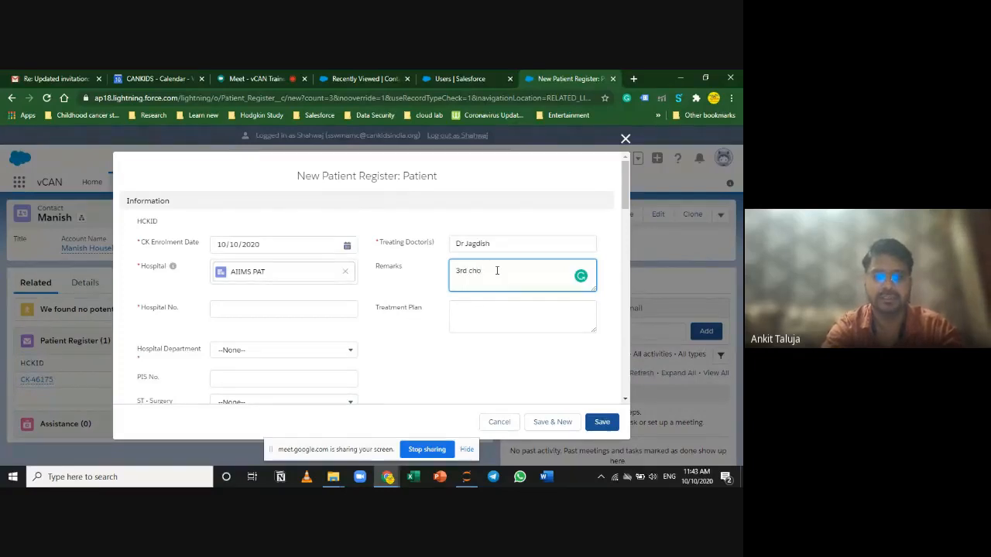
text(emo going on as on)
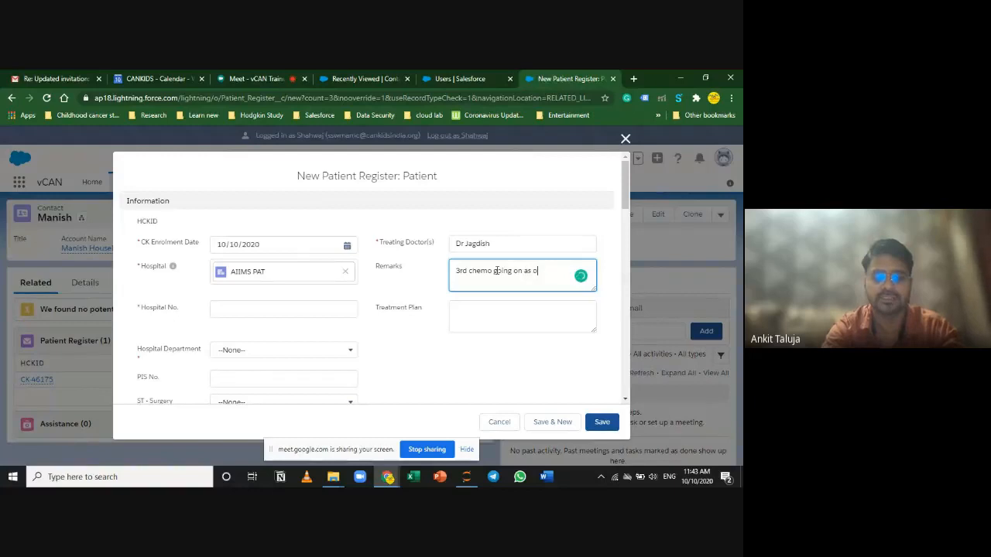
text( 10th)
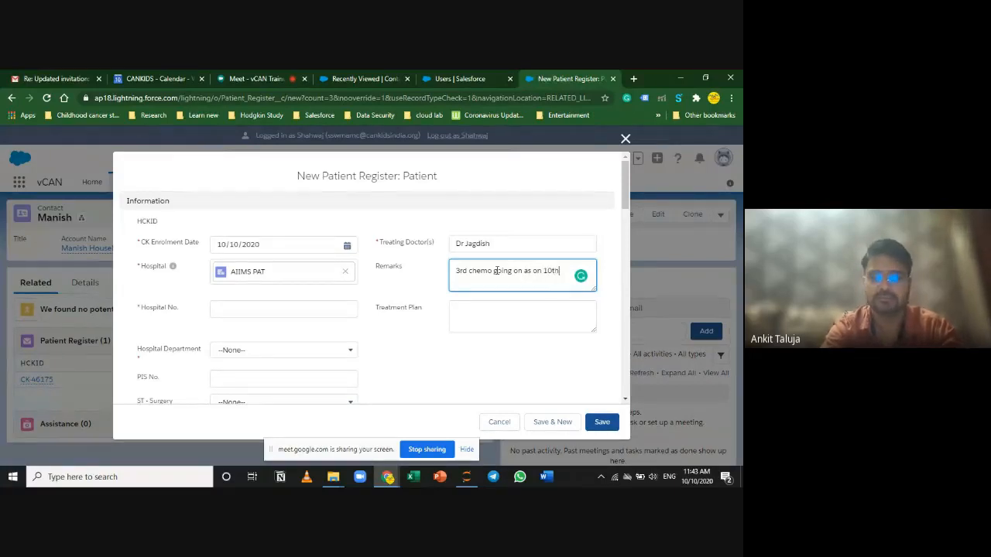
text( oc)
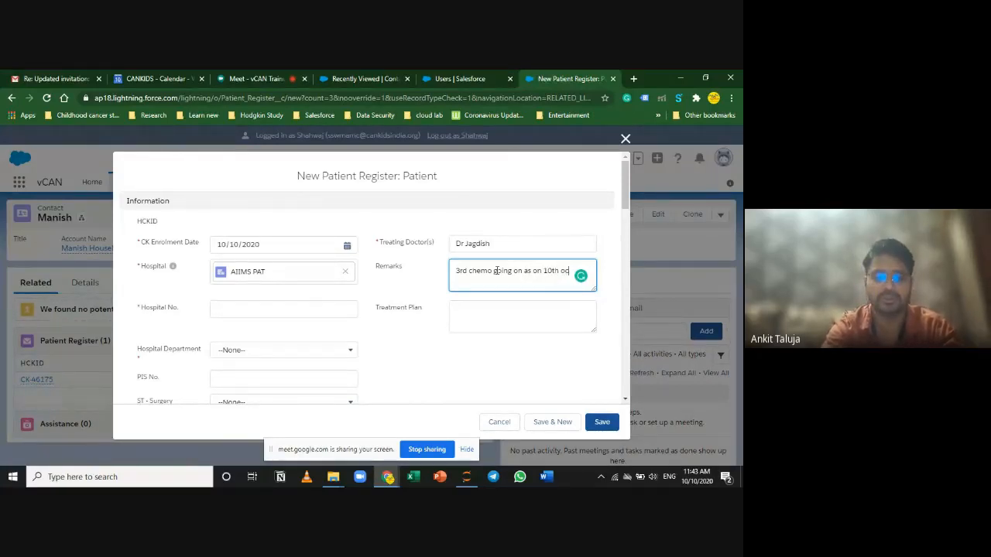
text(t 2020)
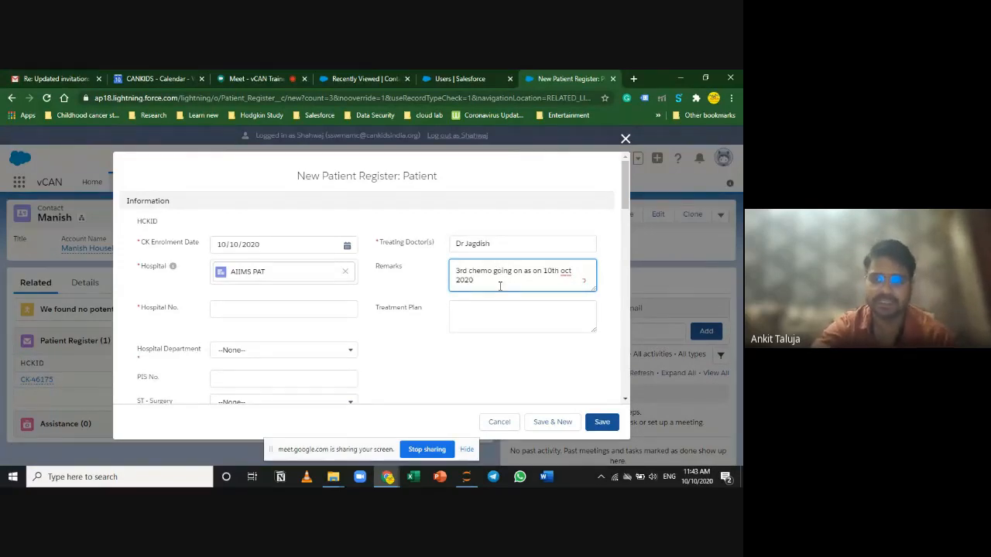
drag(500, 287, 381, 262)
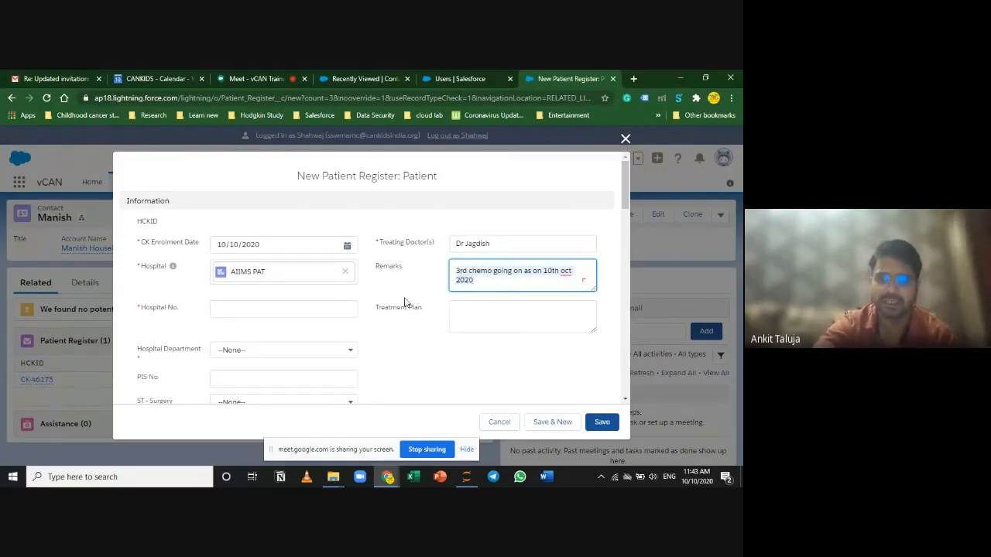
key(BackSpace)
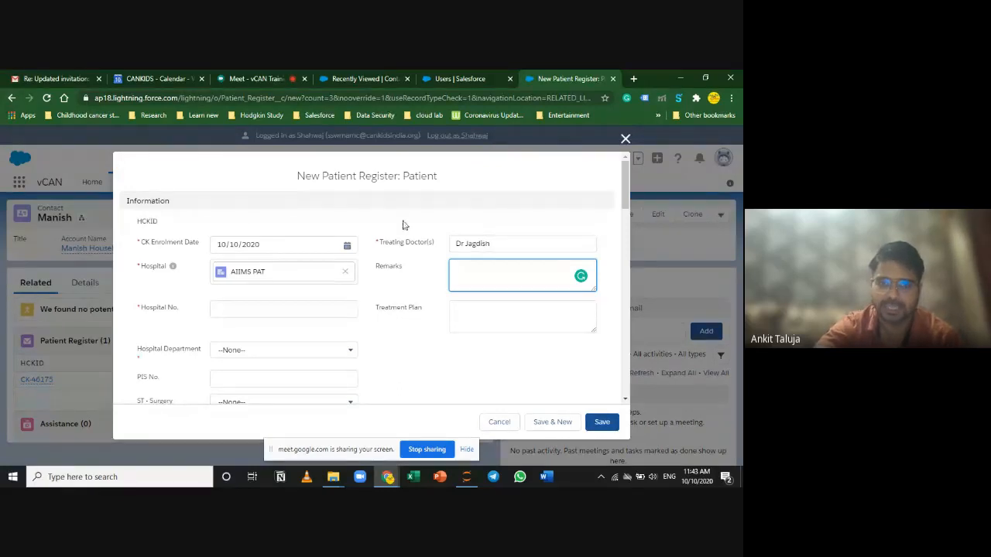
scroll(391, 353, down, 3)
scroll(392, 353, up, 3)
Step: Fill in the patient's hospital number in Hospital No., then move to the Treatment Plan box
click(229, 308)
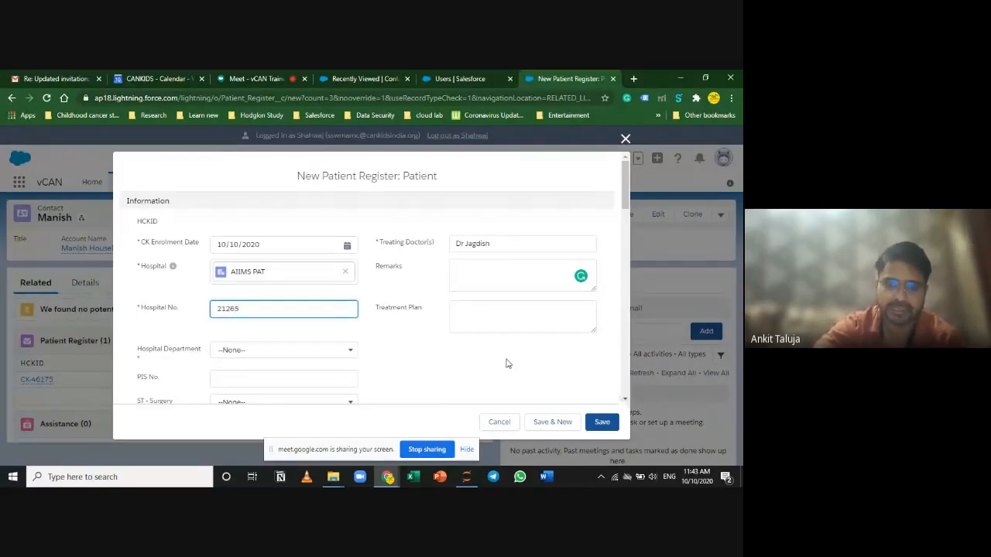
scroll(453, 356, down, 1)
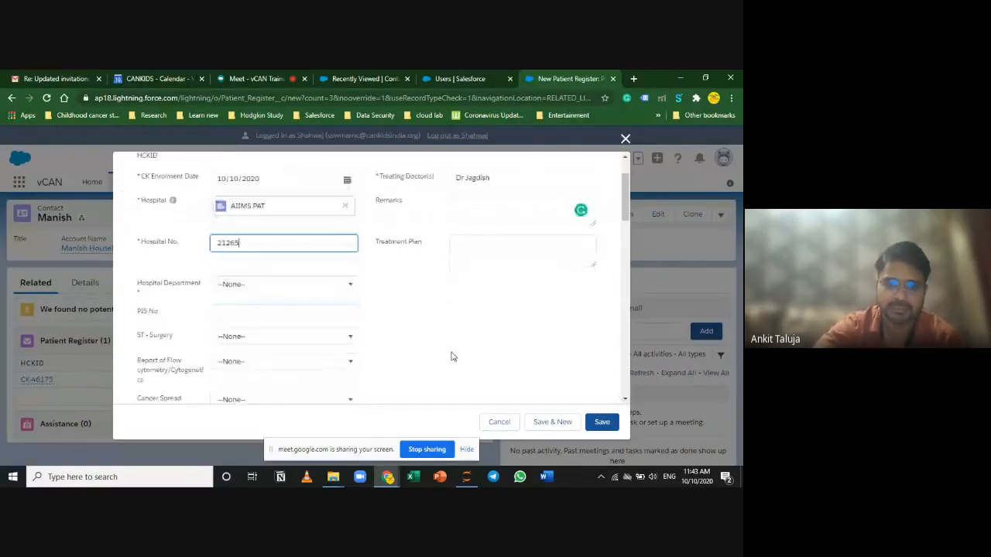
click(456, 249)
scroll(540, 294, up, 2)
scroll(317, 336, down, 3)
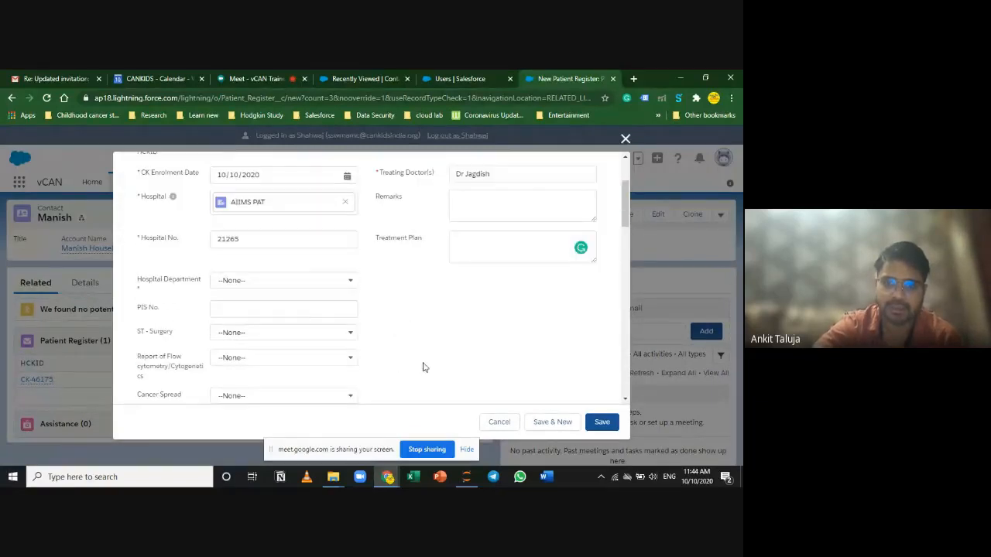
scroll(424, 367, down, 2)
scroll(423, 367, up, 4)
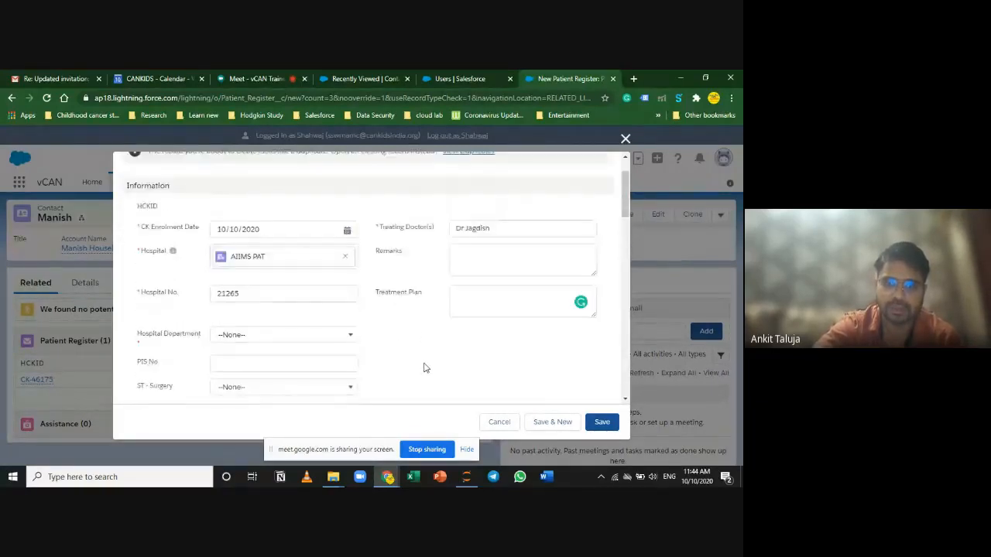
scroll(424, 367, down, 1)
scroll(424, 367, down, 1)
click(501, 199)
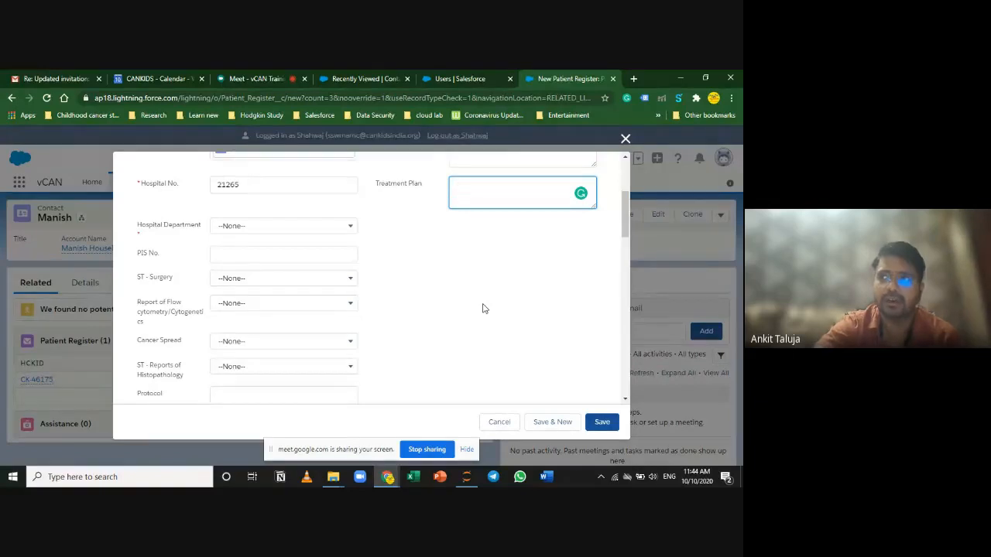
scroll(482, 305, up, 2)
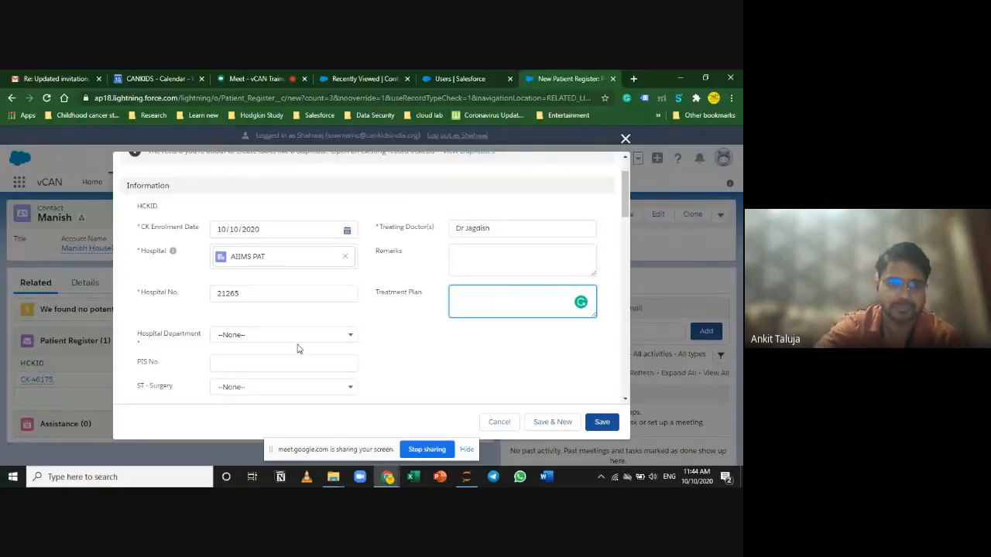
scroll(332, 335, down, 2)
click(283, 286)
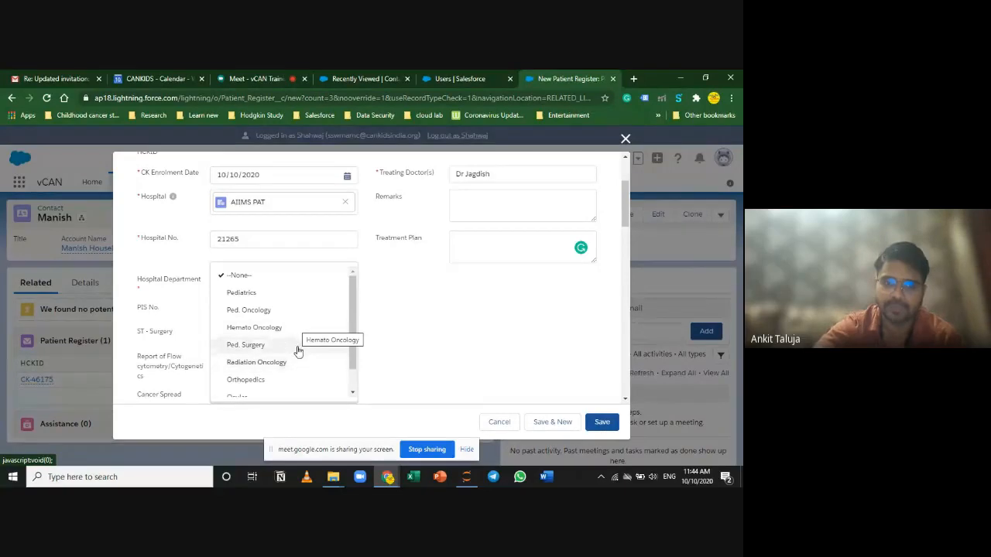
Step: Choose Ped. Oncology as the Hospital Department, leaving PIS No. blank
click(283, 311)
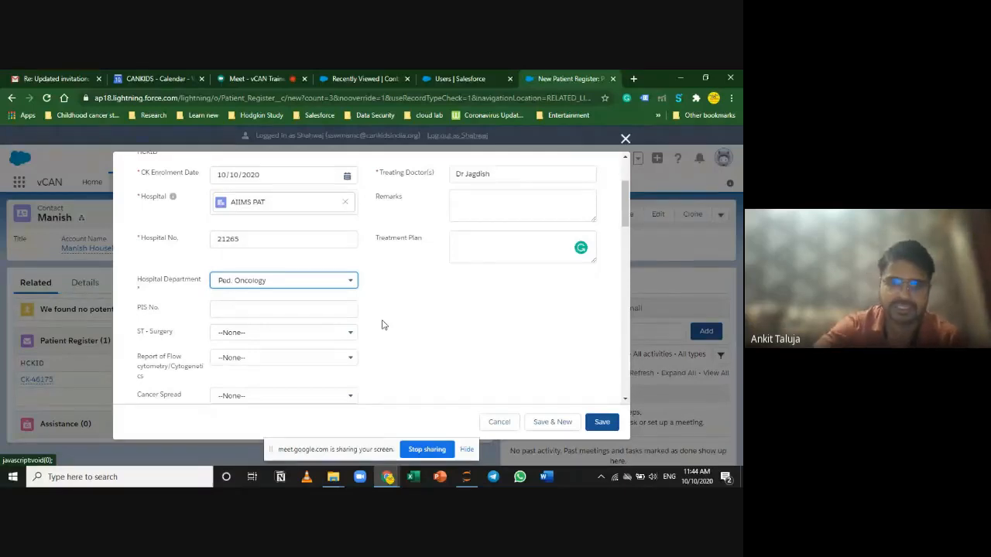
click(331, 286)
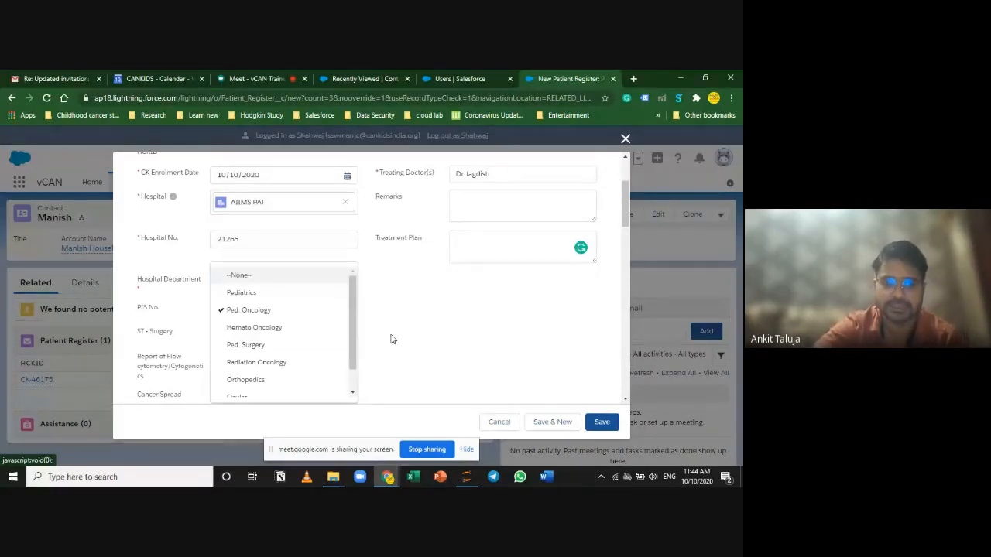
click(391, 339)
click(300, 309)
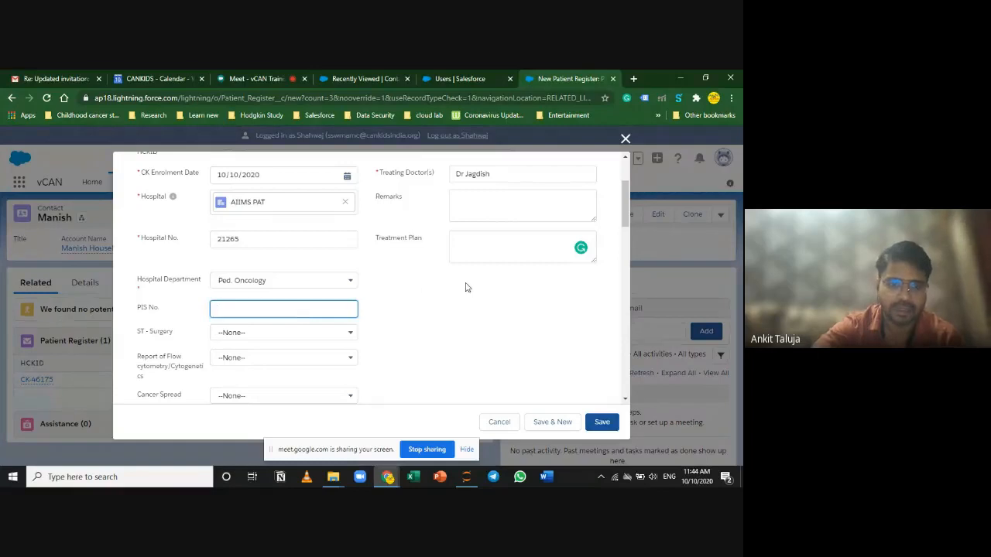
scroll(466, 287, down, 3)
click(161, 196)
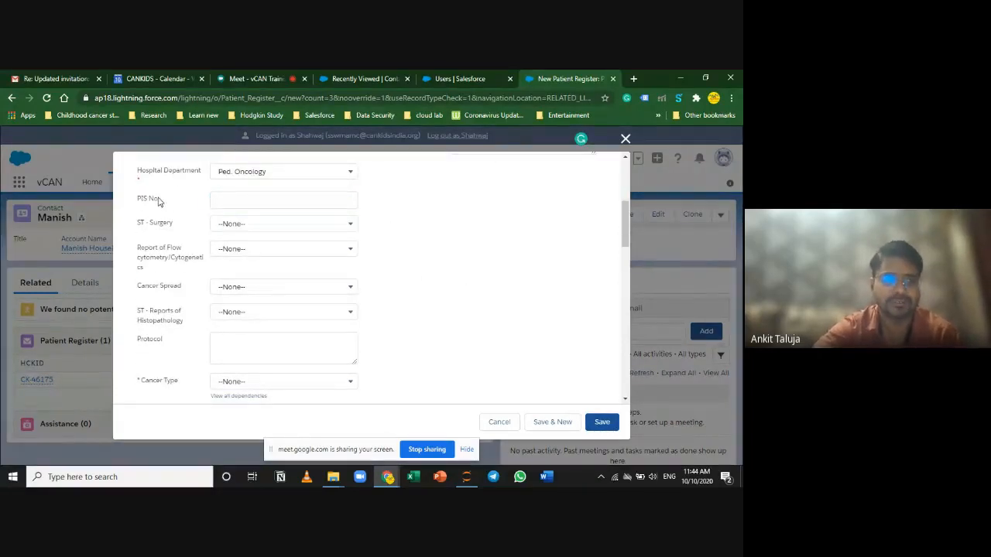
click(147, 200)
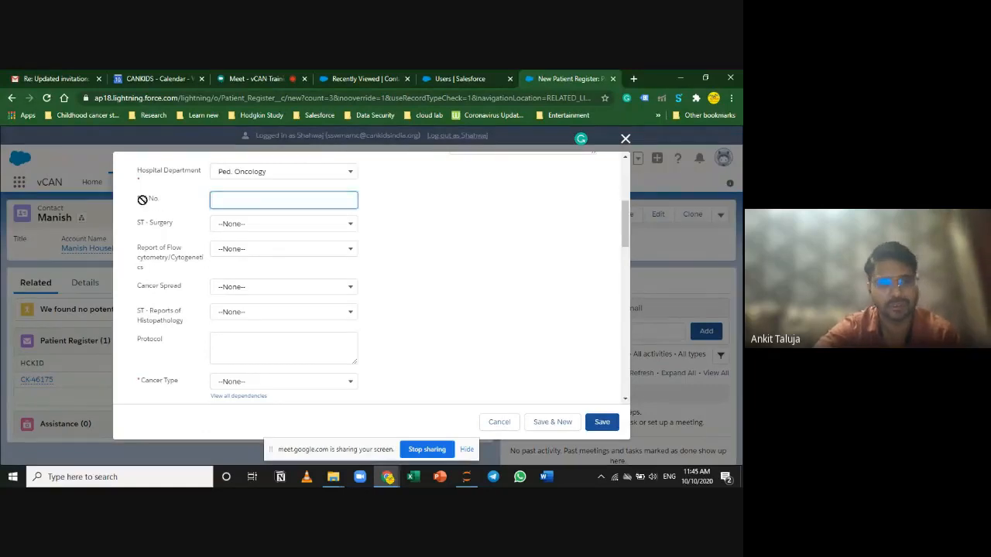
click(157, 203)
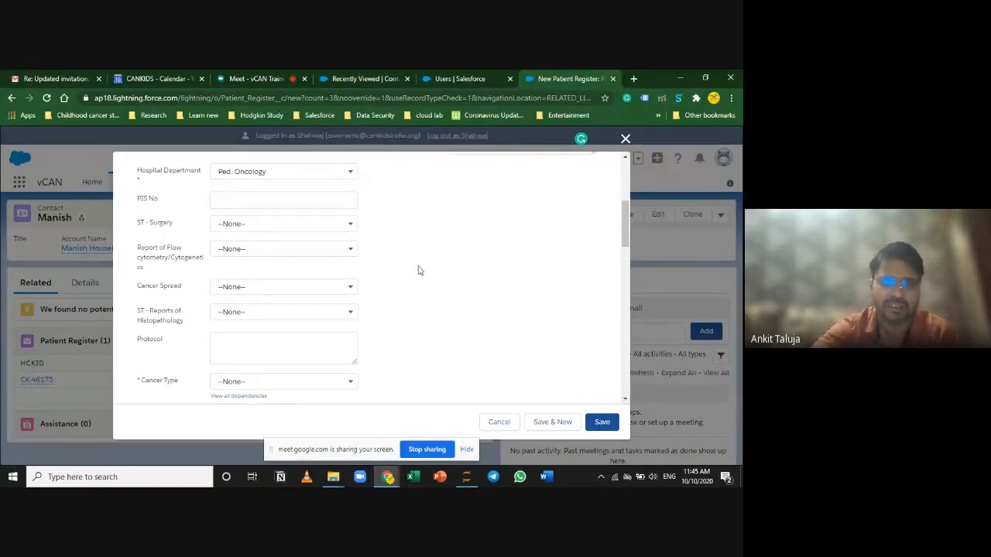
click(300, 199)
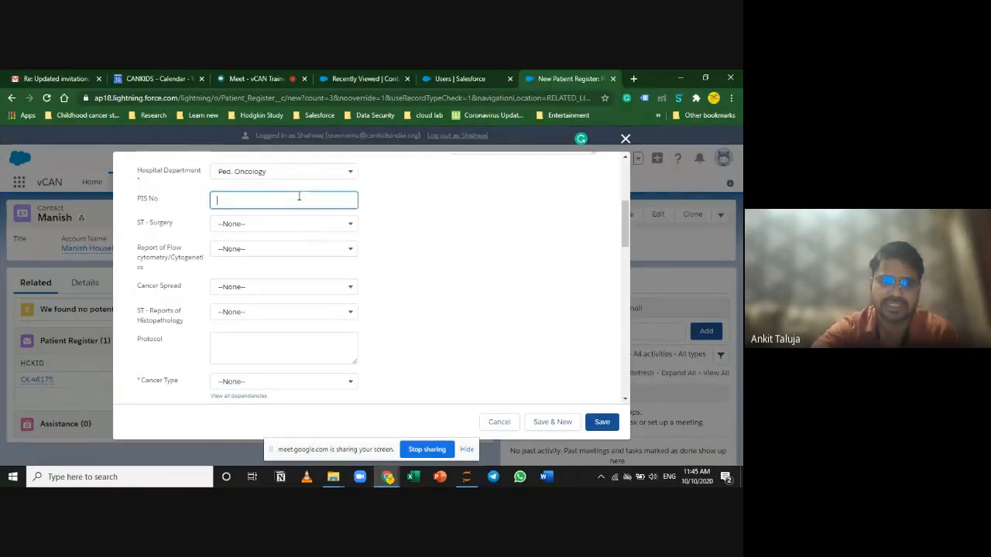
scroll(422, 247, up, 2)
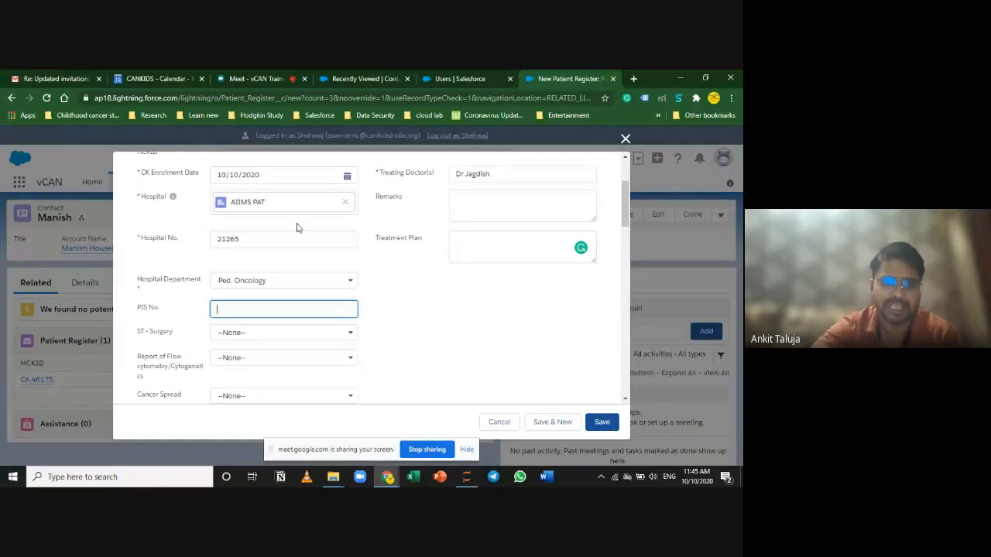
scroll(364, 333, down, 2)
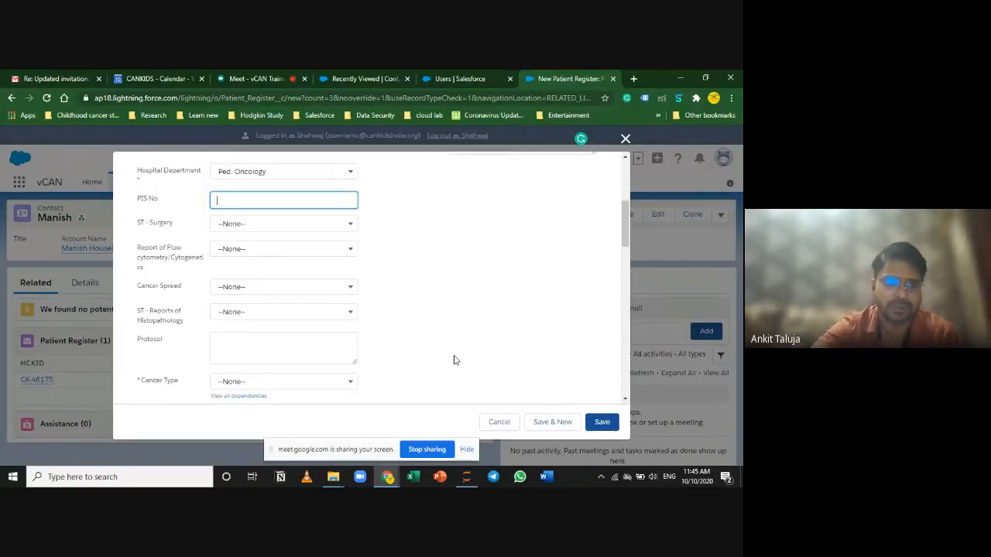
Step: Set Surgery to Done, Flow cytometry Yes, Cancer Spread Non-Metastatic, Histopathology reports Yes
click(336, 233)
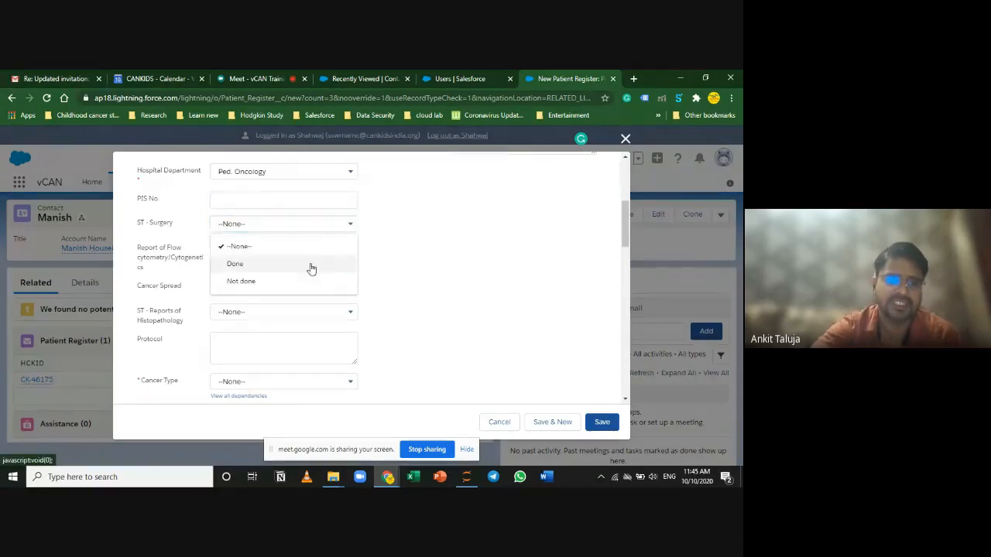
click(322, 264)
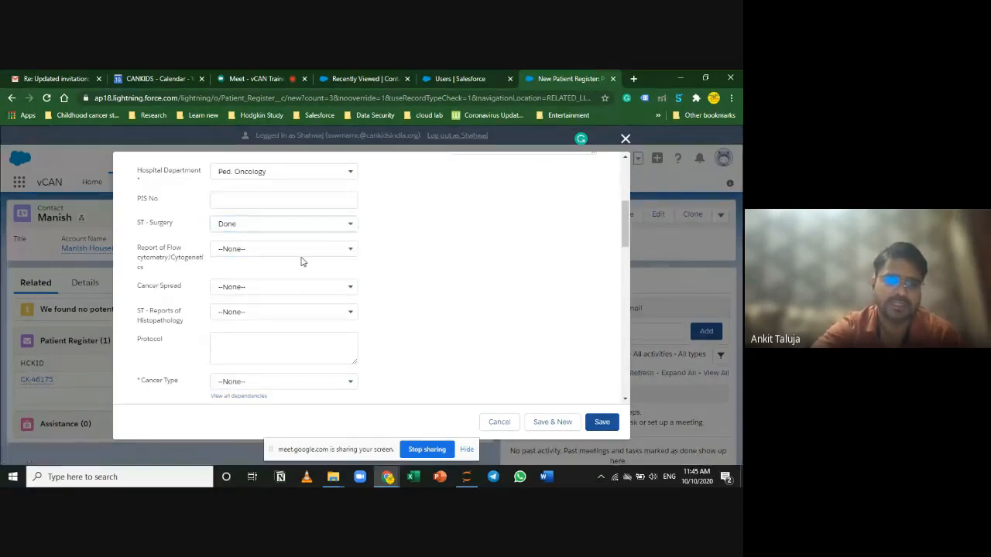
click(310, 251)
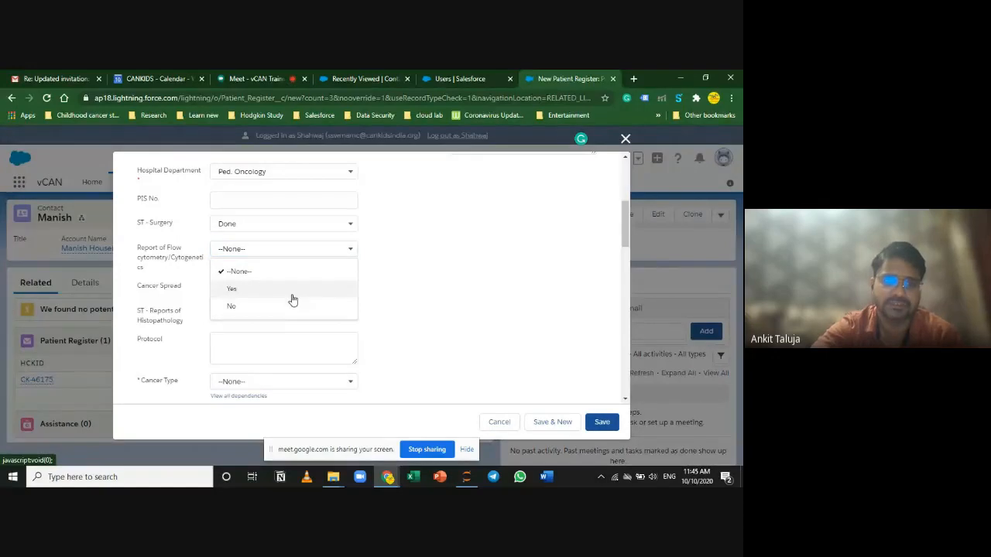
click(291, 294)
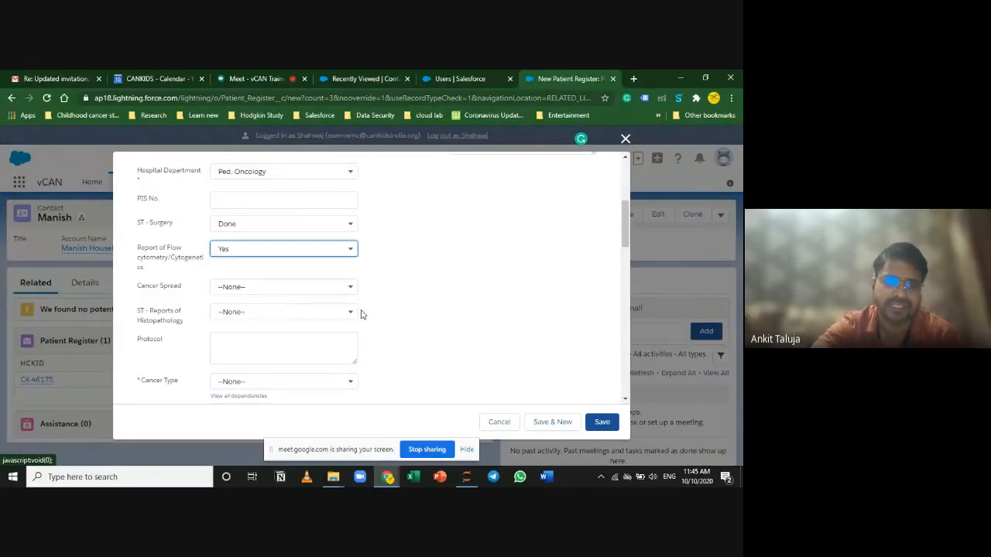
click(236, 292)
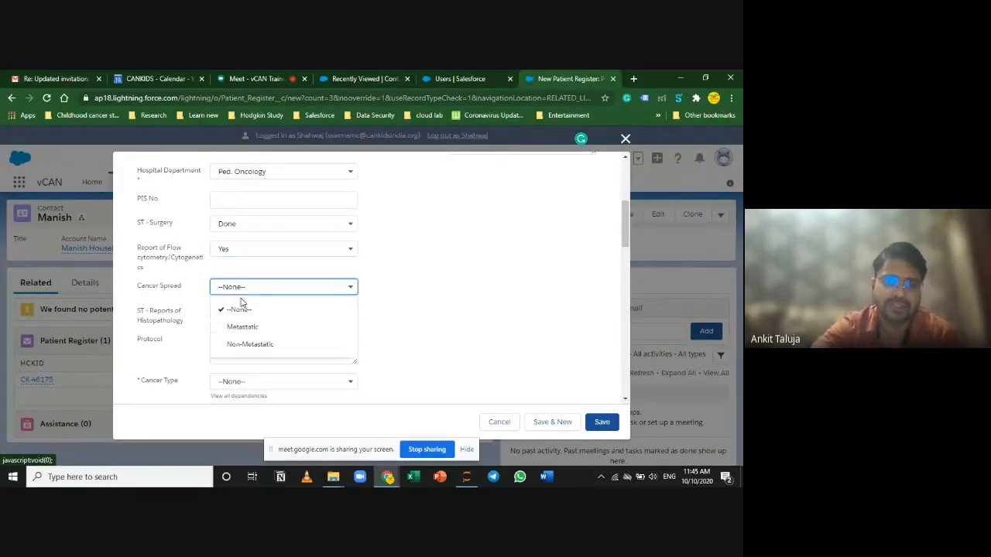
click(271, 341)
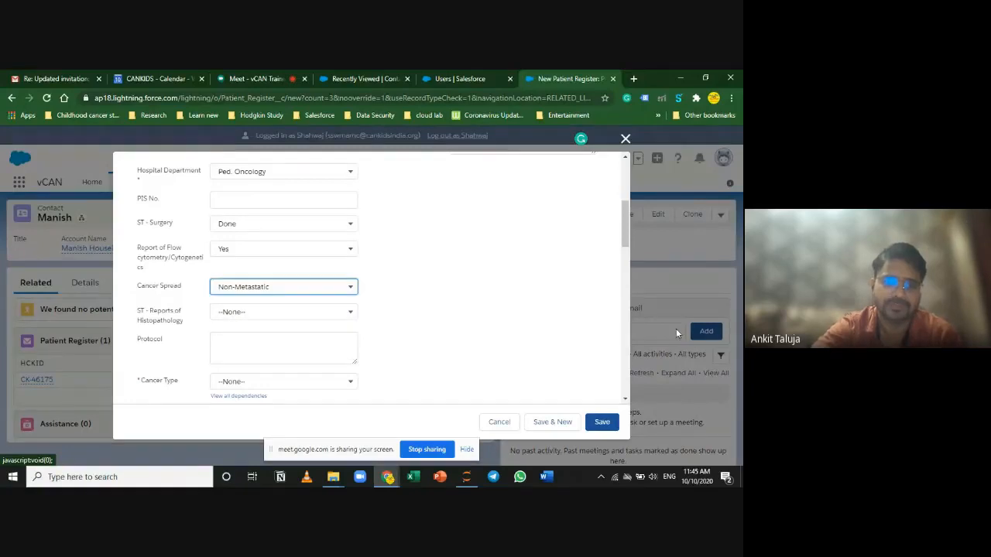
click(261, 321)
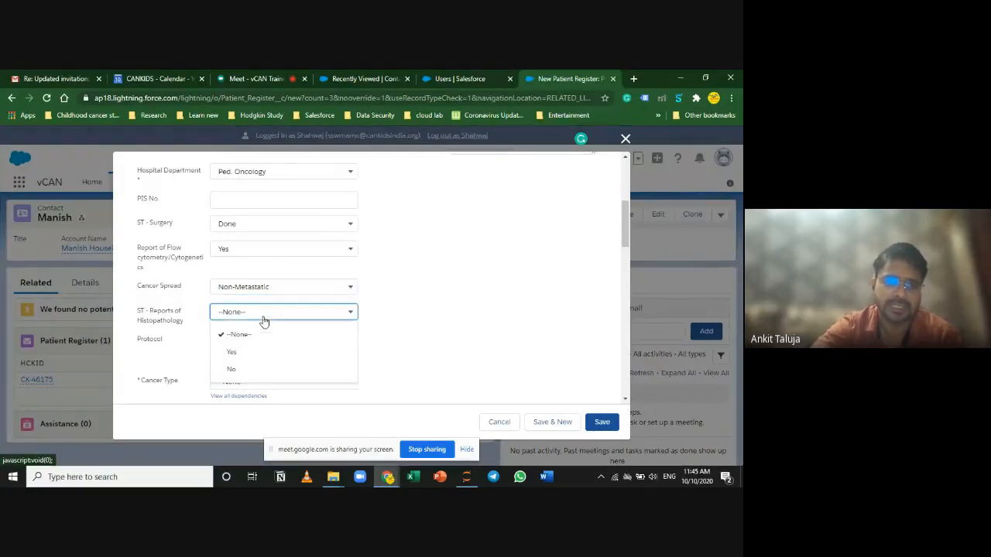
click(247, 353)
scroll(420, 351, down, 2)
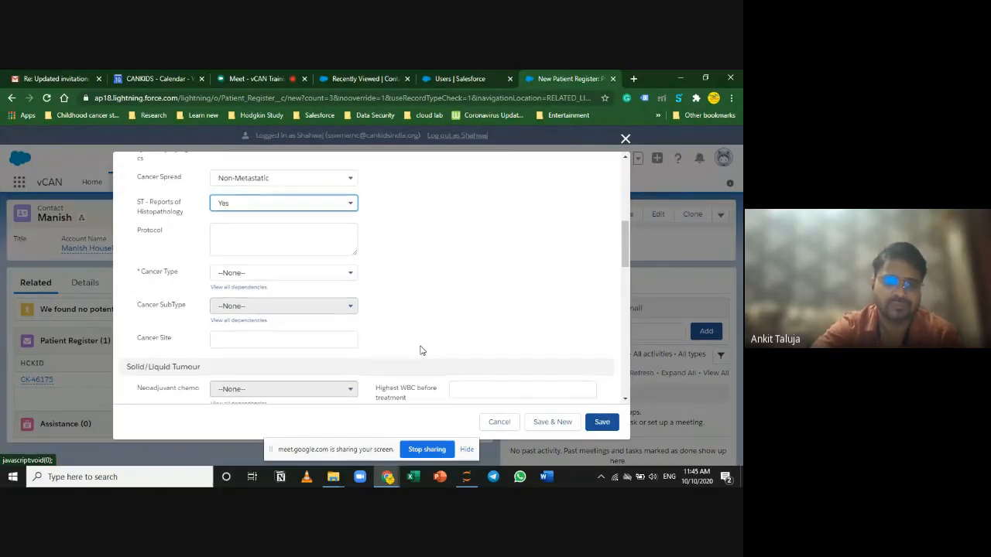
click(247, 242)
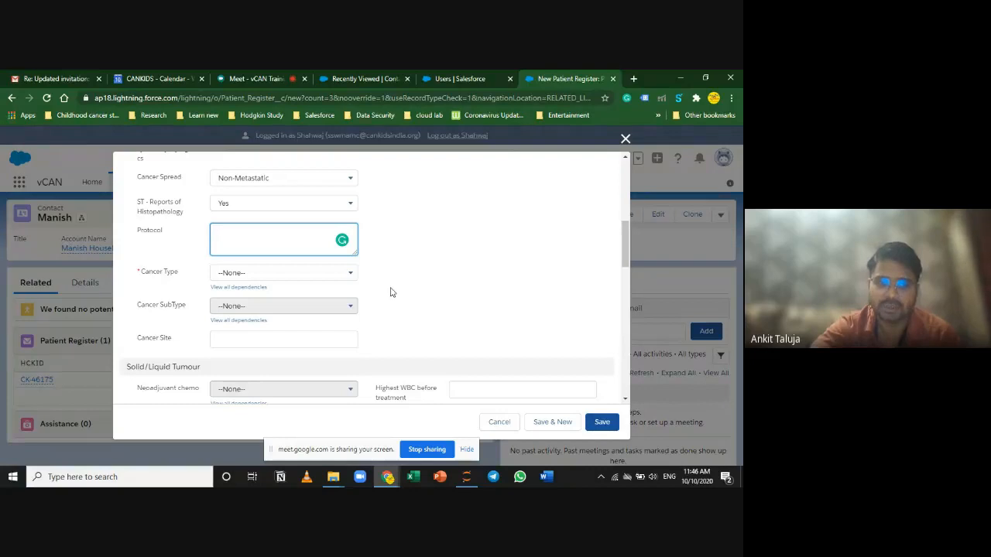
Step: Pick LEUKEMIAS as Cancer Type with Chronic Myeloid Leukemia as the subtype
click(275, 275)
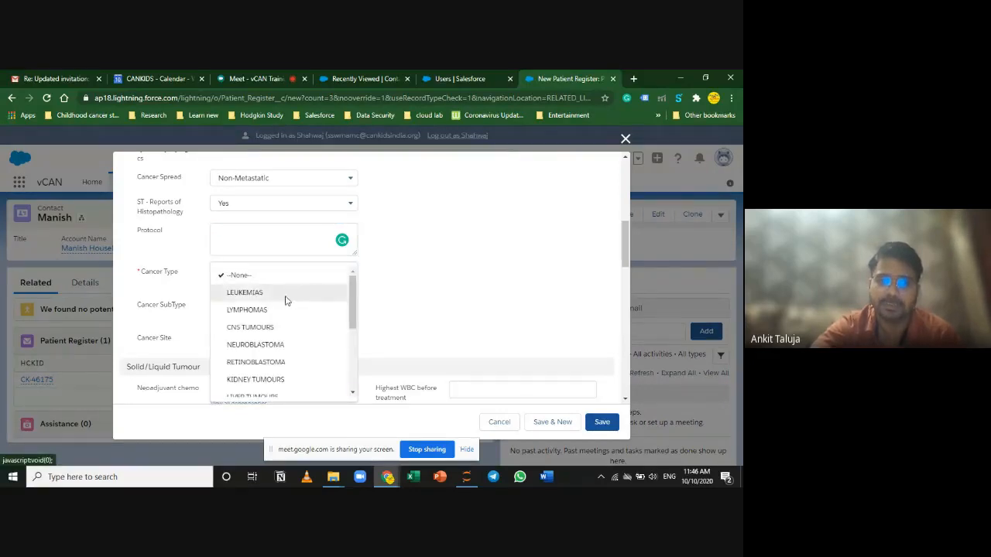
click(284, 298)
click(293, 310)
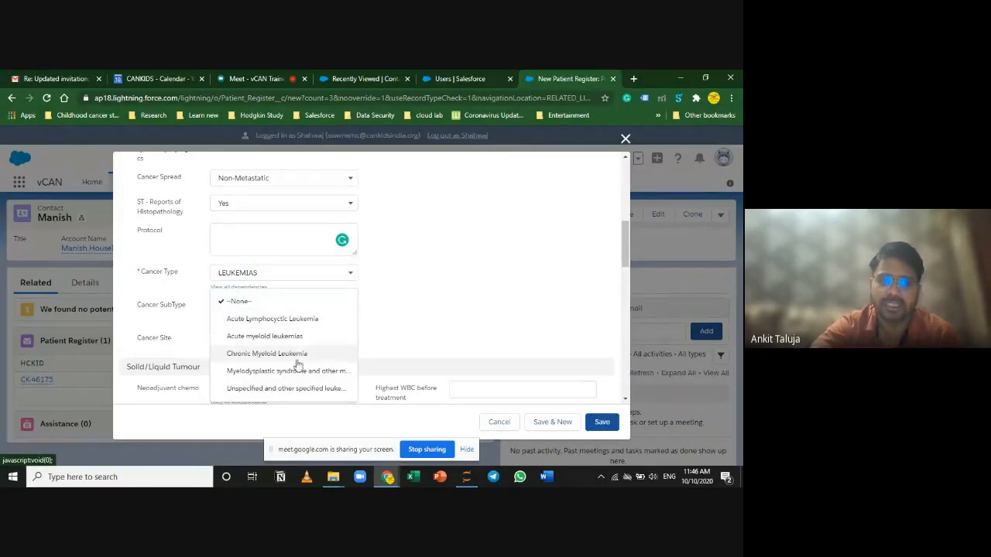
click(301, 353)
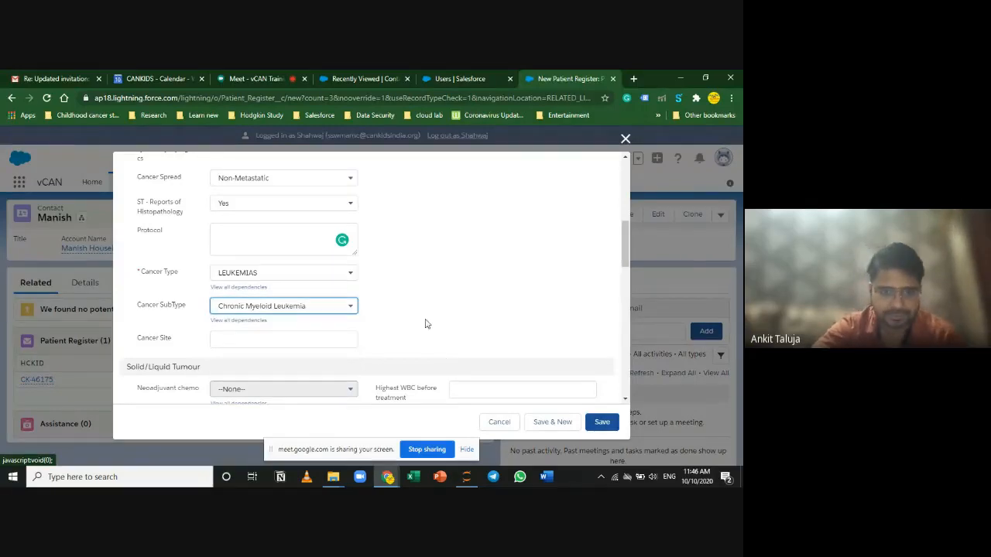
Step: Change Cancer Type to NEUROBLASTOMA, which resets Cancer SubType to --None--
click(306, 277)
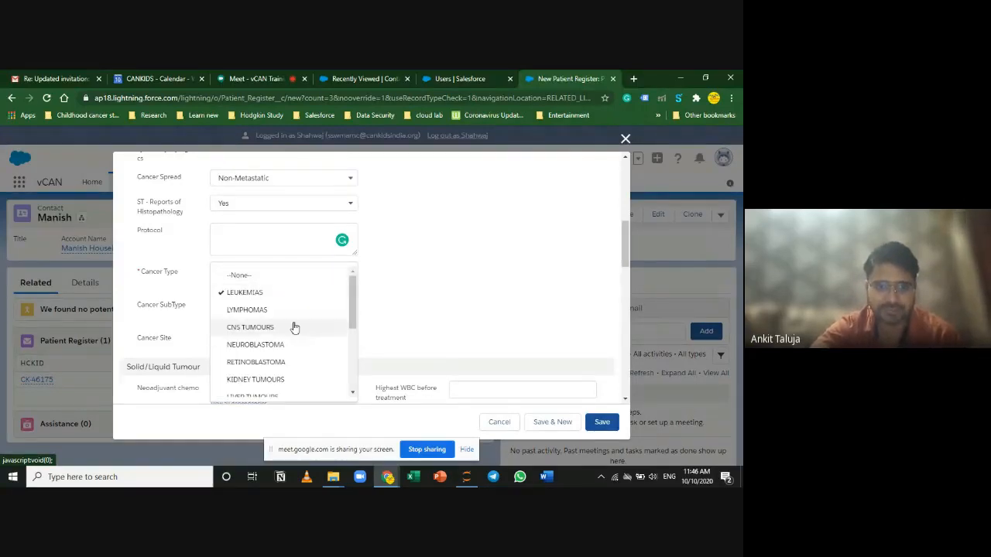
click(168, 287)
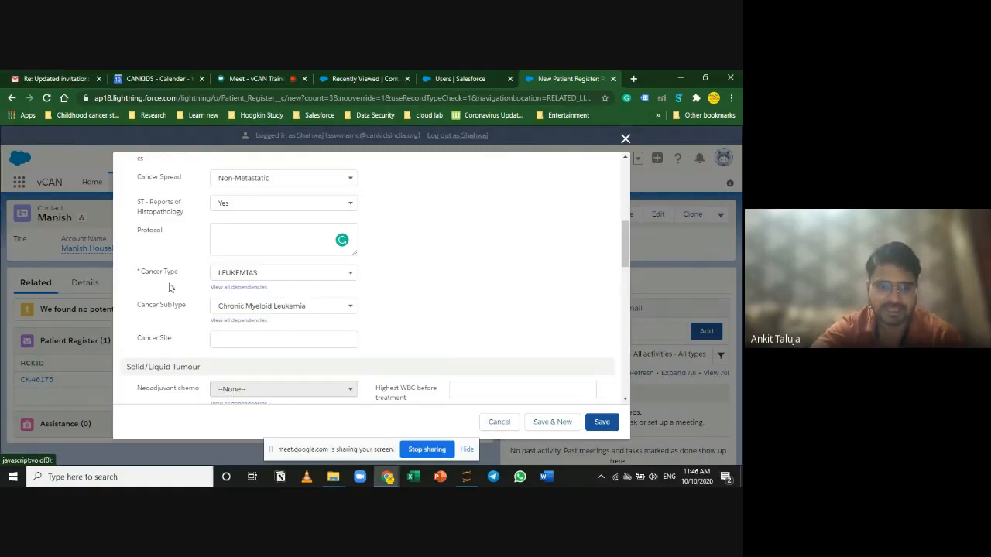
click(259, 277)
click(258, 345)
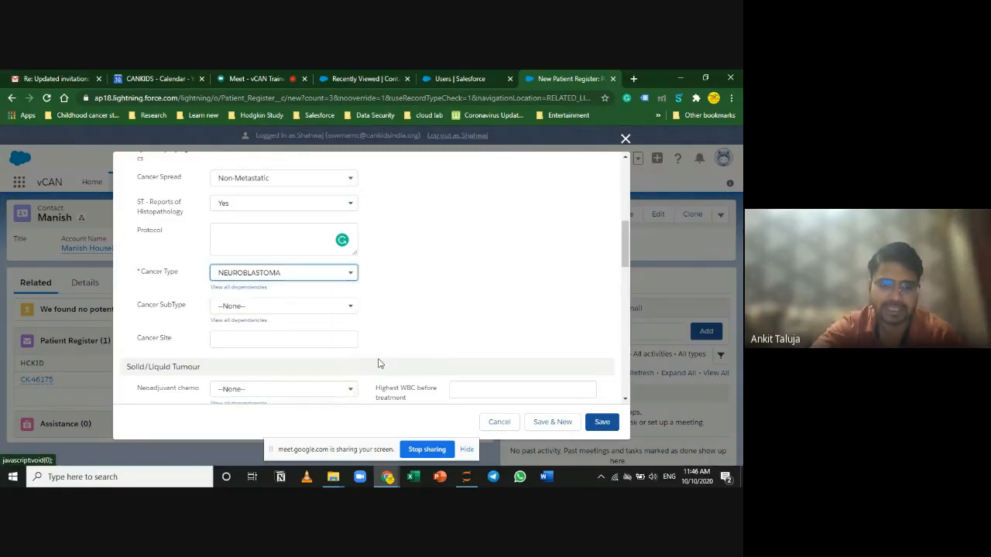
scroll(379, 364, down, 2)
scroll(379, 364, up, 1)
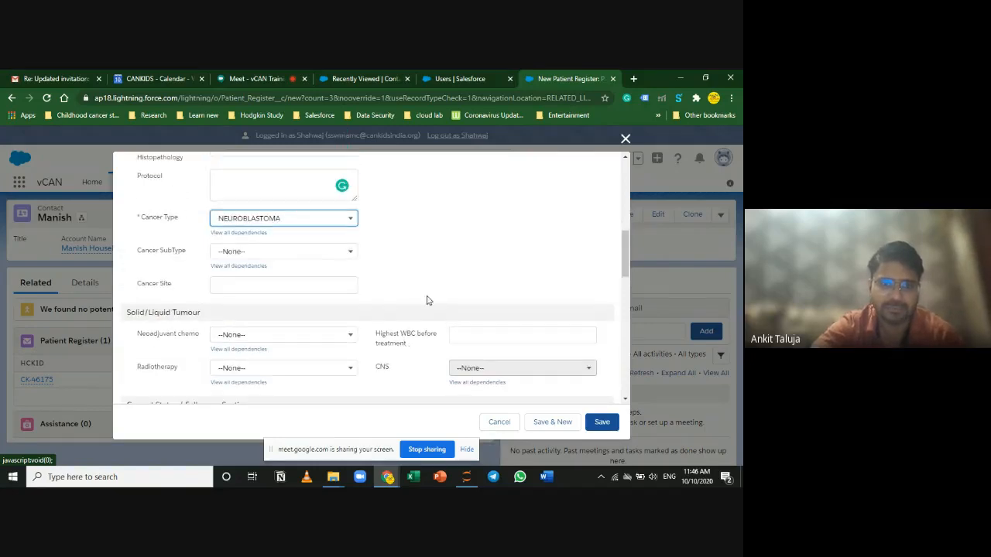
scroll(427, 299, down, 2)
scroll(421, 287, up, 3)
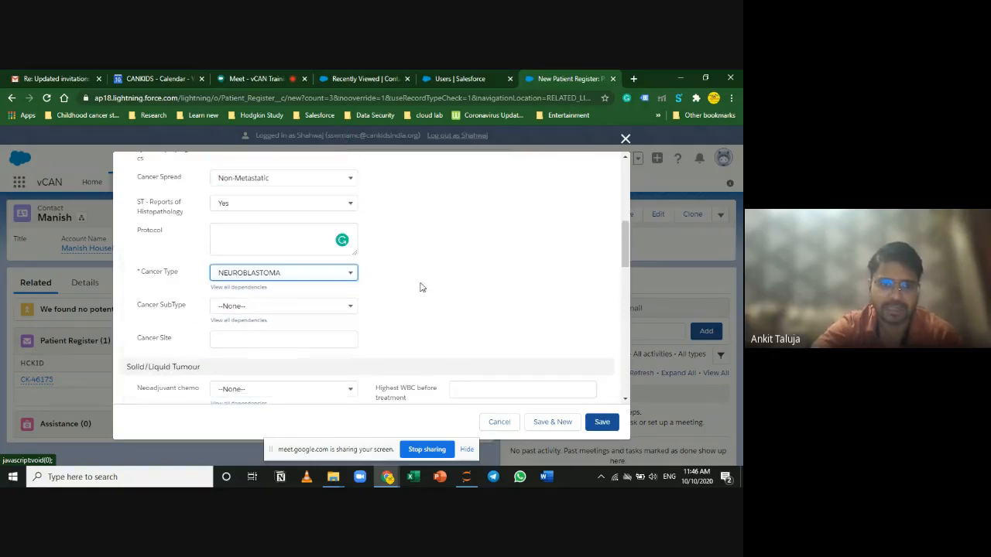
click(304, 277)
Step: Choose LYMPHOMAS as Cancer Type with subtype Unspecified lymphomas, then show the Google Meet chat panel
click(305, 307)
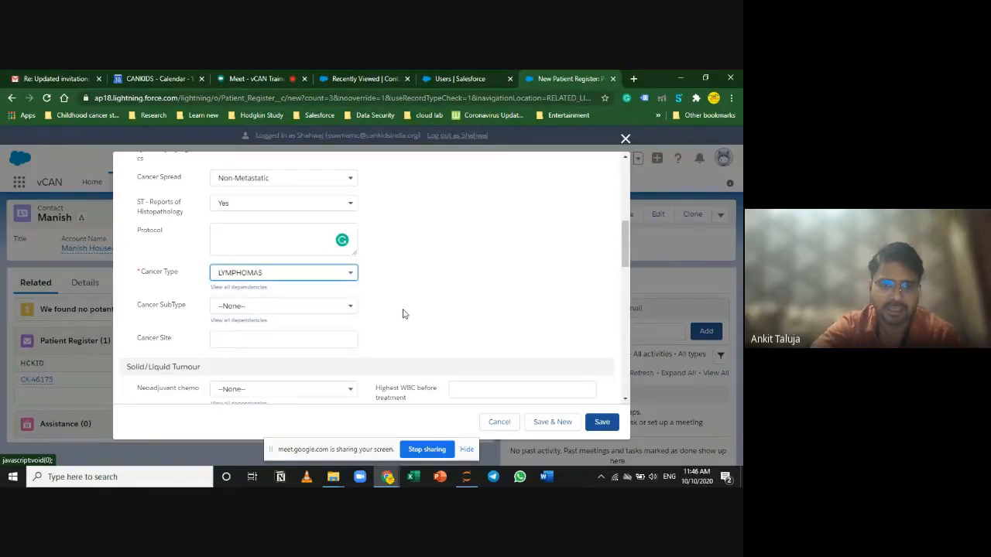
click(316, 310)
click(299, 371)
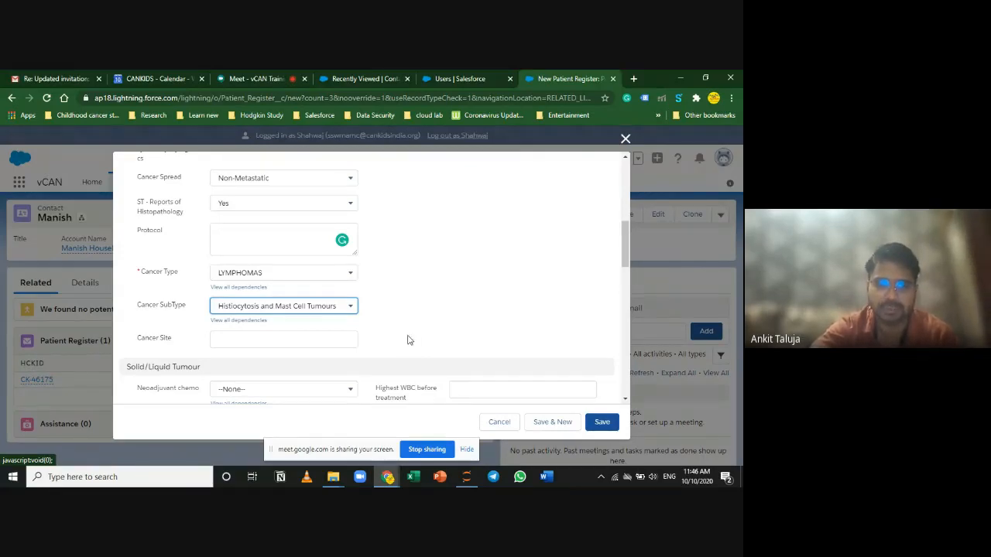
click(290, 317)
click(288, 390)
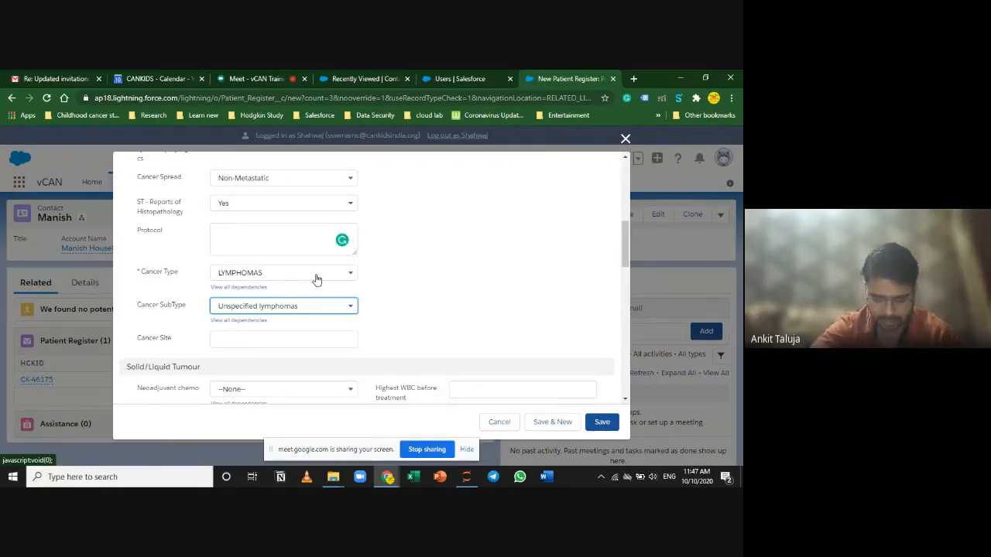
click(256, 73)
click(560, 138)
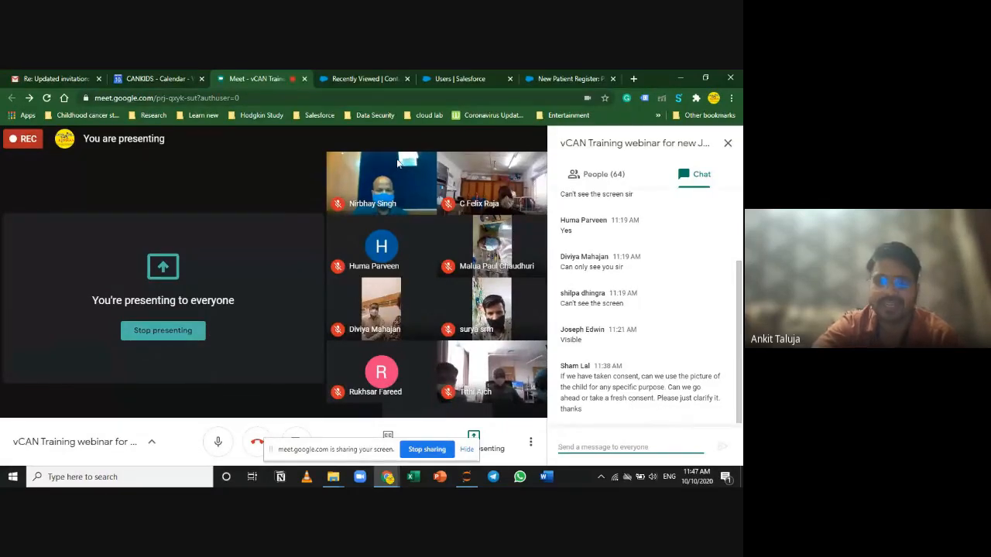
Step: Switch browser tabs back to the New Patient Register form
click(357, 73)
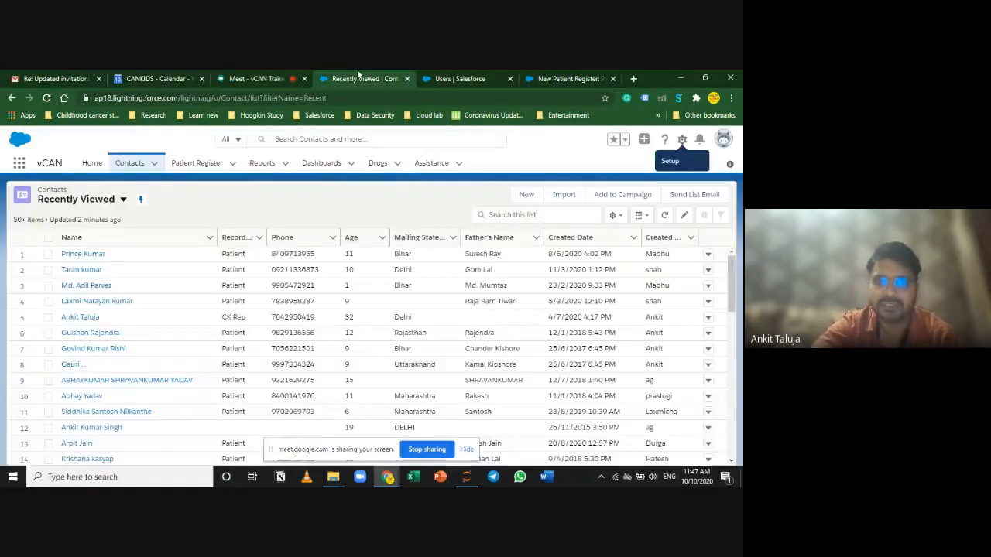
click(569, 79)
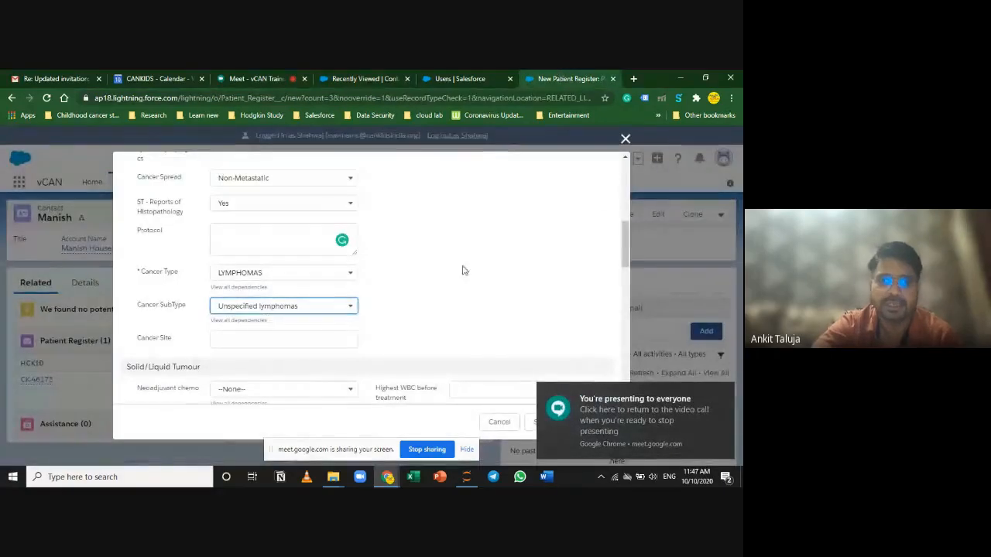
click(421, 324)
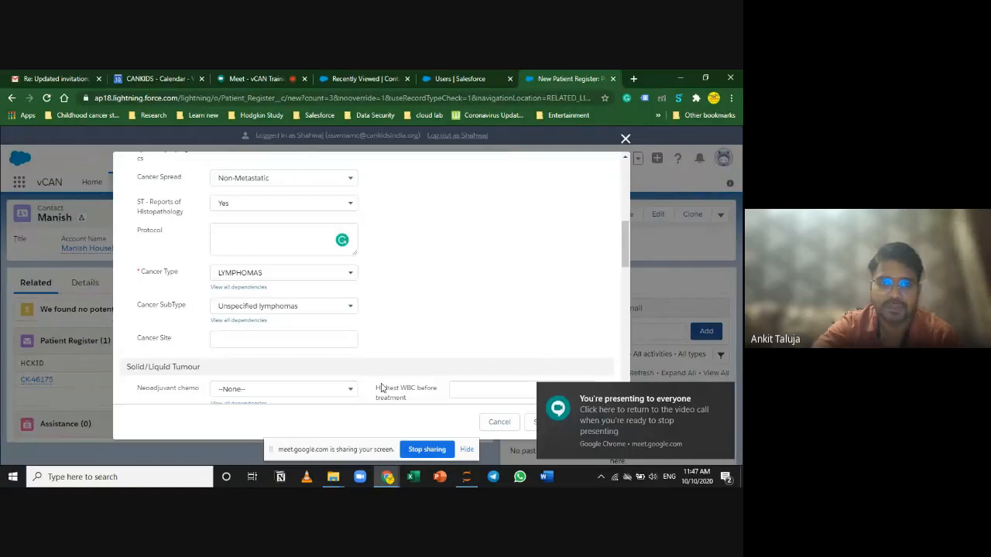
Step: Toggle the Meet microphone off and on, then dismiss the presenting notice on the form
click(256, 76)
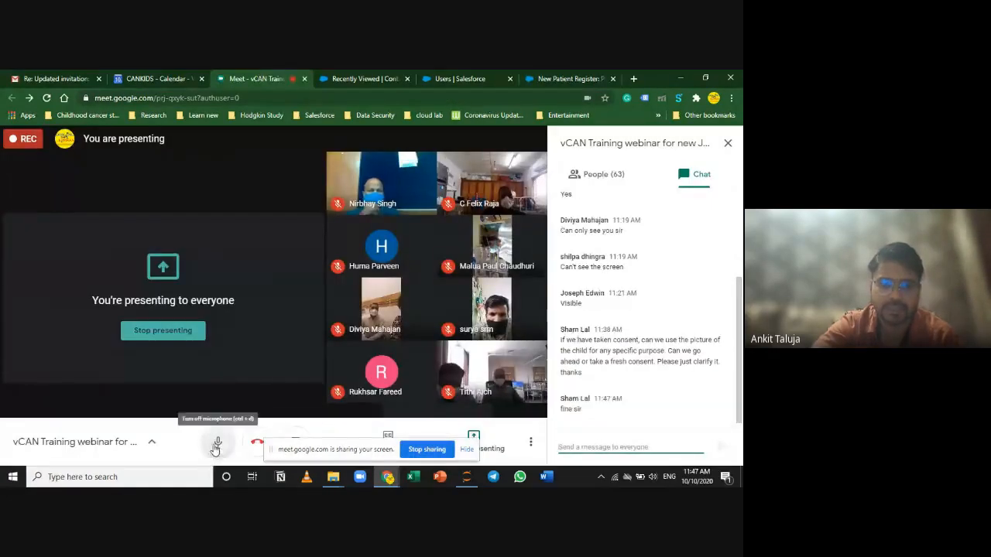
click(218, 441)
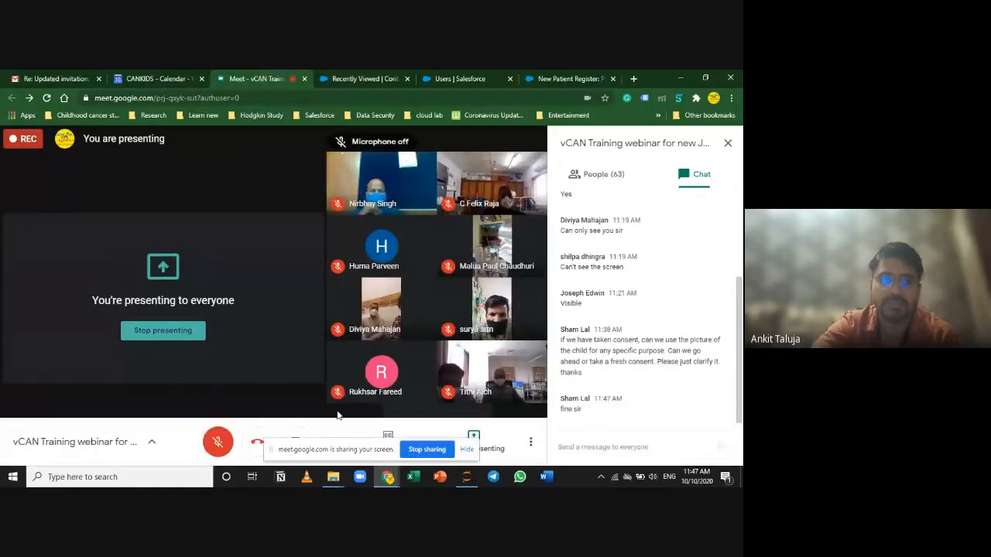
click(218, 441)
click(570, 77)
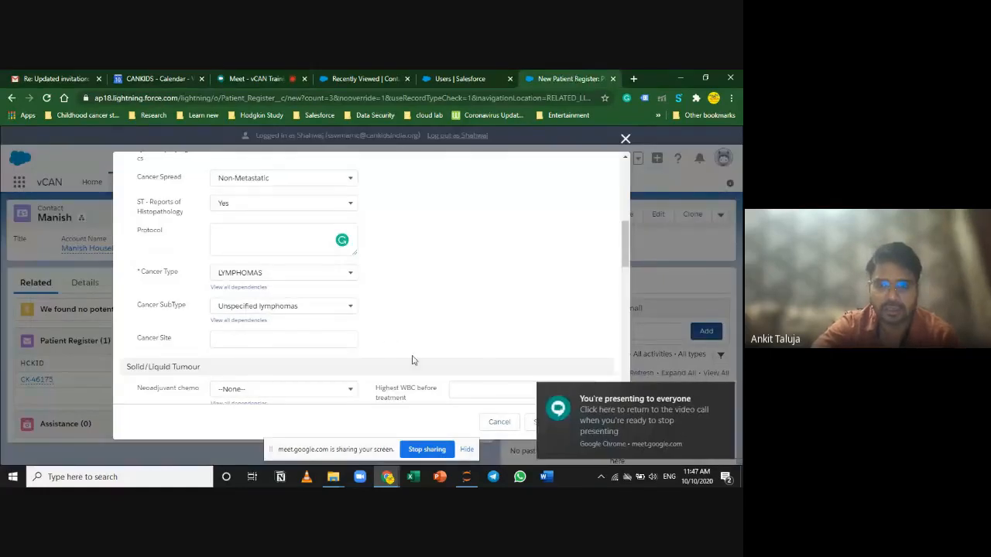
click(724, 395)
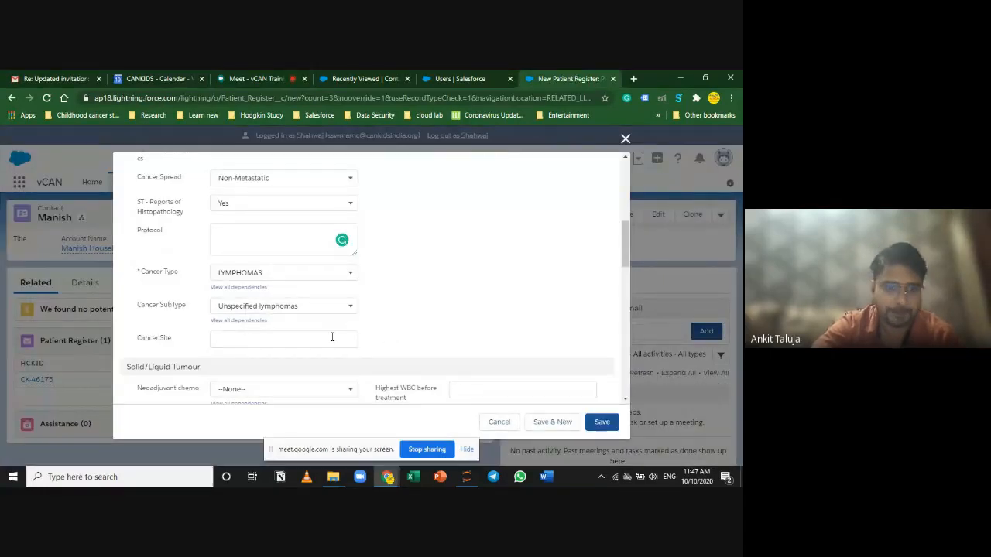
Step: Set Cancer Type to RETINOBLASTOMA and Cancer SubType to Retinoblastoma
scroll(285, 348, down, 3)
click(270, 232)
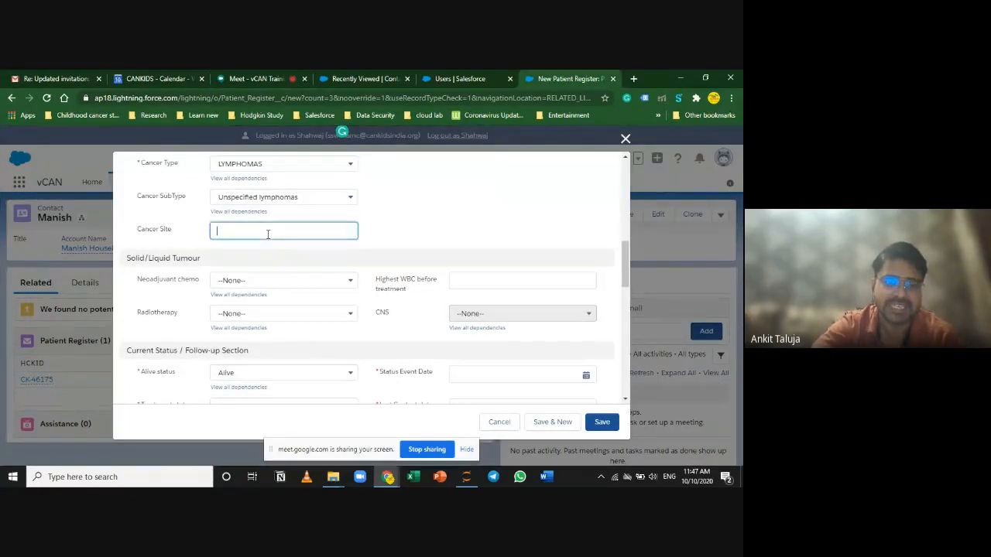
scroll(336, 280, up, 1)
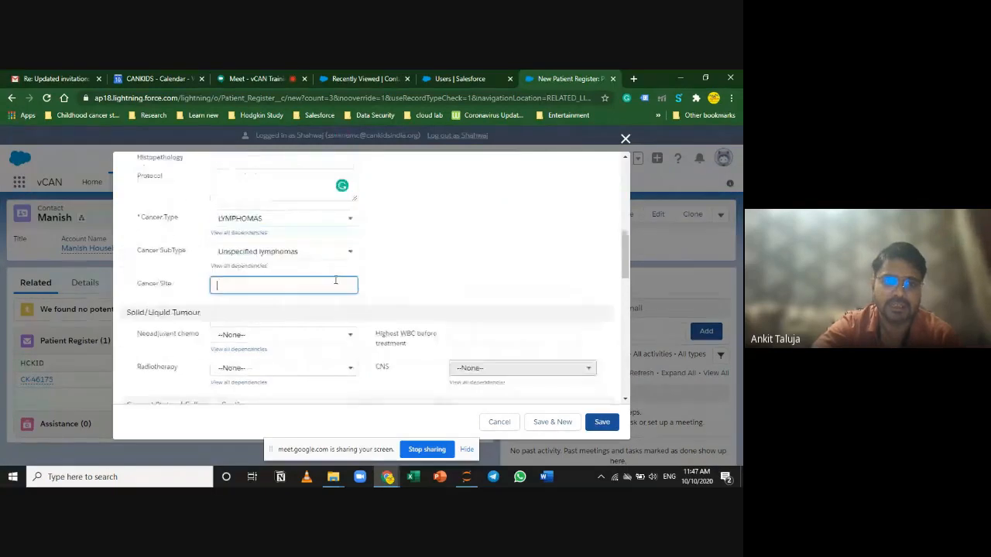
click(315, 225)
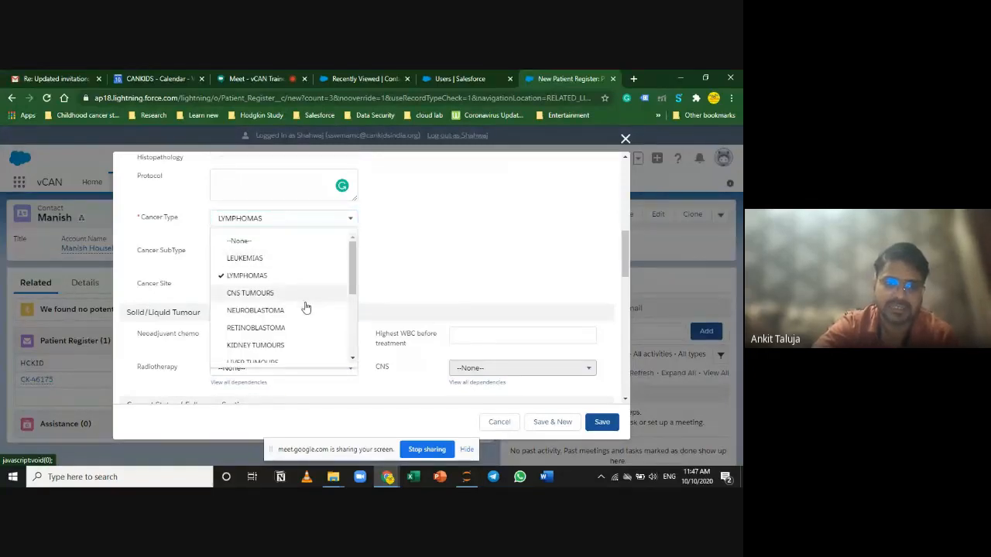
click(293, 334)
click(236, 255)
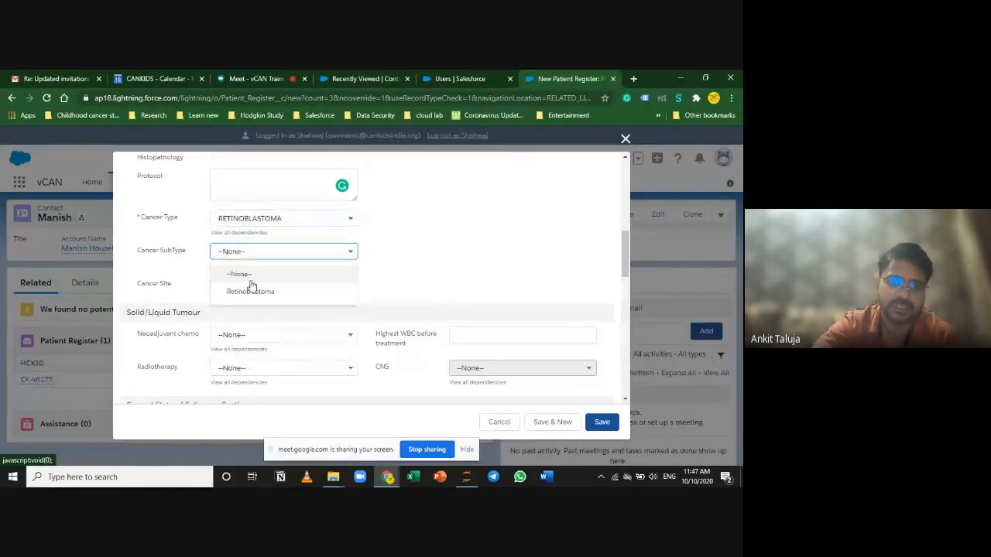
click(254, 292)
Step: Enter 'right e' as the Cancer Site, then clear the field again
click(252, 286)
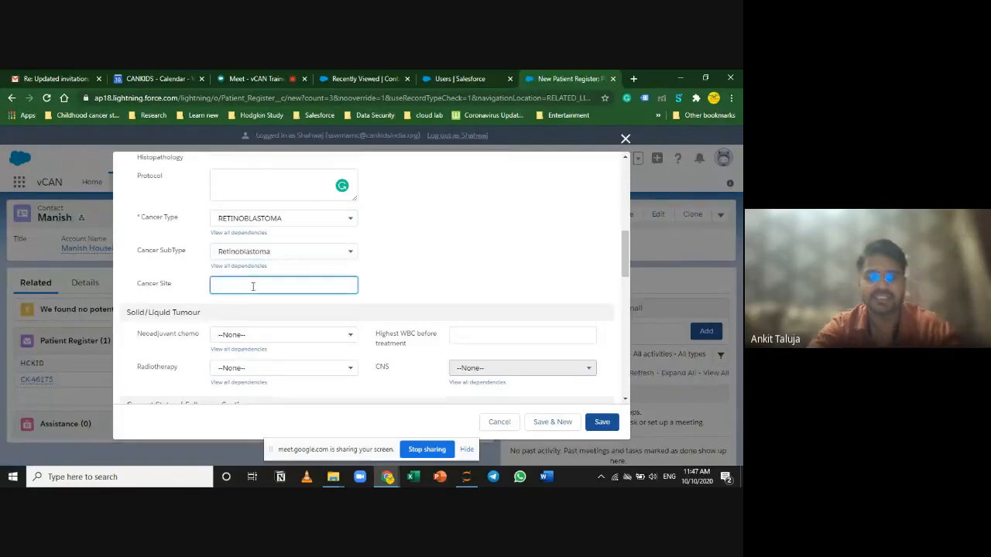
text(U)
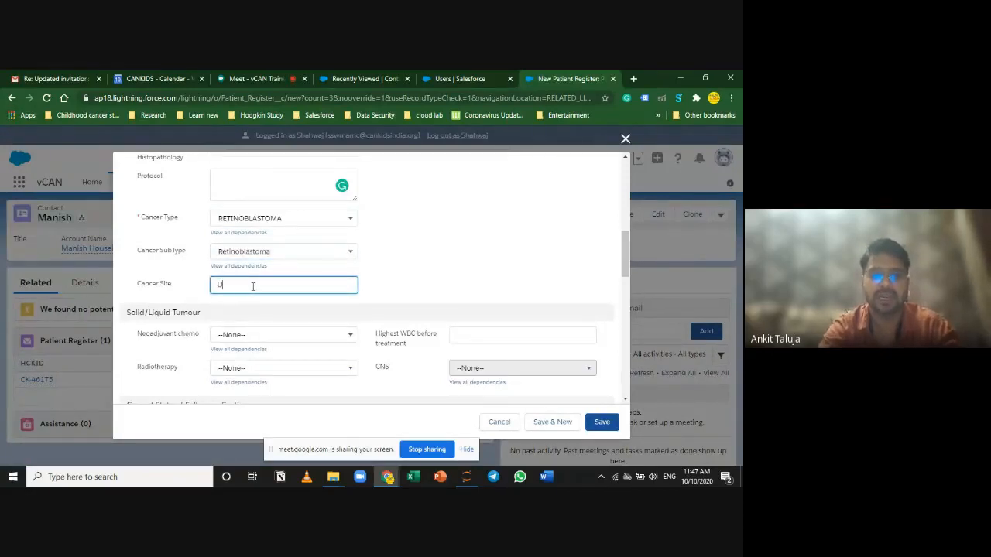
text(ni)
key(BackSpace)
key(BackSpace)
text(righ)
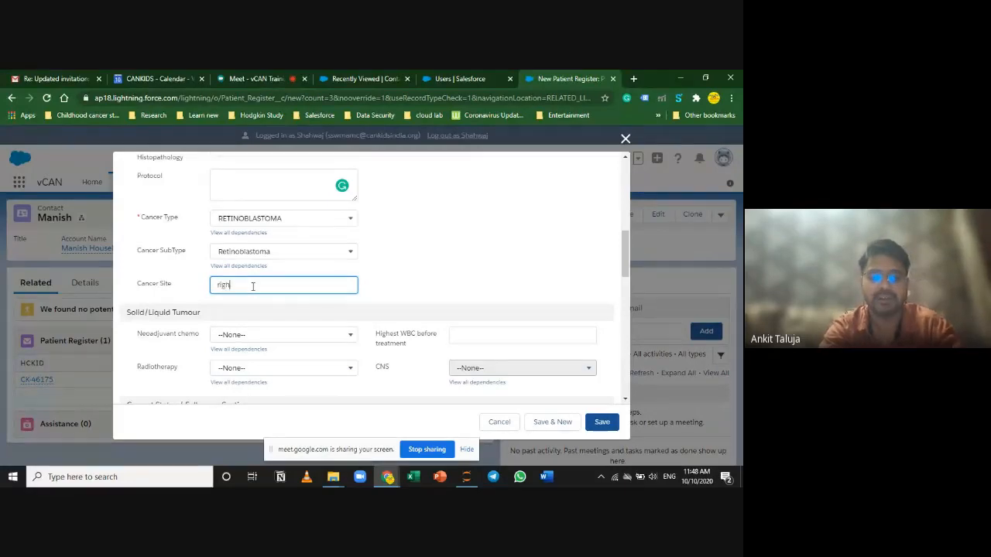
text(t eye)
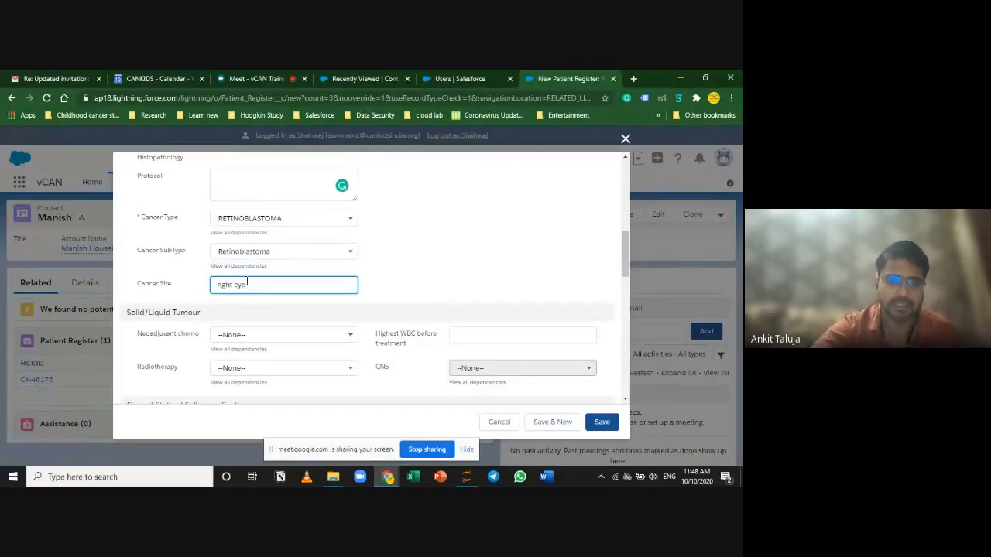
key(ctrl+a)
key(BackSpace)
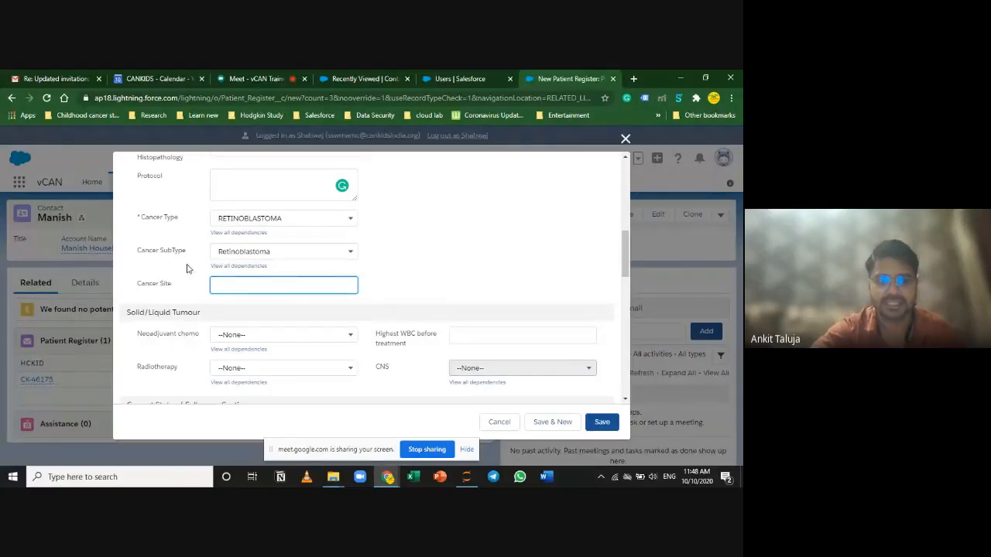
scroll(225, 329, up, 2)
scroll(218, 328, down, 1)
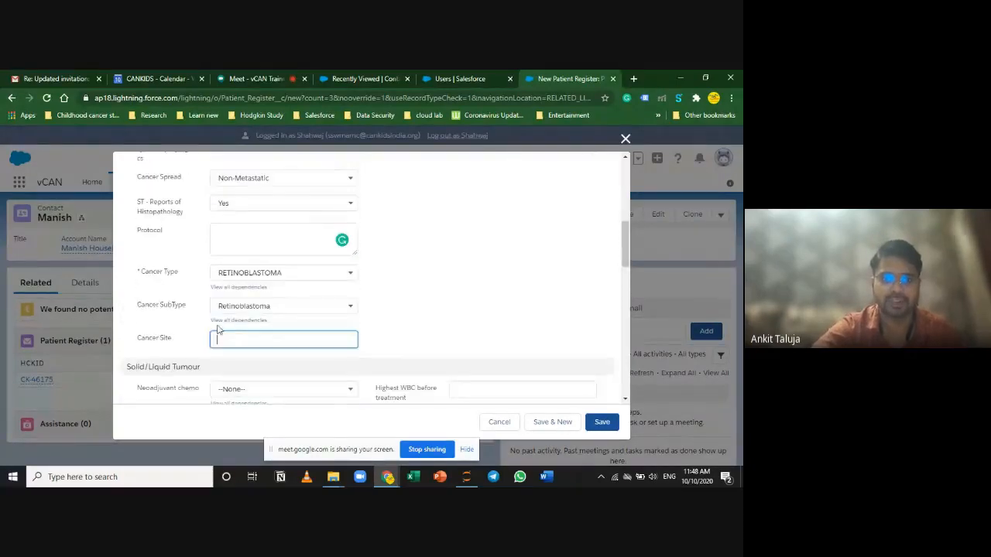
scroll(190, 322, down, 1)
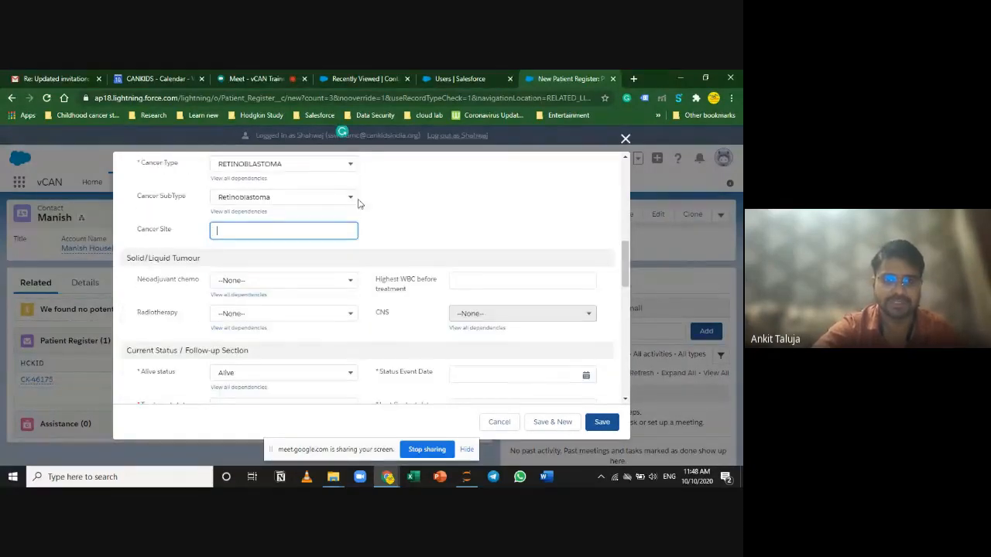
click(336, 164)
Step: Set Cancer Type to LEUKEMIAS with subtype Acute Lymphocytic Leukemia
click(283, 206)
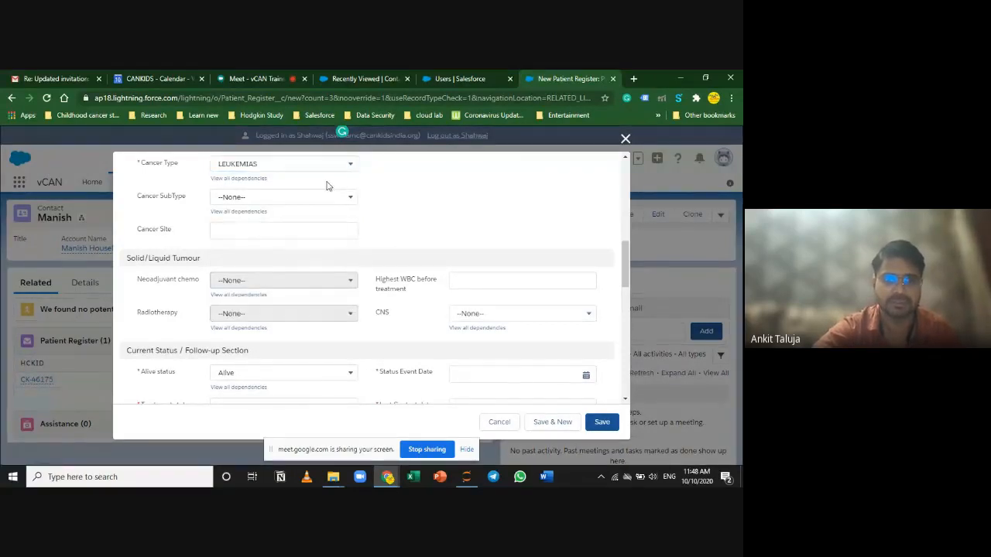
click(286, 202)
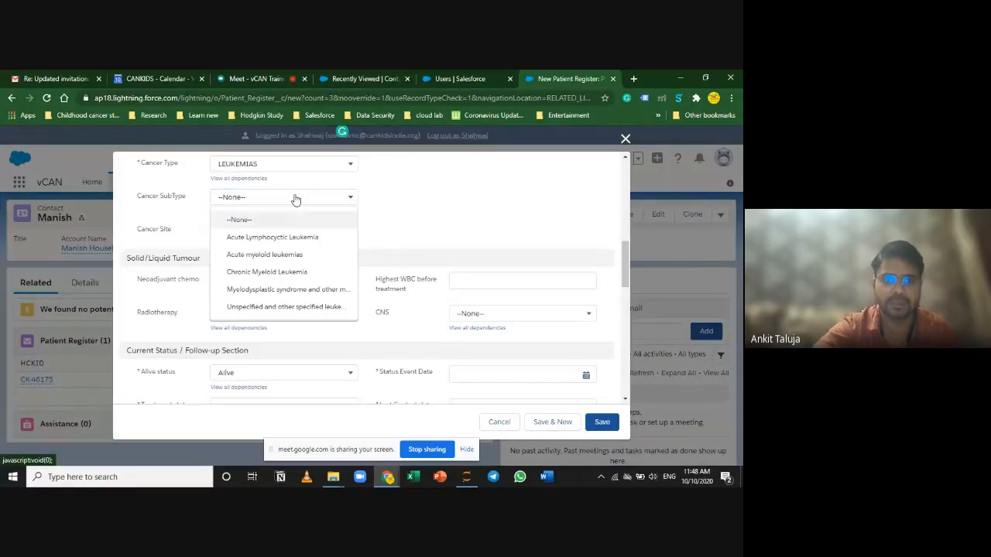
click(297, 236)
Step: Focus the Highest WBC before treatment field and set CNS to Positive
click(456, 281)
drag(405, 289, 378, 281)
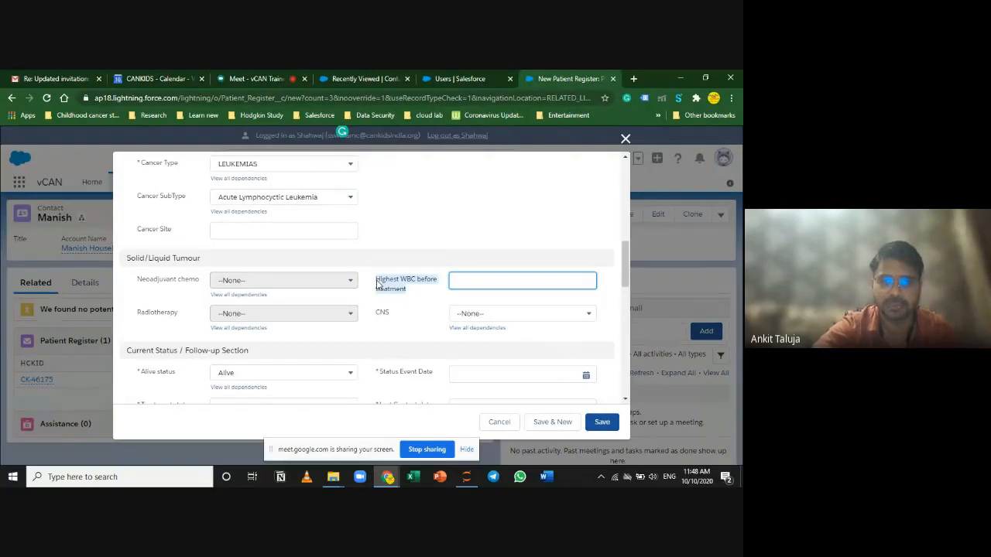
click(465, 283)
click(404, 324)
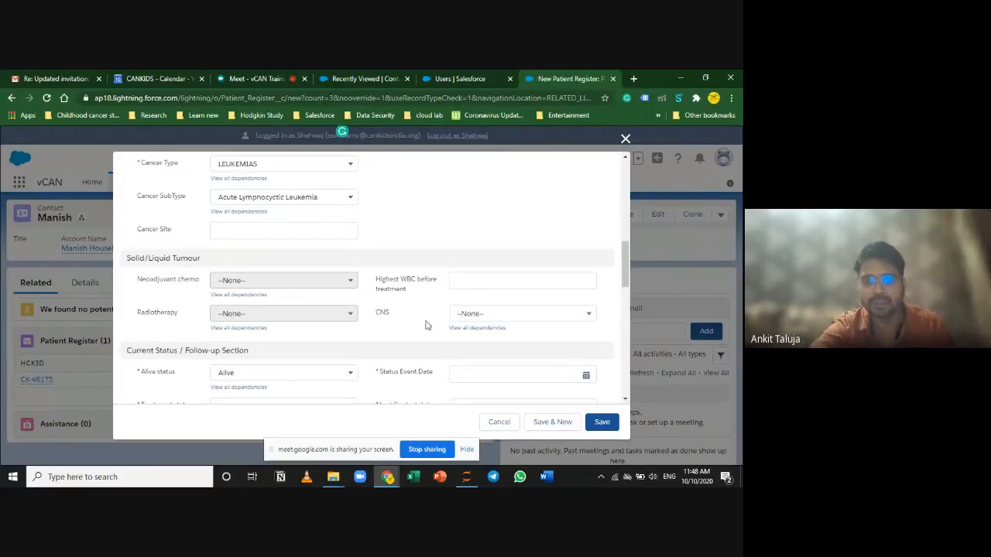
click(479, 318)
click(498, 353)
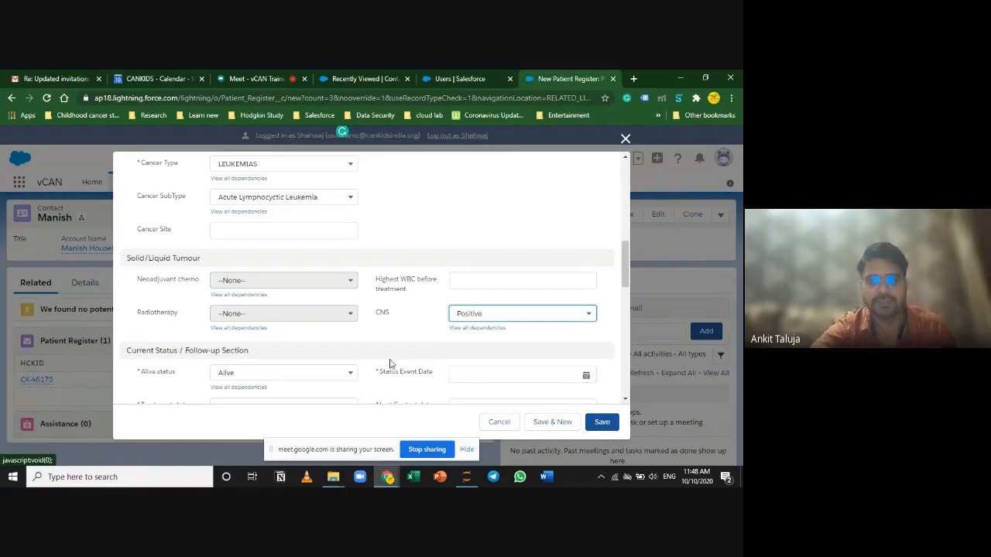
click(246, 197)
Step: Change the Cancer Type to NEUROBLASTOMA
click(256, 165)
click(255, 165)
click(263, 256)
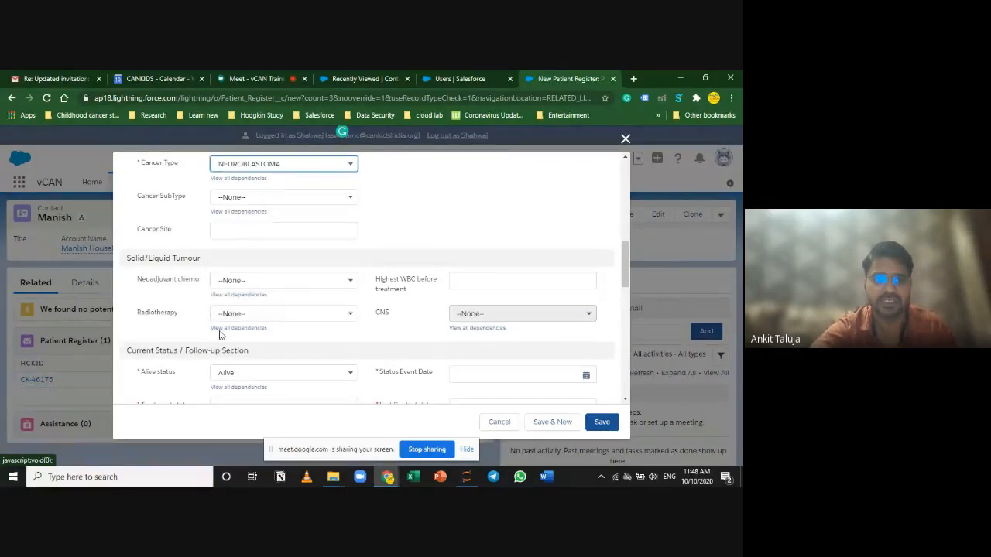
Step: Set both Neoadjuvant chemo and Radiotherapy to Yes
click(263, 282)
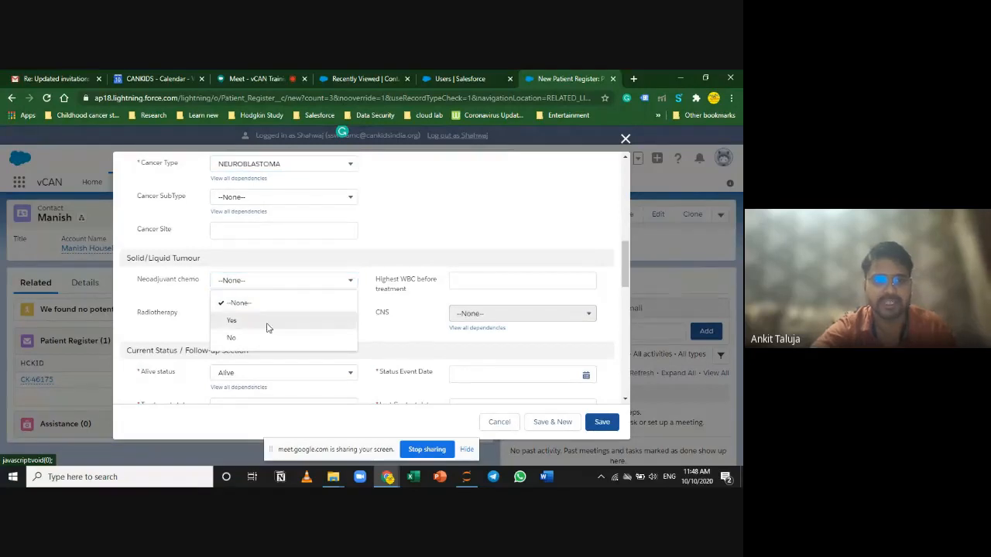
click(267, 321)
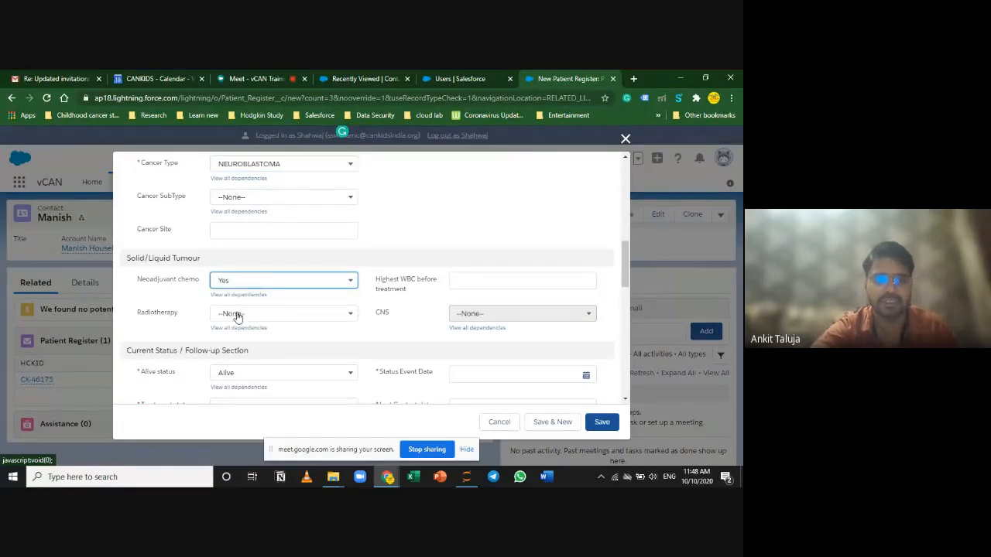
click(247, 316)
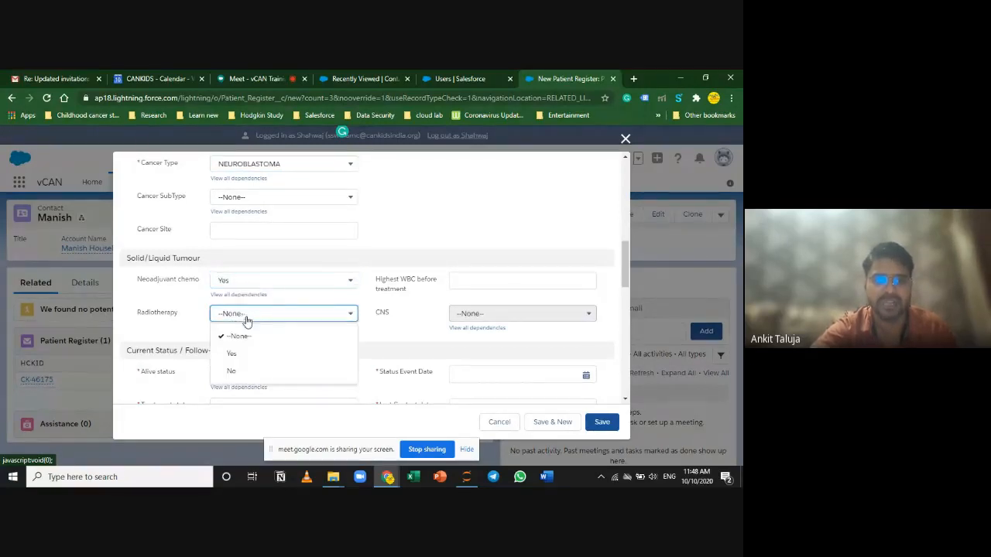
click(237, 353)
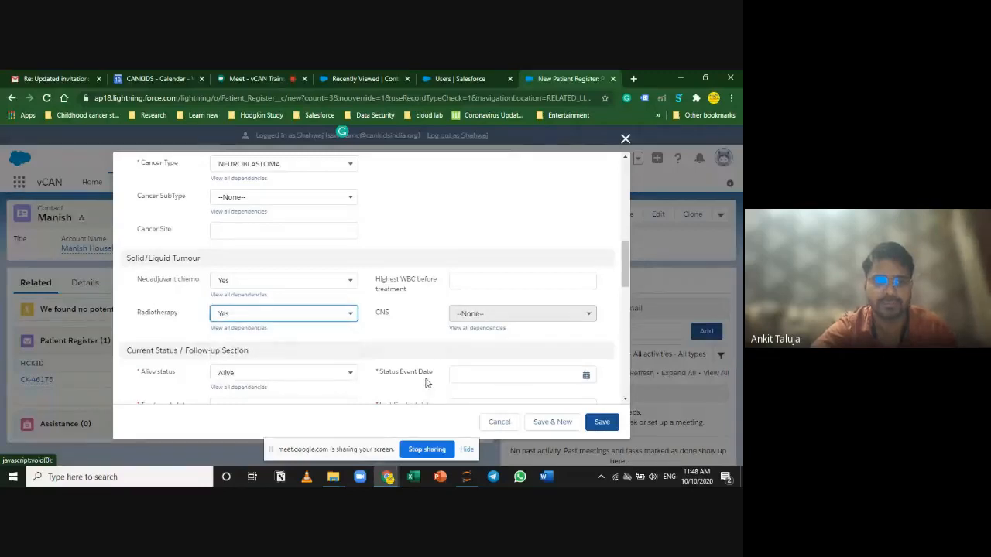
scroll(431, 373, down, 2)
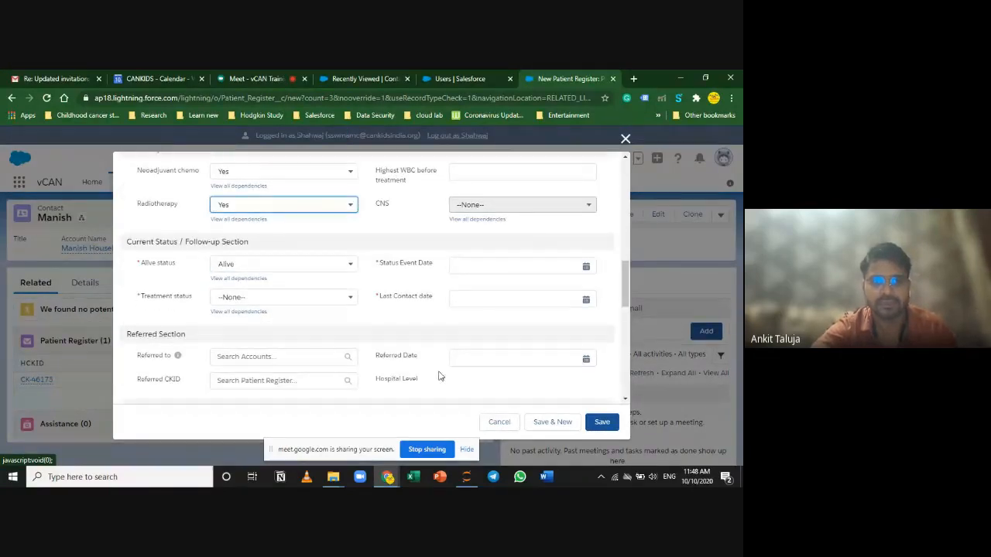
scroll(515, 307, up, 10)
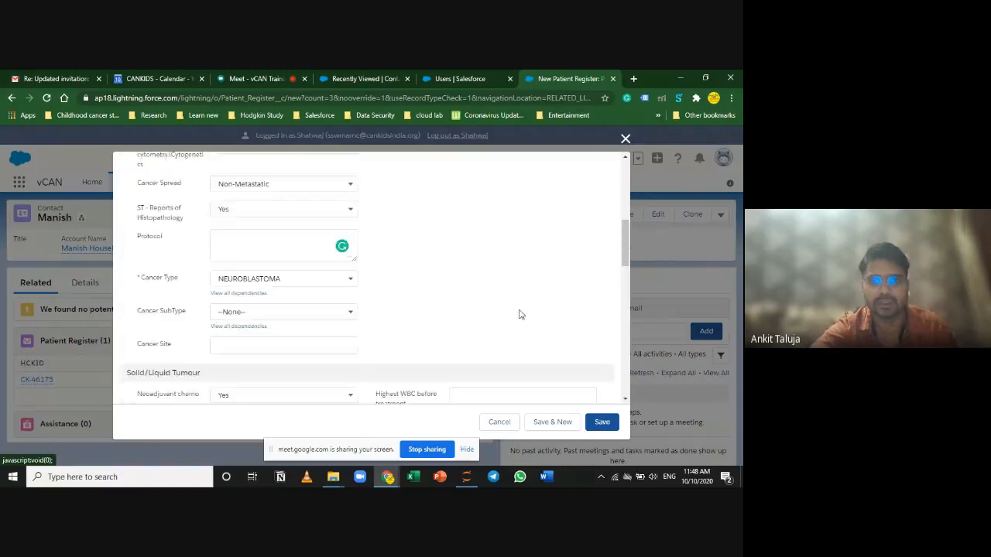
scroll(535, 325, down, 8)
scroll(534, 323, up, 3)
Step: Set Treatment status to On Treatment and the Status Event Date to 1/10/2020
scroll(536, 327, down, 1)
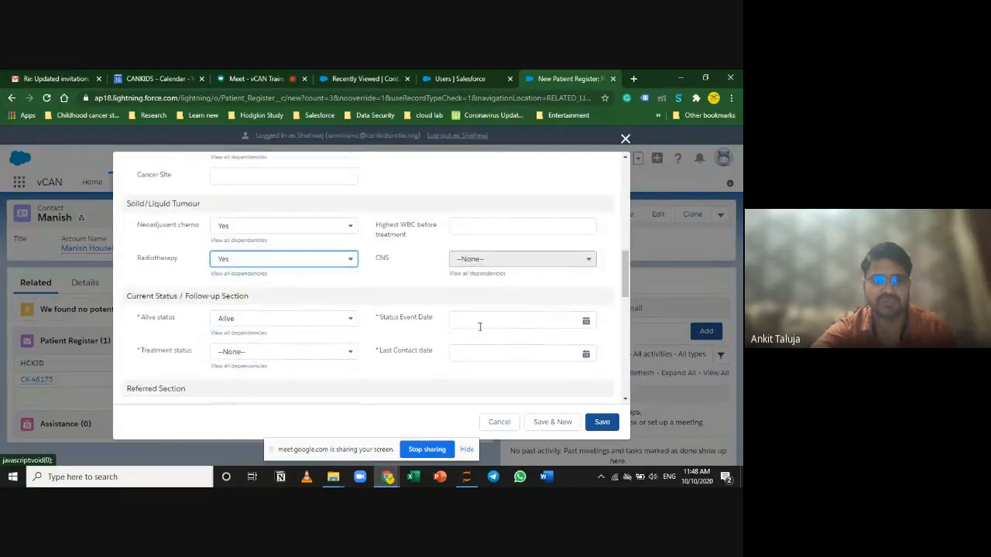
click(322, 359)
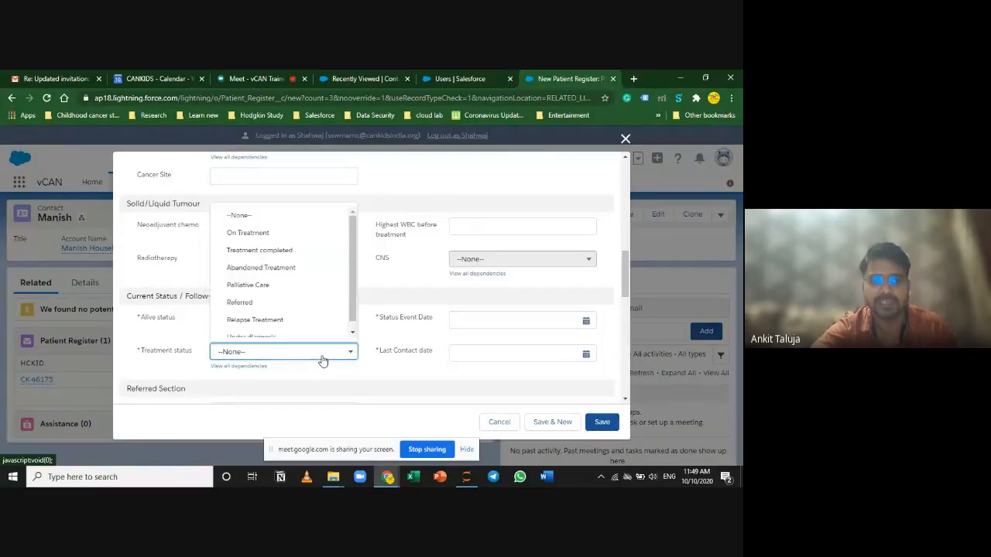
click(304, 233)
click(483, 319)
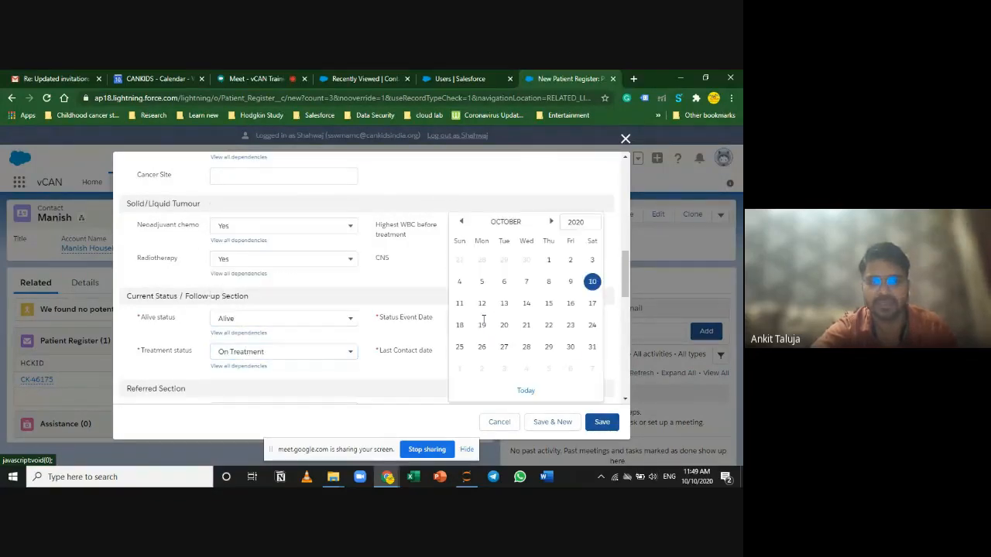
click(592, 281)
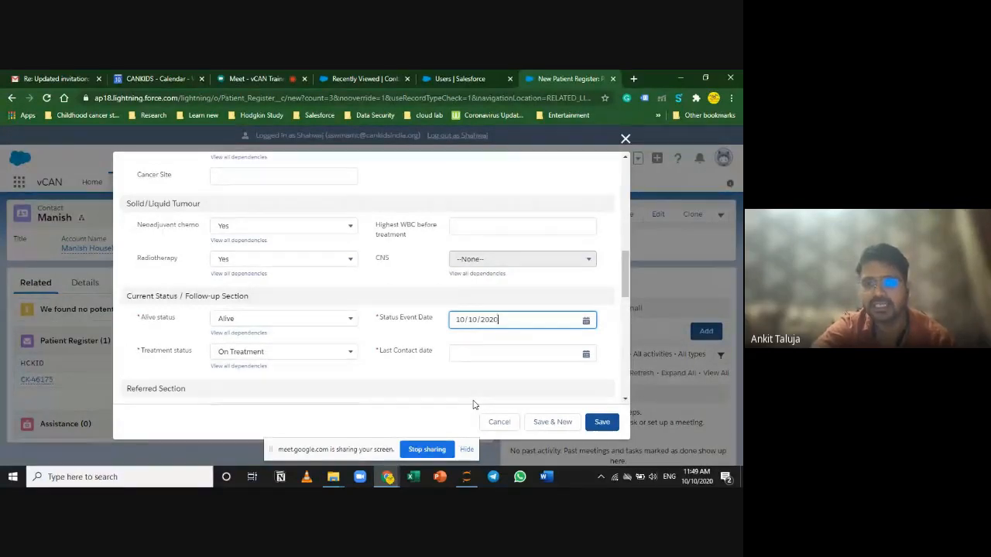
click(465, 320)
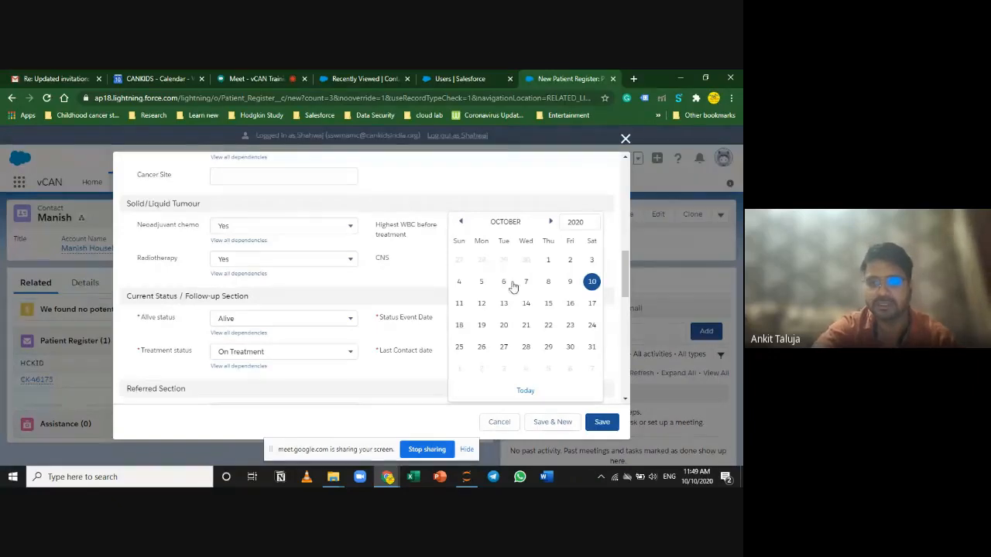
click(548, 259)
click(447, 395)
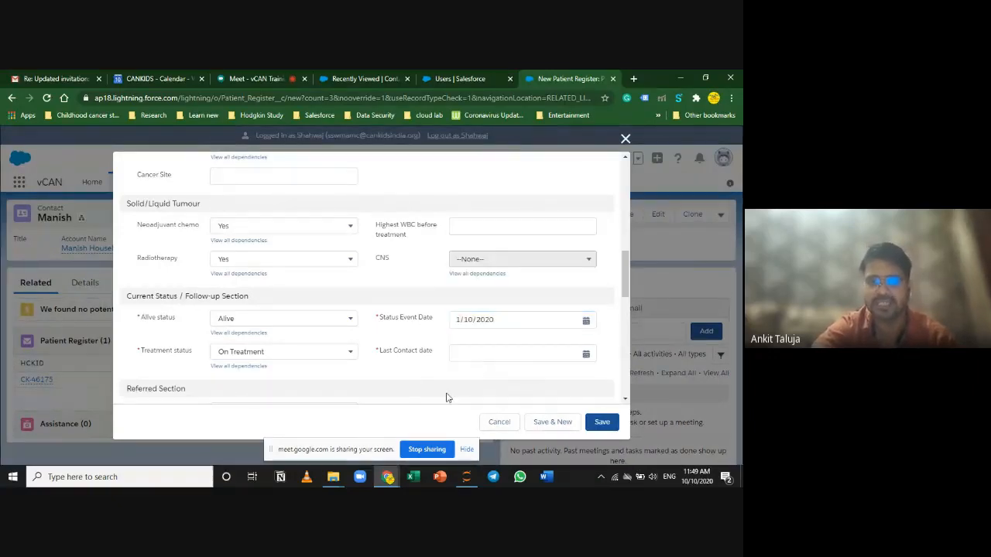
Step: Set the Last Contact date to 10/10/2020
click(493, 356)
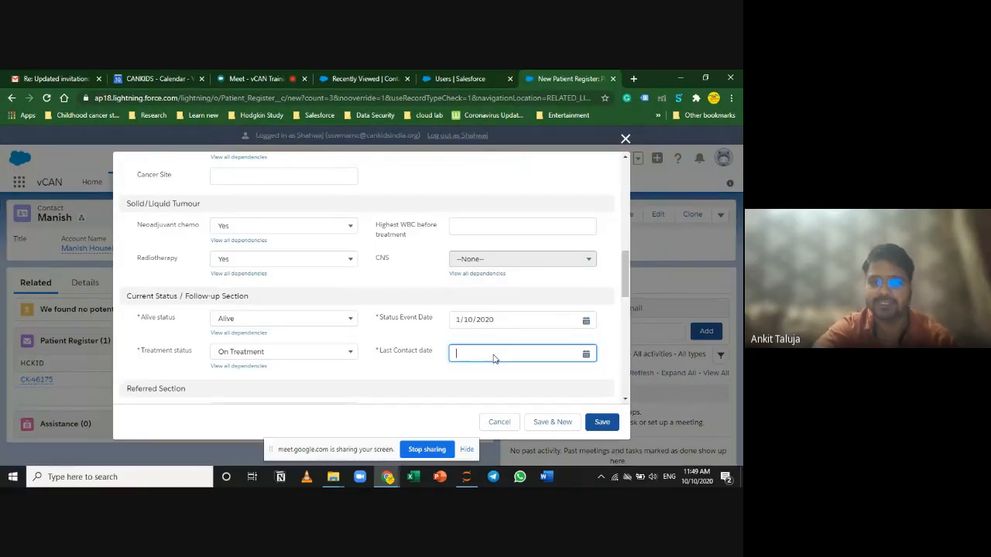
click(592, 282)
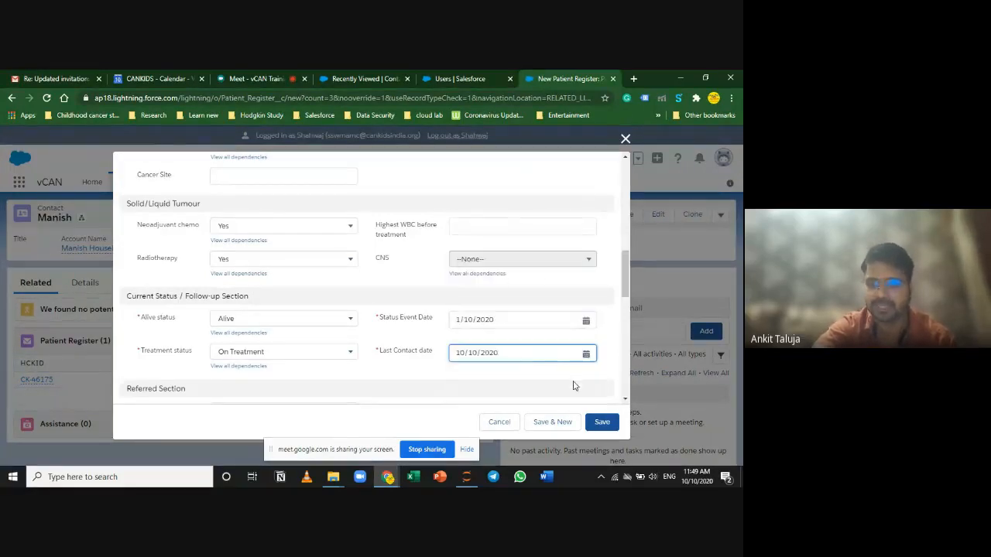
click(522, 353)
click(391, 385)
scroll(410, 395, down, 3)
scroll(410, 399, up, 1)
scroll(410, 398, down, 2)
scroll(411, 398, up, 4)
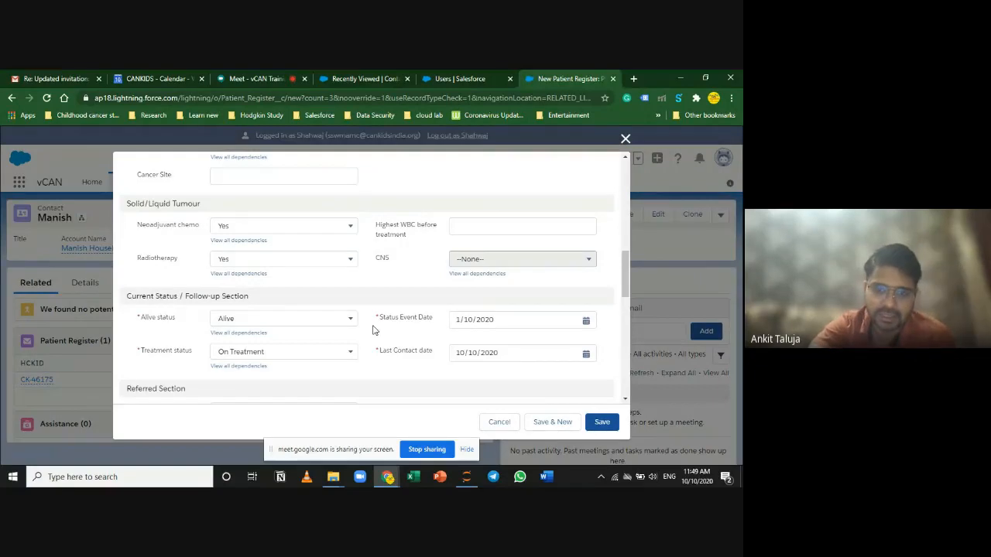
scroll(432, 366, down, 3)
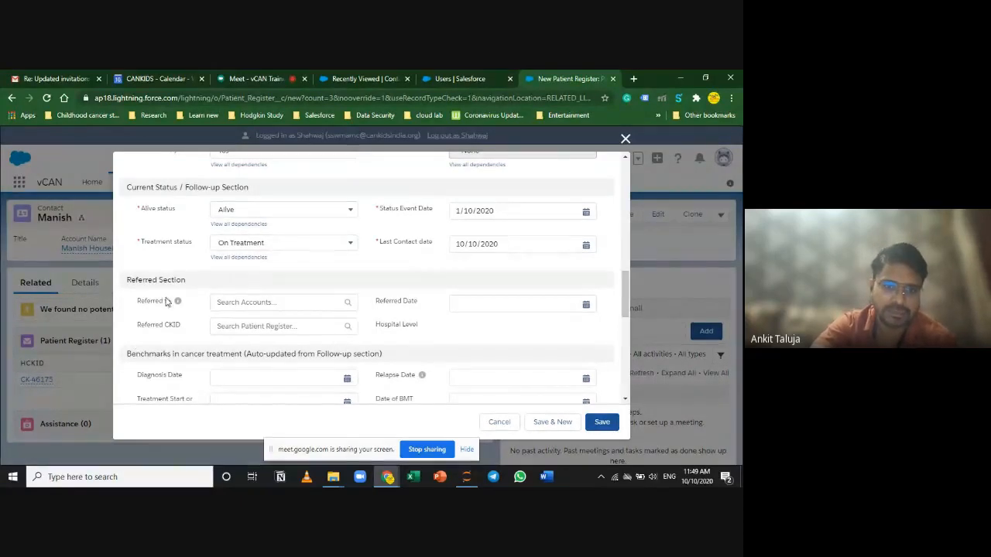
Step: Scroll past the Referred section, leave Diagnosis Date empty, and click into Estimate cost of treatment
drag(128, 280, 190, 286)
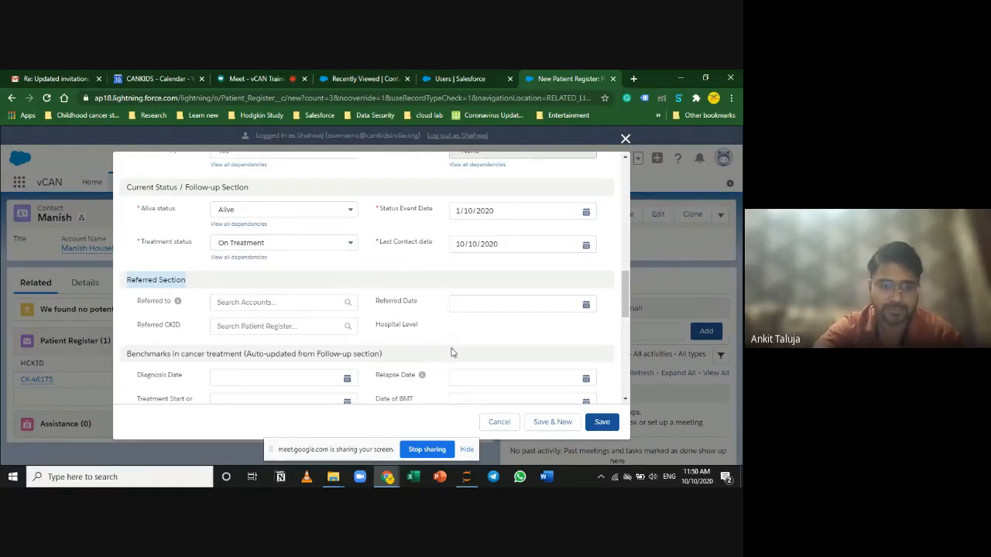
scroll(451, 348, down, 3)
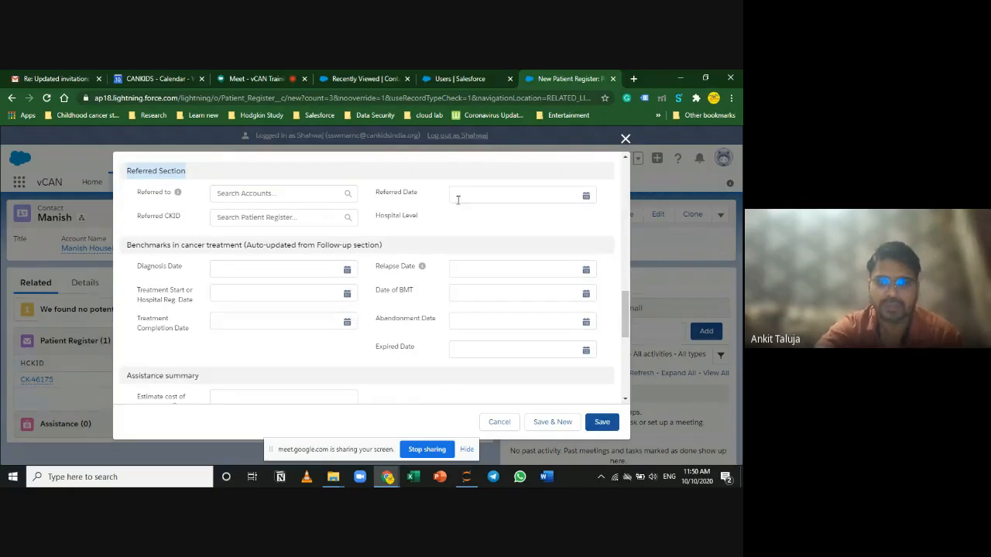
scroll(269, 247, down, 2)
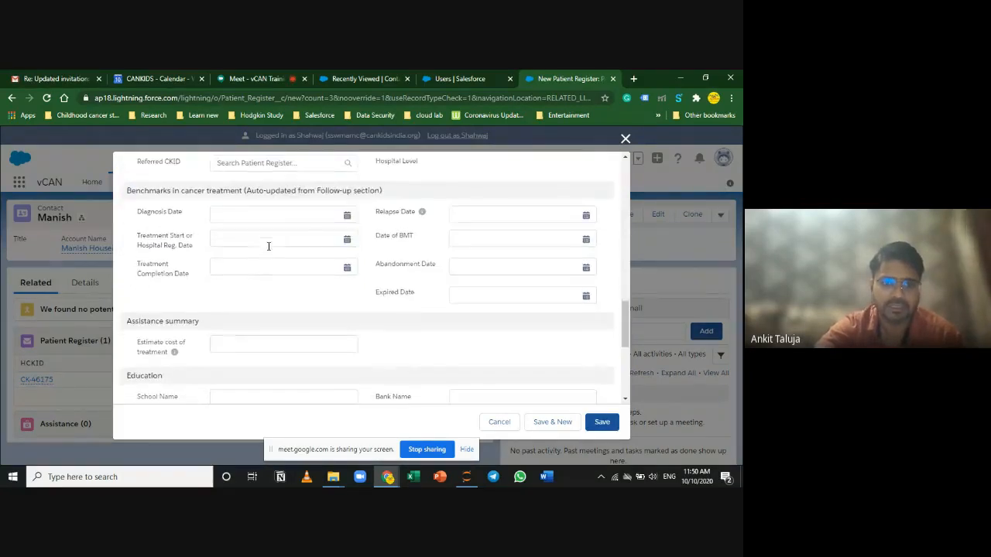
click(273, 213)
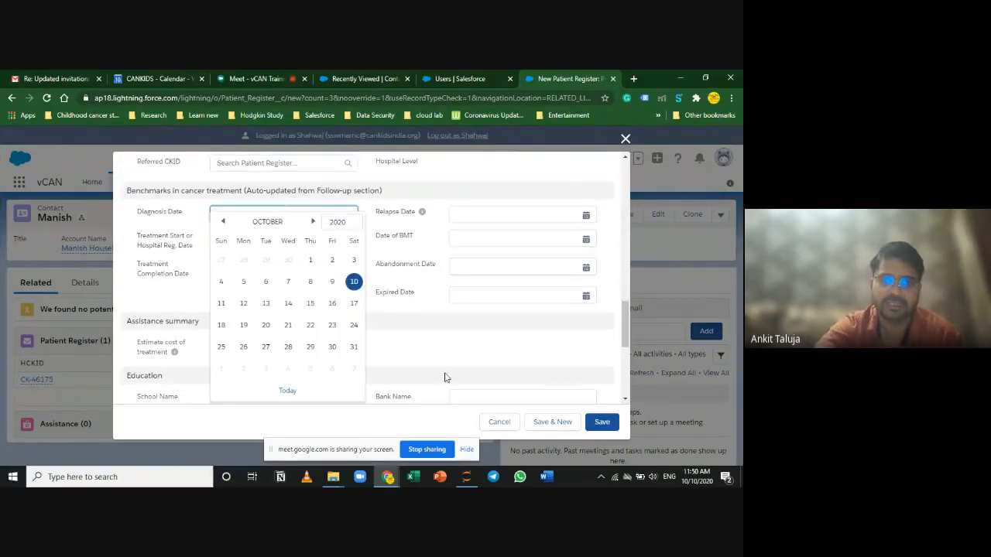
click(437, 334)
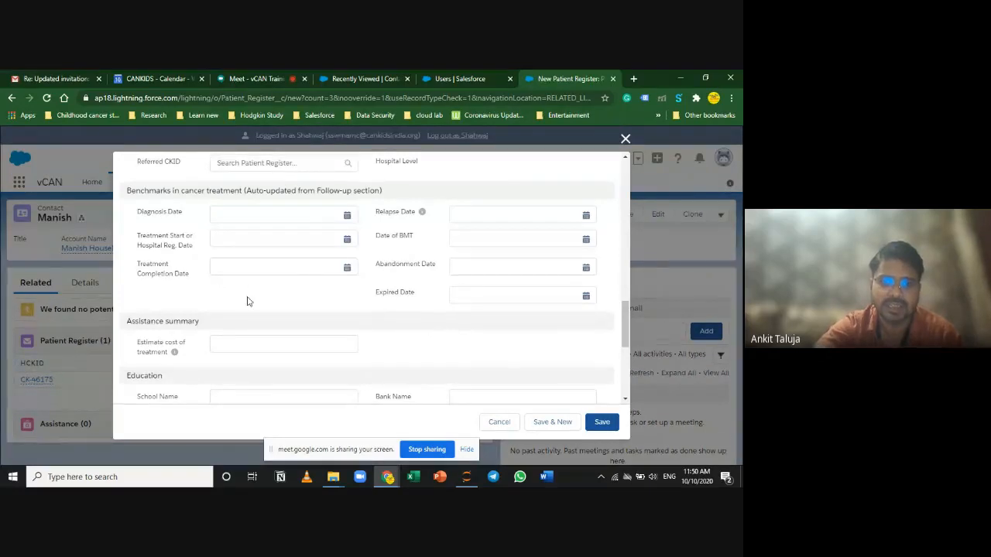
scroll(235, 302, down, 3)
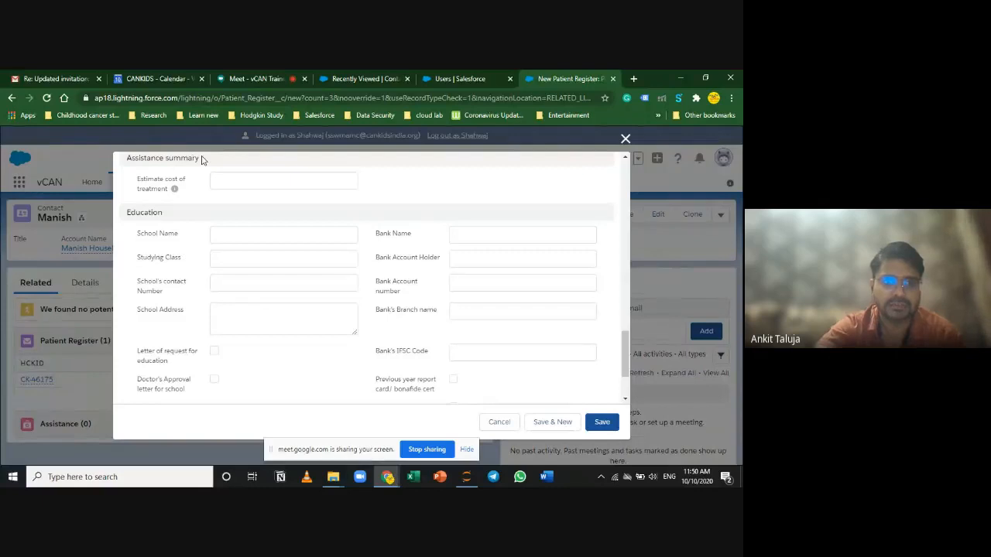
scroll(133, 155, up, 3)
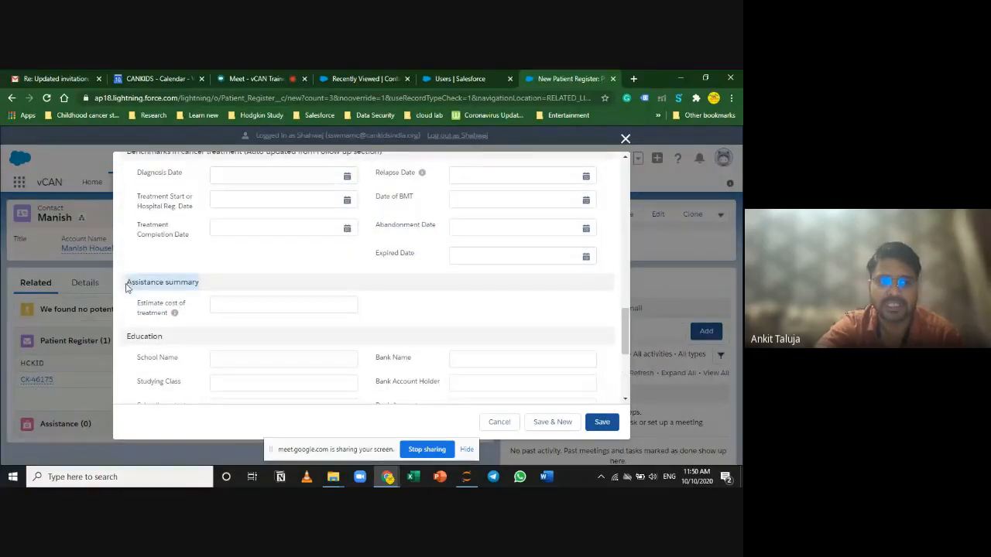
click(227, 306)
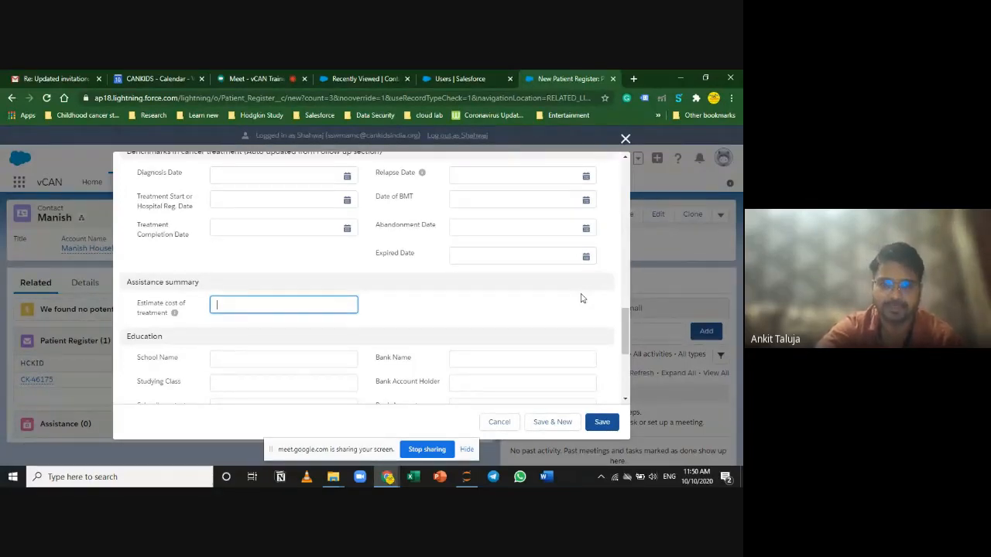
Step: Scroll through the Education and bank fields, then cancel the unsaved New Patient Register form
scroll(588, 320, down, 1)
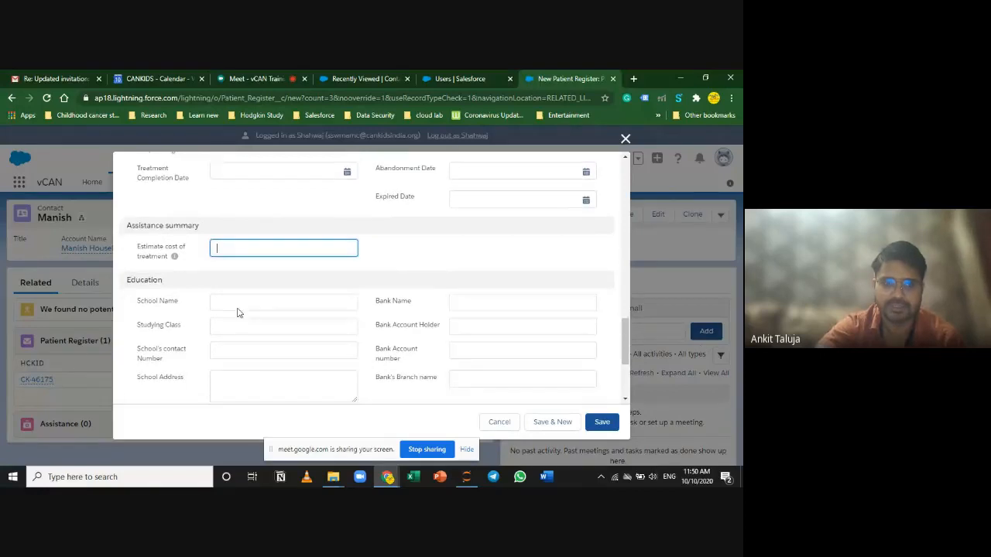
scroll(237, 312, down, 2)
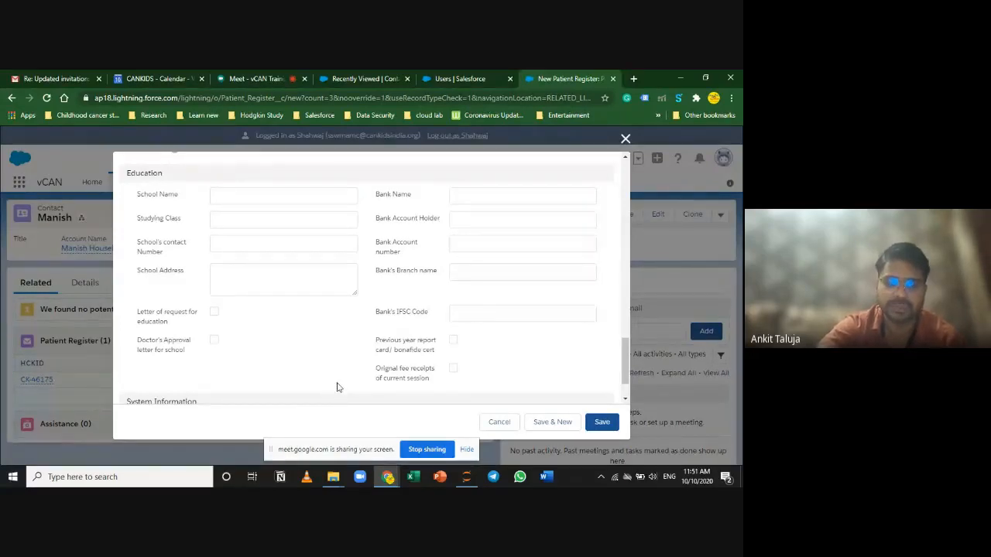
scroll(338, 385, down, 1)
scroll(542, 364, up, 3)
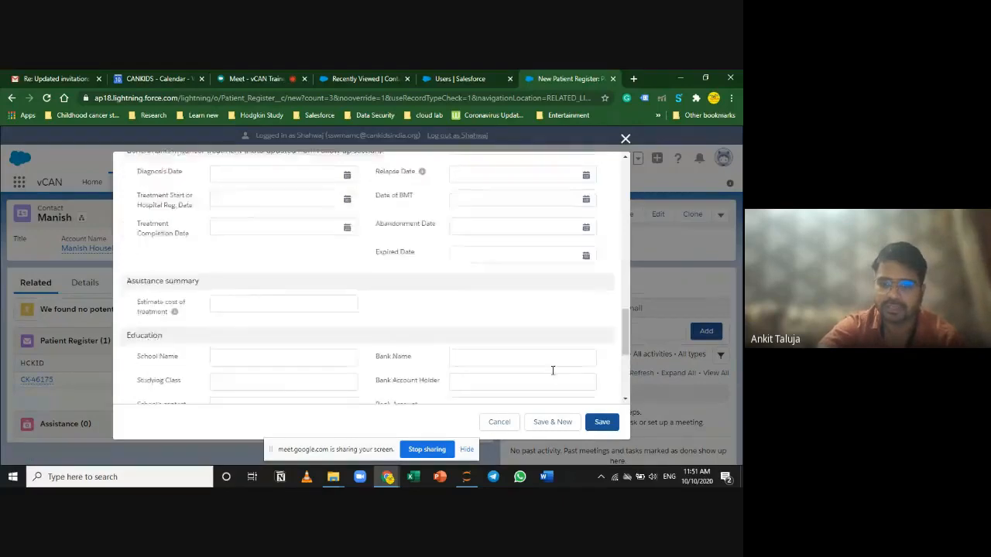
scroll(554, 373, up, 10)
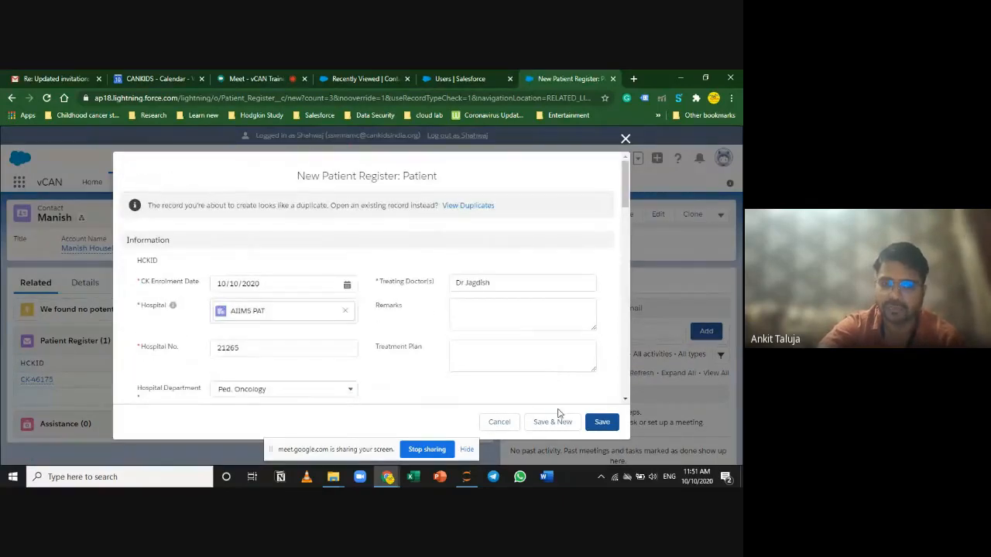
click(499, 423)
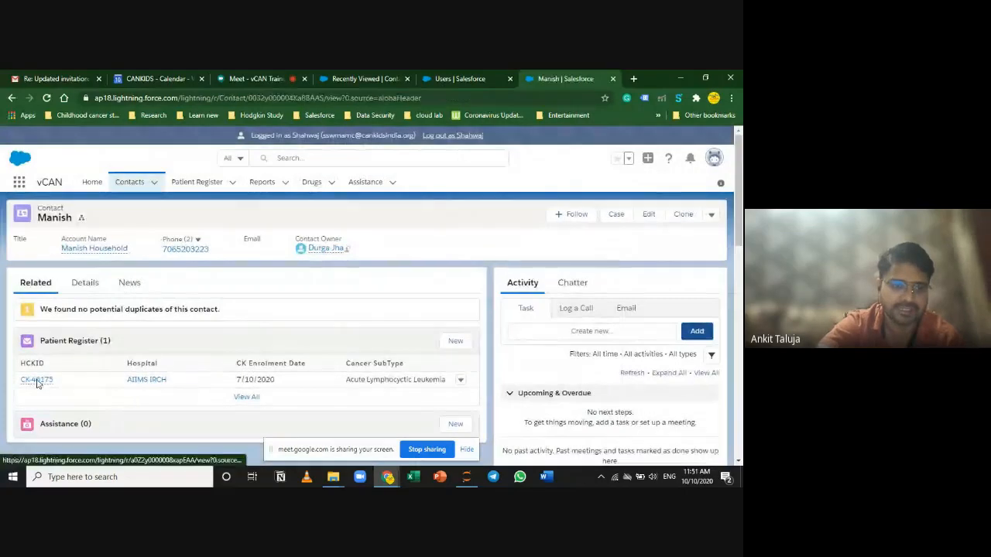
click(37, 380)
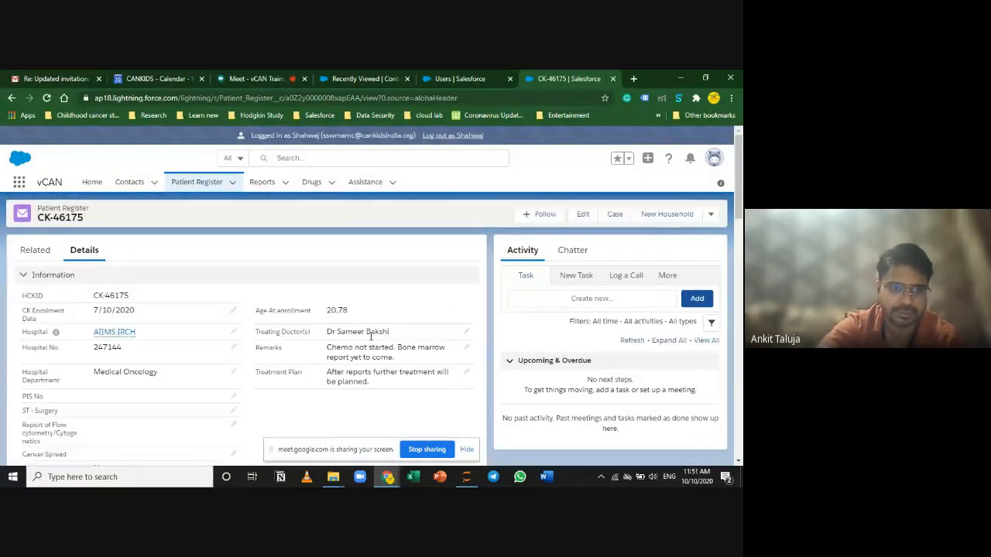
scroll(370, 340, down, 1)
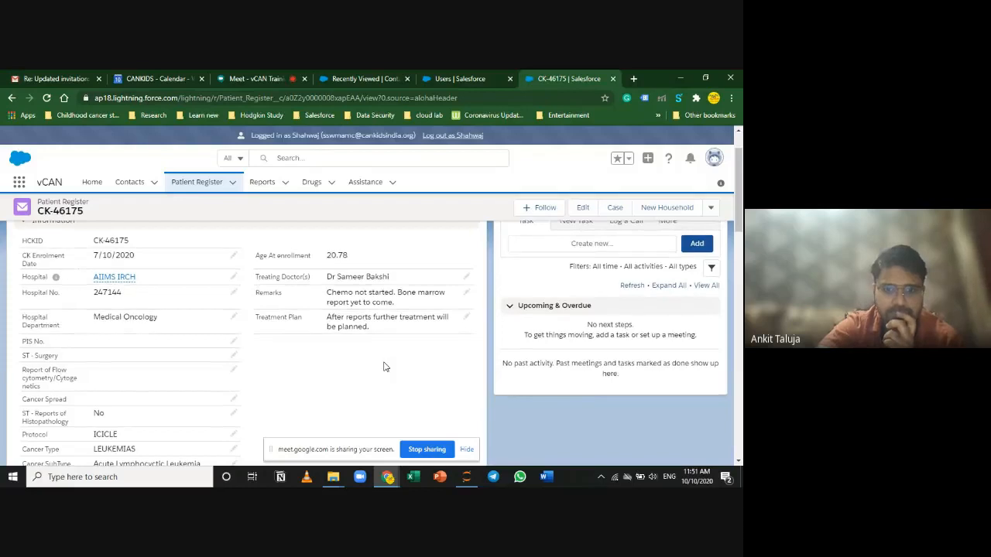
scroll(383, 366, down, 1)
scroll(384, 366, up, 3)
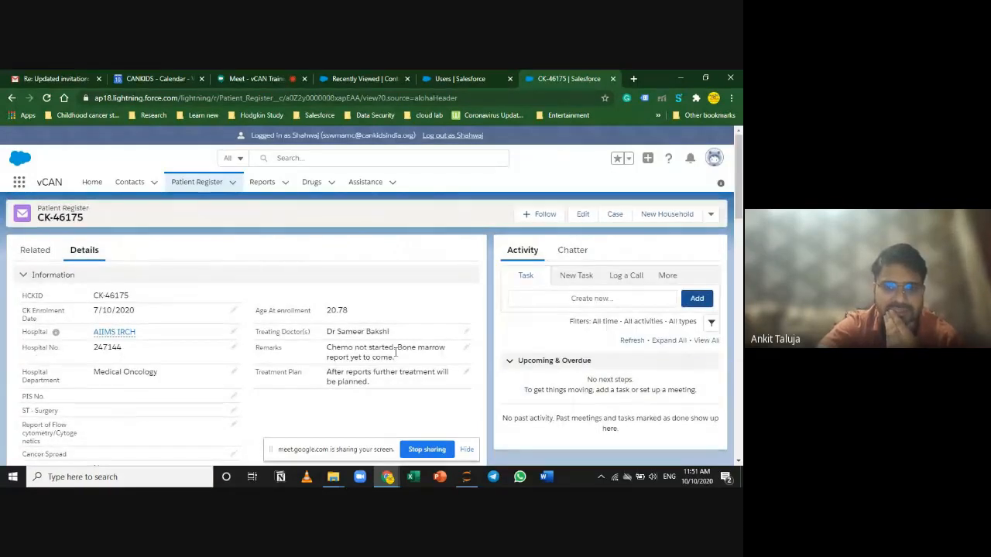
drag(395, 356, 327, 347)
Step: Highlight the ICICLE protocol and B cell cancer site values in the record details
scroll(307, 385, down, 5)
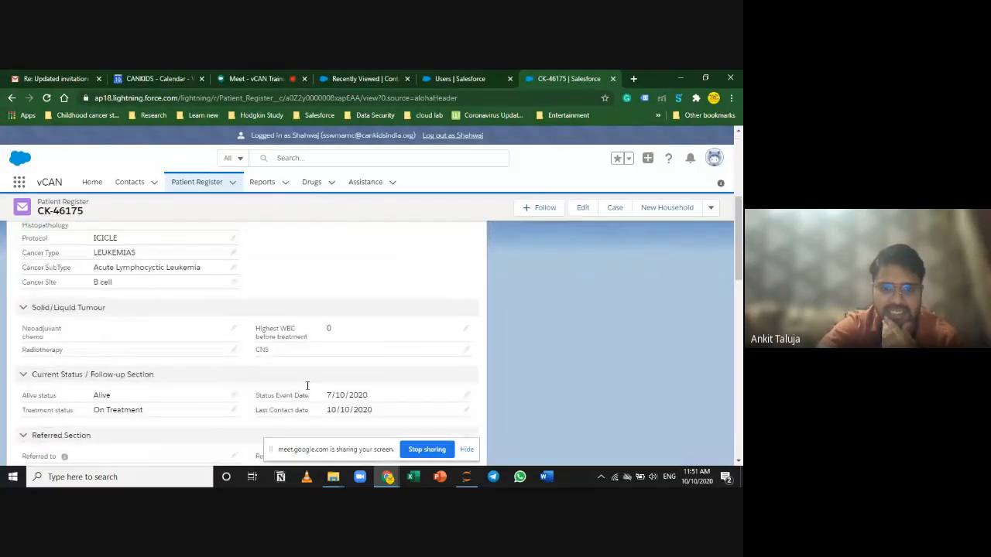
scroll(376, 389, up, 5)
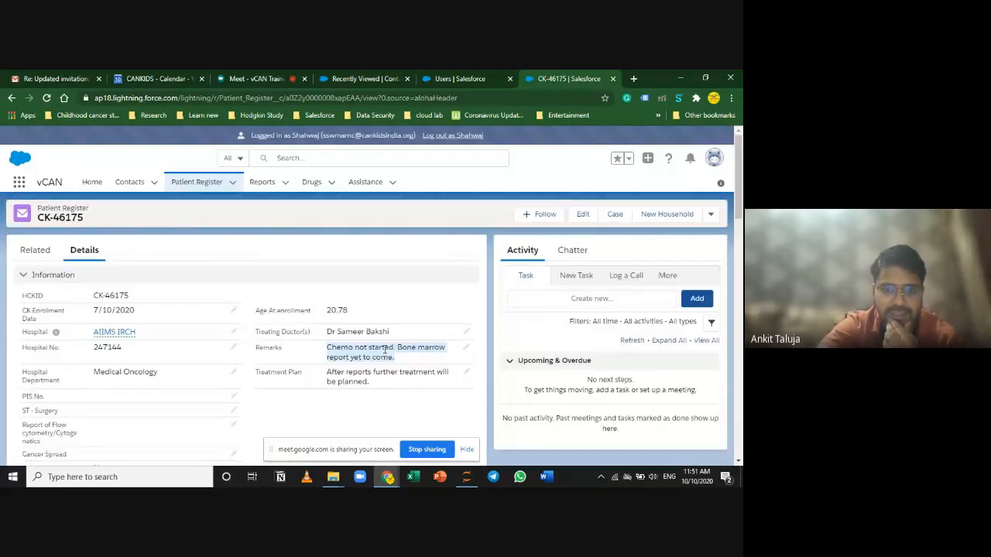
scroll(373, 393, down, 1)
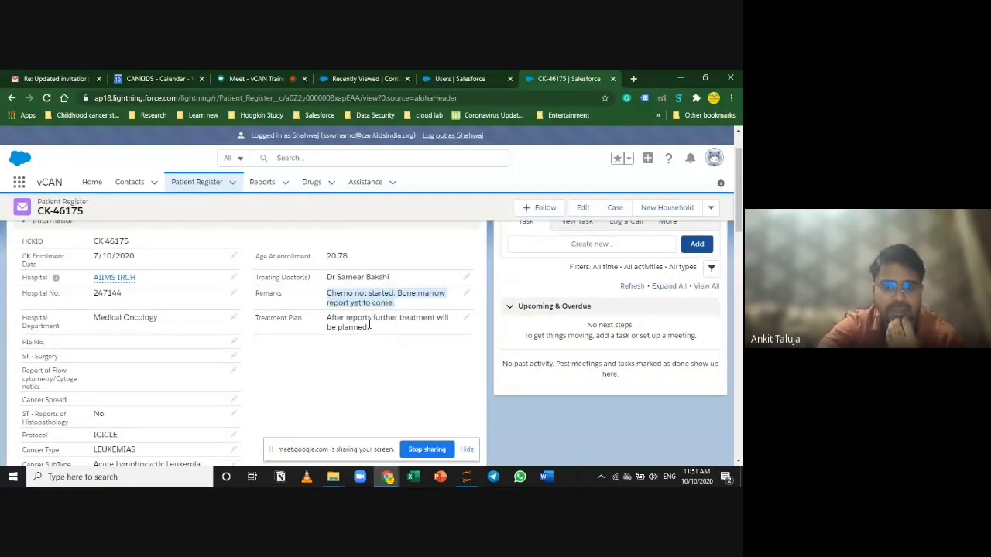
scroll(192, 363, down, 1)
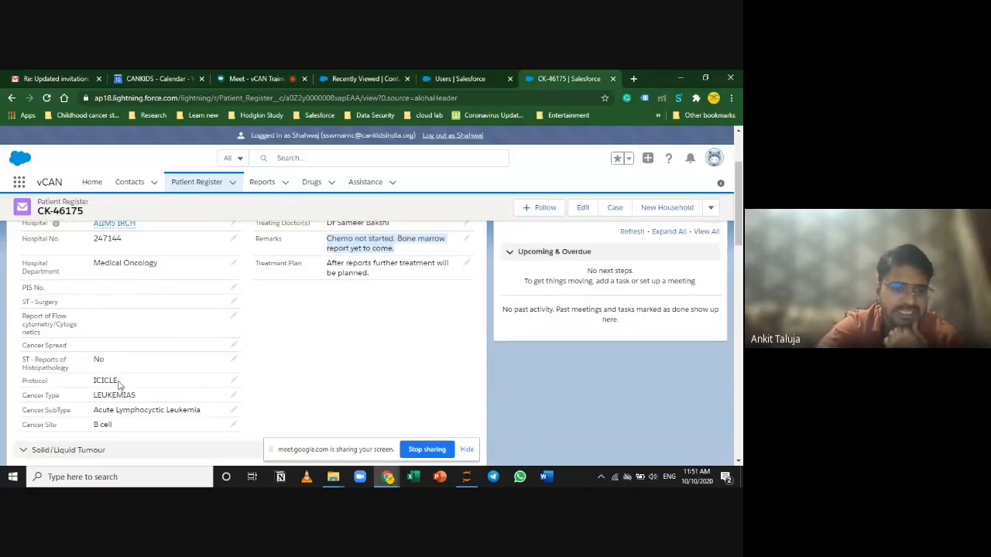
drag(121, 384, 88, 381)
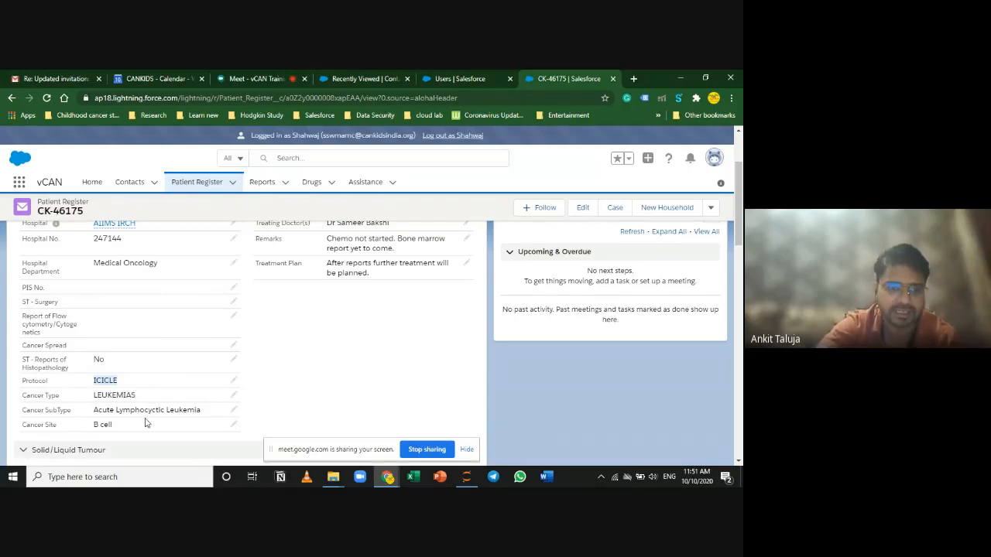
drag(118, 427, 92, 426)
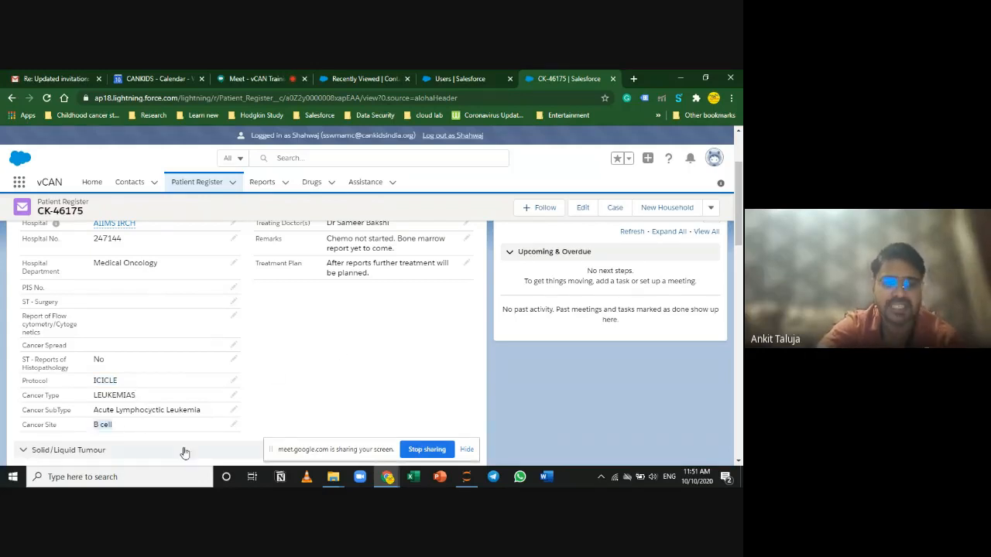
scroll(320, 360, down, 1)
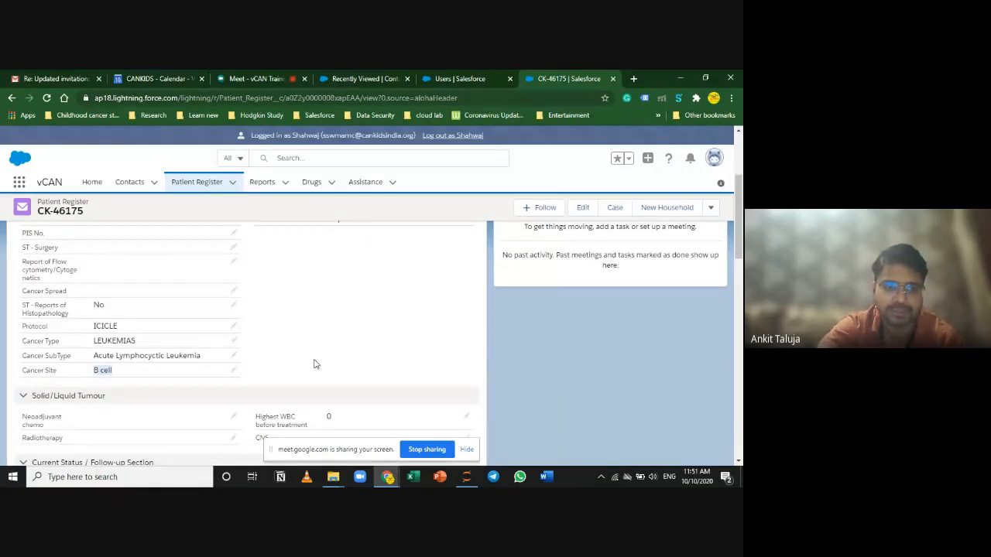
scroll(315, 364, down, 1)
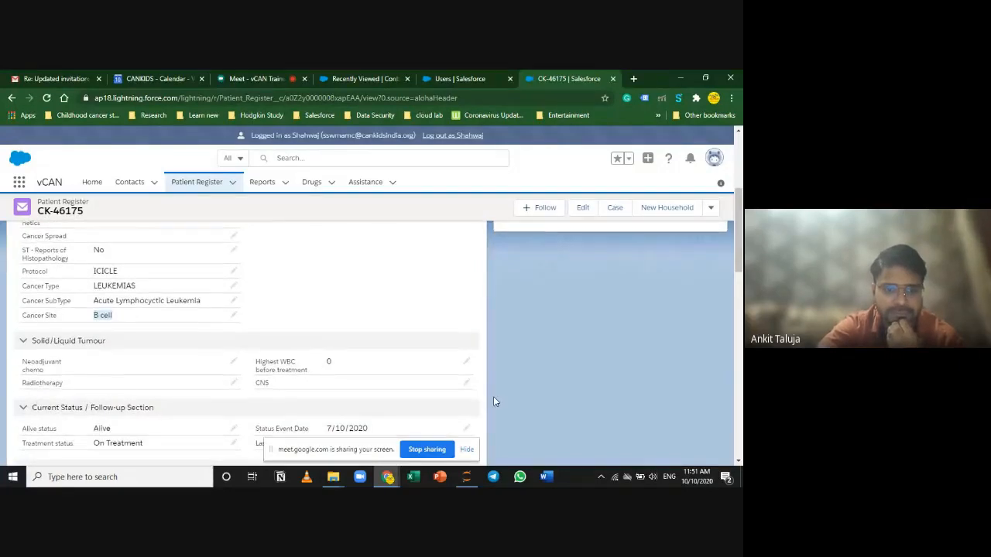
scroll(493, 396, down, 3)
scroll(323, 320, up, 2)
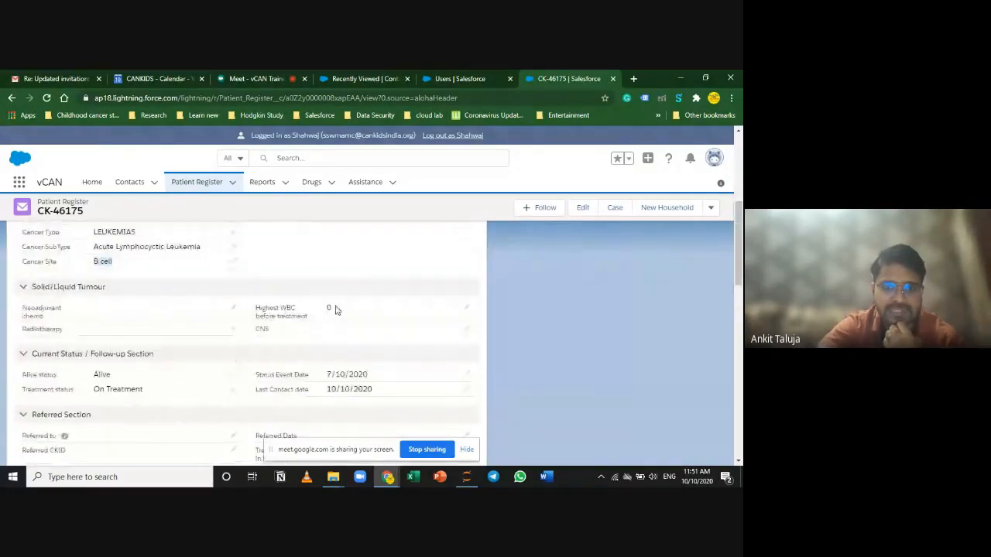
click(334, 311)
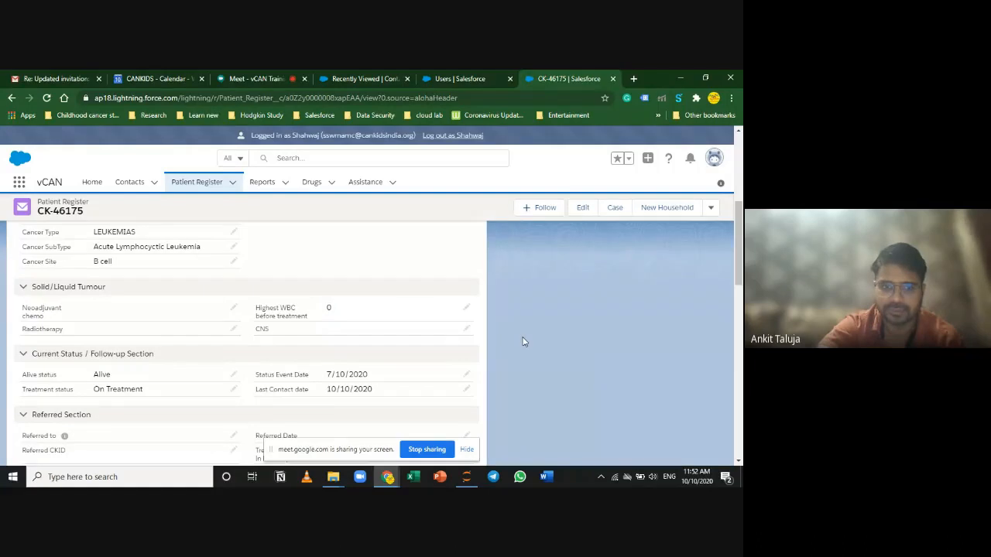
scroll(522, 341, down, 2)
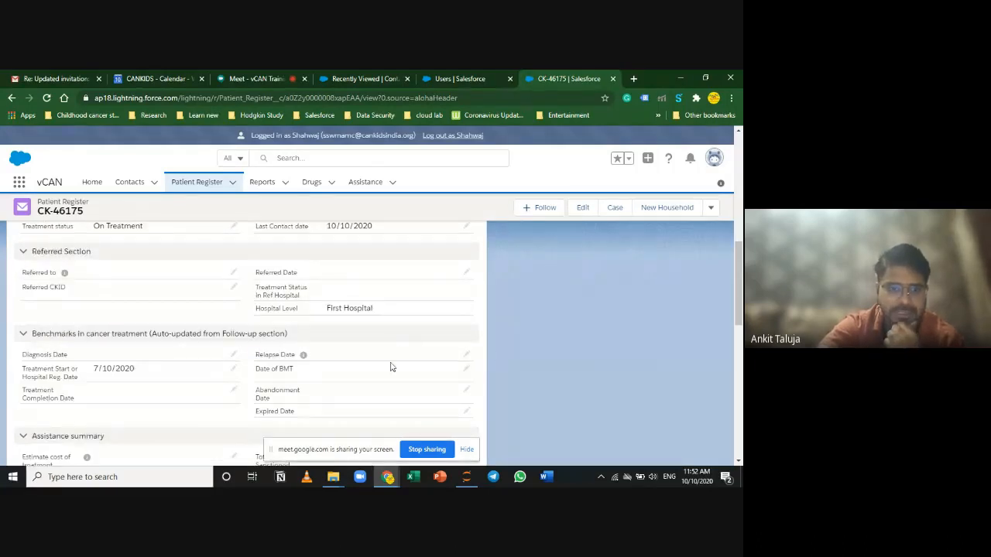
scroll(395, 350, down, 2)
scroll(388, 371, down, 1)
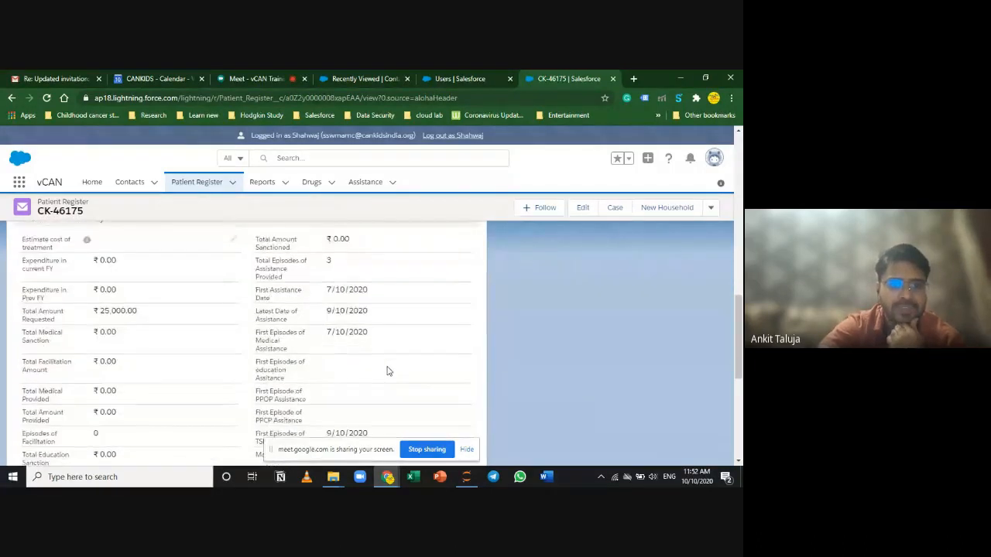
scroll(388, 371, up, 2)
scroll(388, 371, down, 1)
scroll(232, 329, down, 3)
scroll(173, 310, up, 2)
scroll(343, 361, down, 1)
scroll(343, 361, down, 3)
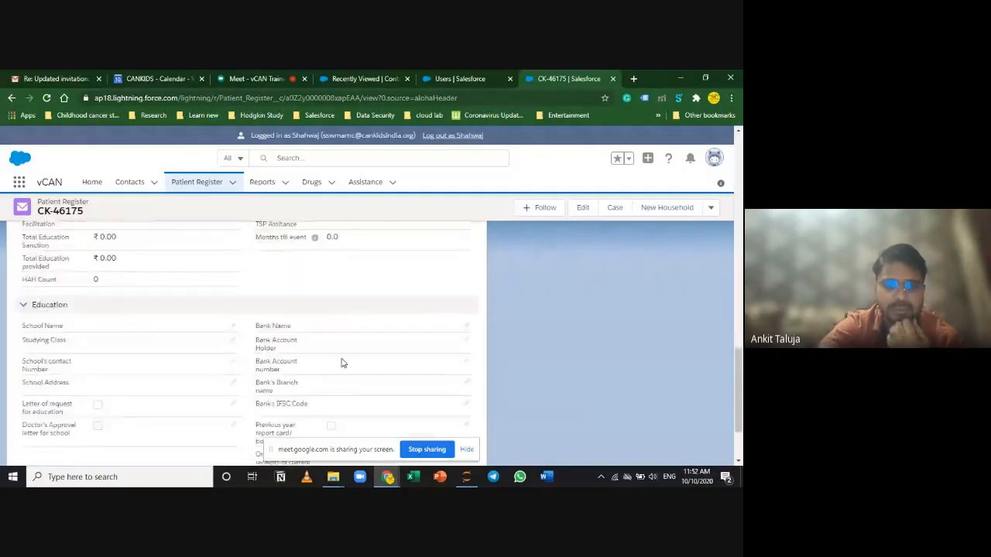
scroll(347, 364, up, 10)
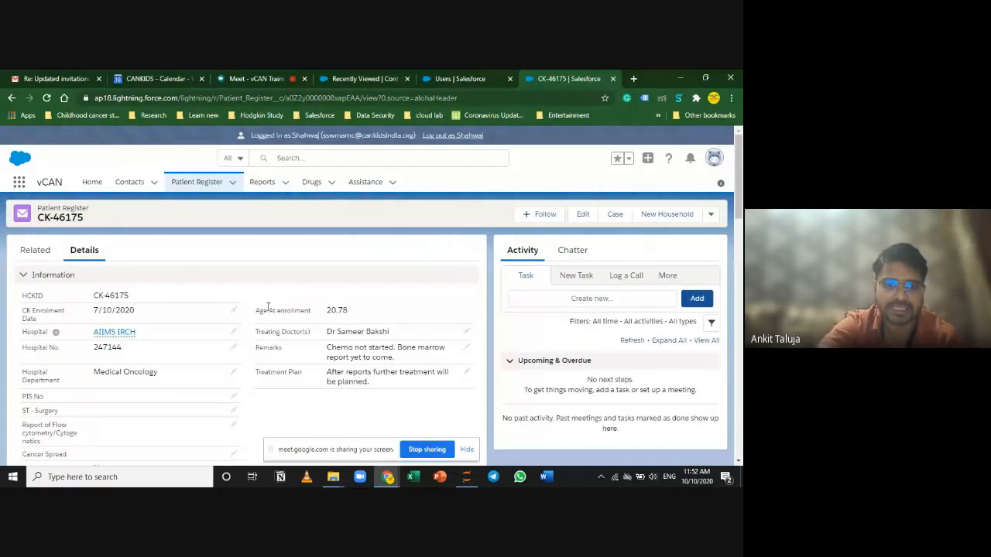
scroll(283, 390, down, 4)
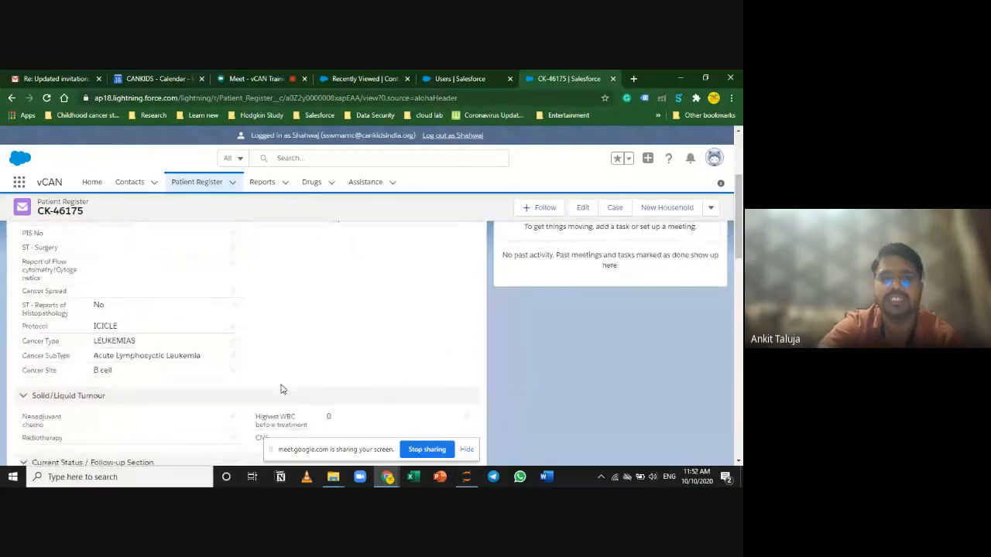
click(255, 78)
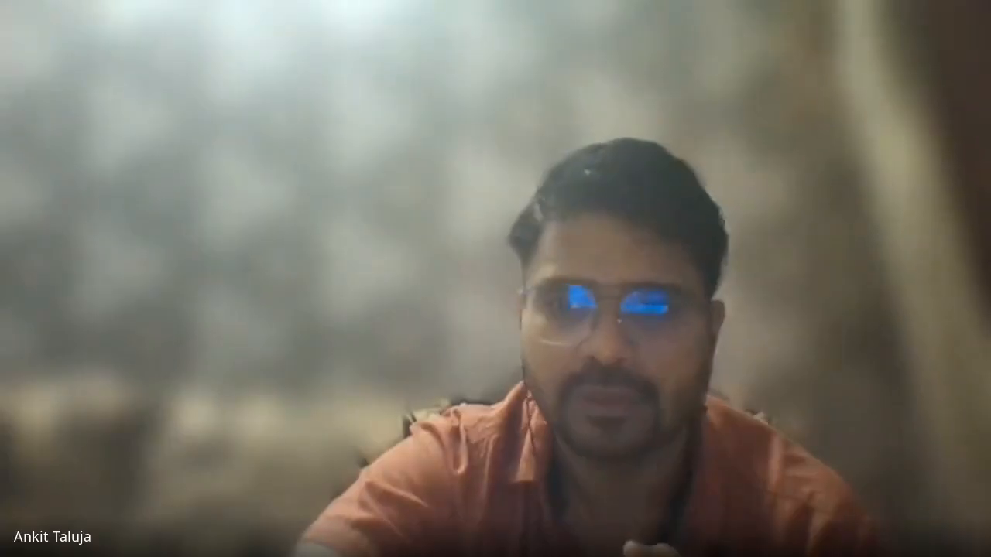
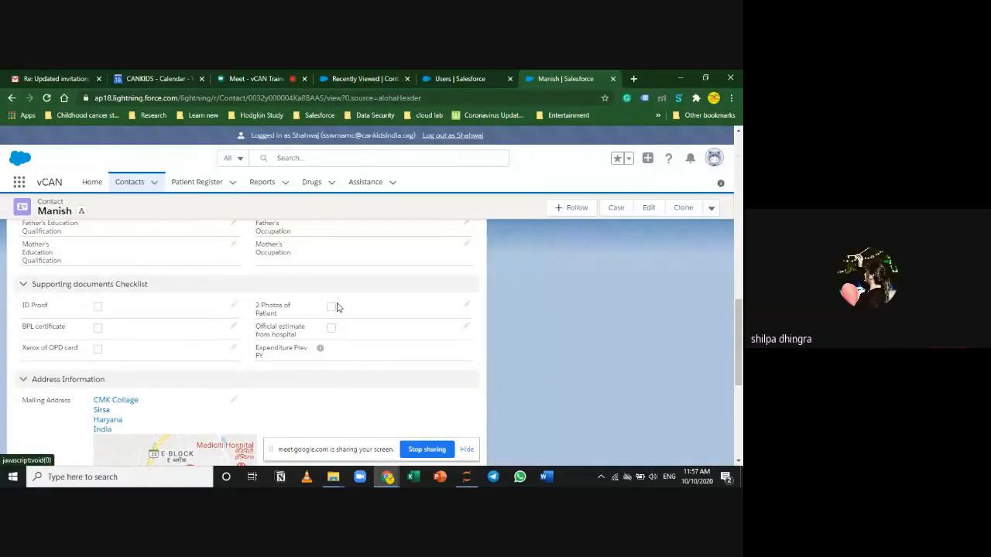
Step: Scroll the contact record back up to the Details tab's Picture section
scroll(345, 363, up, 10)
scroll(338, 365, down, 3)
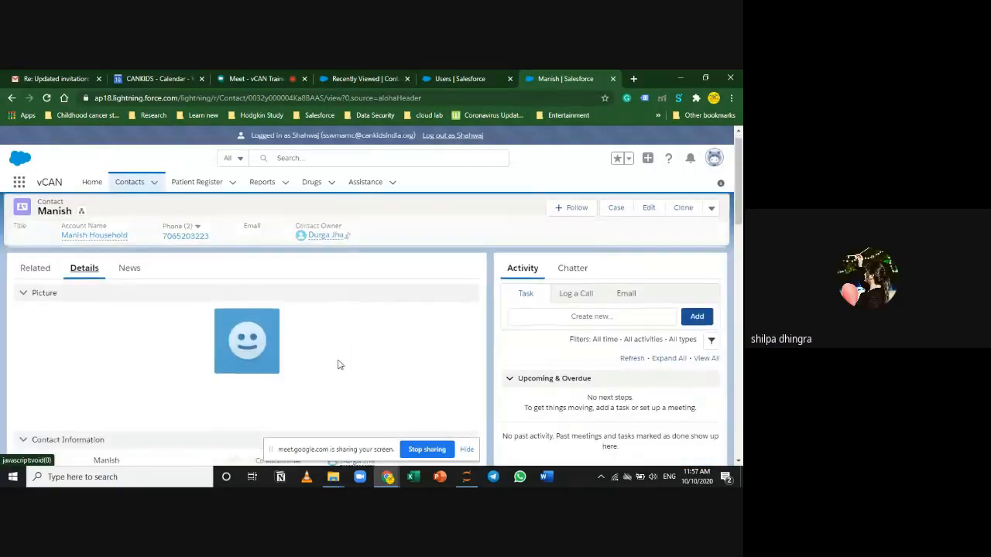
scroll(304, 364, up, 1)
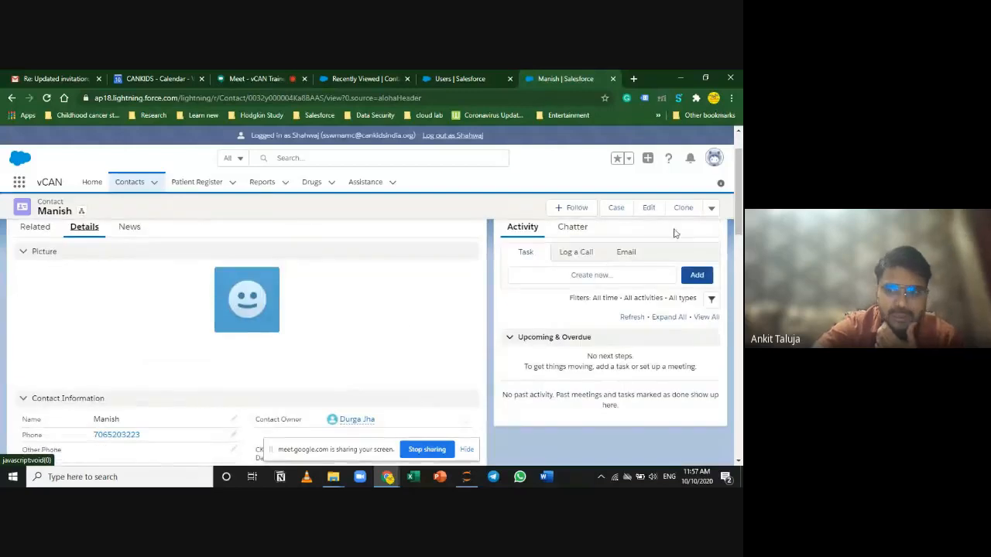
Step: Upload IMG-20190910-WA0000.jpg from Pictures > Photos as the contact's picture
click(711, 208)
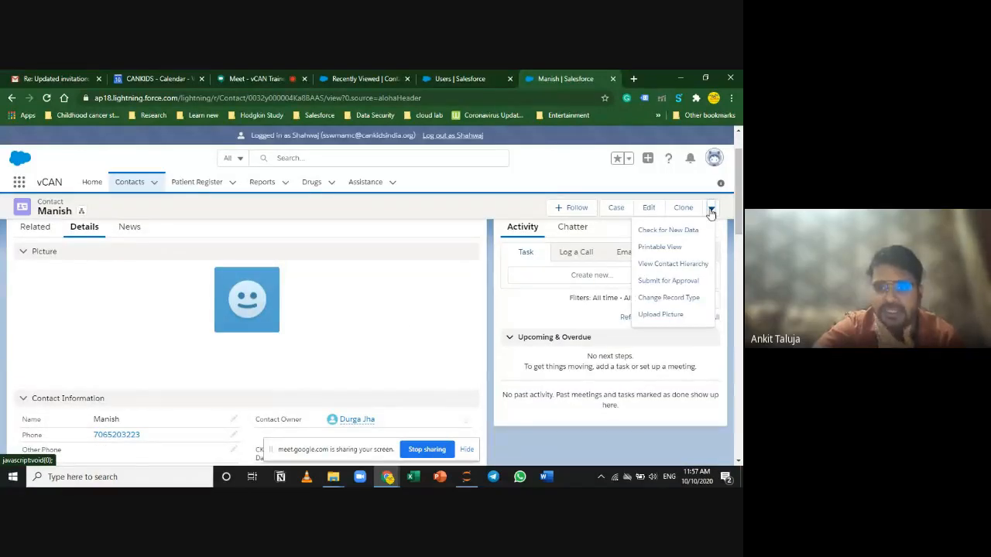
click(685, 320)
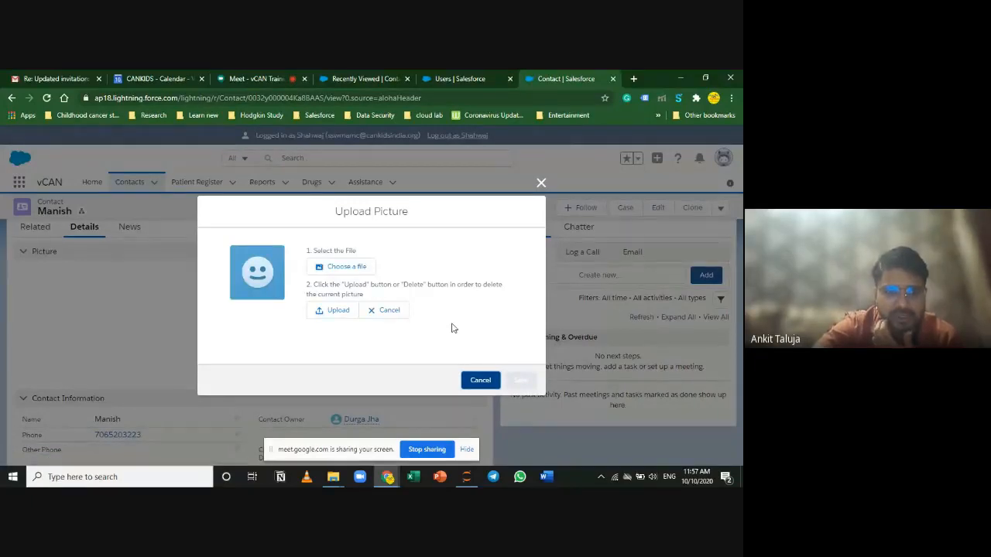
click(361, 269)
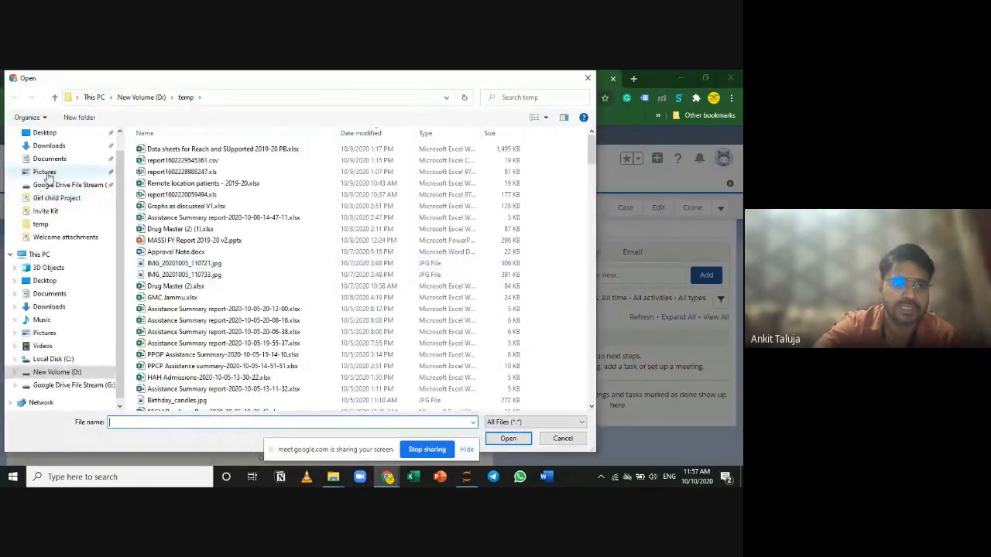
click(46, 173)
double_click(226, 187)
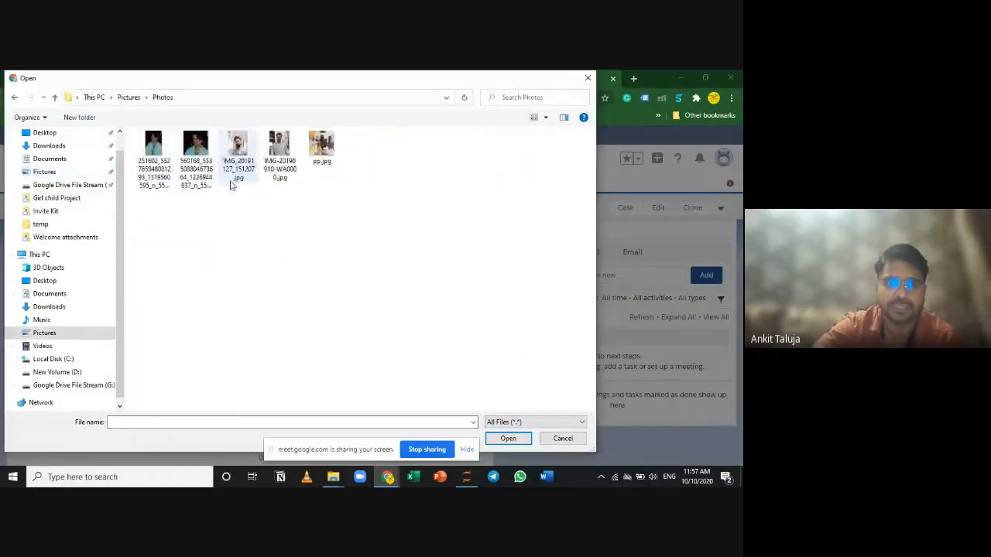
click(279, 155)
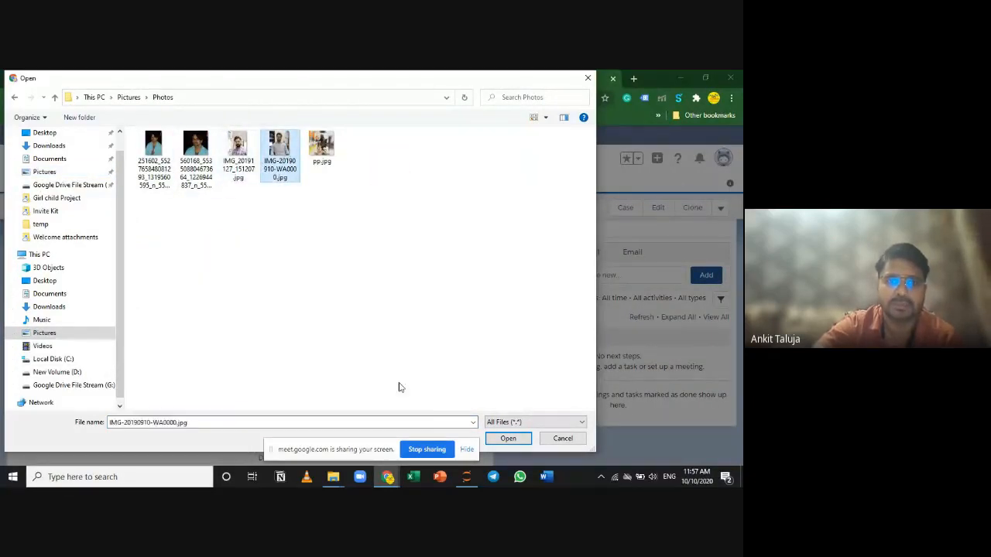
click(509, 438)
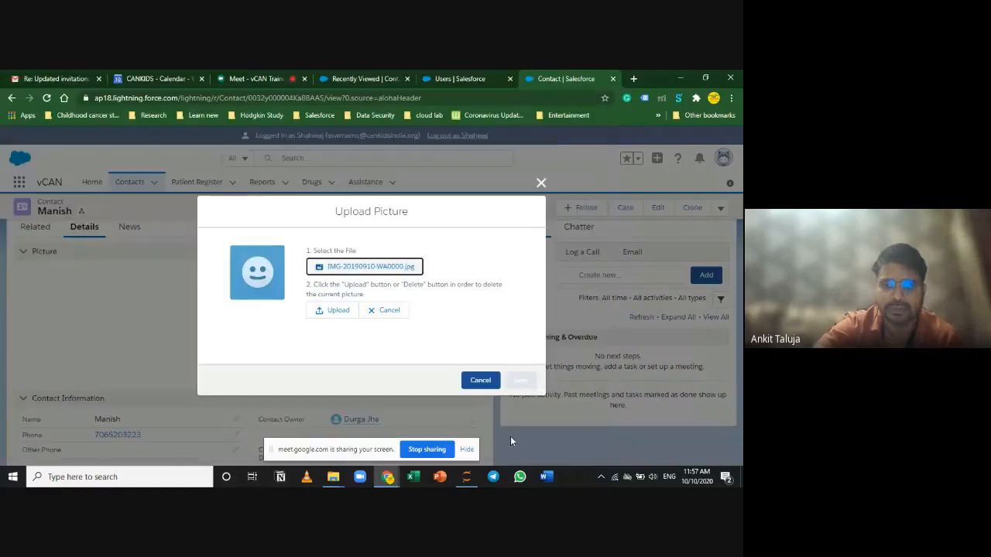
click(333, 311)
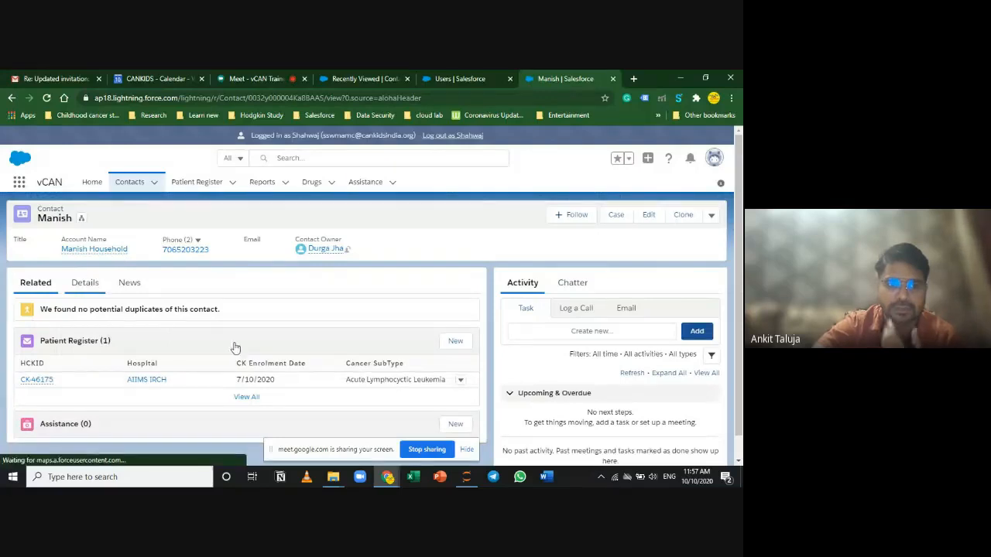
Step: Scroll the record to check the newly uploaded photo
scroll(310, 364, down, 3)
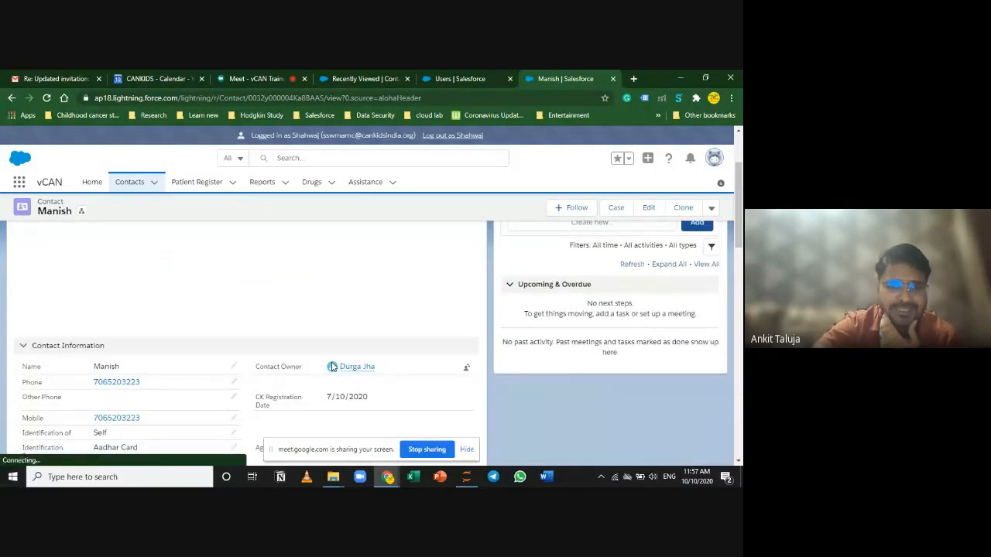
scroll(332, 367, up, 1)
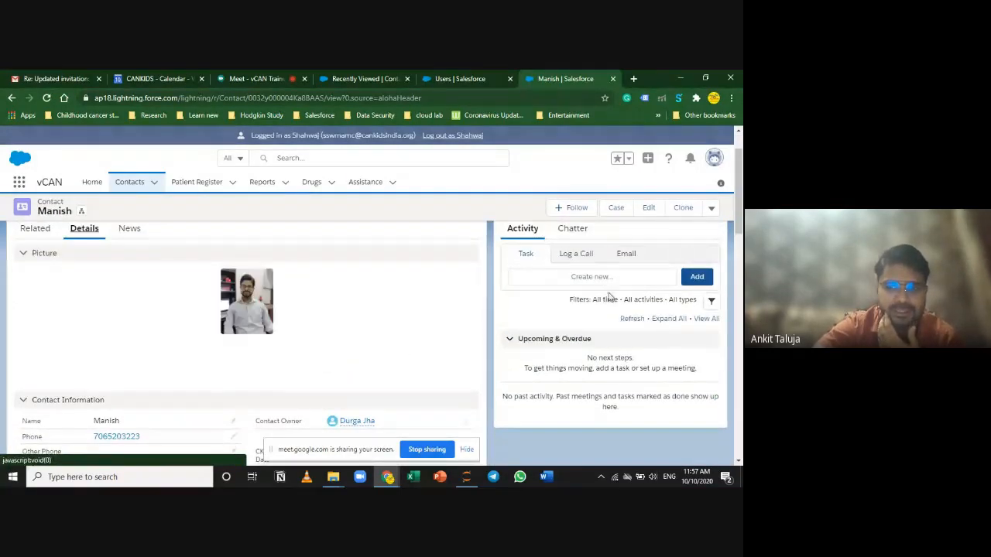
click(711, 208)
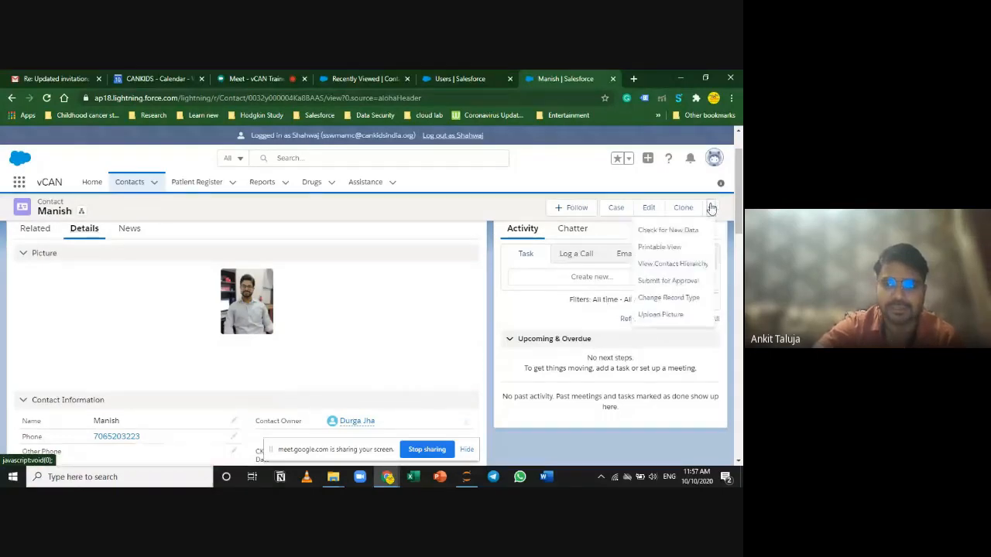
Step: Delete the uploaded photo from the contact's picture and confirm the deletion
click(656, 317)
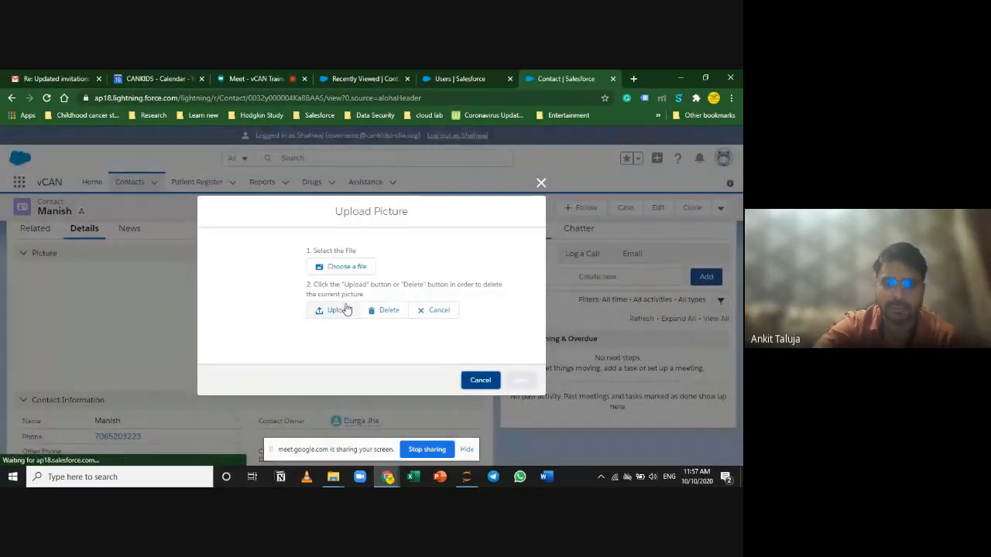
click(389, 311)
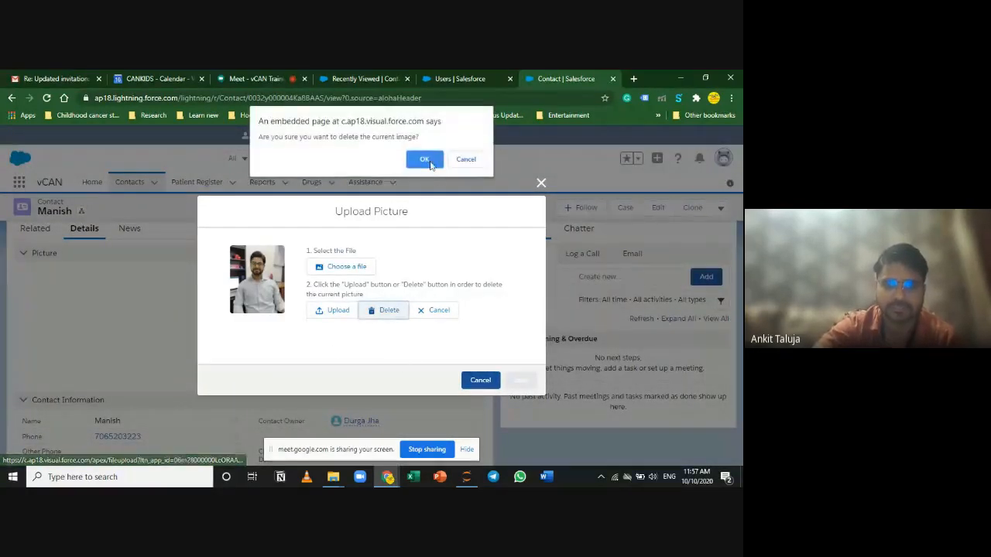
key(Return)
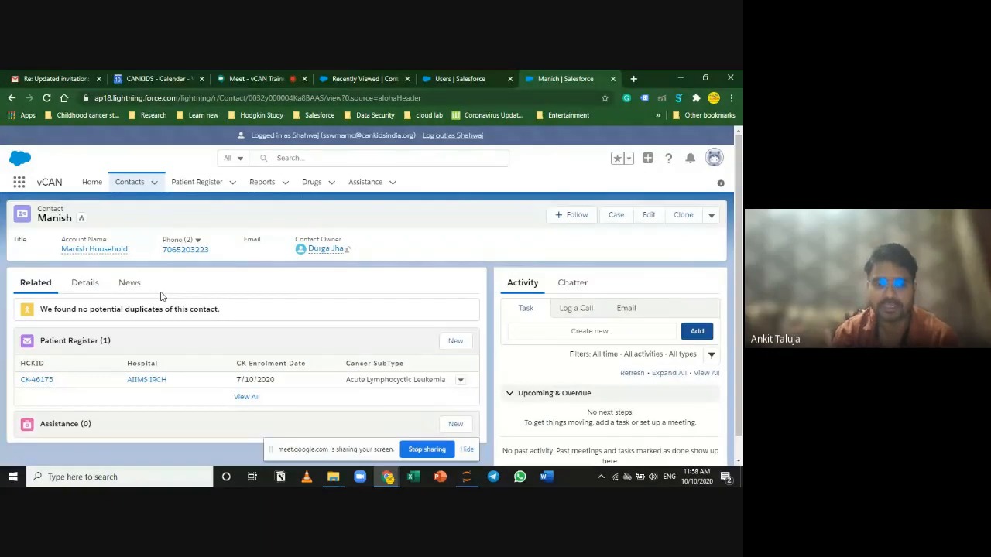
Step: Check that the Details tab's Picture section shows the default placeholder again
click(82, 284)
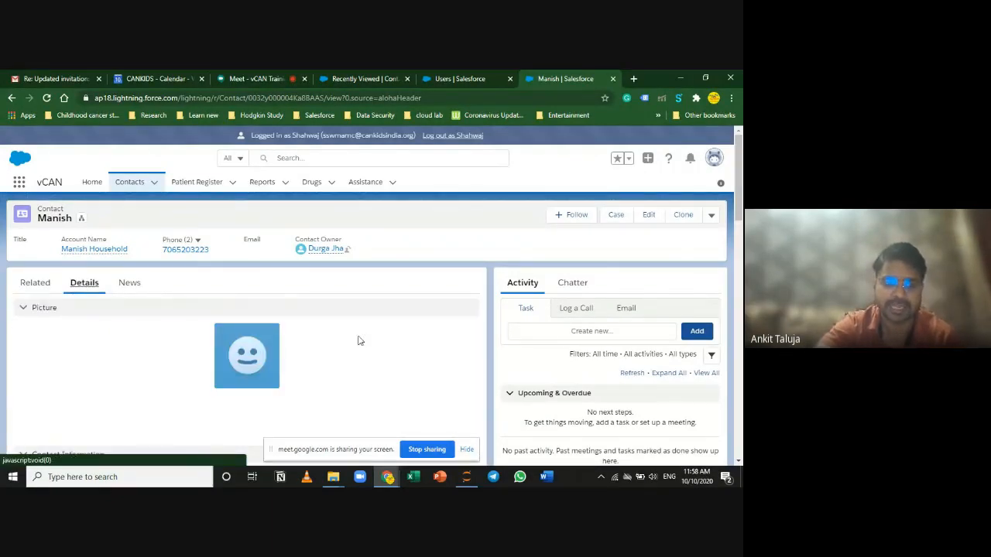
scroll(418, 363, down, 3)
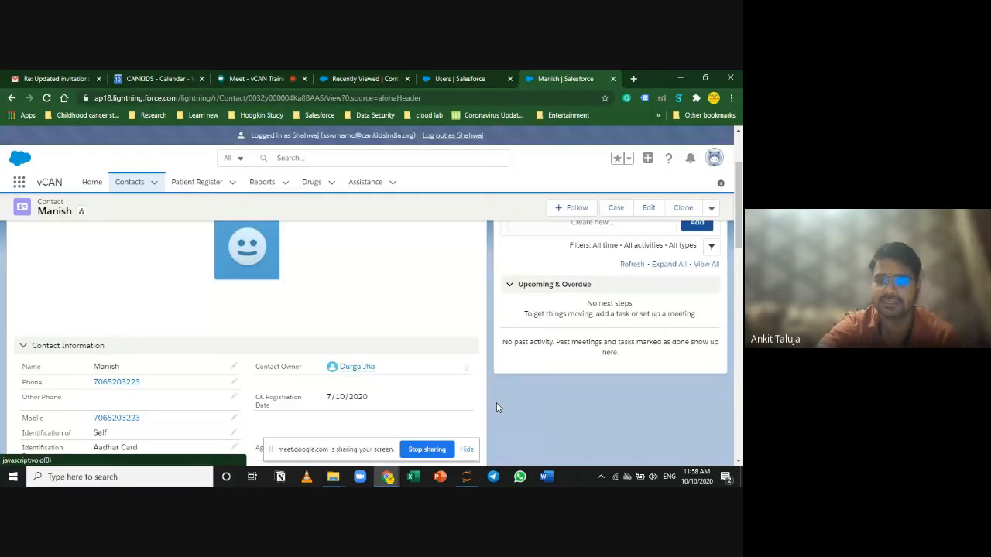
scroll(482, 375, up, 3)
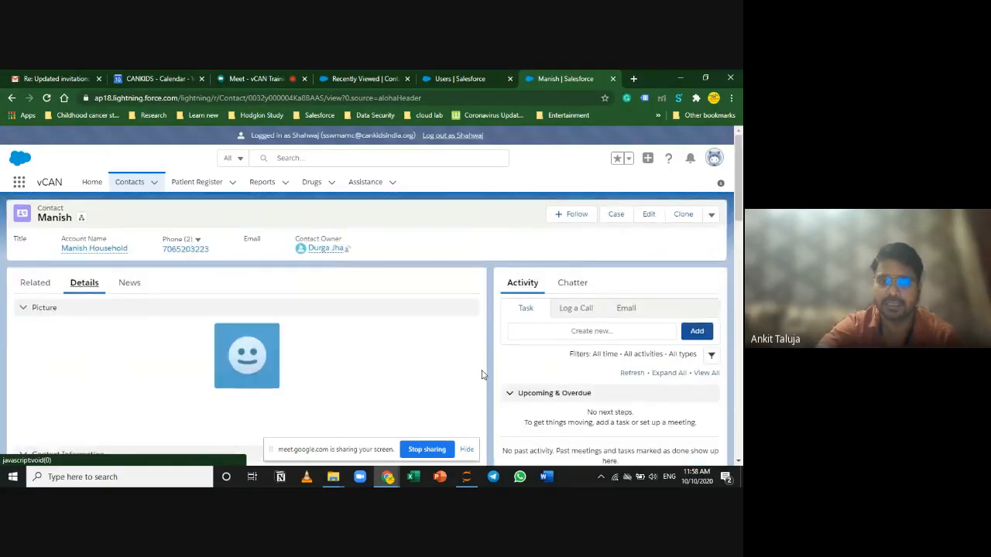
scroll(481, 375, down, 2)
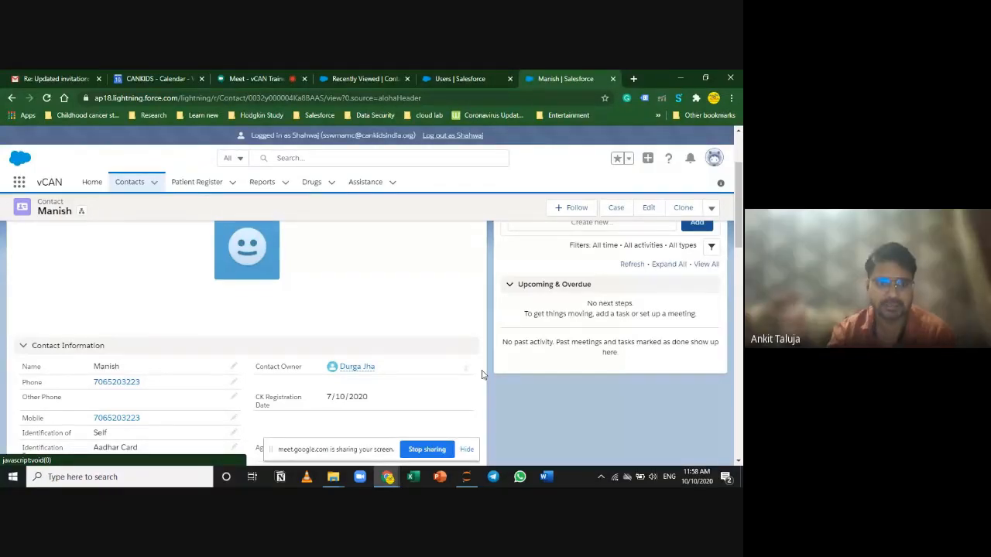
scroll(484, 372, up, 3)
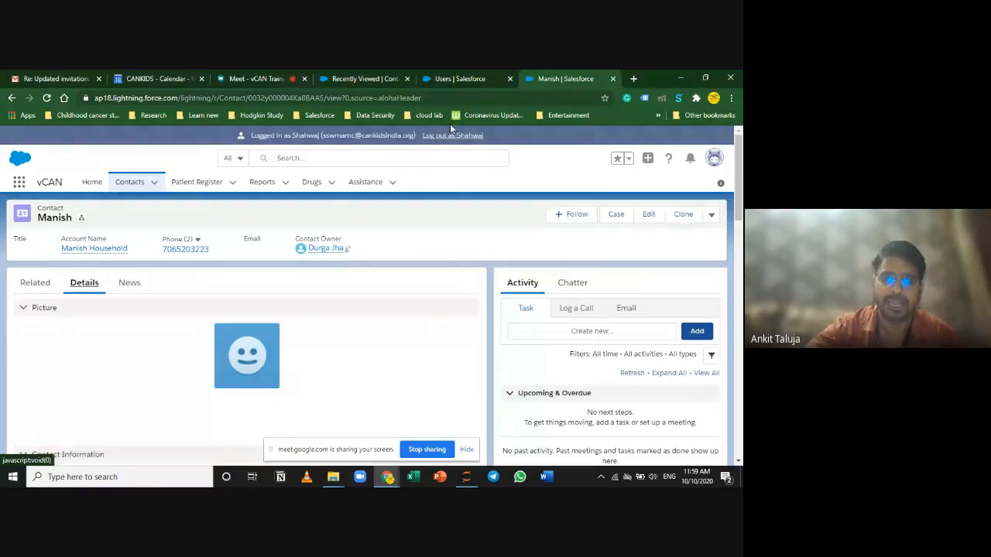
Step: Cycle through the Meet, contact and Recently Viewed tabs, ending on the Setup Users list
click(259, 78)
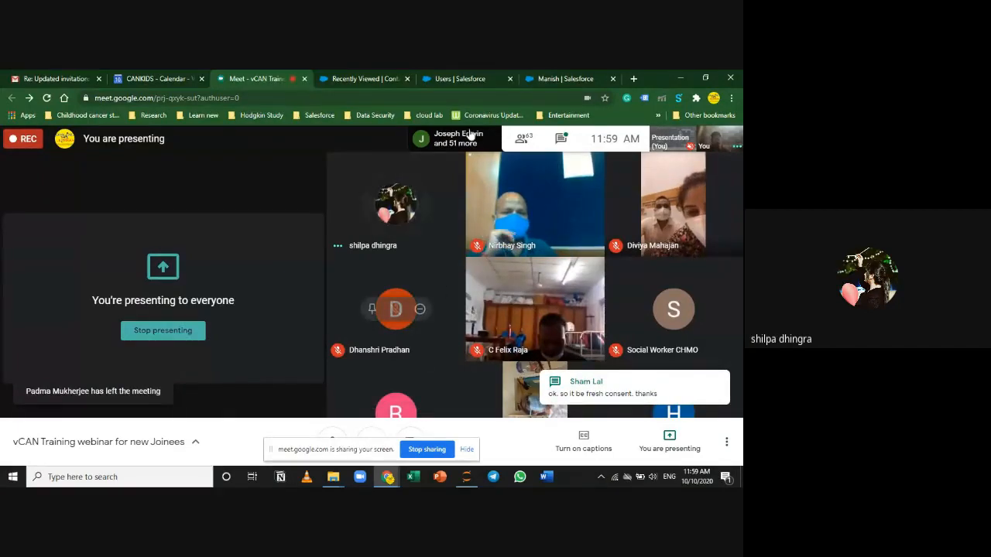
click(459, 79)
click(577, 76)
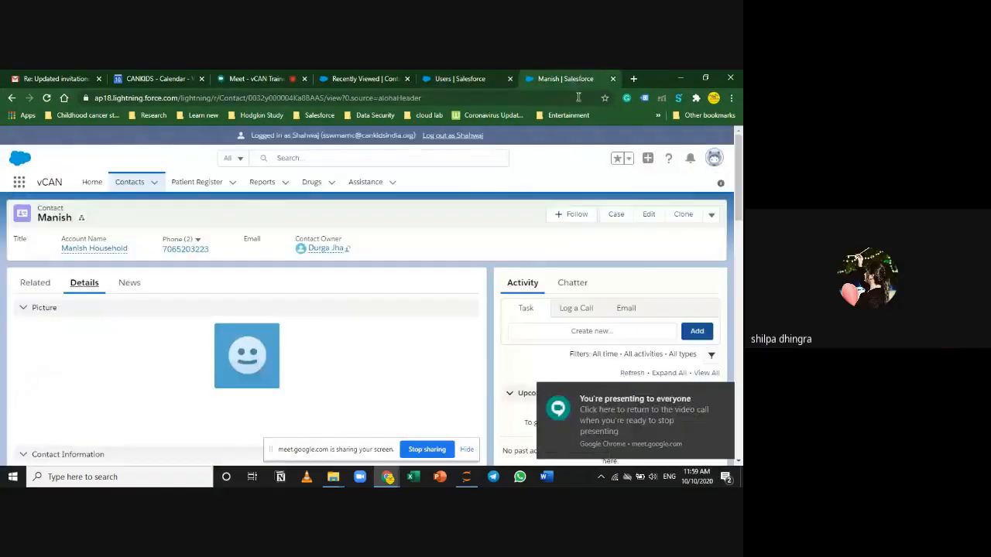
scroll(373, 320, down, 3)
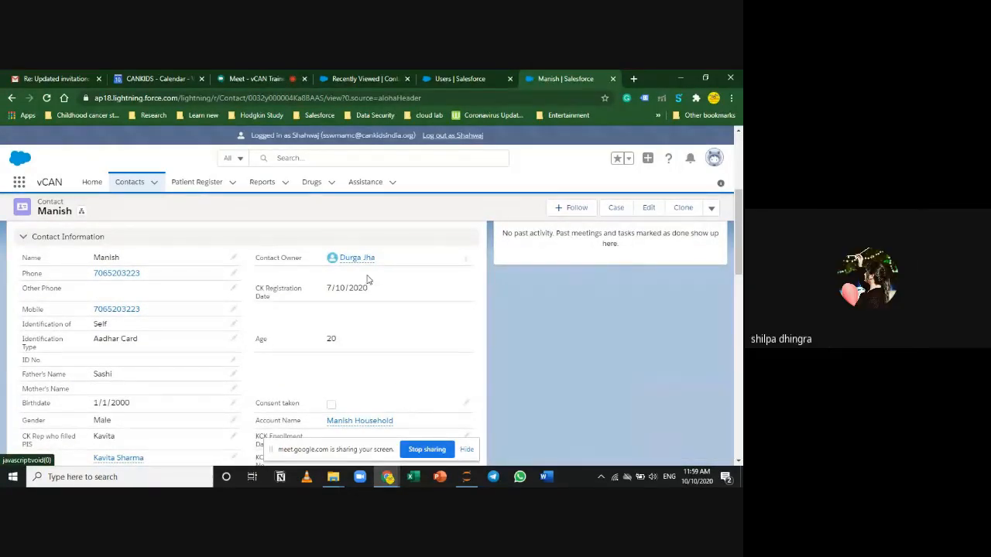
scroll(405, 330, up, 5)
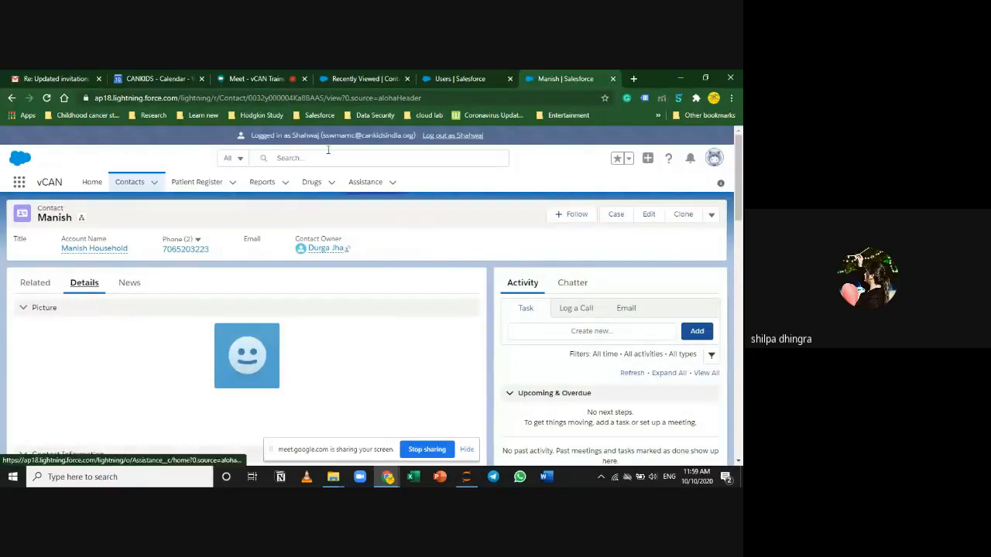
click(268, 78)
click(364, 78)
click(459, 79)
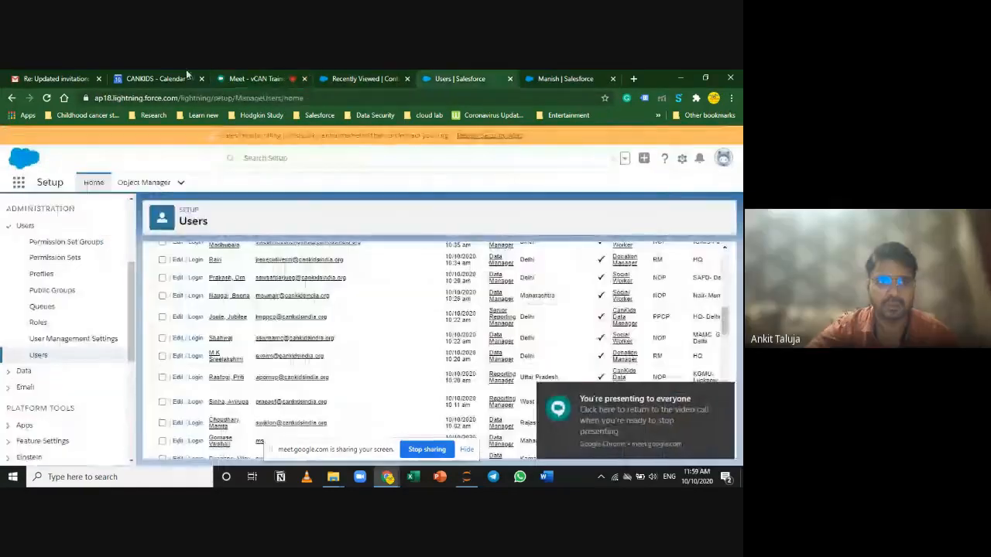
Step: Highlight the Multiple hospital registrations and YANA PSG association agenda items, then return to Salesforce
click(185, 78)
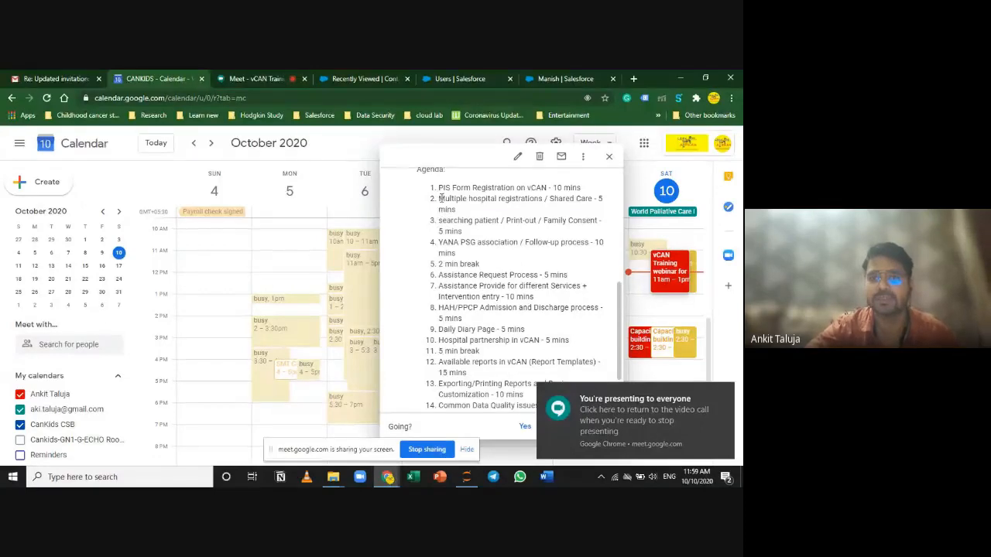
drag(440, 198, 458, 210)
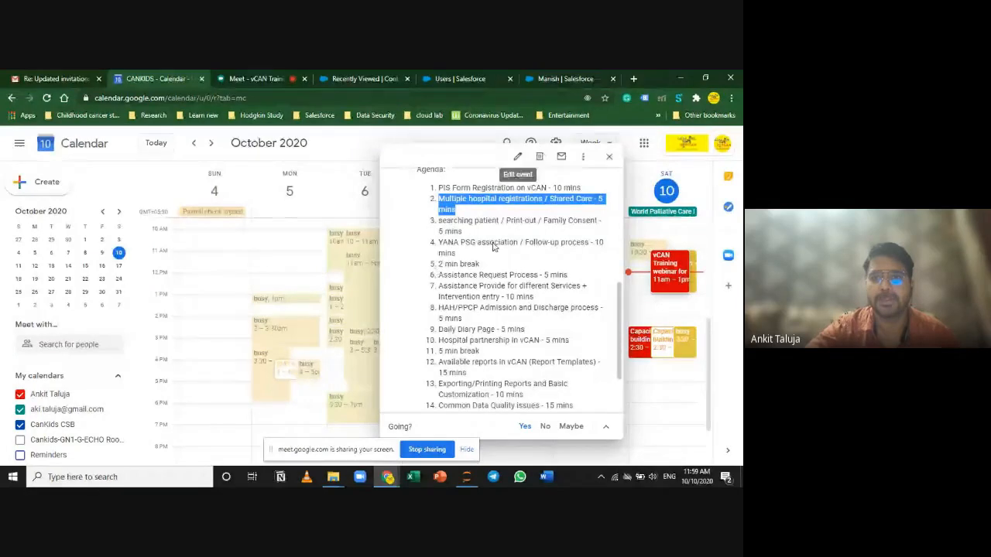
click(464, 242)
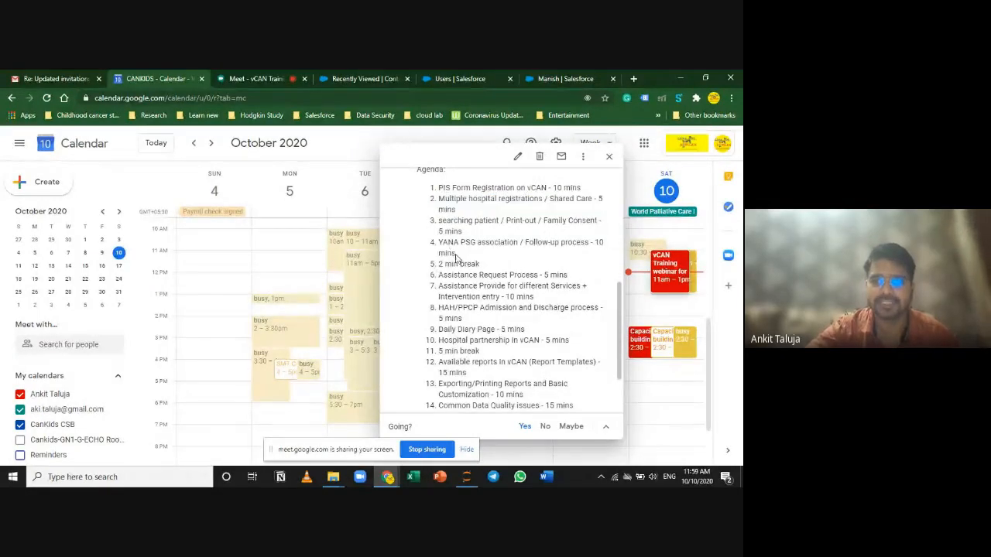
triple_click(450, 254)
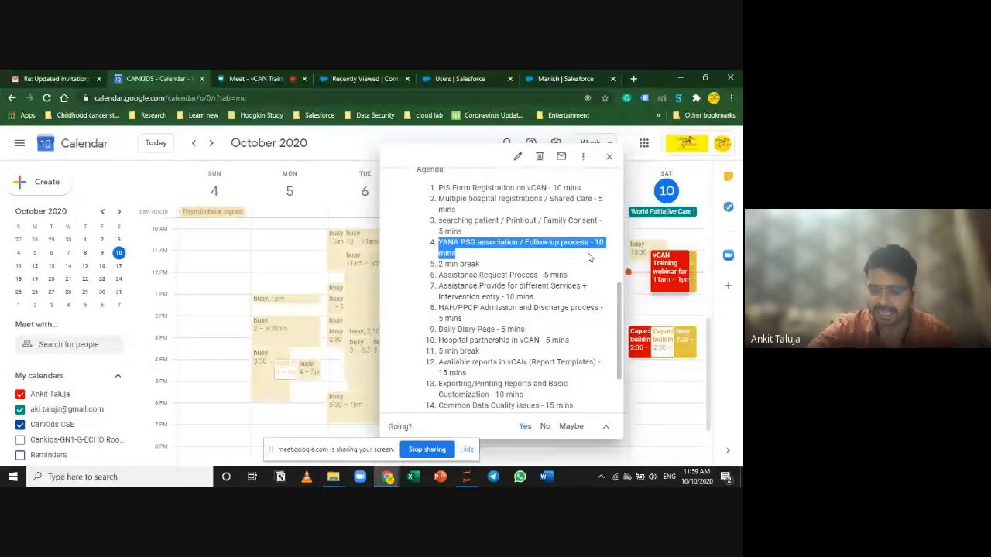
click(455, 222)
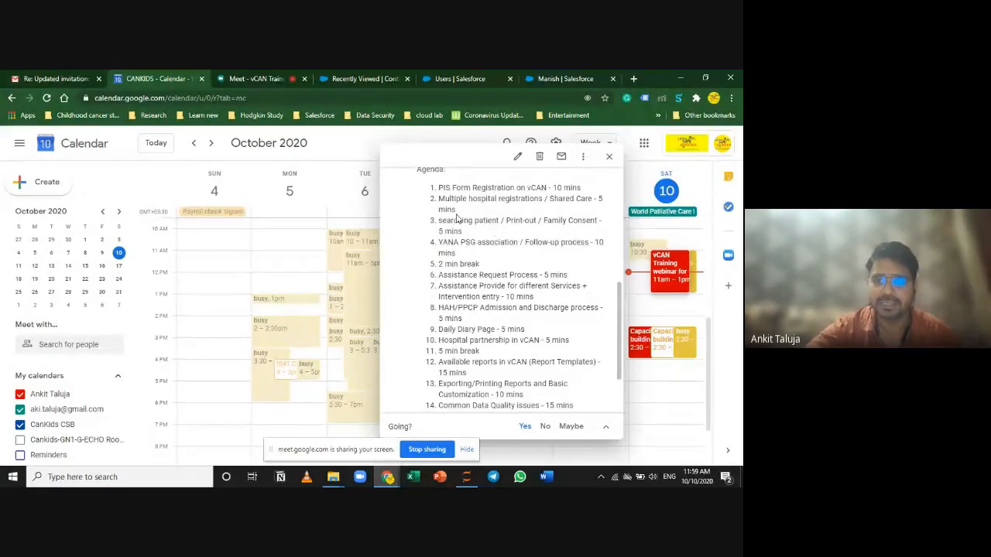
drag(440, 199, 457, 210)
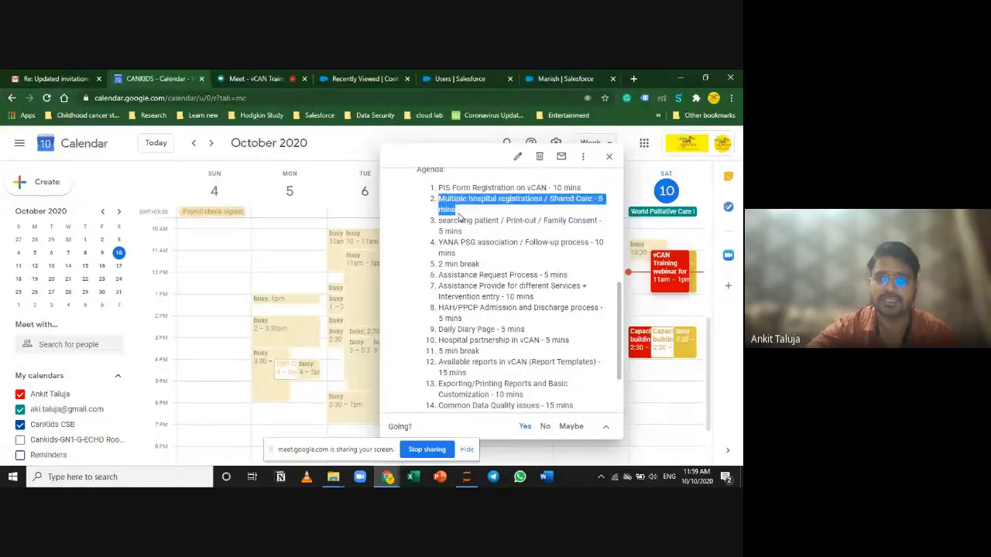
click(534, 73)
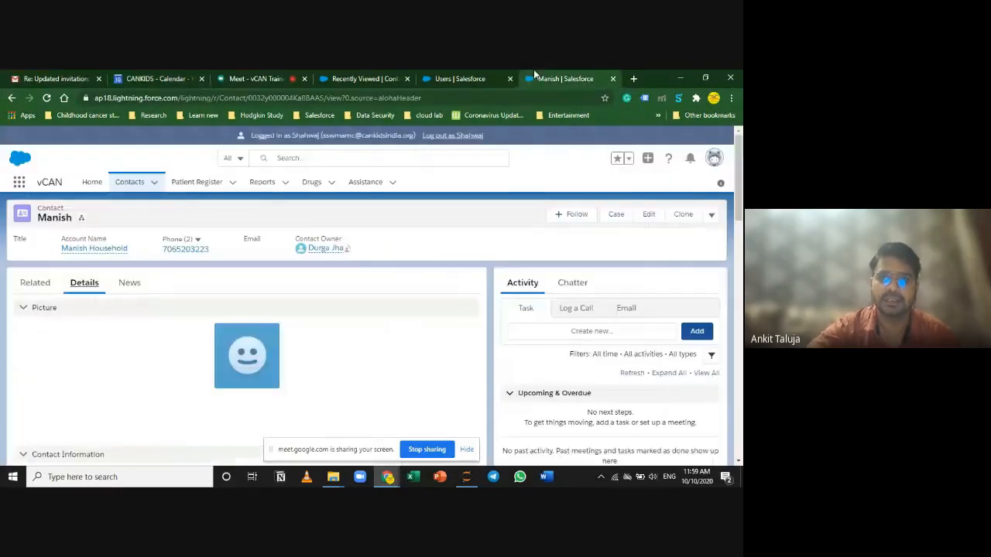
Step: Search for the other contact by name, open their record with two Patient Register entries, then return to Meet
scroll(77, 356, down, 5)
scroll(95, 372, down, 6)
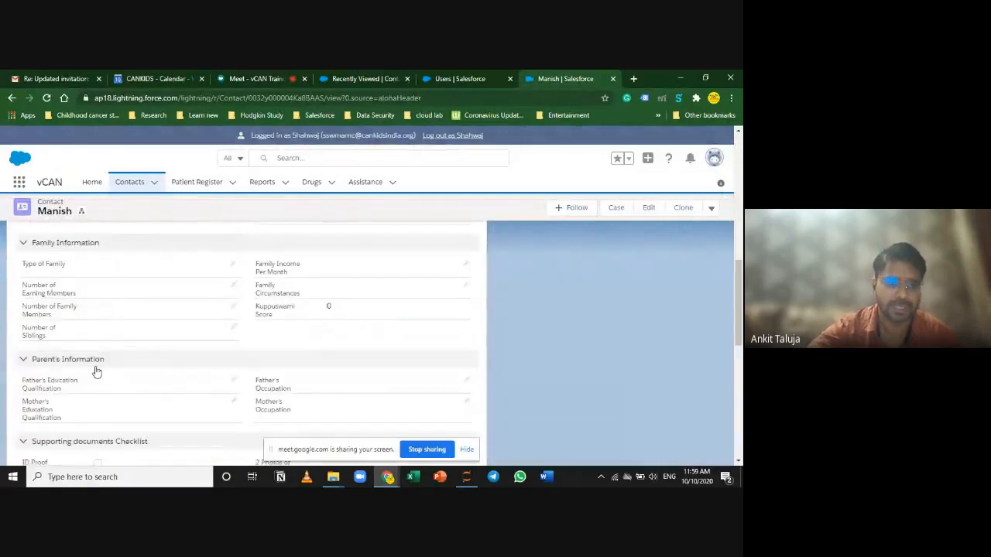
scroll(155, 376, up, 12)
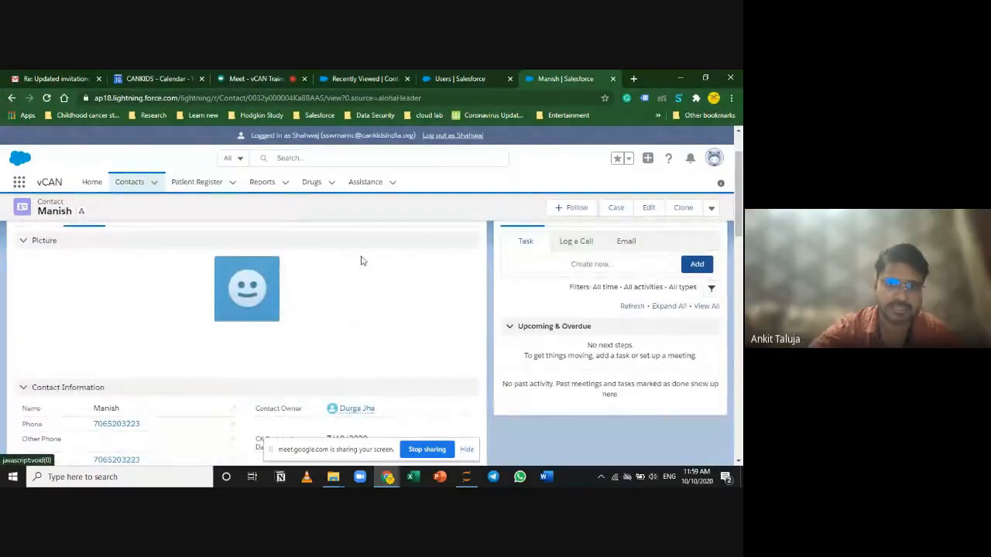
click(319, 159)
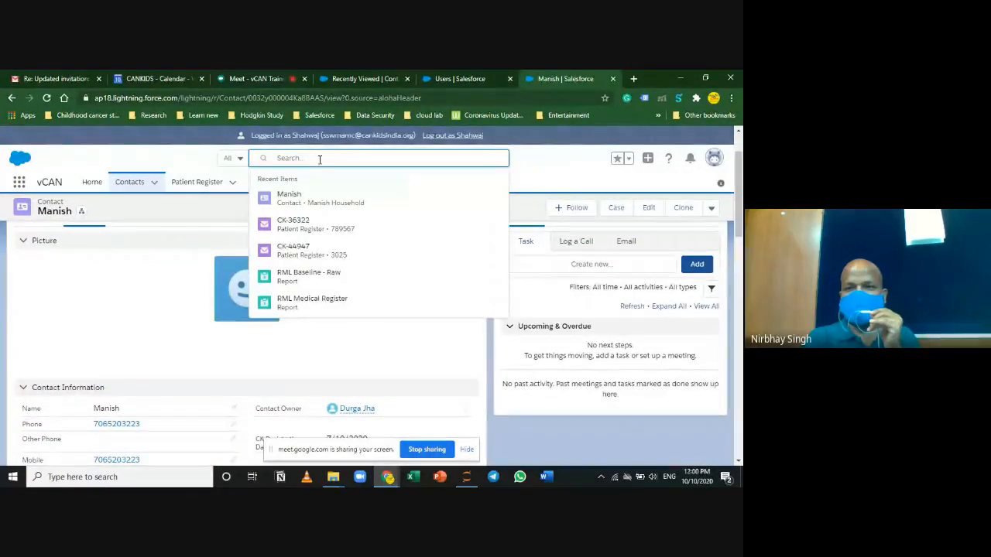
text(anmol)
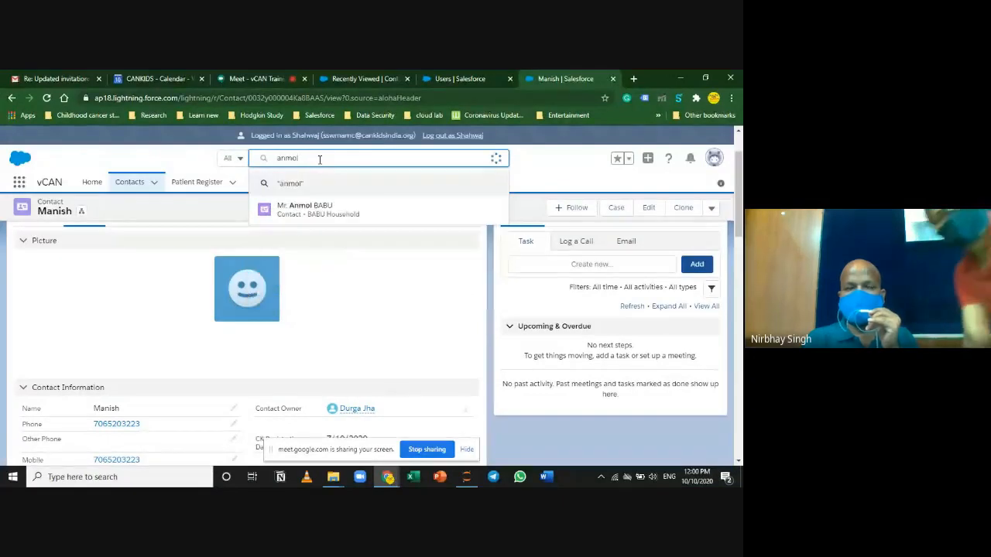
click(418, 213)
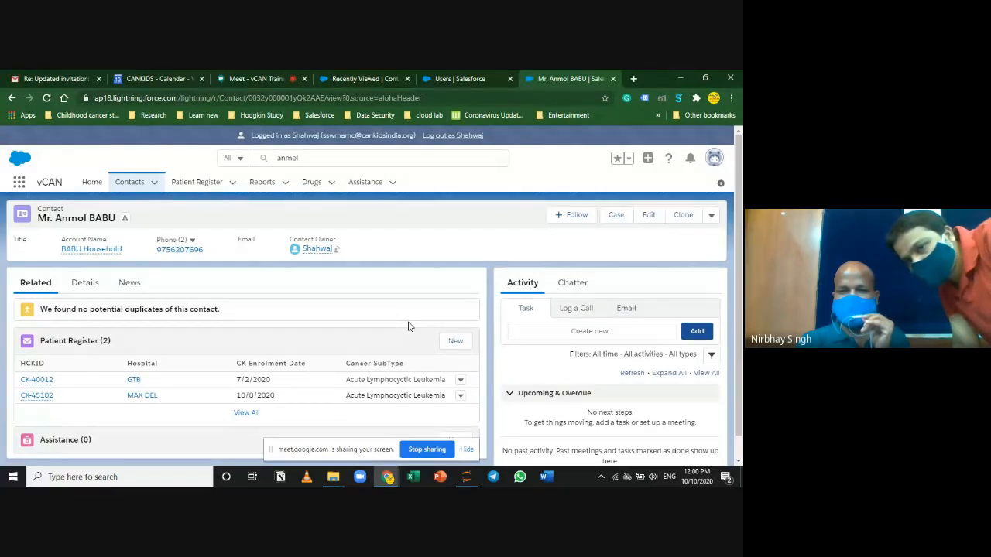
click(247, 71)
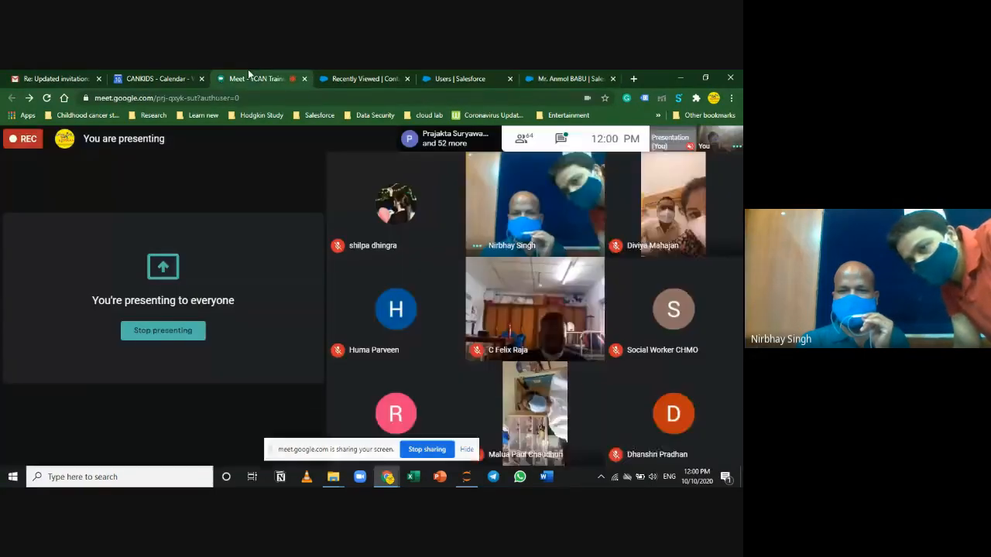
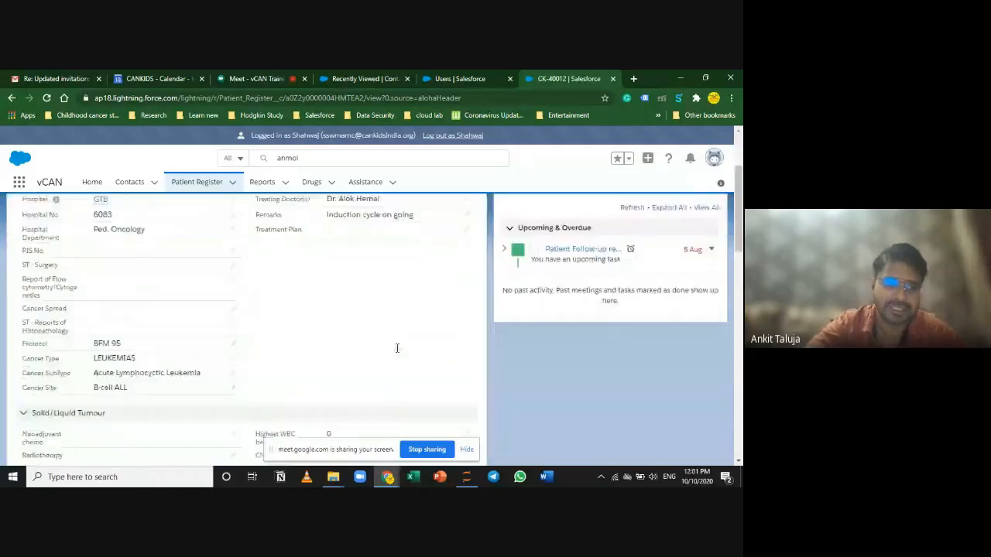
scroll(396, 353, up, 10)
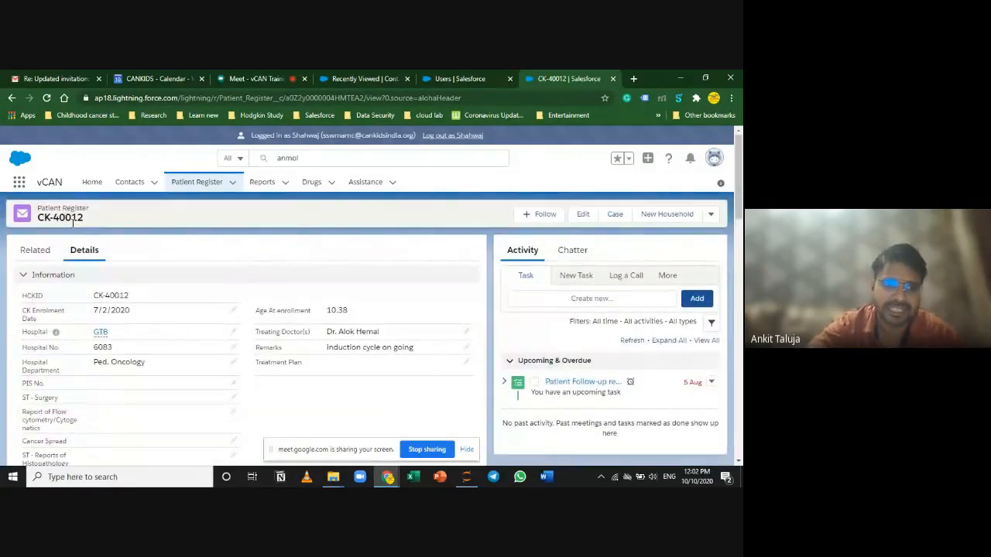
drag(74, 222, 39, 222)
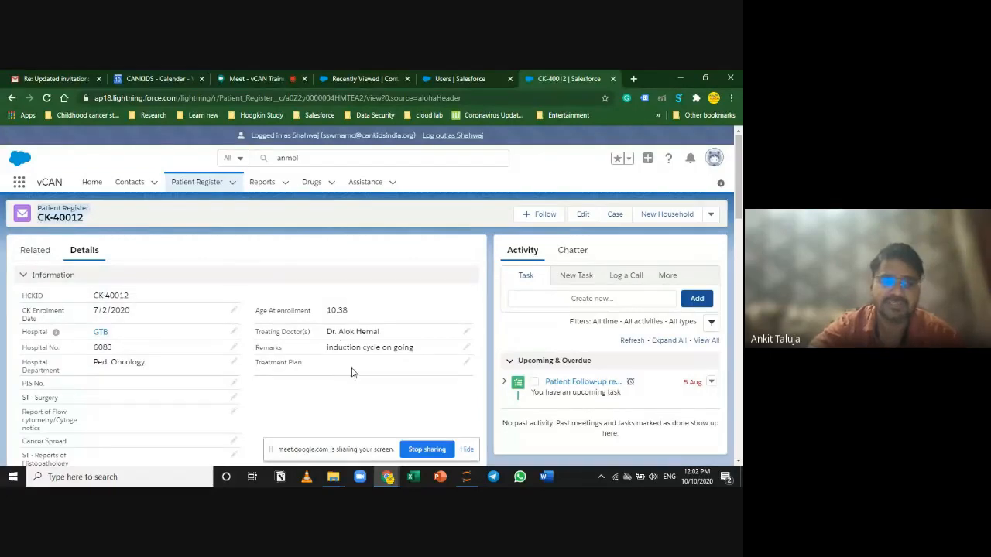
click(380, 413)
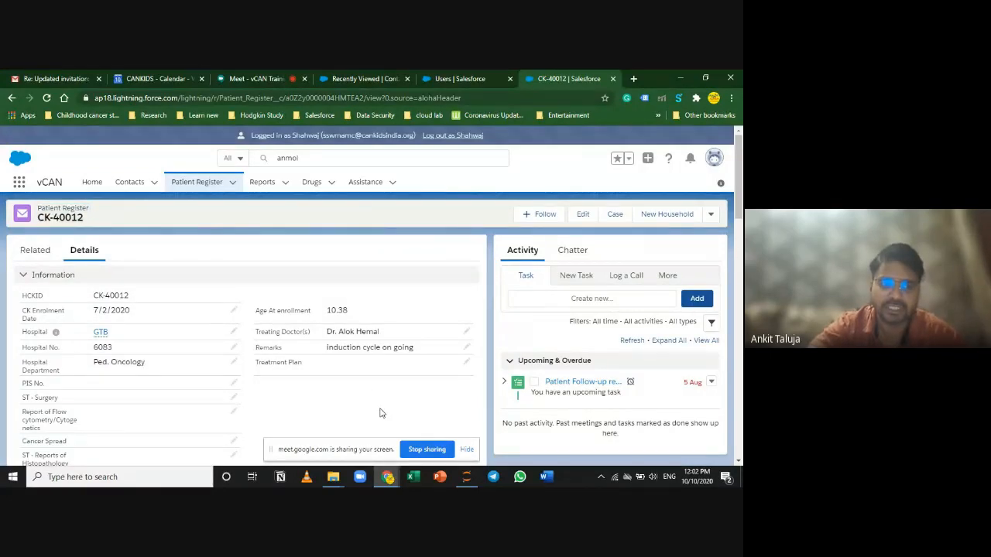
scroll(300, 399, down, 1)
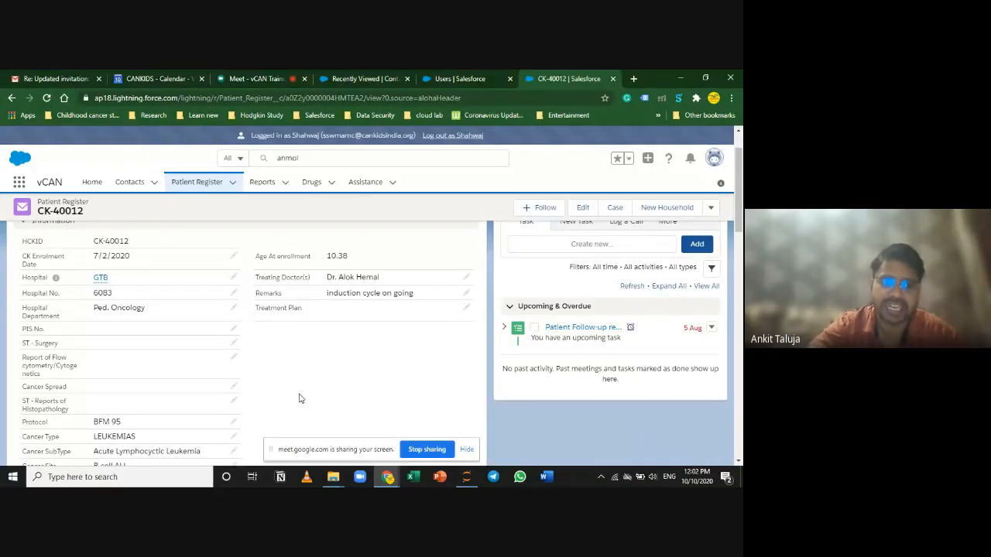
scroll(293, 392, up, 1)
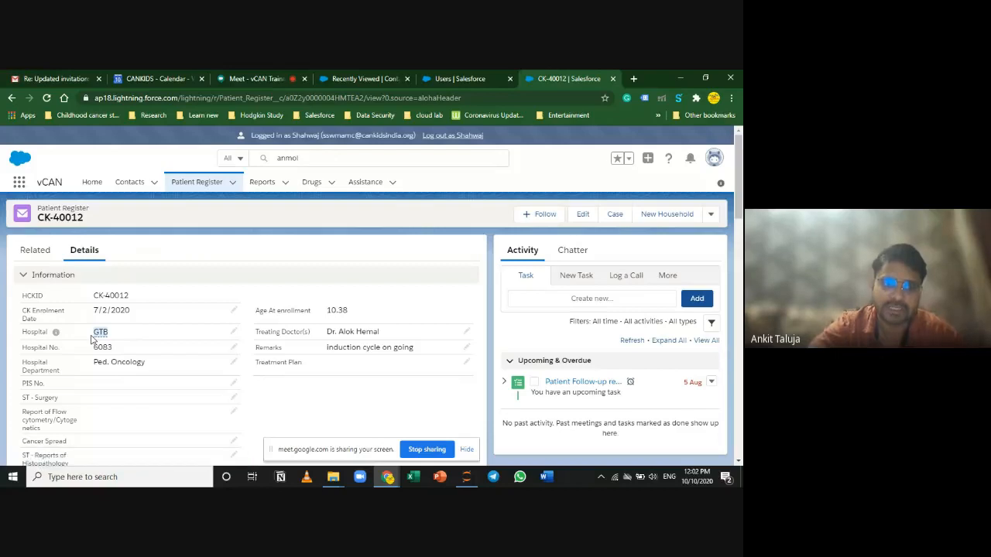
drag(94, 221, 35, 220)
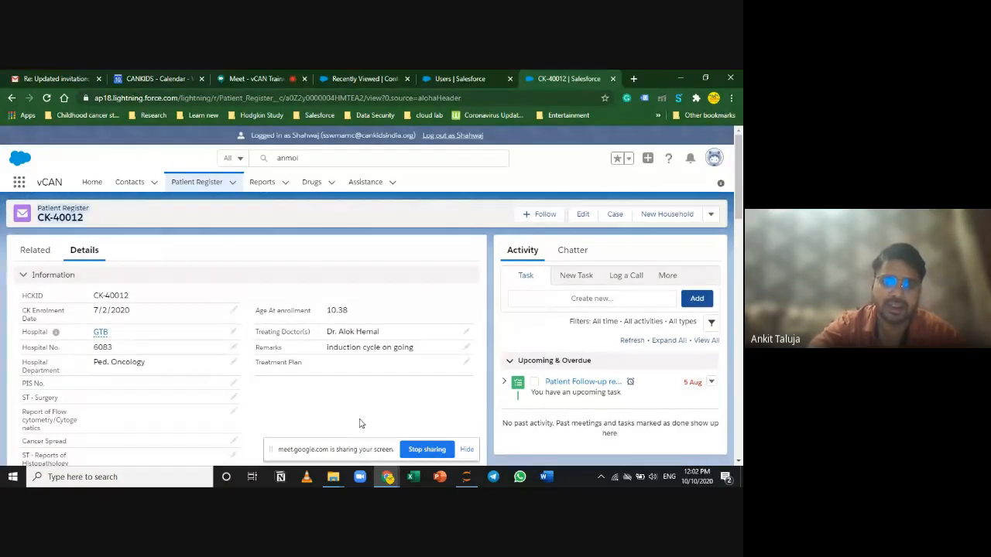
Step: Scroll the details down to System Information and follow the Patient link to the contact
scroll(359, 424, down, 5)
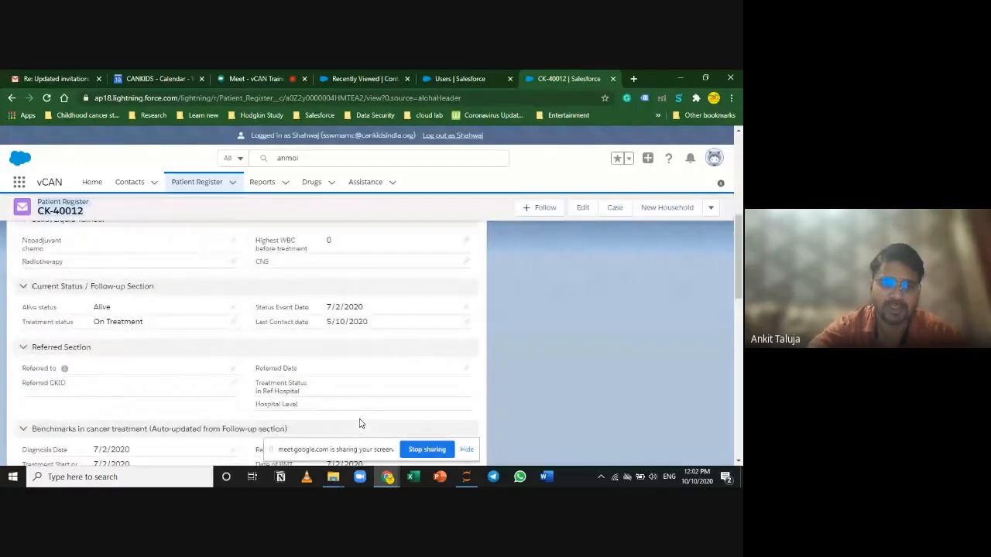
scroll(358, 419, up, 5)
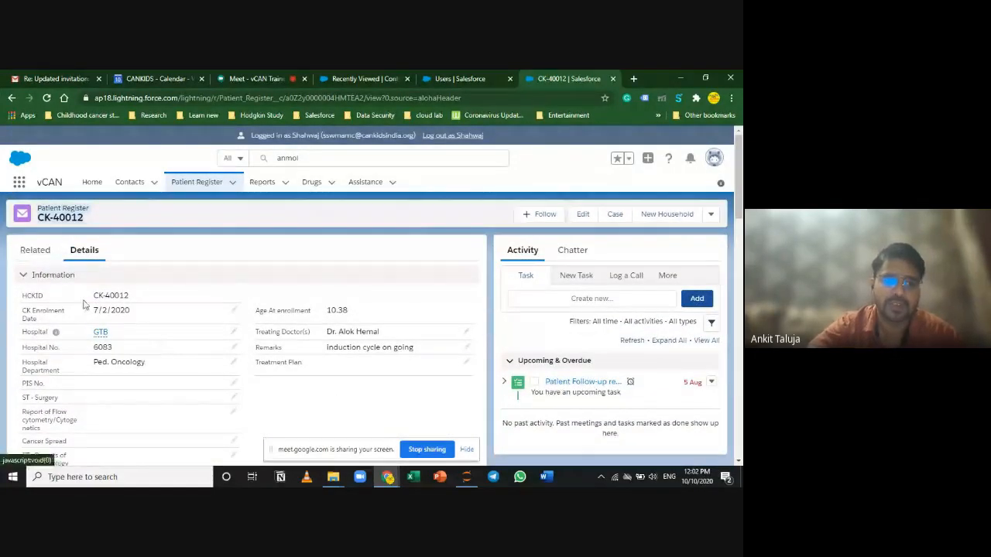
scroll(301, 399, down, 10)
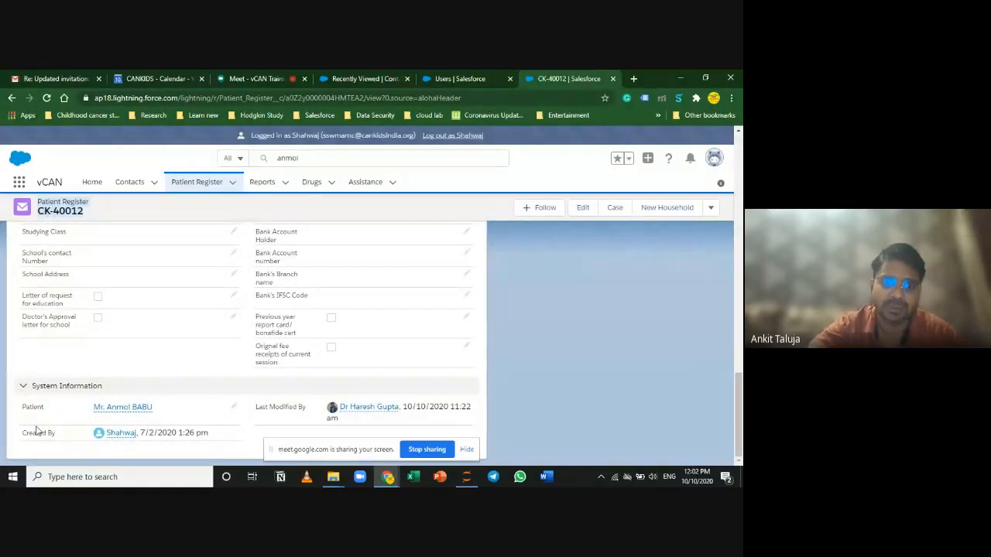
click(117, 407)
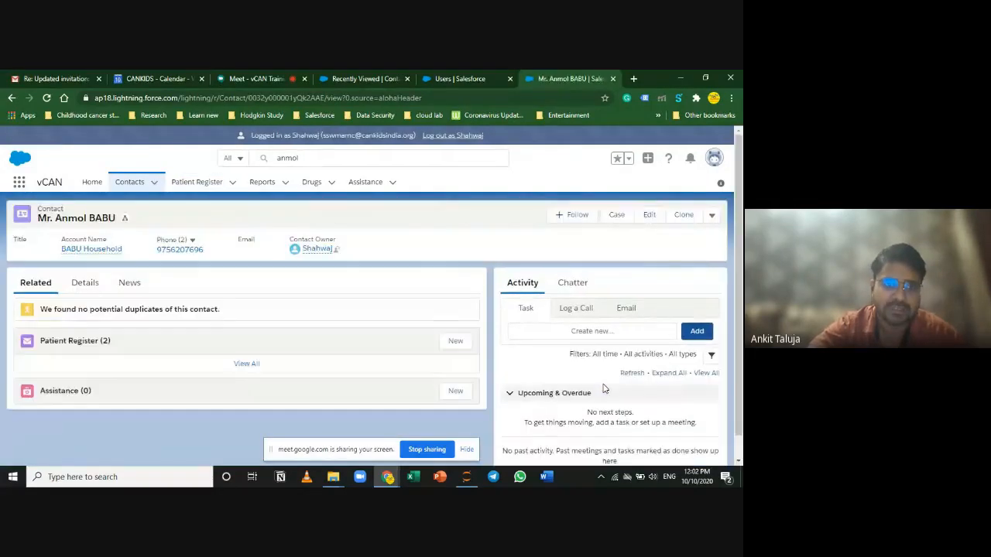
Step: Review the contact's Details, then on Related point out the CK-40012 register entry
click(83, 283)
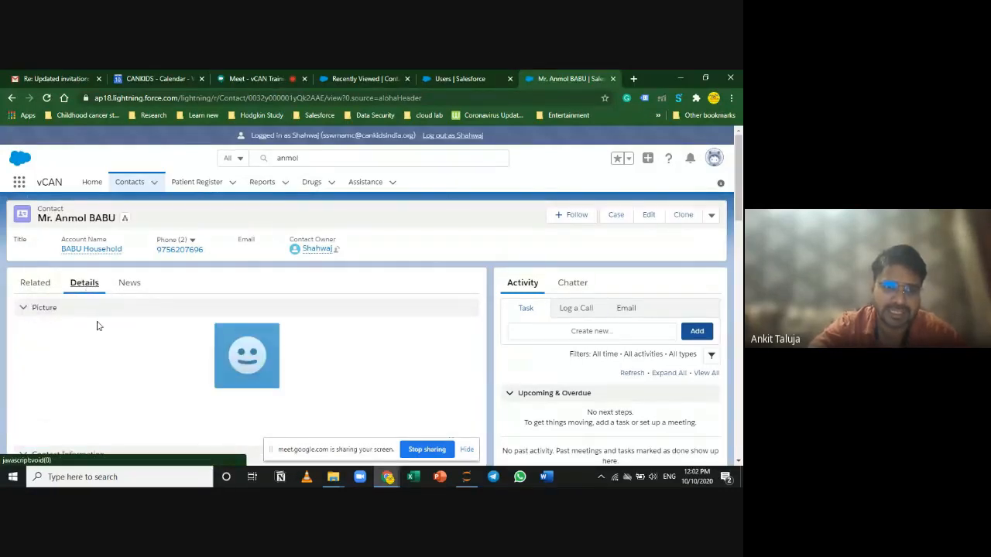
scroll(101, 336, down, 10)
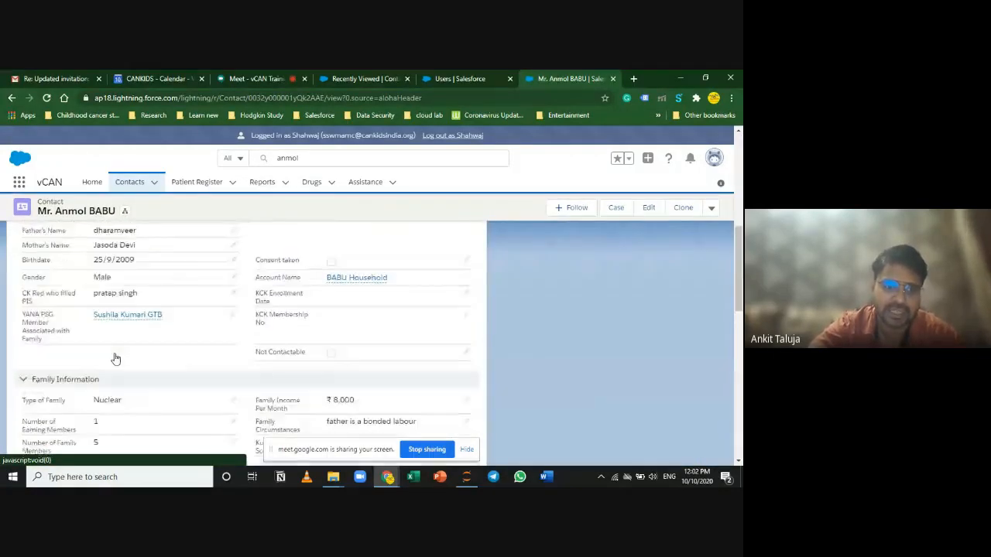
scroll(115, 359, up, 10)
click(35, 283)
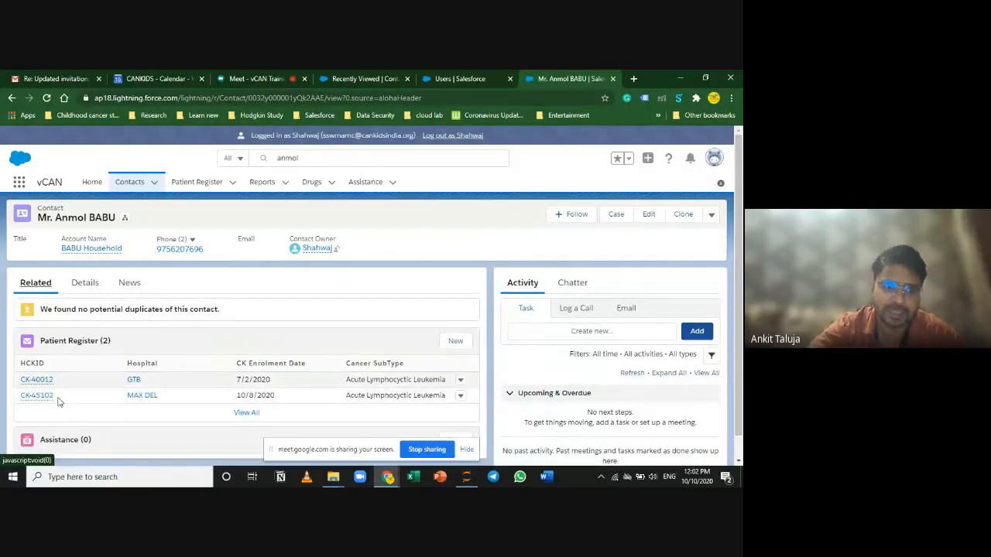
scroll(62, 403, down, 1)
scroll(62, 404, up, 1)
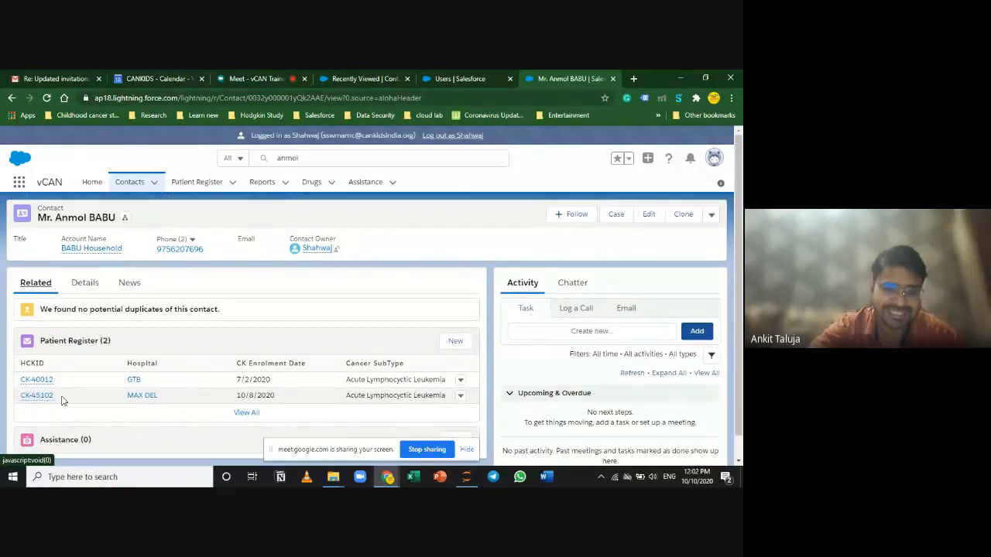
drag(61, 383, 18, 380)
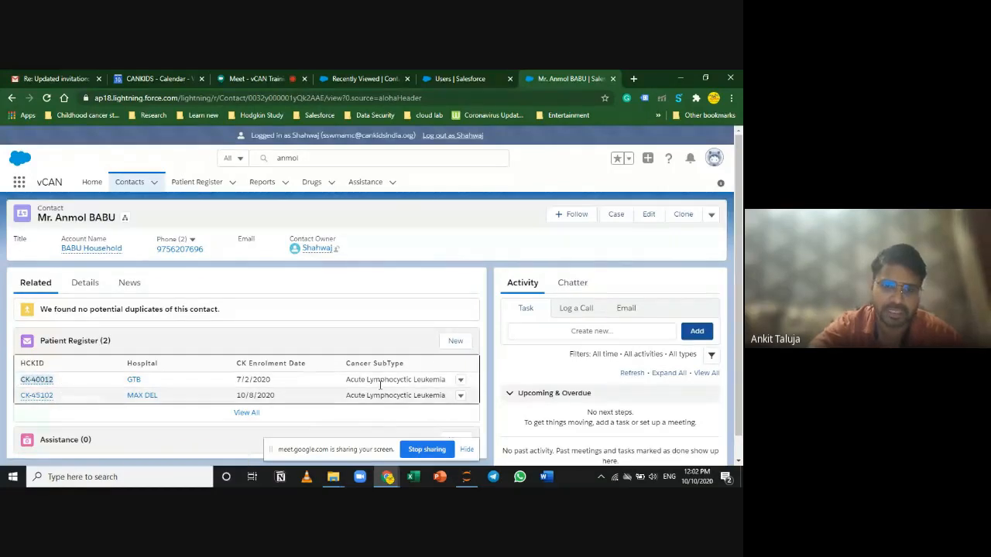
click(457, 344)
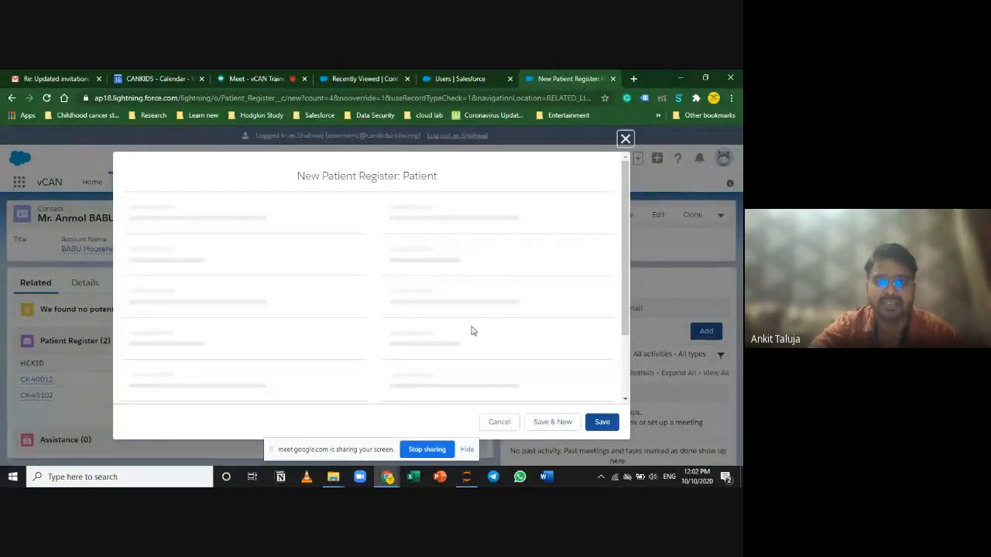
scroll(443, 335, down, 10)
scroll(443, 336, down, 3)
scroll(448, 335, up, 6)
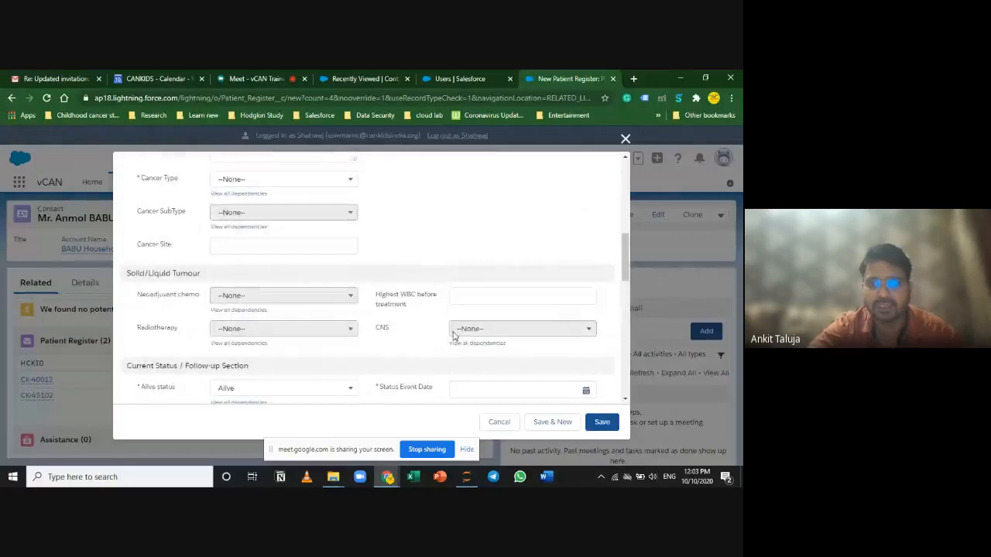
scroll(453, 334, up, 10)
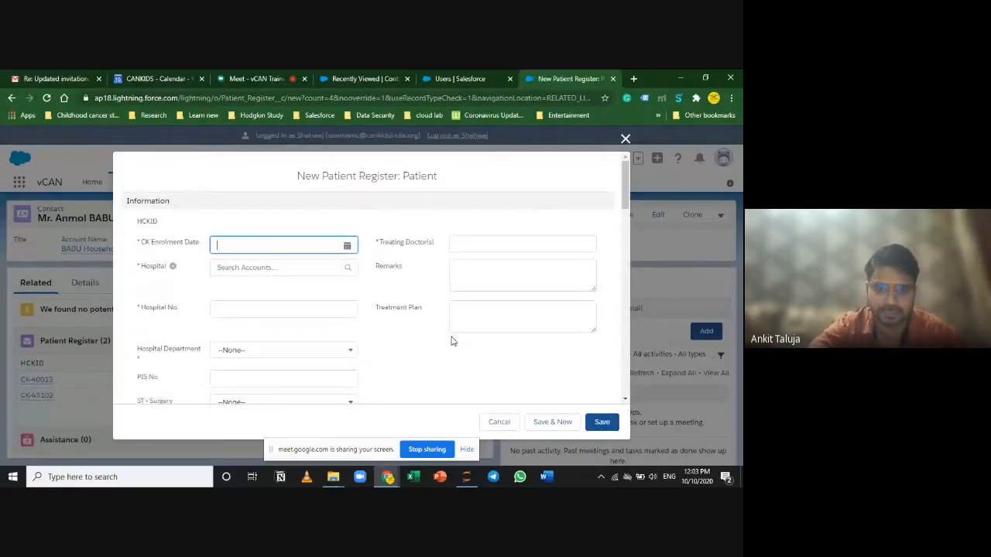
click(626, 138)
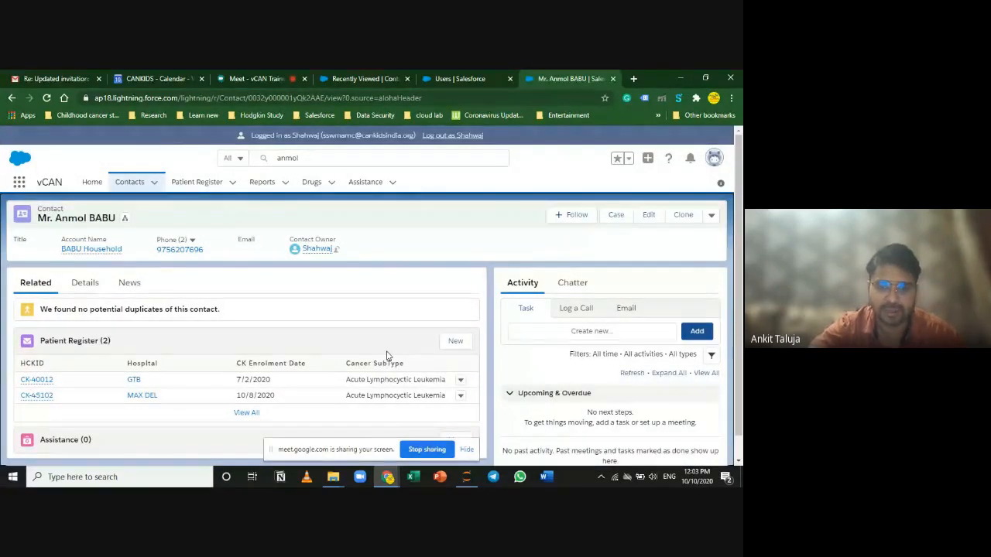
click(35, 395)
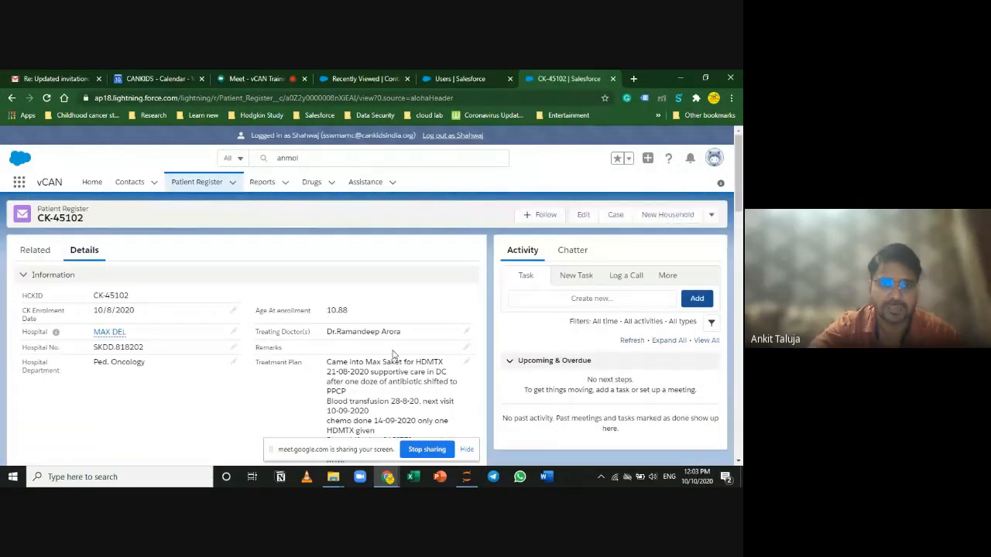
scroll(393, 353, down, 10)
scroll(393, 356, down, 10)
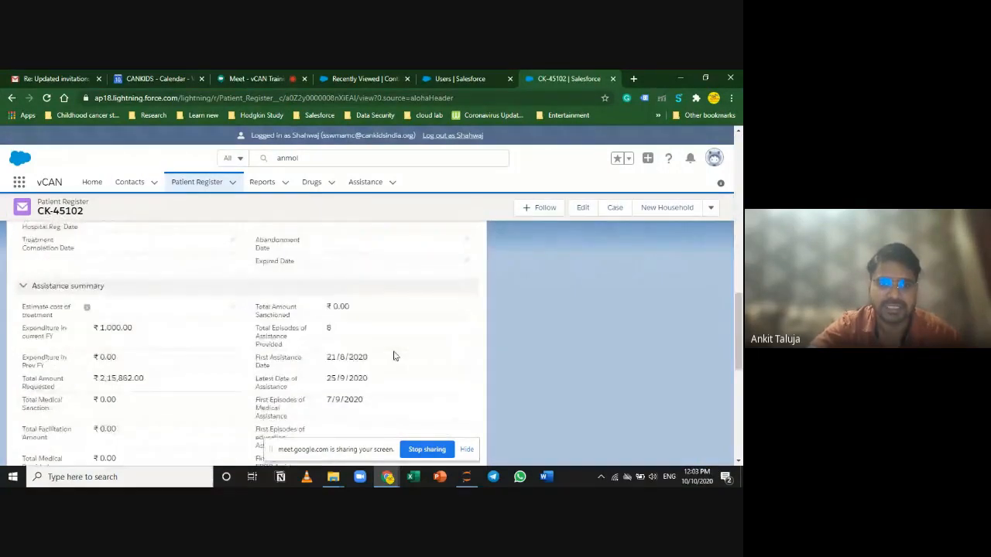
scroll(397, 359, up, 5)
scroll(396, 359, up, 10)
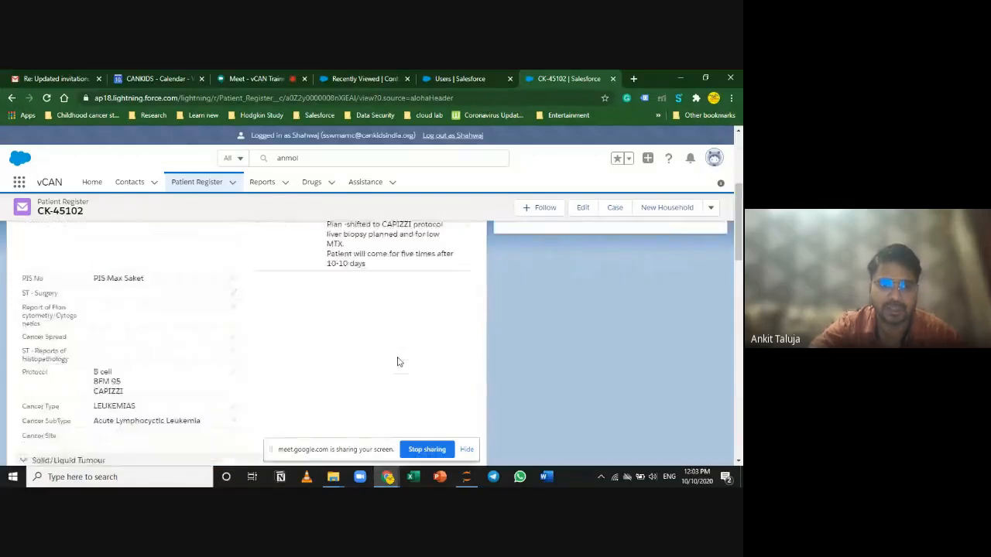
scroll(398, 360, down, 8)
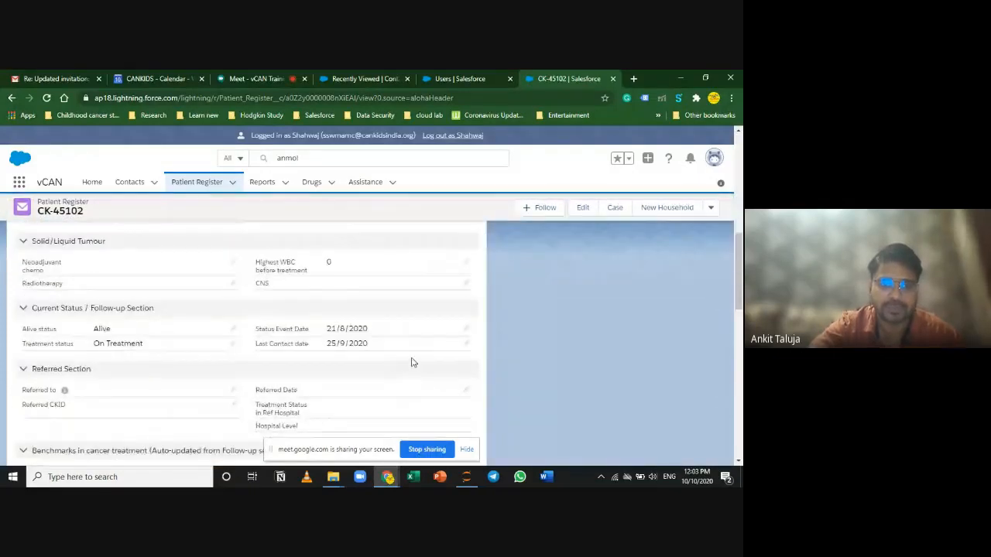
scroll(402, 358, down, 1)
scroll(418, 371, down, 2)
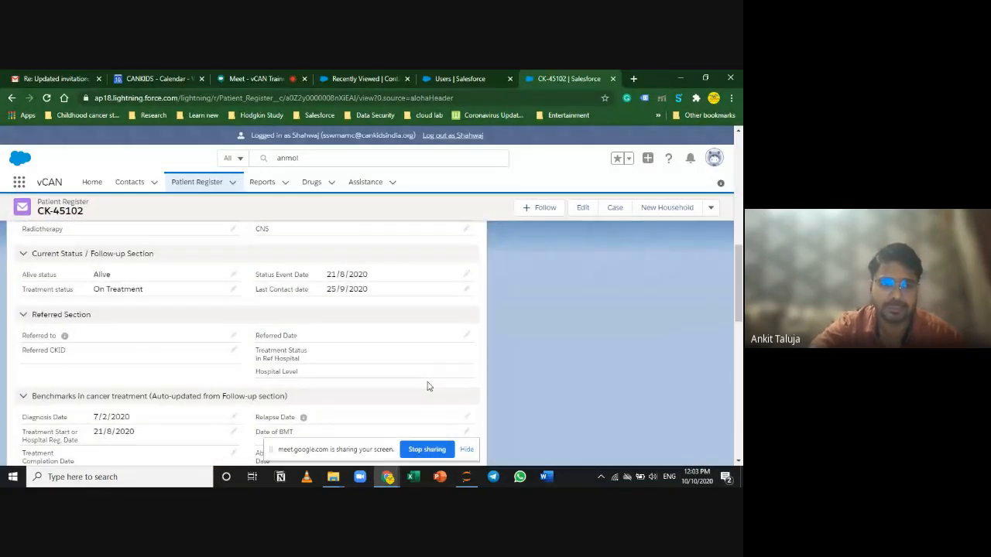
scroll(480, 403, up, 5)
scroll(325, 317, up, 10)
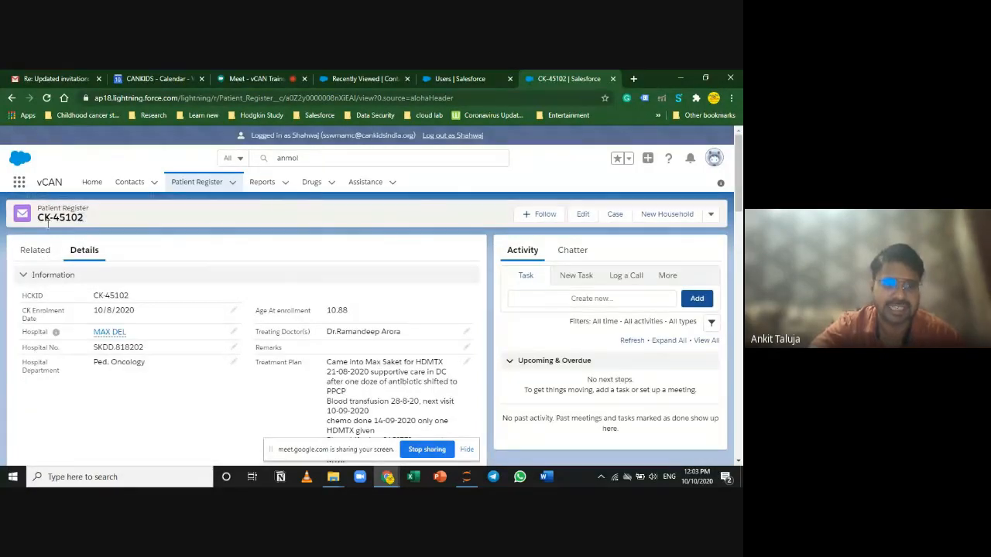
drag(49, 226, 43, 222)
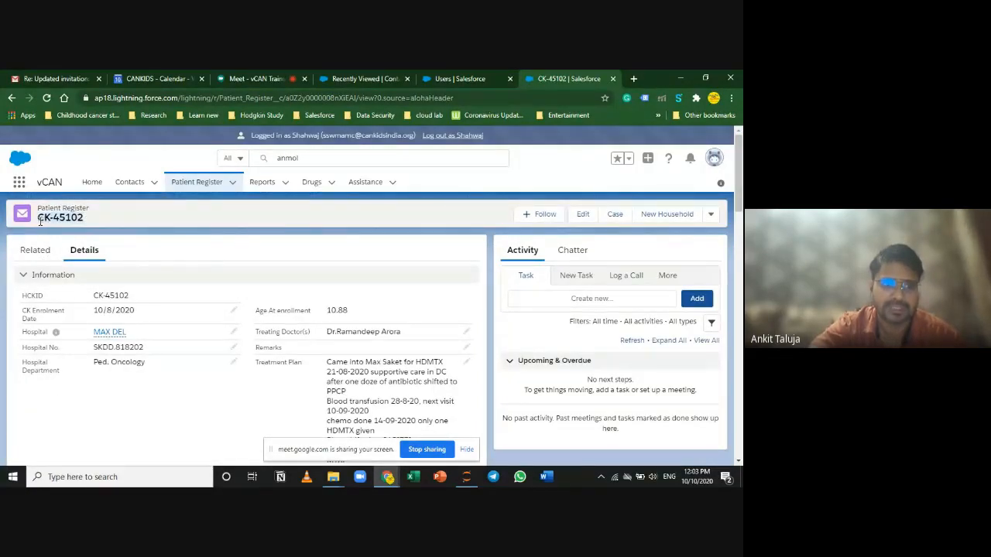
scroll(223, 406, down, 15)
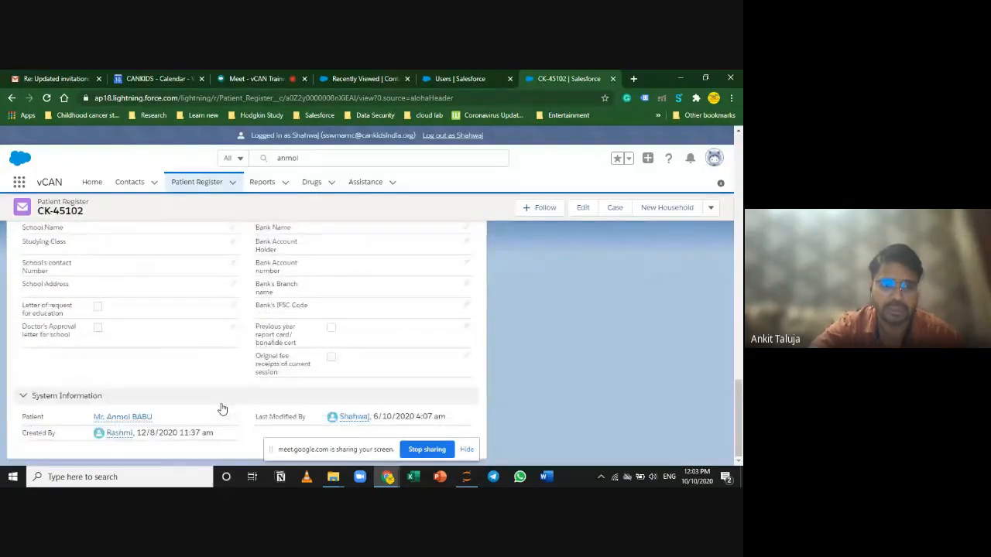
click(145, 418)
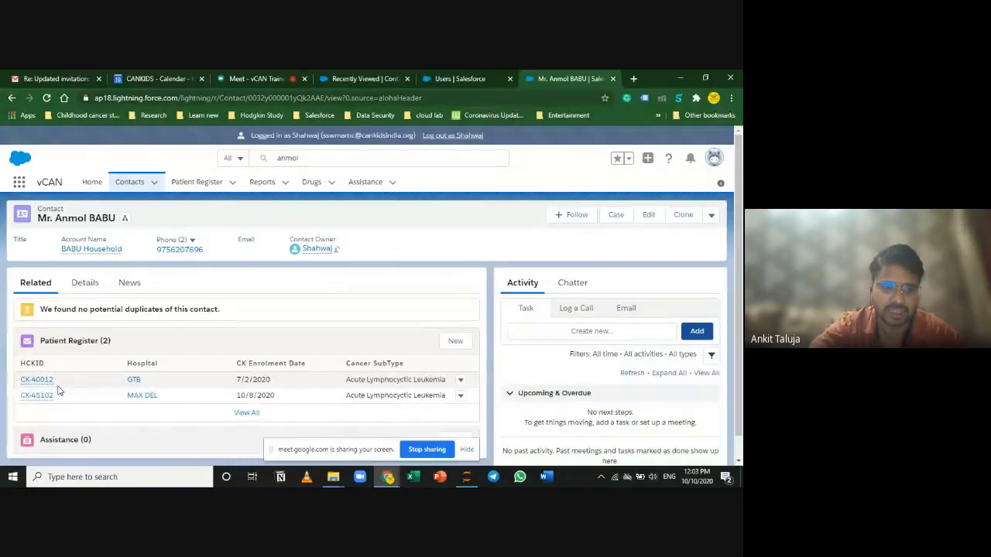
click(84, 283)
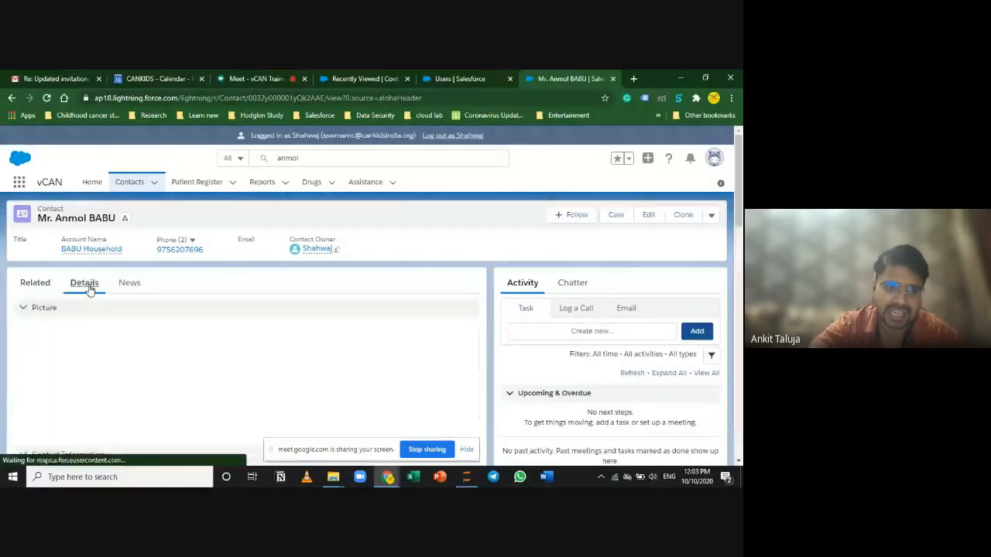
scroll(453, 349, down, 5)
scroll(458, 353, down, 5)
scroll(457, 352, down, 10)
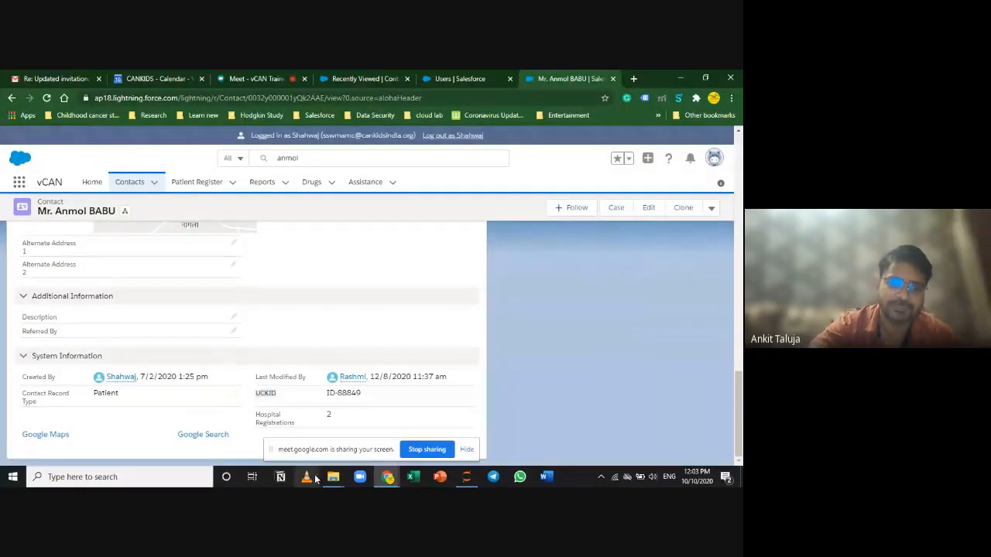
mouse_move(333, 476)
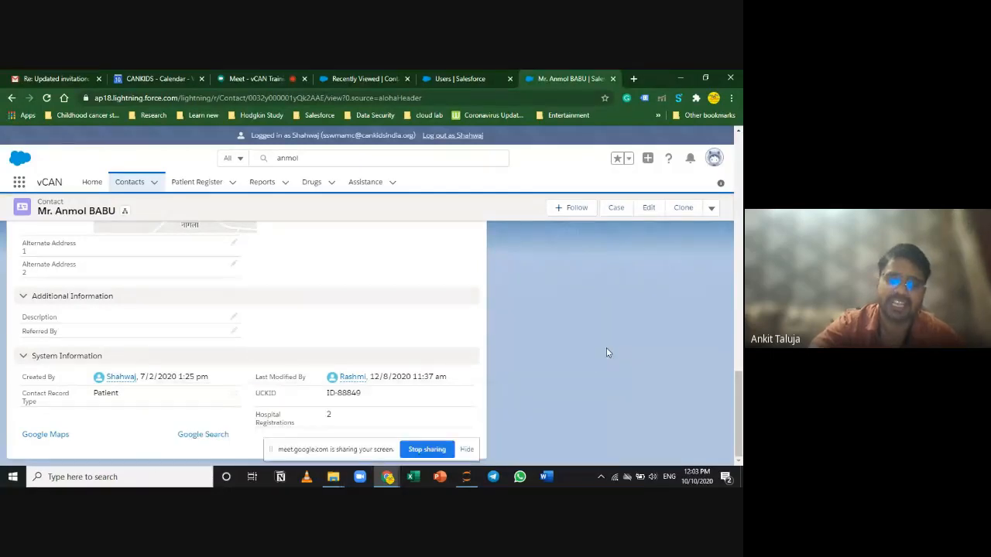
drag(364, 397, 328, 400)
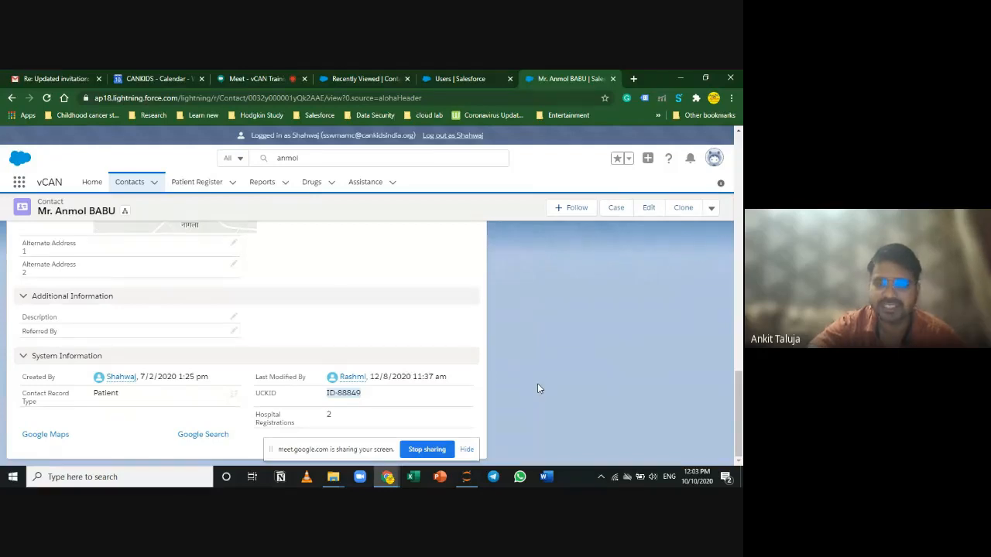
scroll(496, 404, up, 10)
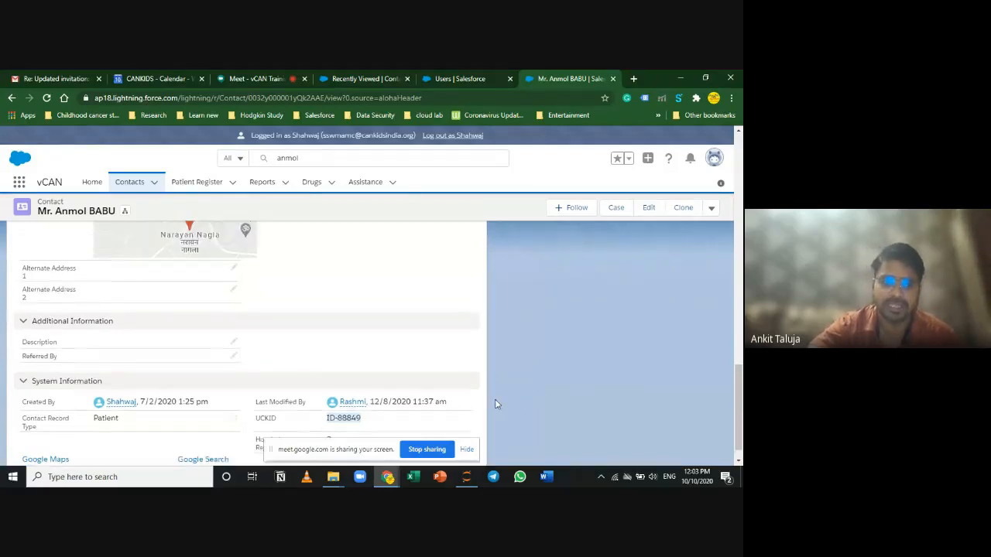
scroll(496, 404, up, 2)
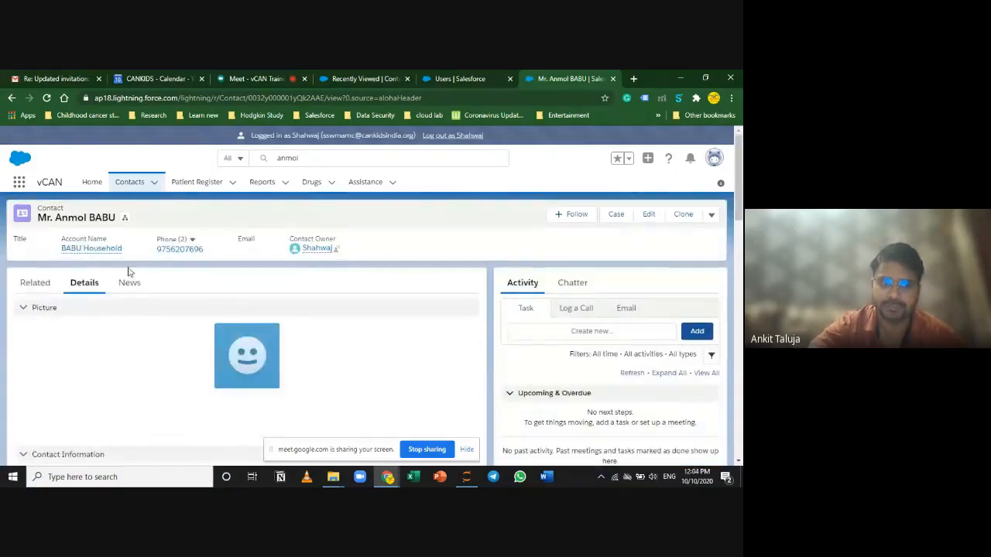
click(36, 283)
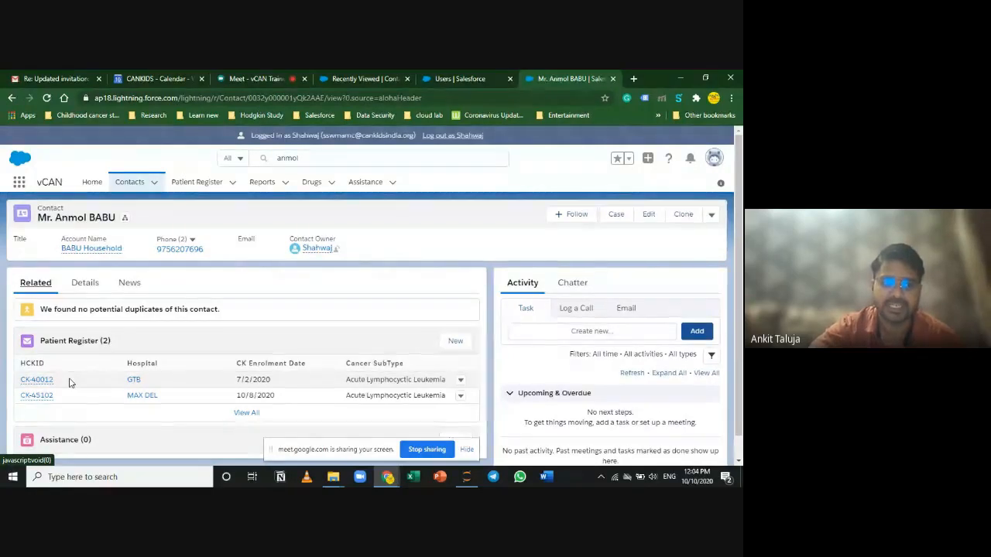
click(50, 367)
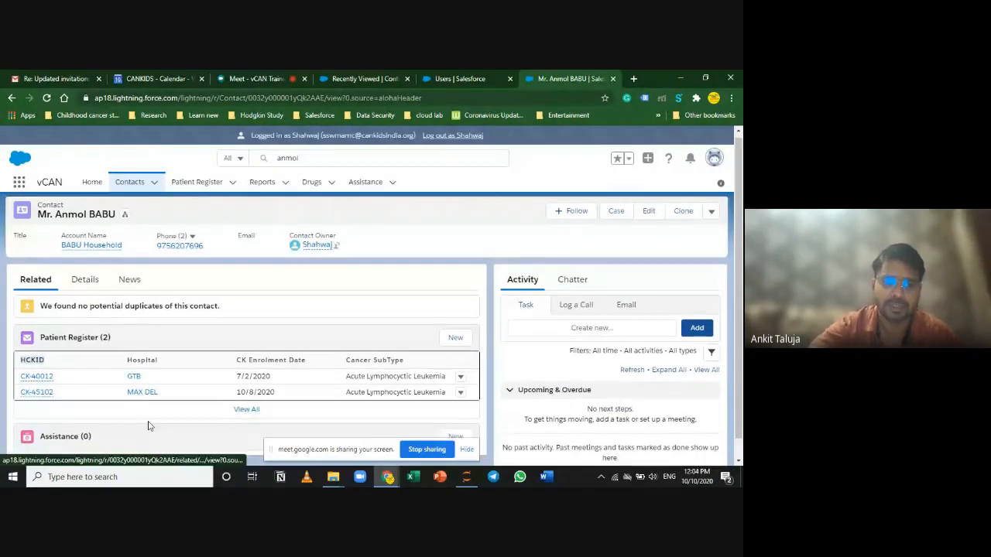
scroll(143, 428, down, 1)
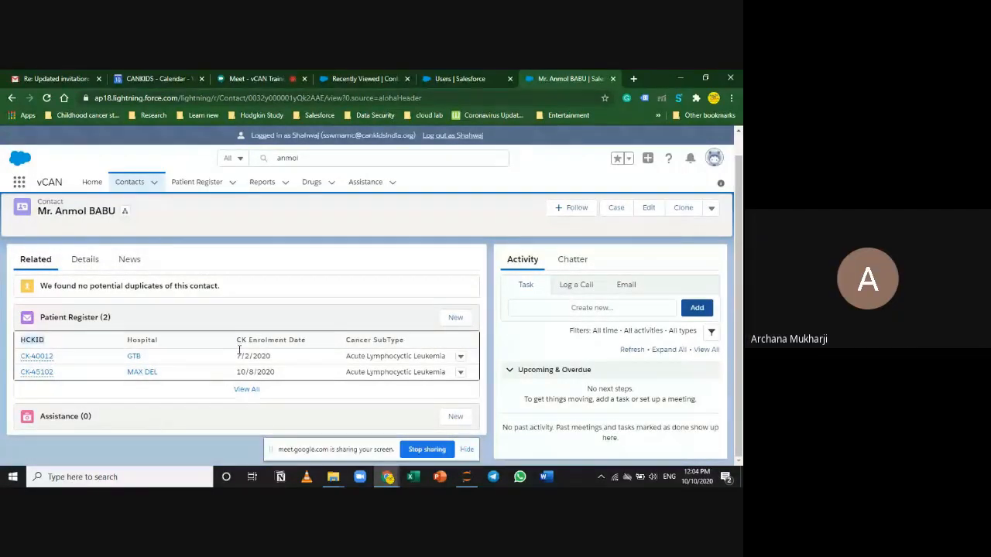
click(279, 75)
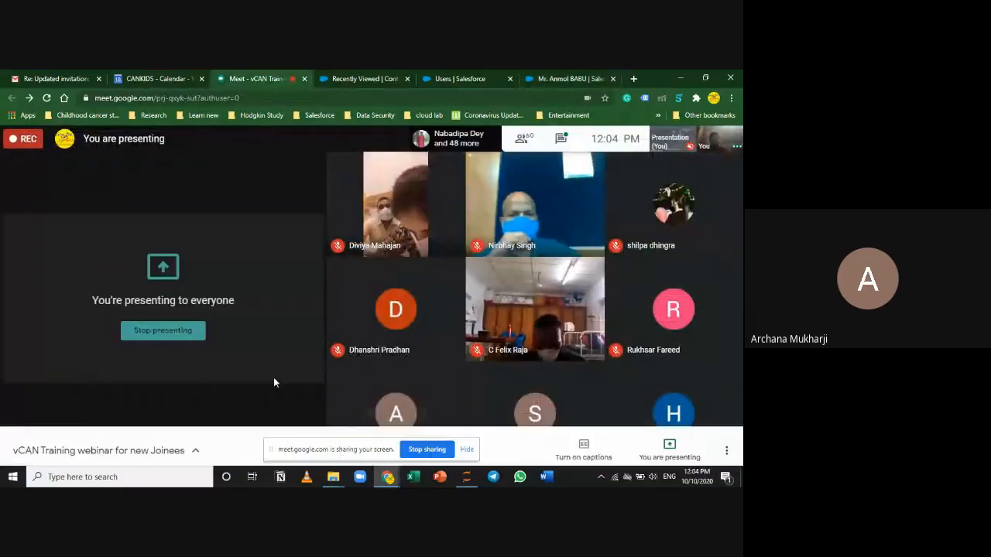
click(557, 76)
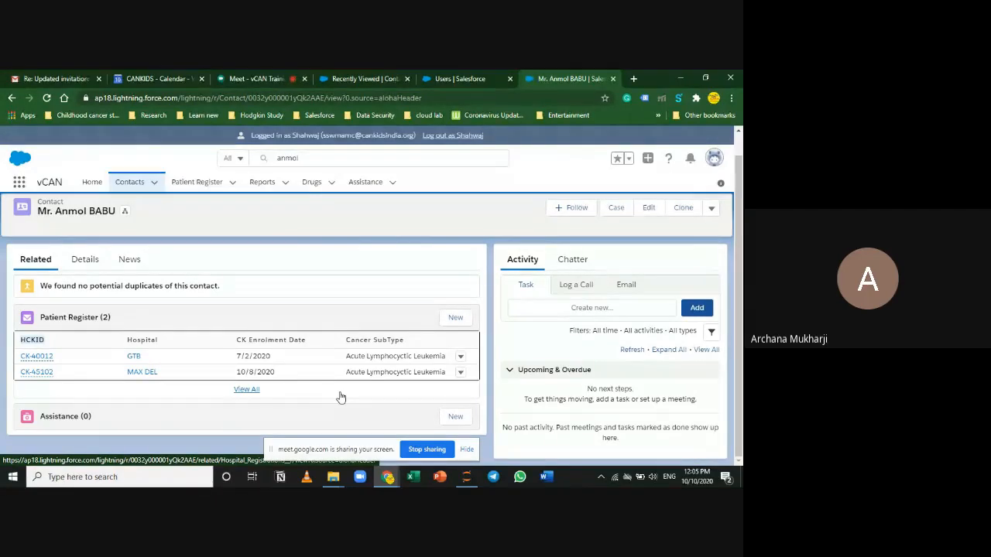
right_click(265, 188)
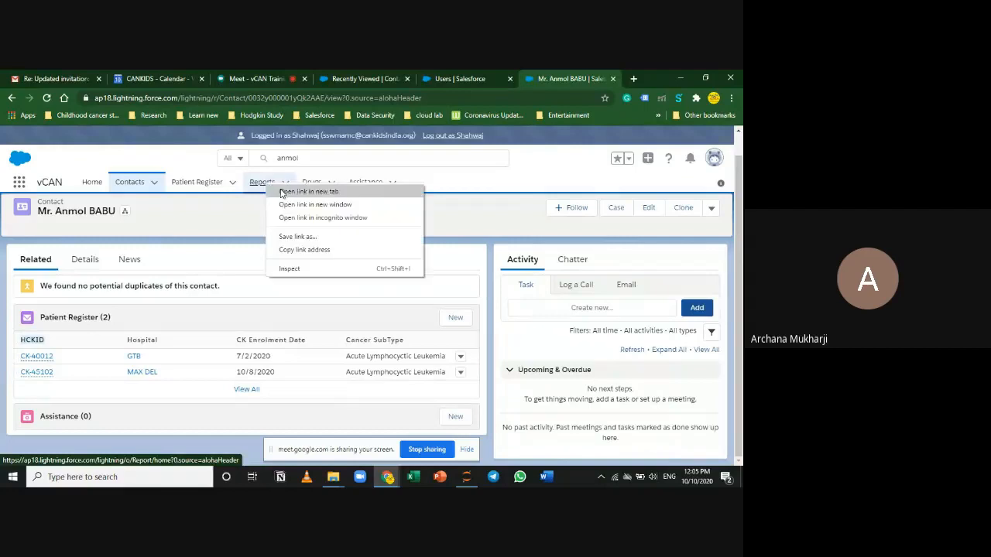
click(233, 218)
click(286, 184)
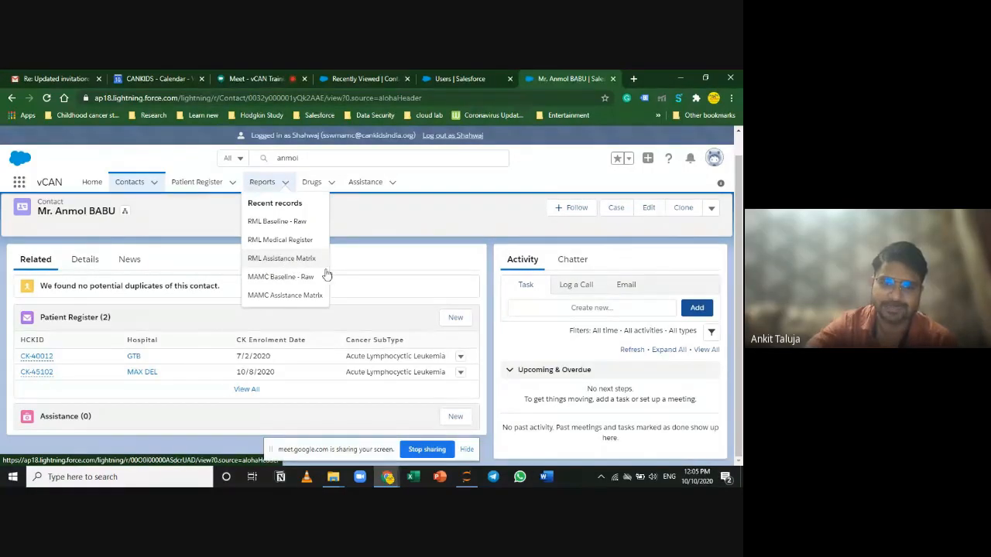
click(377, 234)
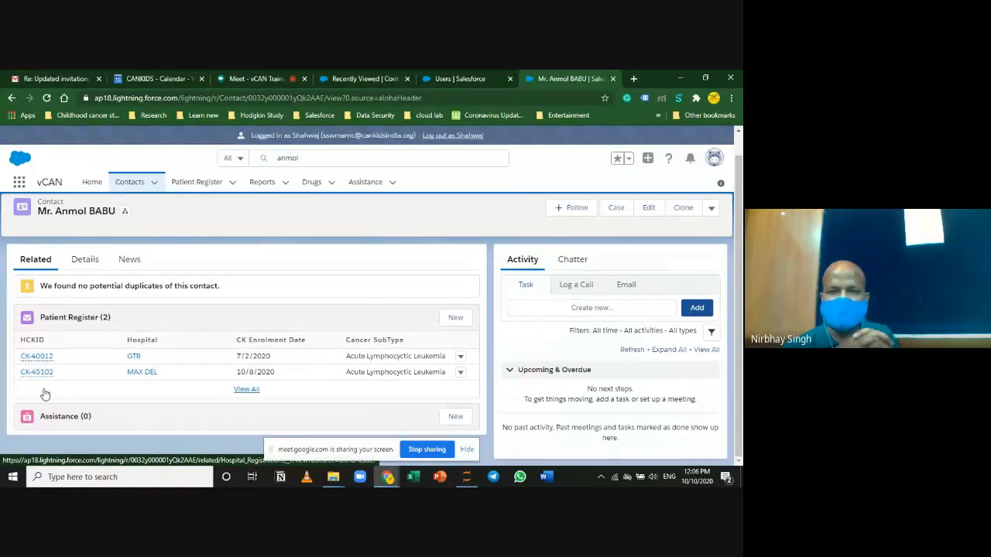
Step: Open Patient Register CK-40012 from the related list and toggle its Referred Section
click(301, 158)
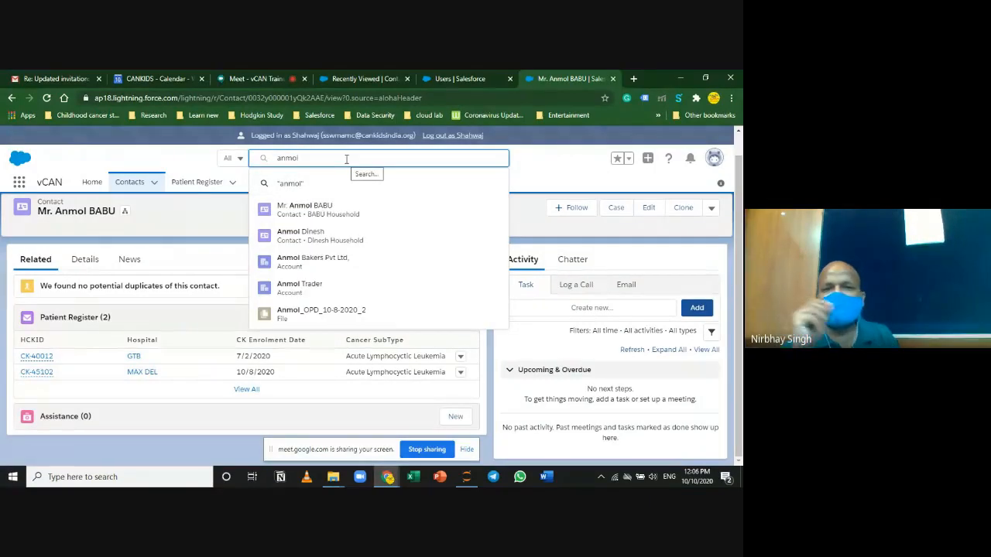
click(193, 246)
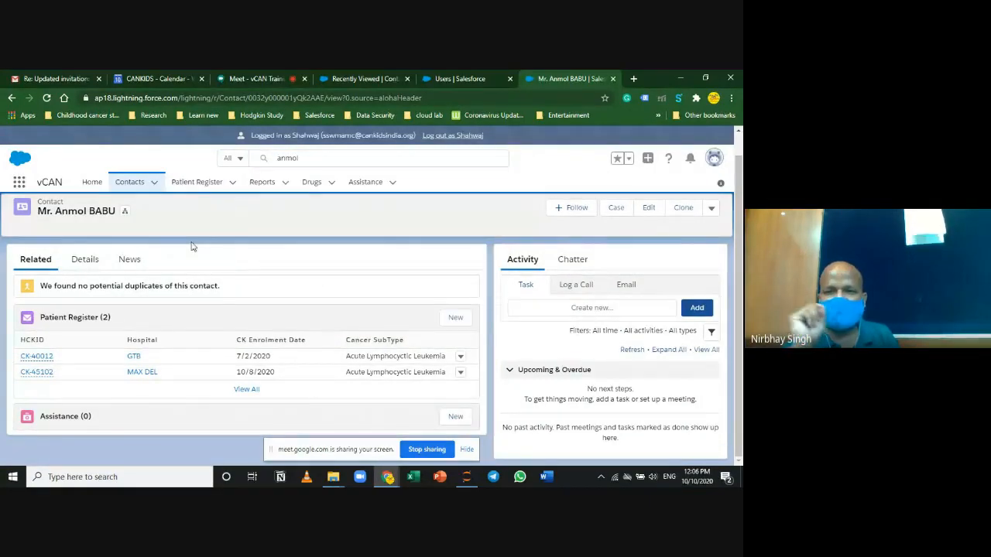
click(33, 356)
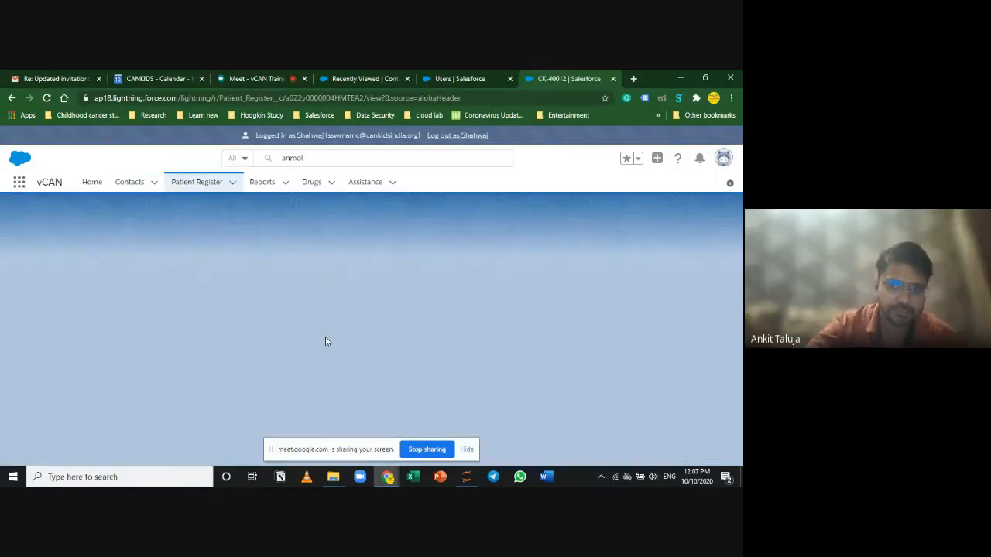
scroll(366, 390, down, 5)
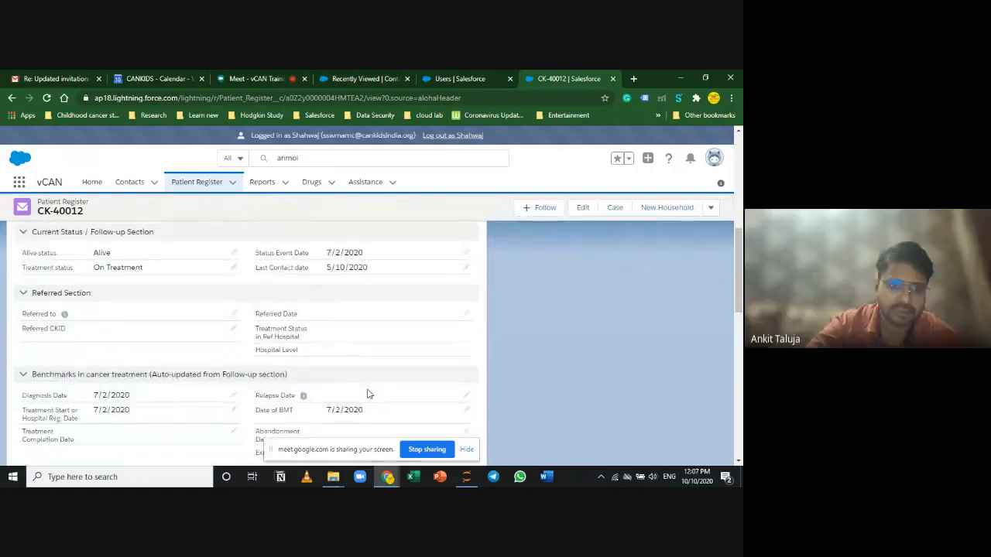
scroll(368, 393, up, 1)
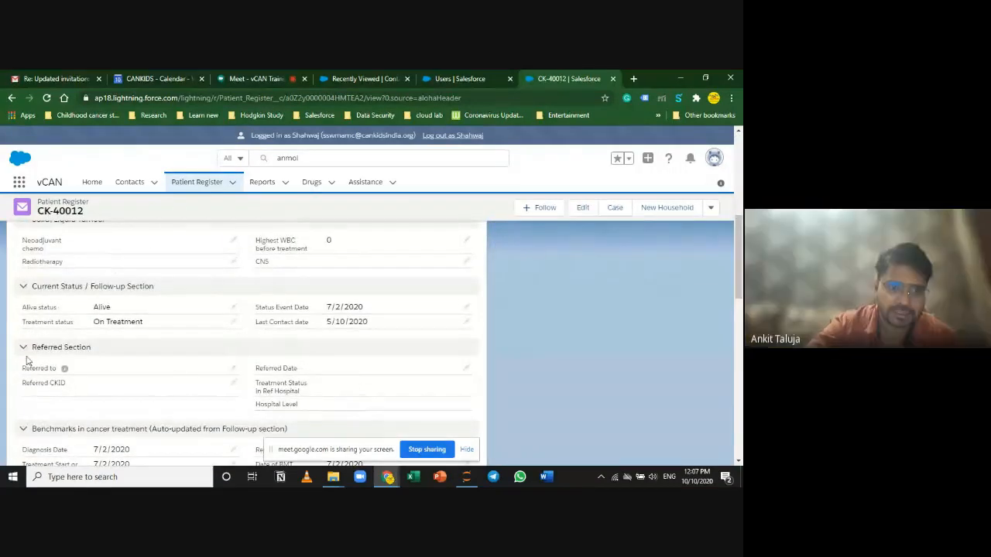
click(82, 349)
click(86, 349)
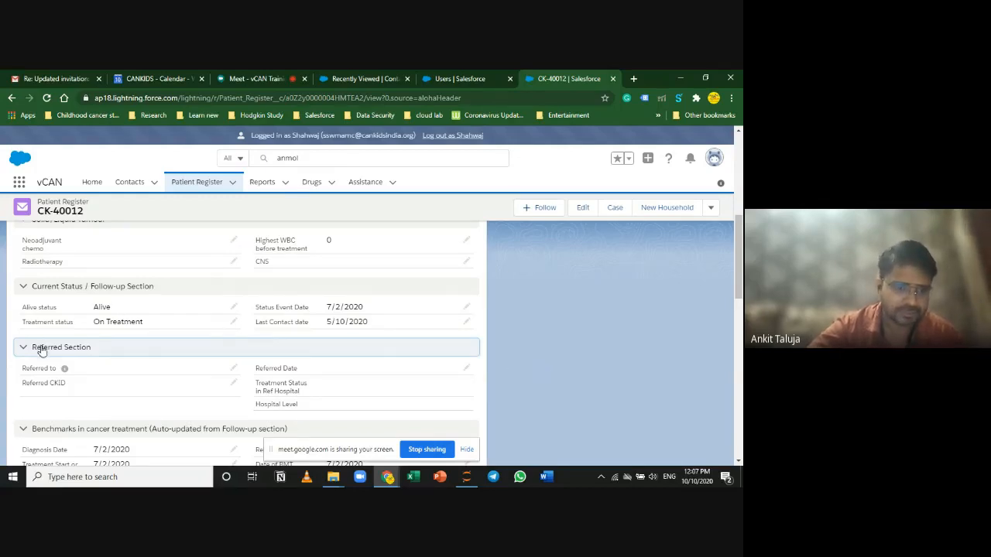
click(233, 326)
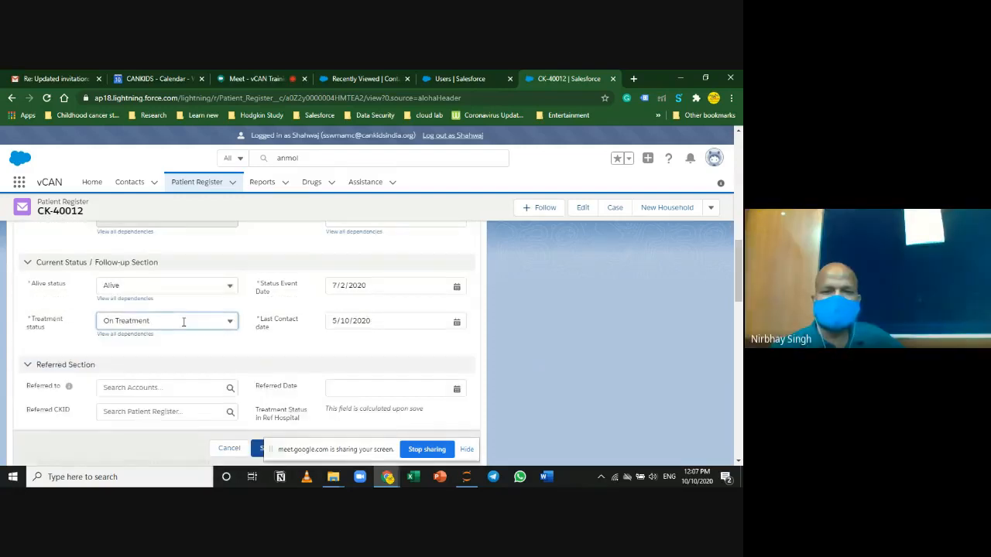
click(183, 320)
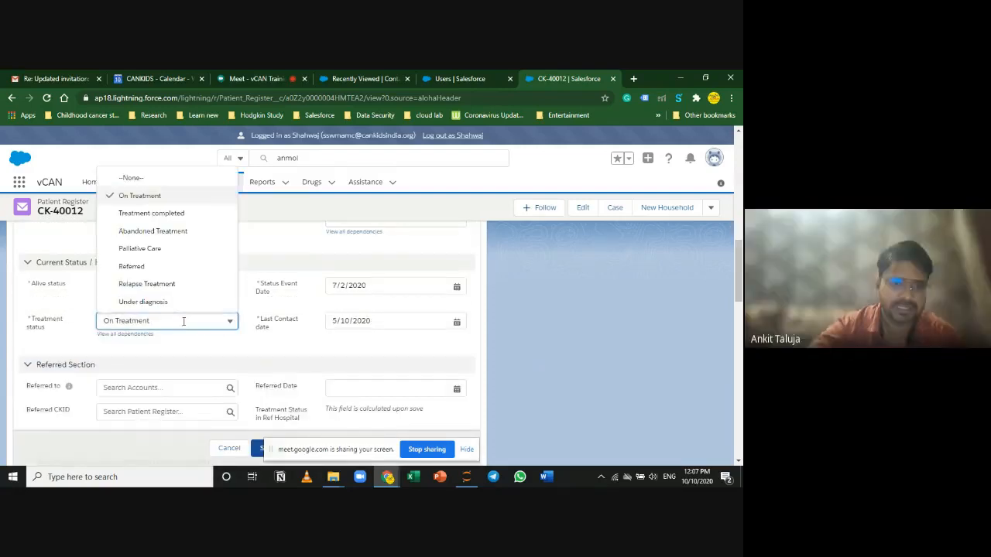
click(180, 267)
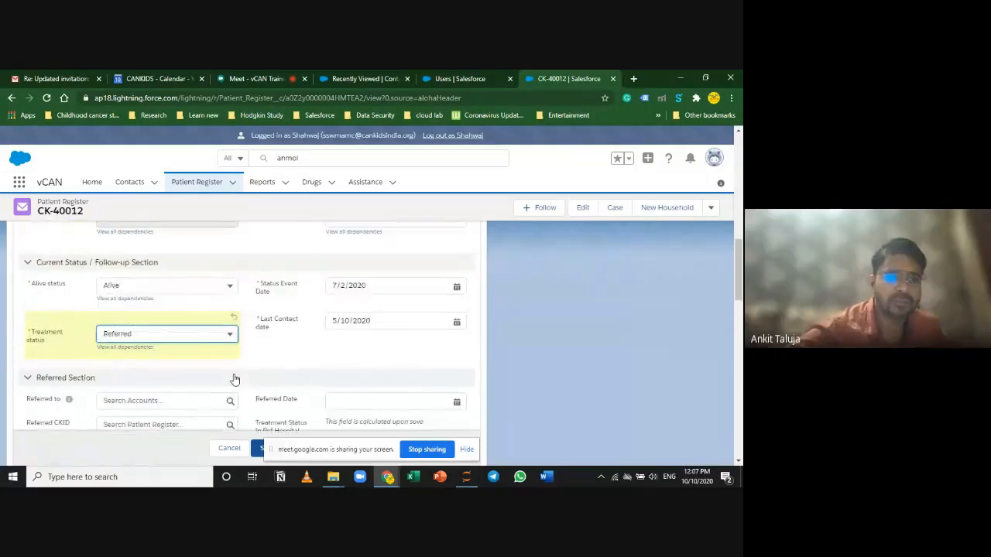
Step: Browse the recent accounts for Referred to without choosing one
click(176, 401)
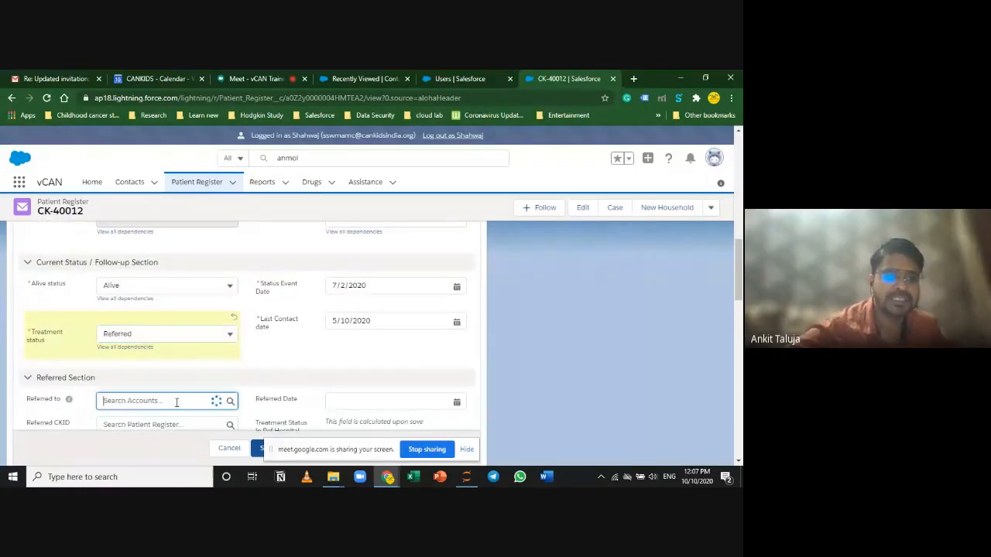
click(86, 398)
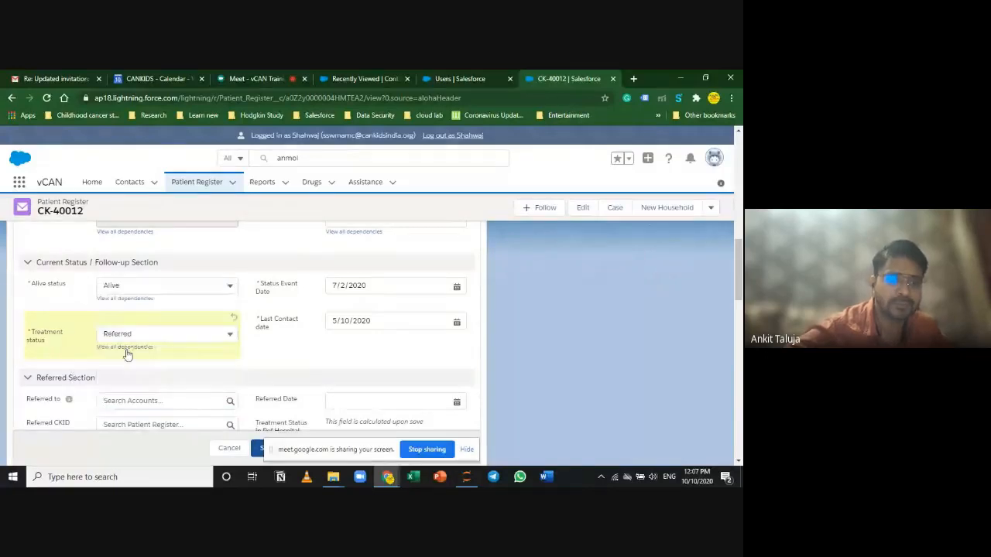
click(117, 401)
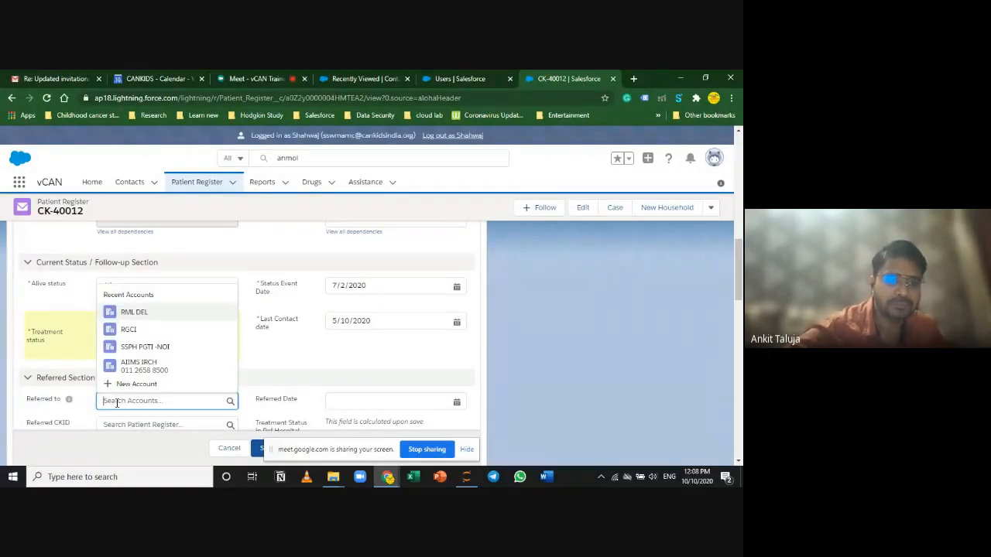
click(485, 393)
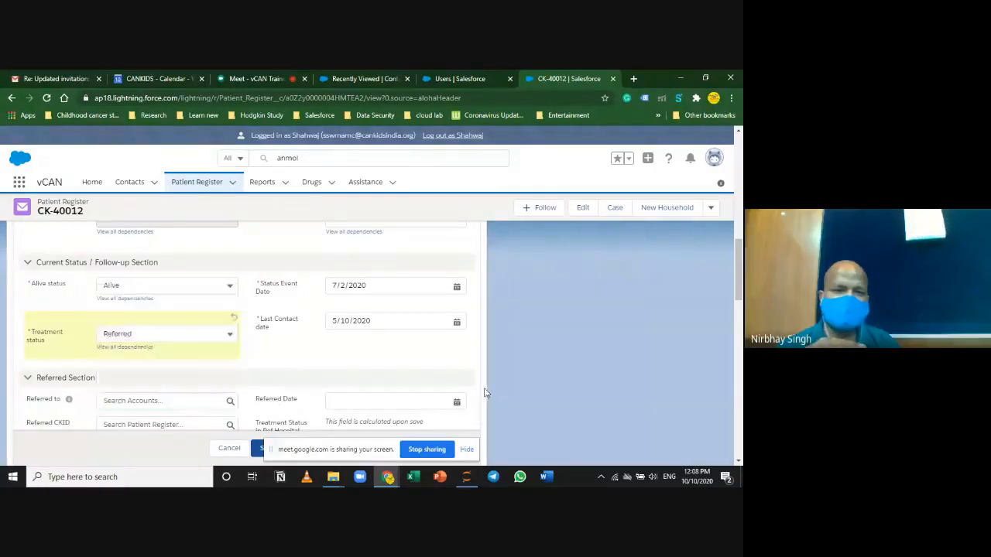
scroll(485, 393, down, 2)
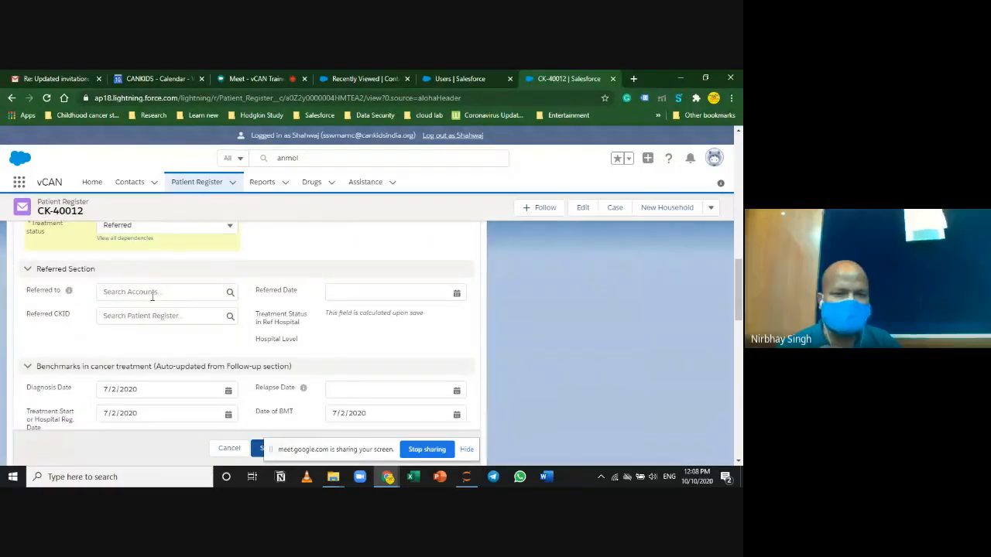
click(151, 292)
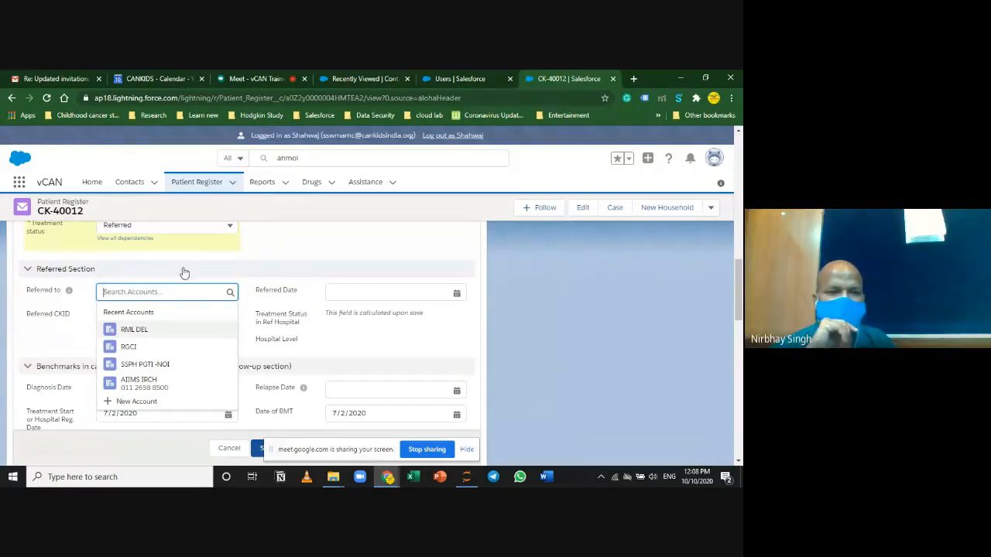
click(556, 375)
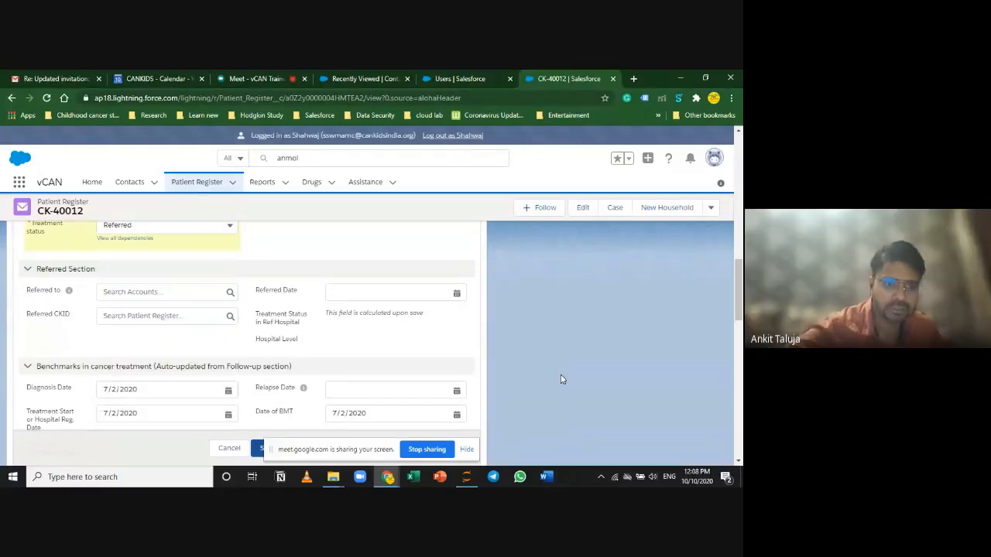
scroll(161, 335, up, 3)
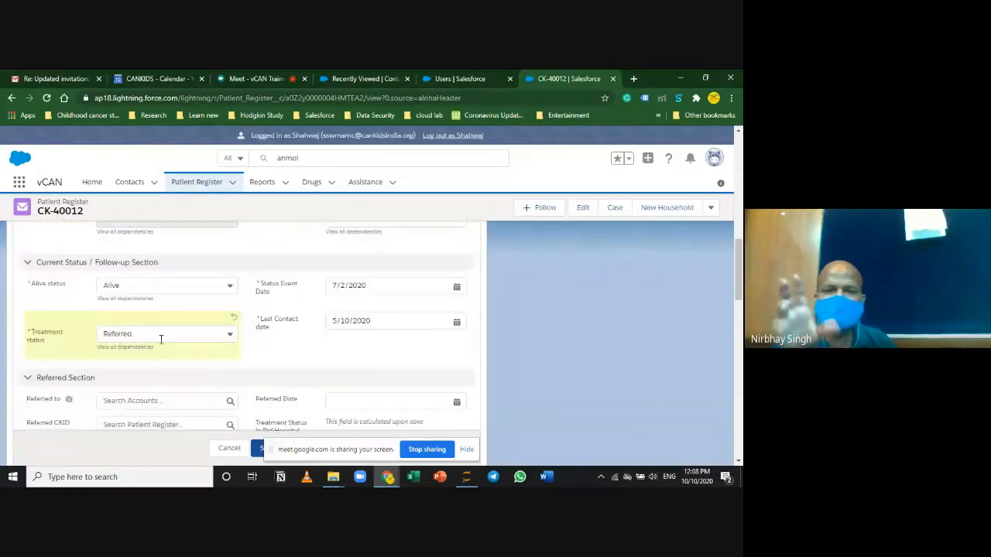
scroll(160, 336, down, 2)
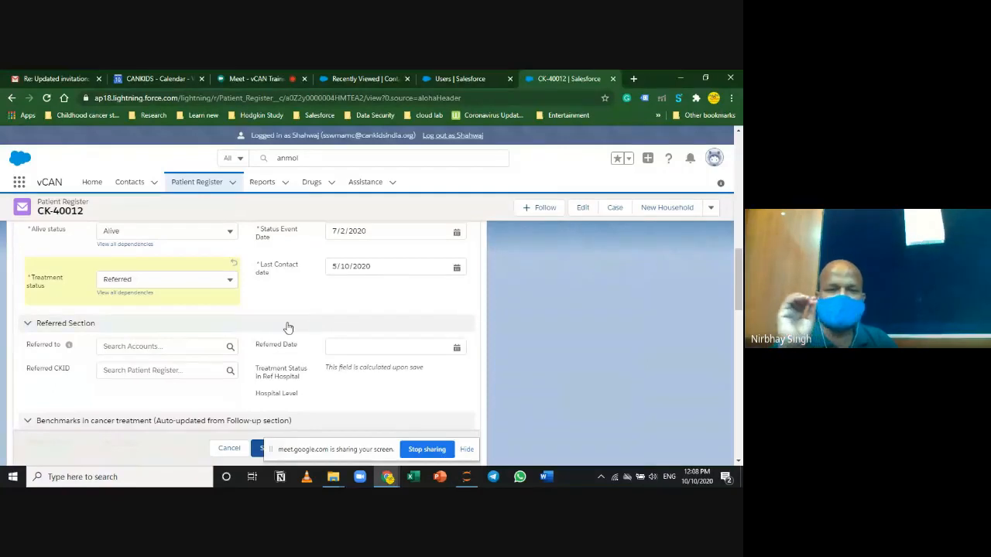
Step: Keep Treatment status as Referred and set Status Event Date to 13 March 2020
click(179, 281)
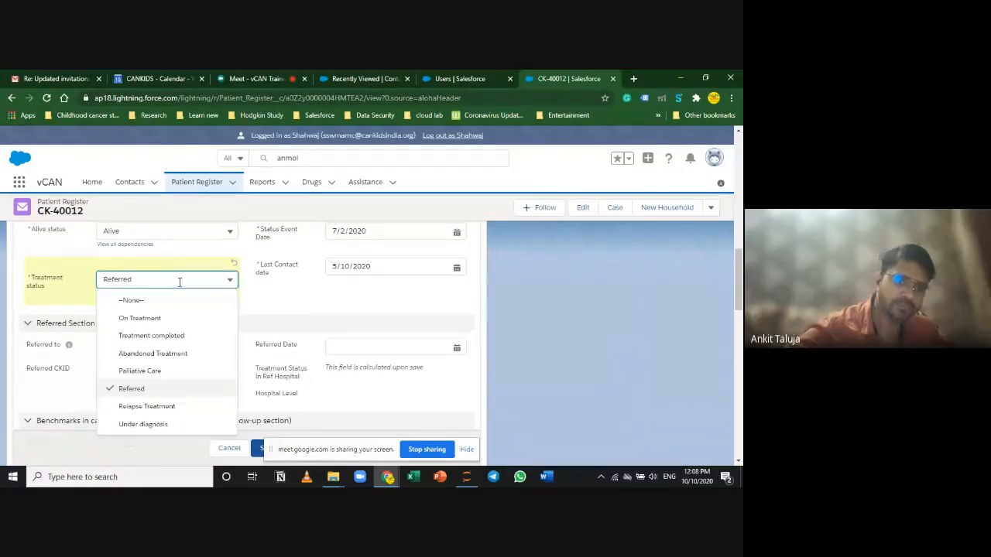
click(169, 395)
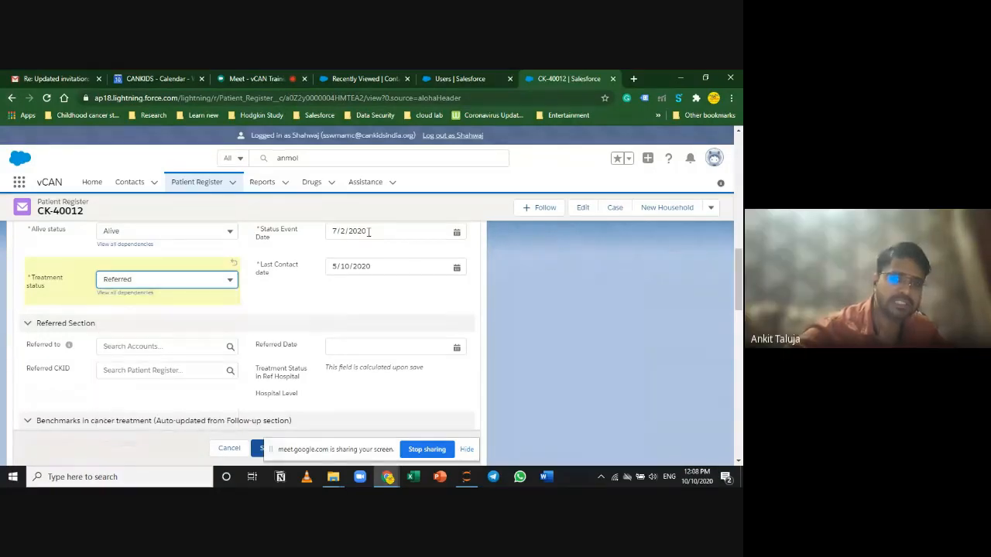
click(361, 233)
click(431, 251)
click(447, 313)
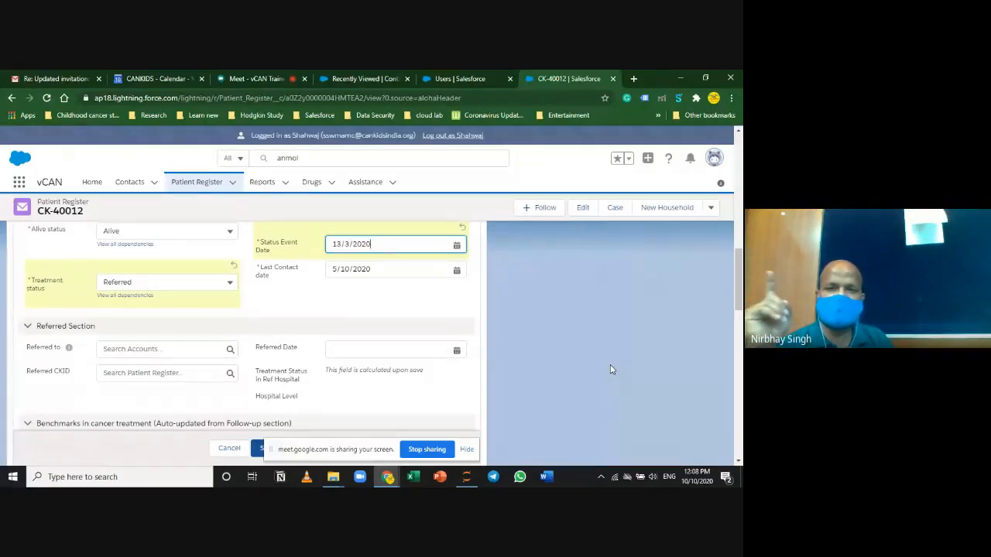
click(467, 449)
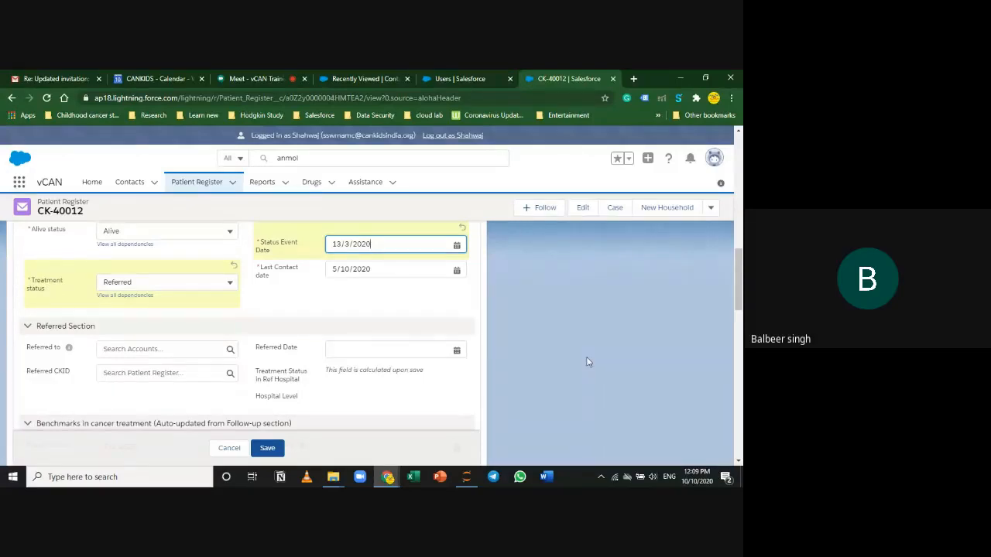
click(241, 76)
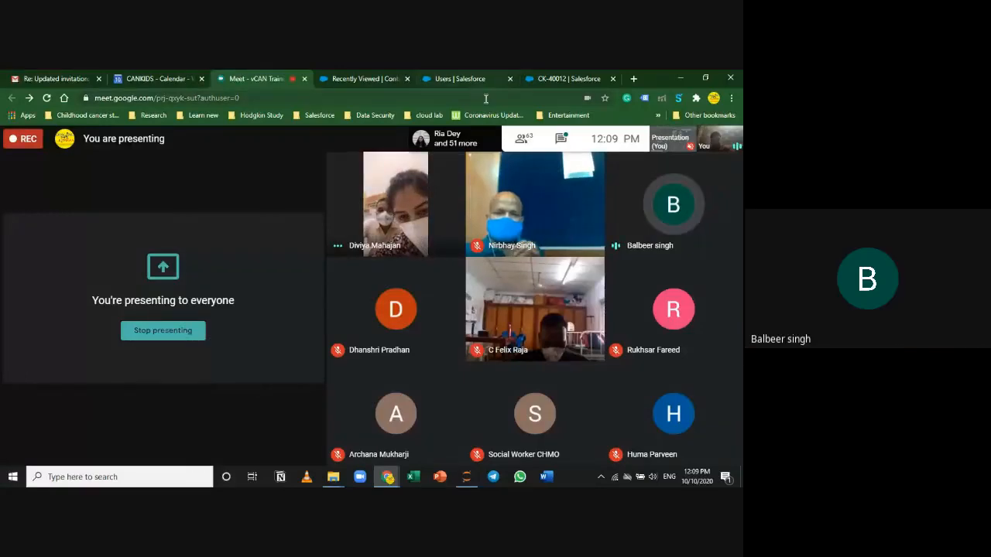
click(569, 78)
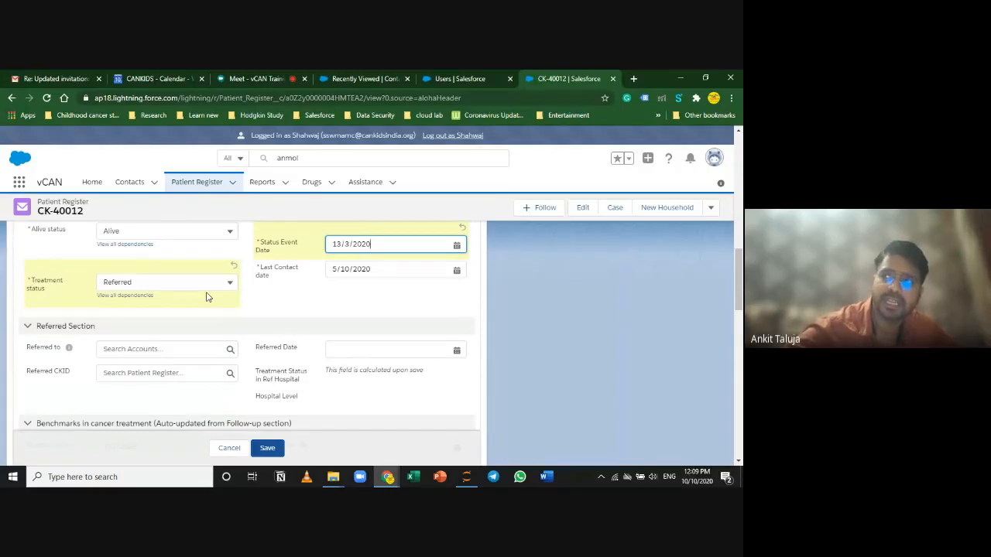
click(158, 282)
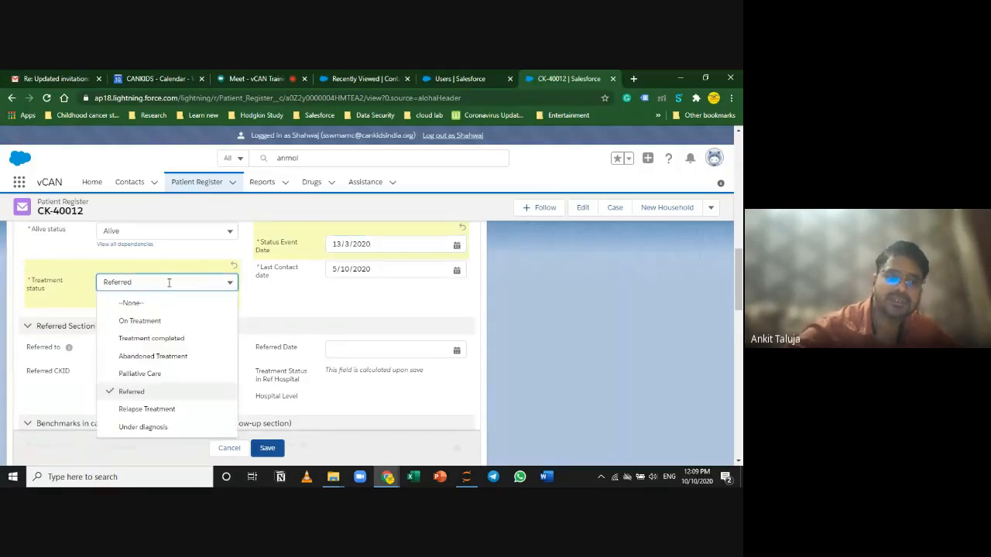
click(183, 398)
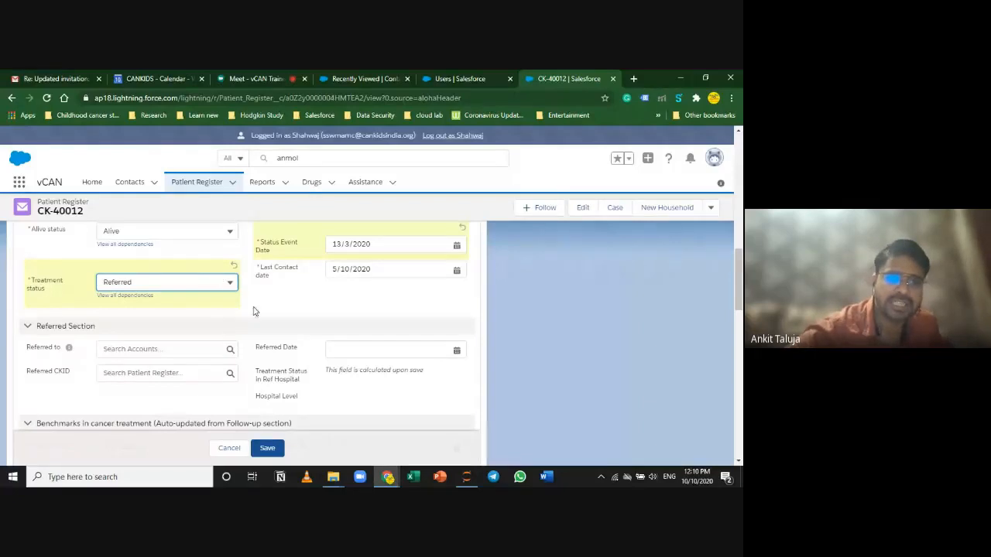
scroll(256, 311, up, 1)
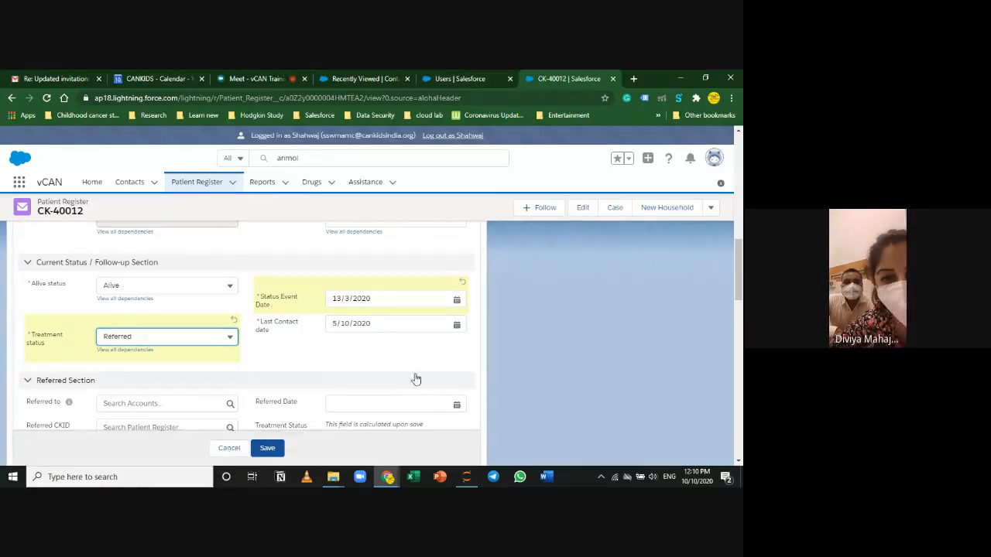
scroll(530, 349, down, 1)
scroll(568, 348, up, 1)
scroll(568, 349, down, 1)
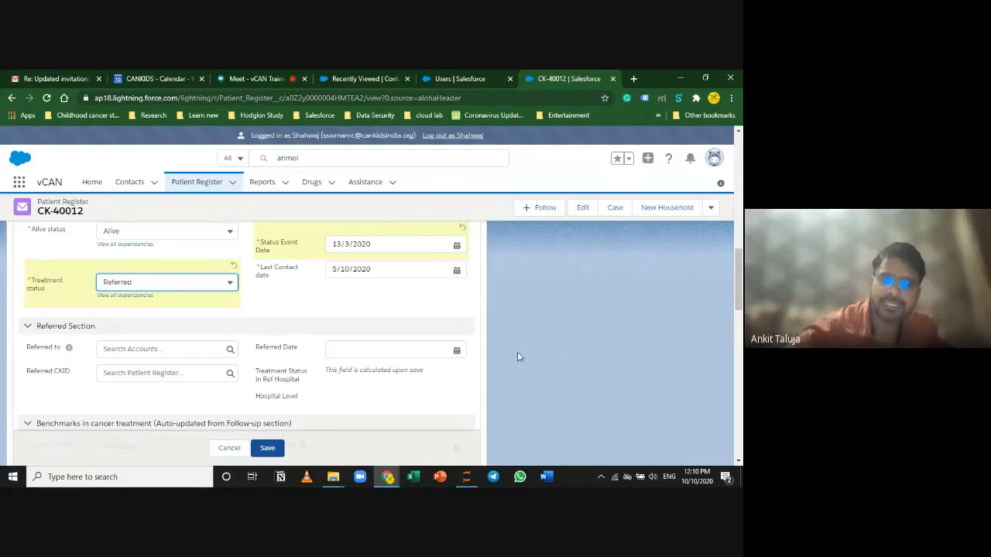
scroll(220, 412, up, 1)
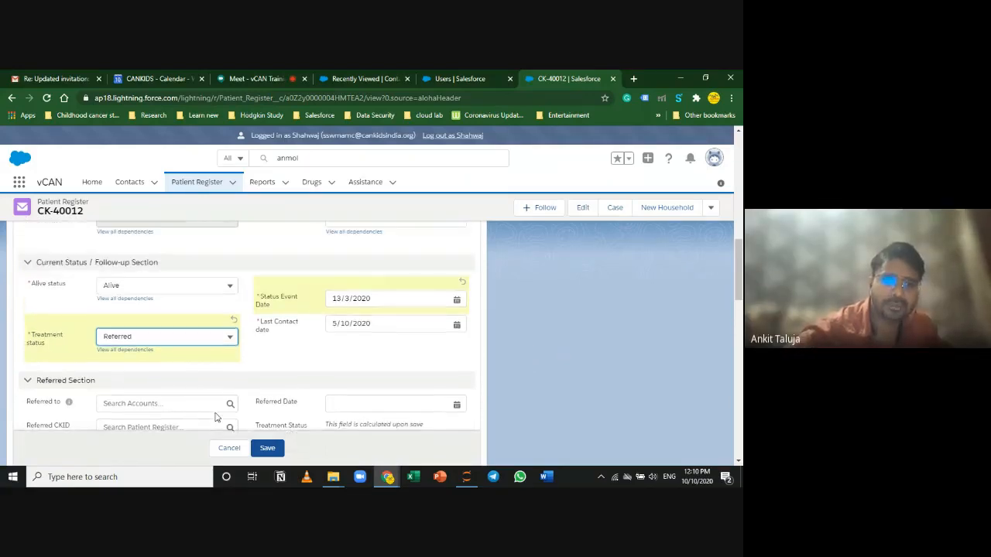
scroll(219, 408, down, 2)
scroll(219, 407, up, 2)
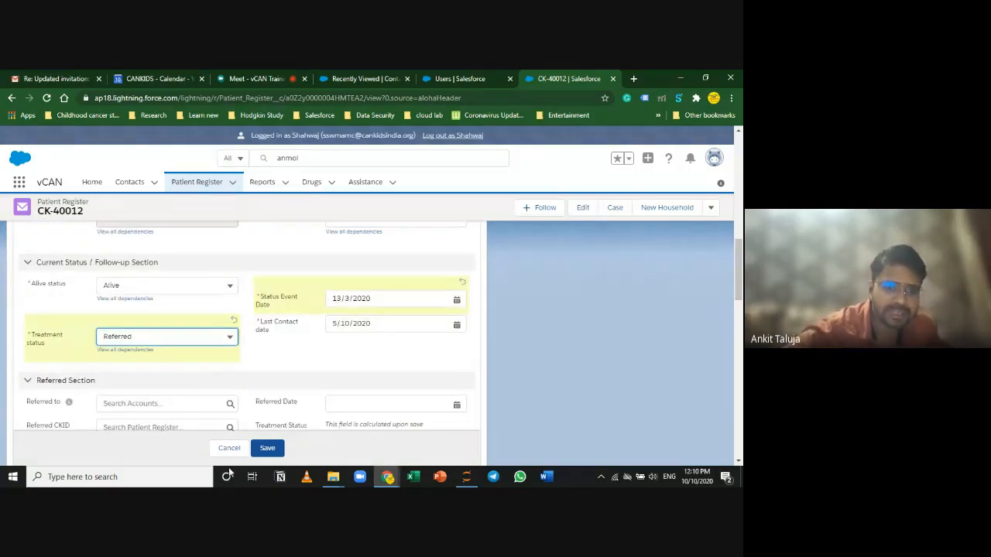
scroll(550, 386, down, 2)
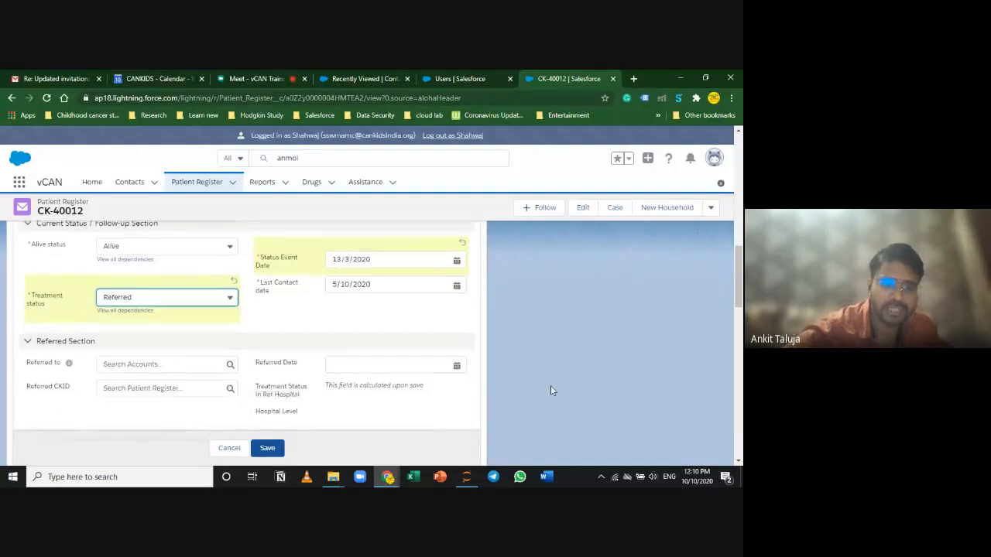
scroll(408, 349, up, 1)
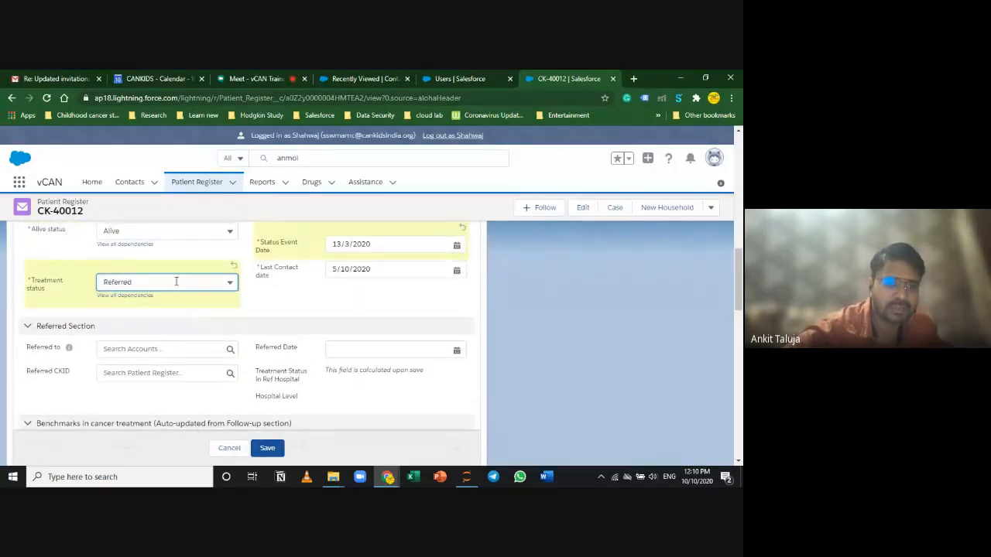
Step: Type 'hindu' into the Referred to and Hospital lookups without selecting a result
click(118, 349)
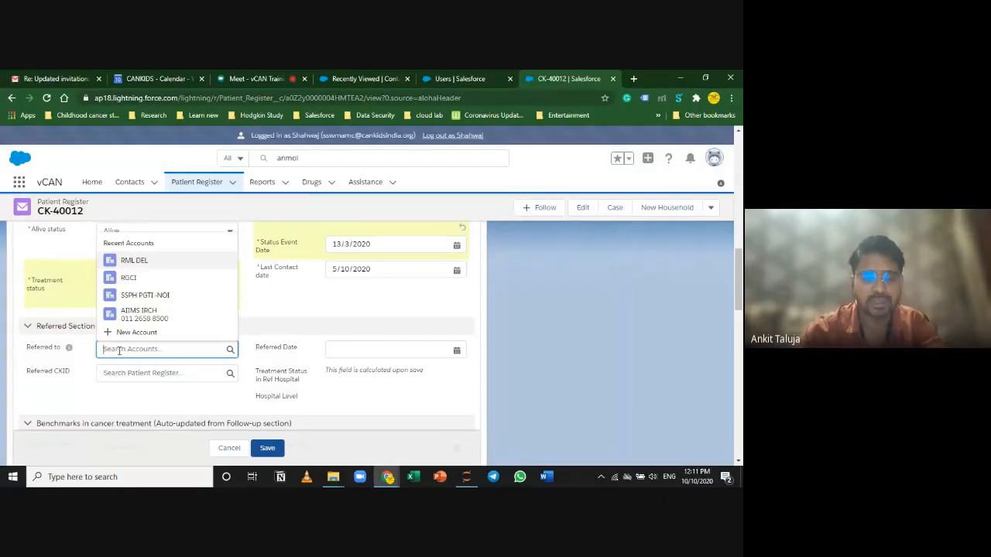
text(hi)
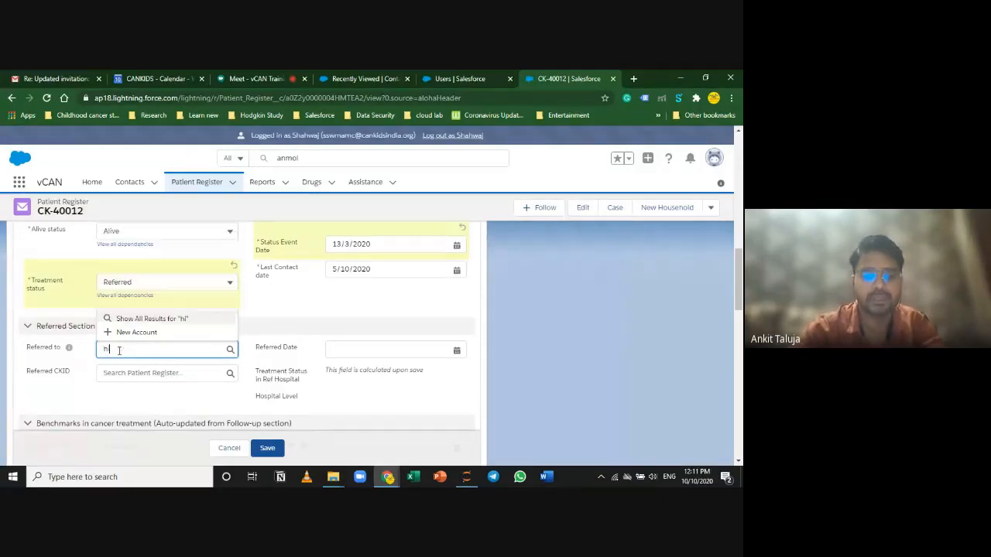
text(ndu)
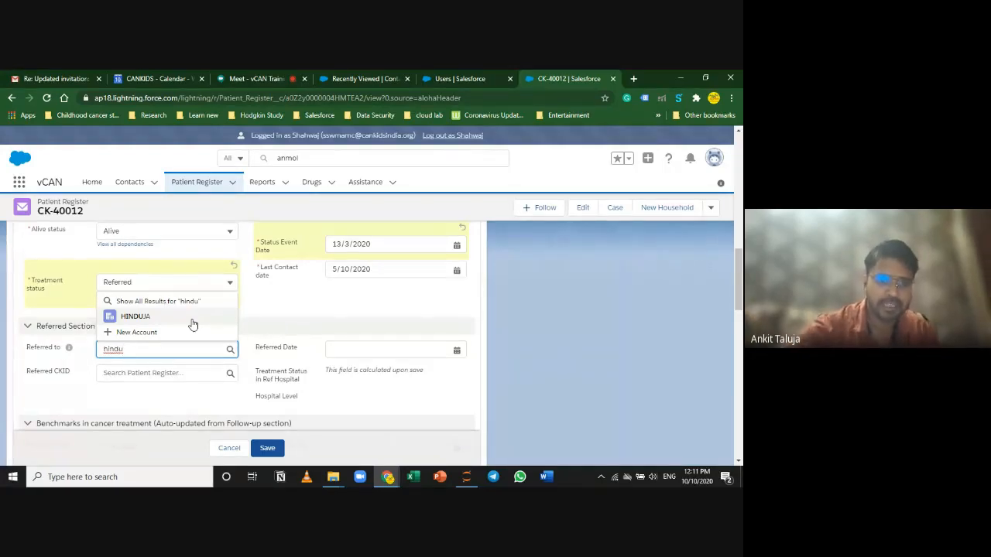
scroll(197, 329, up, 10)
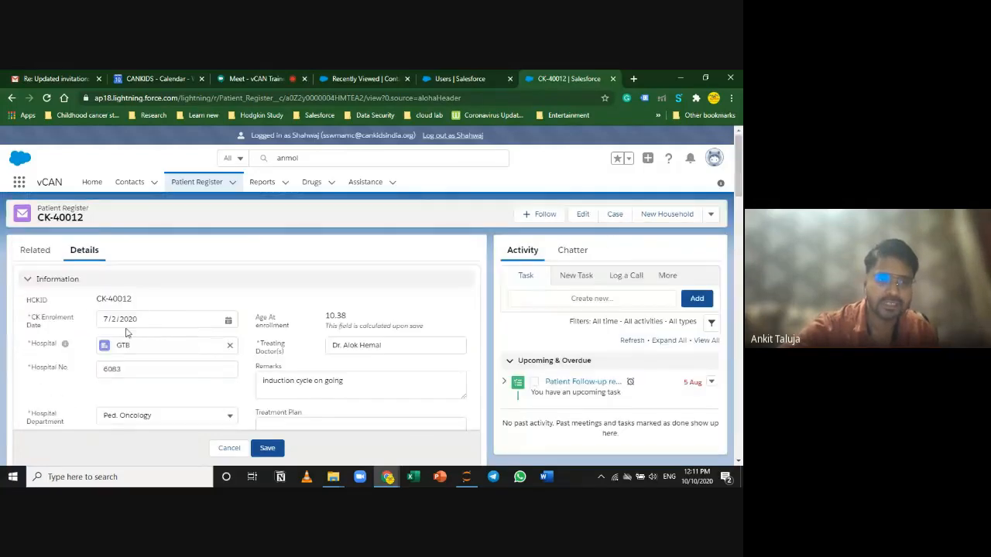
click(231, 345)
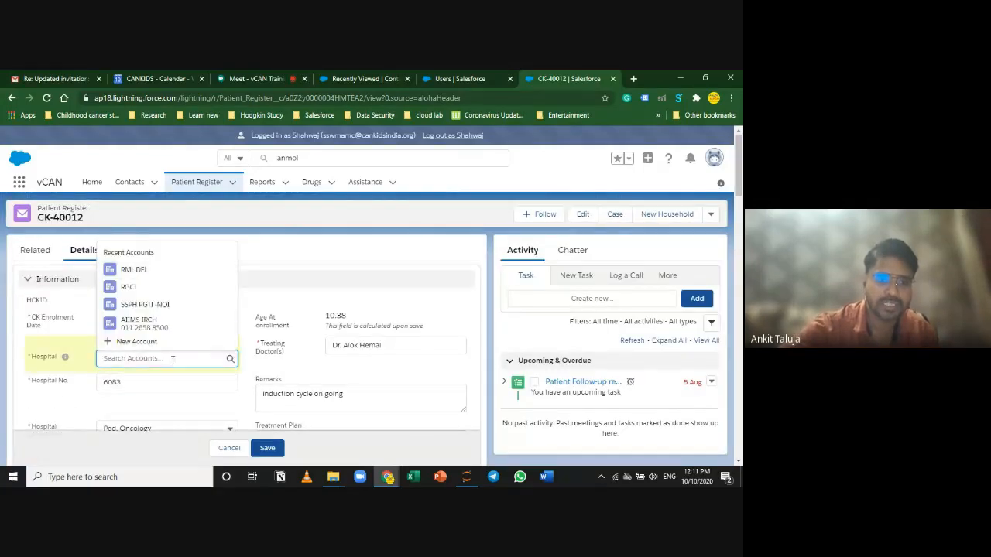
text(hindu)
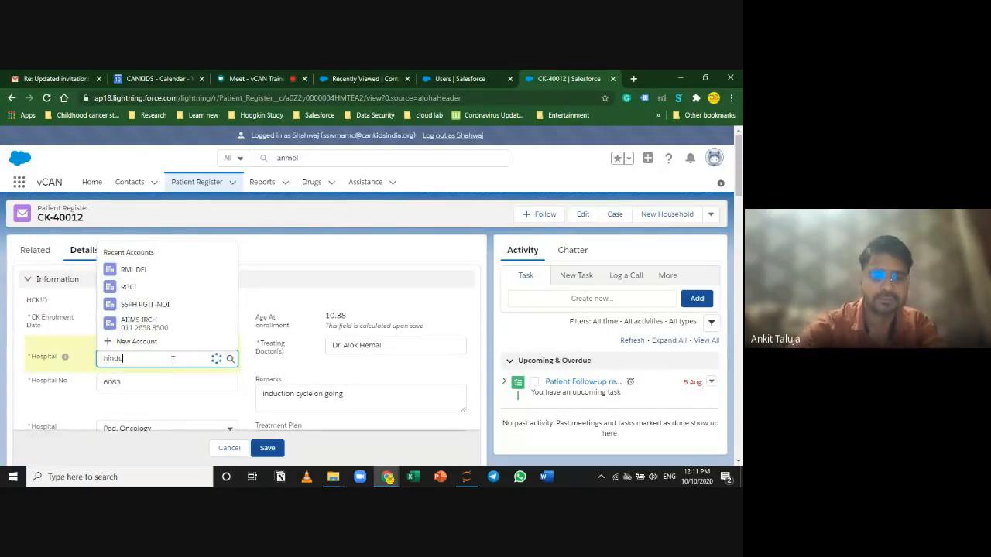
click(451, 387)
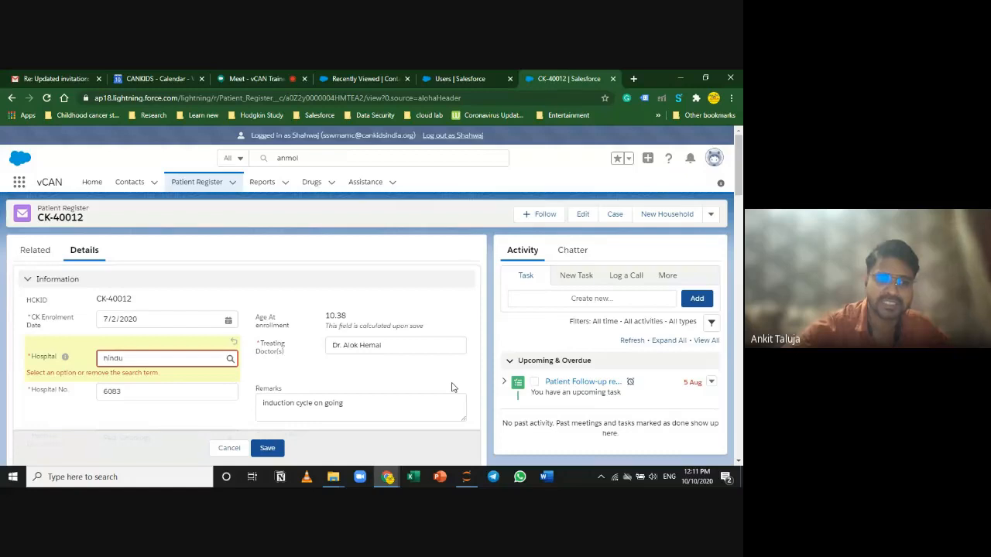
scroll(453, 387, down, 10)
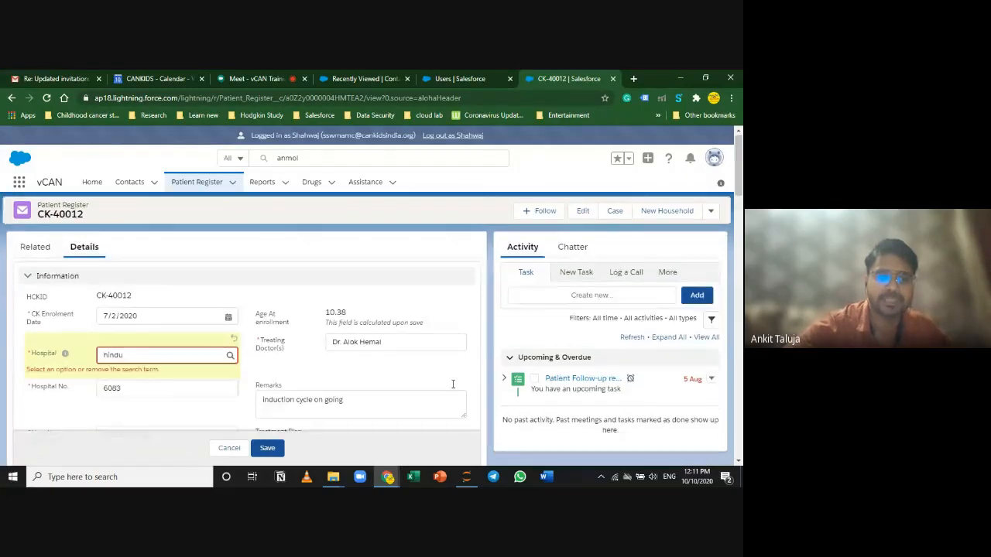
scroll(131, 383, down, 2)
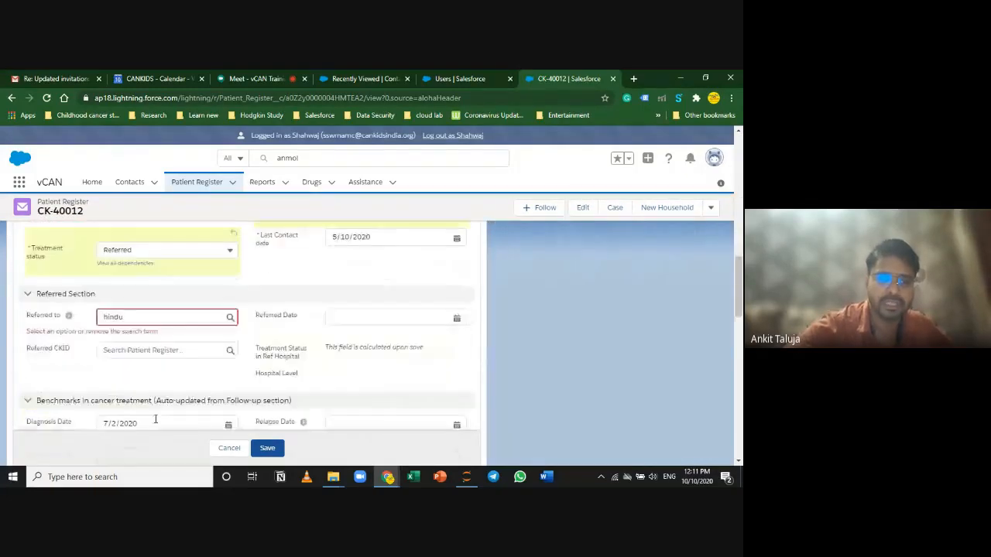
Step: Choose HINDUJA from the Referred to account suggestions
click(131, 293)
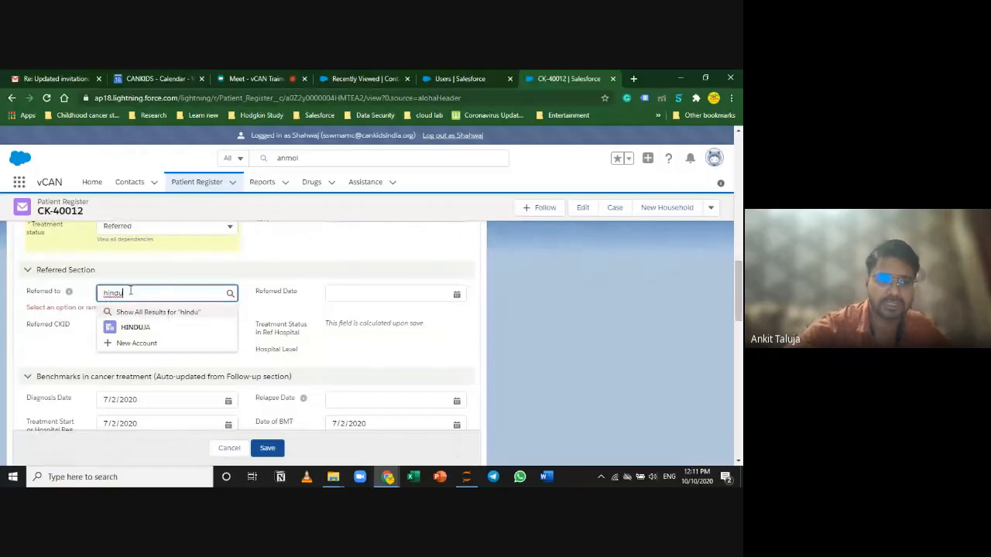
click(158, 328)
scroll(451, 363, down, 1)
scroll(451, 363, down, 1)
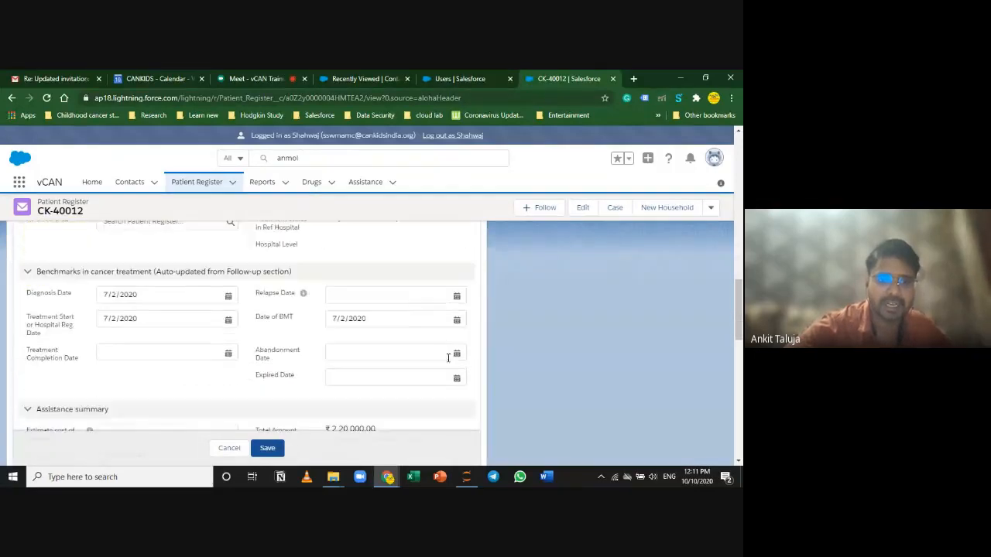
scroll(441, 352, up, 2)
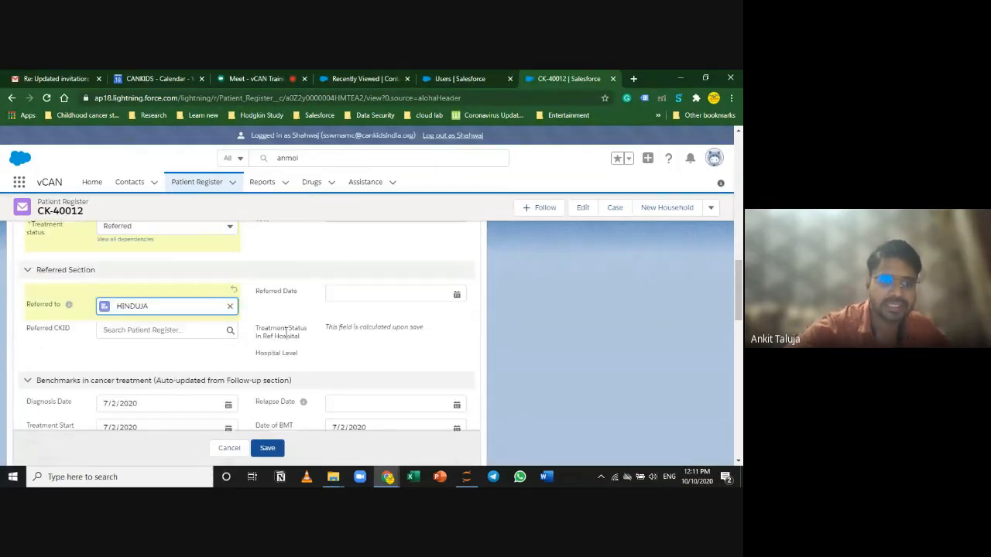
scroll(331, 338, up, 1)
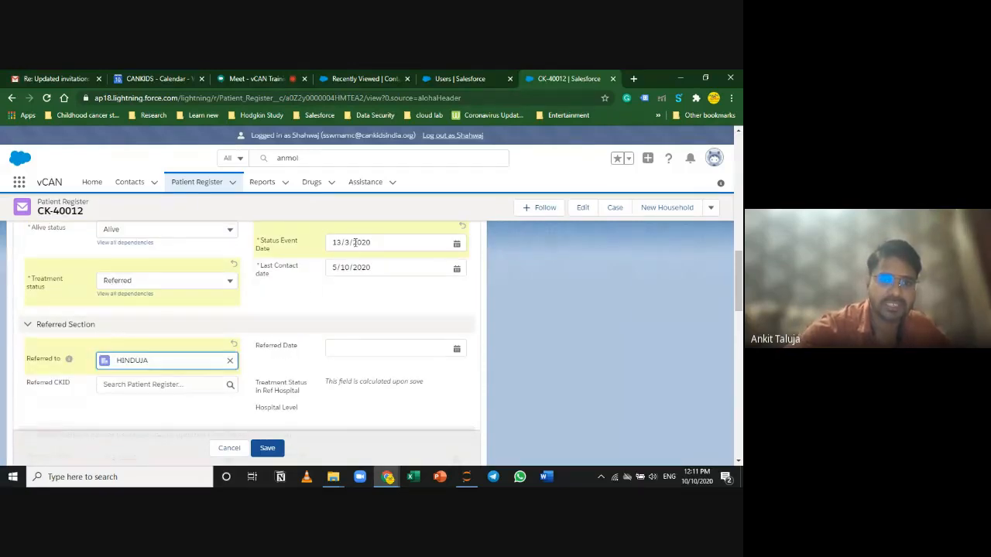
Step: Open the Referred Date calendar without picking a date, then move to Referred CKID
click(356, 349)
scroll(312, 411, down, 2)
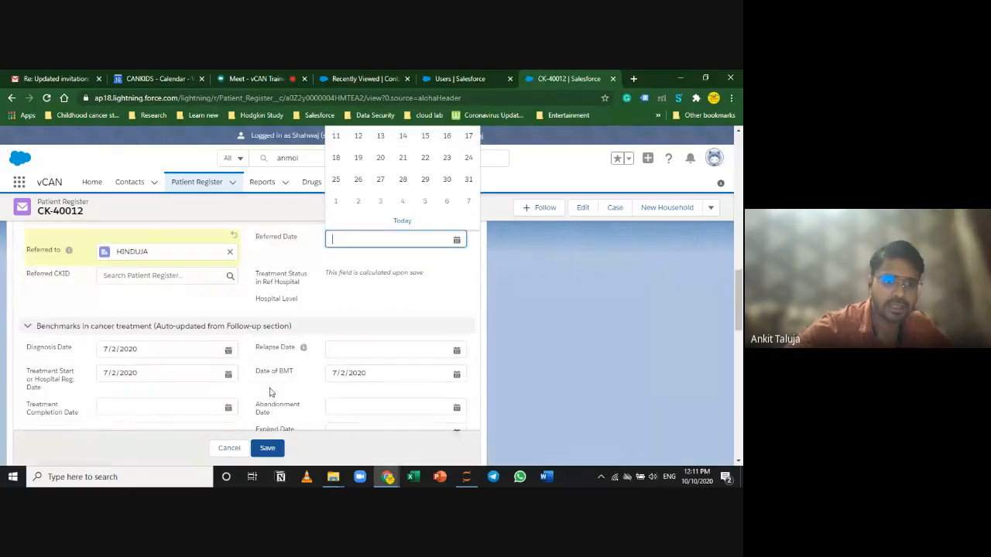
key(Tab)
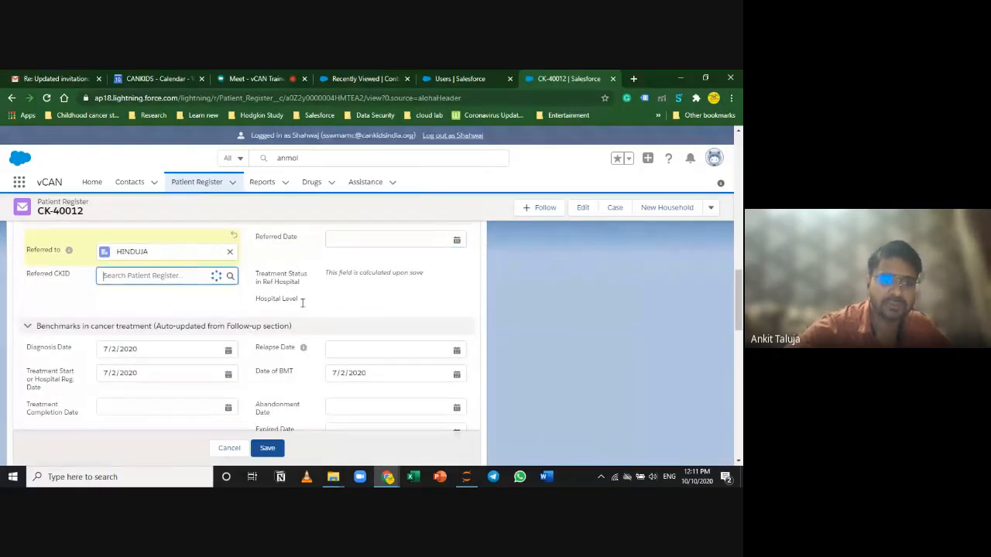
click(367, 306)
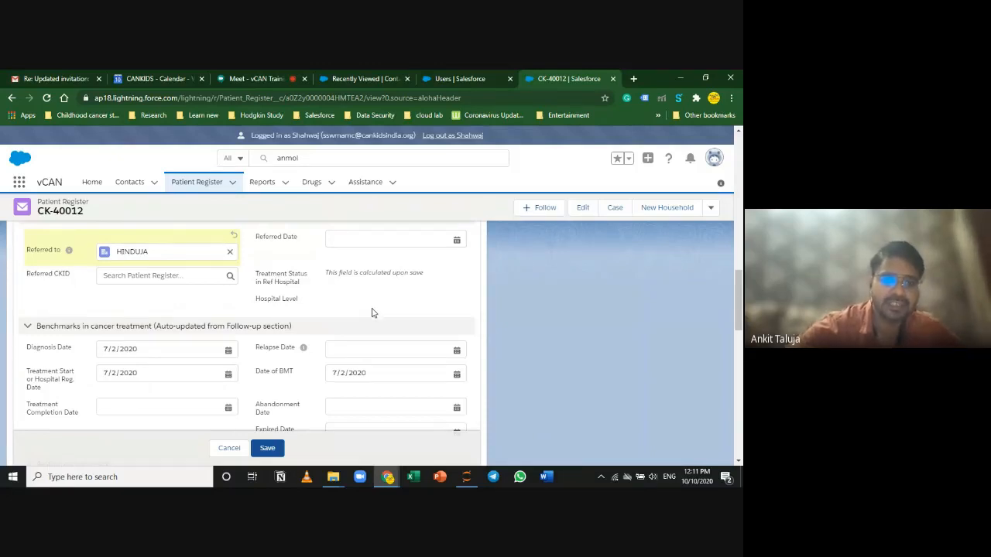
scroll(372, 312, up, 2)
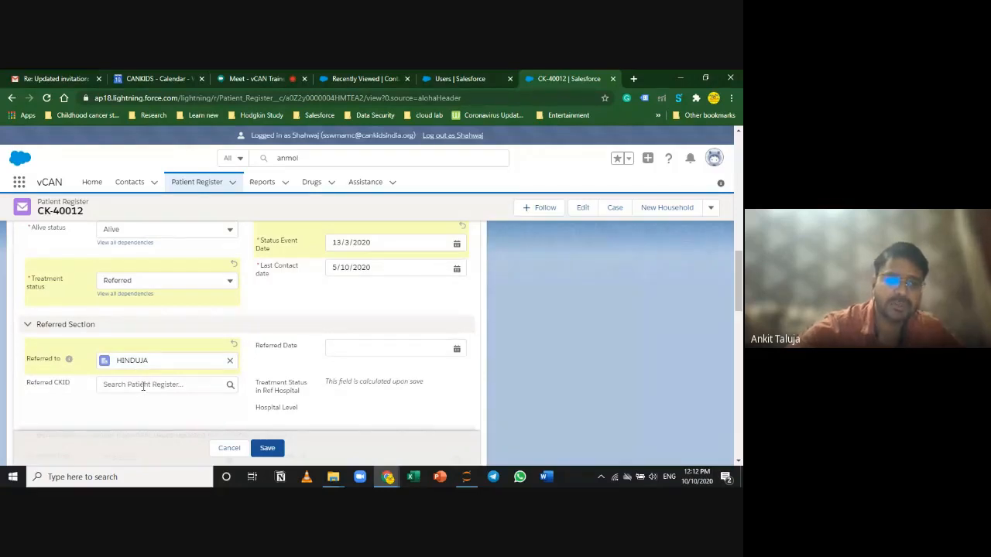
click(142, 385)
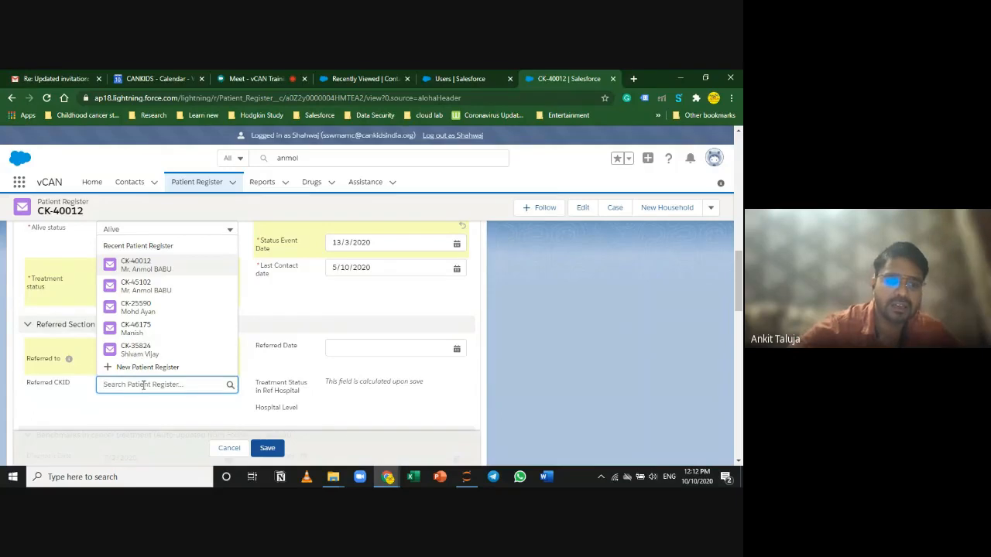
click(132, 408)
click(141, 385)
click(133, 329)
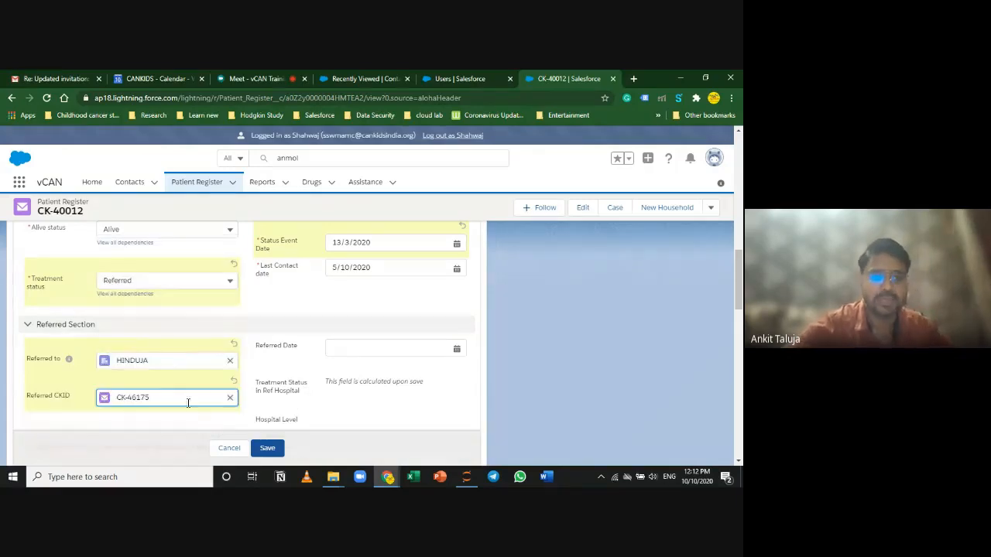
scroll(355, 363, down, 1)
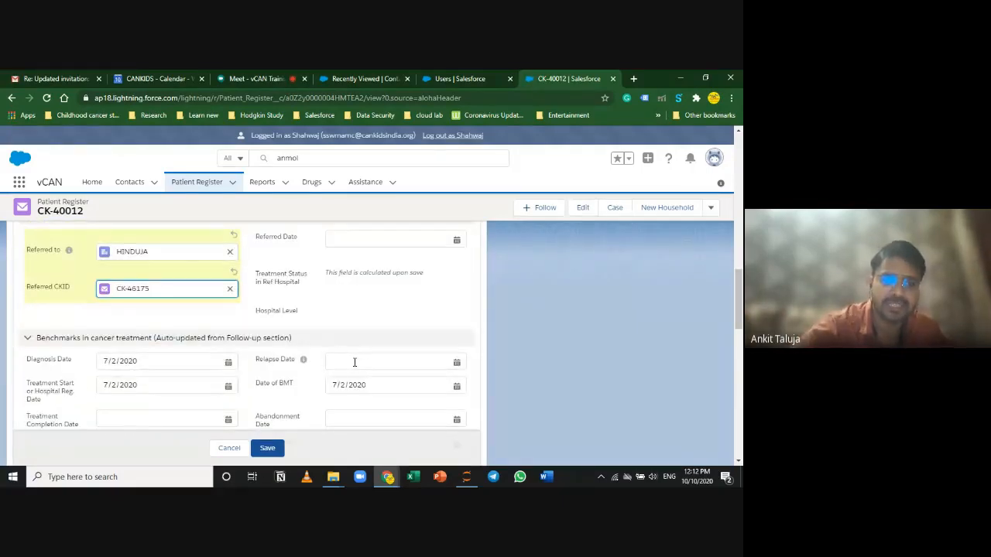
scroll(340, 364, down, 1)
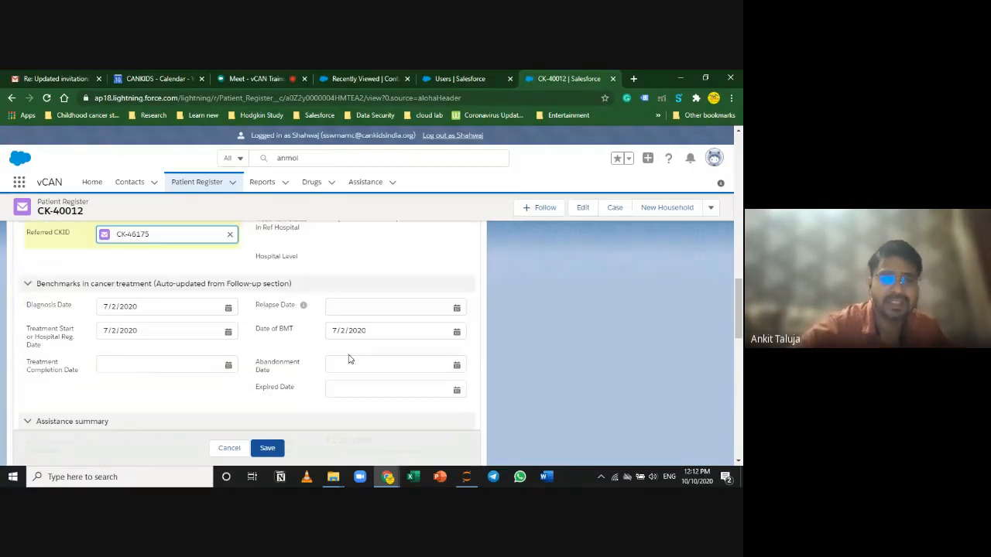
scroll(302, 346, down, 1)
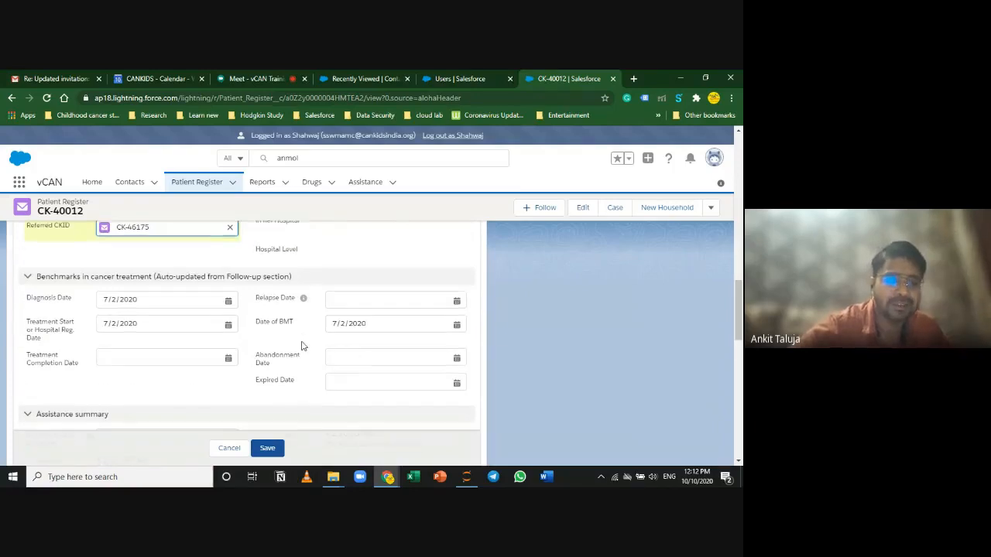
scroll(306, 346, up, 1)
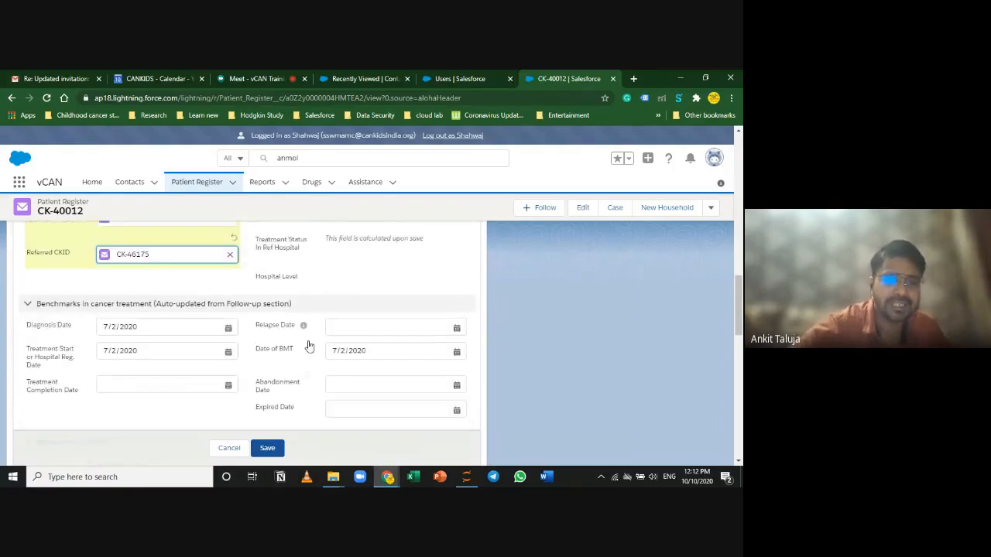
scroll(308, 346, down, 1)
scroll(309, 348, up, 3)
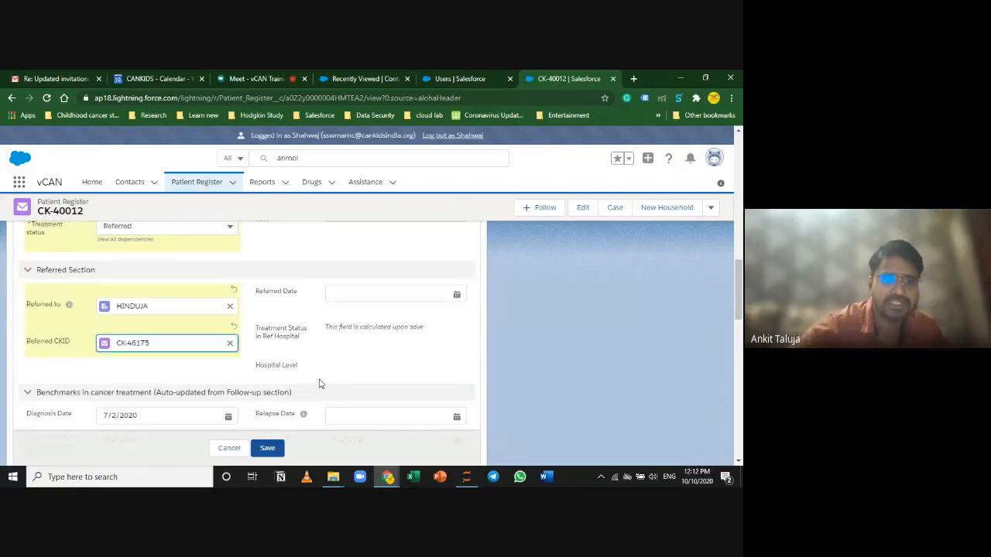
scroll(324, 387, up, 2)
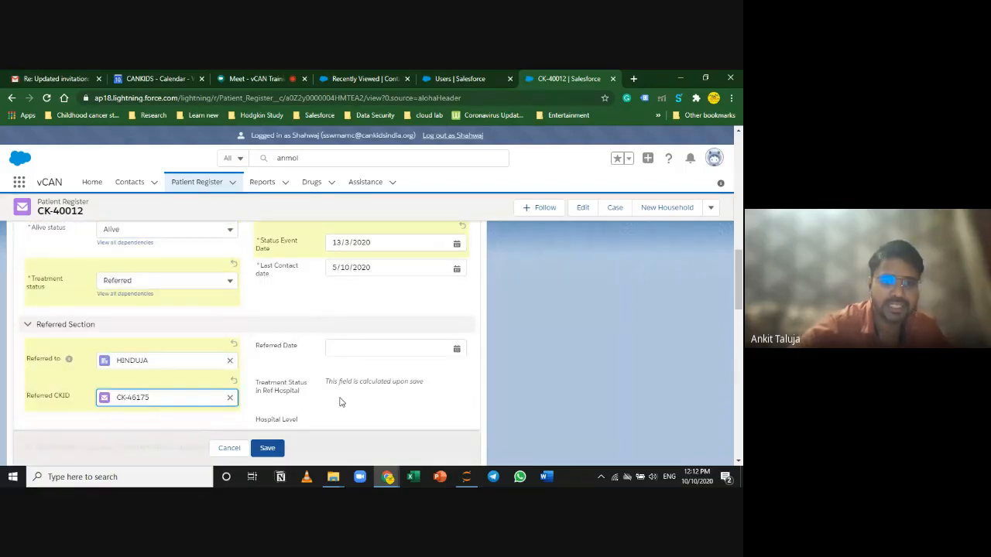
scroll(169, 383, down, 1)
scroll(168, 383, up, 1)
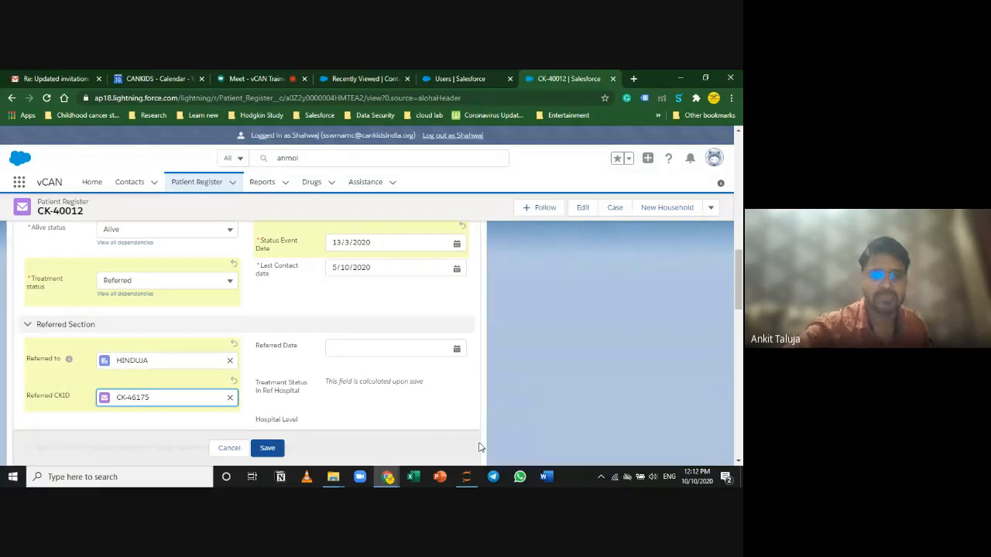
Step: Highlight the Treatment Status in Ref Hospital label and the referred patient fields
click(262, 383)
drag(261, 383, 314, 394)
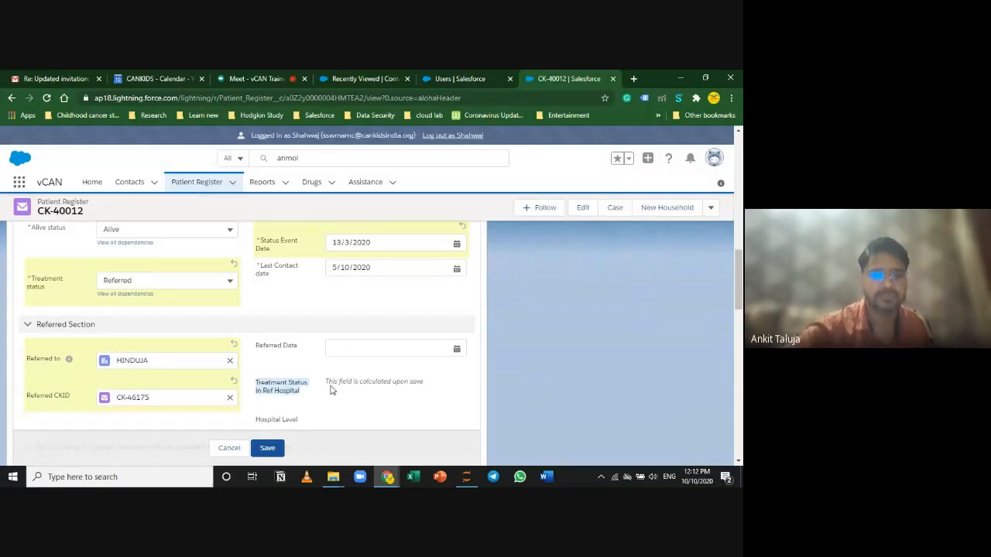
scroll(325, 391, up, 2)
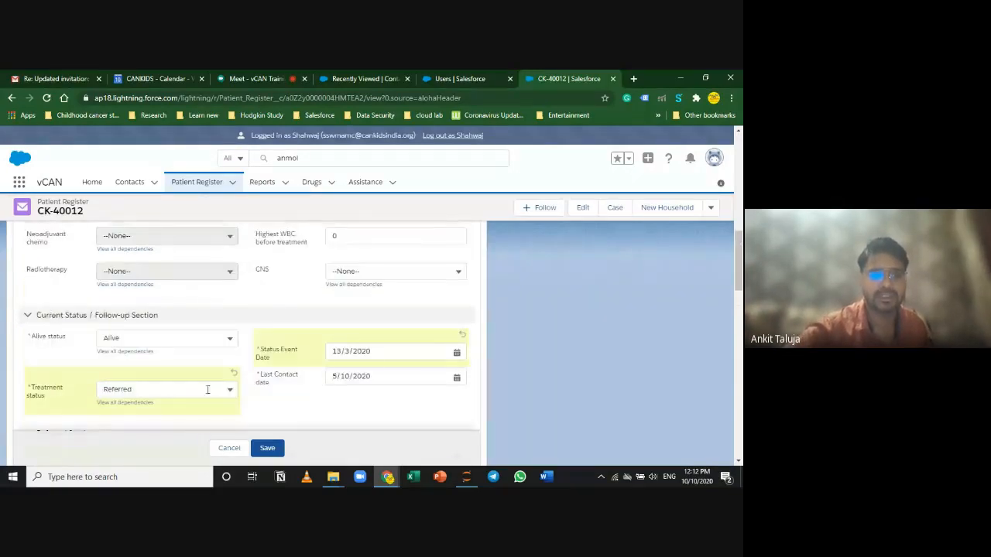
scroll(203, 392, down, 2)
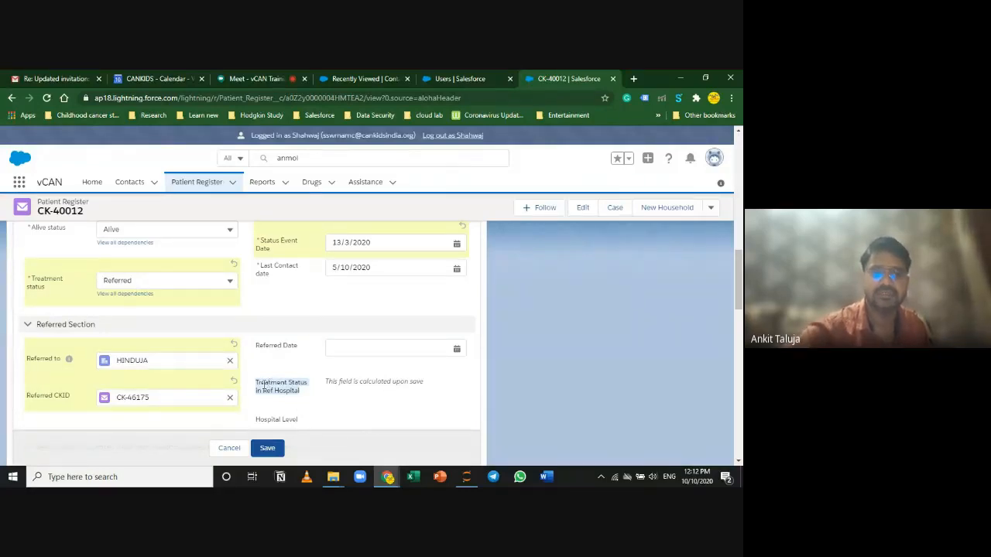
click(295, 392)
triple_click(293, 392)
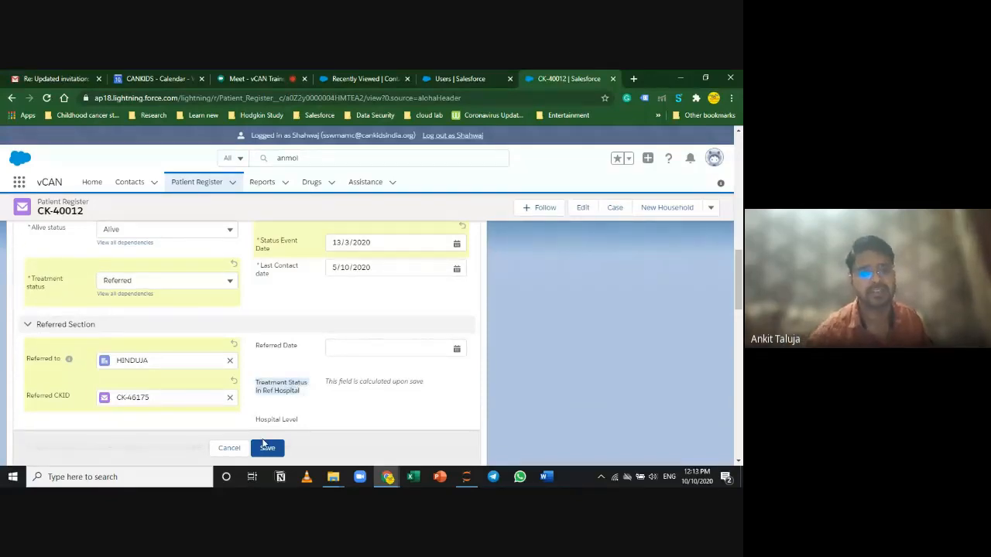
drag(362, 380, 364, 414)
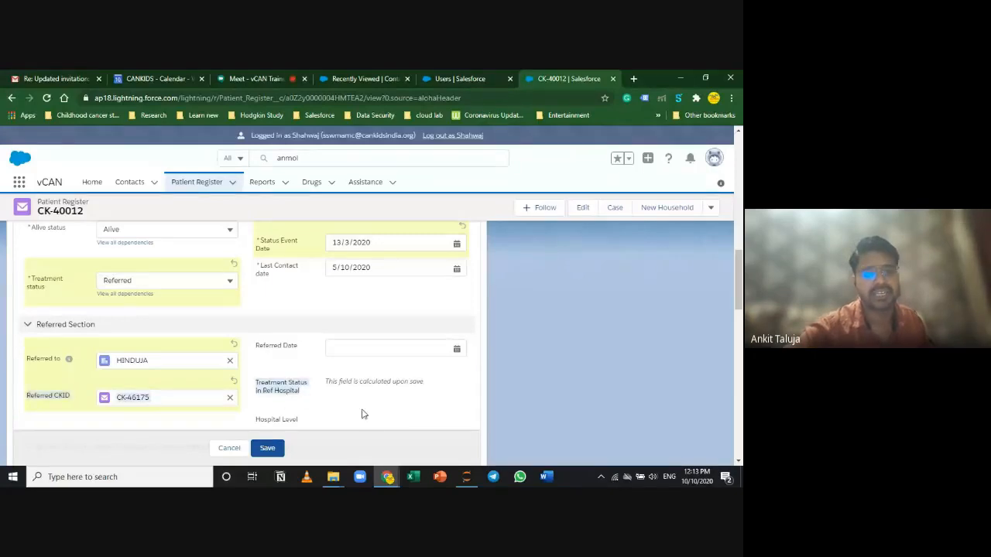
Step: Cancel the edit, check the Referred fields are empty, and stop presenting in Meet
click(229, 448)
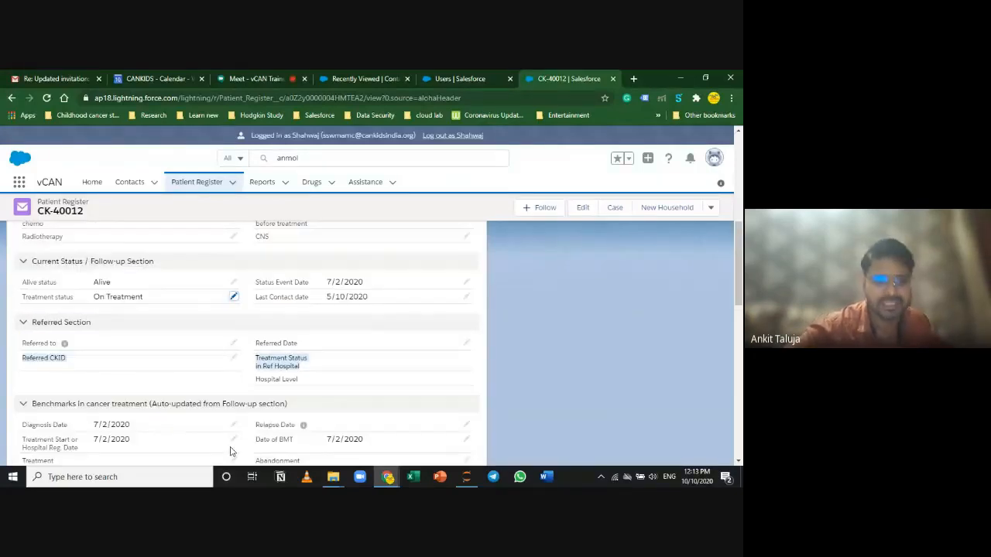
click(266, 323)
click(298, 329)
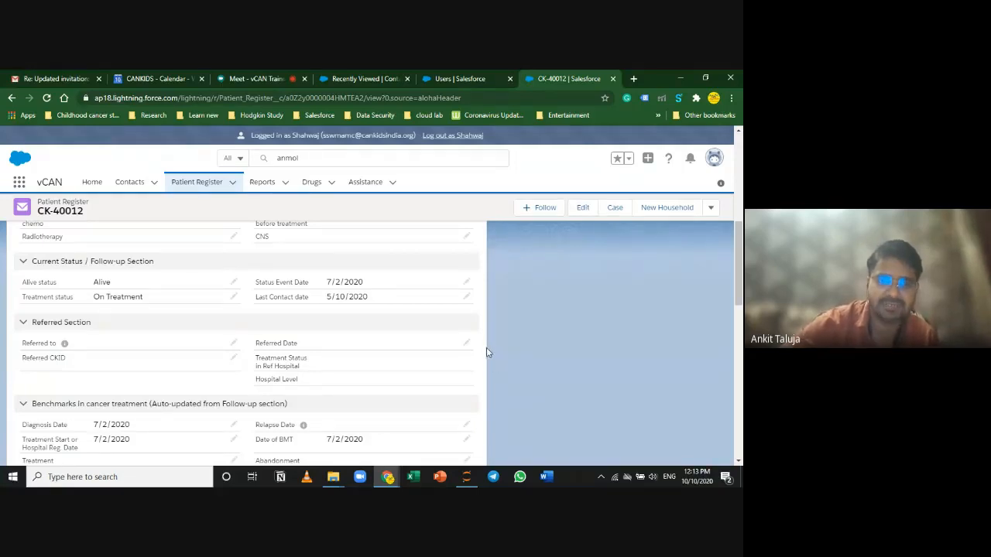
click(283, 76)
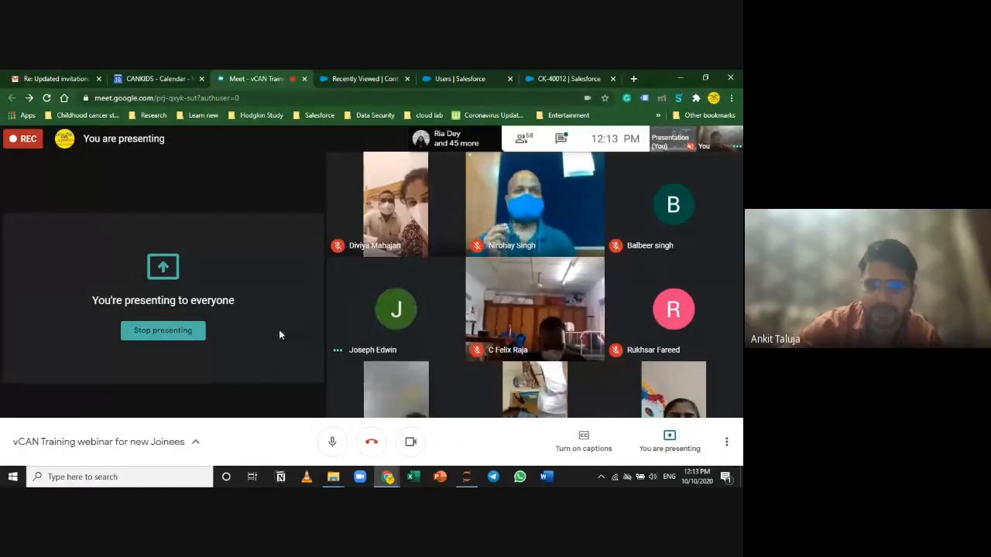
click(164, 333)
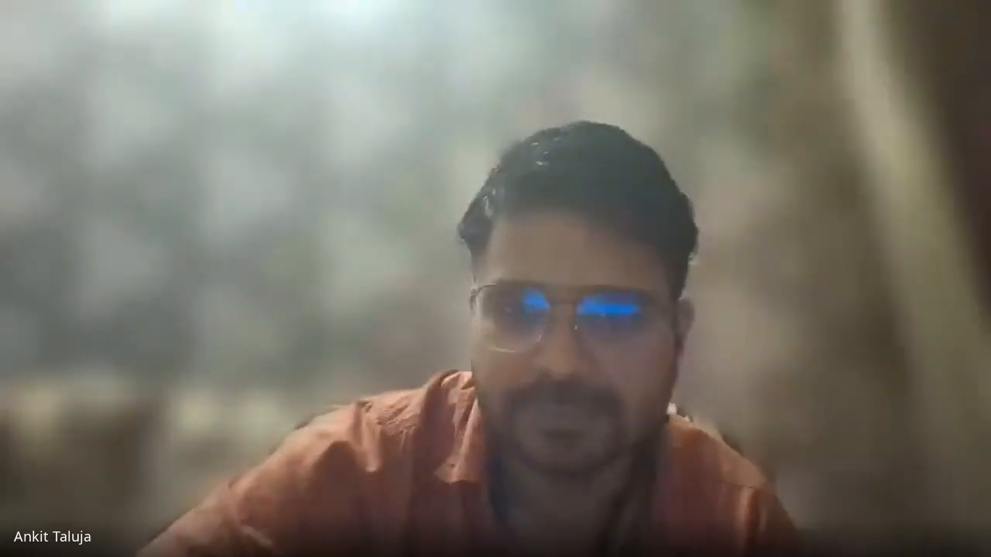
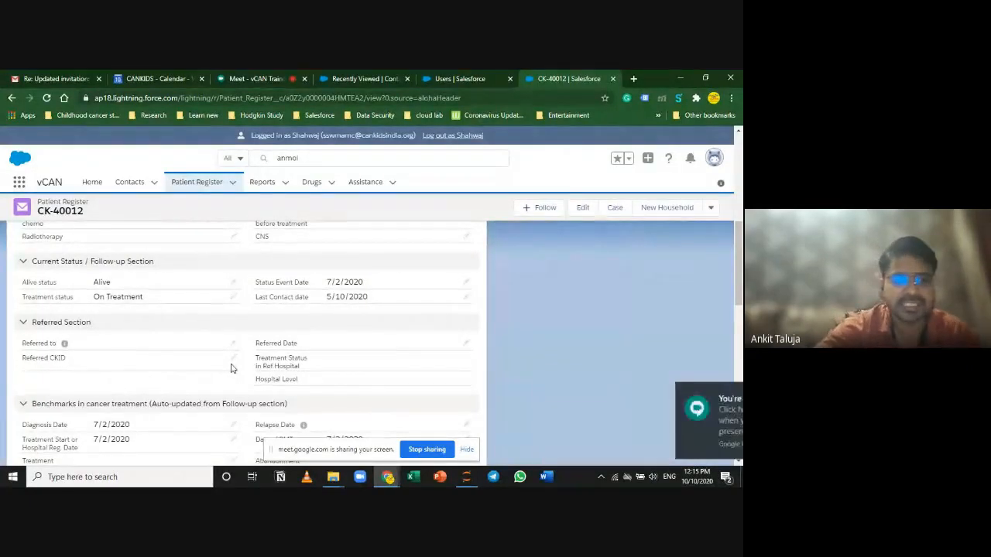
Step: Set the Referred CKID lookup to CK-43543 by searching 'ck-'
click(233, 360)
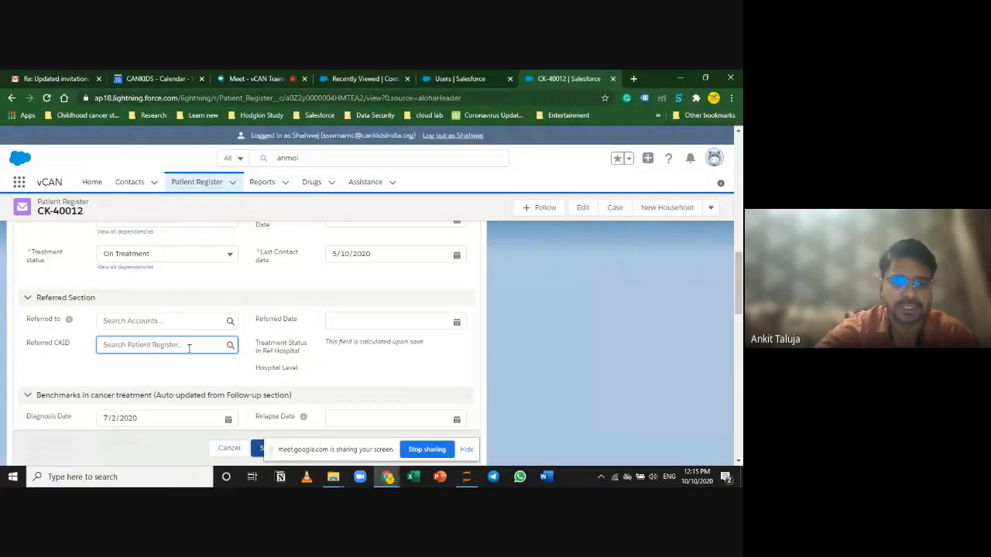
text(ck-)
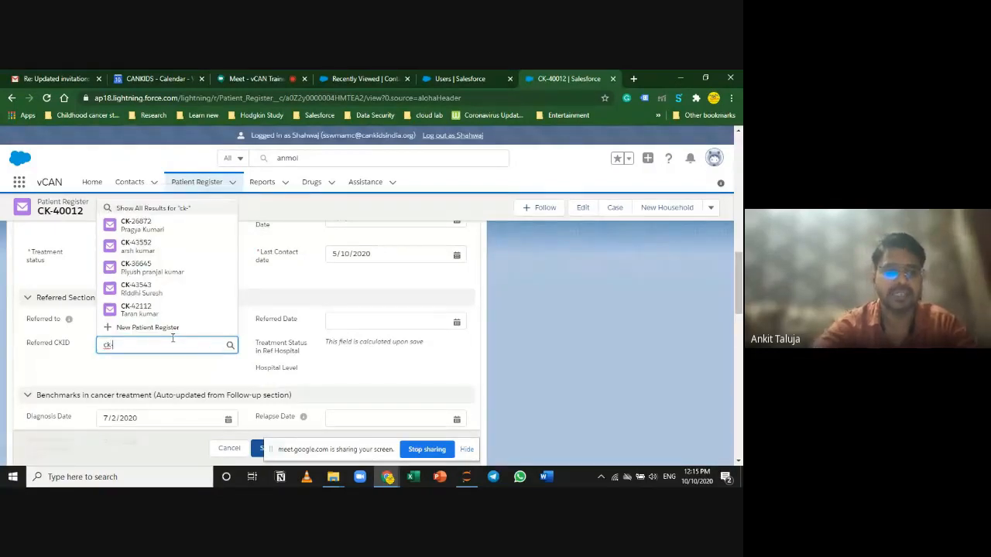
click(179, 287)
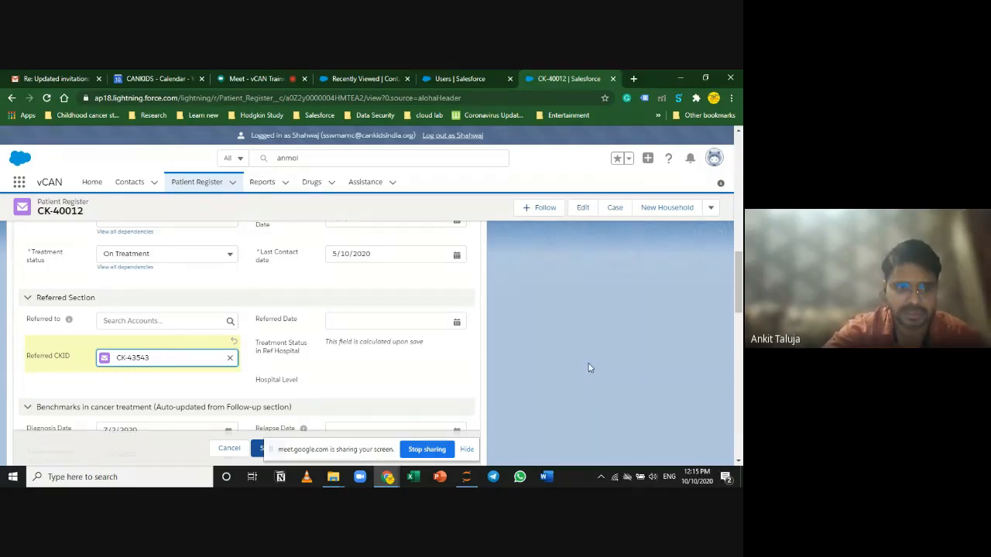
Step: Scroll the form and briefly highlight the Hospital Level label while explaining
scroll(588, 368, down, 5)
scroll(588, 367, up, 6)
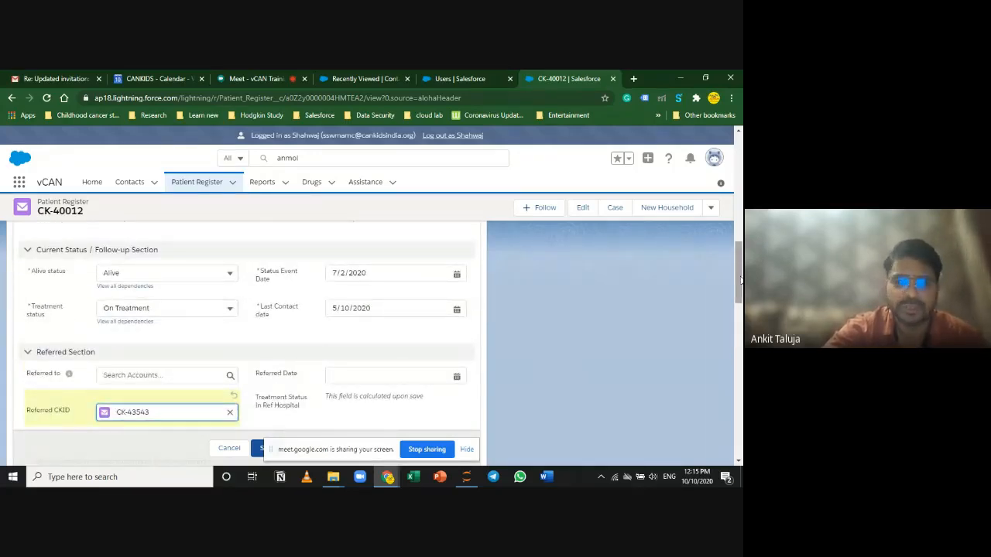
drag(740, 280, 740, 300)
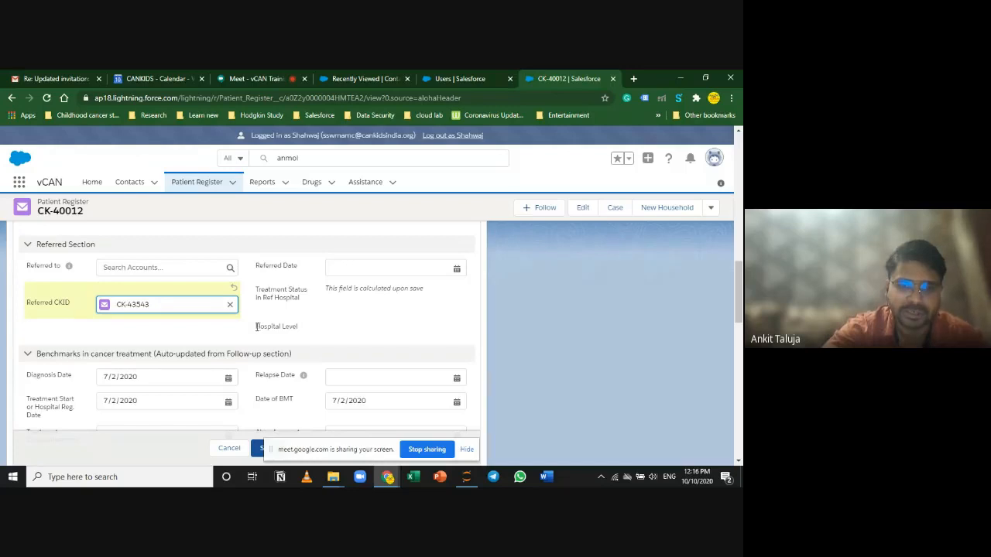
drag(256, 325, 300, 329)
click(378, 334)
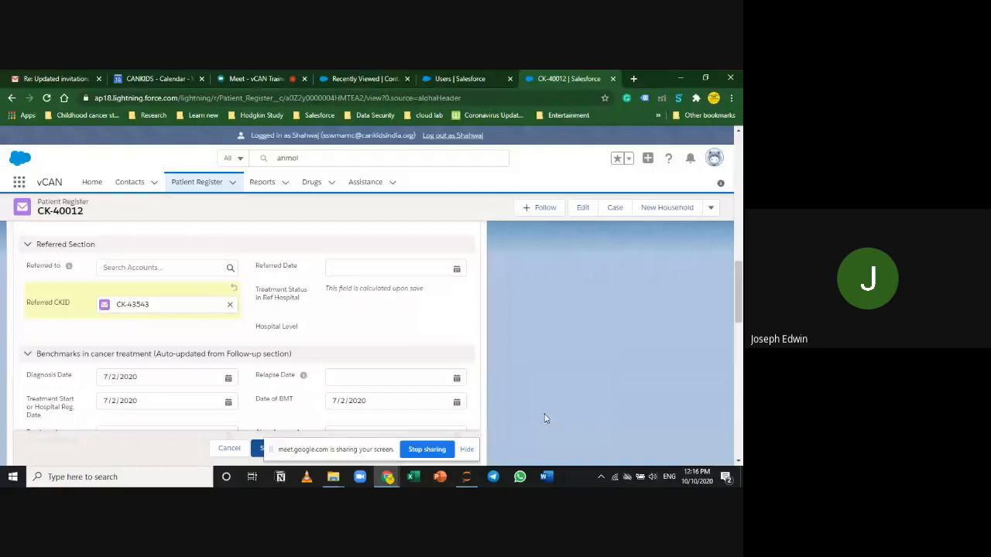
Step: Search for the patient's contact by name, open it, and discard the unsaved CK-40012 change
click(328, 157)
drag(328, 158, 261, 155)
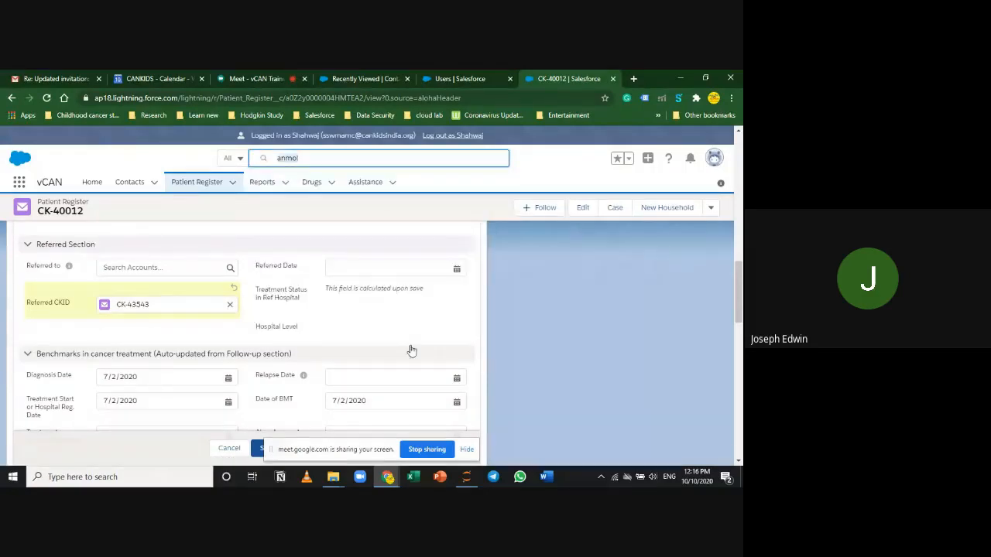
key(BackSpace)
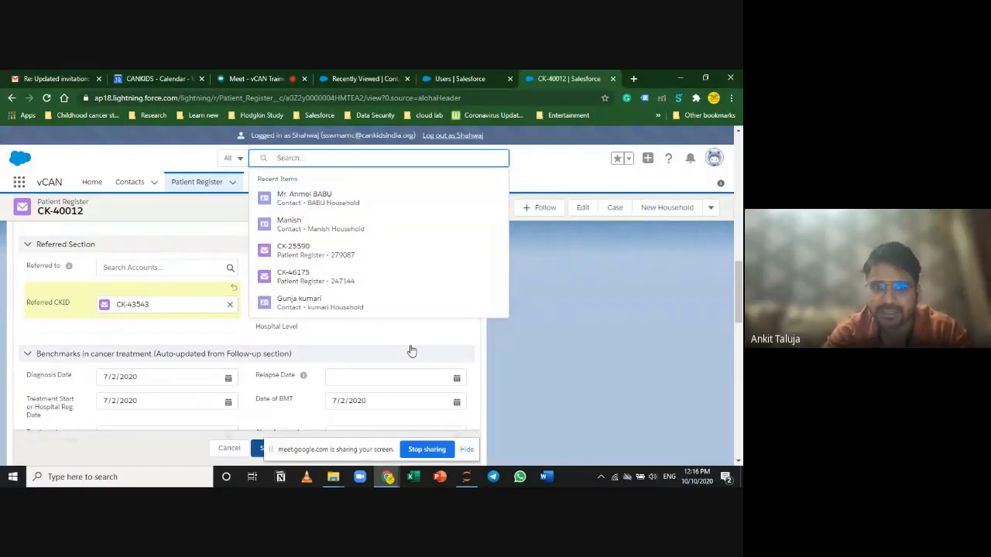
text(nikita)
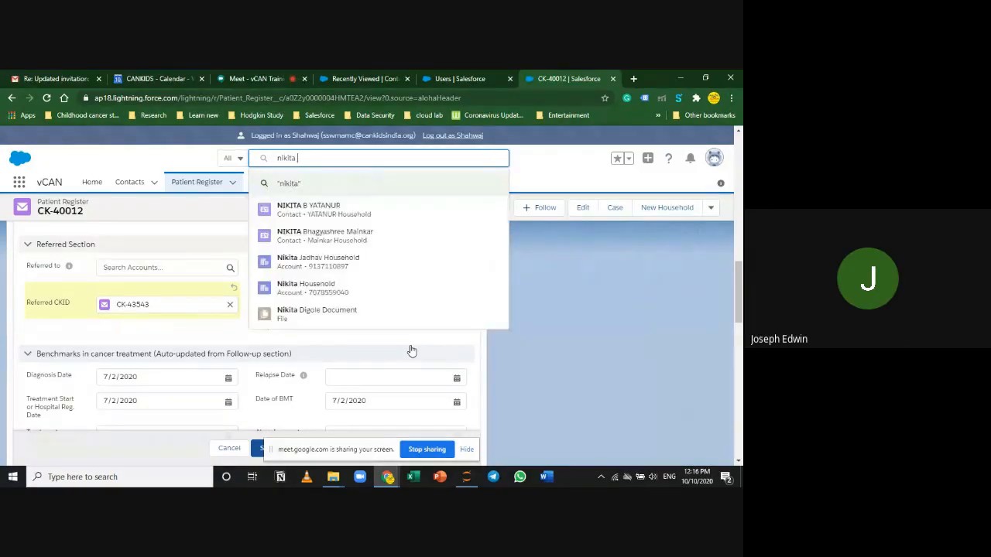
click(361, 217)
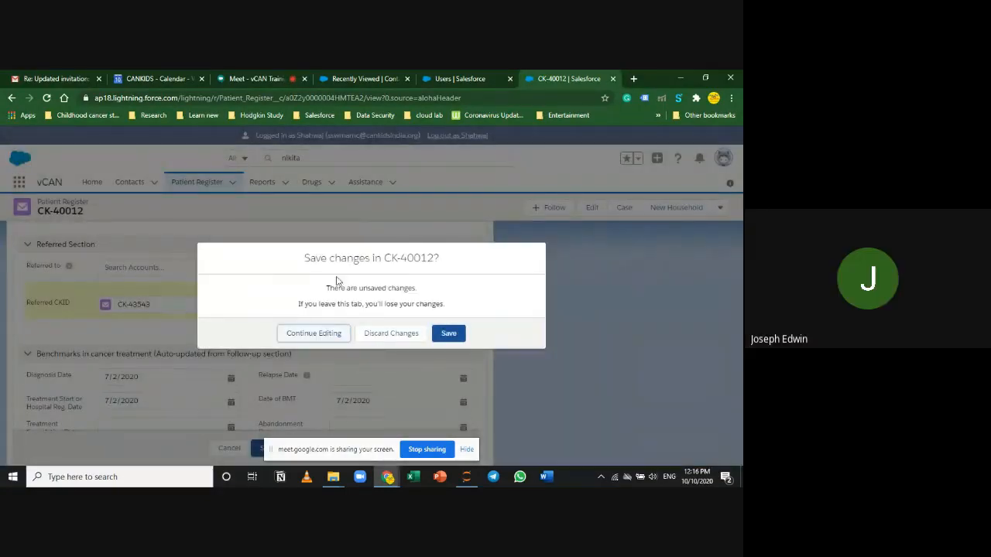
click(380, 334)
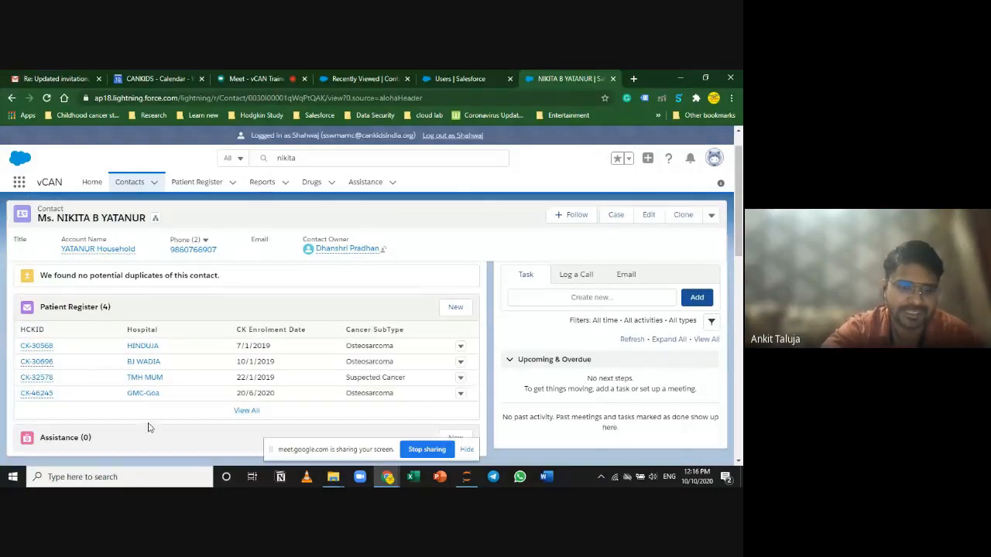
click(41, 394)
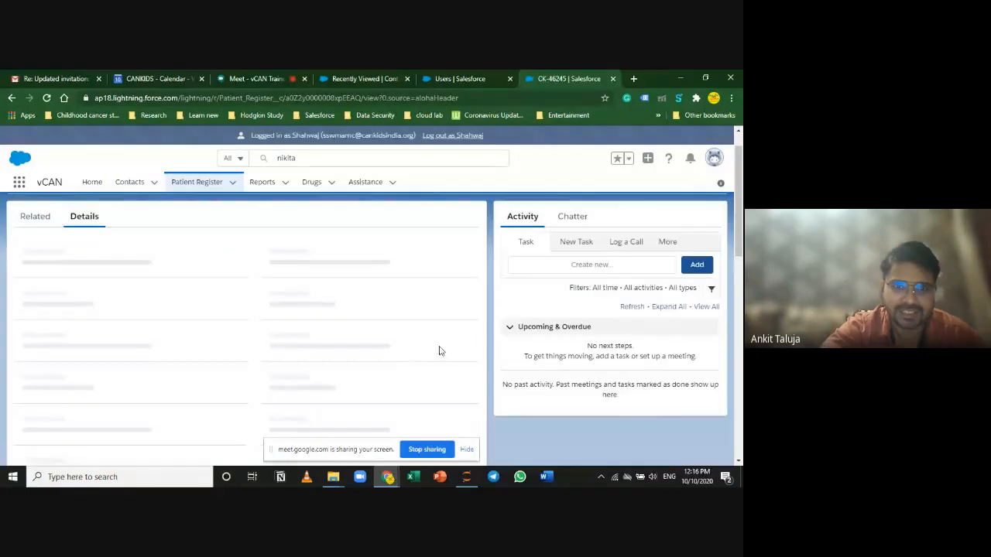
scroll(495, 347, down, 5)
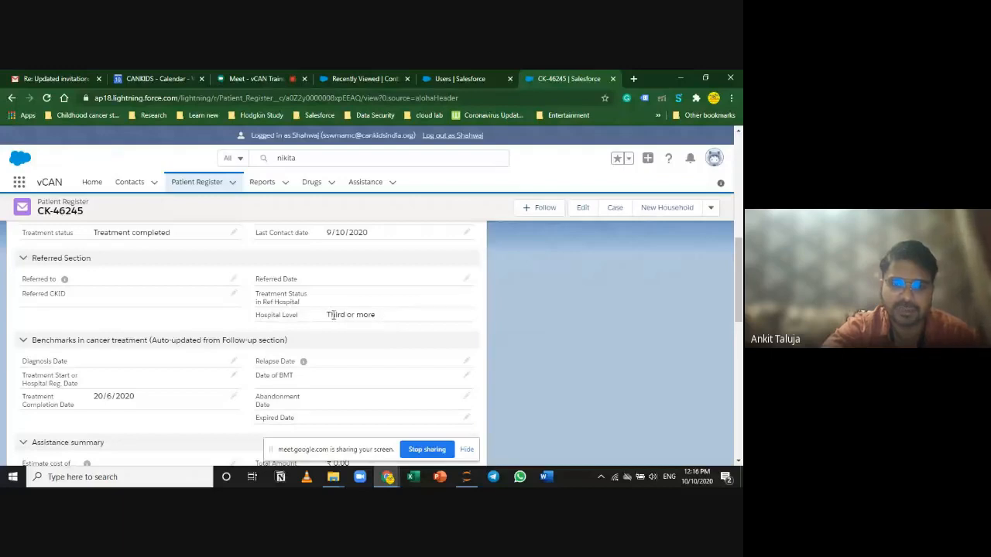
drag(329, 315, 375, 316)
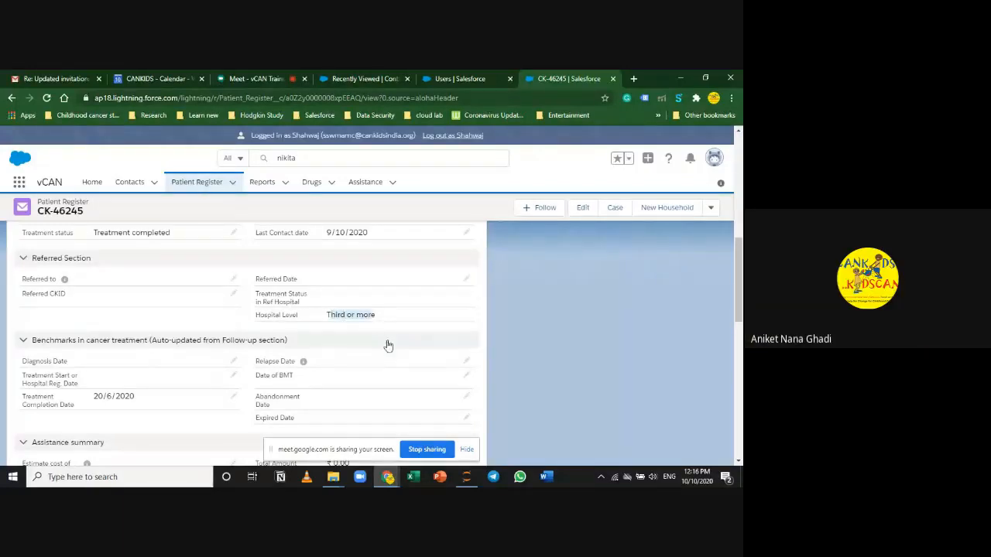
click(381, 318)
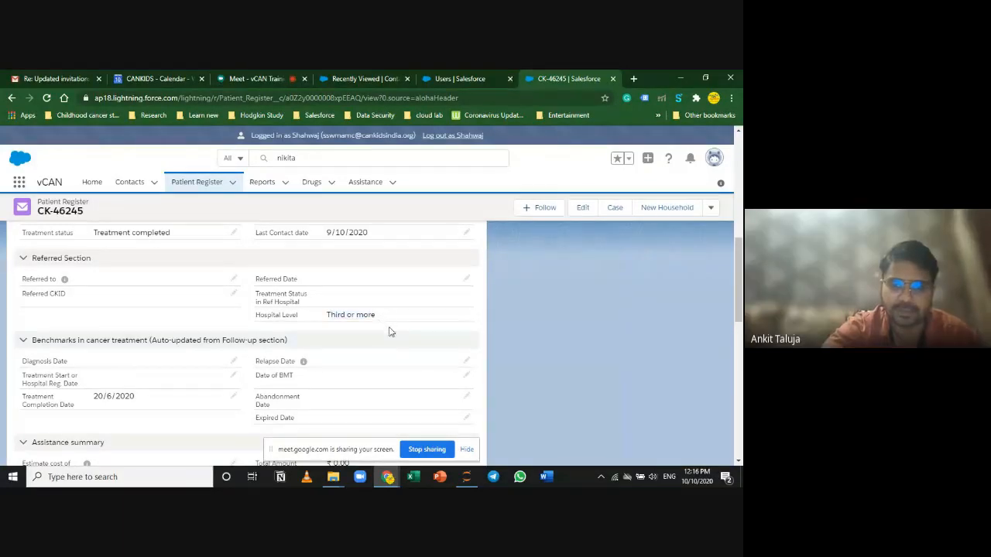
drag(375, 315, 308, 326)
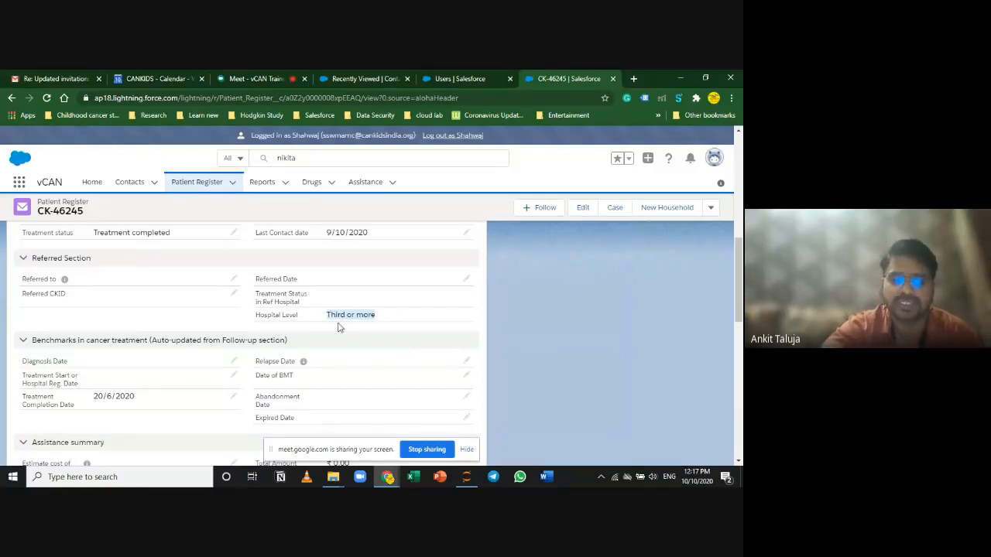
scroll(526, 364, up, 2)
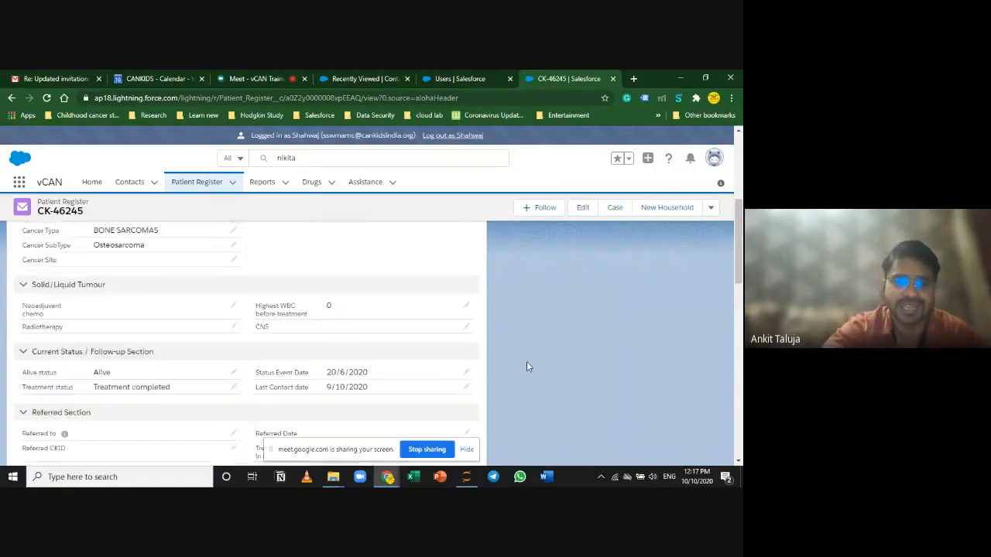
scroll(527, 366, down, 2)
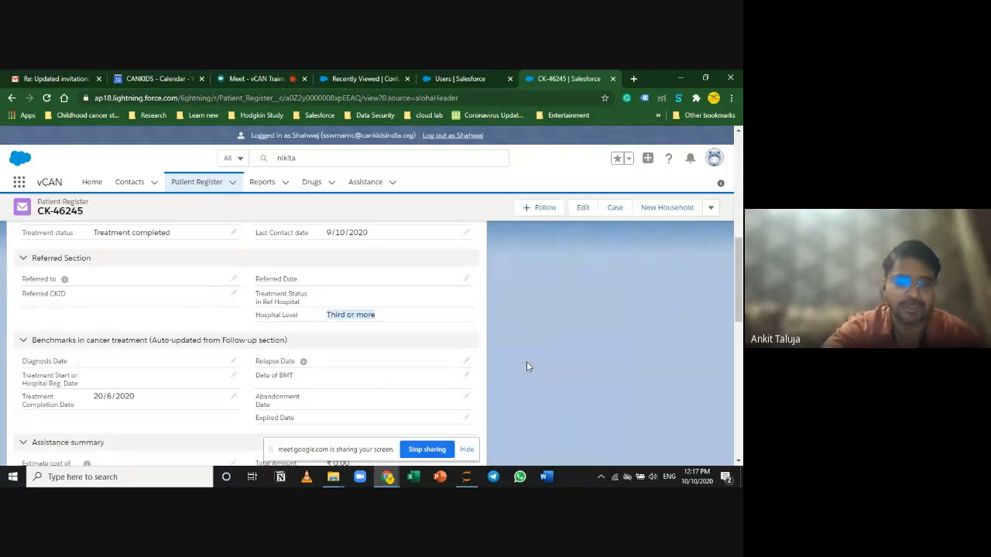
click(370, 316)
drag(377, 318, 328, 314)
scroll(541, 350, up, 5)
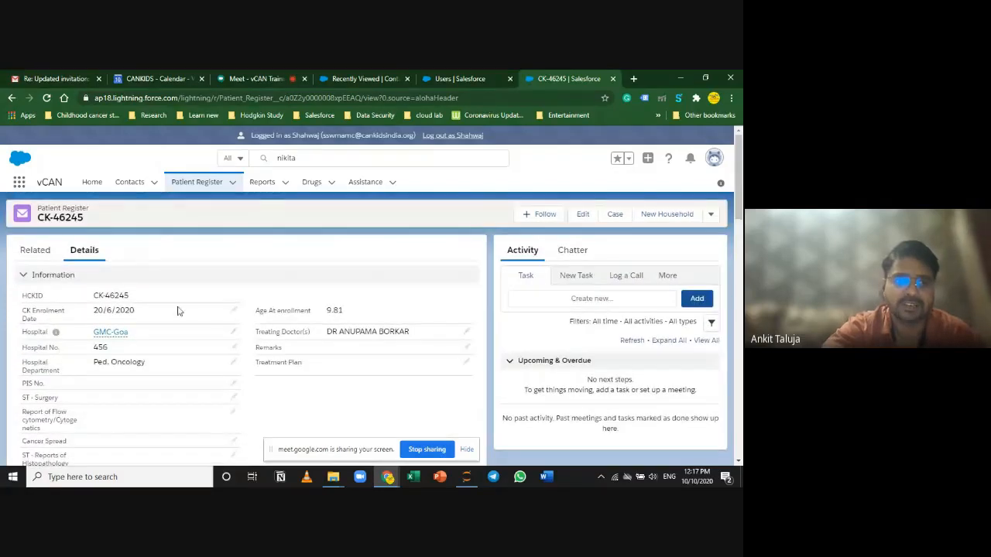
scroll(452, 340, down, 5)
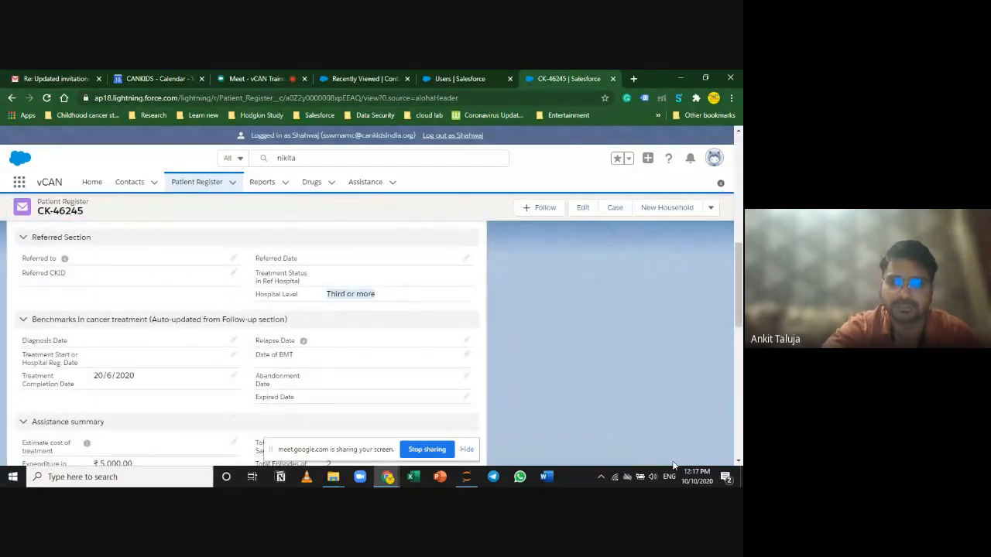
scroll(541, 387, up, 5)
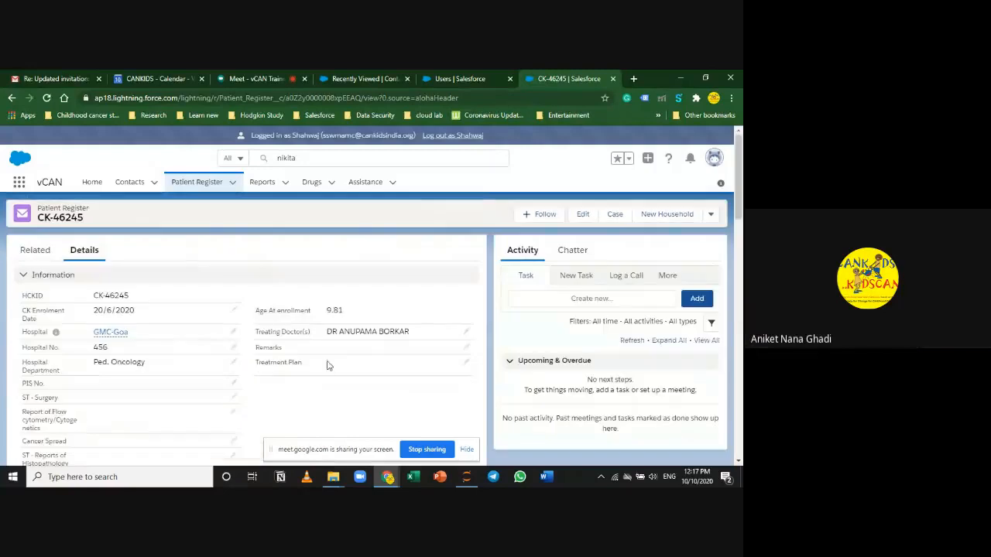
scroll(168, 384, down, 10)
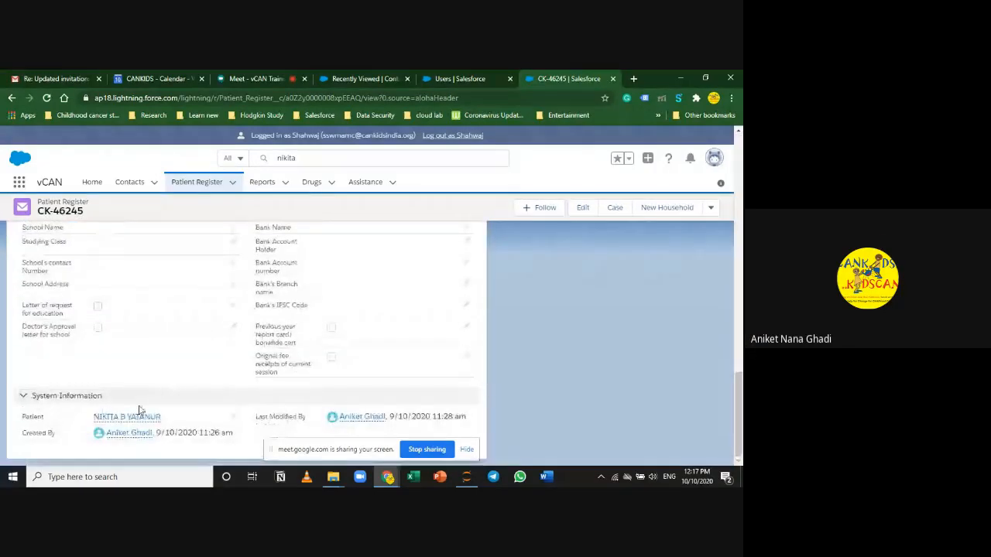
click(133, 418)
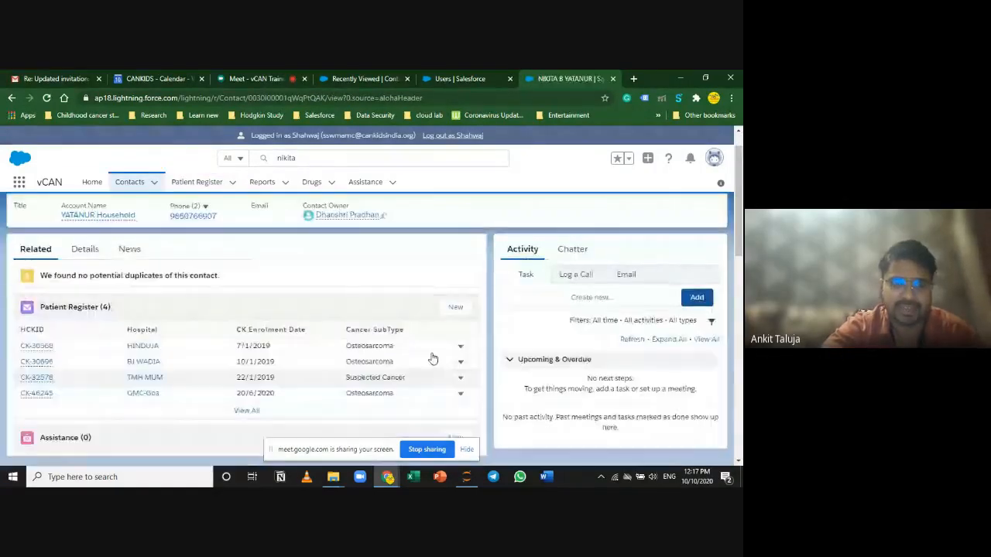
Step: Show the contact's details and highlight the Hospital Registrations count
click(84, 283)
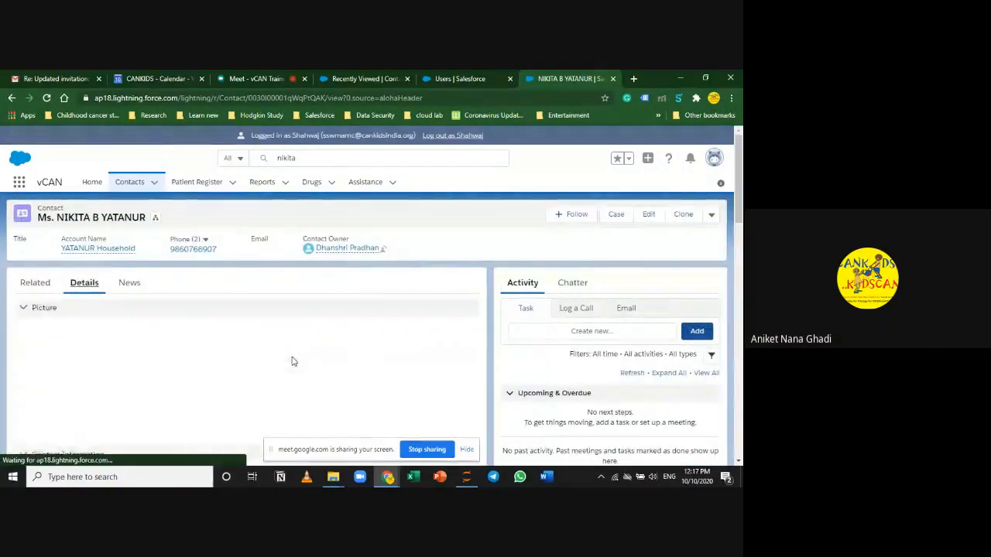
scroll(302, 372, down, 15)
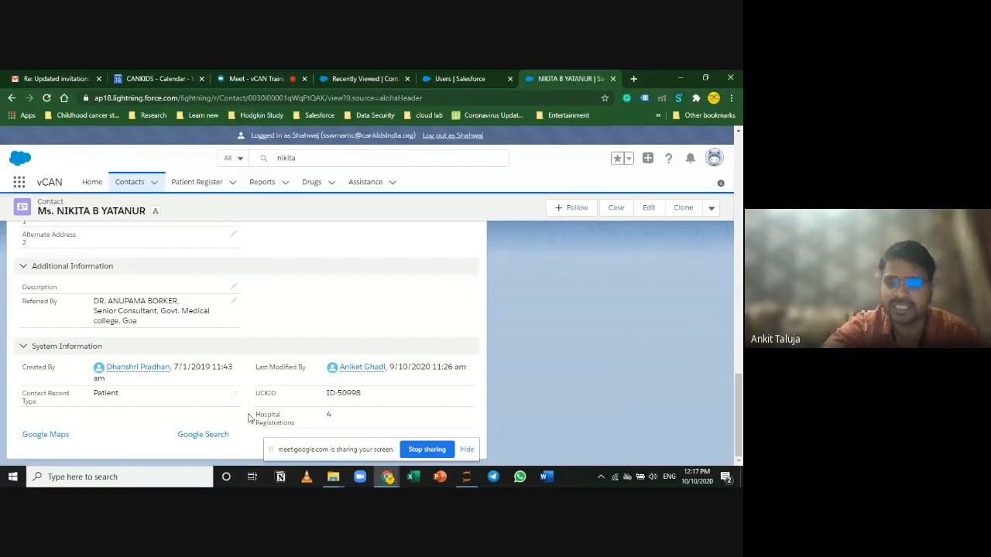
triple_click(257, 416)
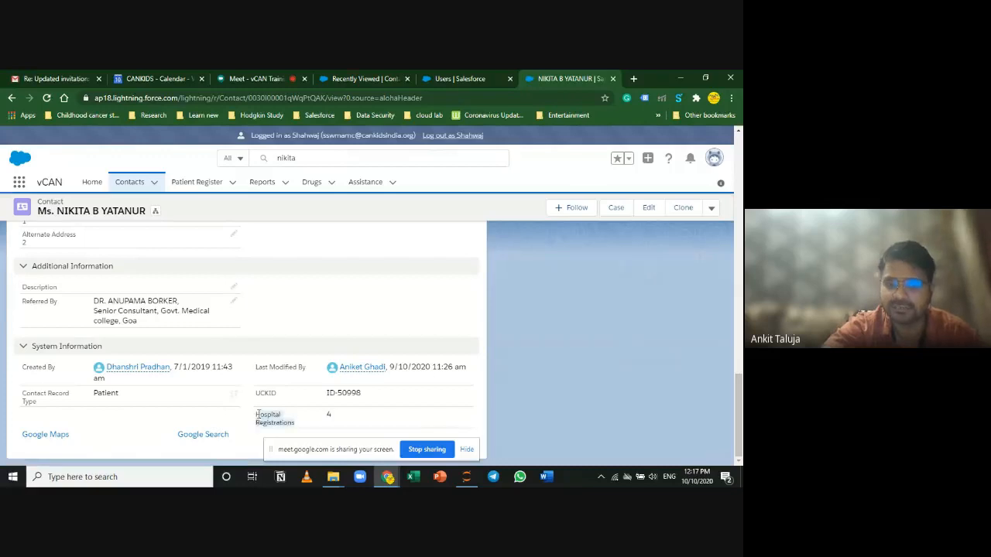
click(331, 416)
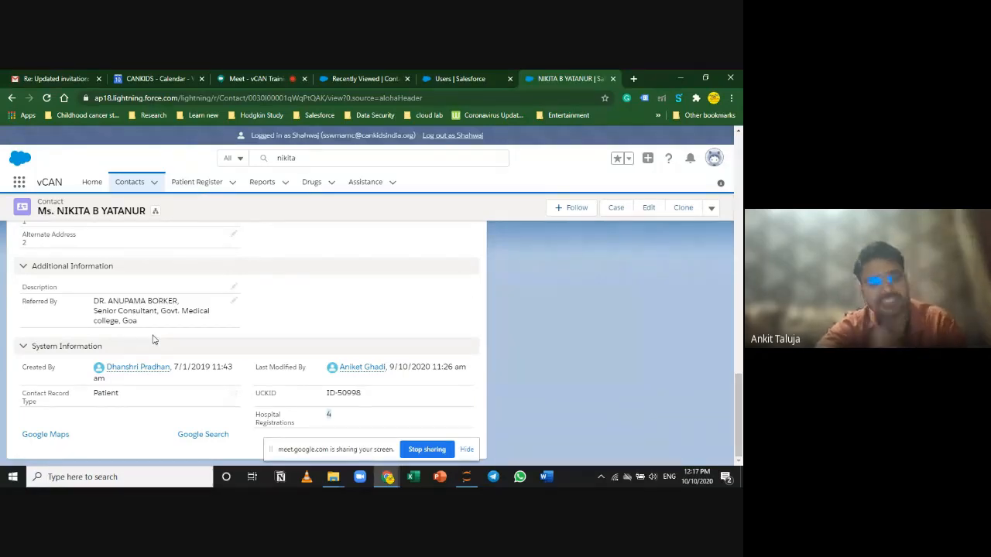
scroll(186, 359, up, 10)
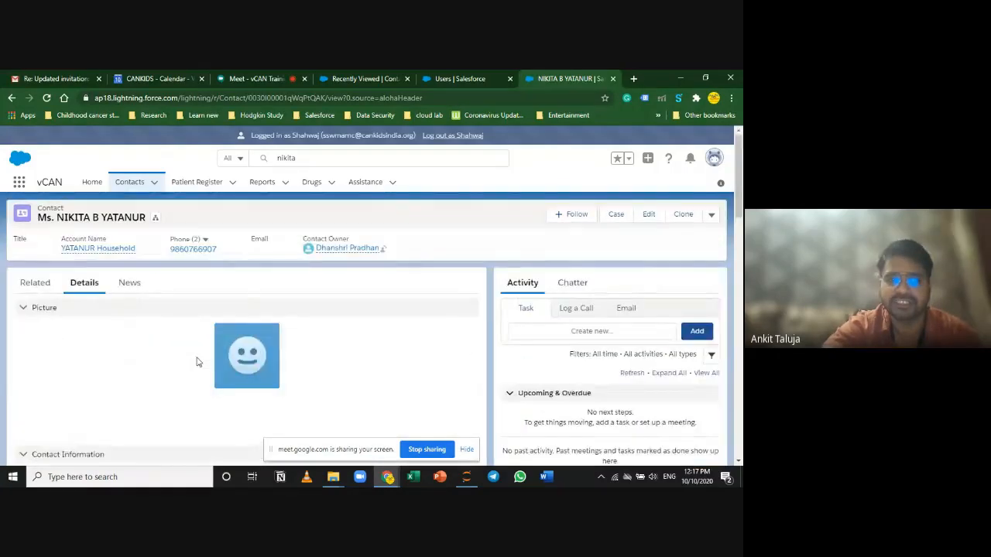
click(34, 283)
scroll(384, 342, down, 3)
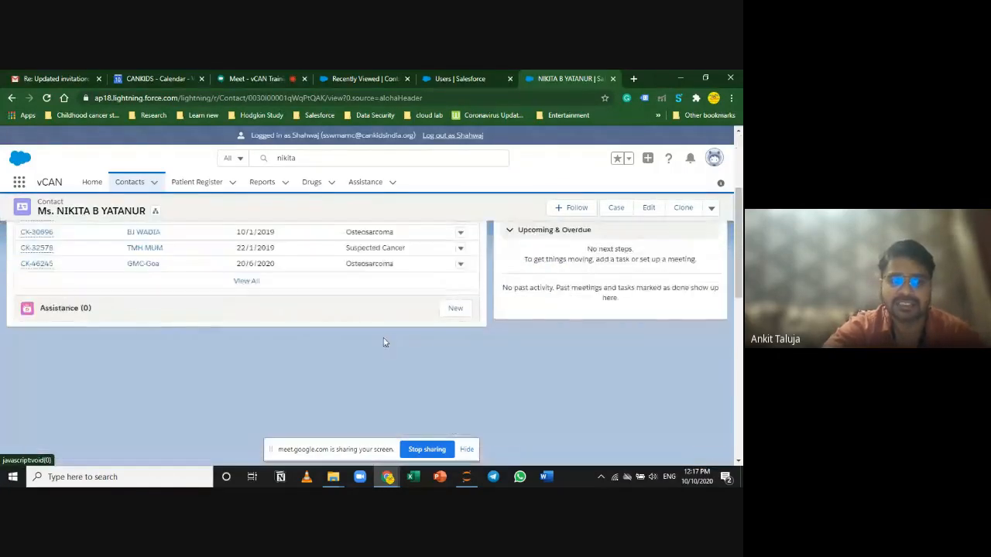
scroll(391, 346, up, 3)
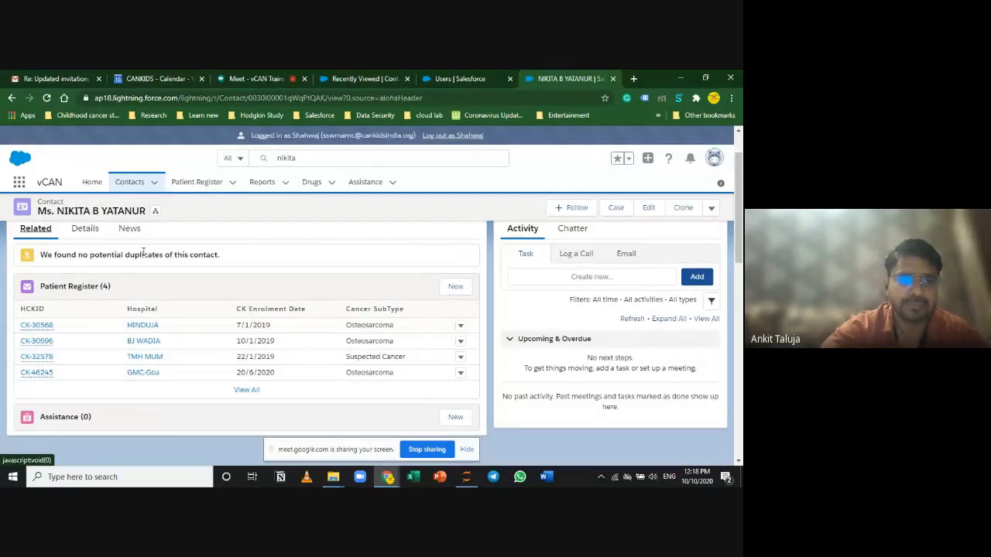
scroll(151, 307, up, 1)
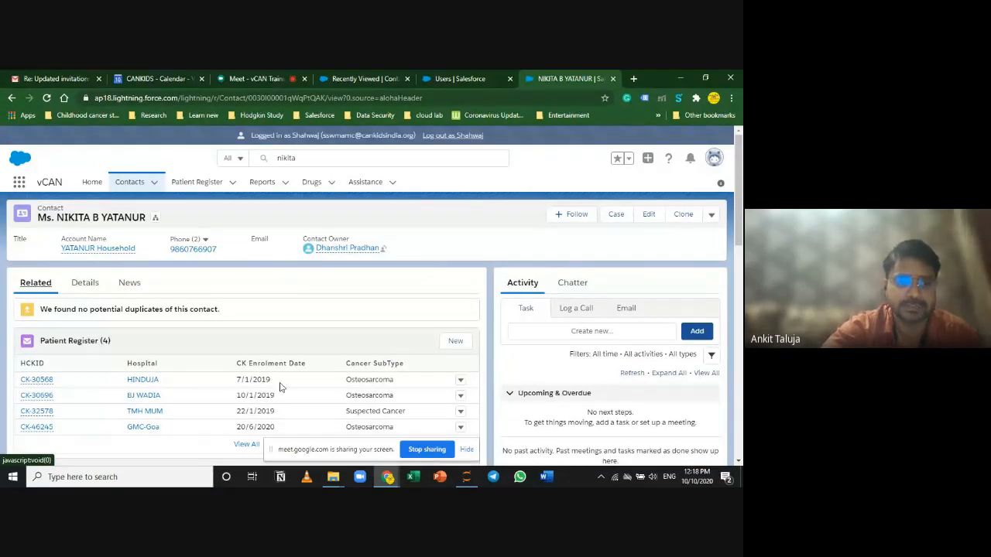
click(31, 434)
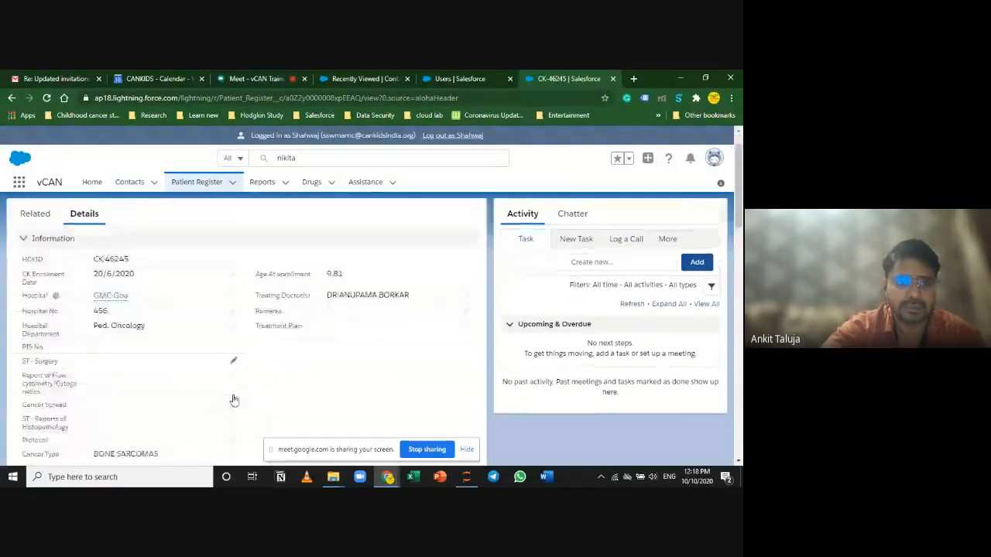
scroll(232, 397, down, 10)
scroll(542, 346, up, 1)
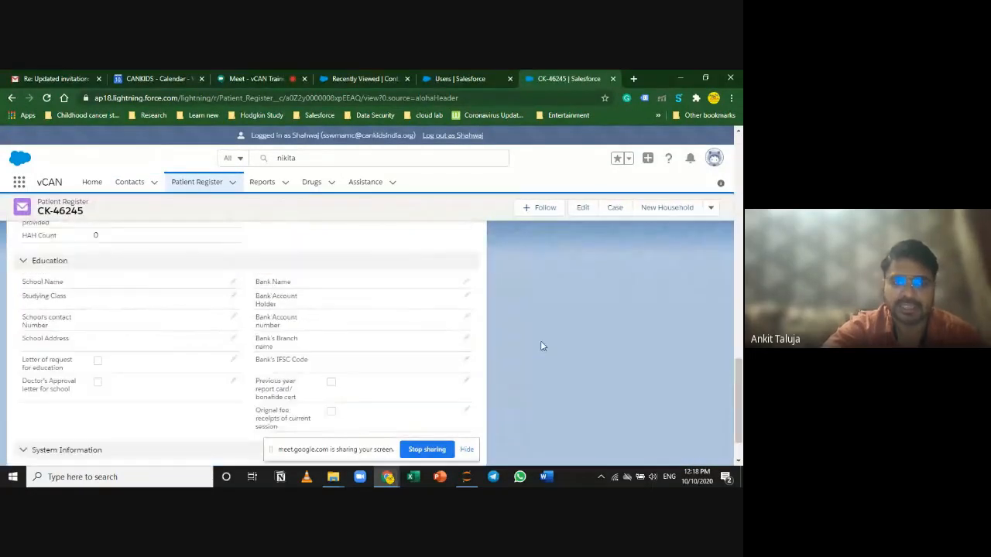
scroll(542, 346, up, 10)
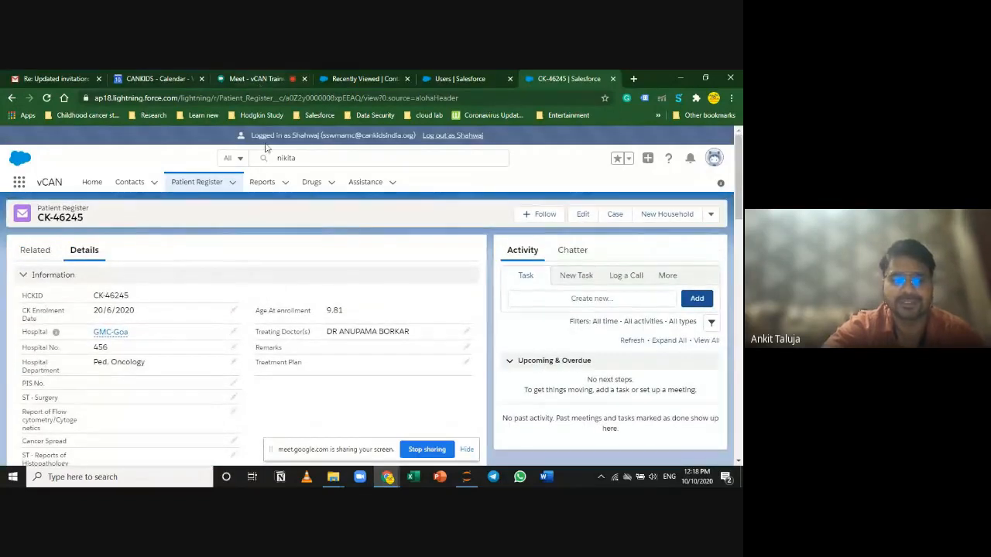
click(266, 69)
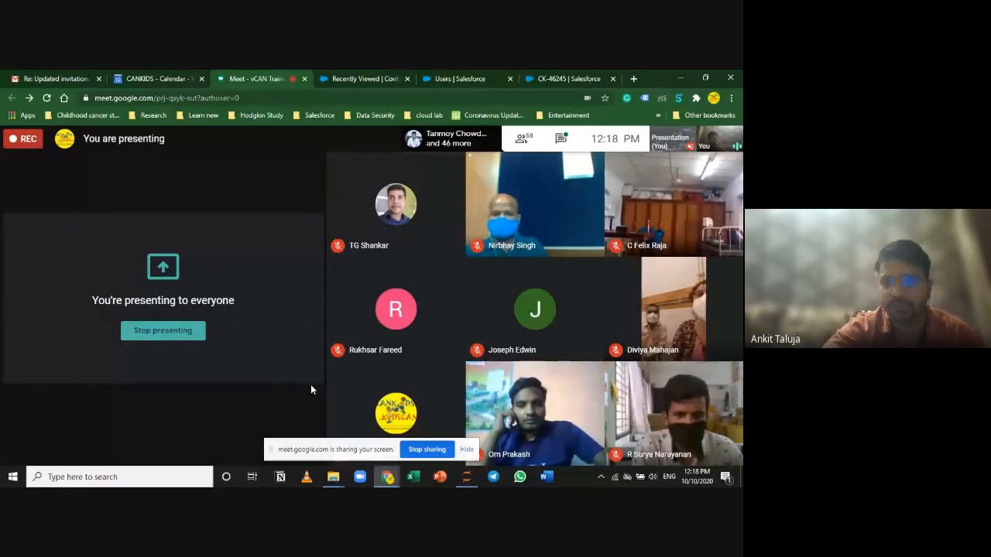
click(559, 76)
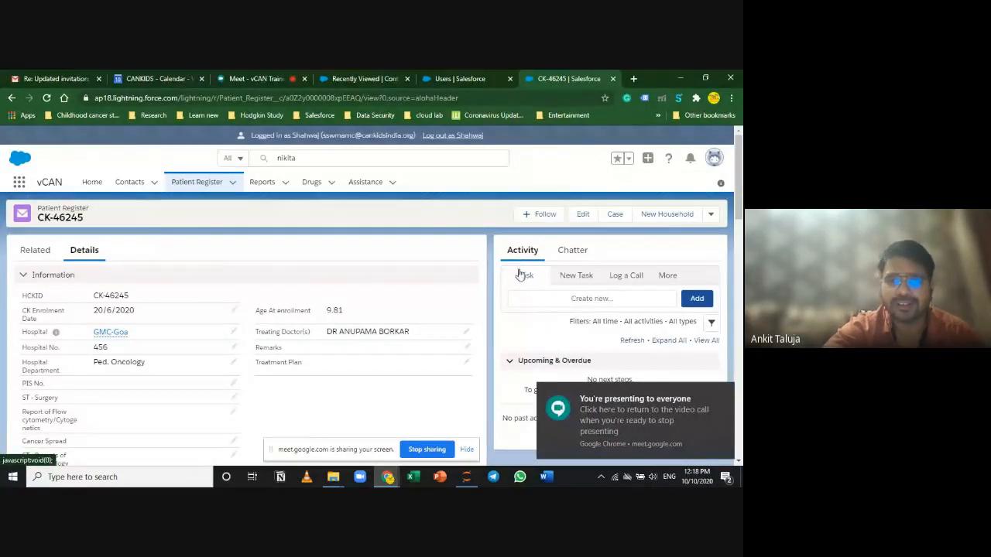
click(168, 78)
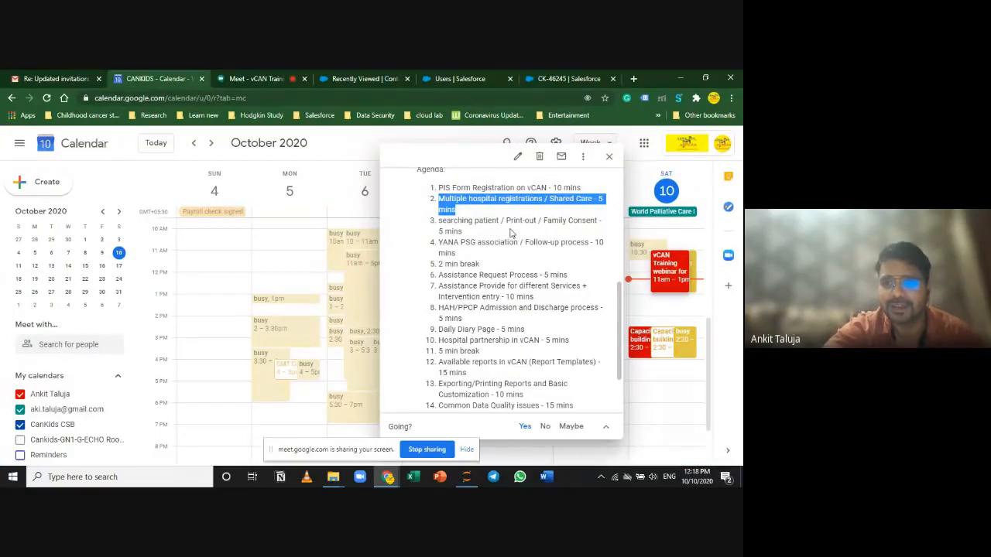
click(456, 230)
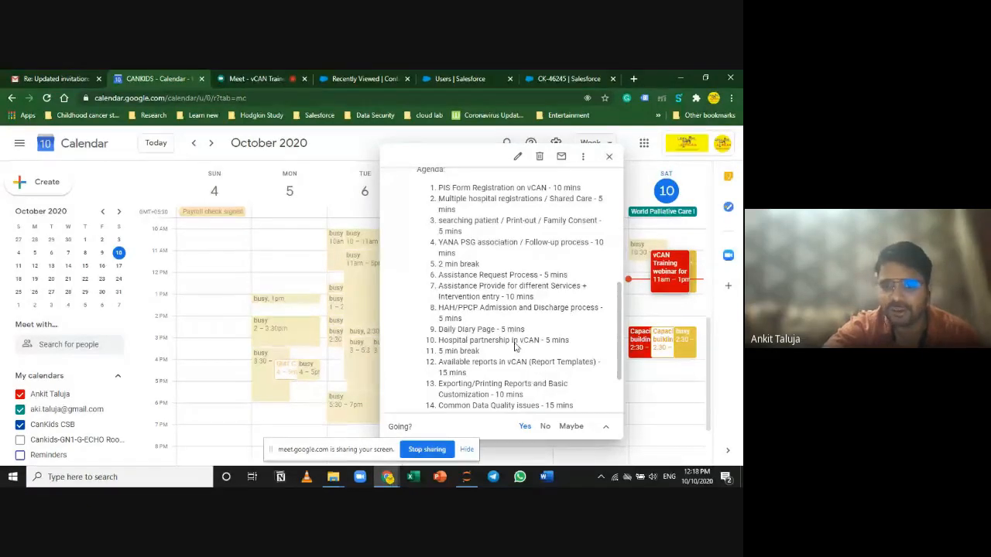
scroll(497, 362, down, 2)
scroll(498, 361, up, 3)
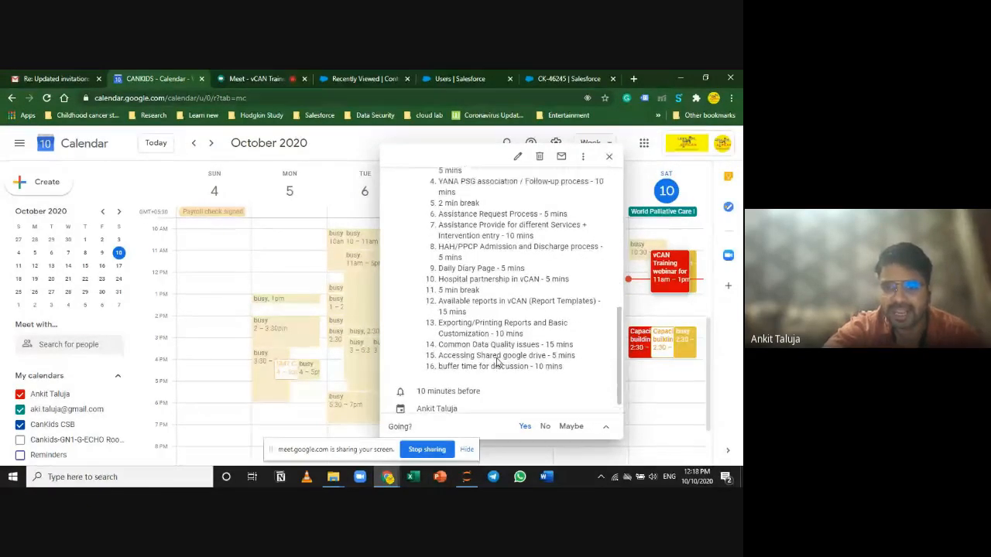
scroll(497, 361, down, 1)
scroll(497, 362, down, 1)
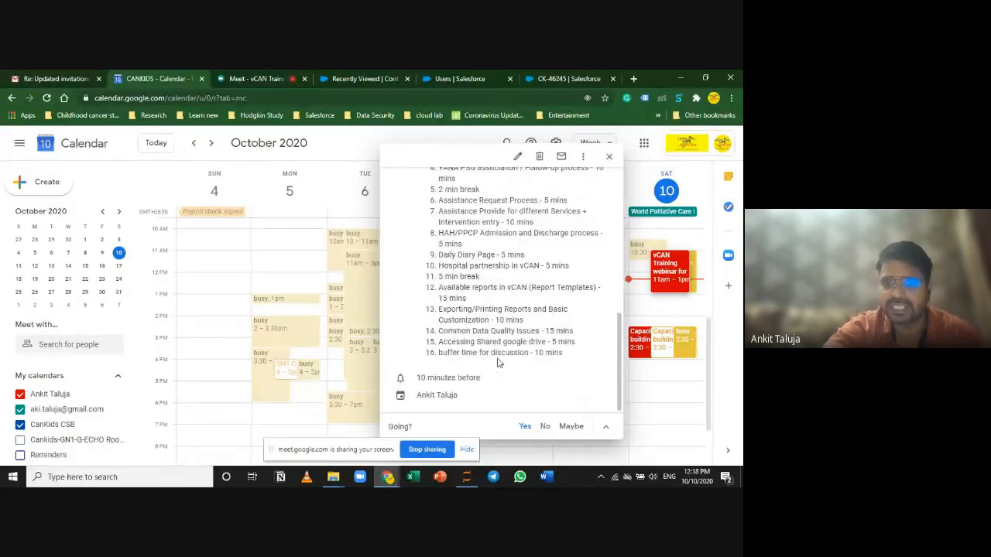
scroll(497, 361, up, 1)
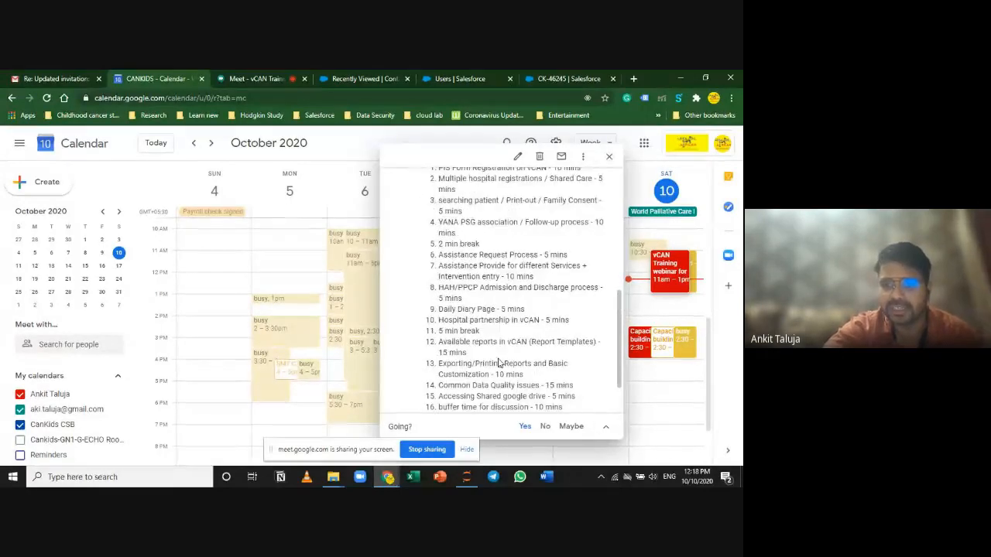
scroll(498, 362, down, 1)
scroll(498, 362, up, 3)
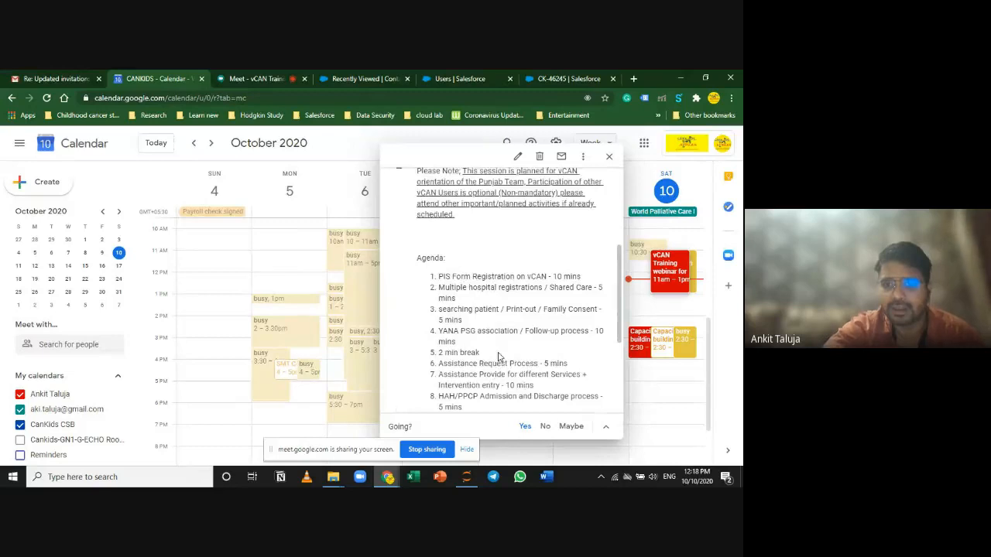
scroll(459, 352, down, 1)
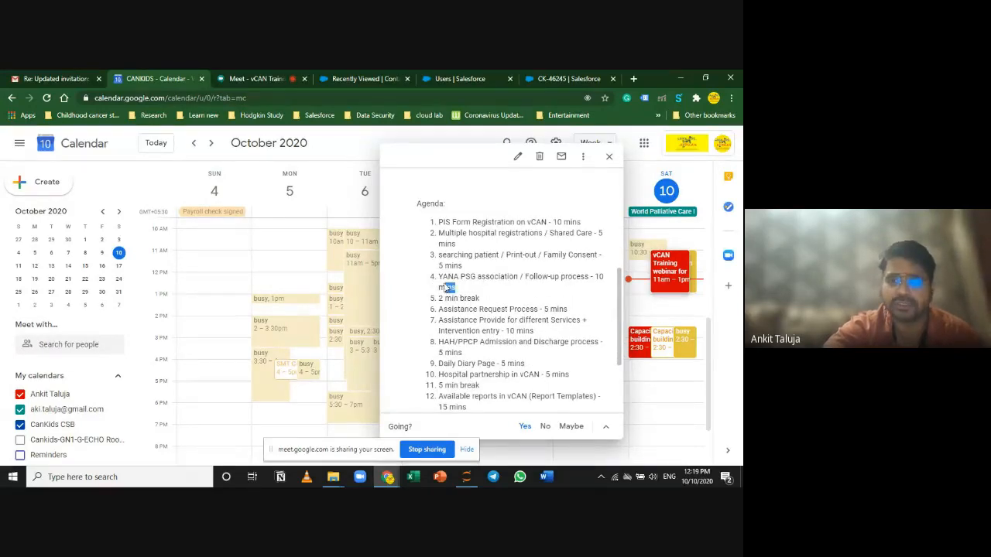
triple_click(447, 288)
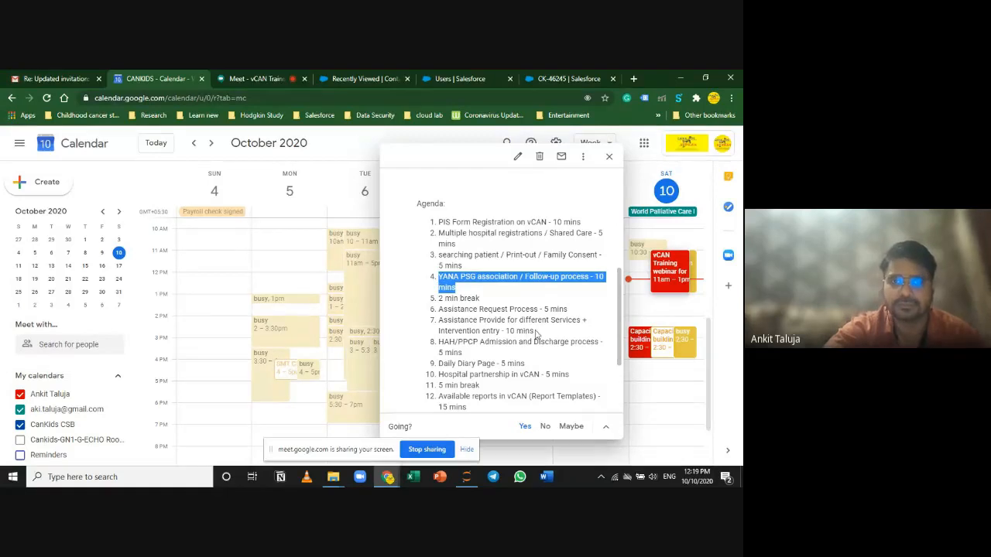
click(555, 76)
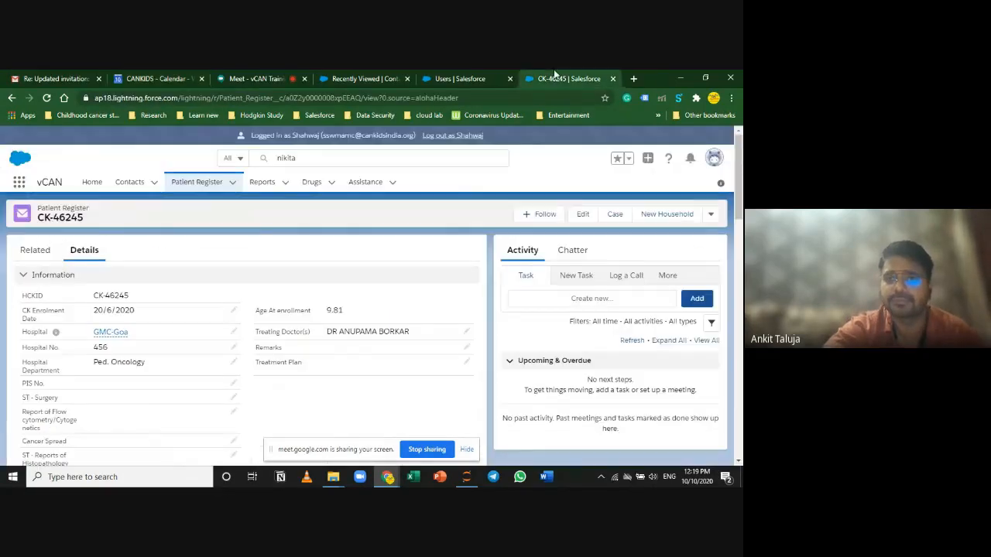
click(197, 181)
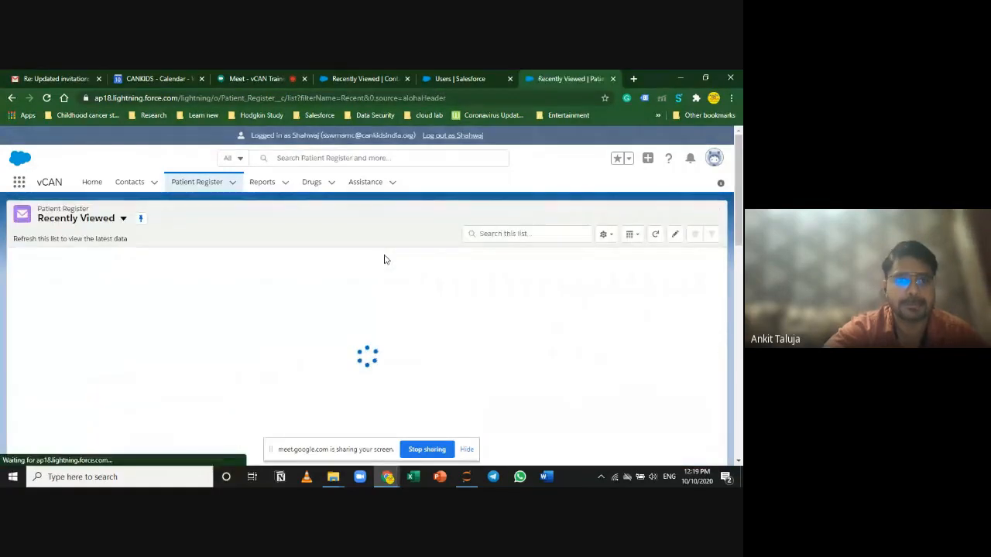
click(71, 278)
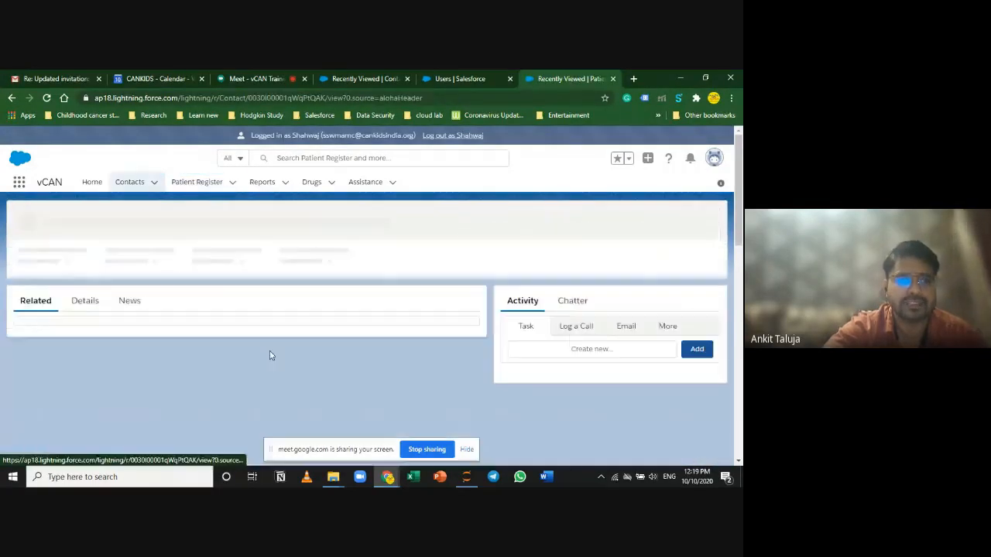
scroll(142, 404, down, 3)
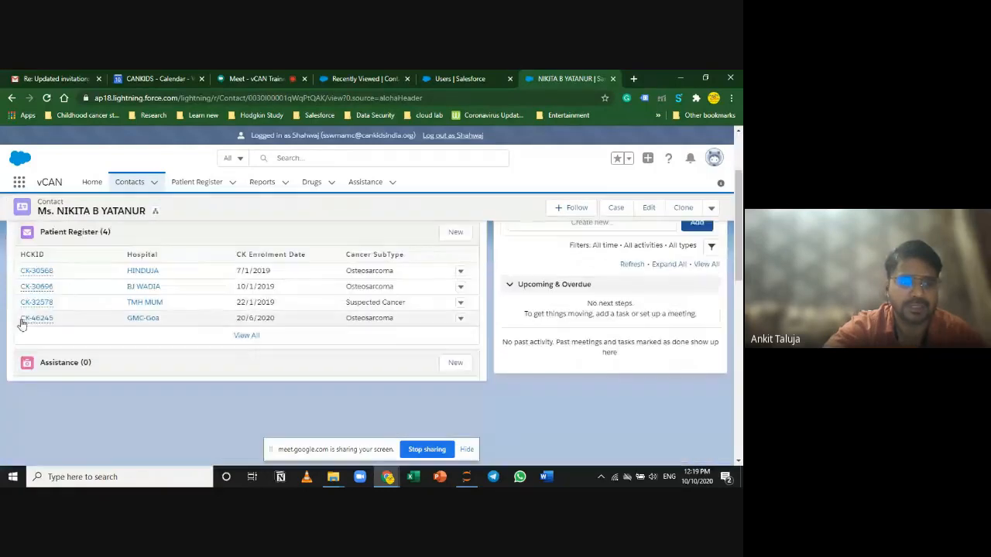
click(33, 322)
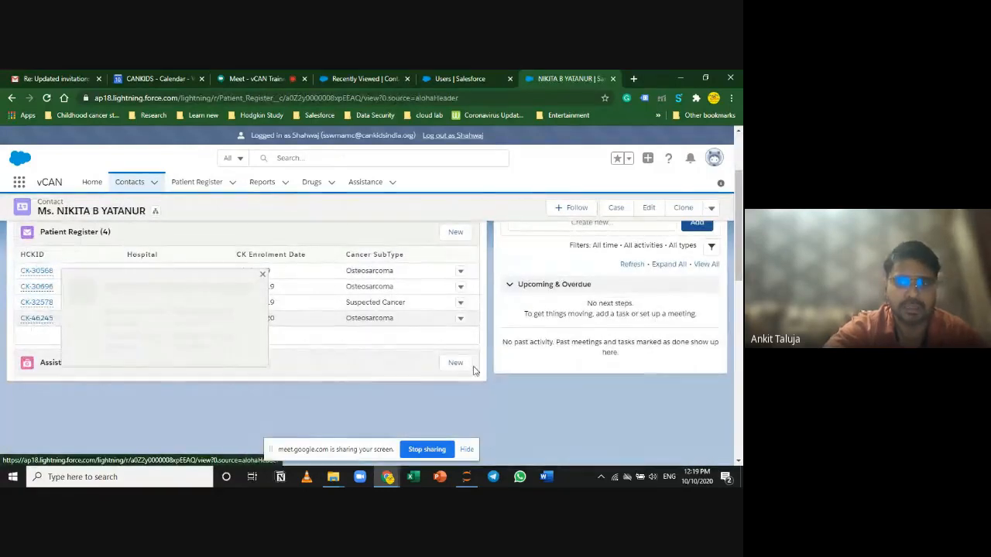
Step: Scroll to the follow-up section showing Alive, treatment completed, last contact 9/10/2020
scroll(387, 389, down, 10)
scroll(387, 389, down, 6)
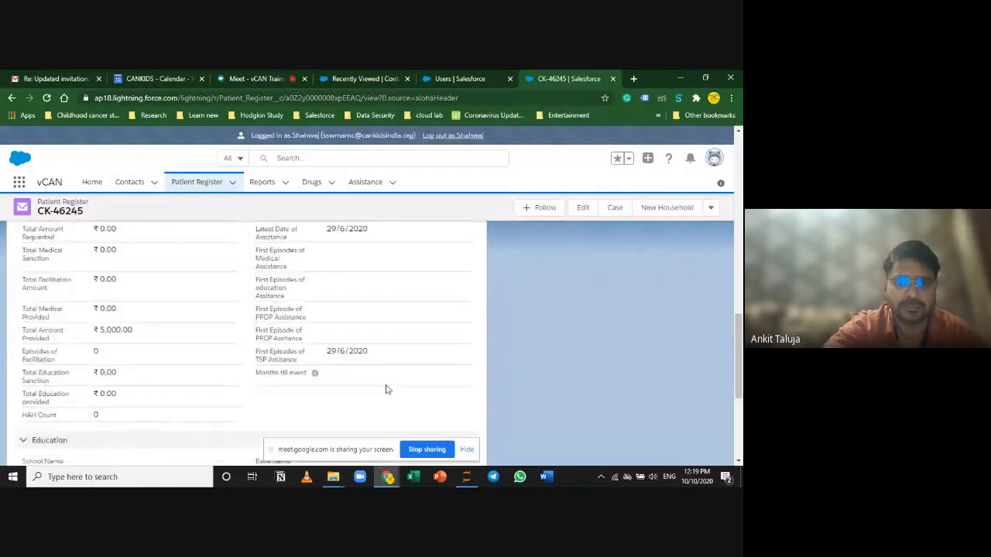
scroll(387, 389, up, 8)
scroll(387, 389, up, 5)
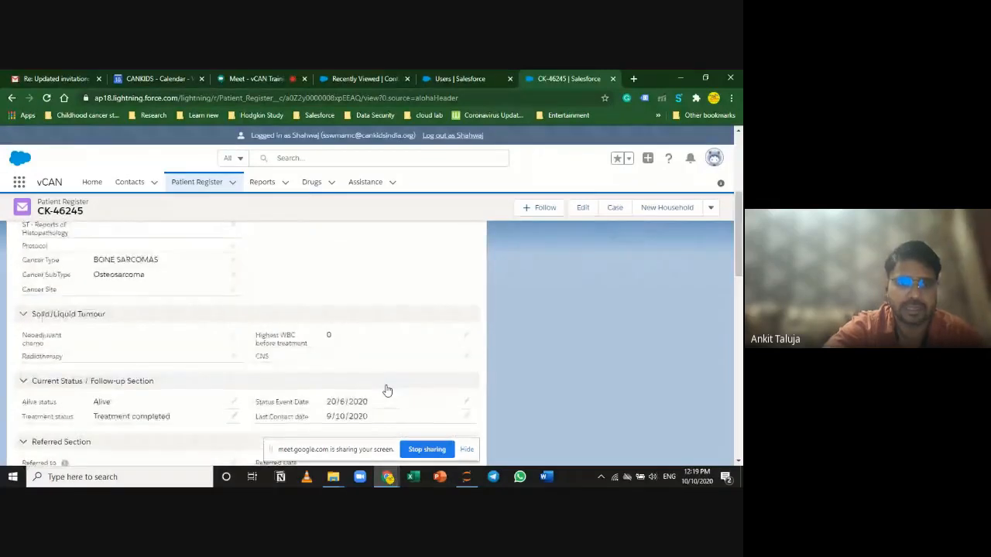
scroll(387, 389, down, 5)
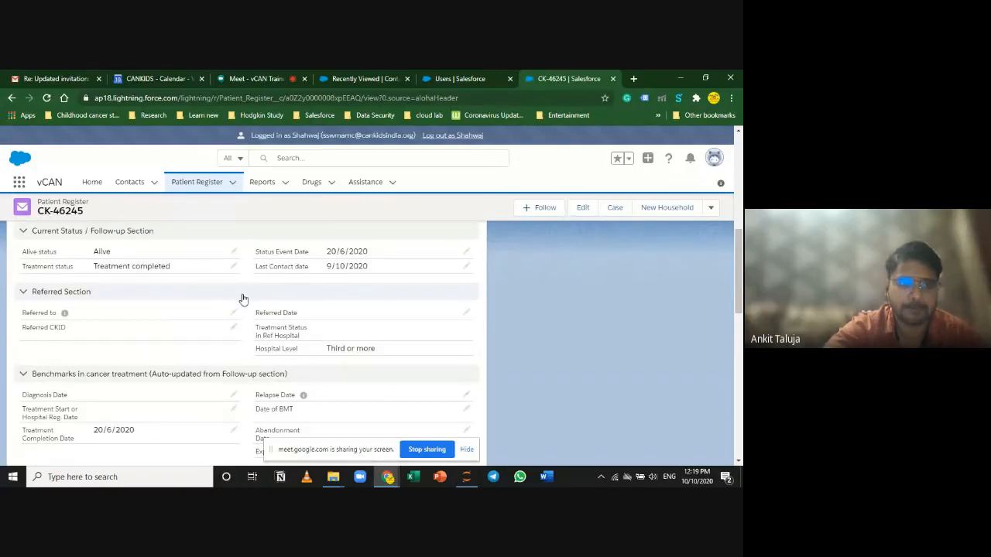
scroll(186, 302, up, 1)
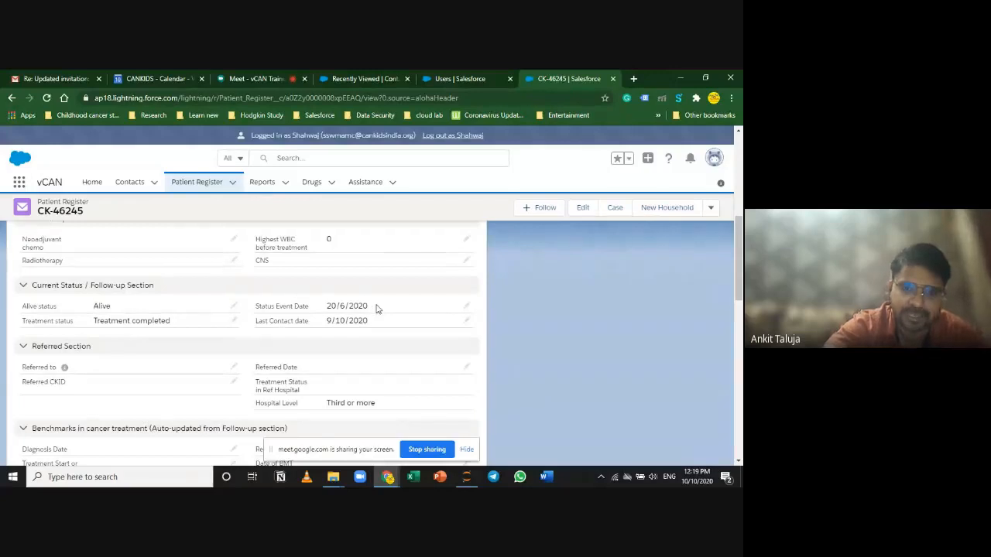
drag(369, 307, 328, 307)
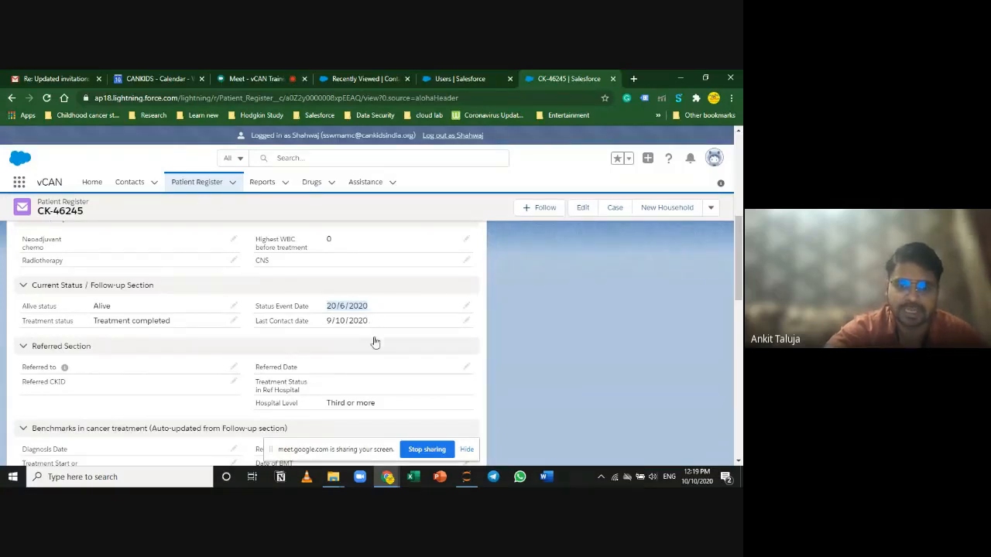
scroll(372, 338, down, 10)
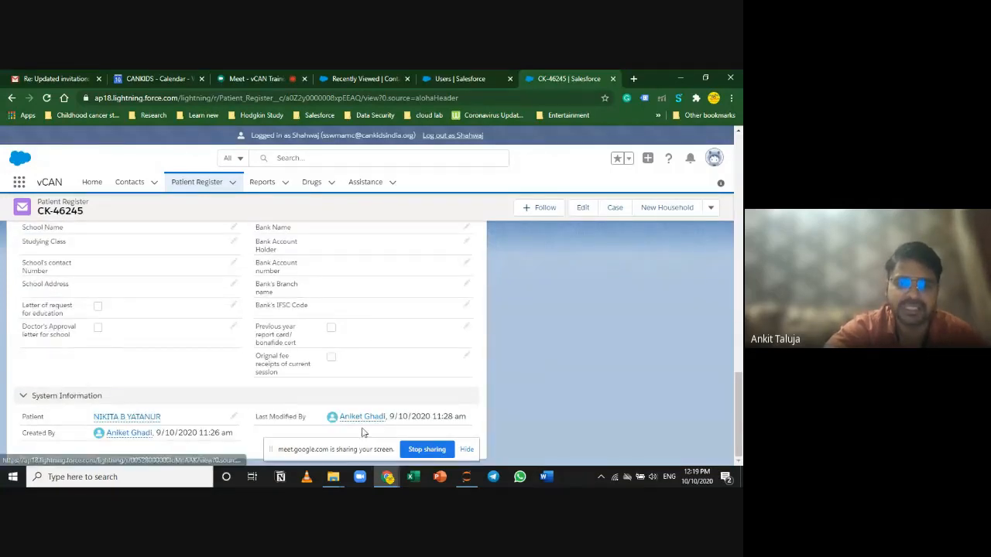
mouse_move(366, 424)
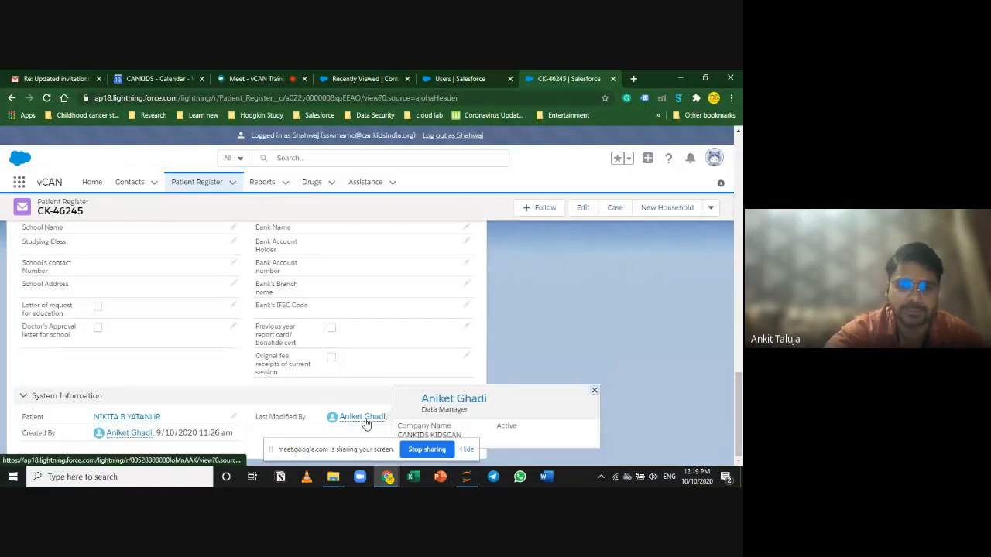
scroll(524, 346, up, 10)
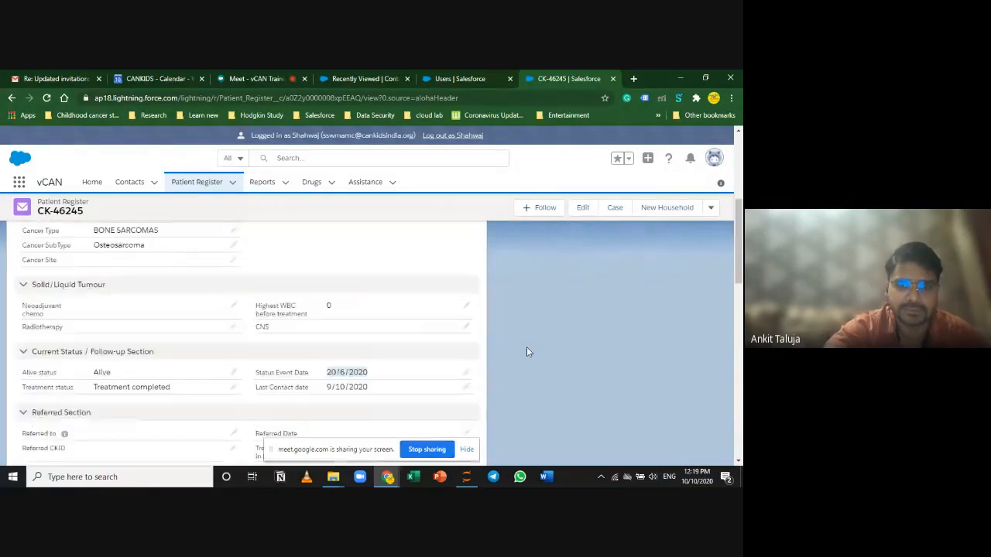
scroll(526, 349, down, 1)
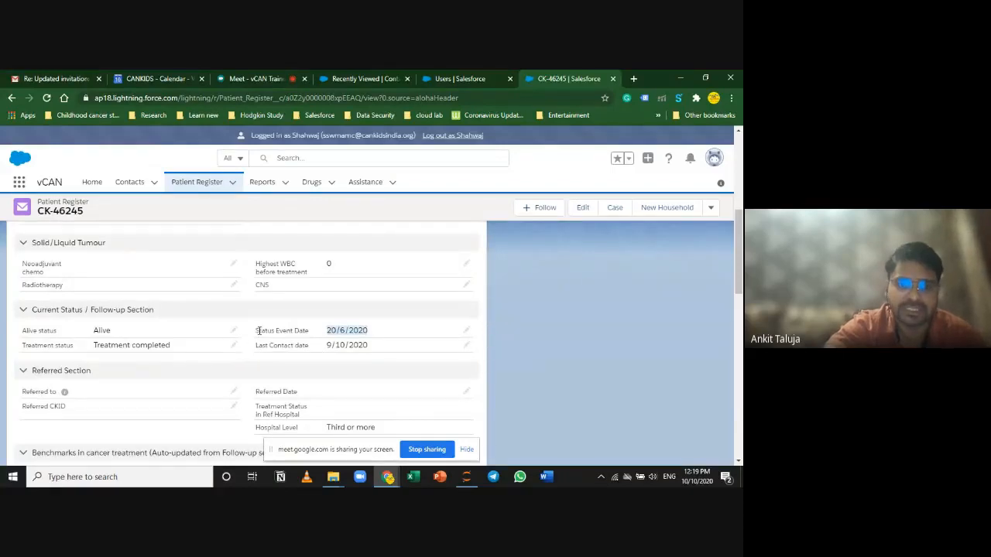
drag(257, 330, 294, 331)
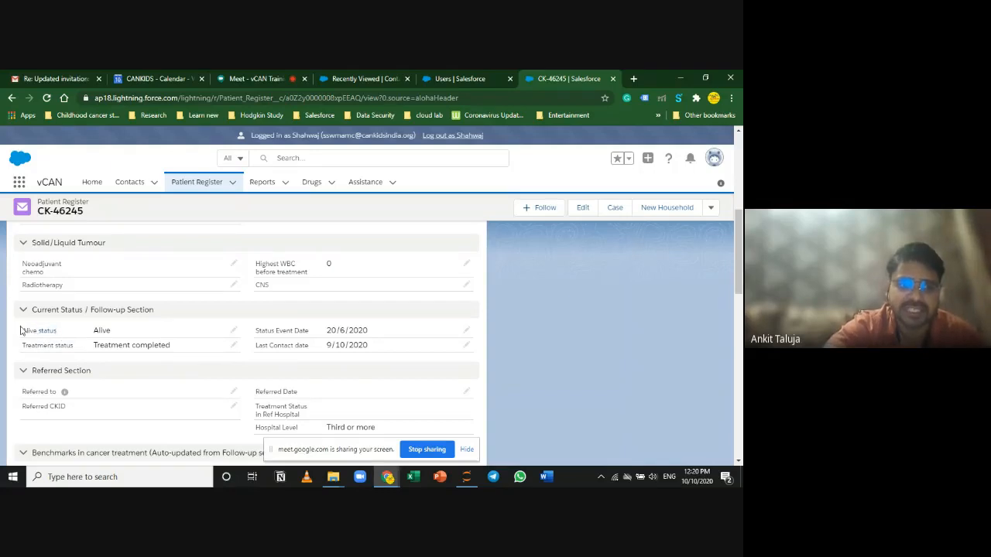
drag(21, 332, 57, 331)
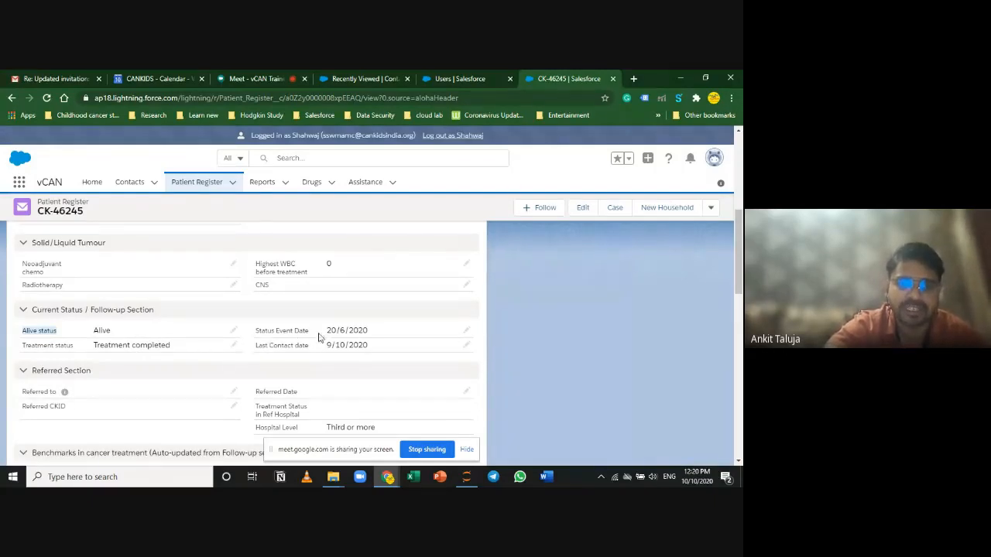
drag(368, 331, 329, 331)
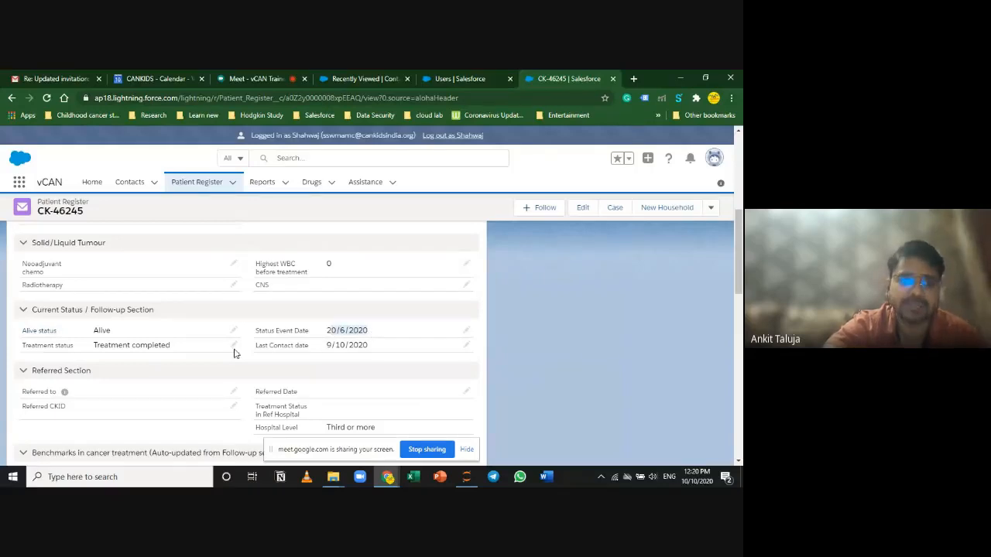
click(344, 329)
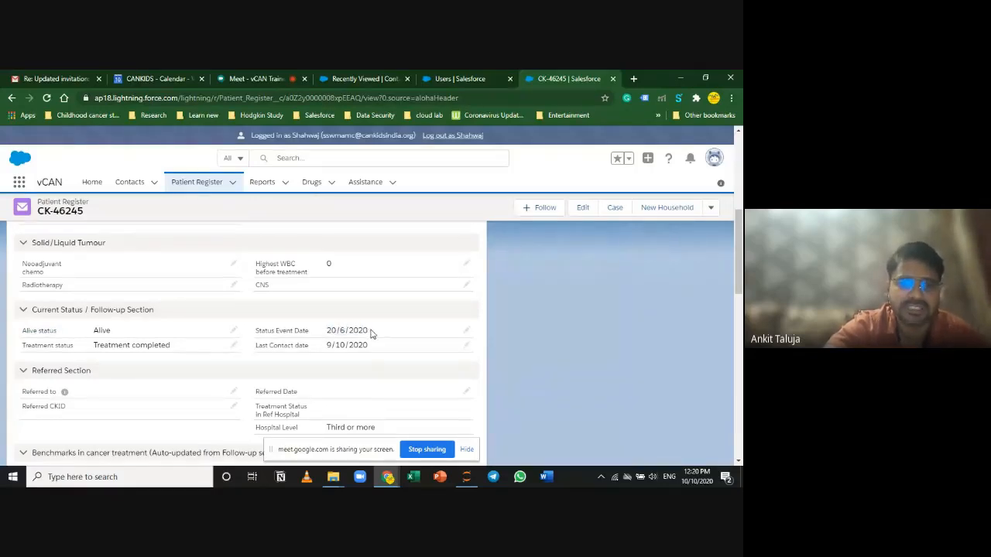
drag(370, 333, 326, 334)
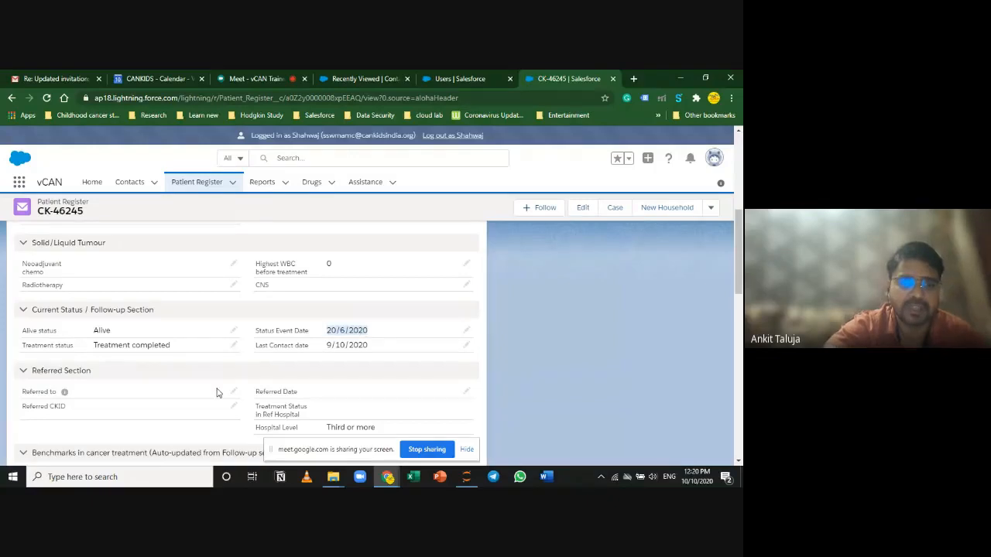
scroll(216, 392, down, 1)
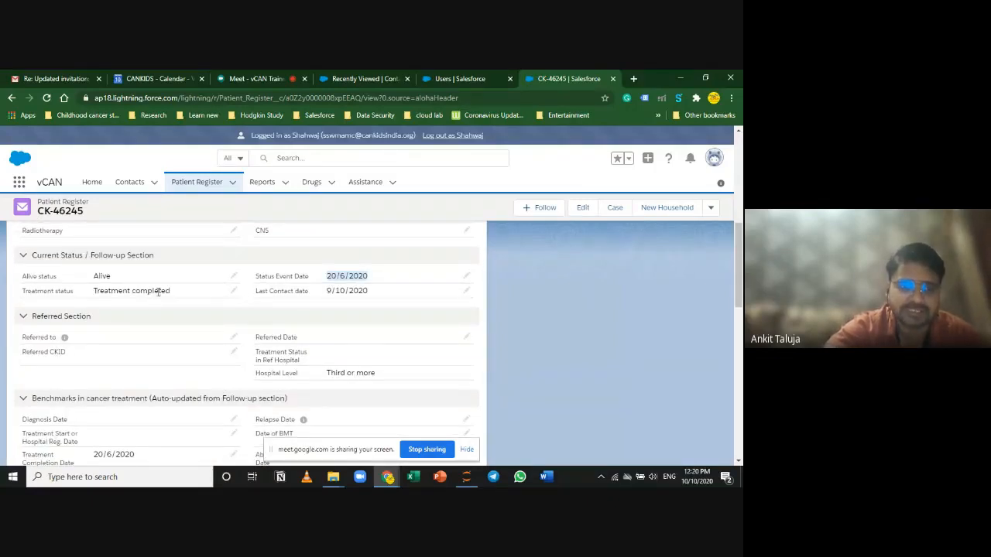
scroll(306, 325, down, 3)
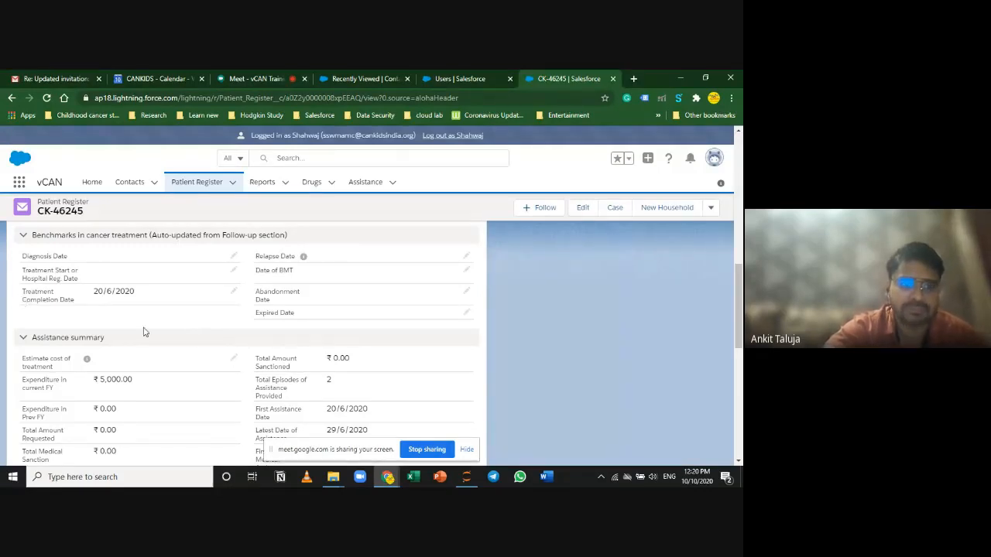
scroll(154, 325, up, 2)
scroll(181, 314, down, 1)
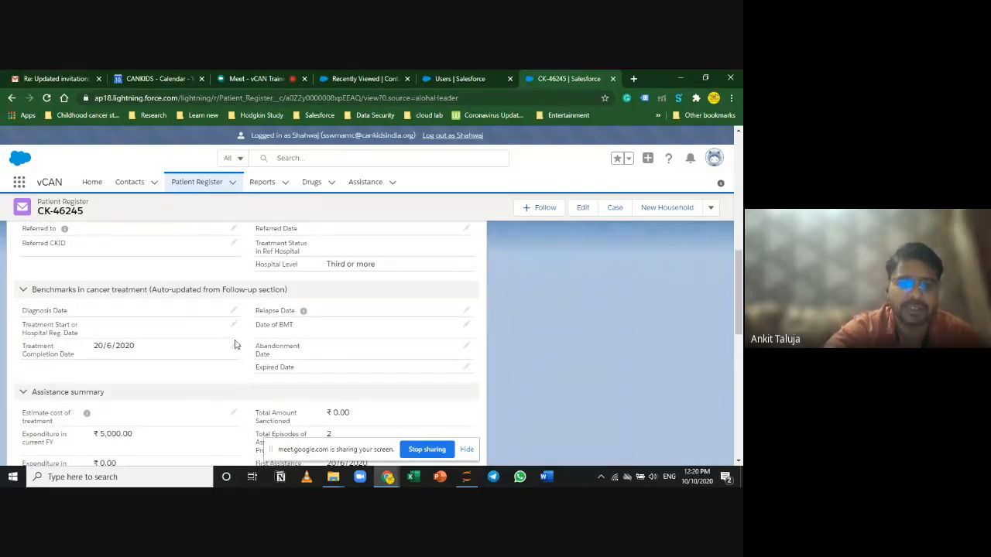
scroll(392, 321, up, 2)
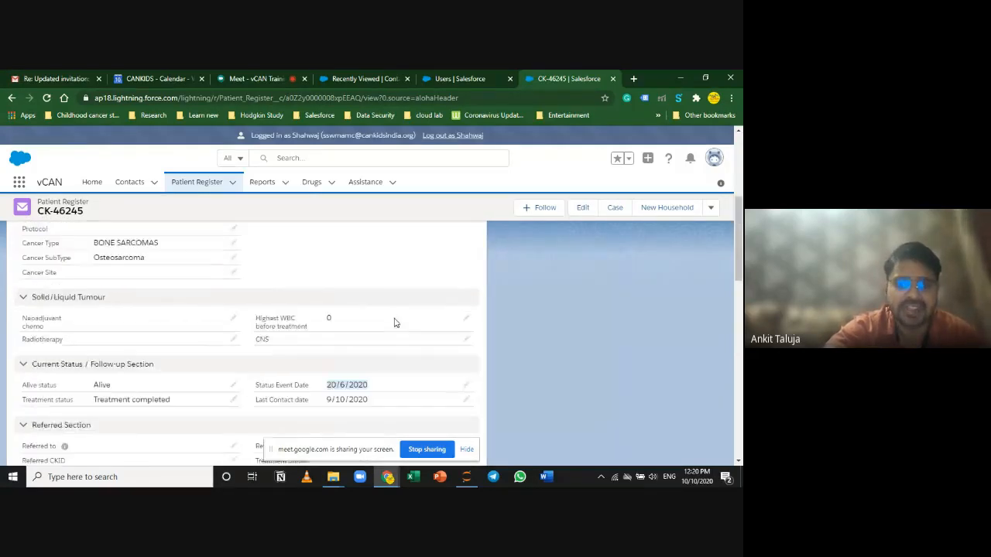
scroll(391, 321, down, 1)
scroll(394, 323, down, 3)
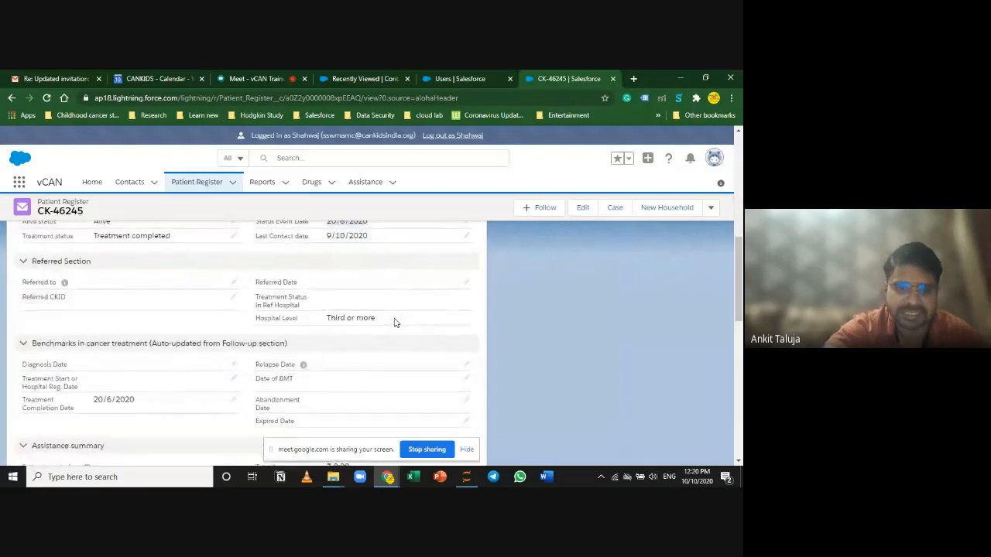
scroll(393, 325, up, 1)
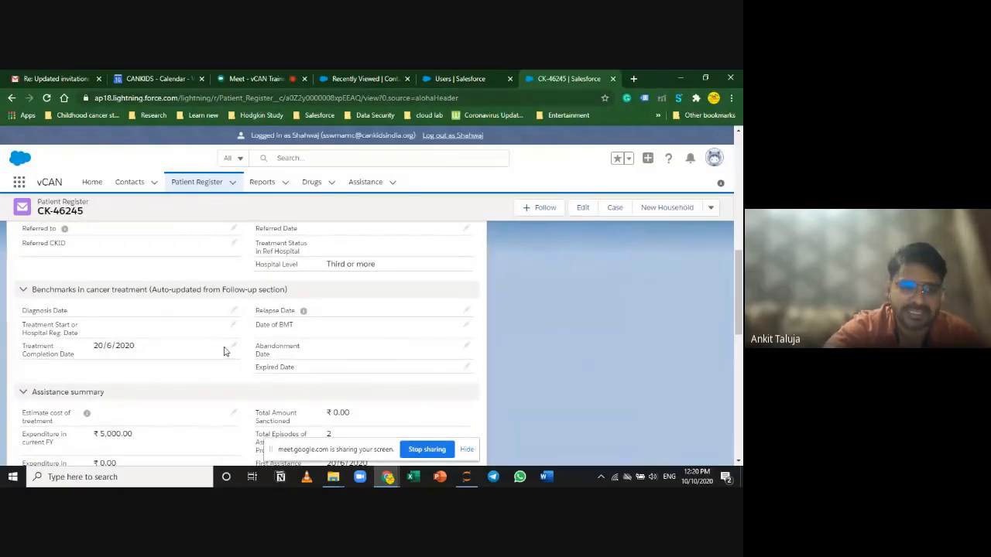
scroll(246, 338, up, 2)
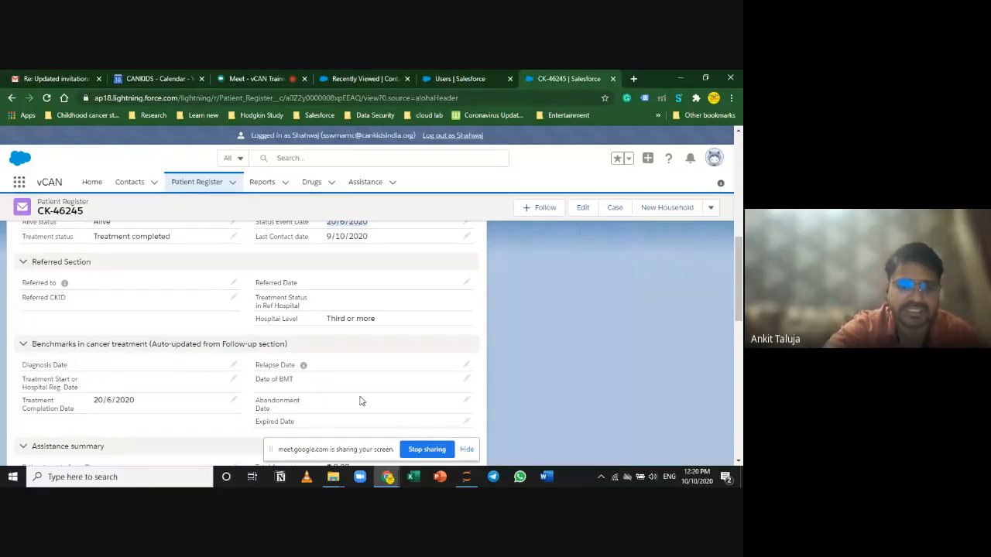
scroll(362, 395, up, 3)
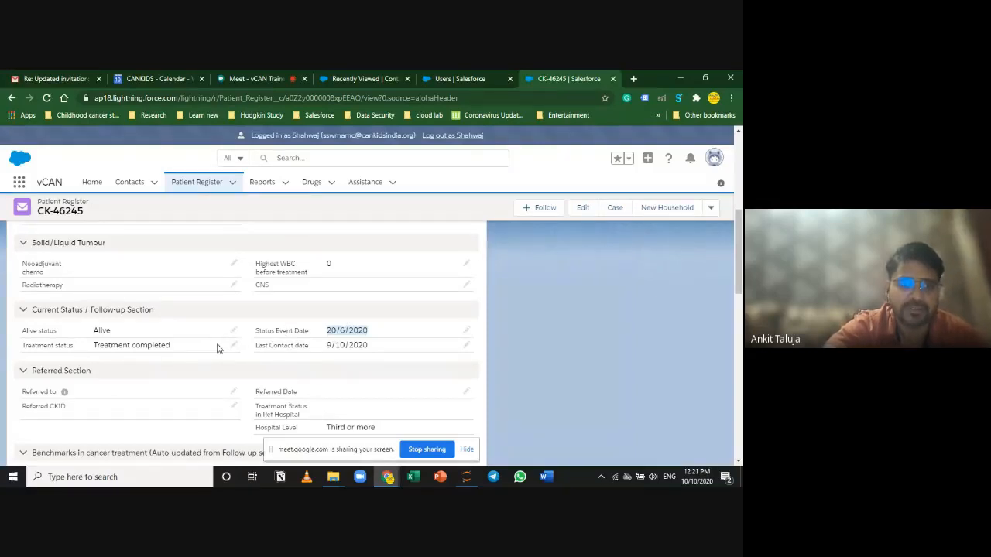
Step: Try Treatment status values Referred and then Relapse Treatment
click(232, 348)
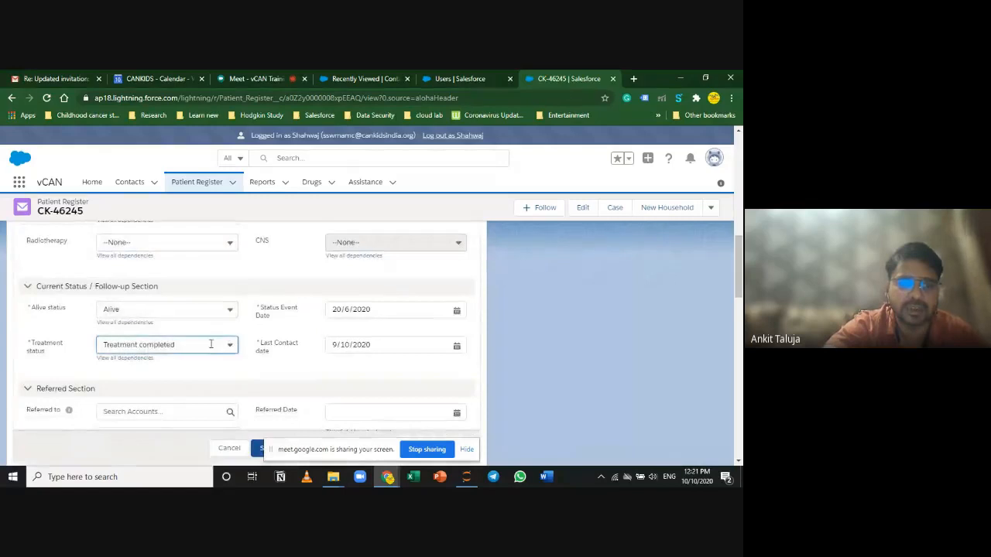
click(212, 345)
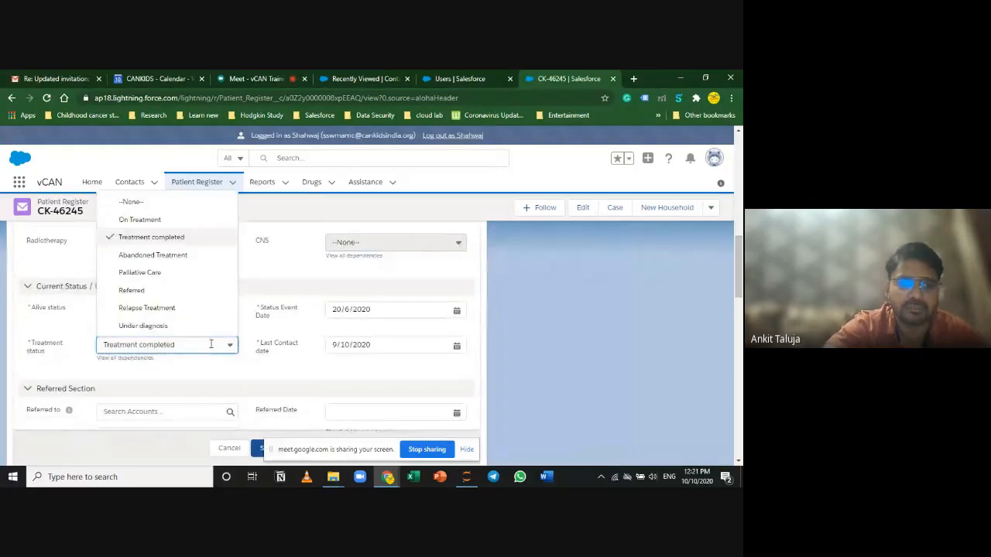
click(181, 292)
click(191, 361)
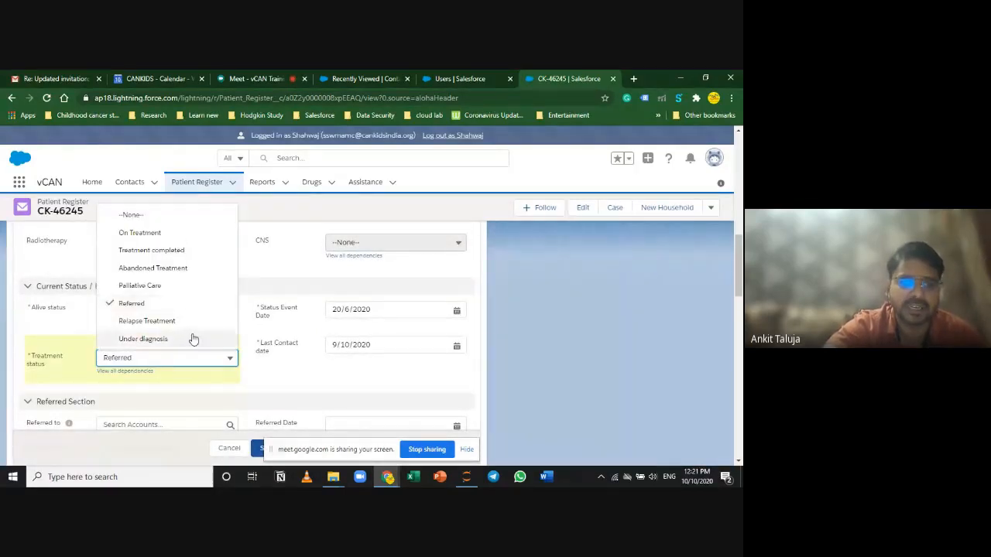
click(195, 322)
Step: Open the Relapse Date and Abandonment Date calendars and close them without picking dates
scroll(283, 397, down, 5)
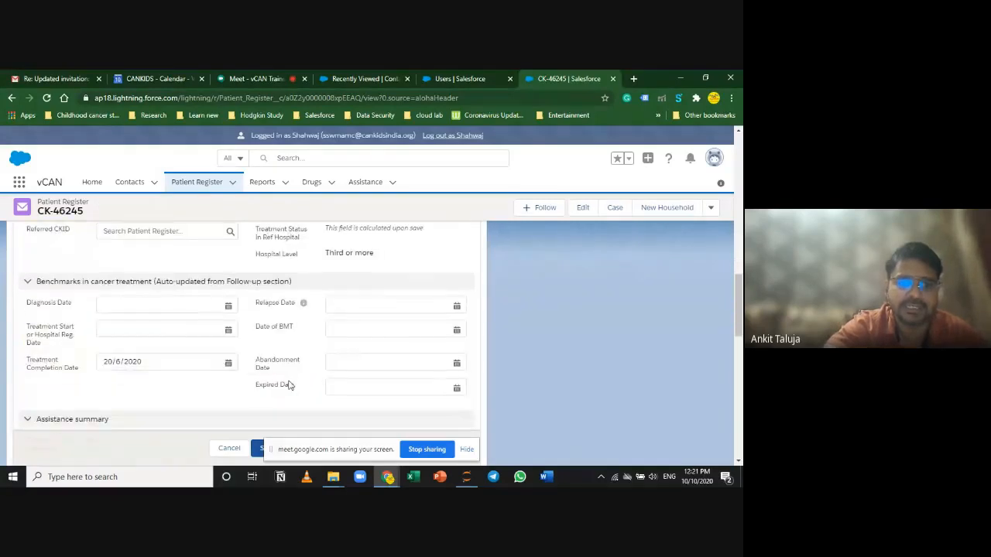
click(333, 304)
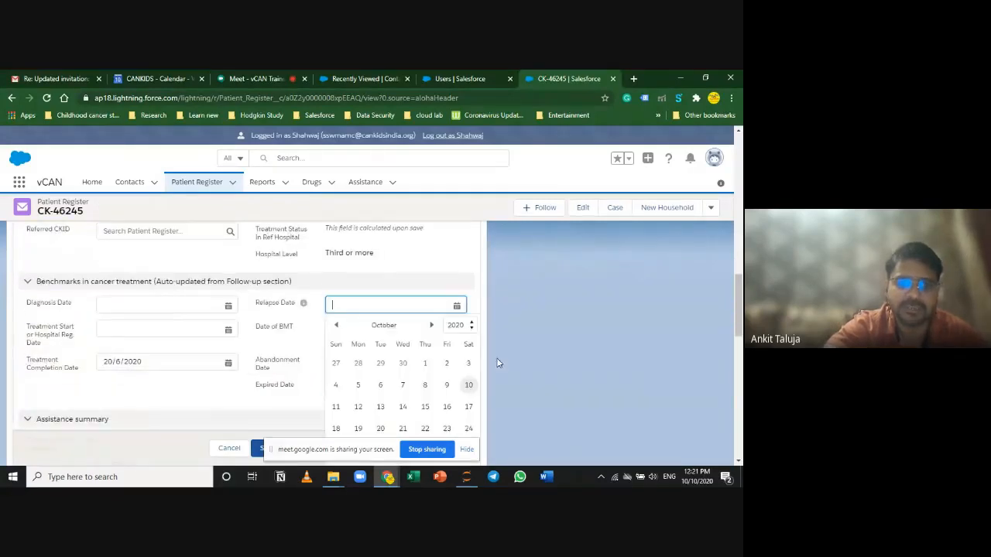
click(664, 352)
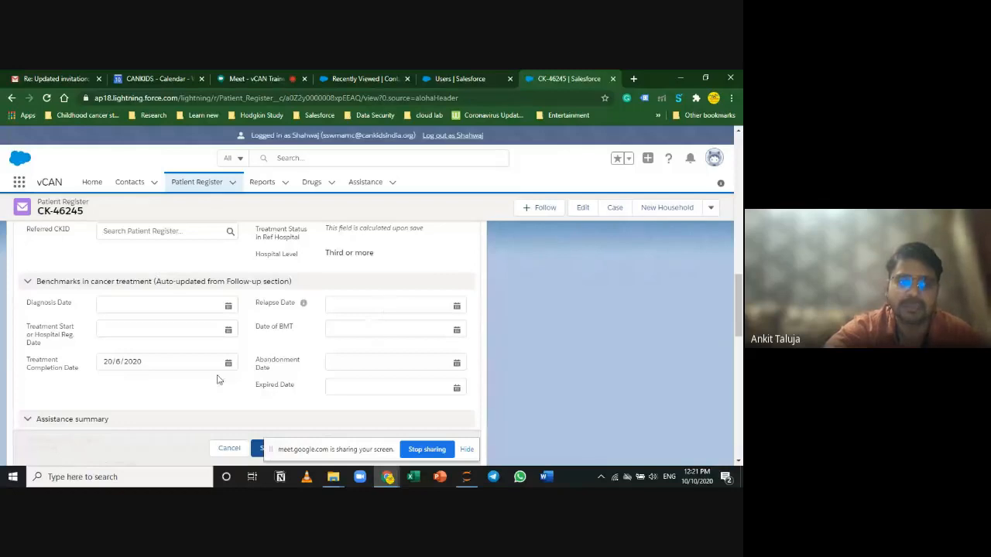
click(344, 359)
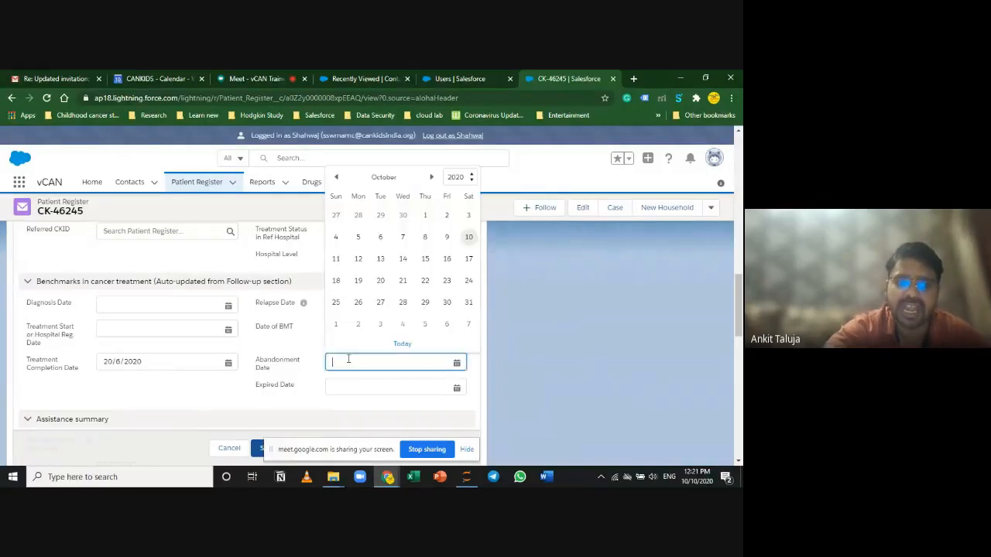
click(521, 349)
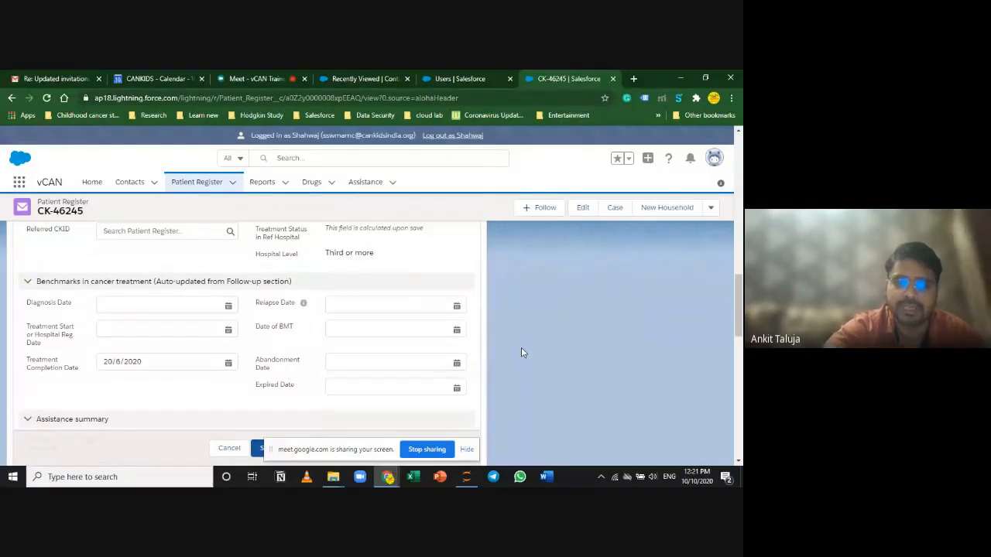
Step: Leave Expired and Relapse Dates empty, hide the Meet sharing bar, and cancel the edit
click(331, 381)
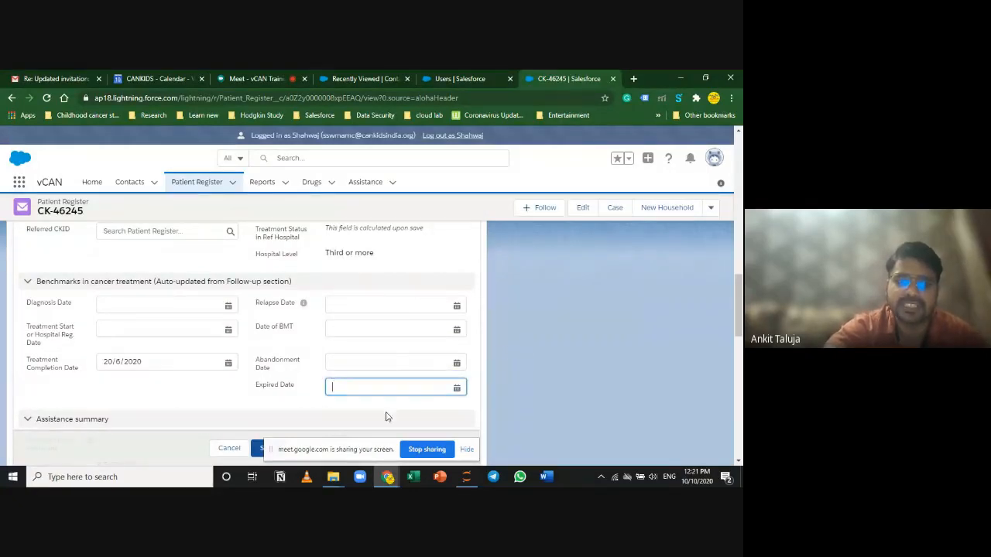
click(580, 357)
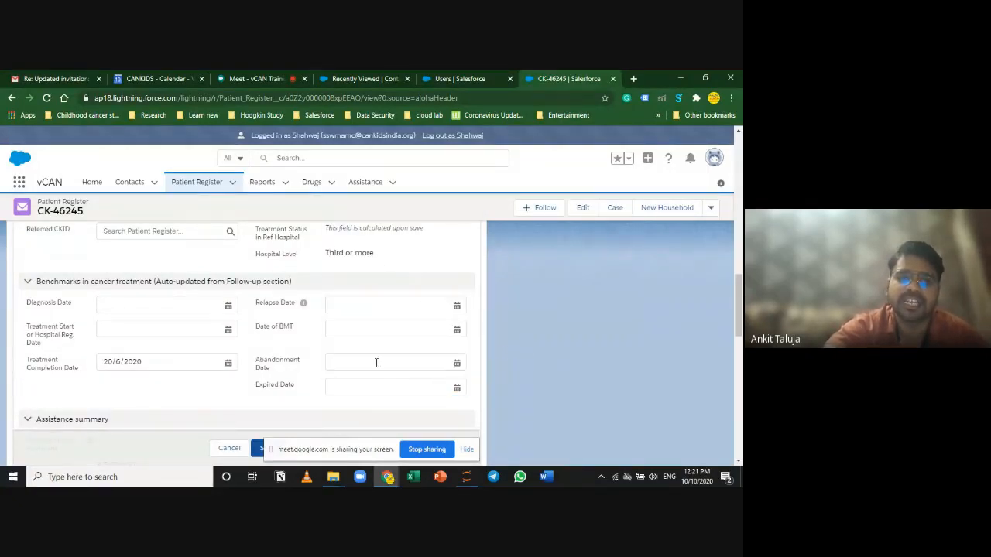
click(355, 305)
click(364, 387)
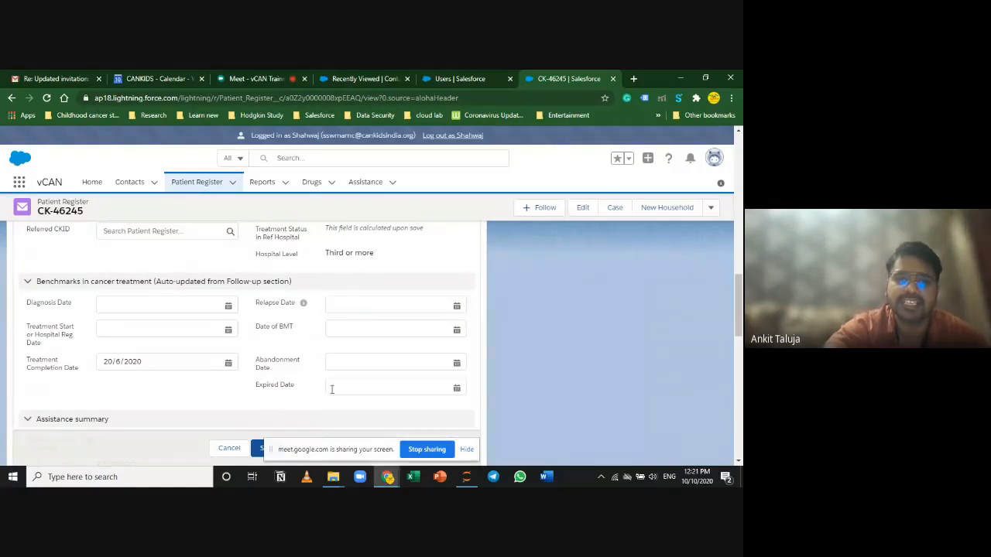
click(598, 373)
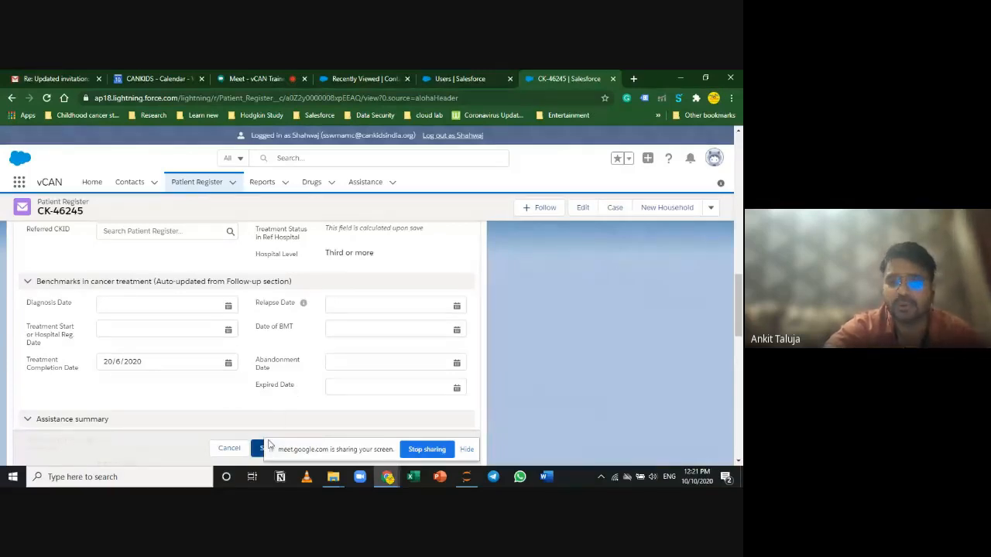
click(467, 449)
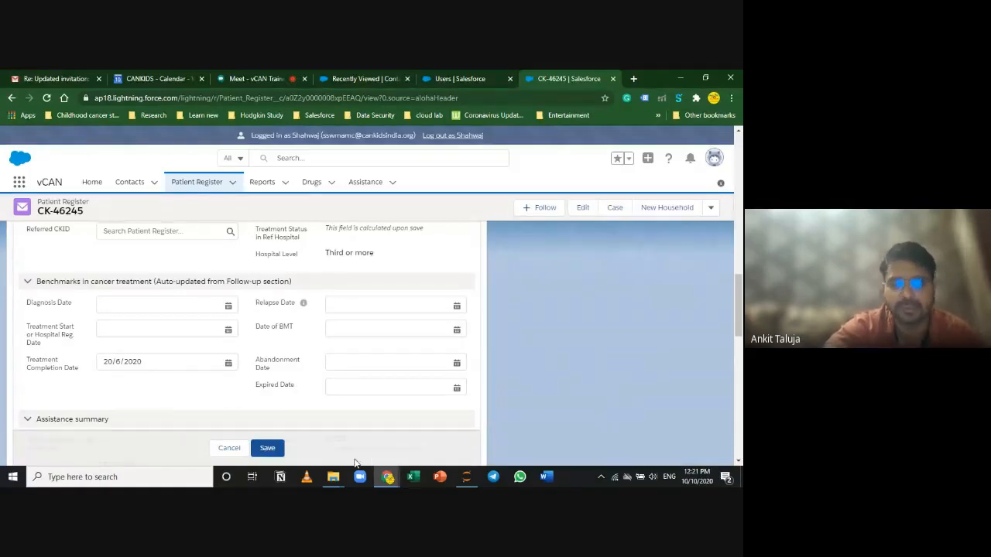
click(226, 453)
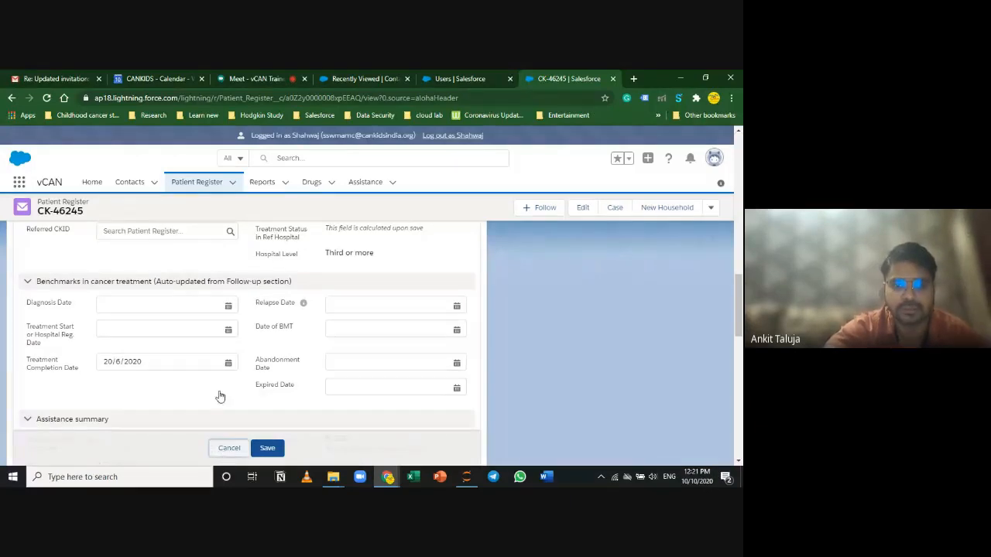
click(36, 252)
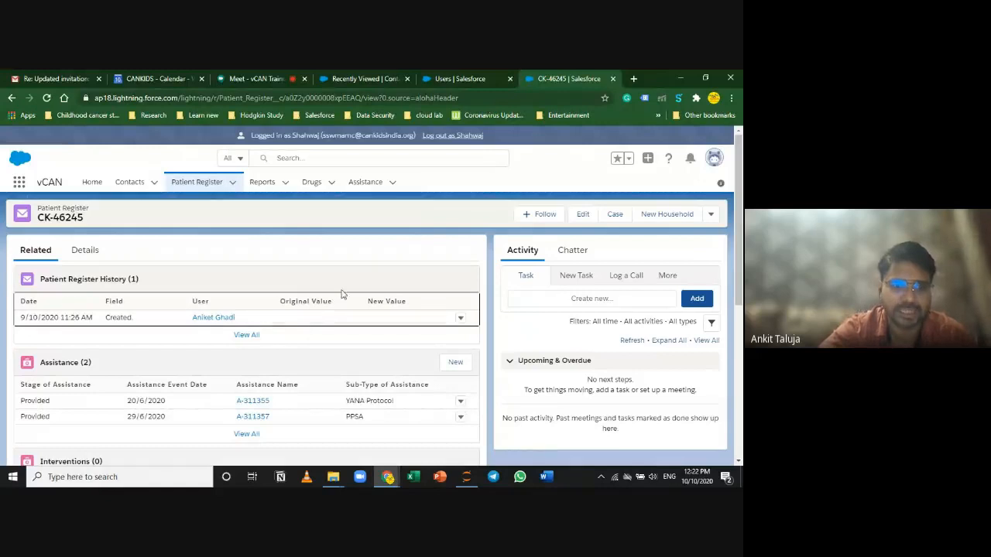
click(81, 251)
scroll(360, 380, down, 10)
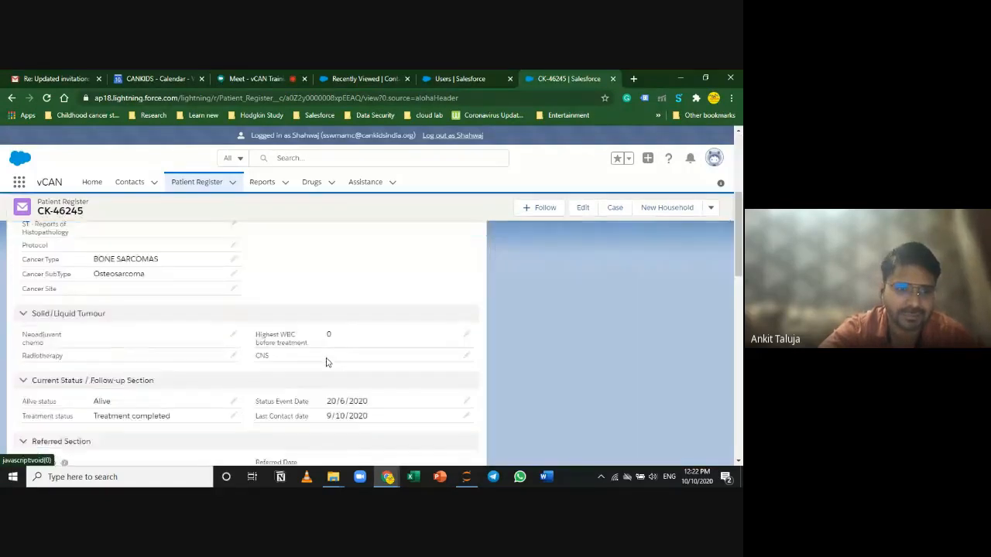
scroll(431, 378, down, 5)
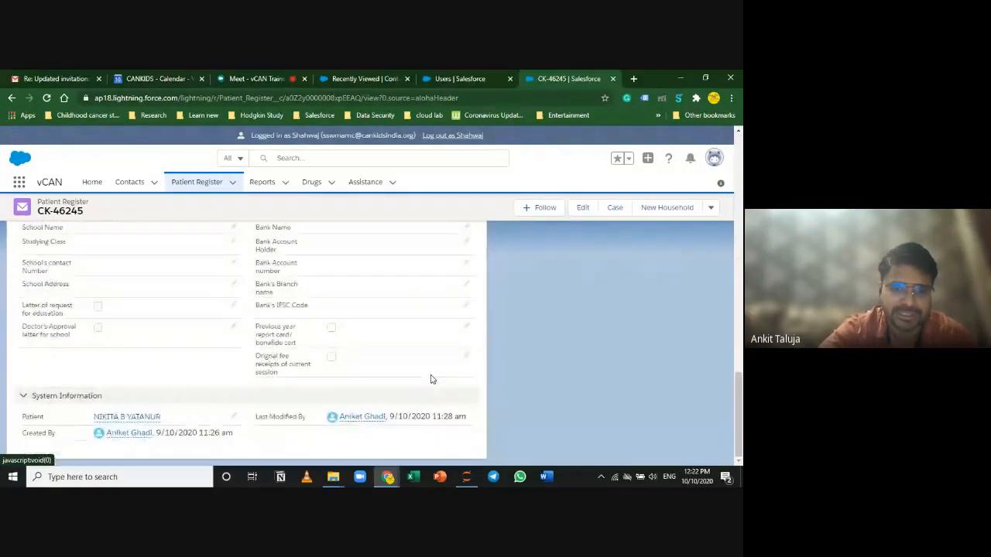
scroll(426, 364, up, 15)
click(379, 153)
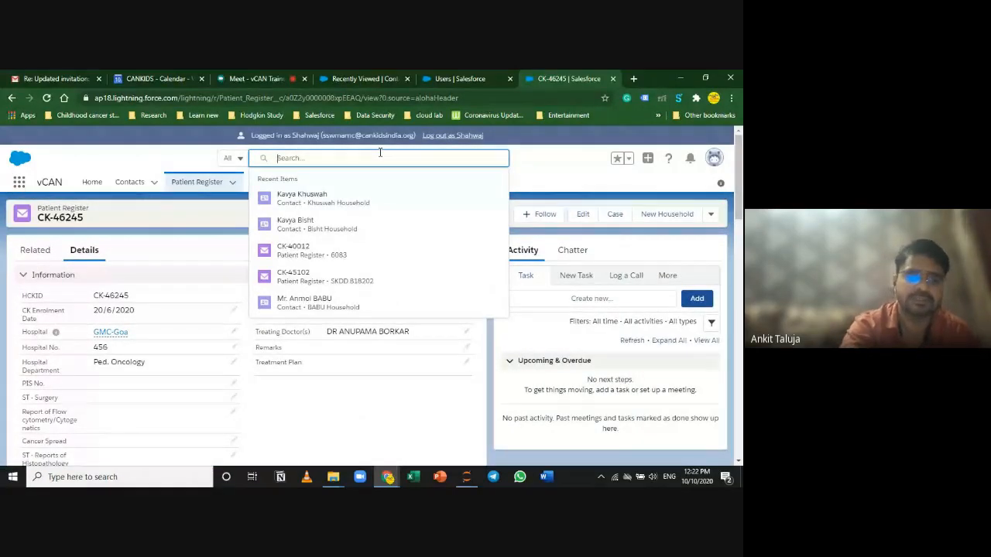
text(ck)
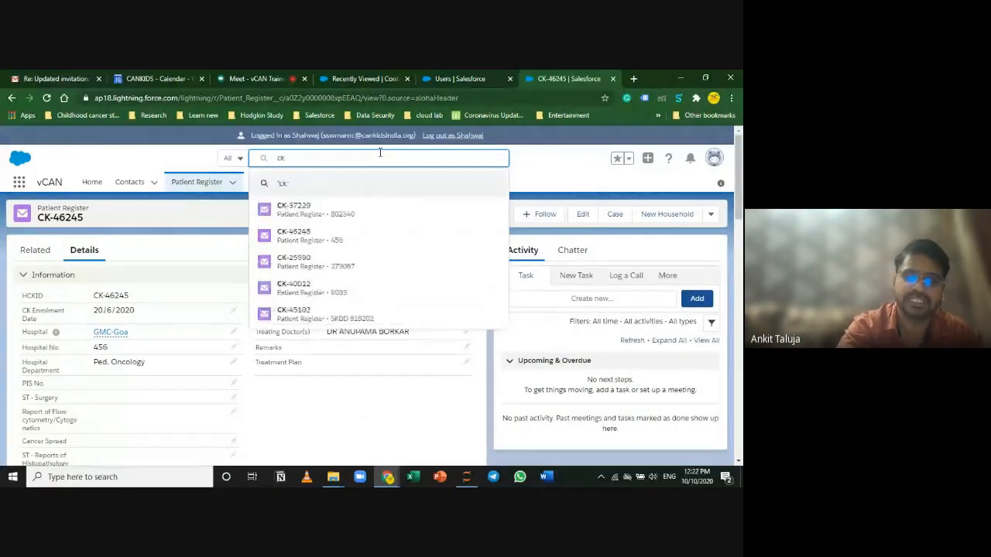
text(-)
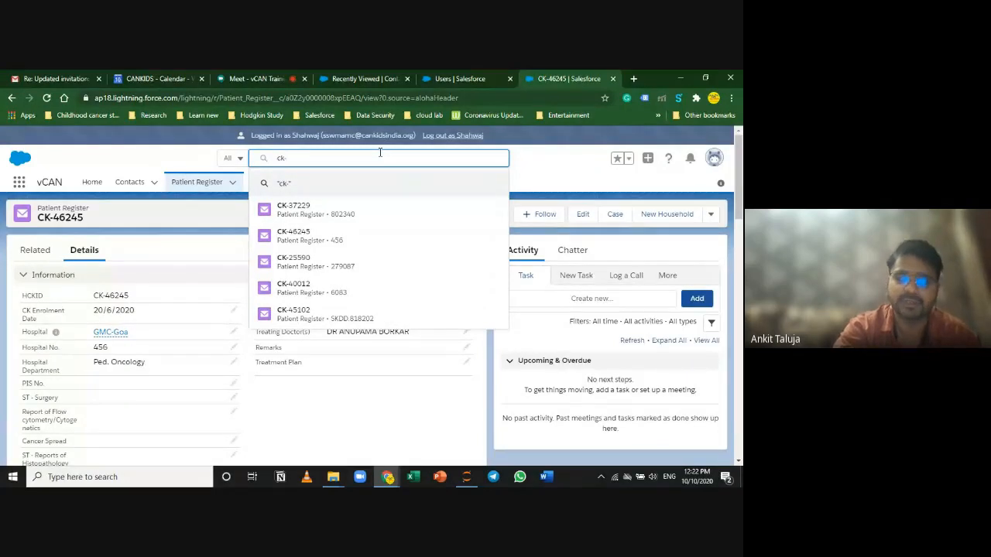
key(BackSpace)
key(BackSpace)
key(BackSpace)
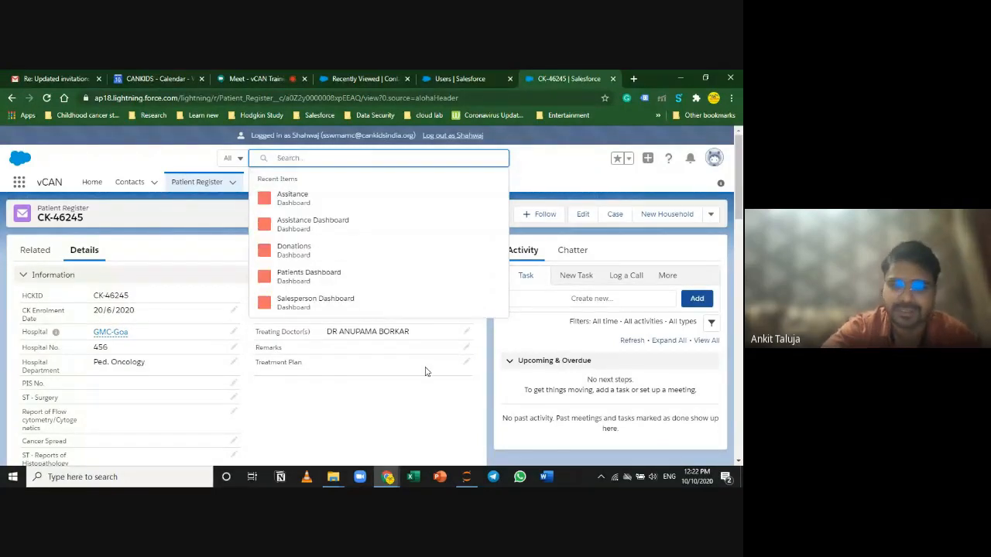
click(434, 436)
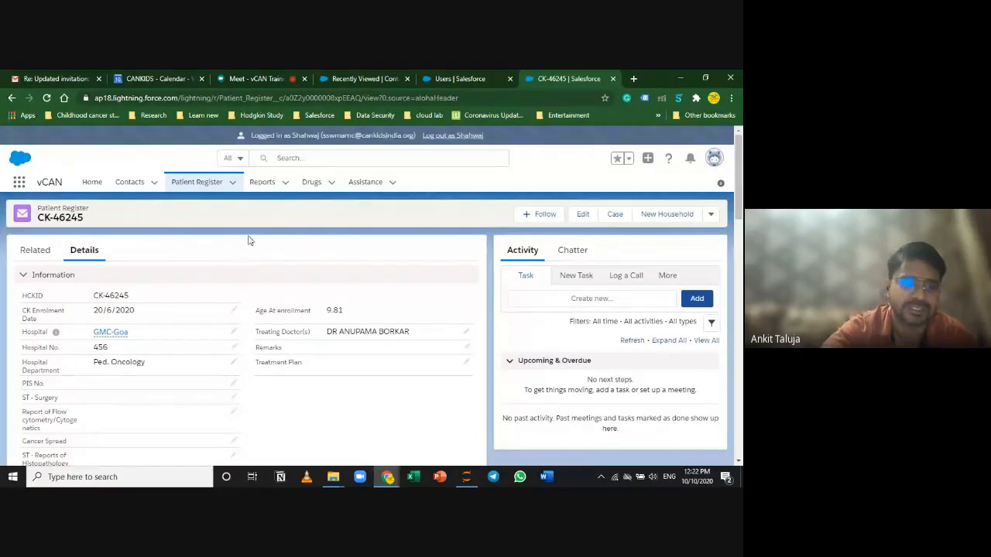
click(189, 183)
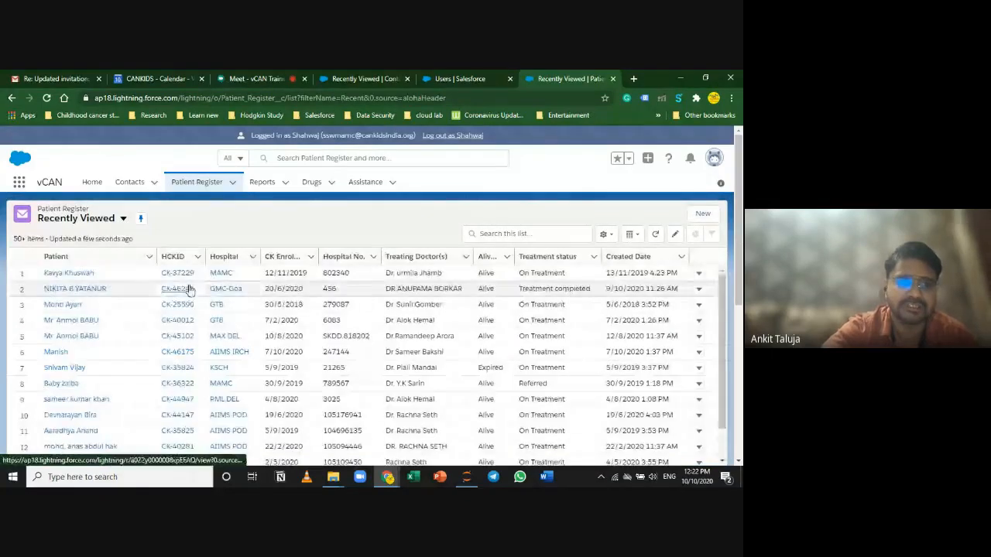
click(188, 283)
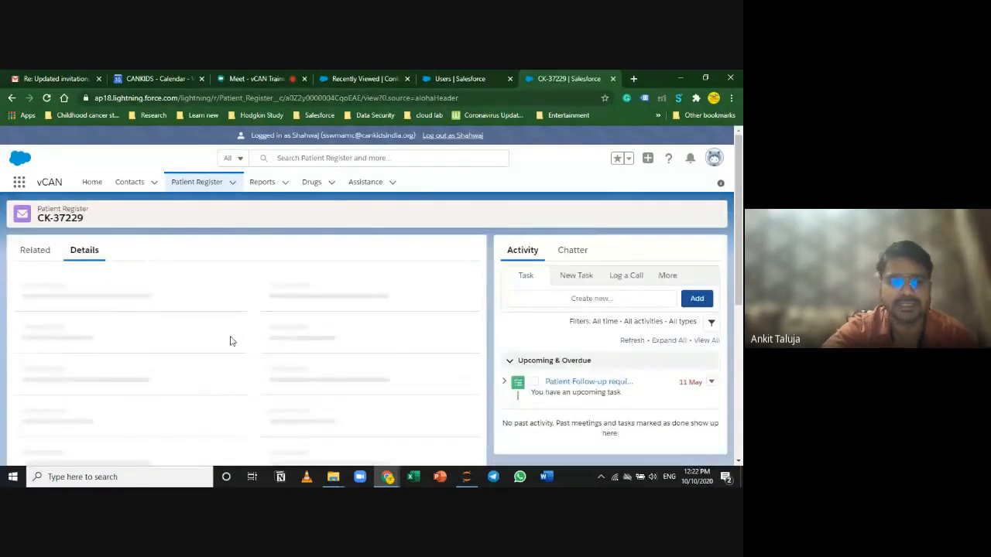
scroll(287, 354, down, 1)
scroll(287, 354, down, 6)
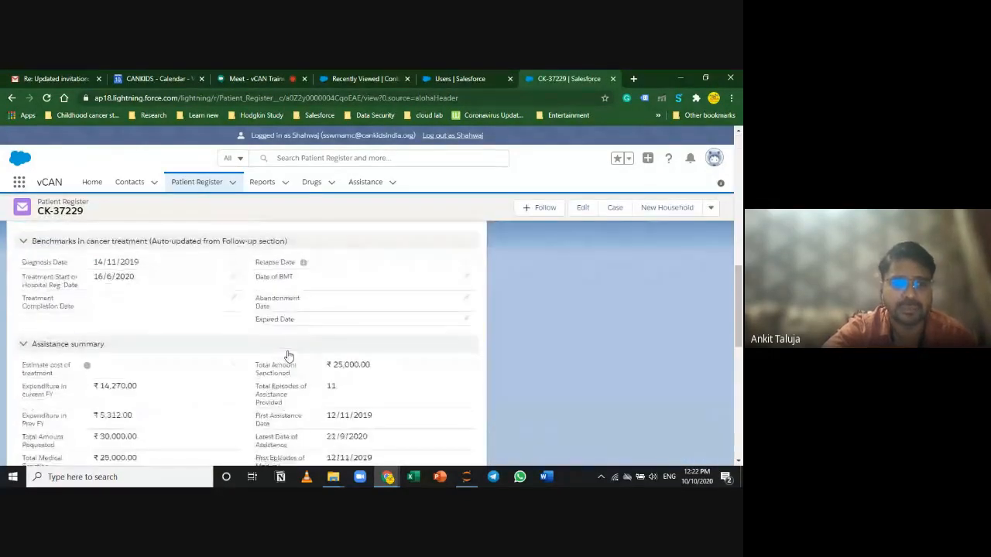
scroll(287, 355, up, 3)
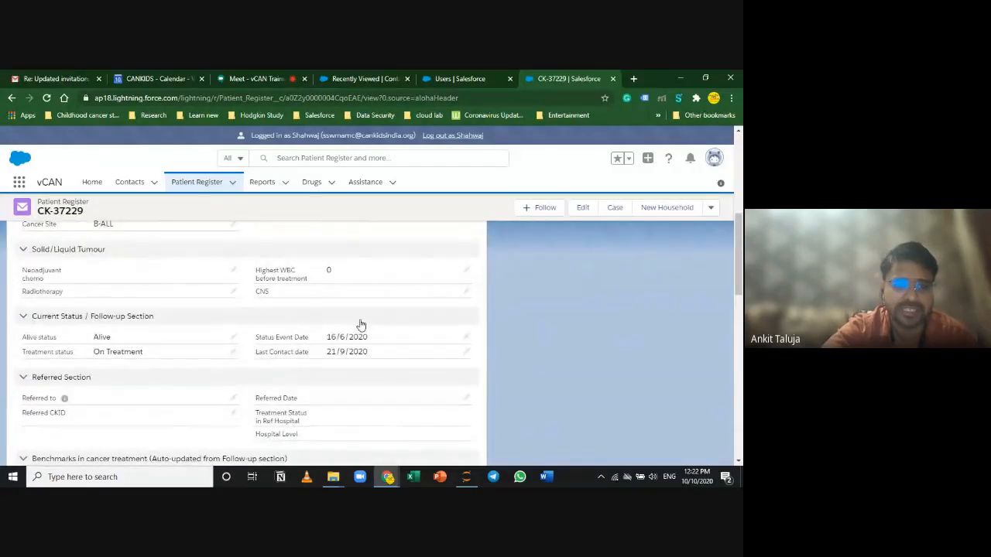
scroll(349, 384, down, 5)
scroll(130, 316, up, 2)
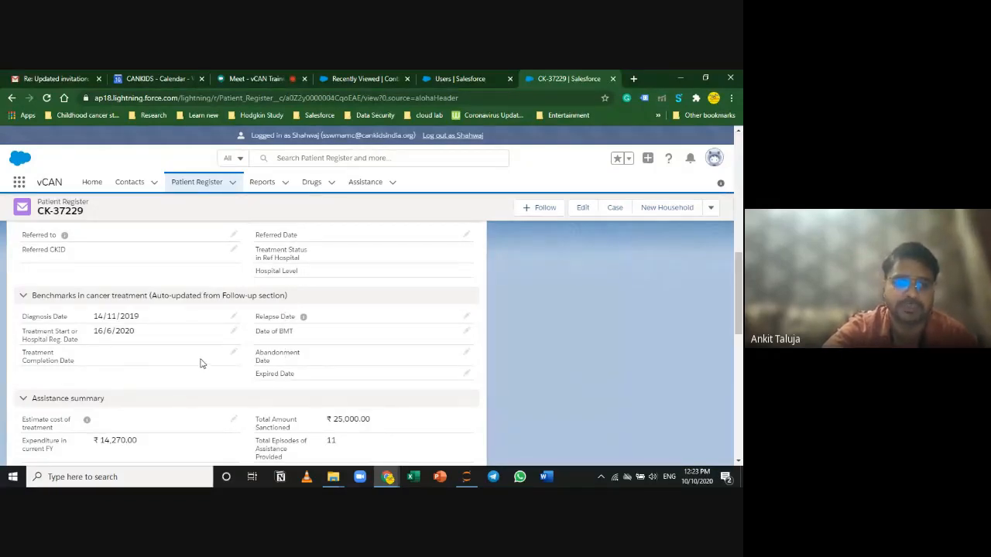
scroll(201, 360, up, 2)
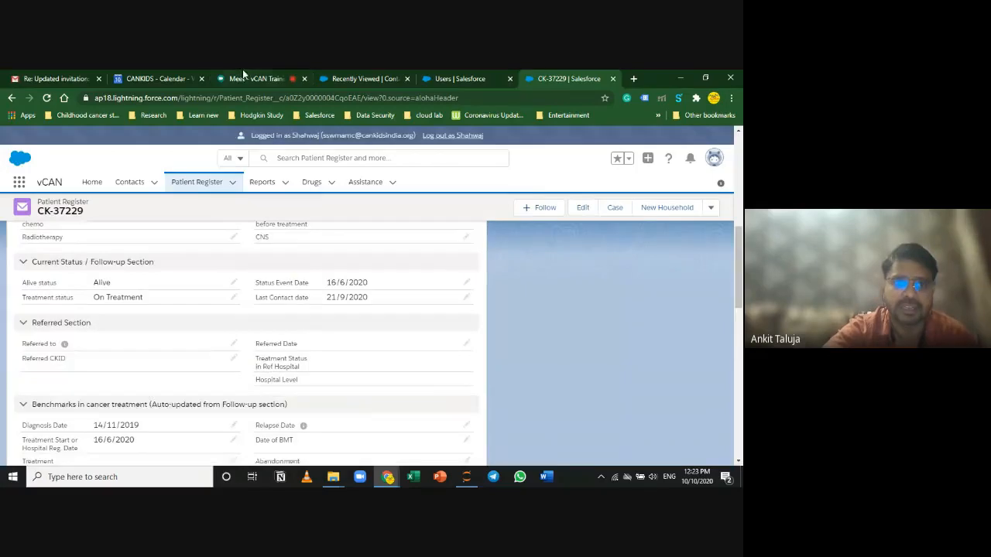
click(243, 76)
click(193, 328)
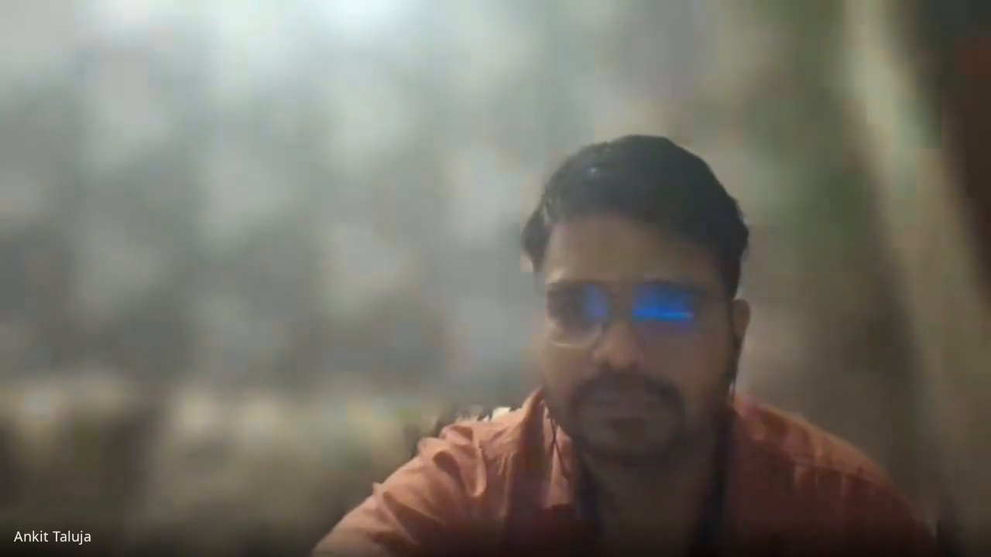
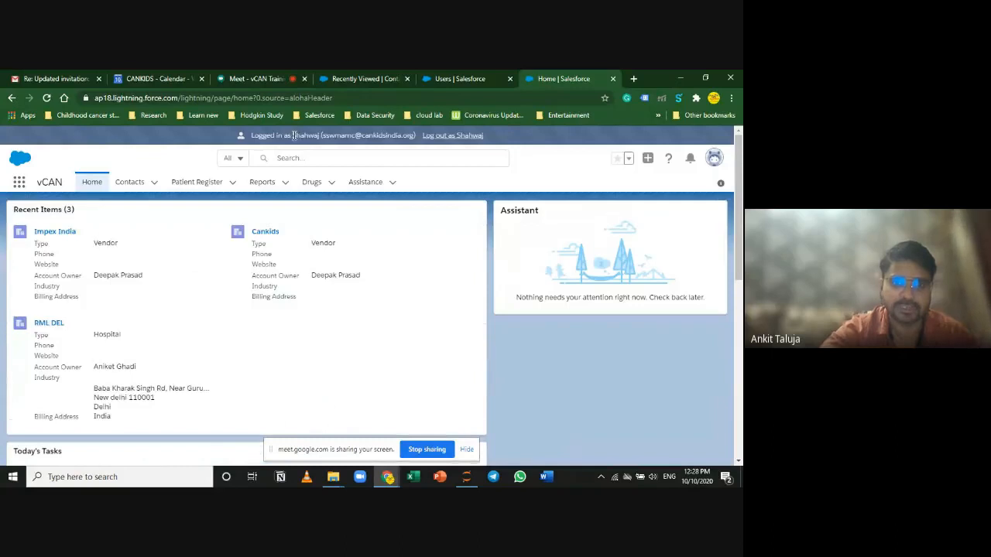
Step: Open the Patient Register's Recently Viewed list and scroll through its 50+ patient records
drag(291, 135, 318, 137)
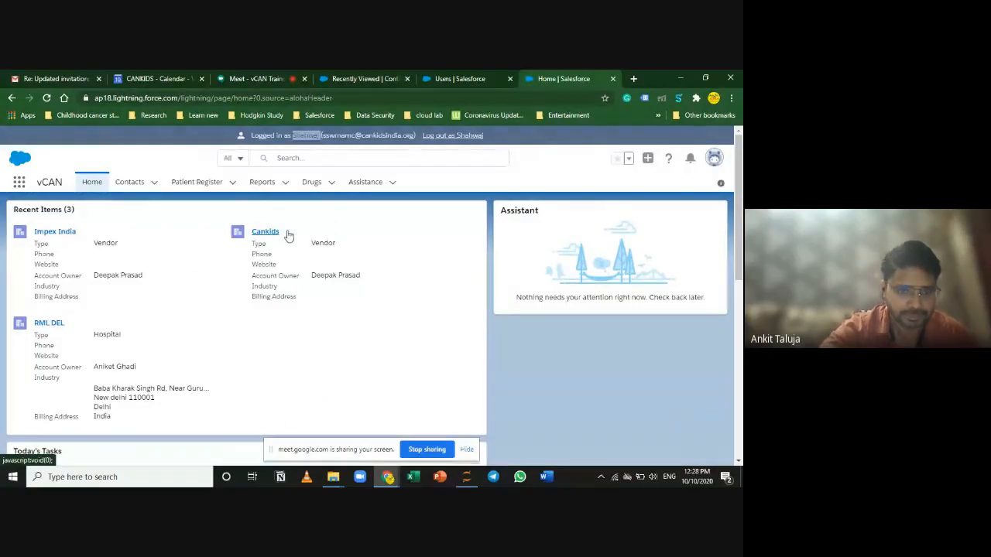
click(178, 181)
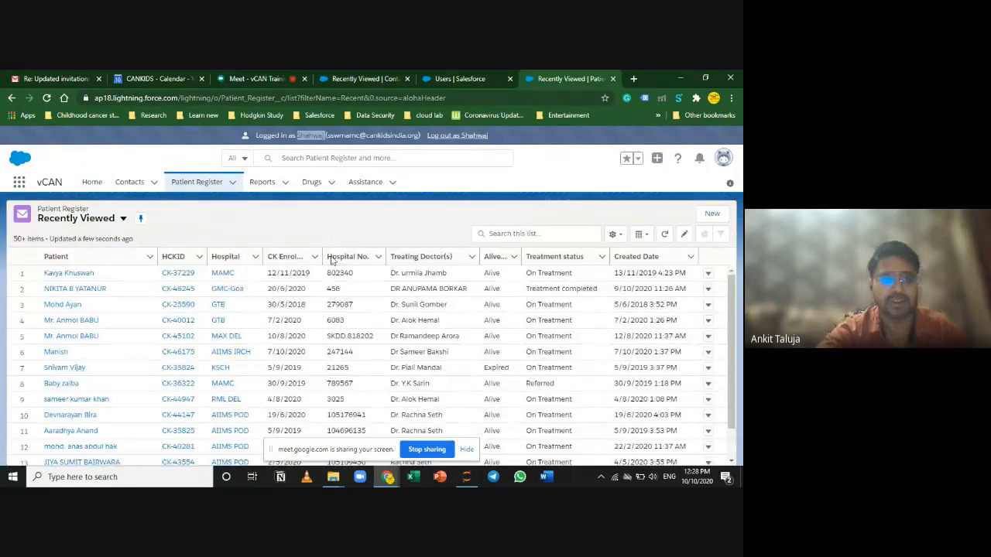
scroll(200, 314, down, 1)
scroll(204, 341, down, 5)
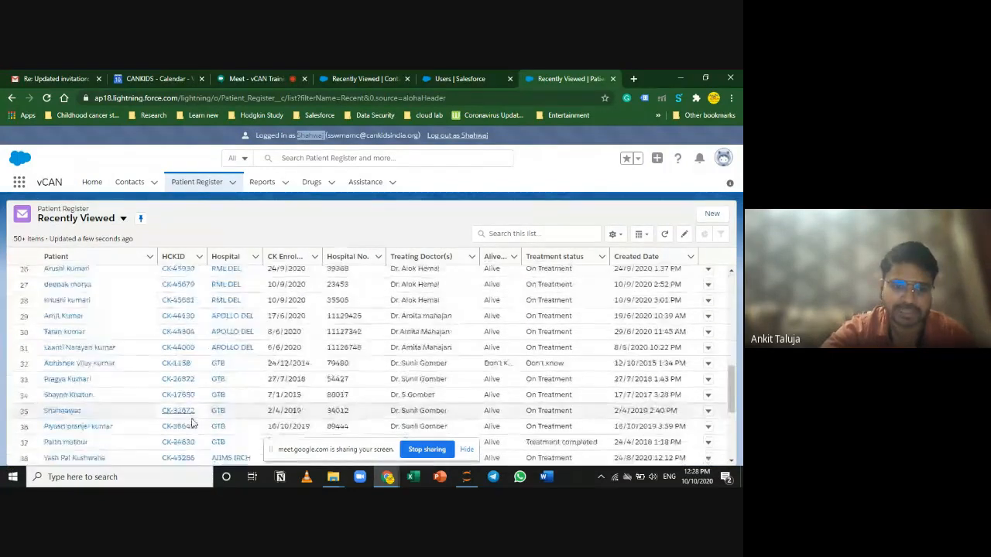
scroll(197, 432, up, 5)
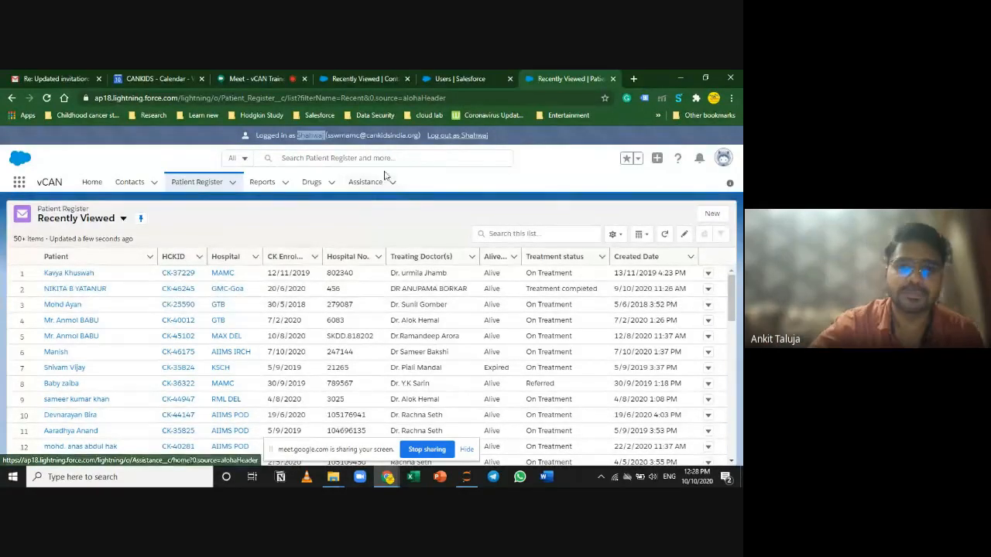
click(423, 157)
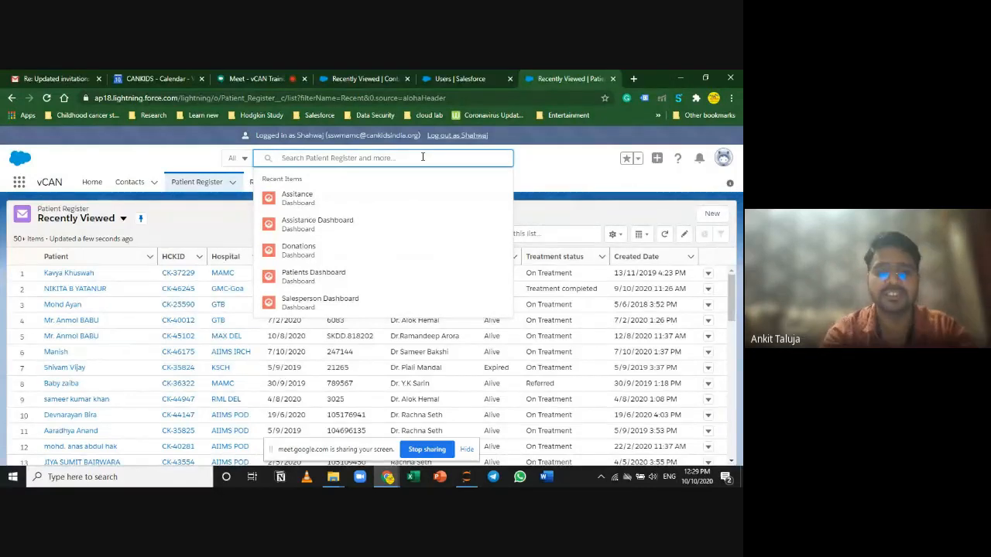
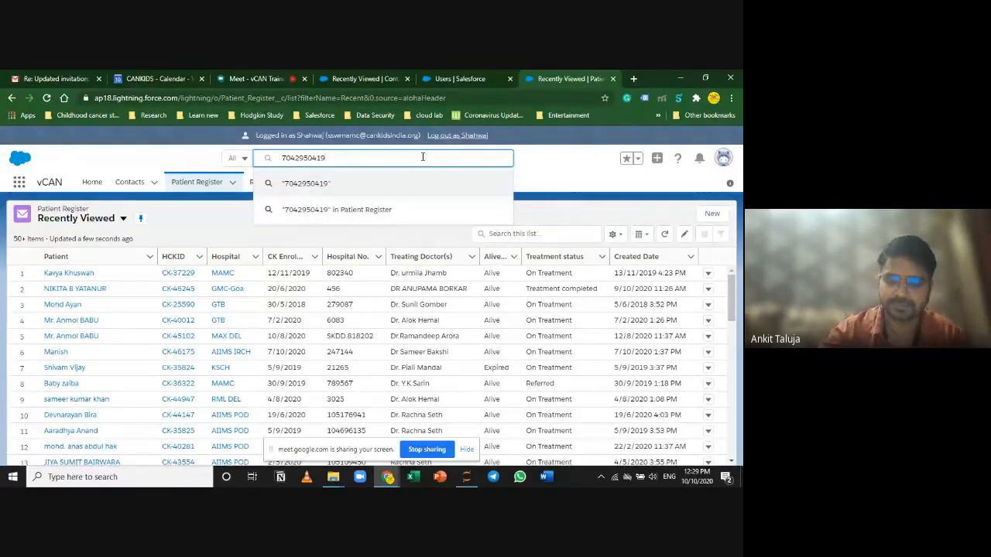
click(442, 194)
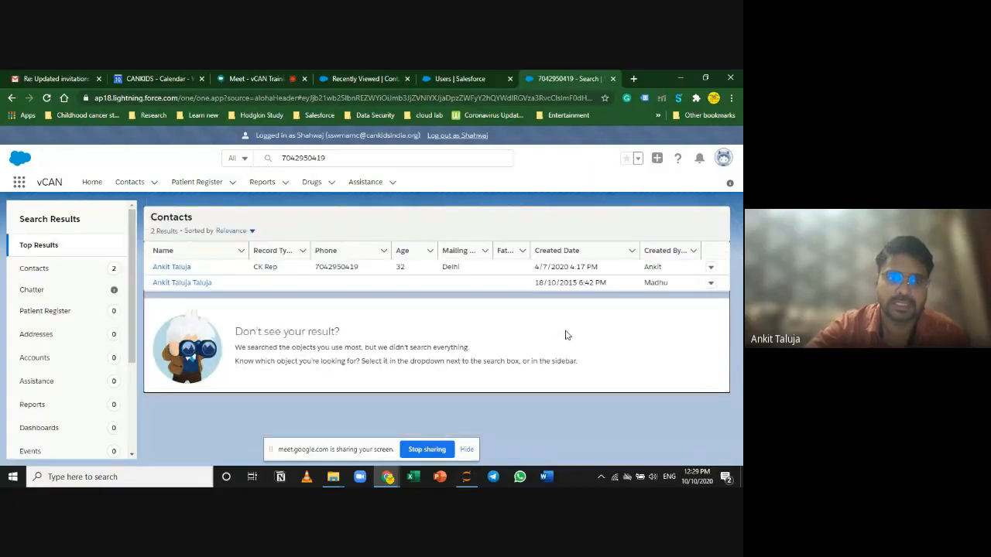
click(356, 155)
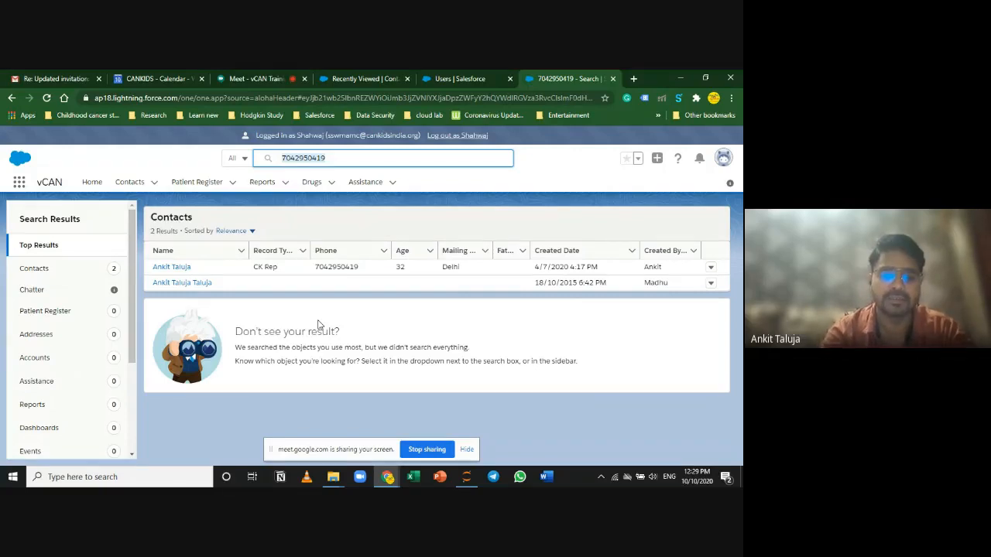
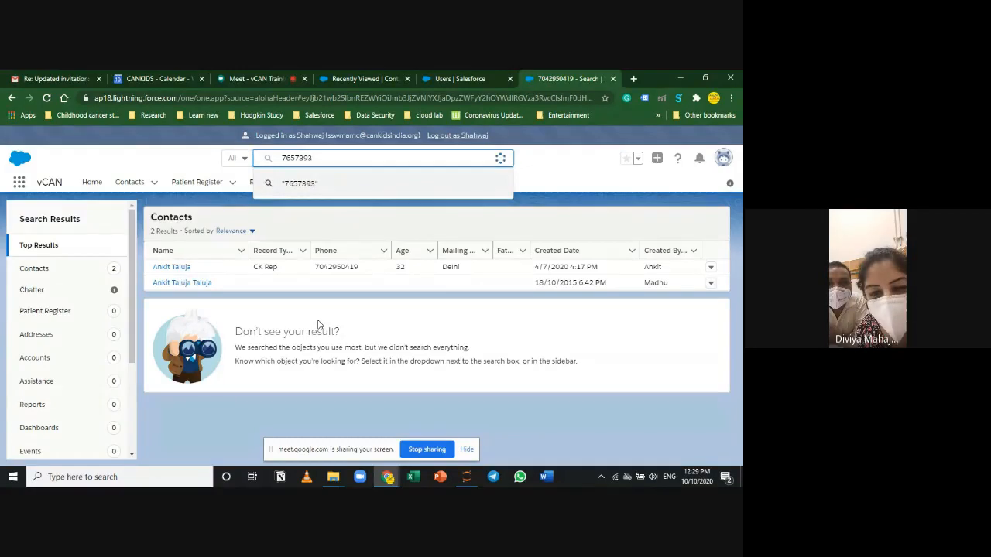
key(Return)
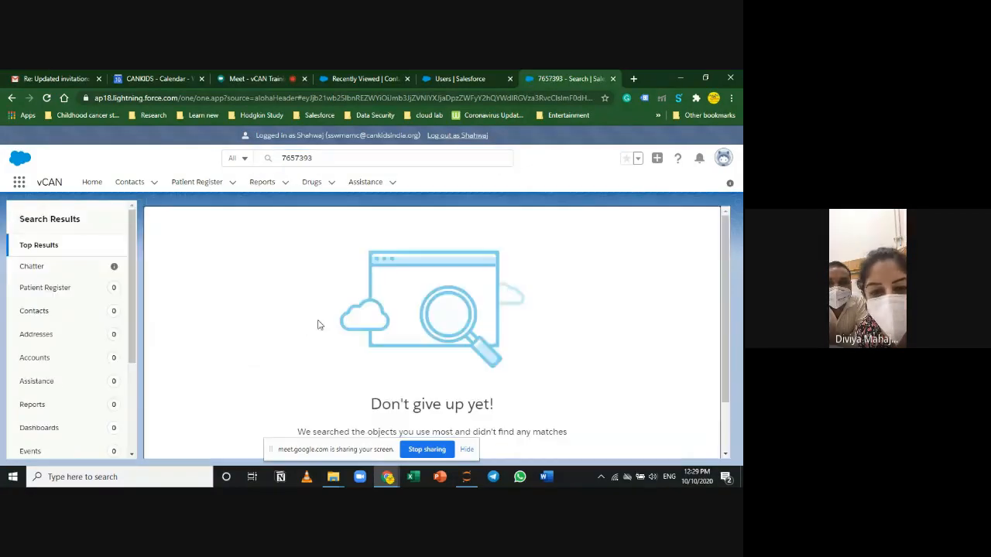
click(341, 161)
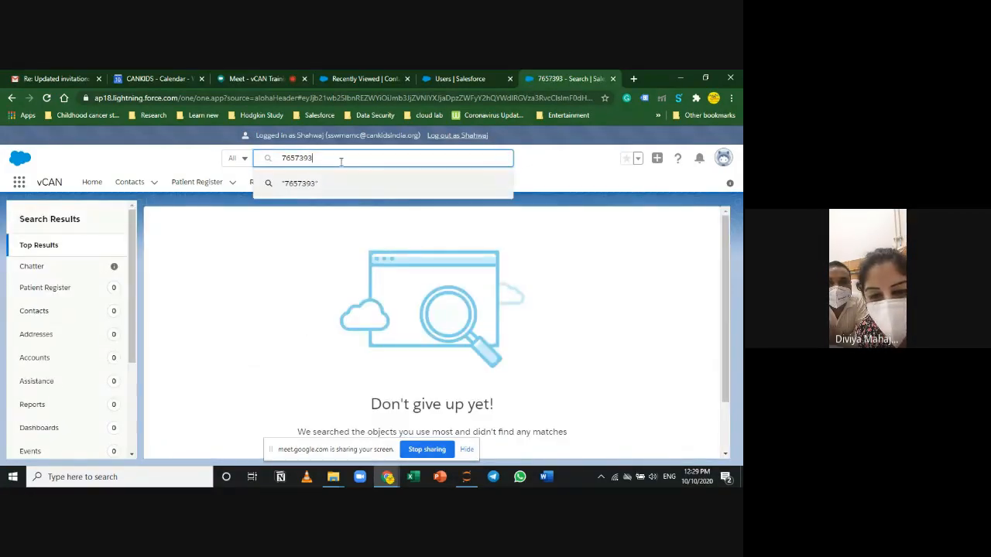
click(197, 185)
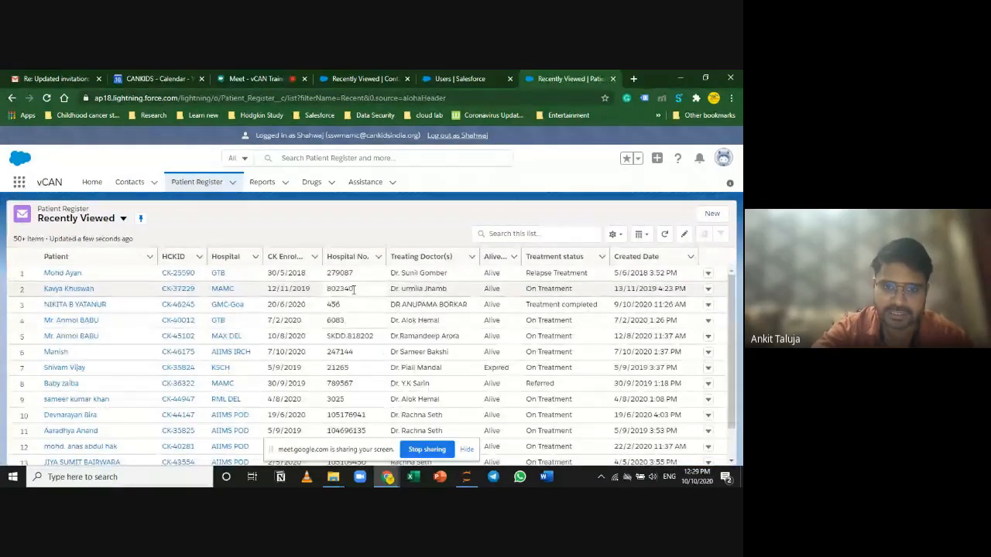
click(345, 290)
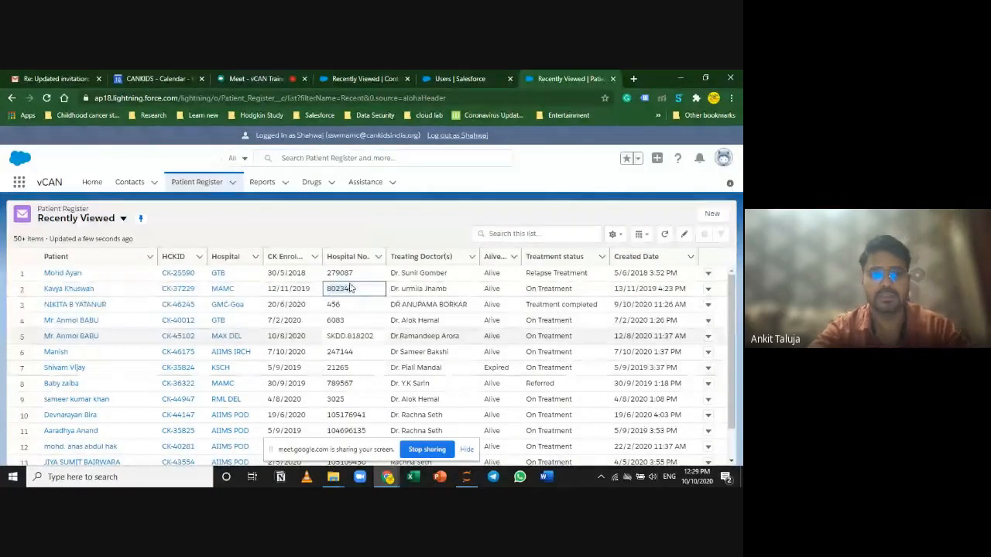
click(303, 158)
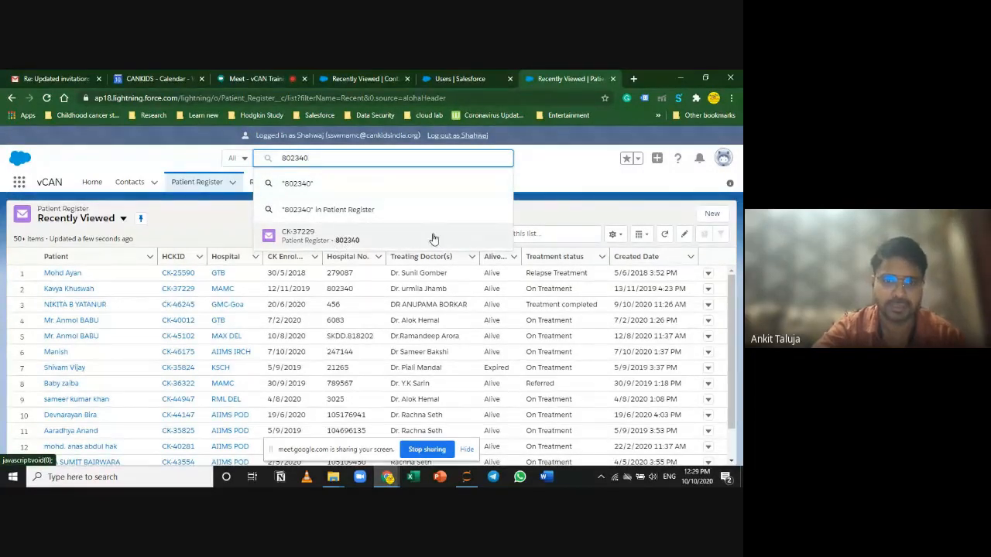
click(336, 241)
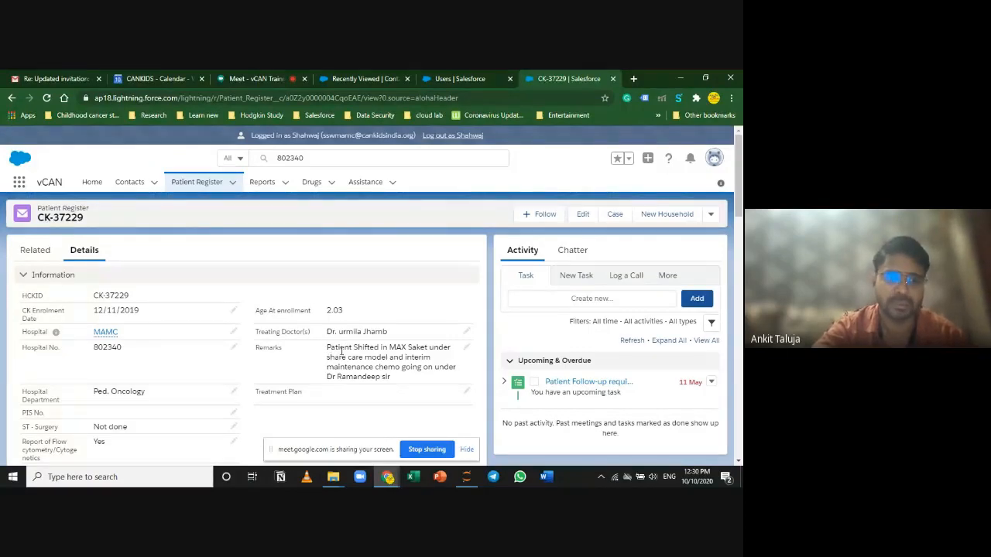
click(130, 183)
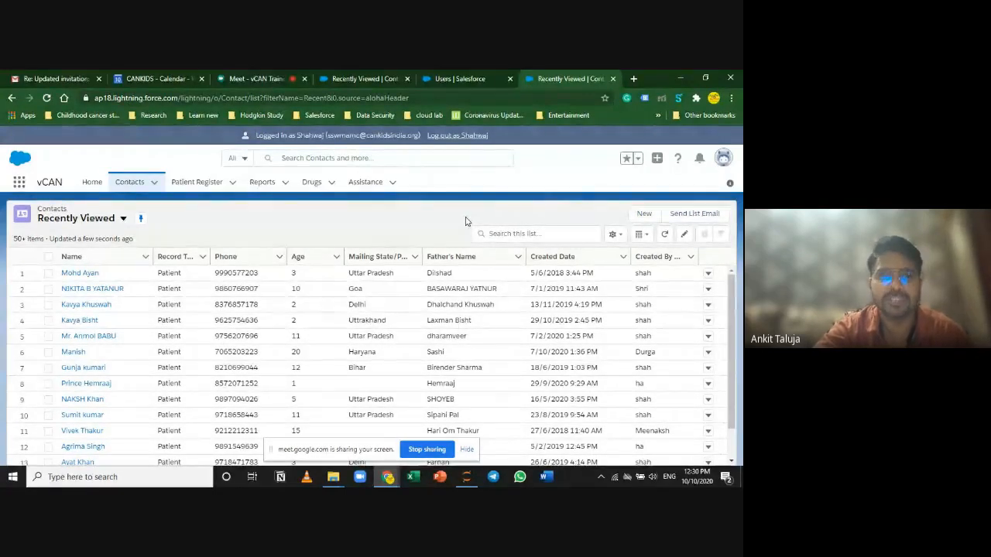
Step: From Reports, dismiss the search suggestions and open the RML Baseline - Raw report
click(261, 182)
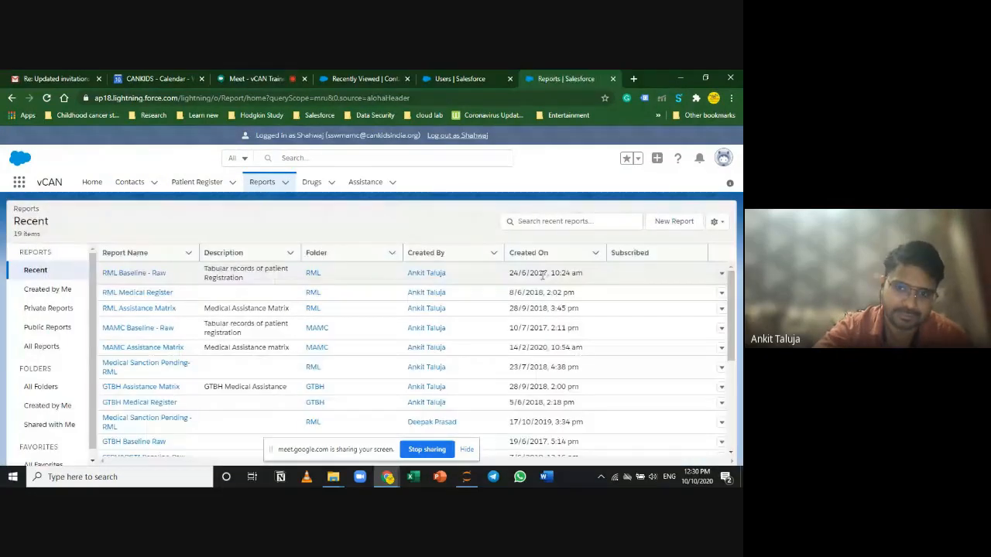
click(367, 152)
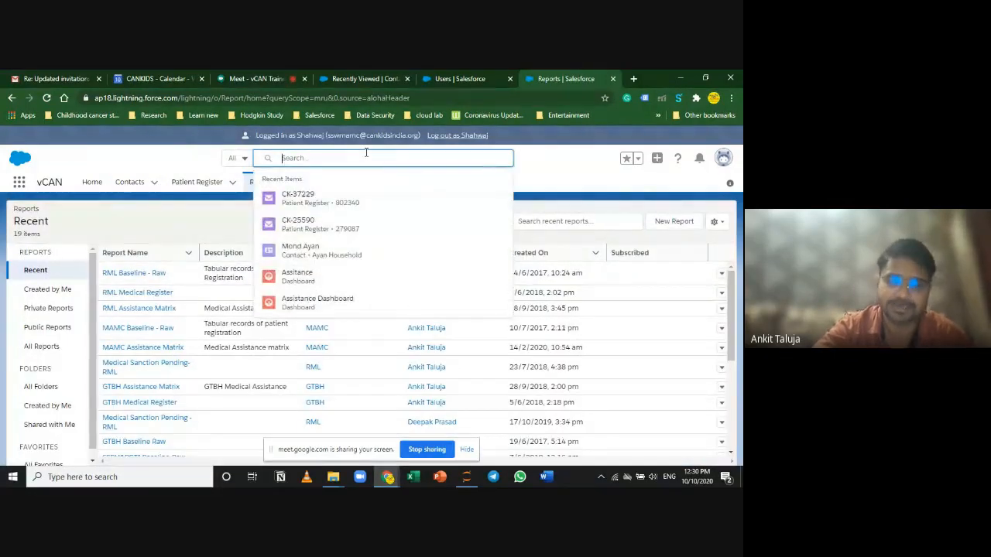
click(584, 175)
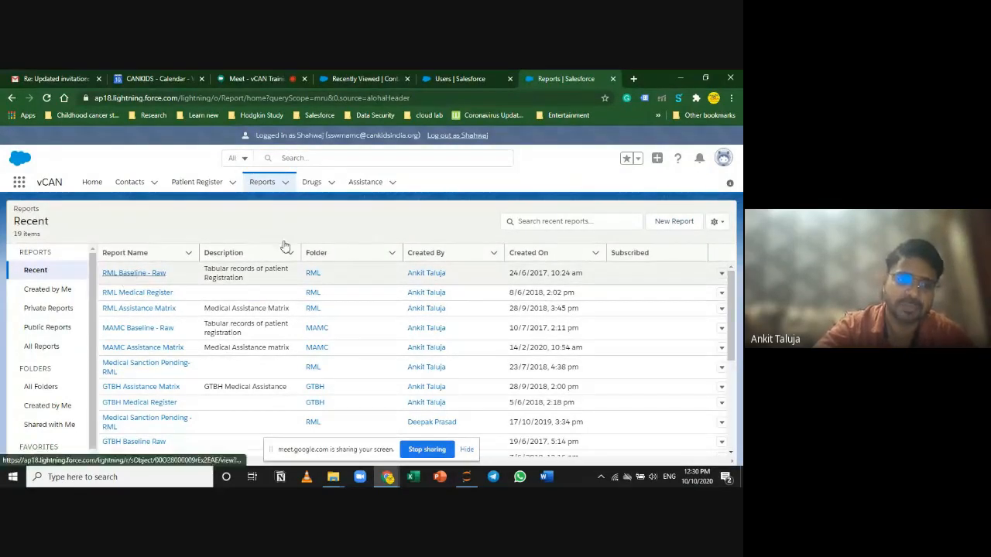
click(137, 272)
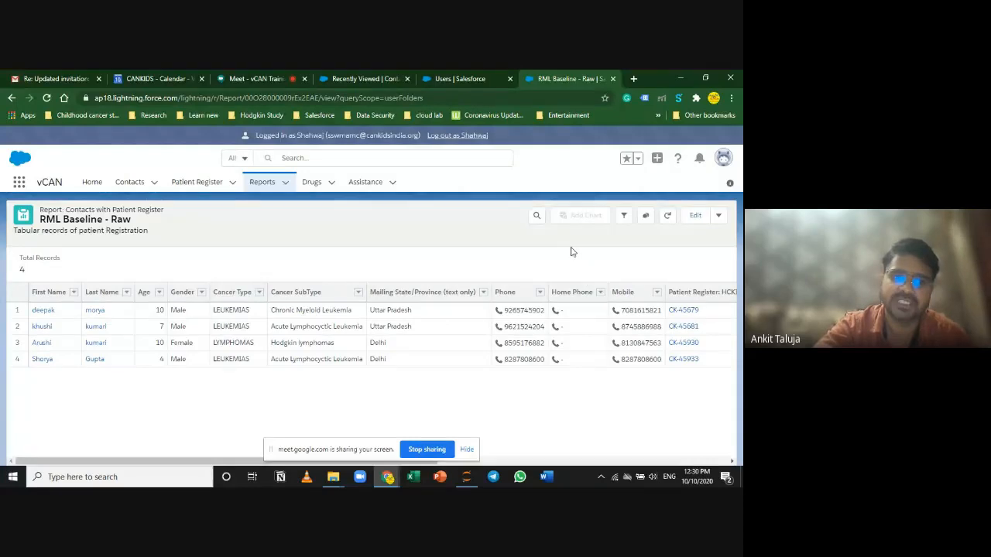
Step: Set the CK Enrolment Date filter range to All Time, showing 194 records
click(623, 216)
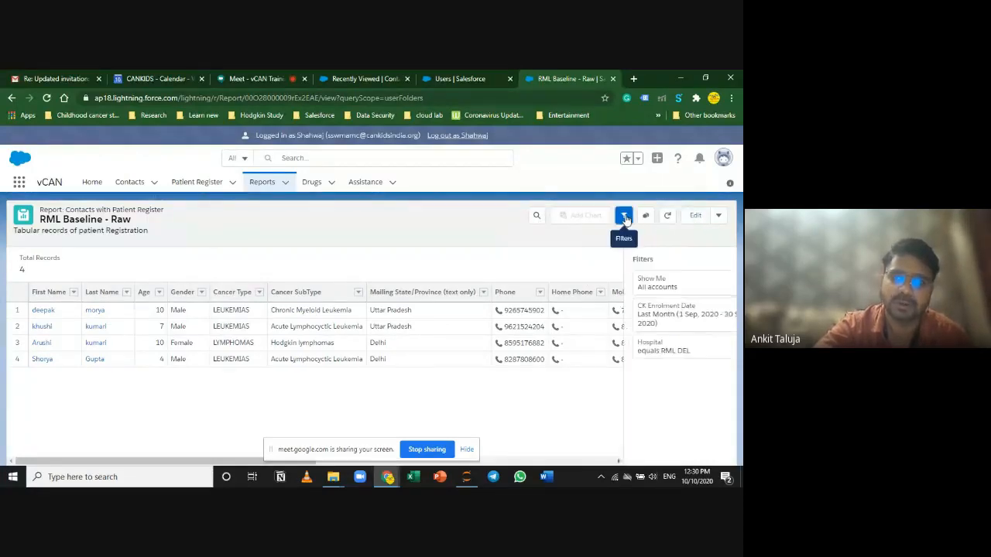
click(642, 313)
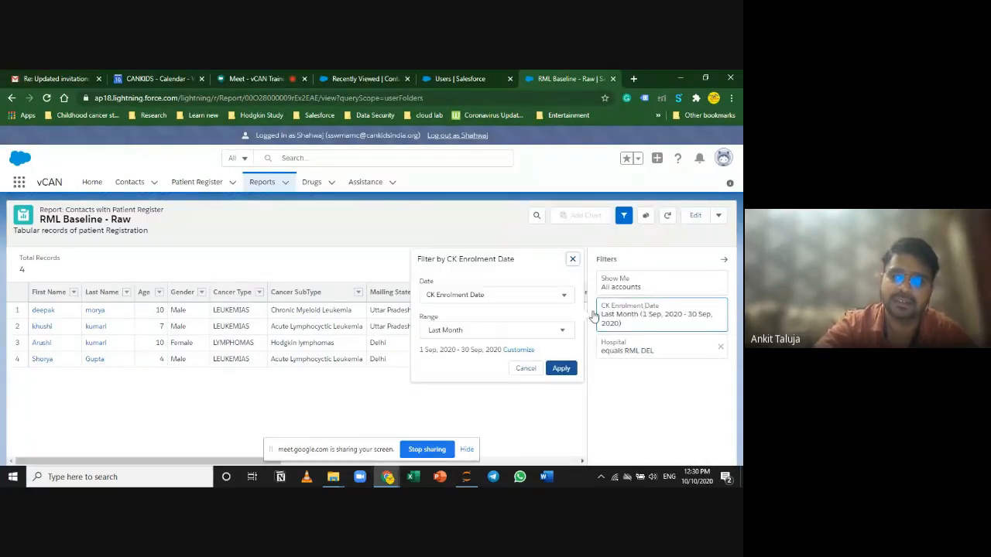
click(520, 321)
click(503, 352)
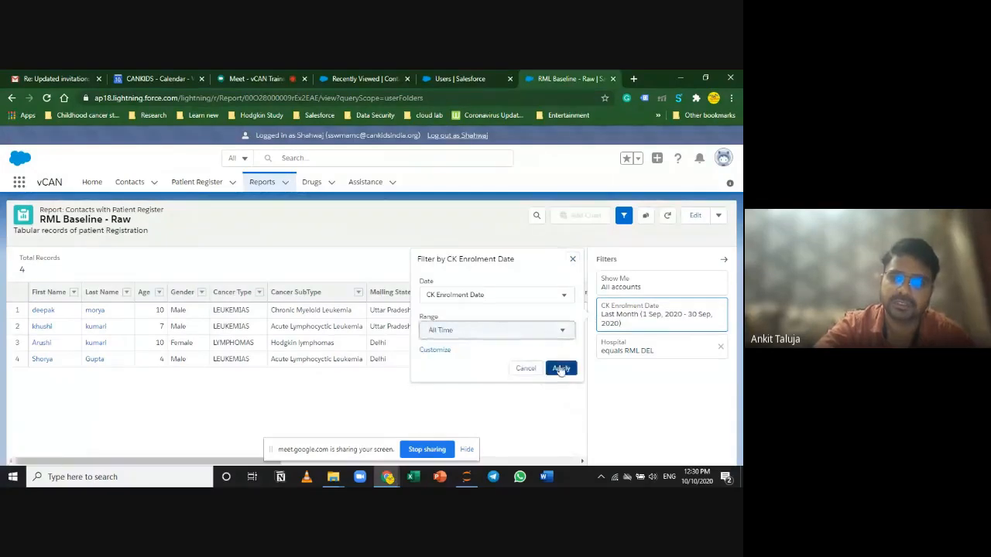
click(560, 369)
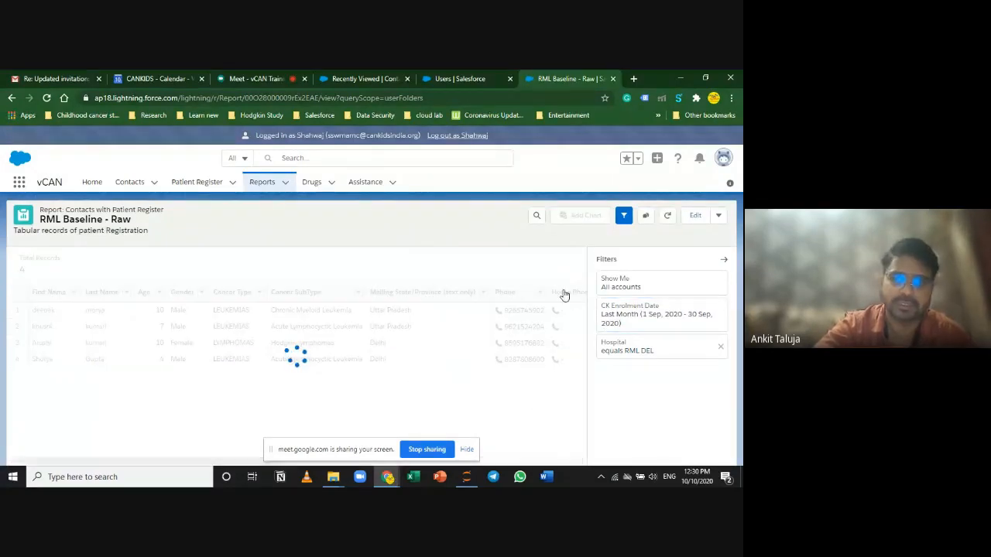
click(724, 260)
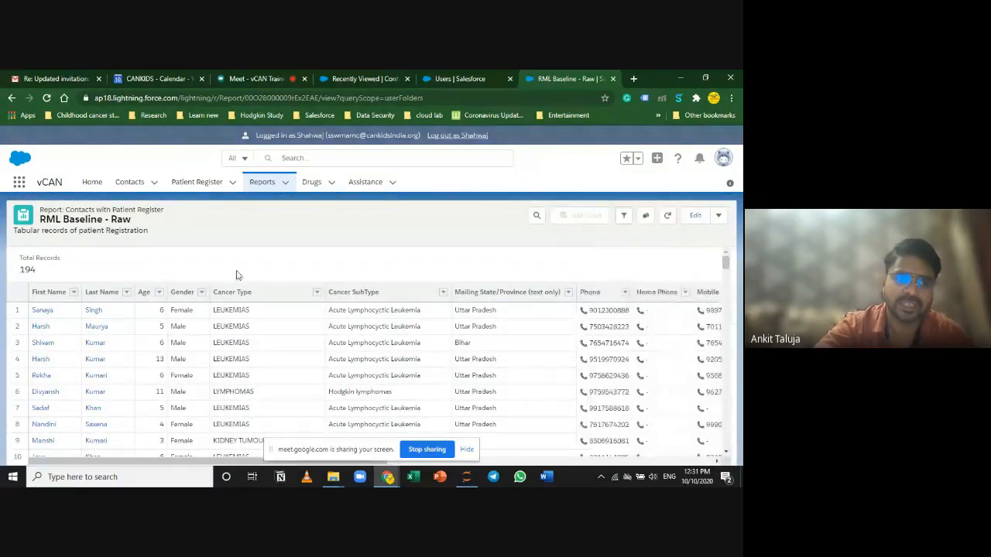
drag(48, 275, 14, 270)
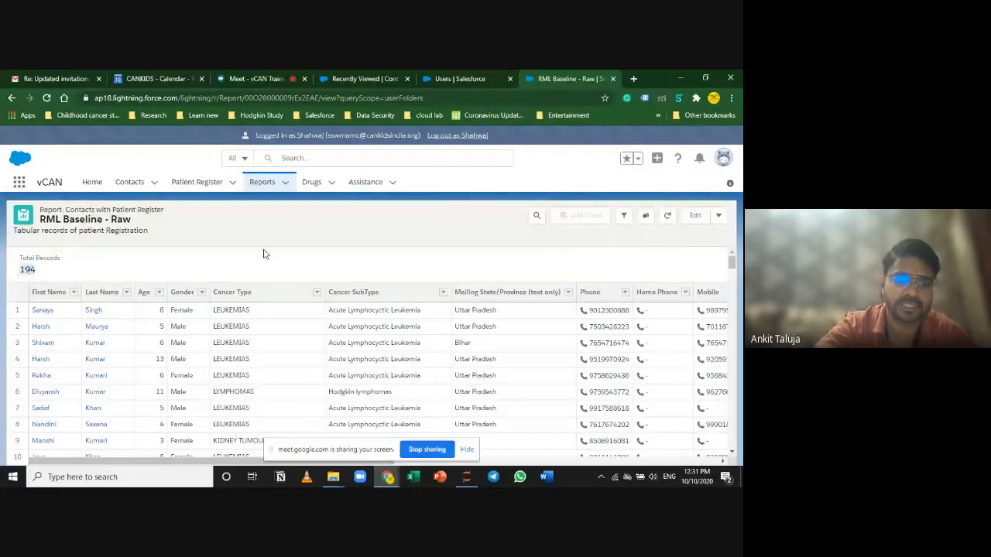
Step: Search the report table for a patient's first name, return to reports, and stop sharing
click(535, 215)
scroll(588, 325, down, 5)
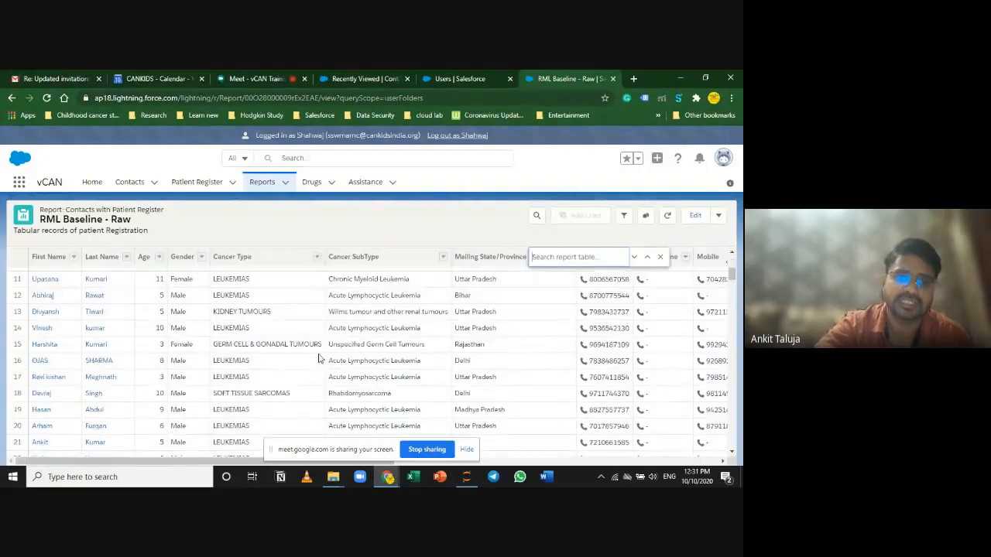
scroll(571, 247, up, 5)
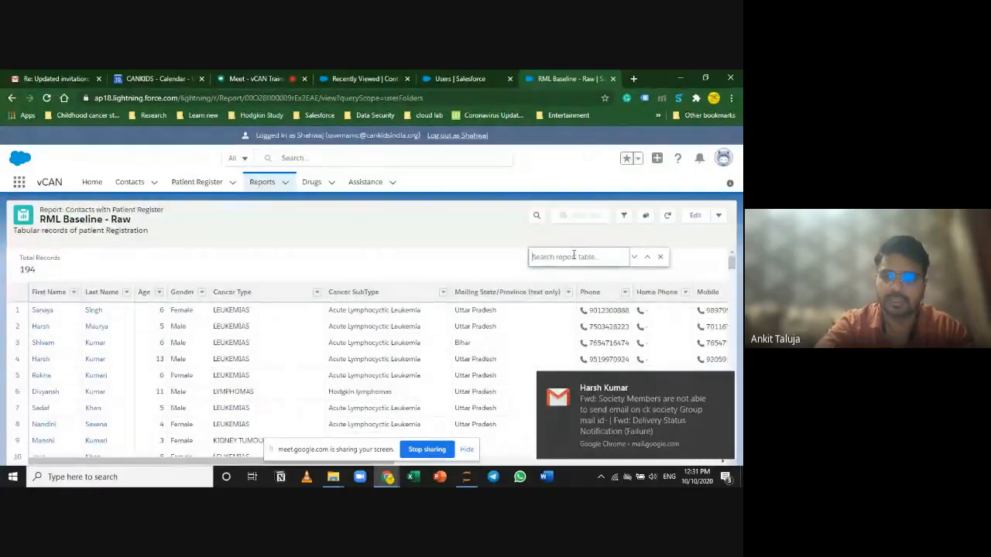
text(ankit)
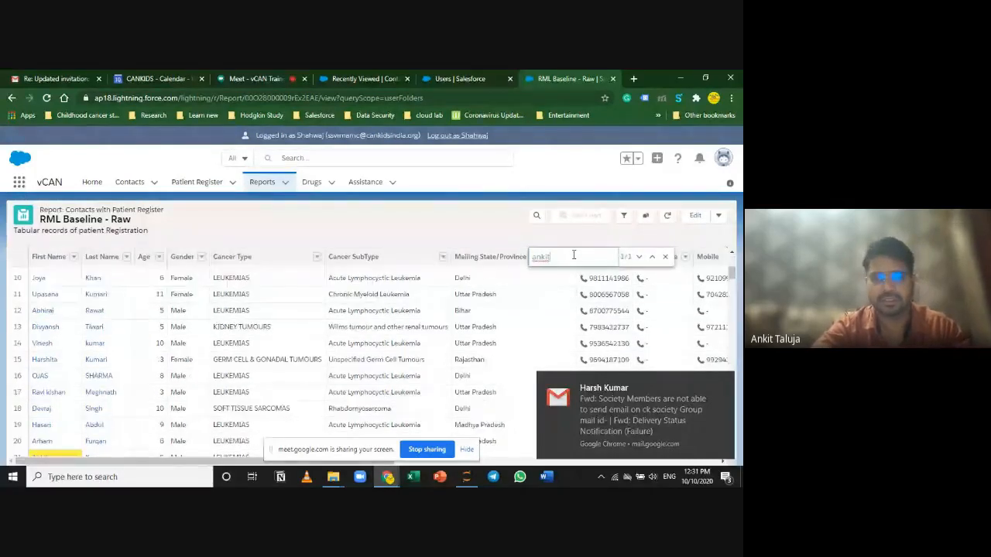
scroll(250, 367, down, 1)
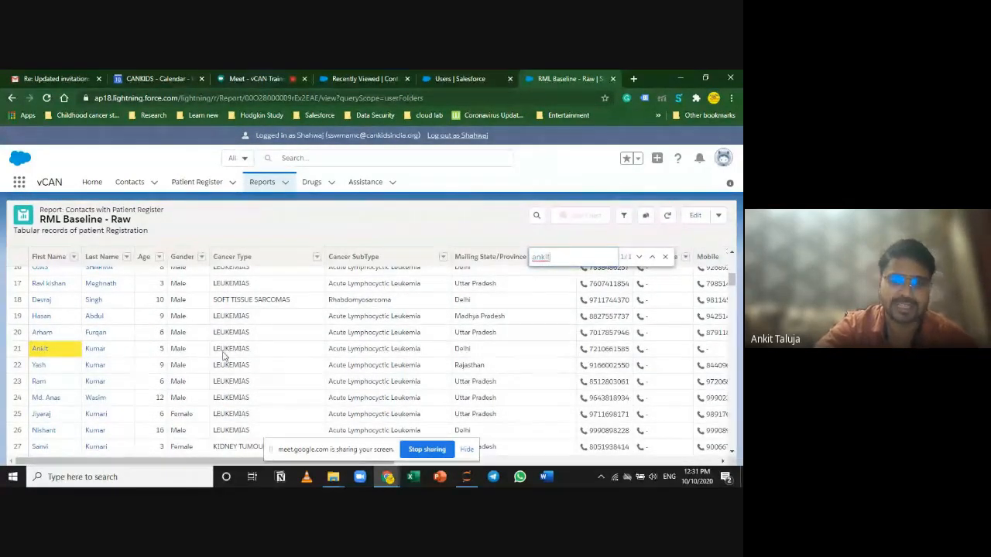
click(664, 256)
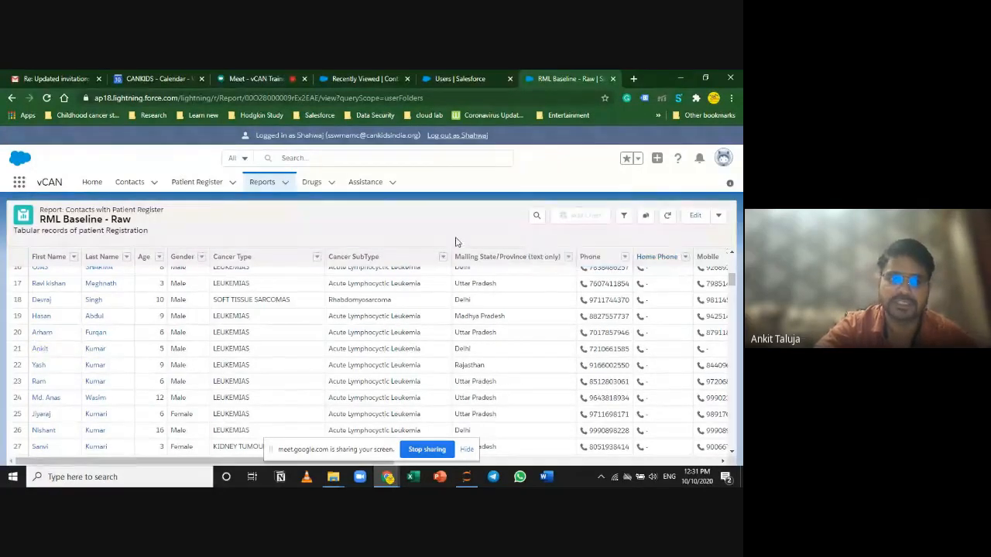
click(263, 183)
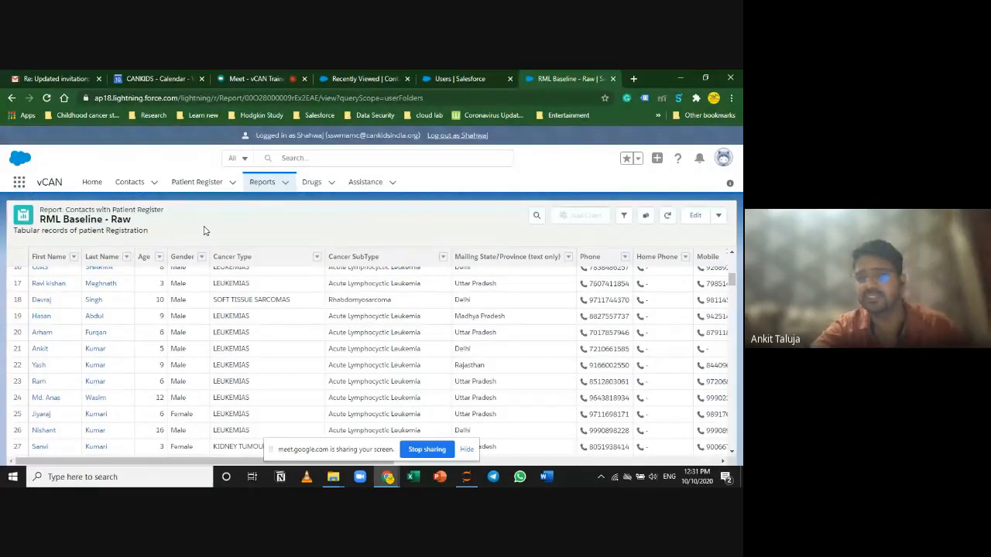
click(425, 449)
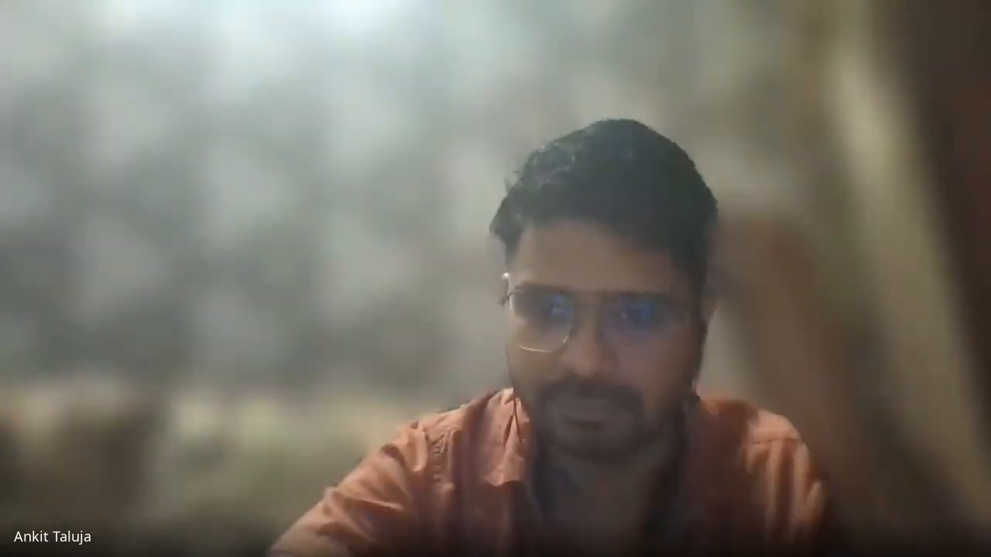
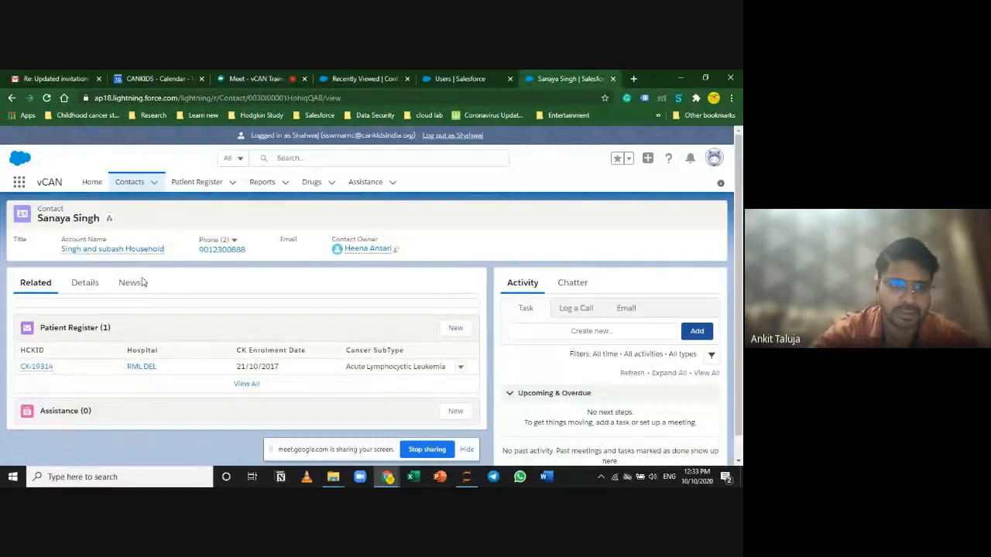
Step: Review the contact's Details tab
click(87, 282)
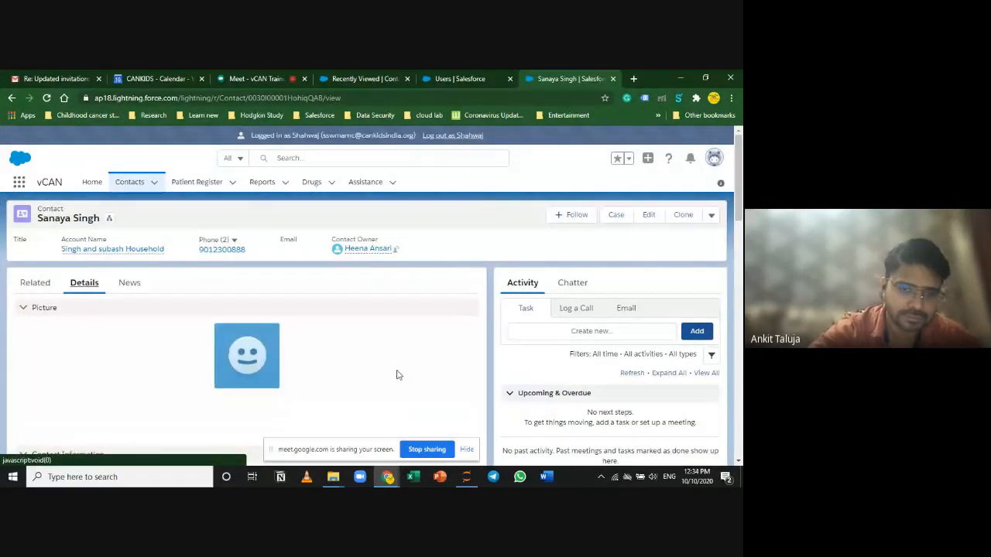
scroll(453, 353, down, 10)
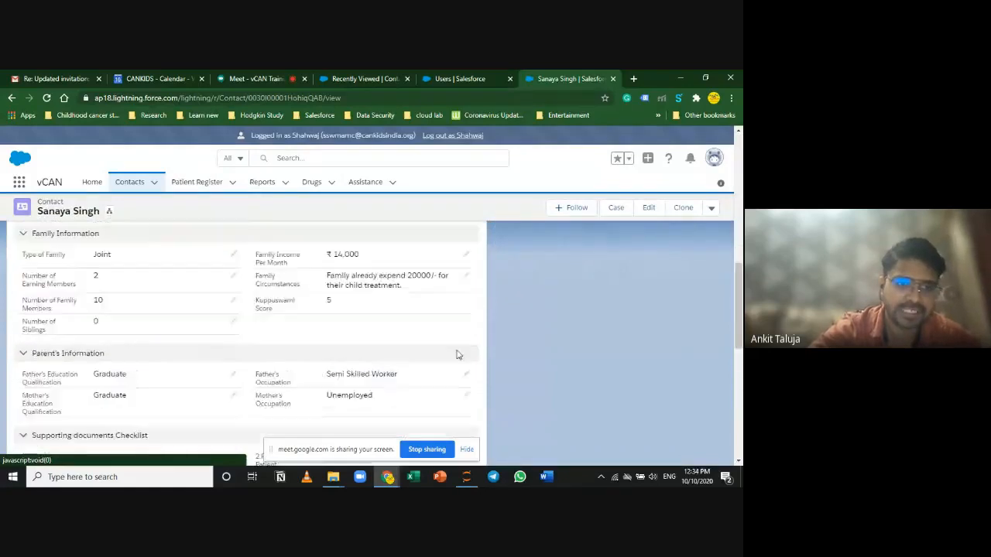
scroll(458, 354, up, 10)
scroll(455, 368, down, 5)
scroll(451, 369, up, 5)
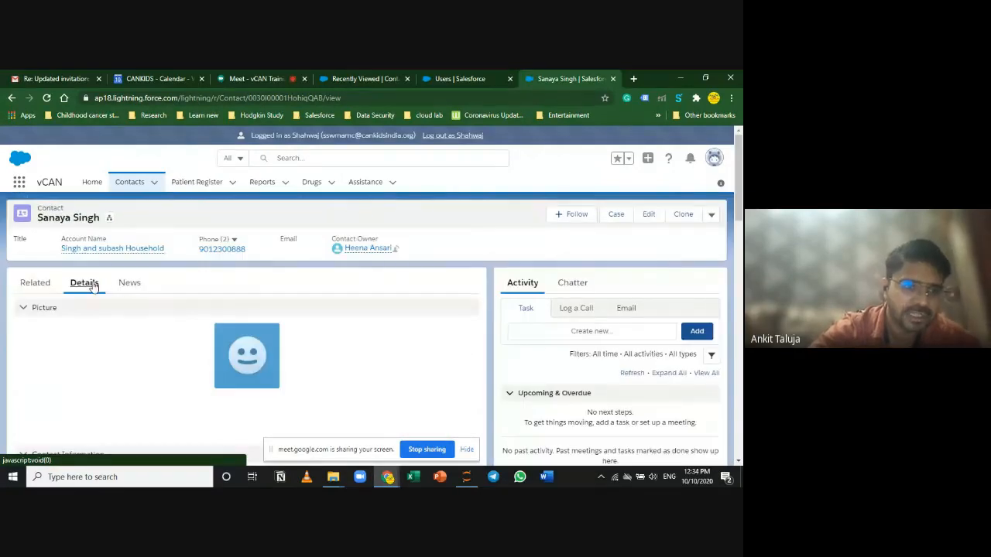
click(35, 284)
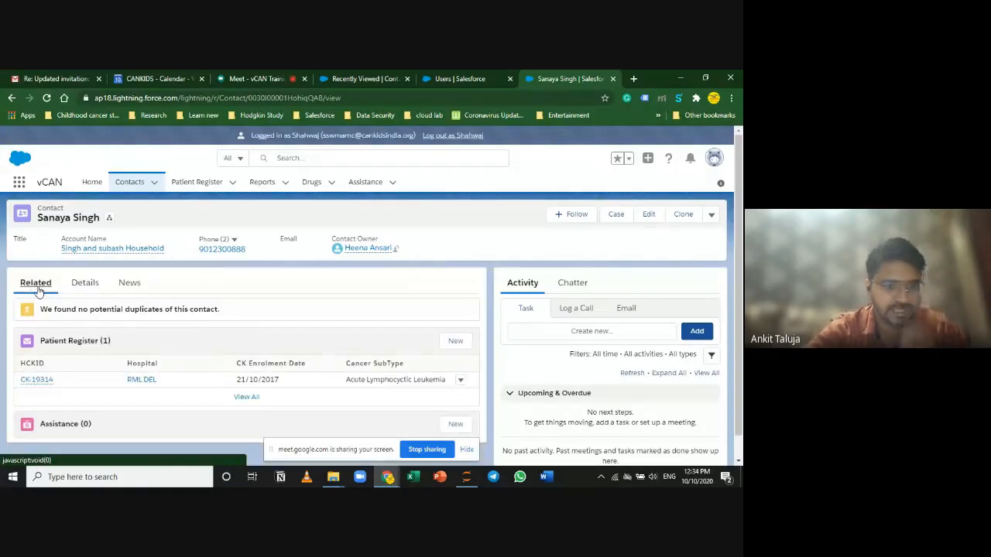
click(35, 379)
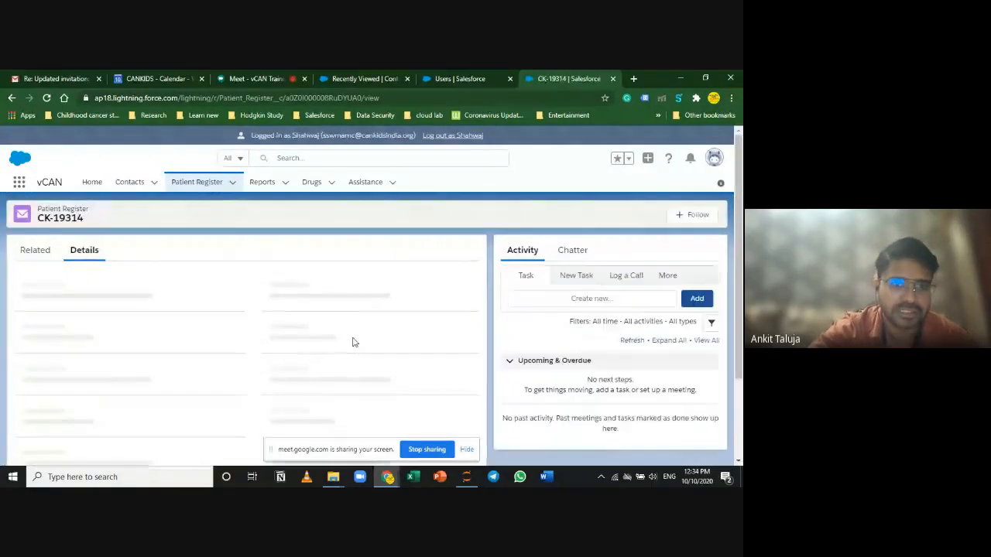
scroll(354, 341, down, 5)
scroll(356, 344, down, 5)
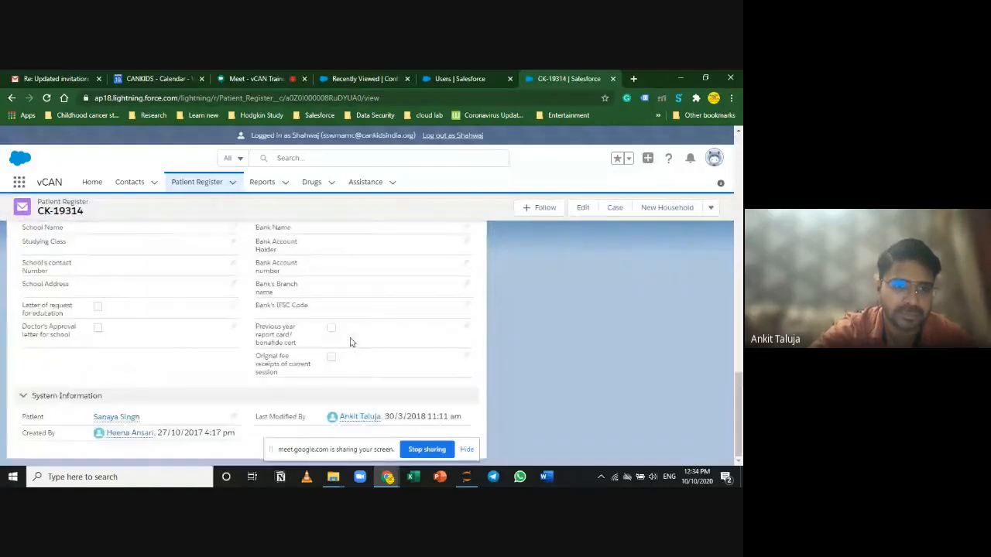
scroll(354, 342, up, 10)
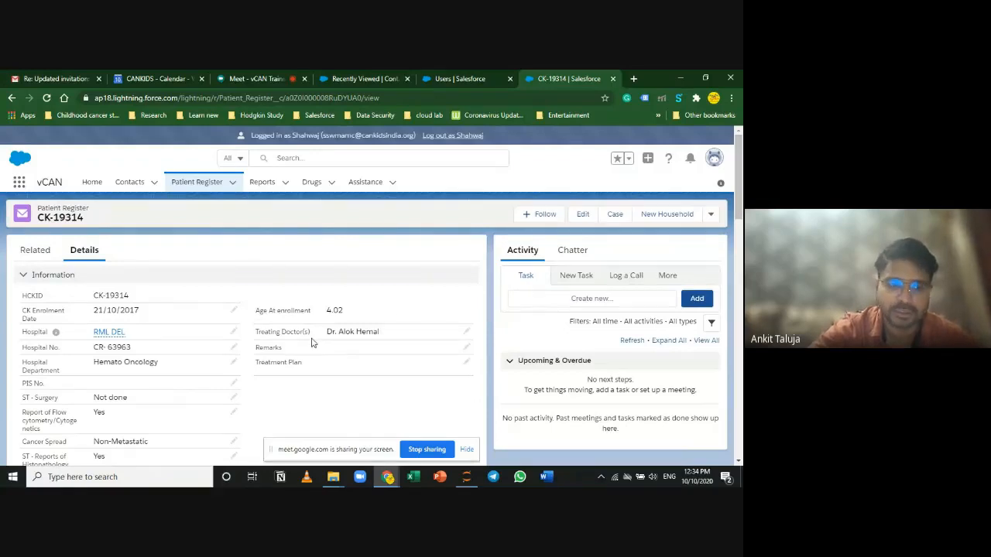
scroll(313, 343, down, 1)
scroll(317, 343, up, 2)
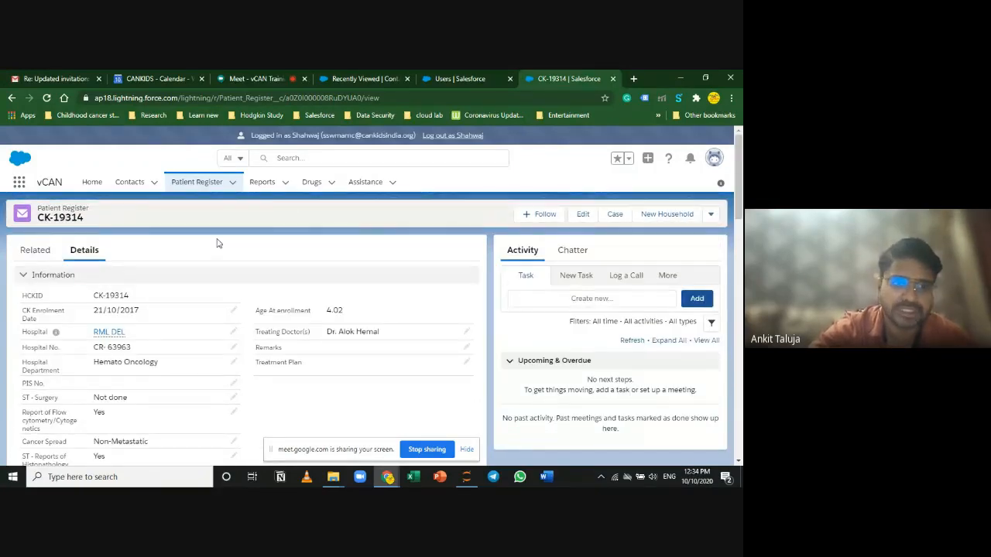
click(711, 214)
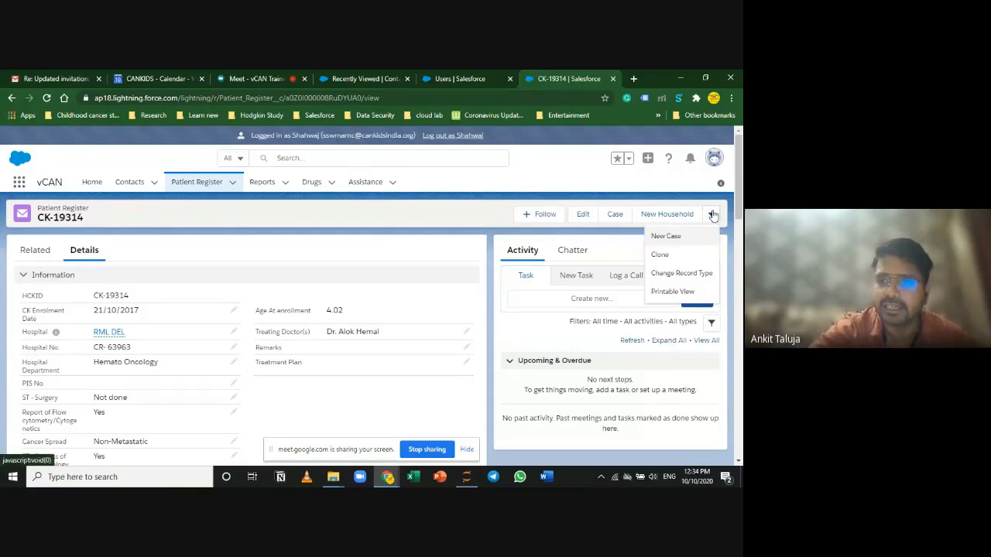
click(674, 292)
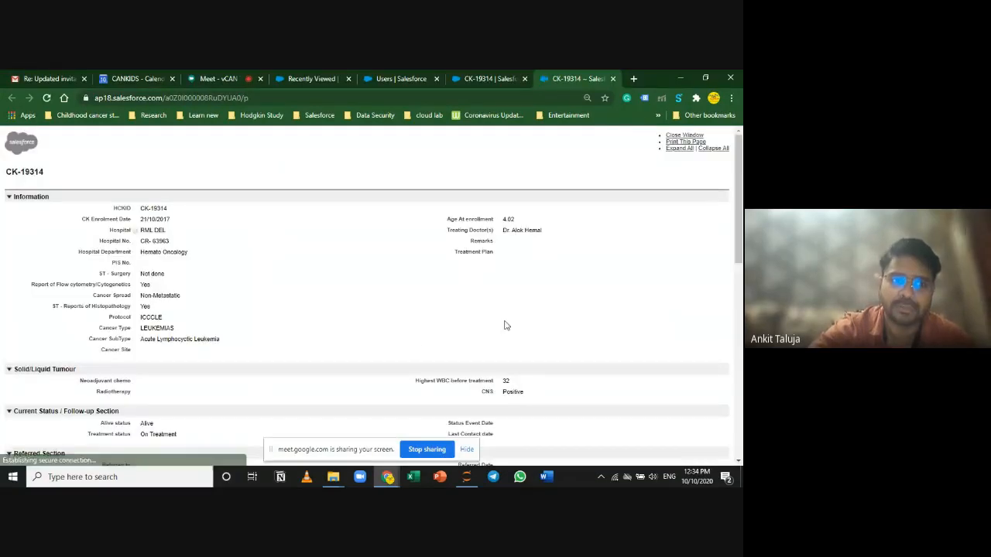
scroll(413, 346, down, 10)
scroll(427, 350, up, 10)
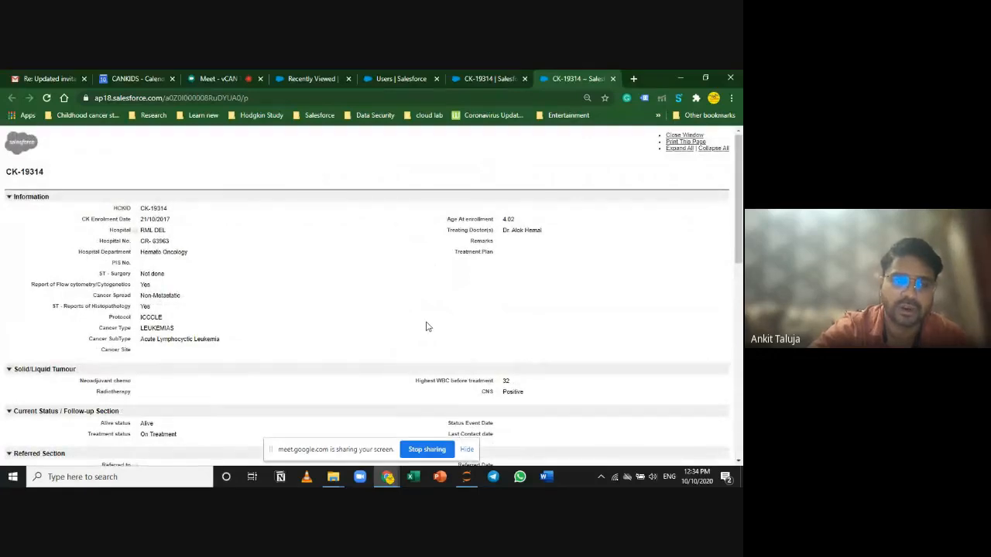
scroll(428, 333, down, 5)
scroll(428, 328, down, 3)
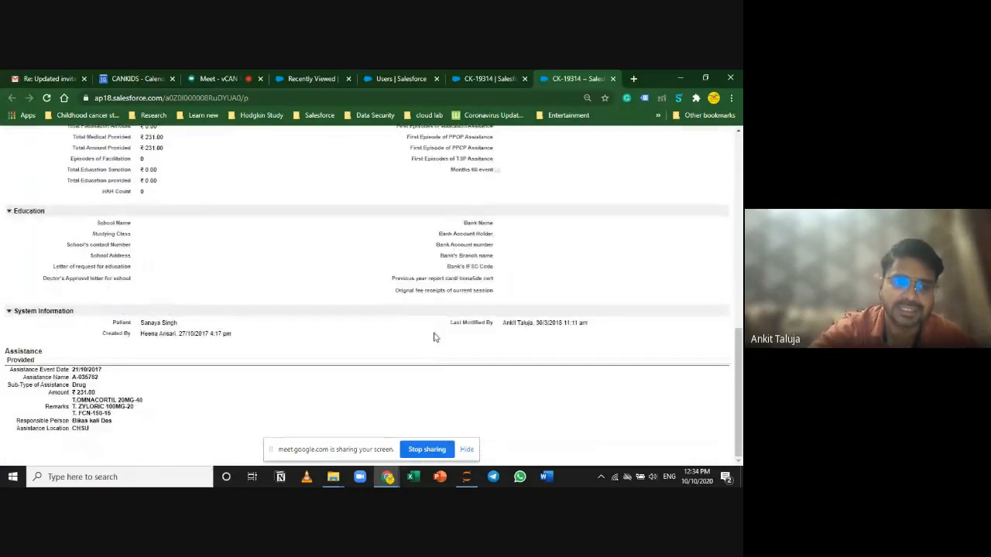
drag(184, 325, 141, 325)
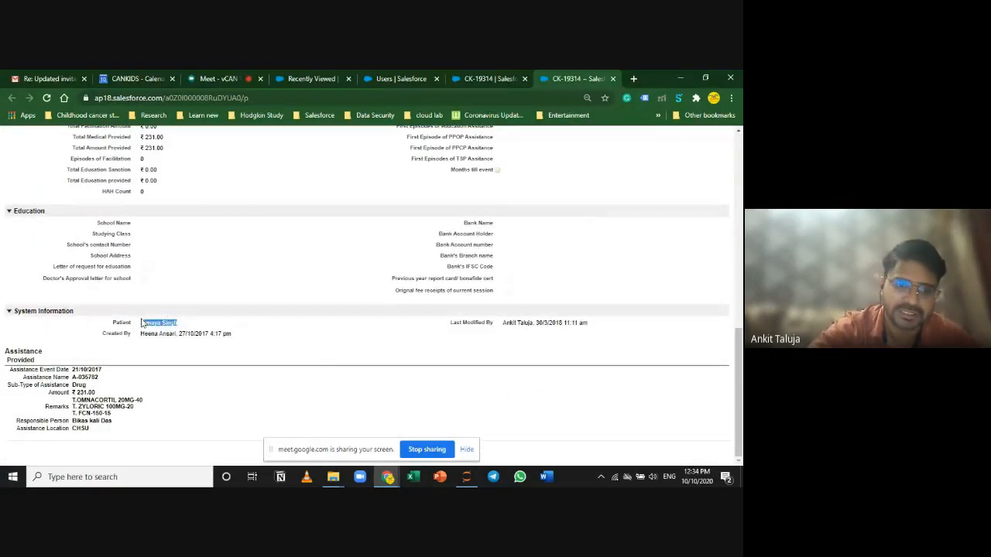
scroll(191, 272, up, 10)
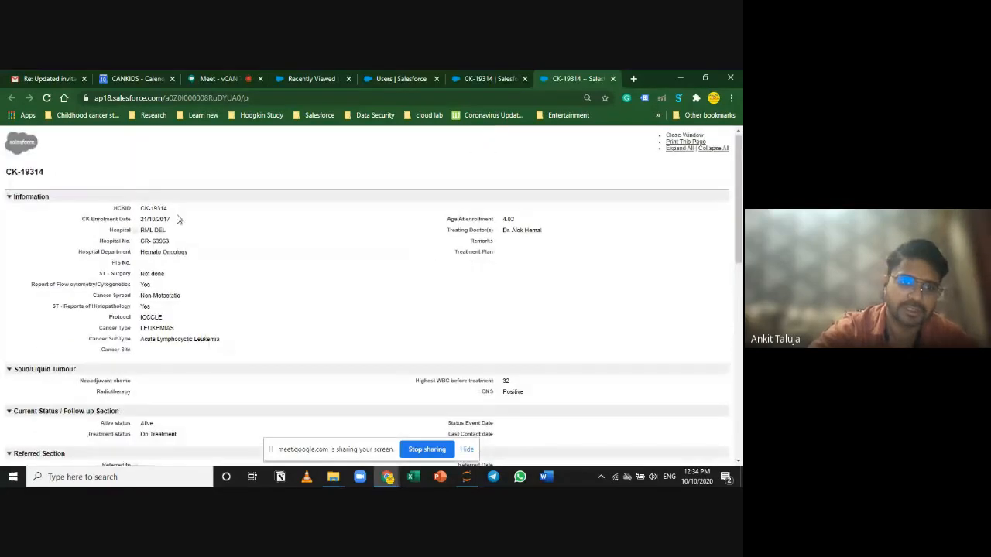
drag(168, 209, 121, 208)
click(267, 263)
scroll(312, 368, down, 3)
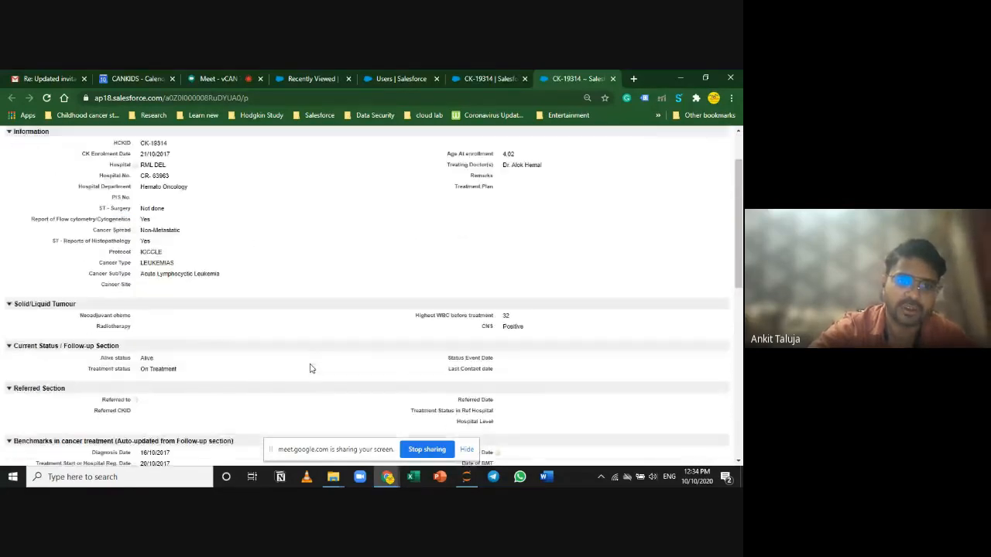
scroll(309, 368, down, 4)
scroll(309, 370, up, 2)
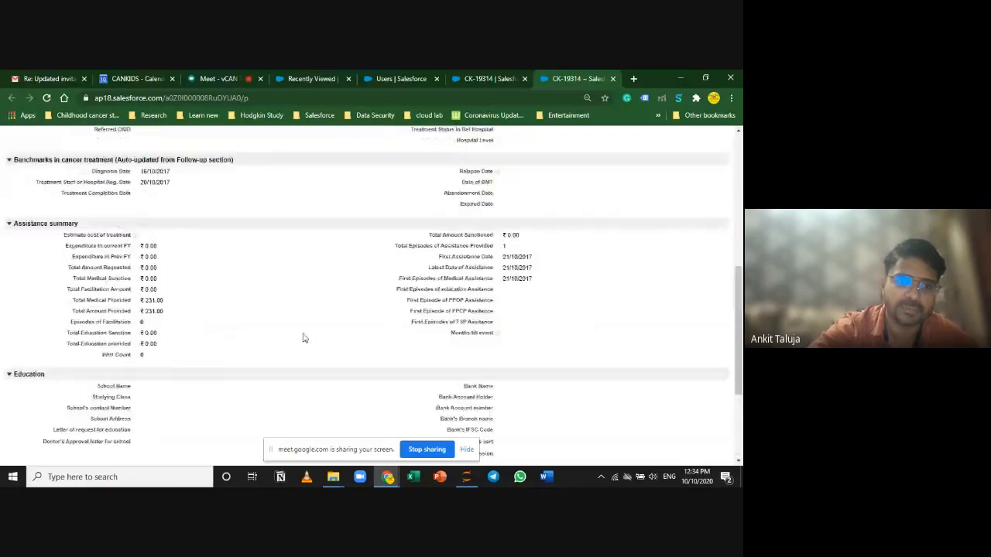
drag(165, 296, 138, 302)
scroll(161, 334, down, 2)
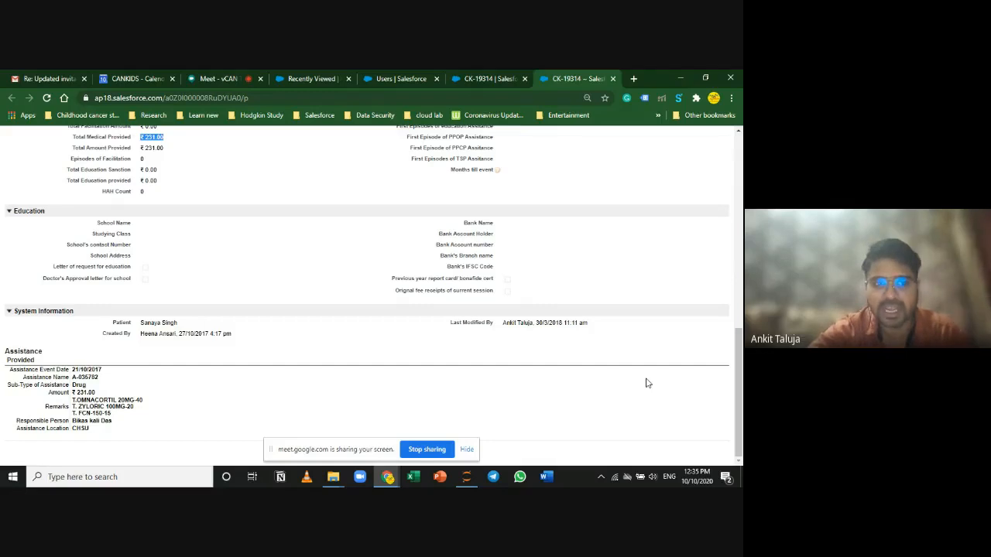
scroll(647, 383, up, 10)
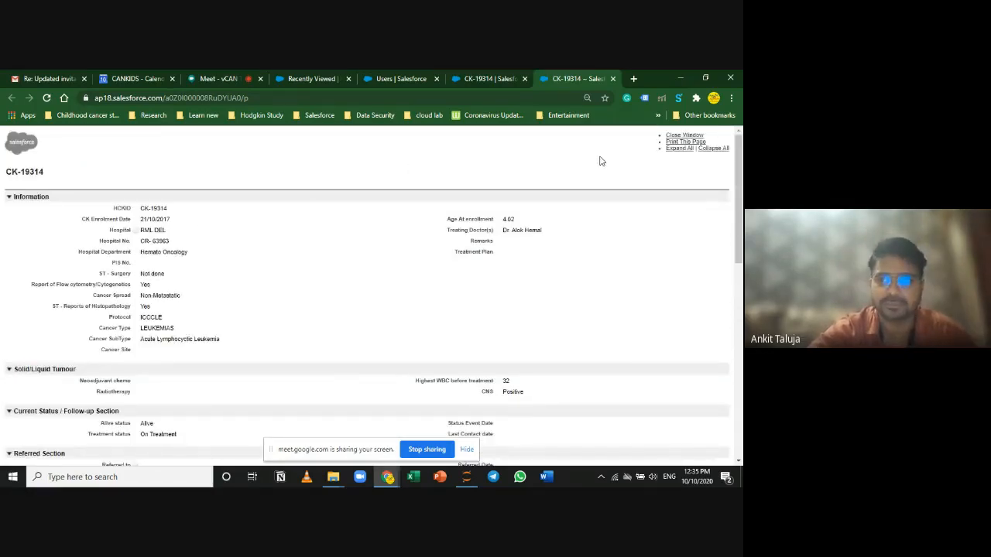
Step: Bring up Print This Page, then cancel the print dialog
click(675, 143)
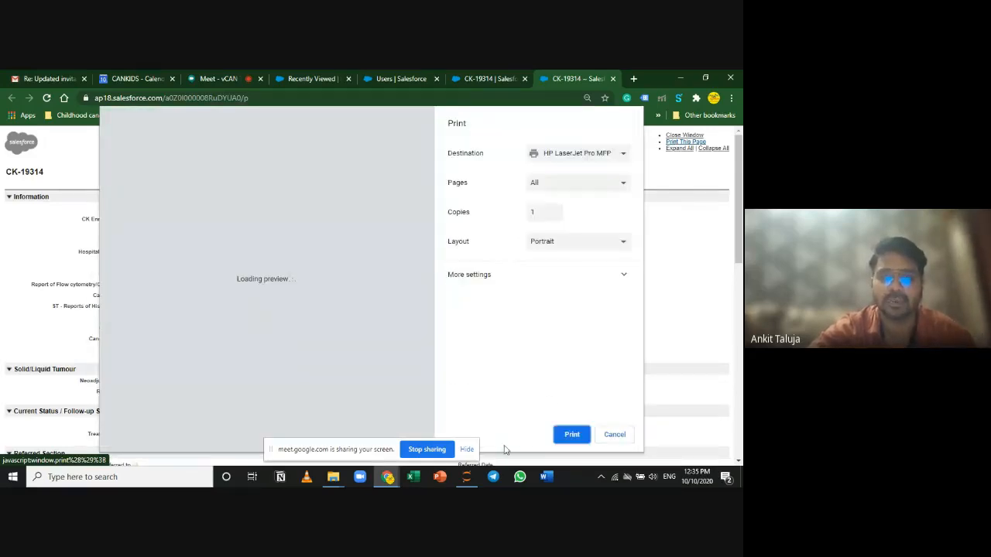
click(612, 436)
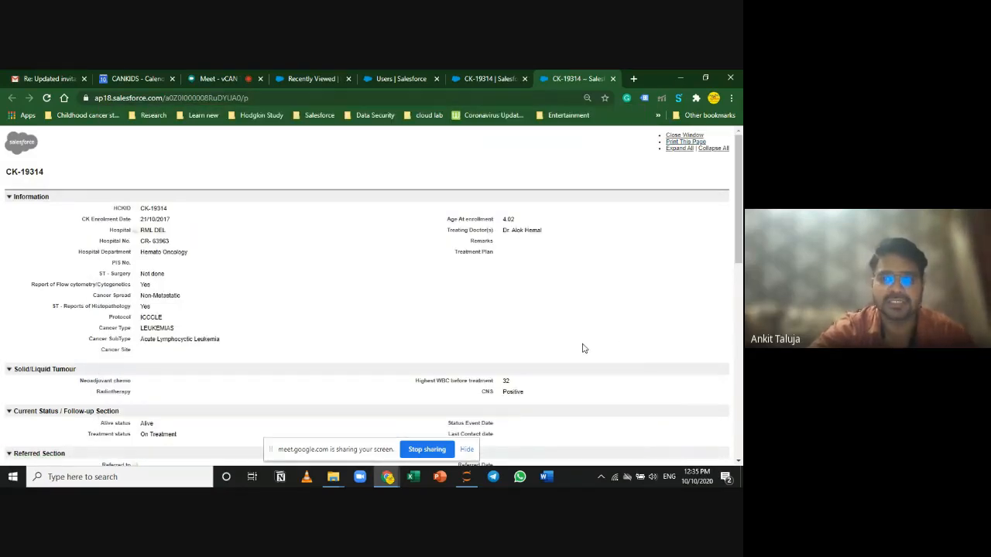
scroll(585, 349, down, 10)
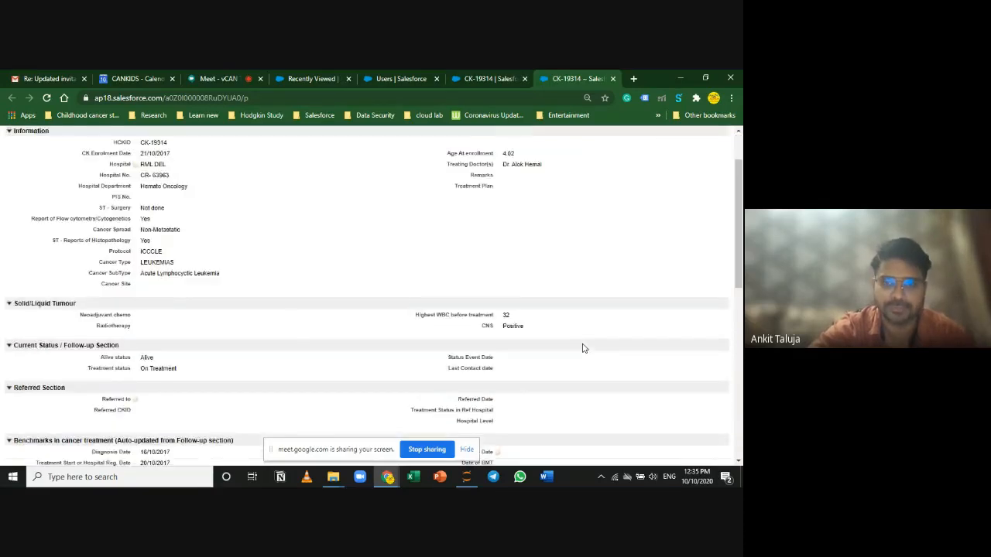
scroll(584, 348, up, 10)
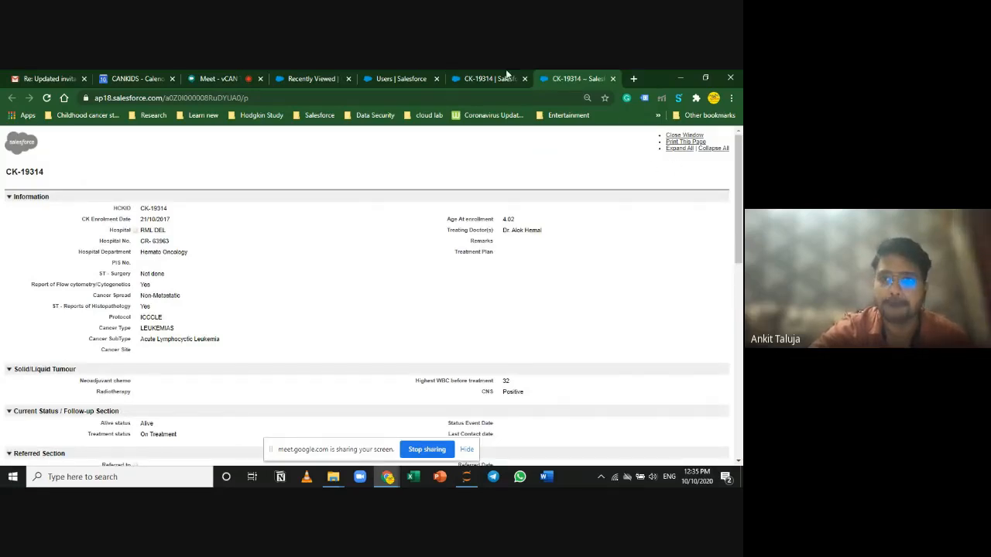
Step: Return to the CK-19314 record and open the linked patient's contact
click(476, 76)
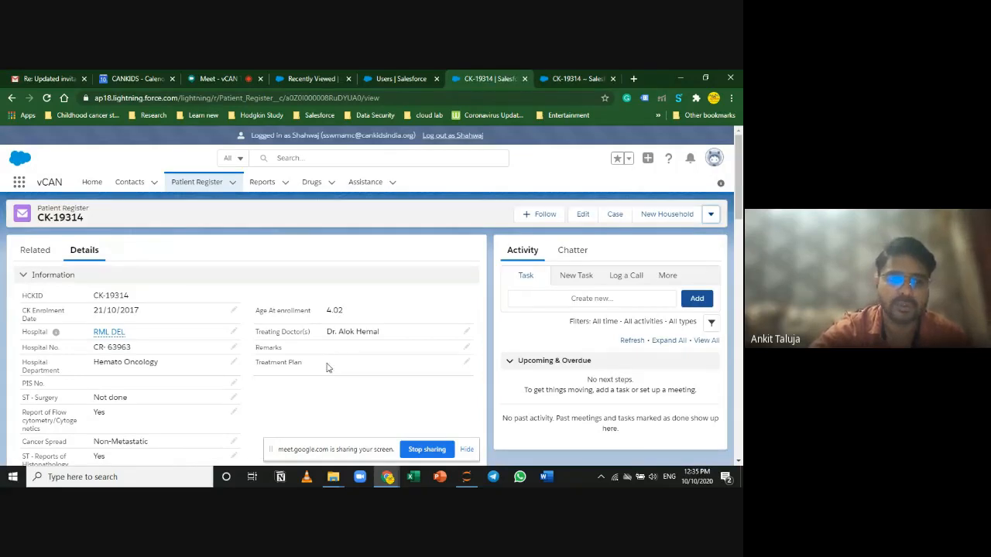
scroll(327, 367, down, 20)
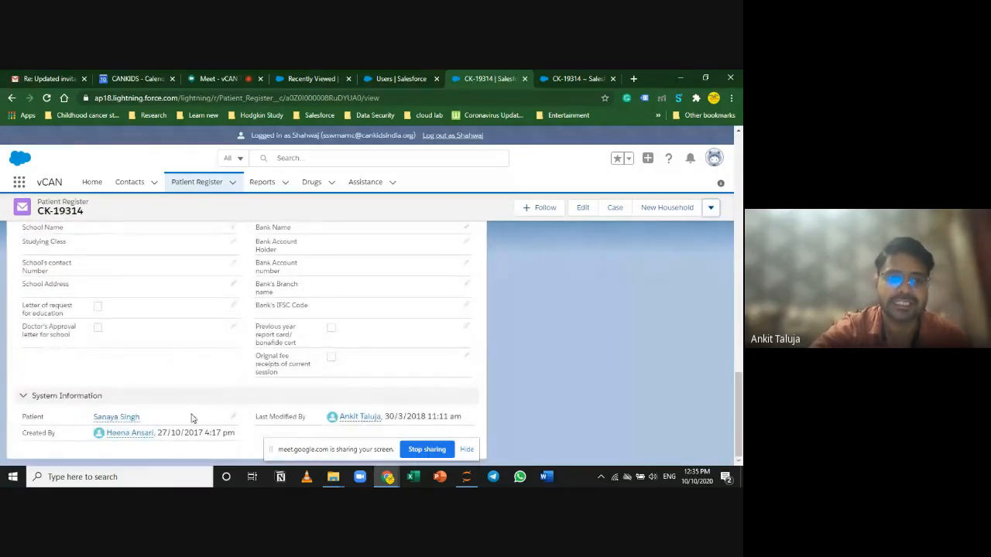
click(113, 418)
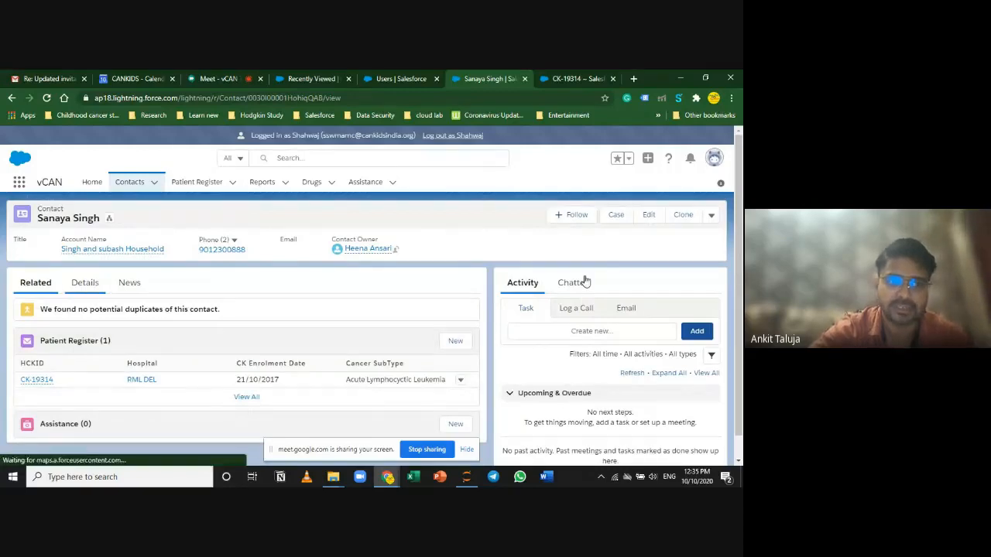
Step: Open the contact's Printable View and highlight its Patient Register summary rows
click(712, 215)
scroll(685, 321, down, 2)
scroll(685, 320, up, 3)
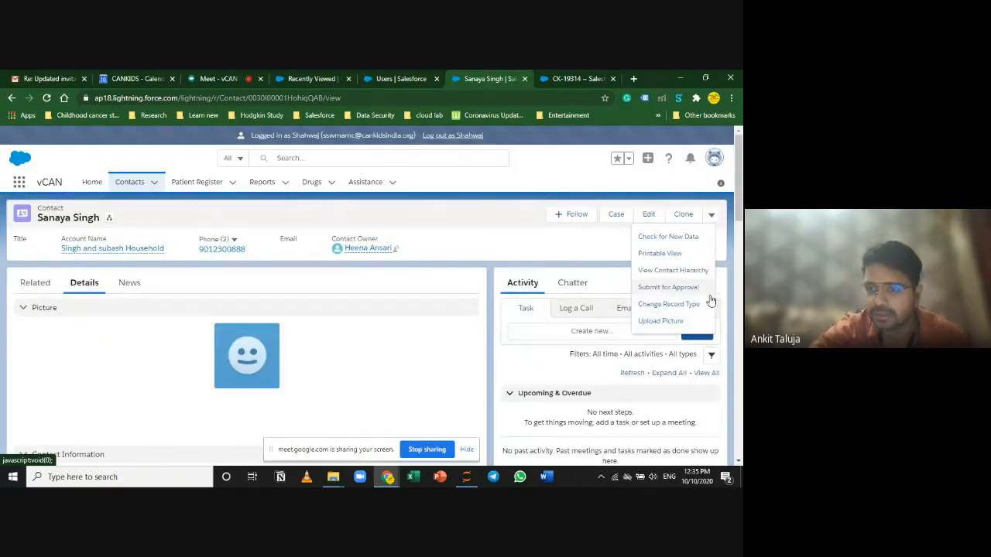
click(671, 254)
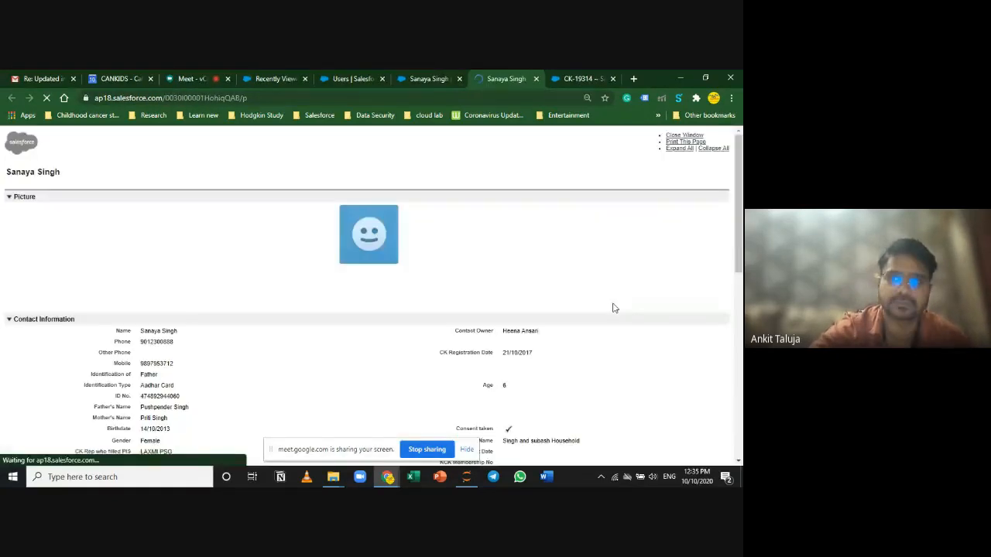
scroll(586, 320, down, 10)
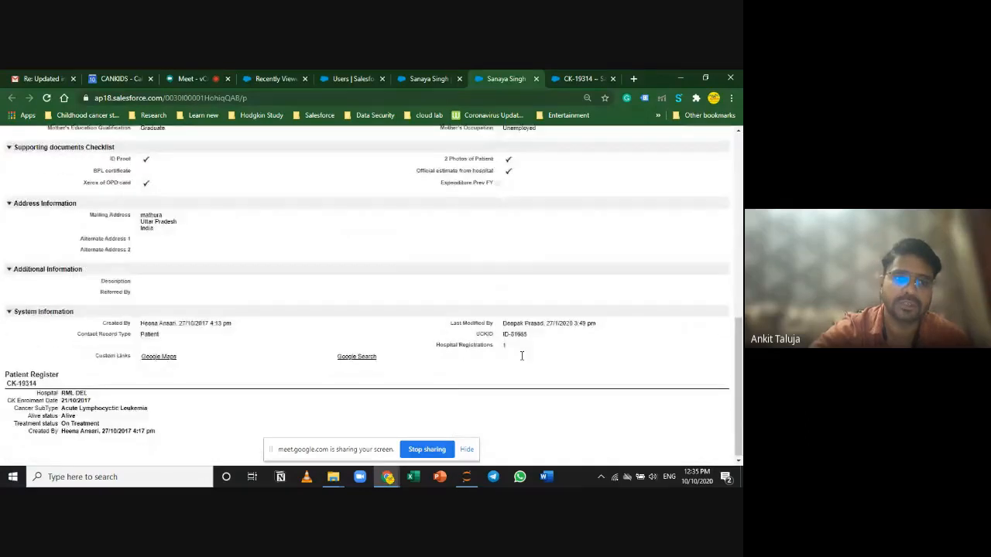
scroll(522, 355, down, 1)
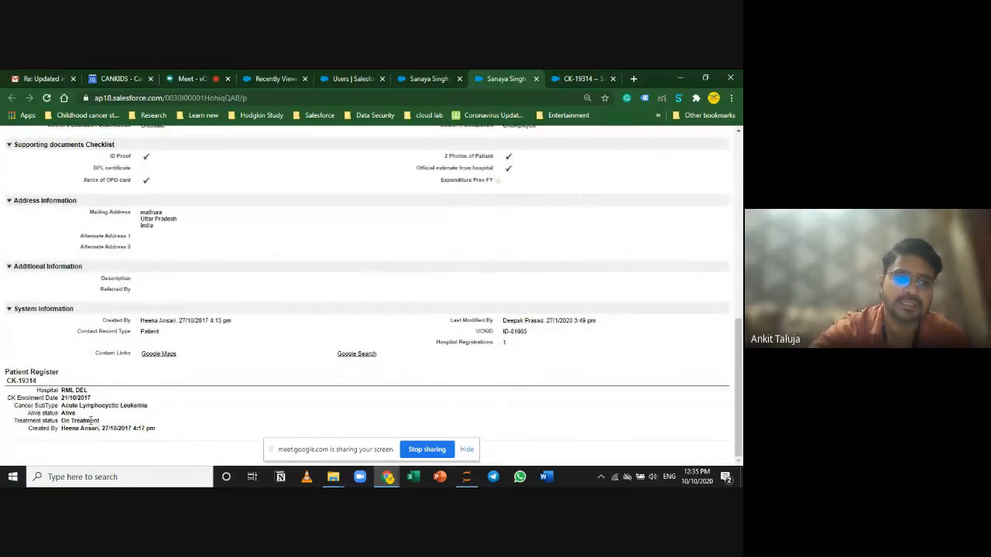
drag(154, 428, 7, 394)
scroll(265, 380, up, 10)
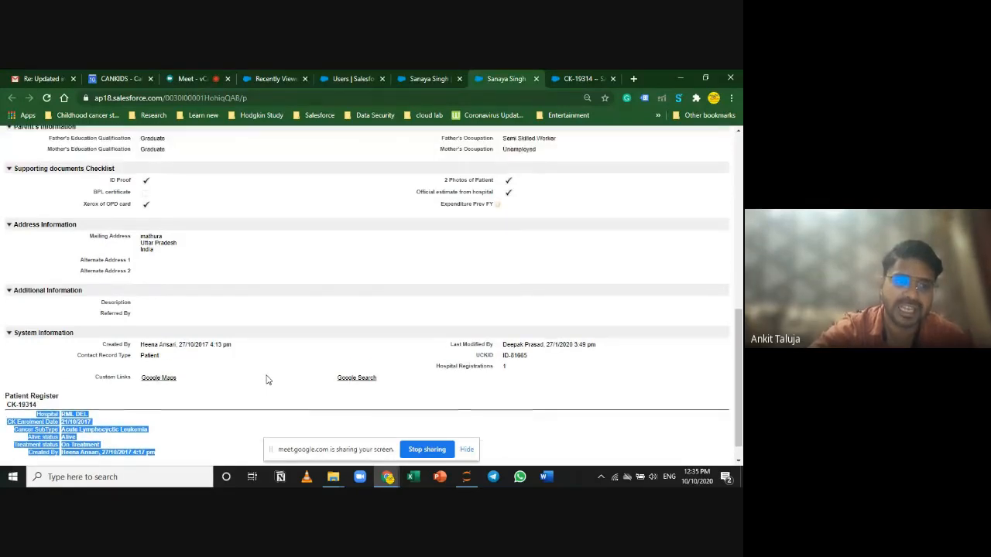
scroll(188, 290, down, 10)
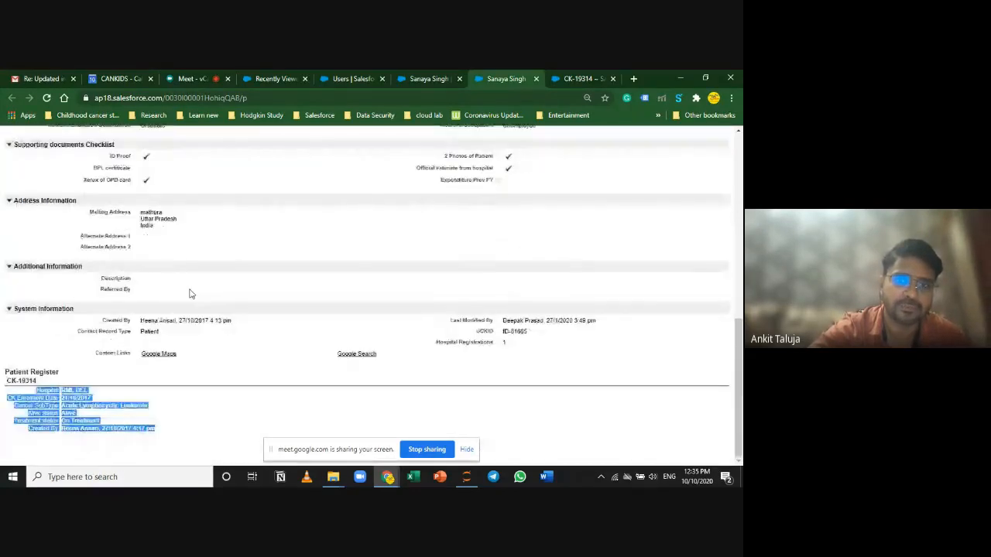
scroll(290, 365, up, 10)
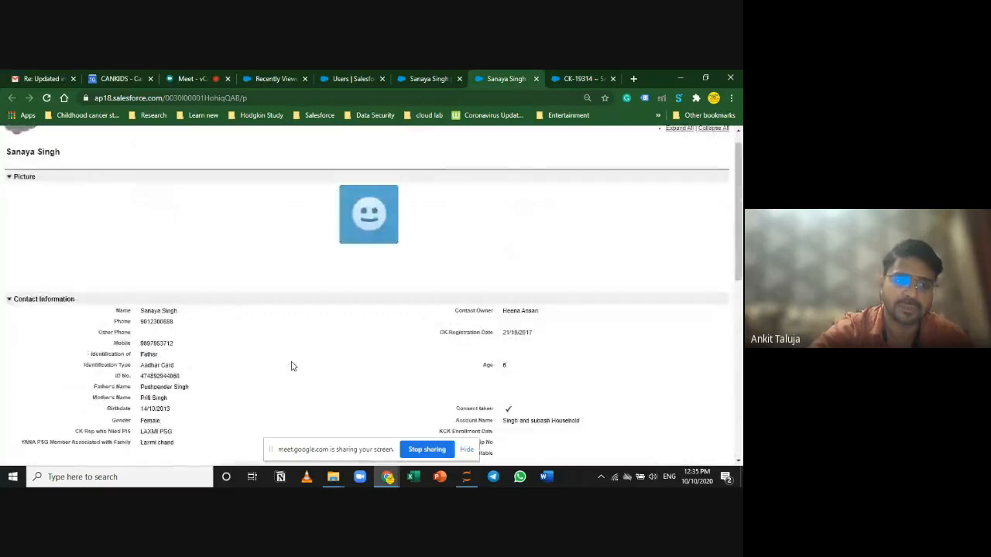
scroll(291, 366, down, 1)
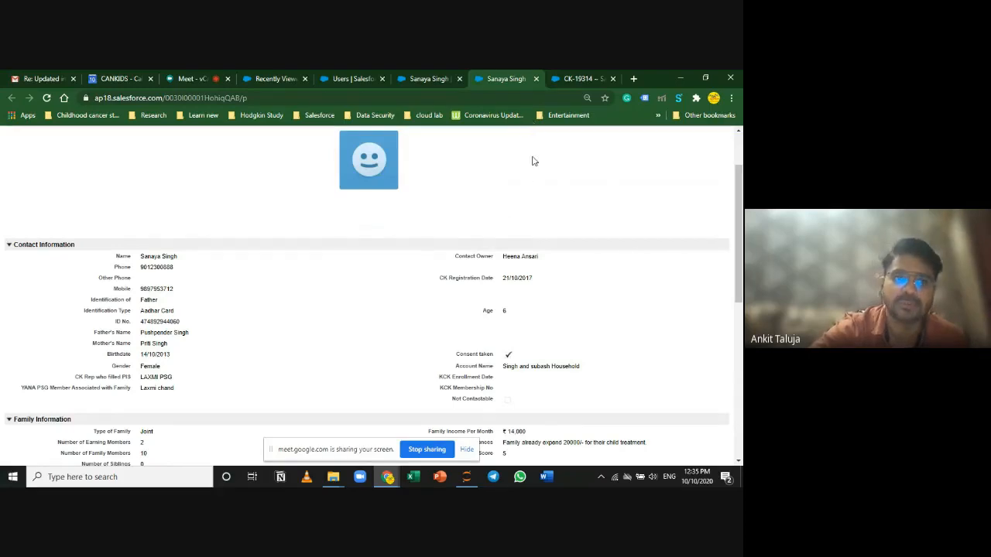
scroll(502, 210, up, 2)
Step: Review the CK-19314 patient register printout
click(576, 78)
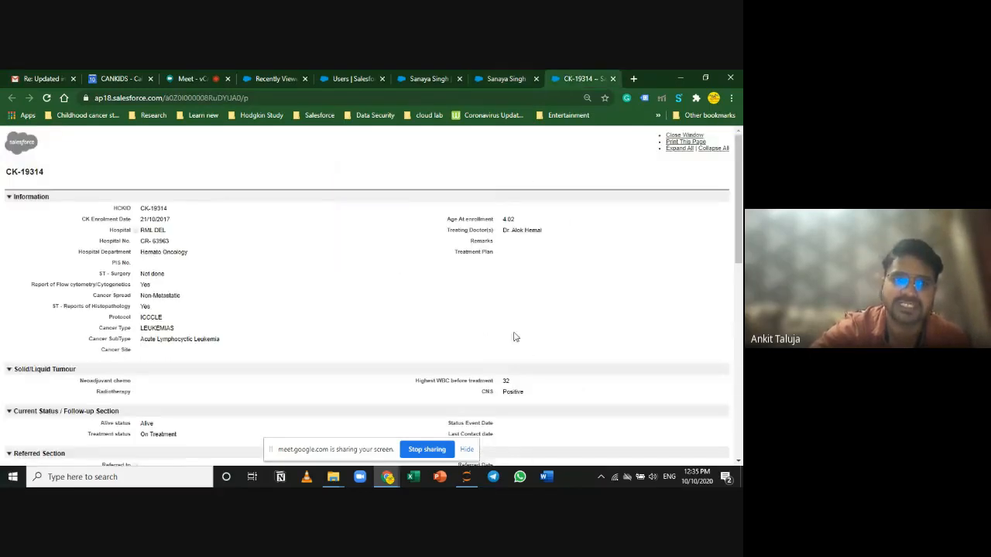
scroll(513, 336, down, 10)
scroll(513, 335, up, 5)
scroll(513, 327, up, 3)
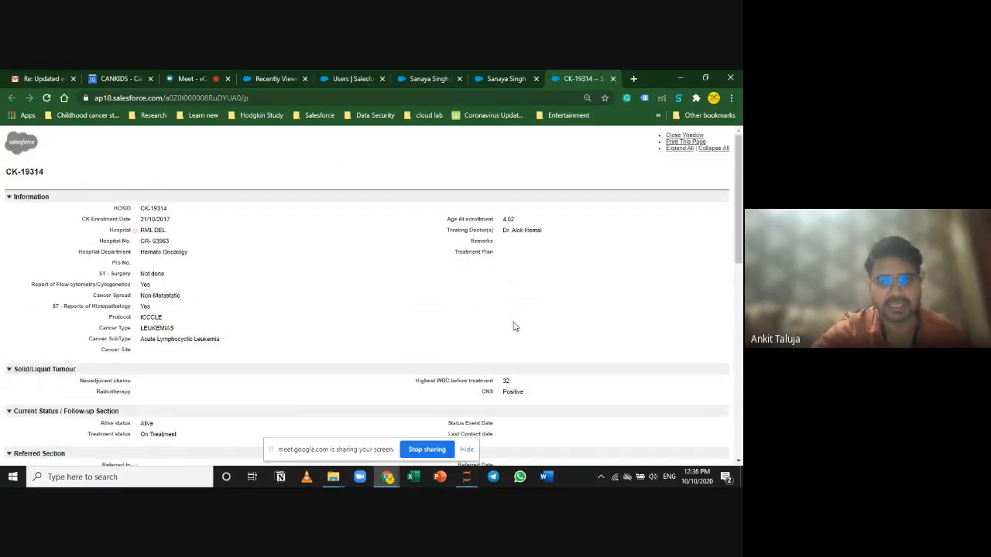
scroll(620, 317, down, 8)
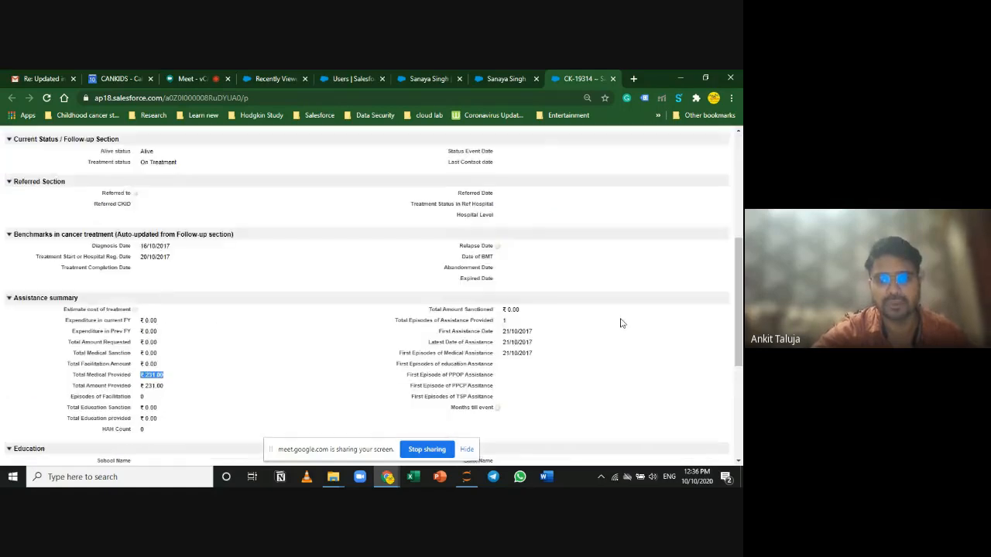
scroll(620, 340, down, 6)
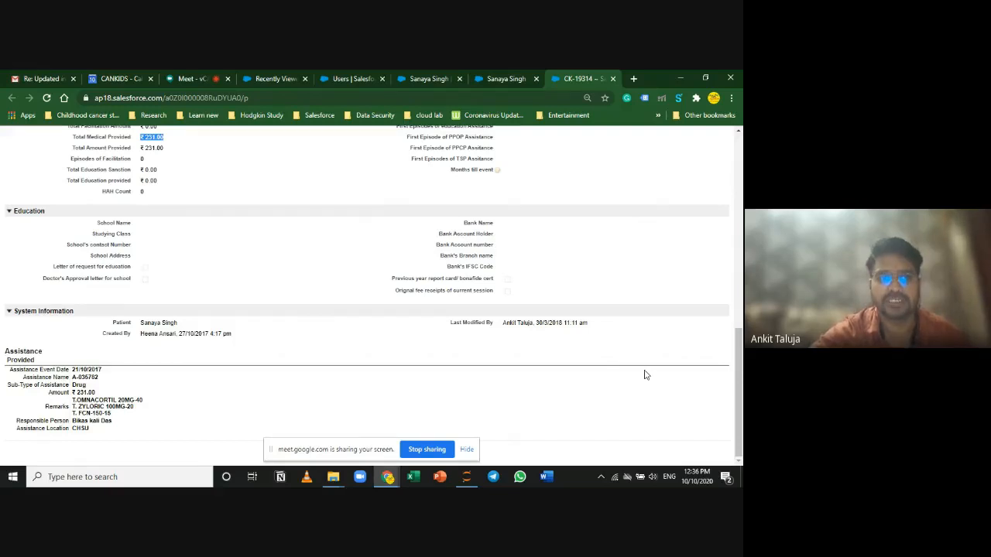
scroll(645, 375, up, 10)
scroll(625, 355, up, 2)
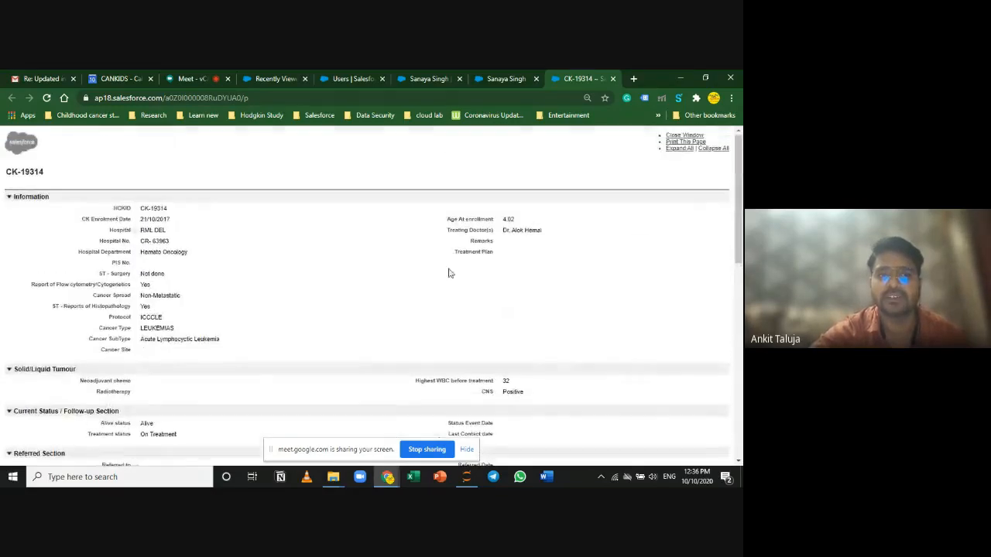
Step: Close both printable tabs, show the contact's extra actions, then switch to the calendar agenda
click(533, 75)
scroll(596, 397, down, 3)
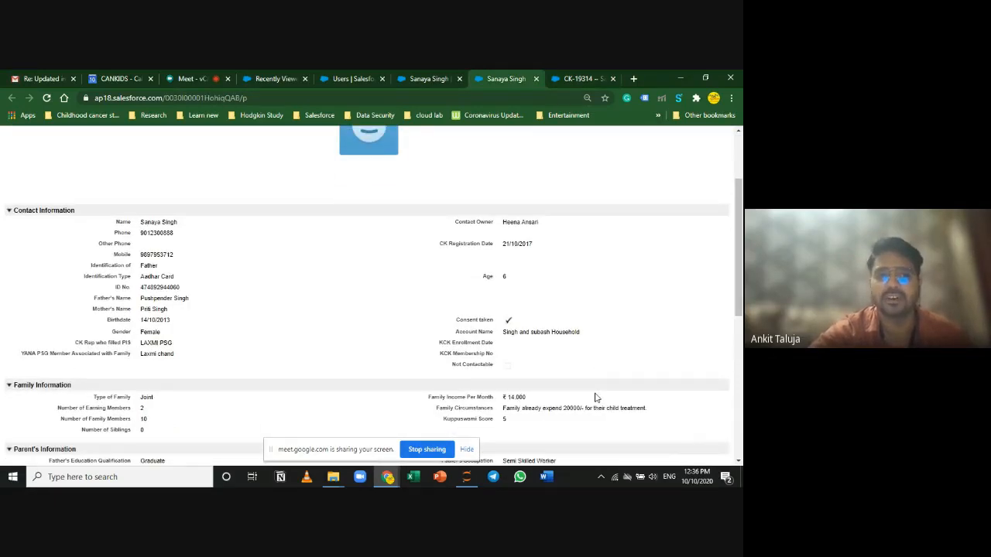
scroll(577, 376, down, 5)
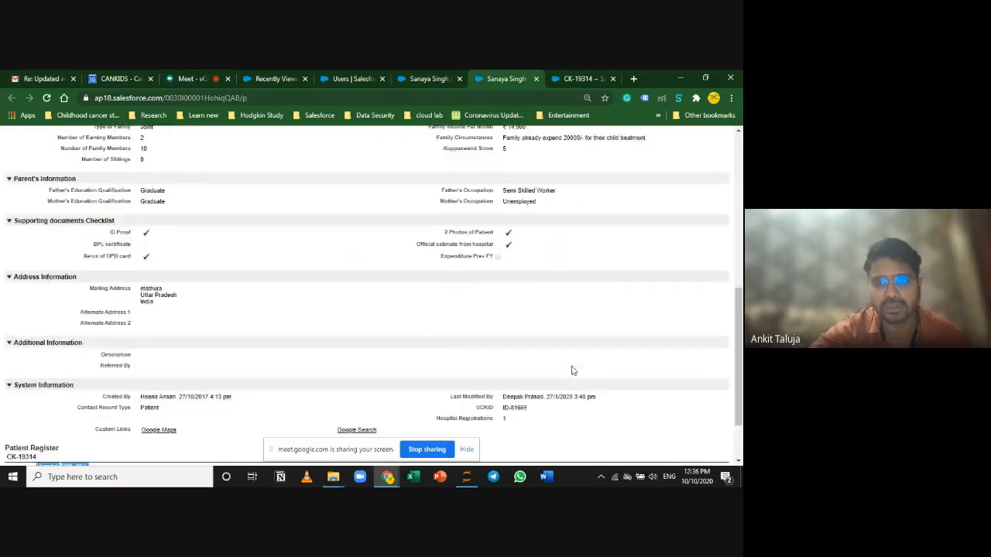
scroll(570, 372, up, 8)
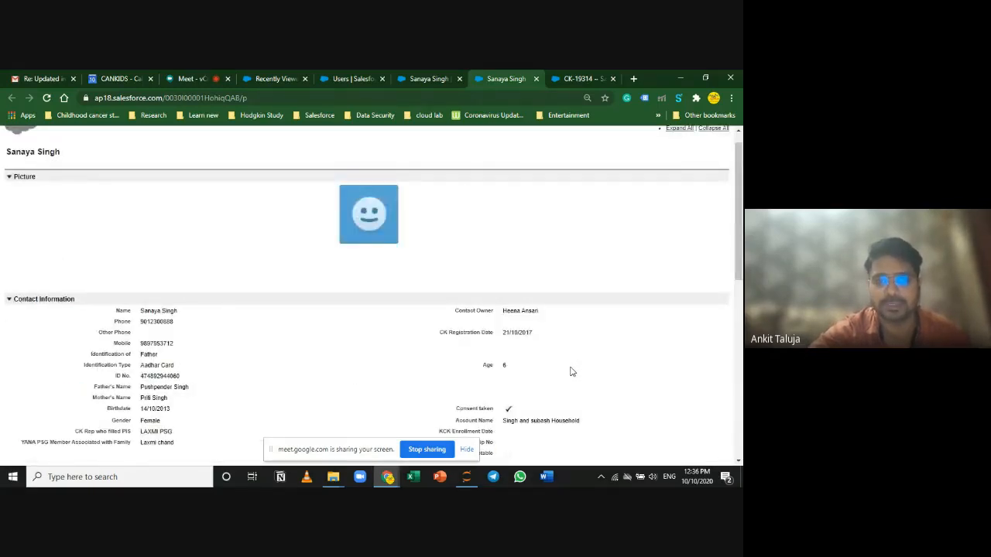
click(535, 78)
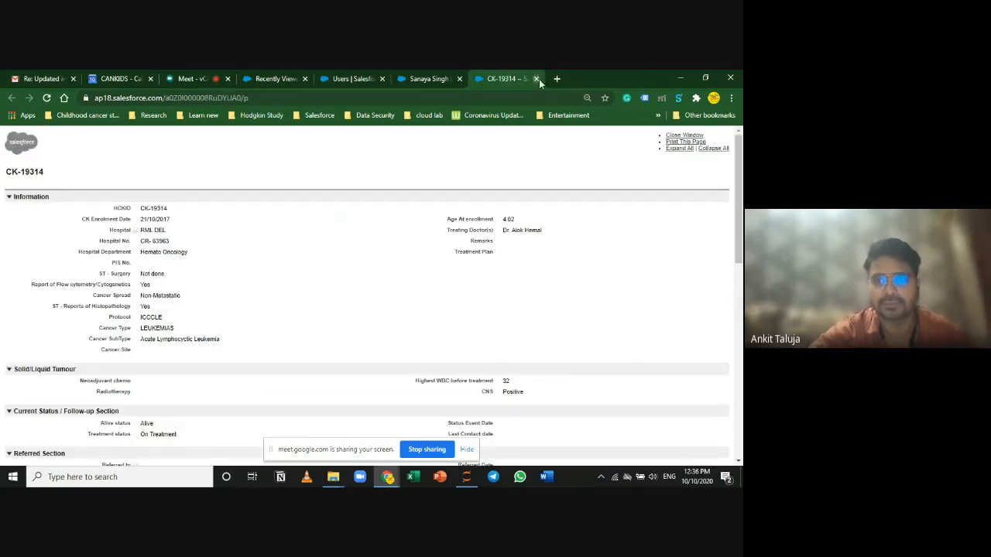
click(537, 79)
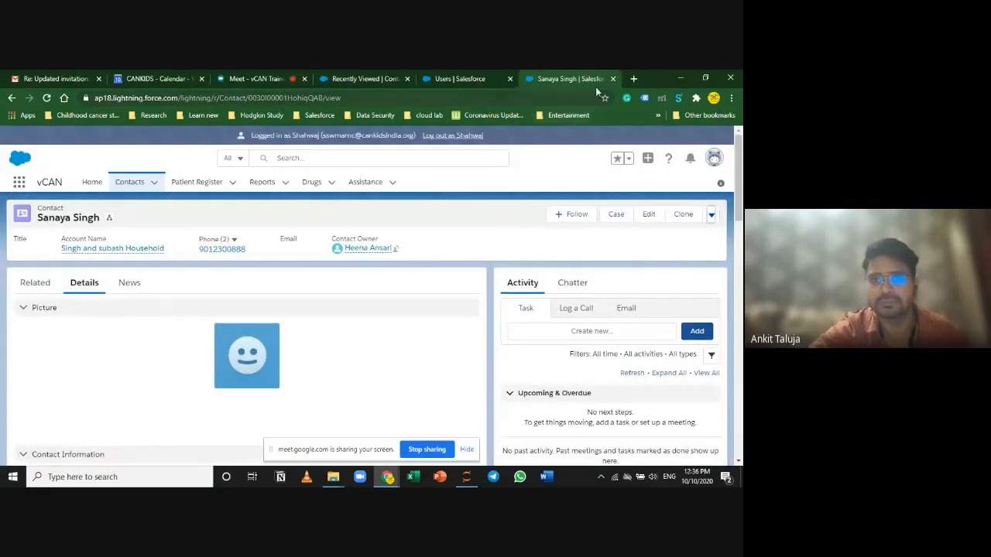
click(711, 216)
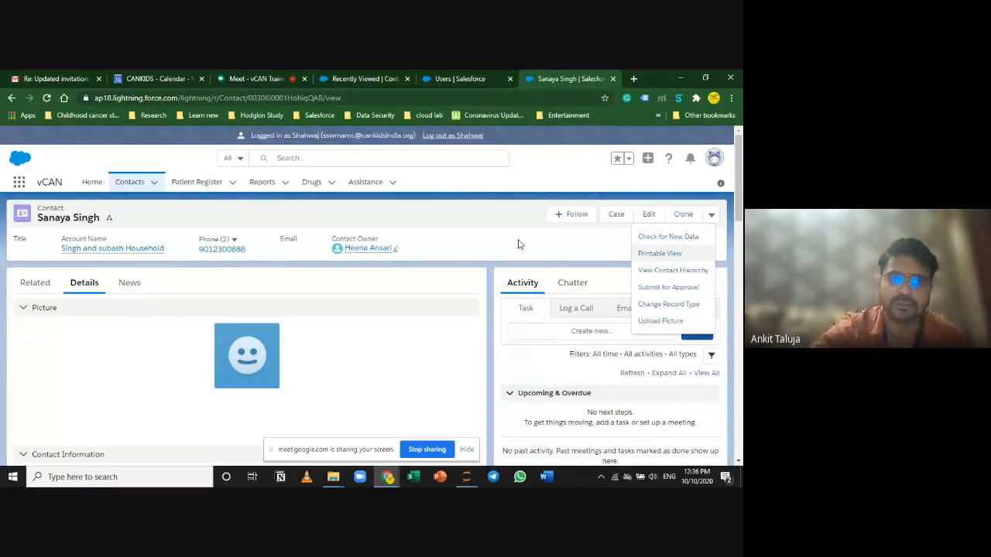
click(175, 78)
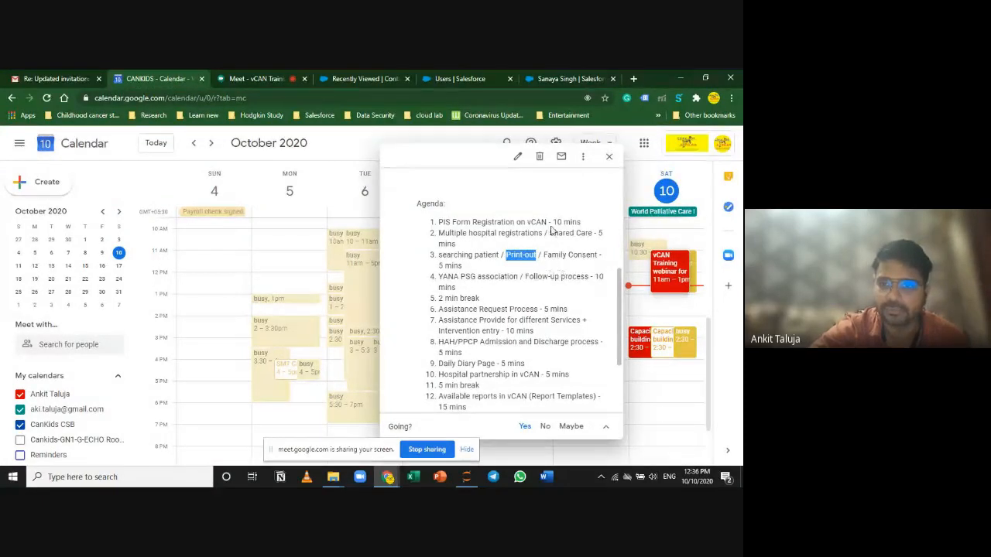
Step: Highlight the YANA PSG association agenda item, then glance through the Salesforce and Meet tabs
click(529, 265)
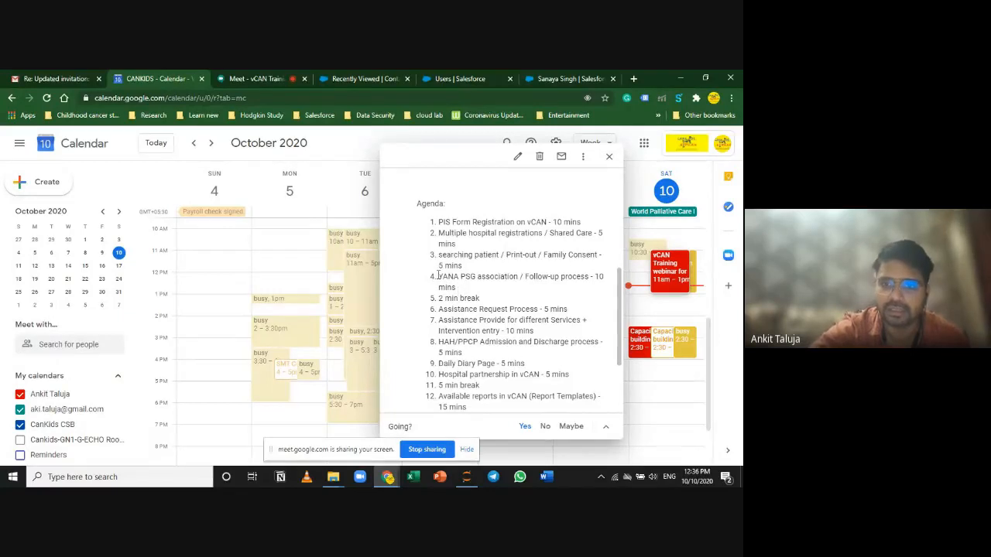
drag(438, 277, 521, 275)
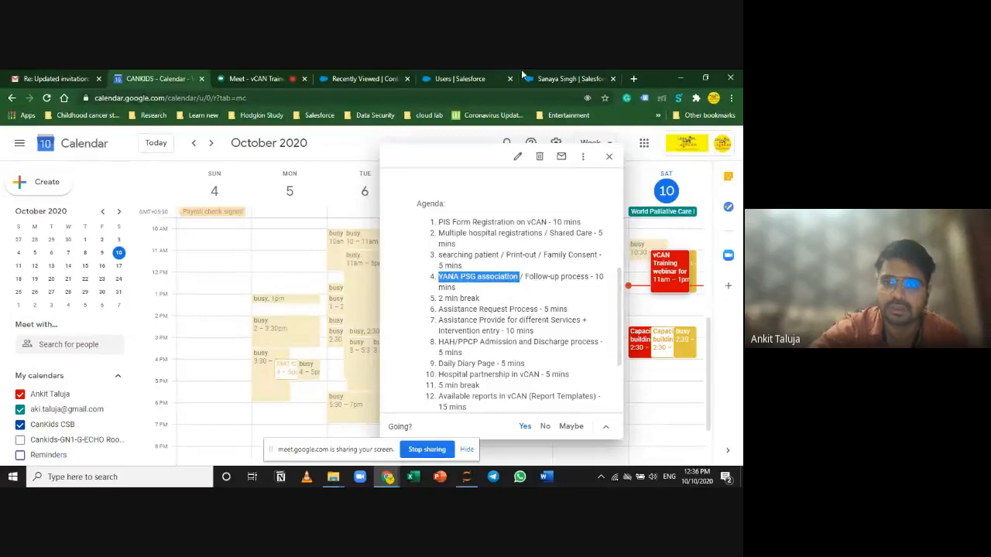
click(546, 75)
click(321, 75)
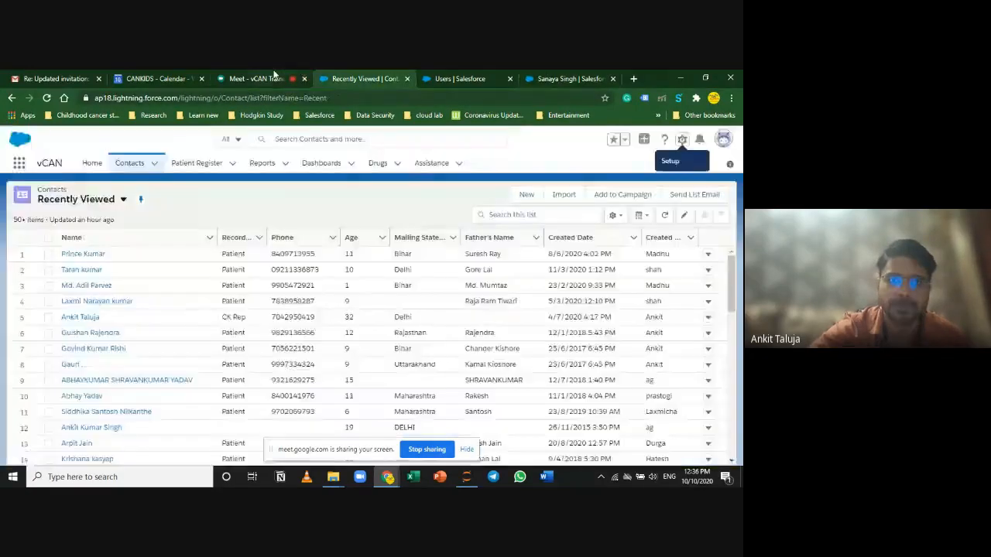
click(274, 76)
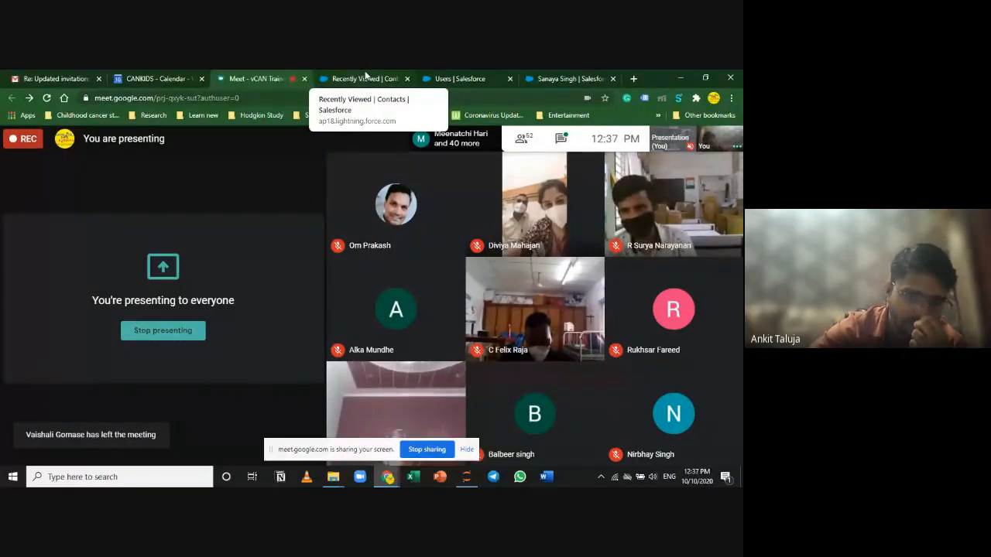
click(460, 78)
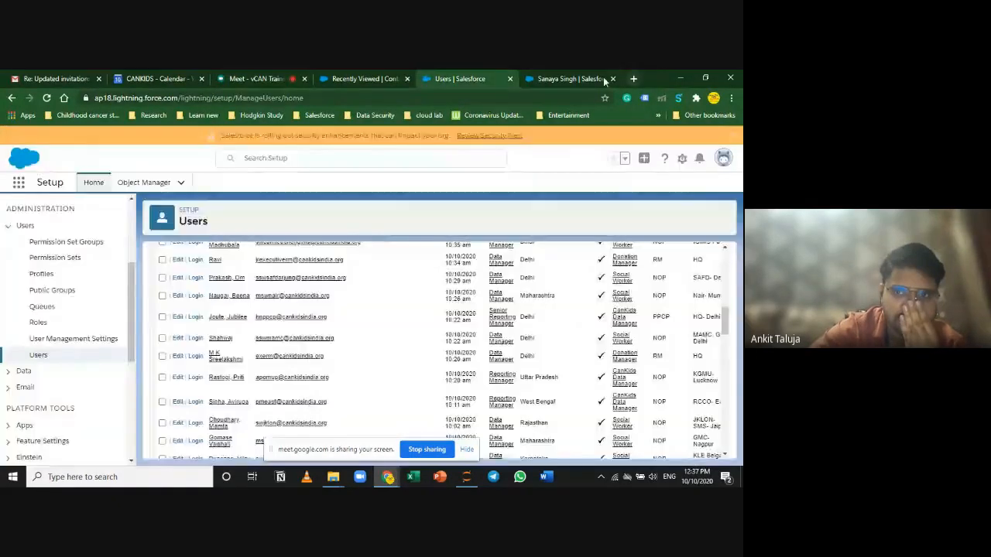
click(604, 80)
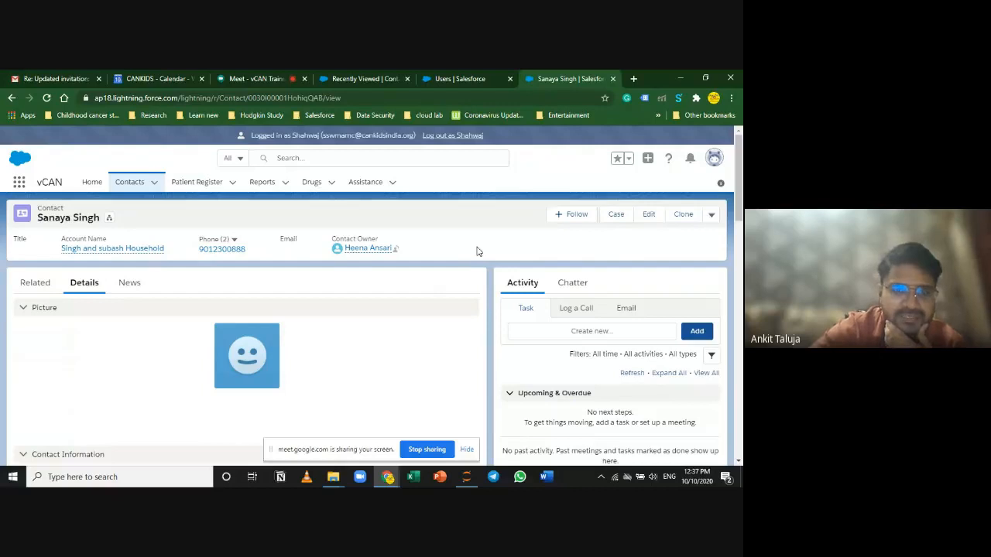
Step: Reopen the vCAN Training webinar for new Joinees event and highlight Assistance Request Process
click(153, 71)
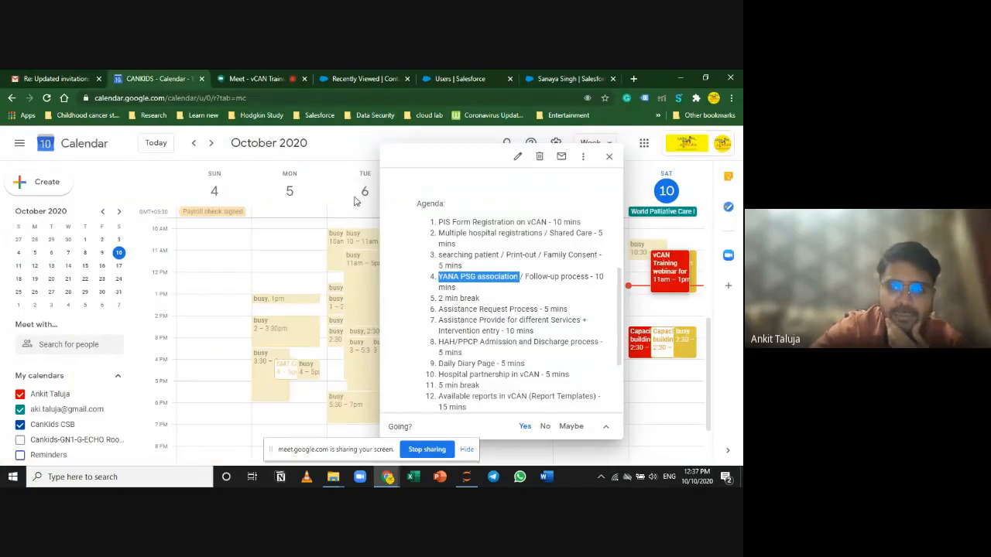
click(609, 158)
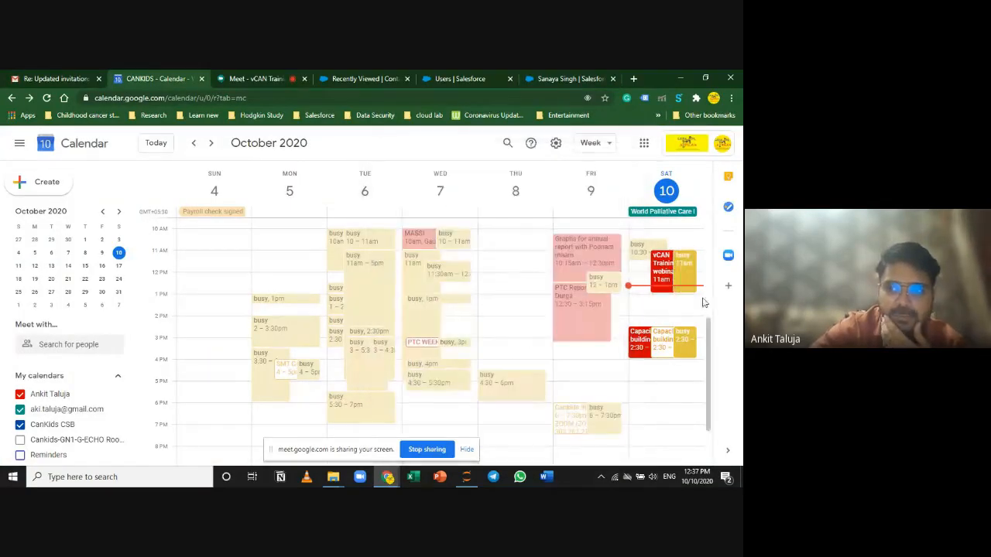
click(657, 271)
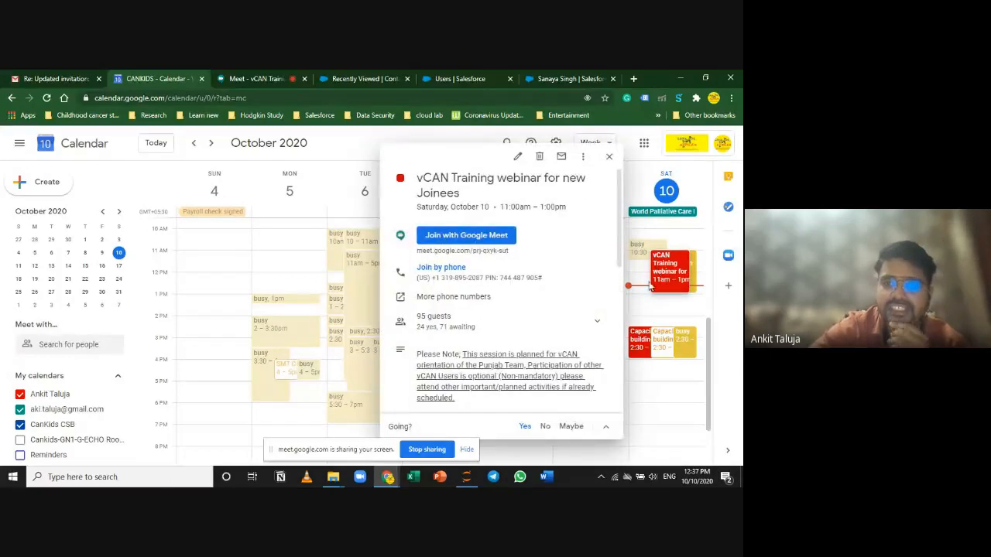
scroll(499, 340, down, 5)
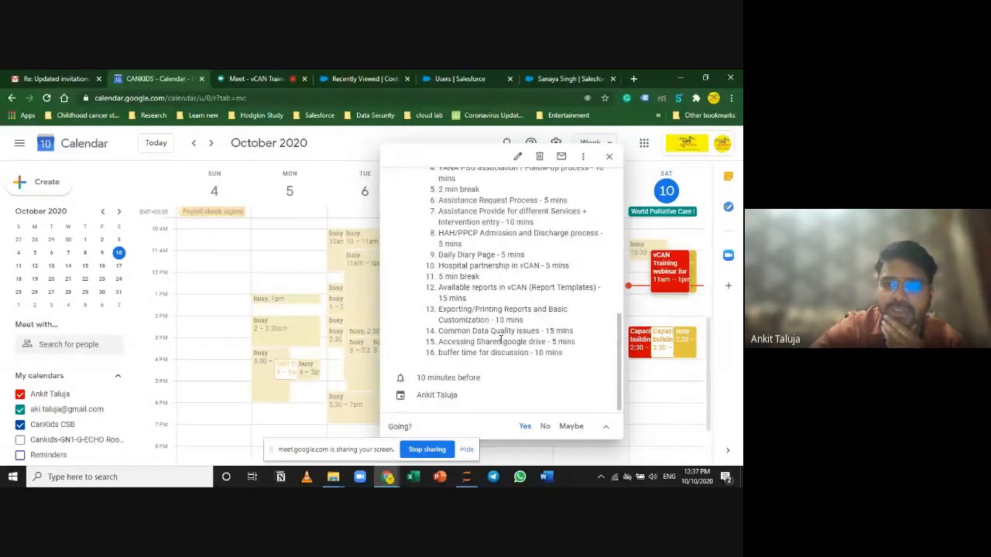
scroll(502, 341, up, 3)
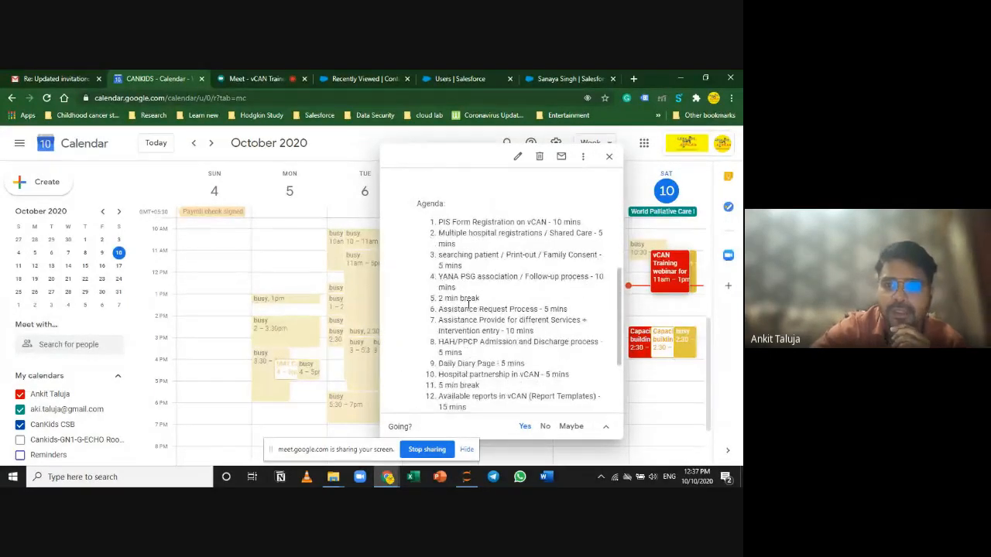
drag(439, 311, 538, 309)
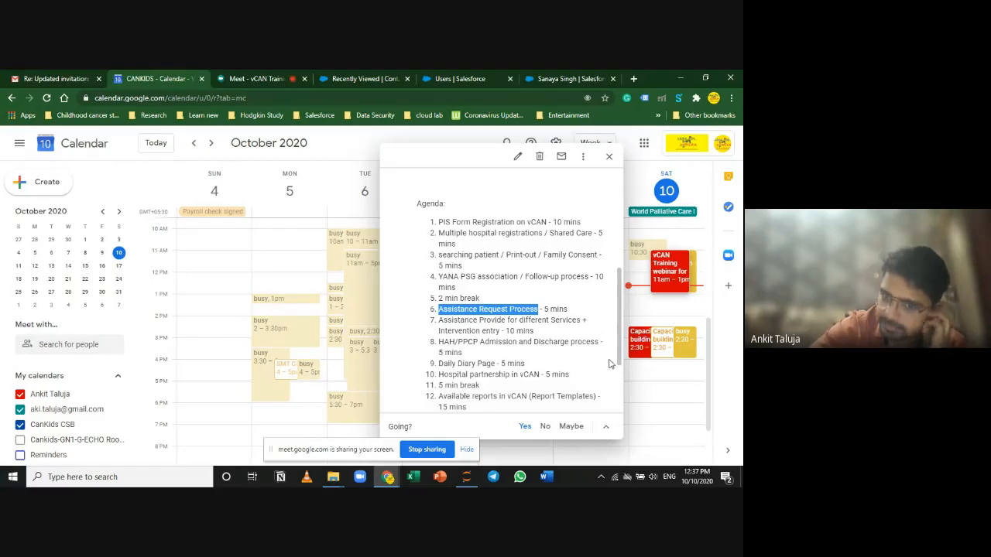
click(548, 75)
click(23, 278)
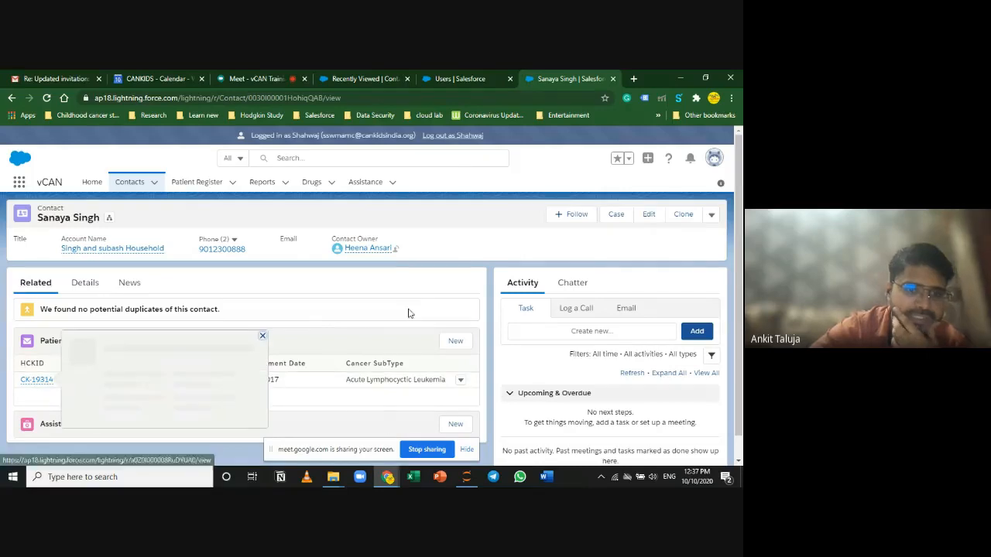
click(40, 383)
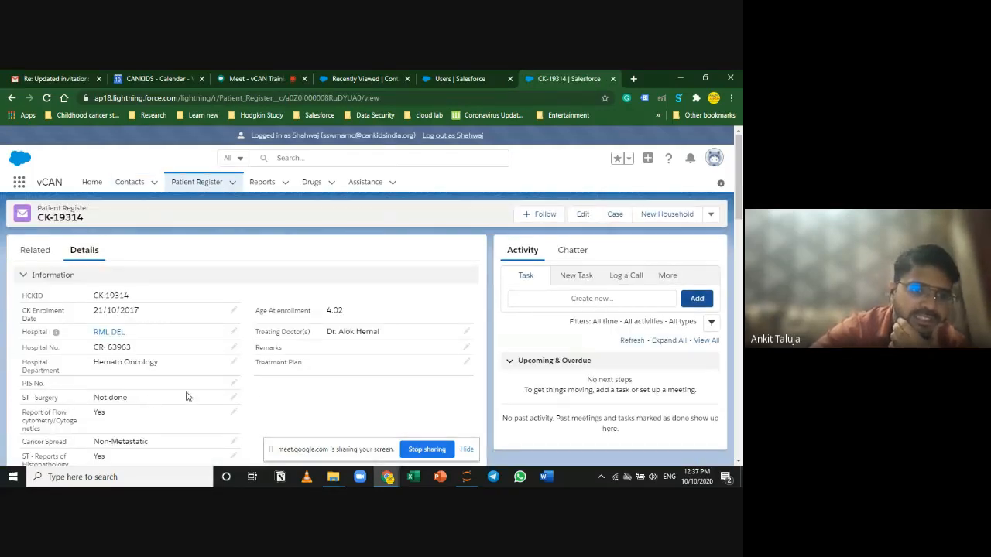
scroll(187, 397, down, 15)
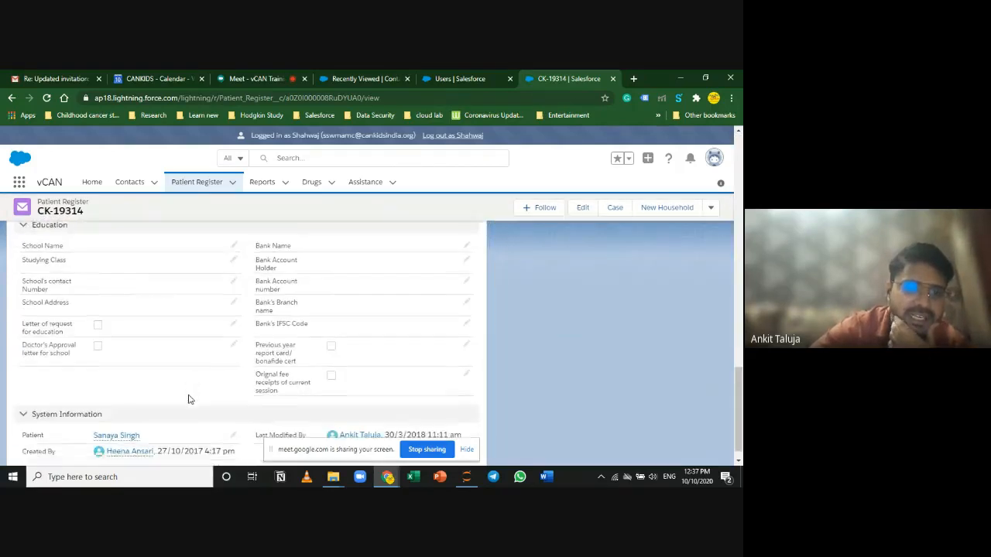
scroll(315, 408, up, 15)
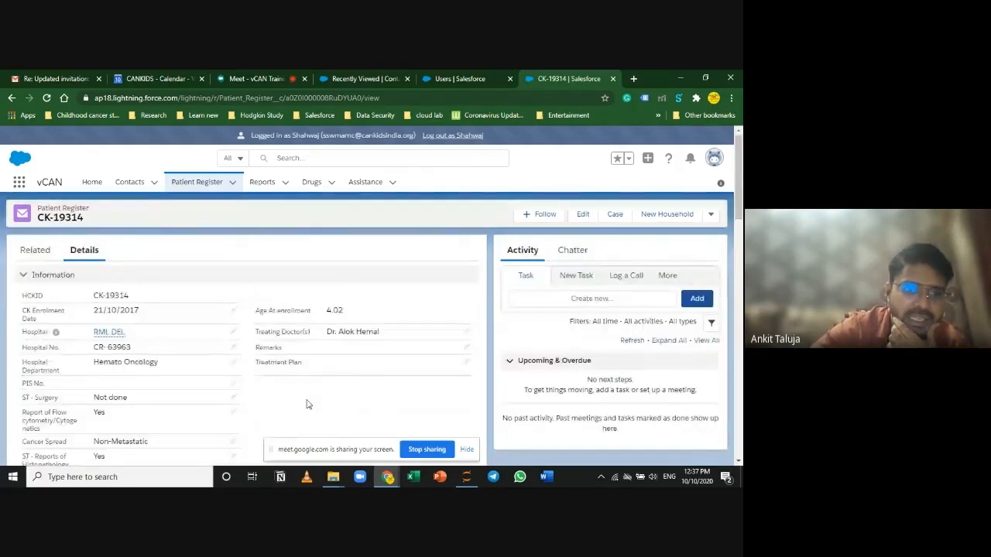
click(35, 250)
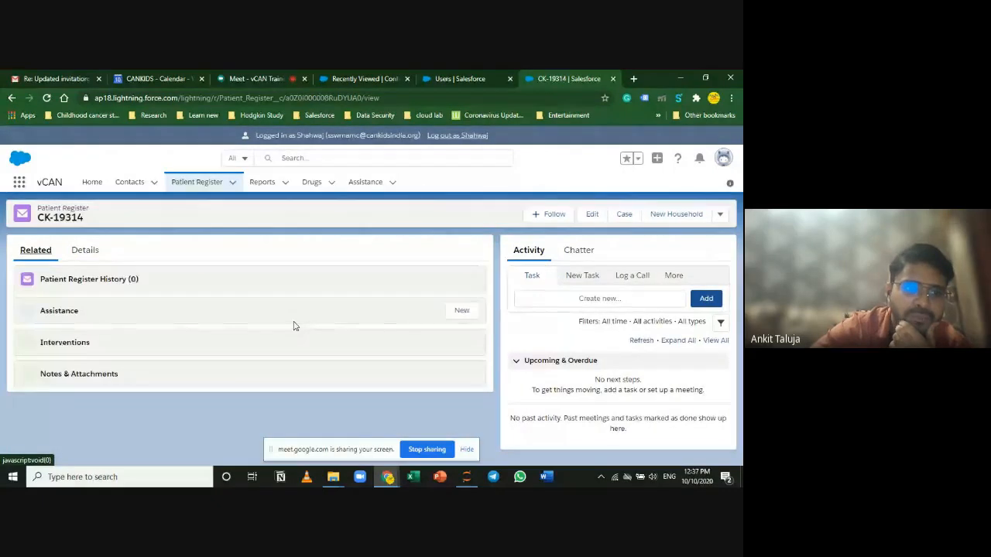
scroll(301, 341, down, 1)
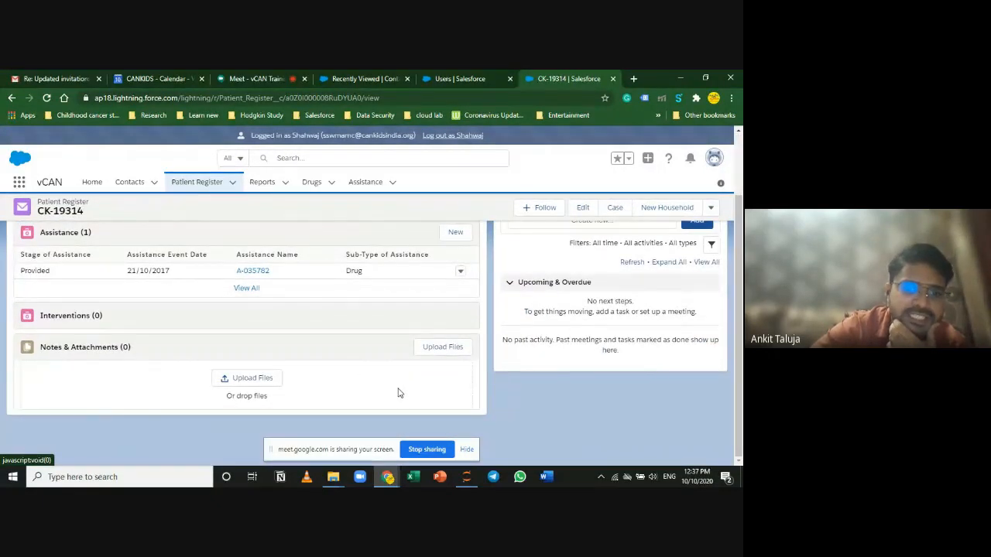
click(258, 78)
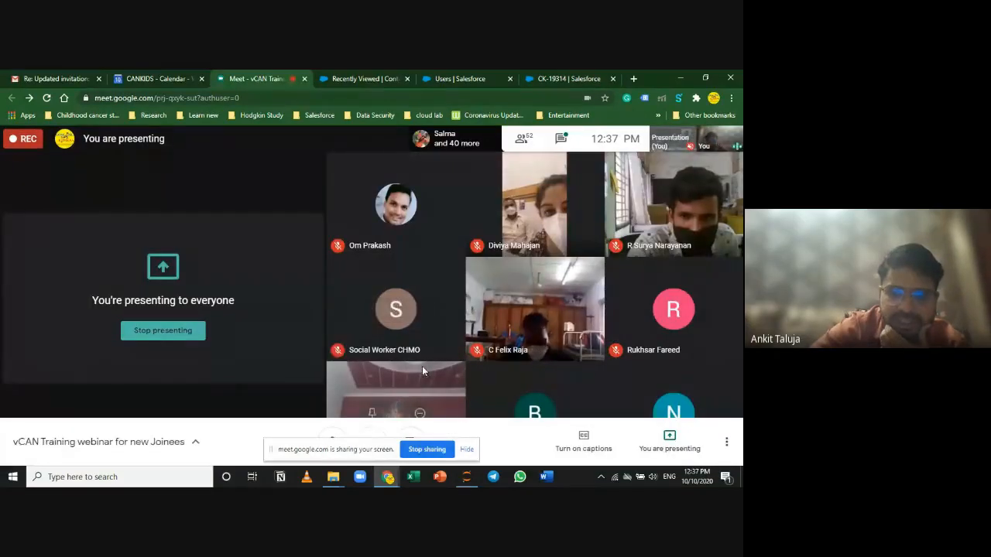
Step: Back on CK-19314, dismiss the presenting notification and scroll to Notes & Attachments
click(596, 75)
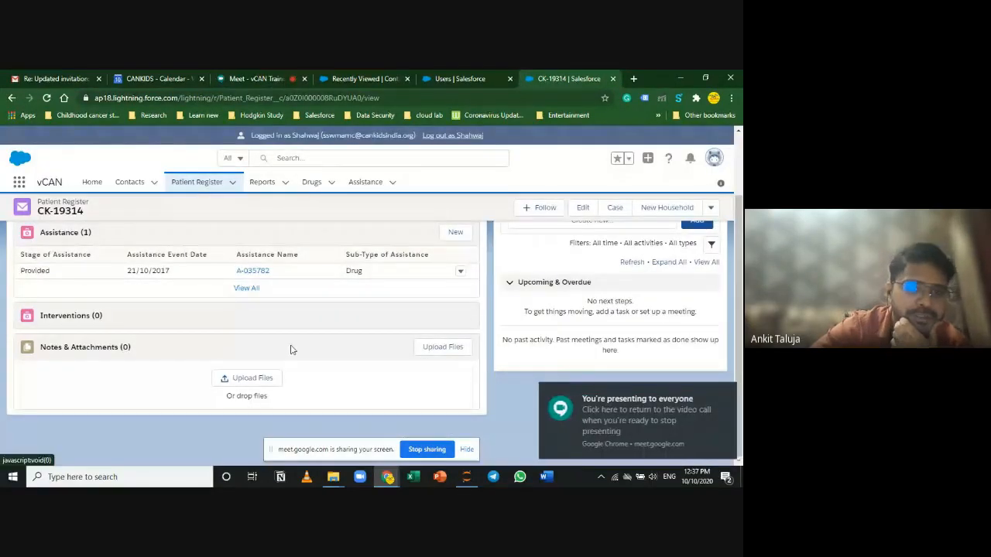
click(722, 392)
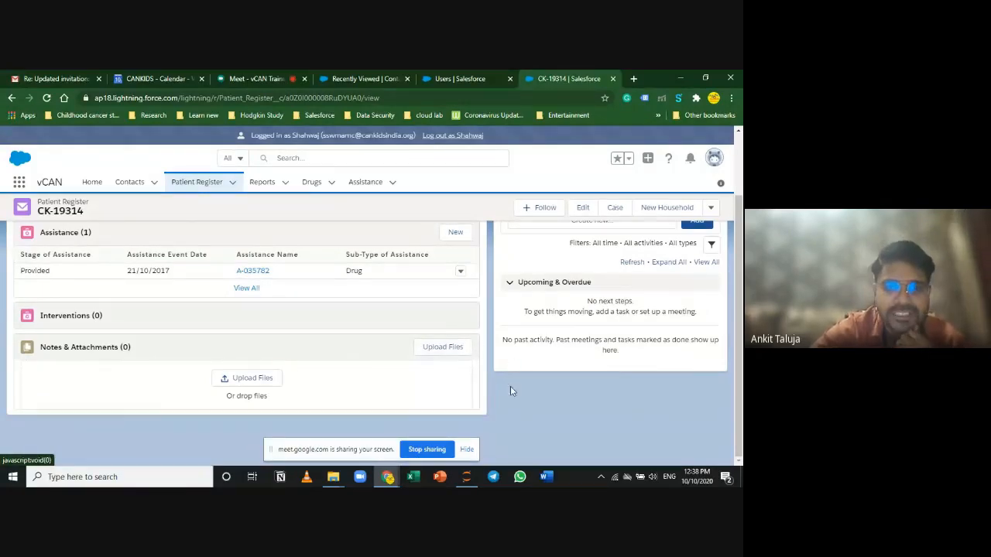
scroll(502, 442, up, 1)
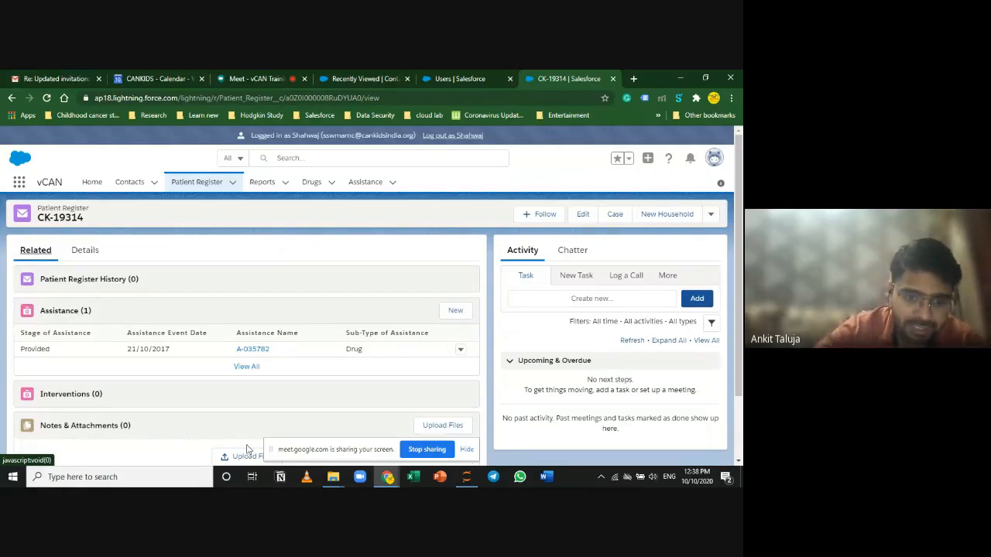
scroll(232, 422, down, 2)
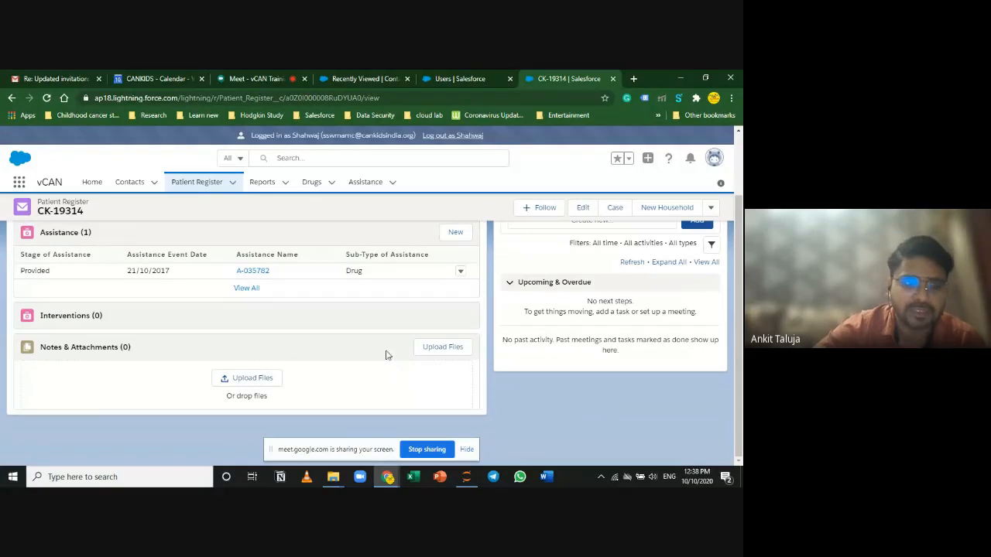
click(266, 381)
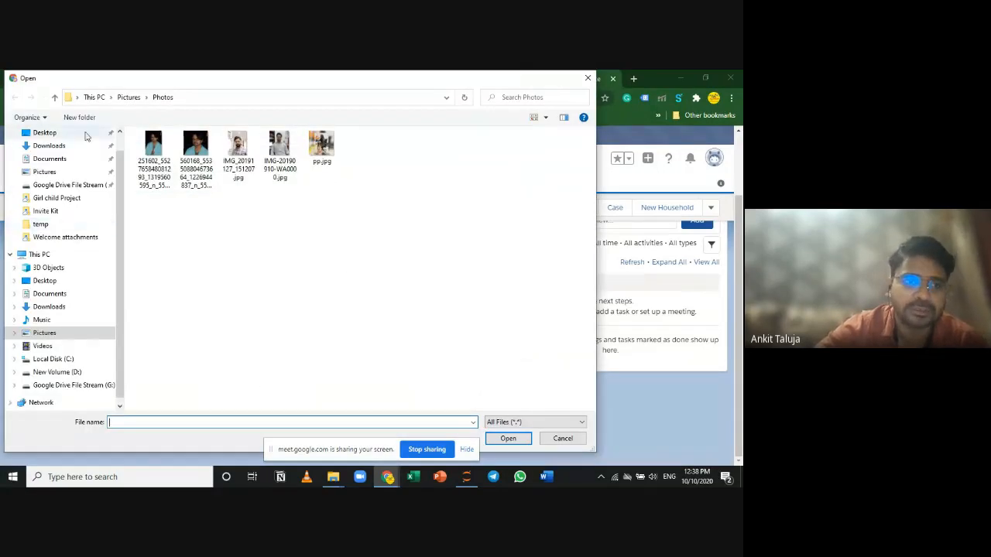
click(124, 98)
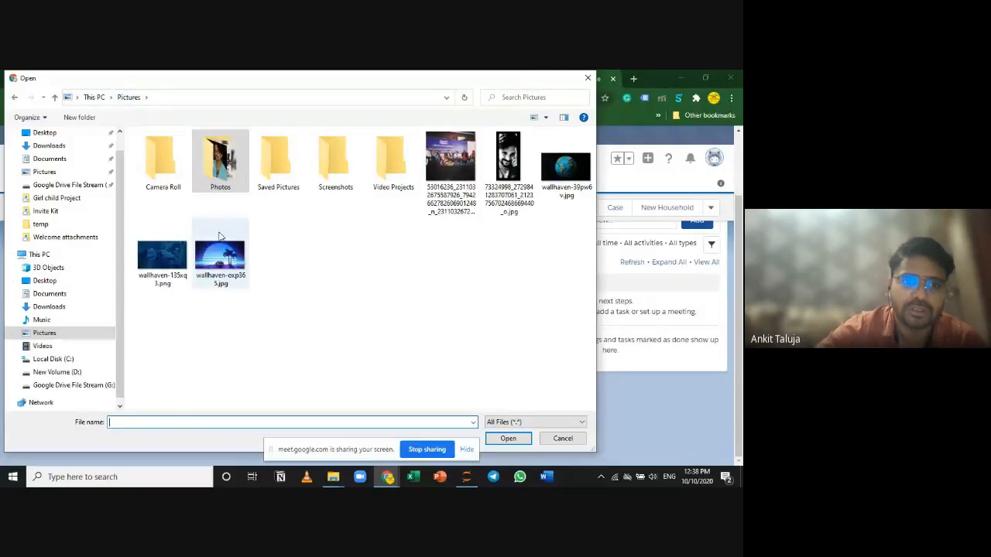
click(94, 97)
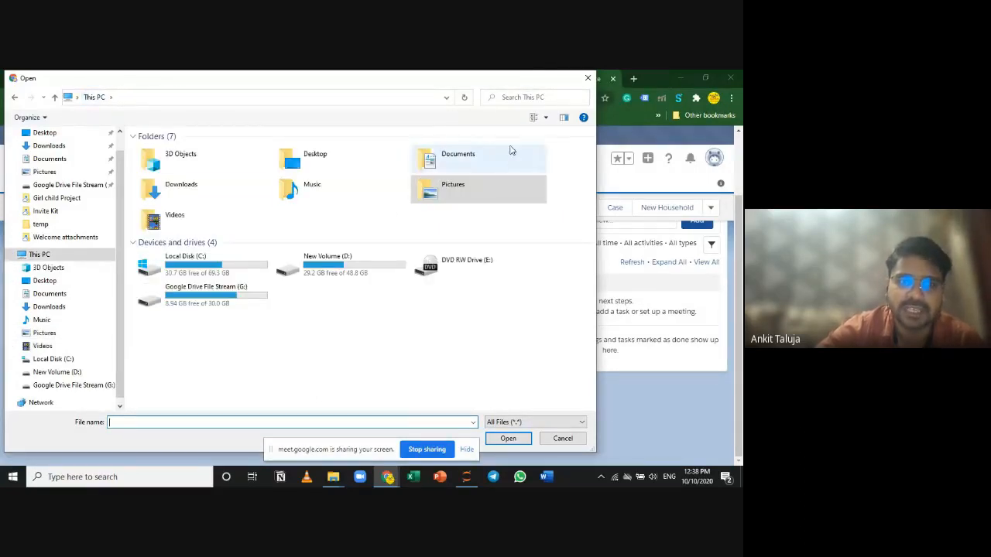
double_click(467, 161)
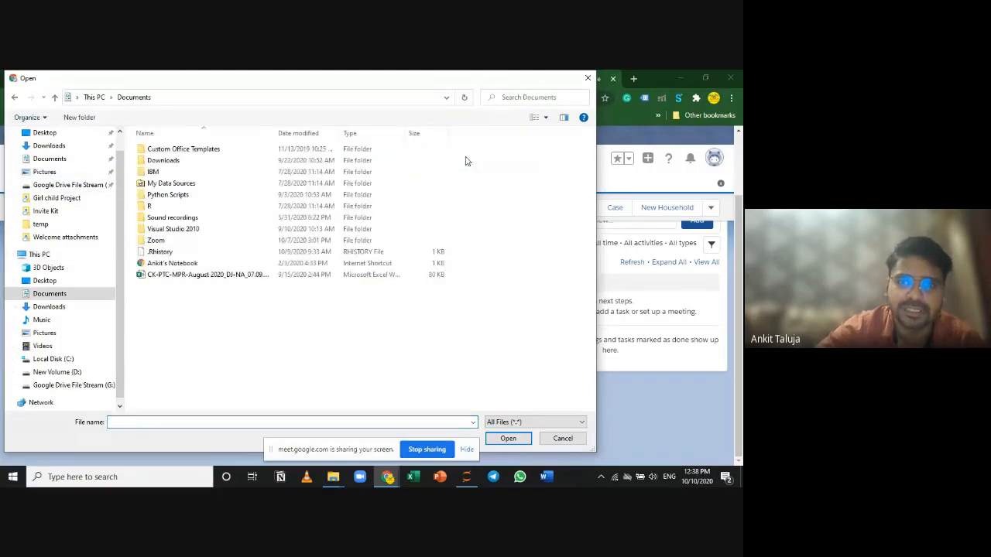
click(588, 79)
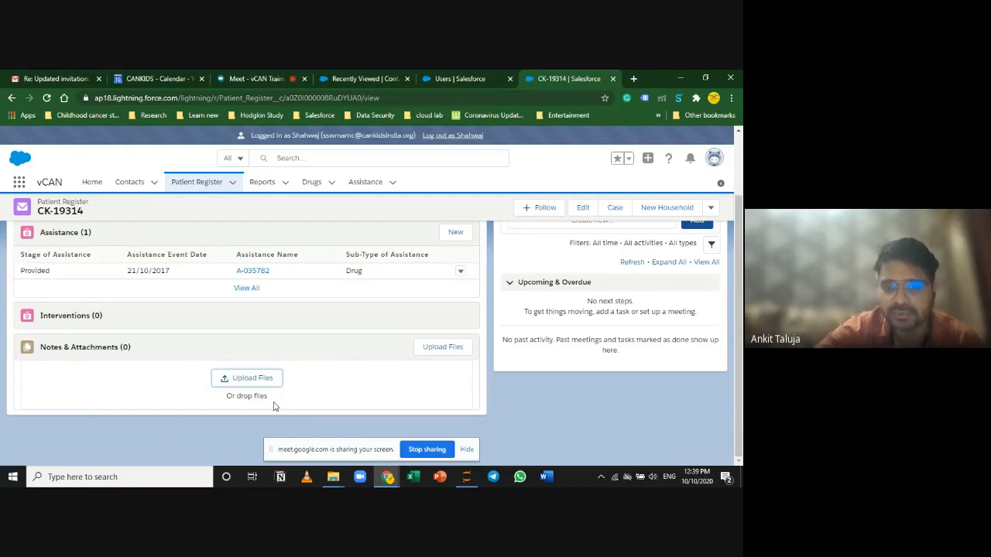
Step: Hide Meet's screen-sharing bar and return to CK-19314's Assistance record A-035782
scroll(397, 400, up, 1)
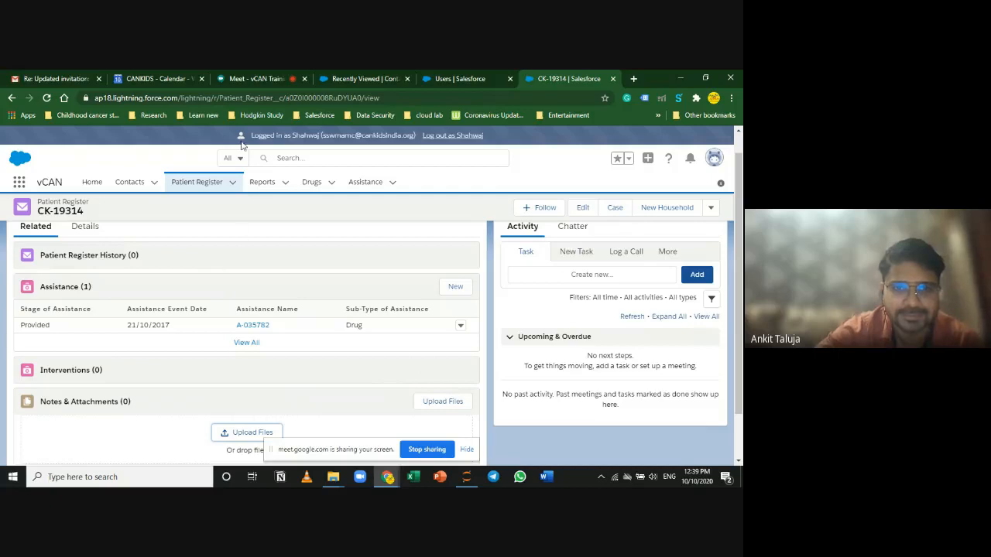
click(245, 71)
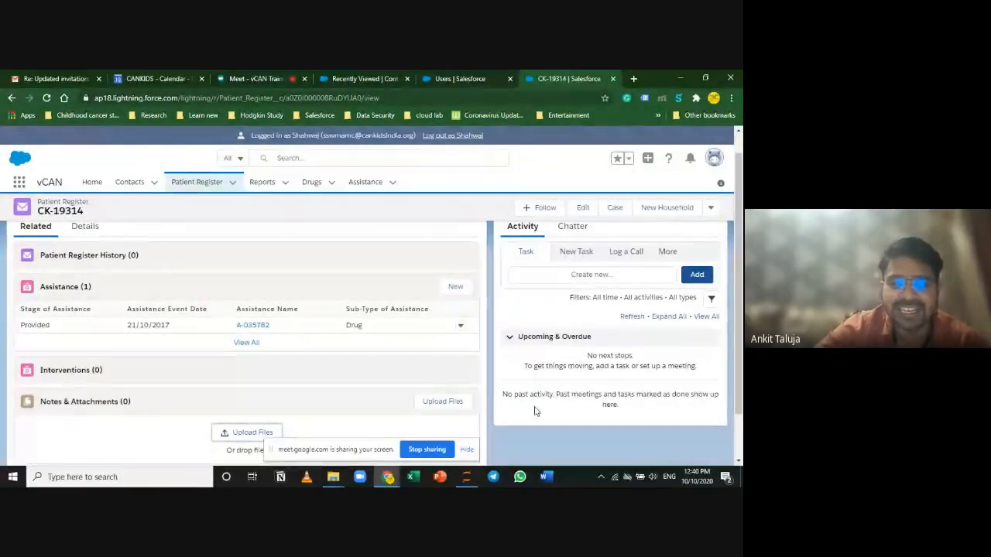
click(468, 451)
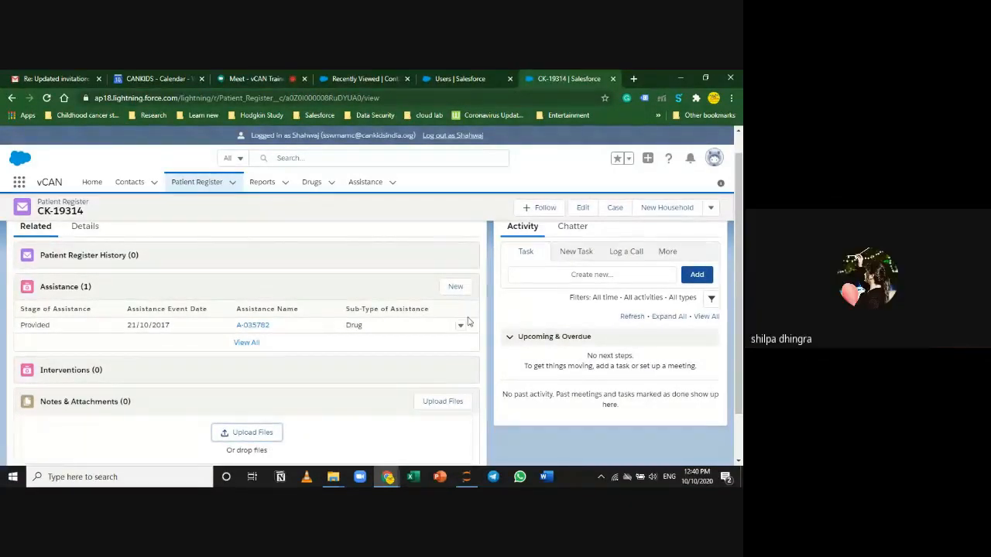
scroll(328, 403, up, 1)
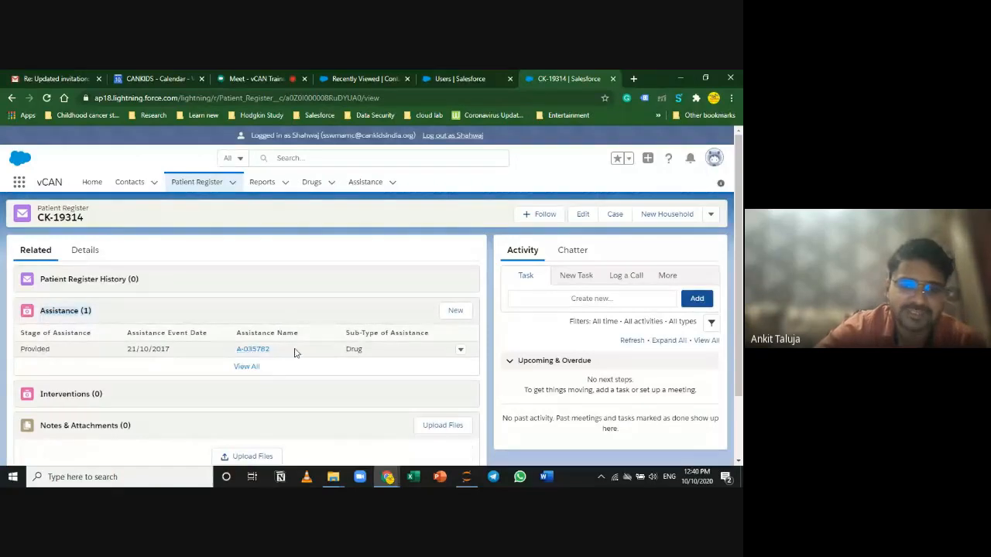
click(246, 367)
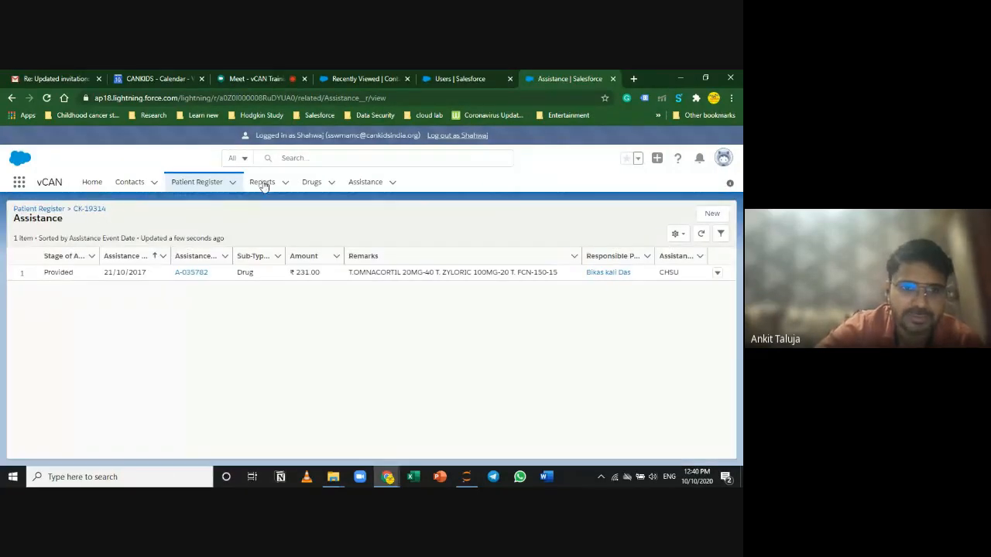
click(209, 182)
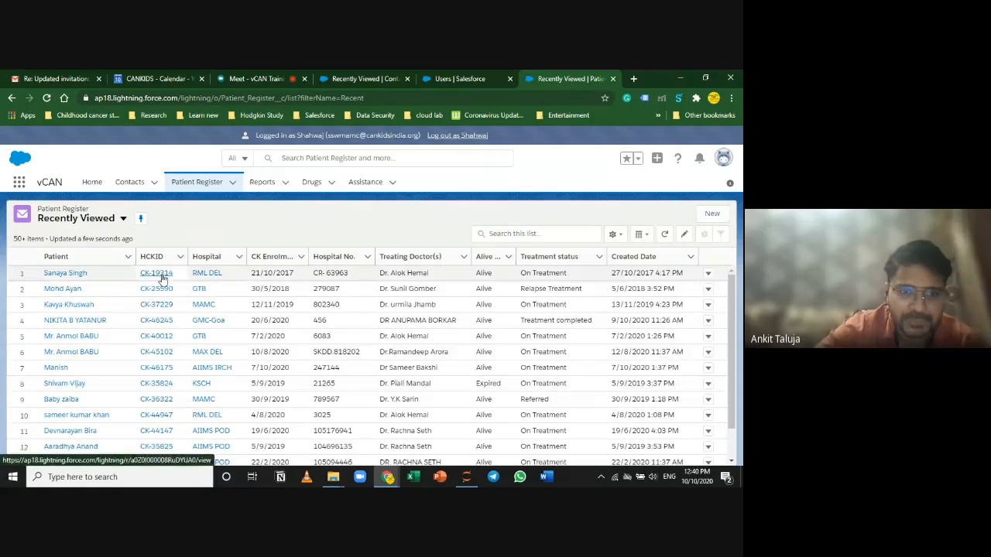
click(157, 353)
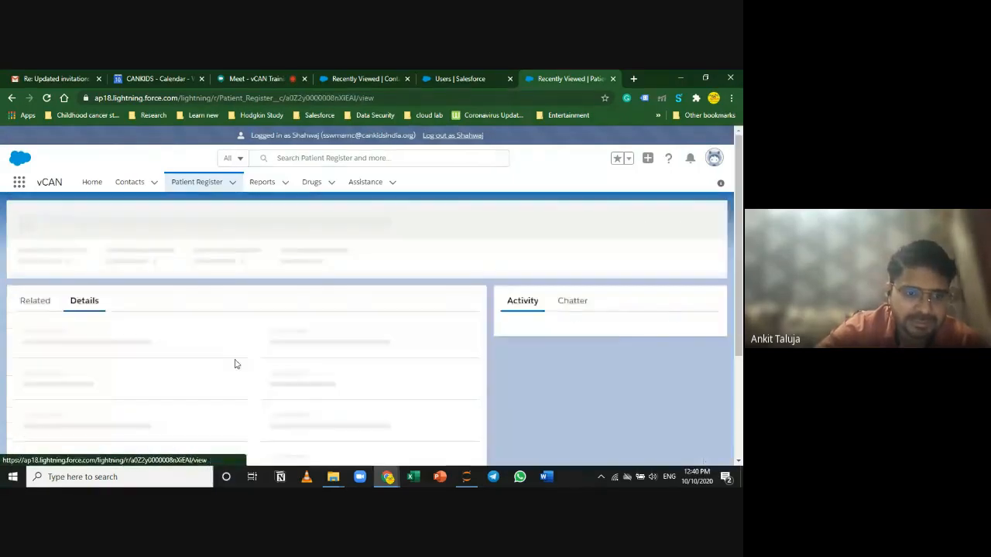
click(38, 258)
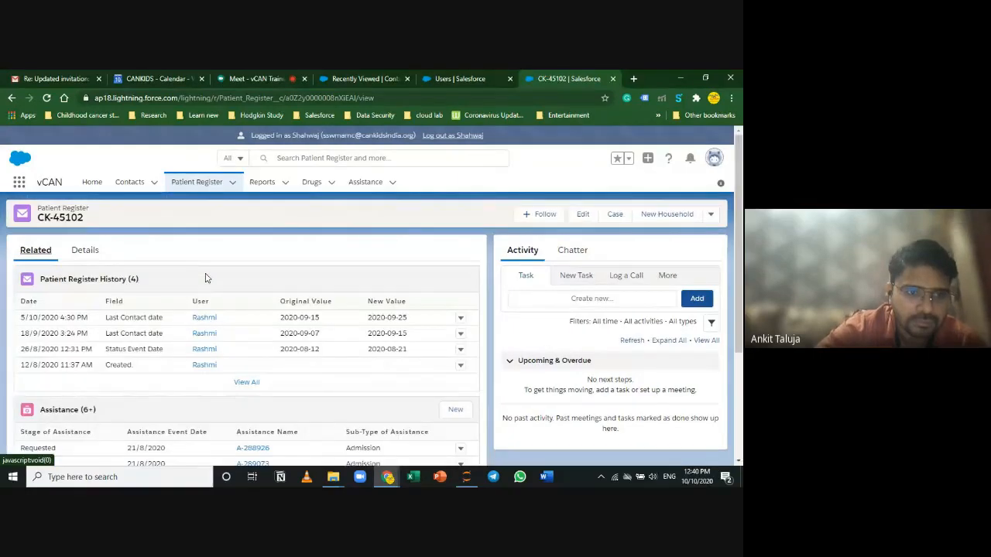
scroll(223, 394, down, 3)
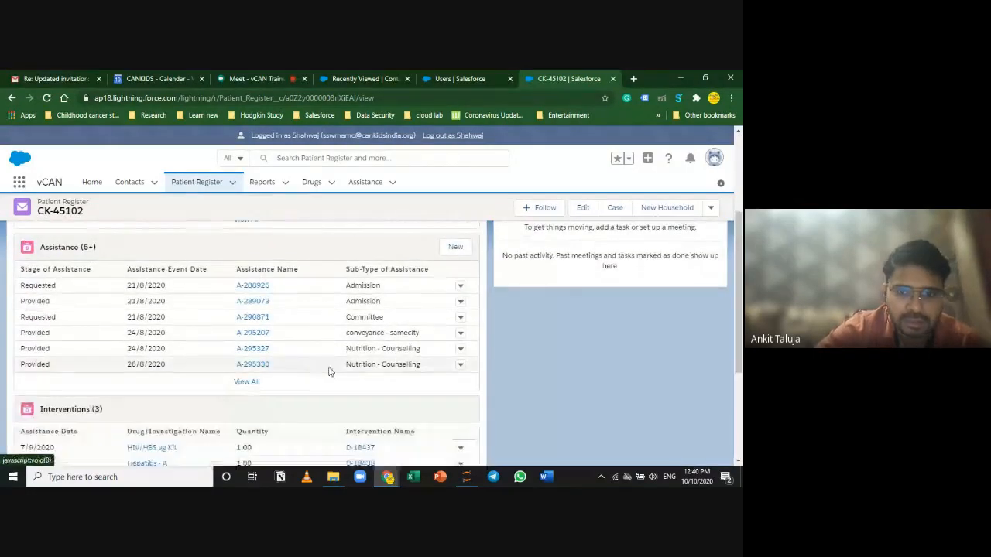
click(257, 382)
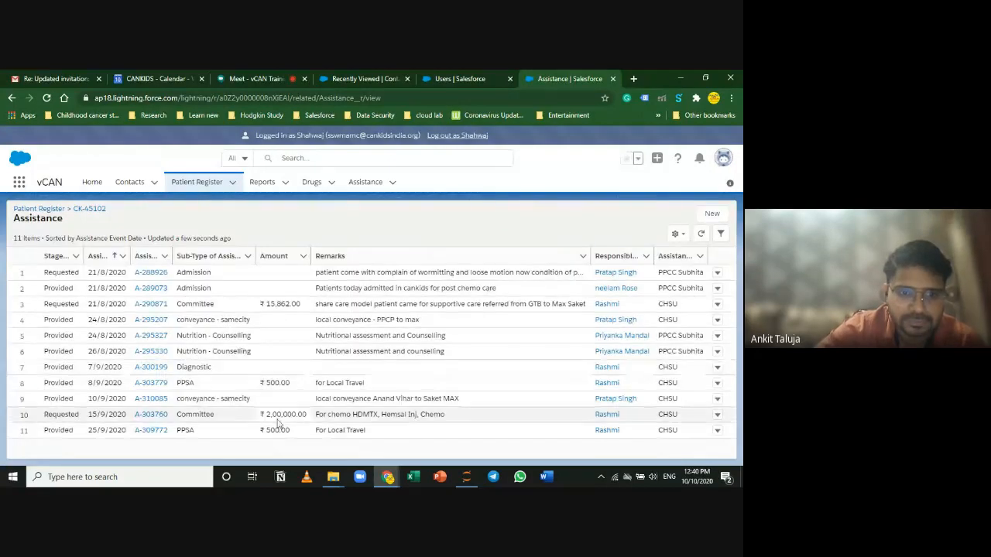
click(231, 182)
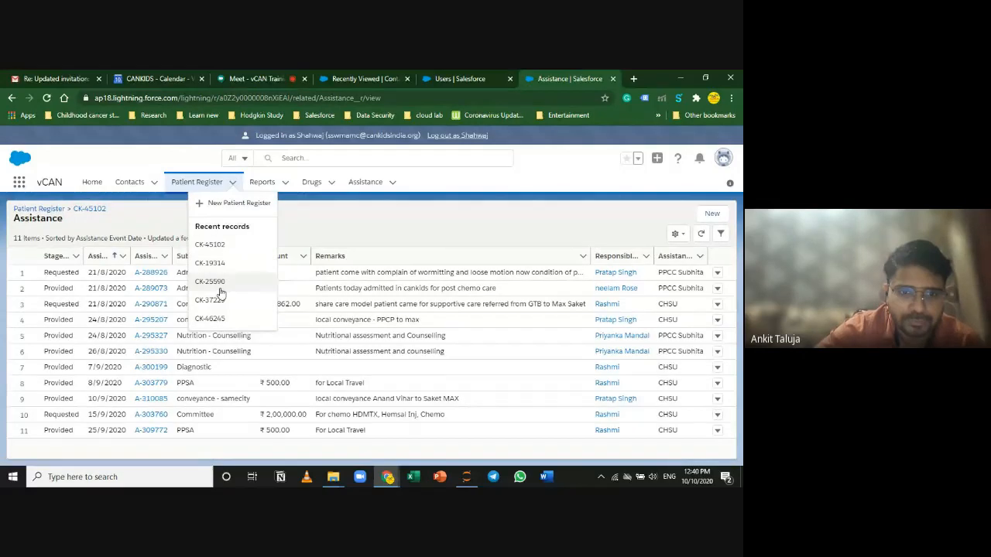
Step: Open CK-46245's Related tab and highlight its YANA Protocol assistance record
click(213, 318)
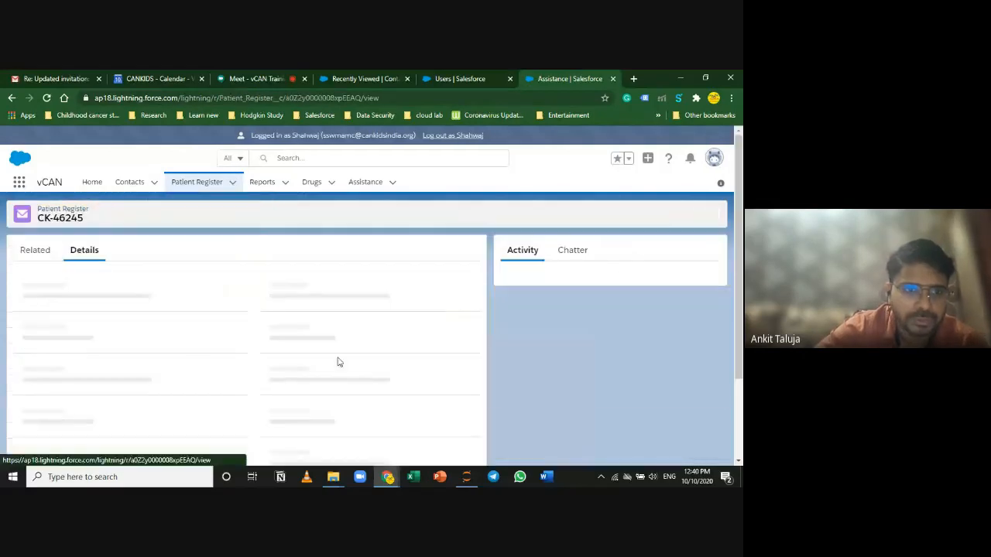
click(36, 251)
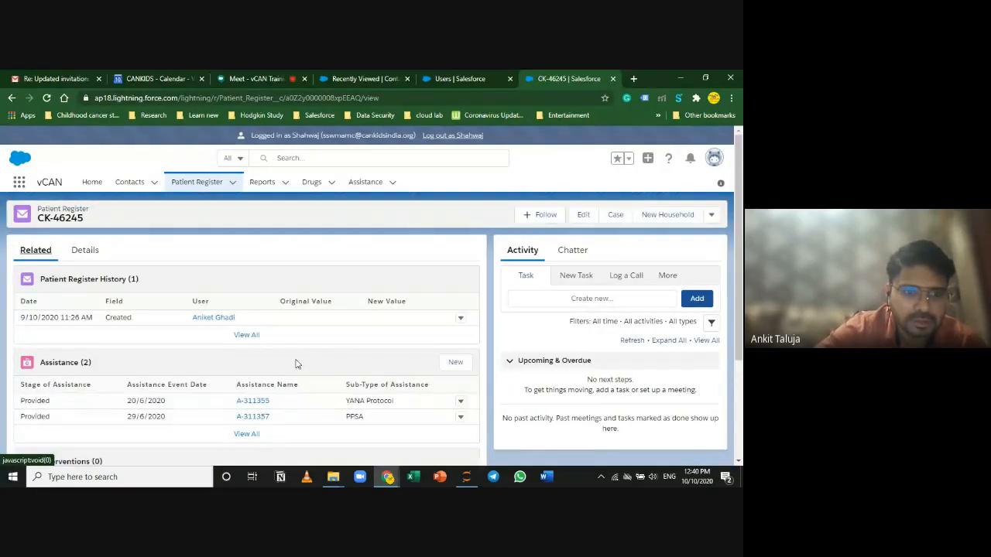
scroll(290, 375, down, 1)
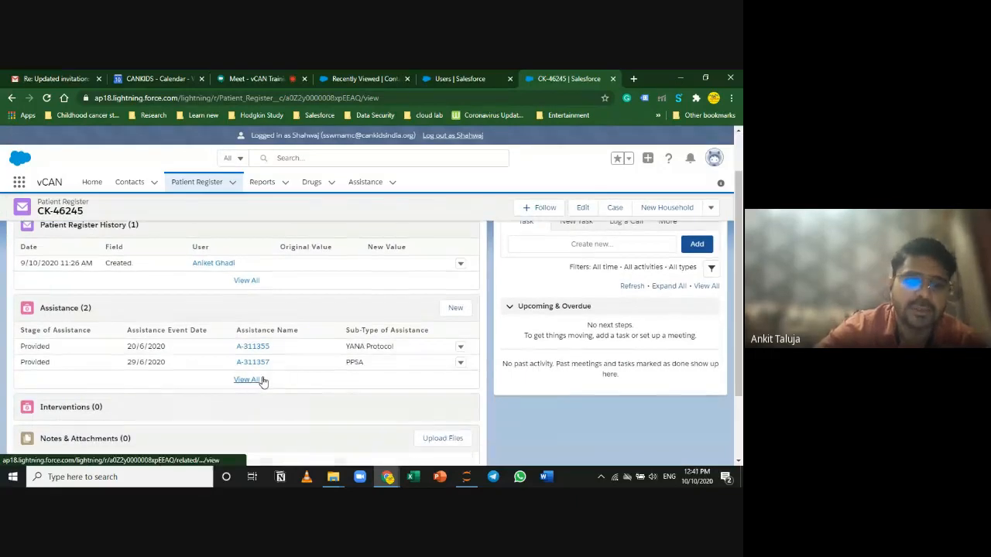
scroll(262, 383, up, 1)
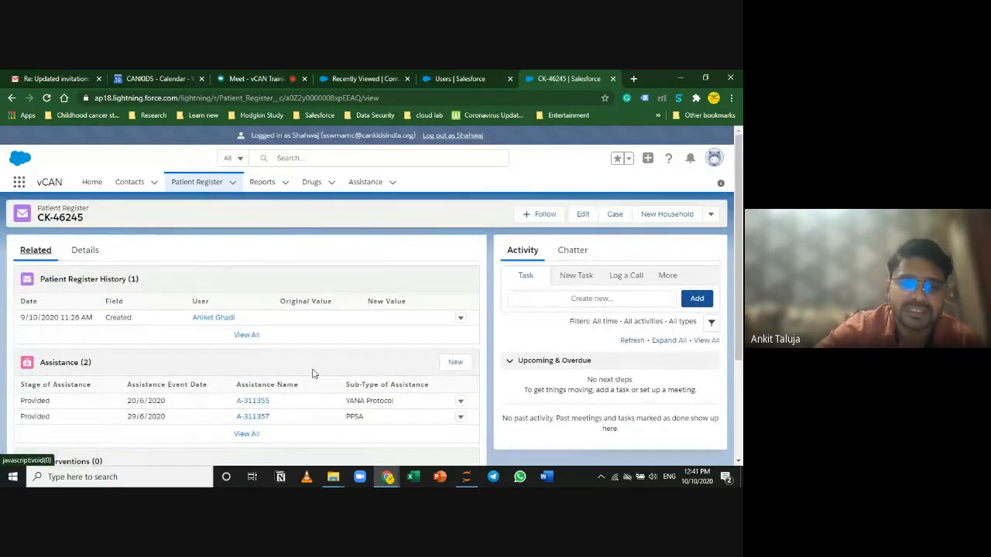
drag(400, 408, 347, 404)
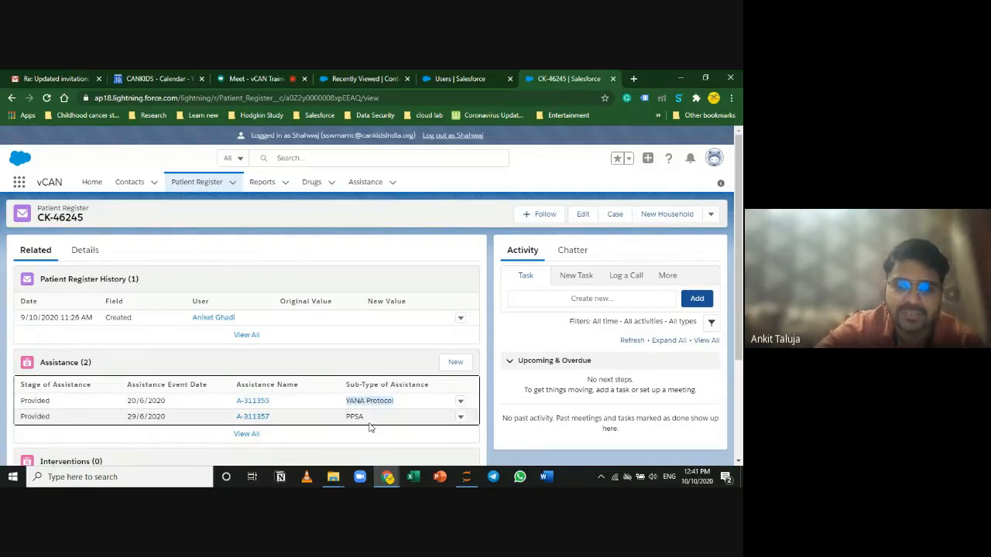
Step: Open Assistance record A-311355 and review its details: Patient Navigation, YANA Protocol, CHSU, 20/6/2020
click(248, 406)
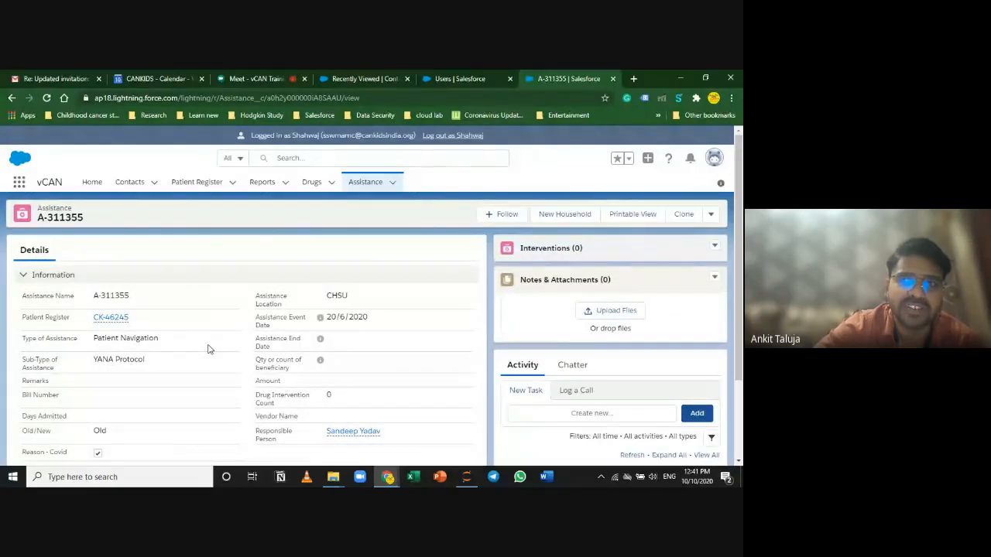
scroll(211, 354, down, 1)
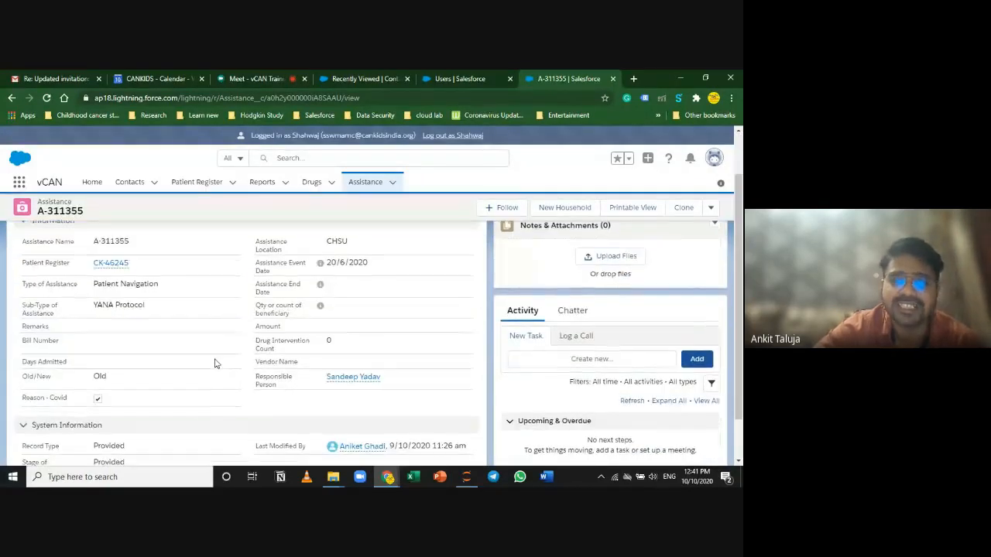
scroll(215, 363, up, 1)
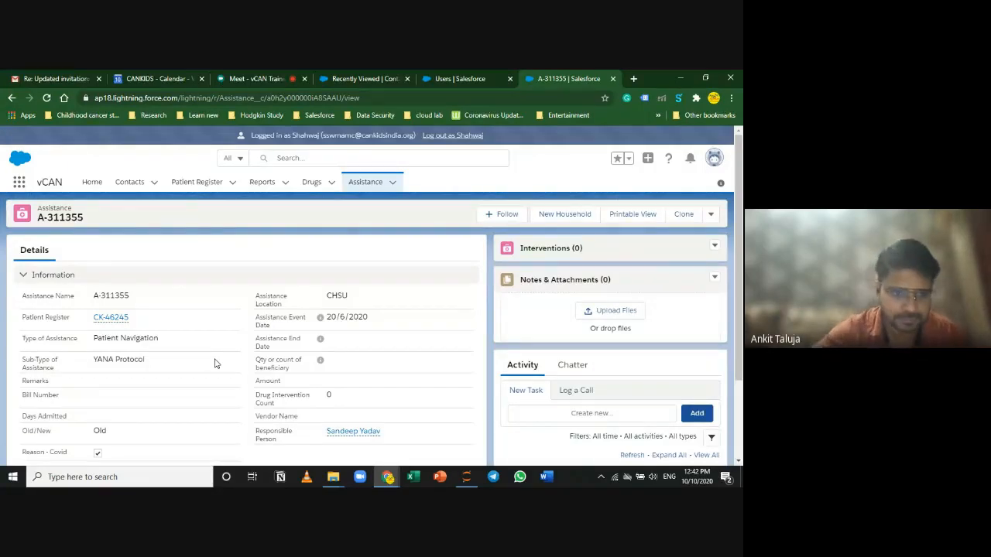
click(116, 316)
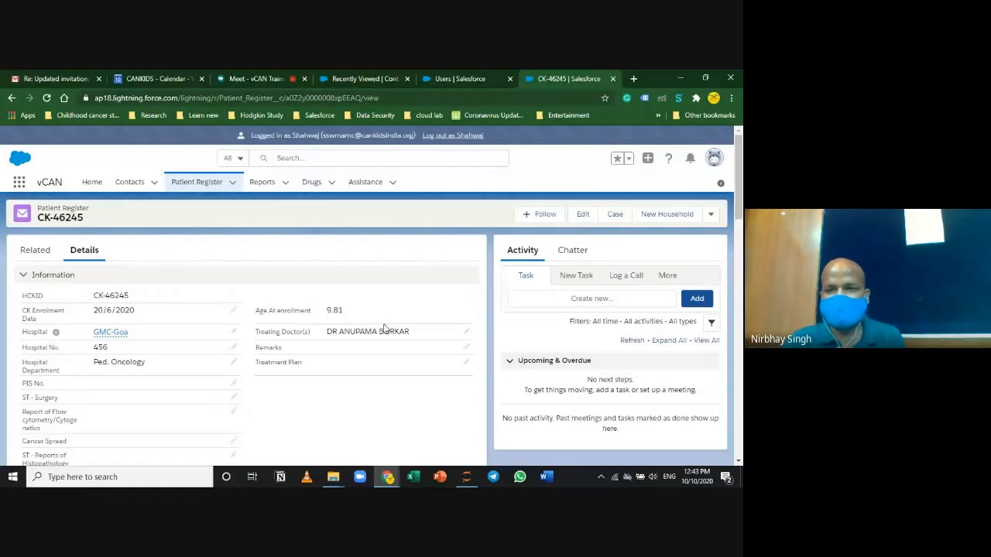
Step: Open the patient's linked contact from System Information and scroll through its details
scroll(384, 328, down, 15)
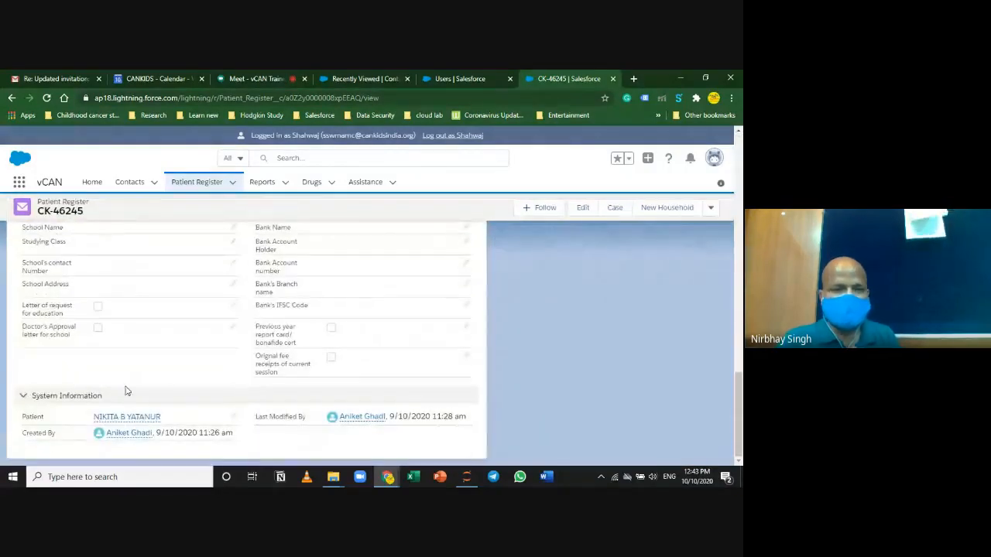
click(116, 417)
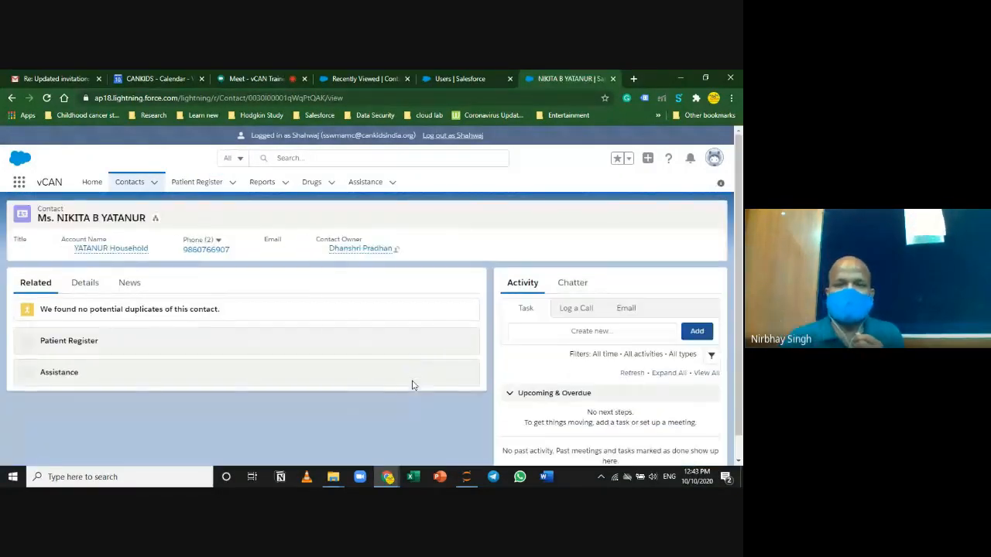
click(86, 282)
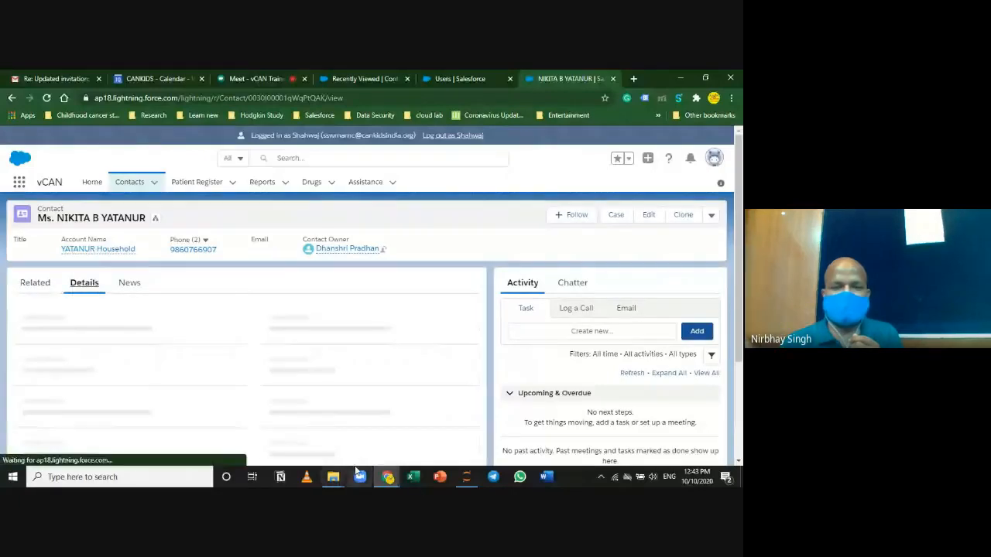
scroll(275, 373, down, 1)
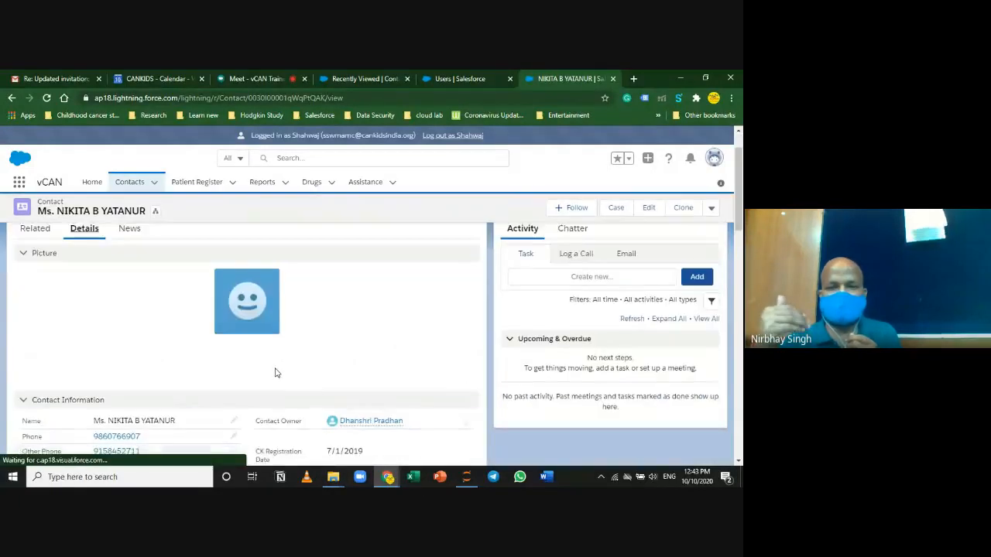
scroll(275, 373, down, 4)
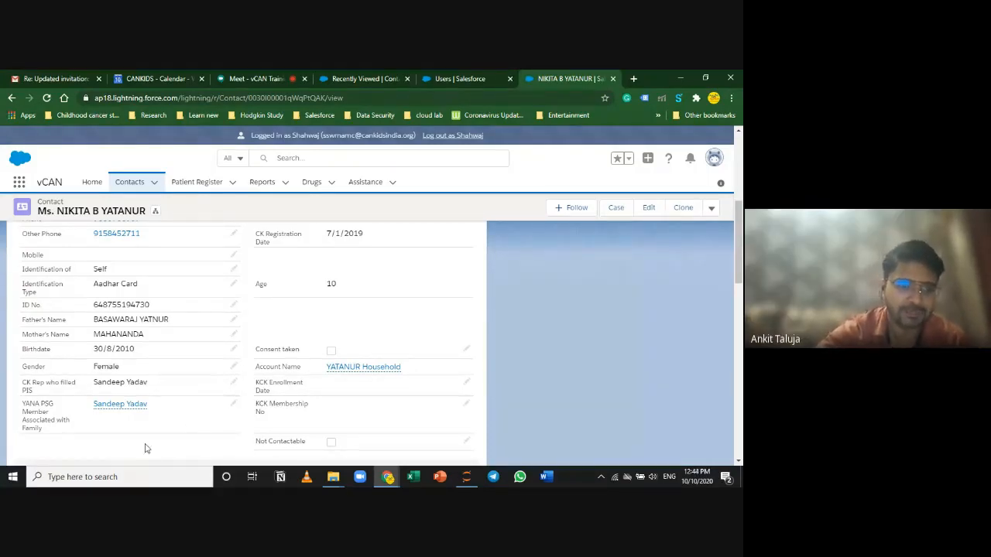
Step: Scroll the contact's details down toward the Family Information section
drag(24, 404, 51, 433)
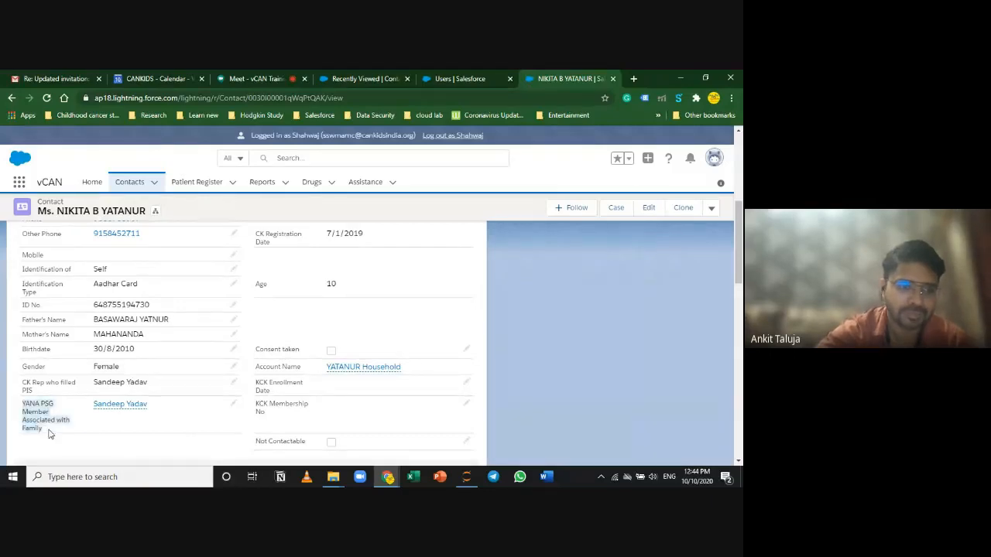
scroll(141, 442, down, 2)
scroll(142, 444, up, 2)
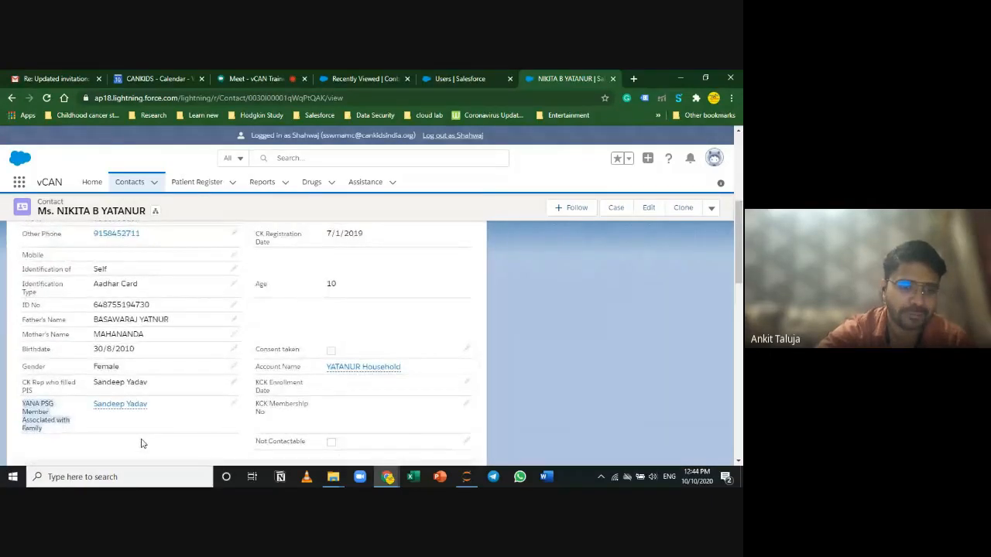
scroll(141, 443, down, 2)
click(54, 325)
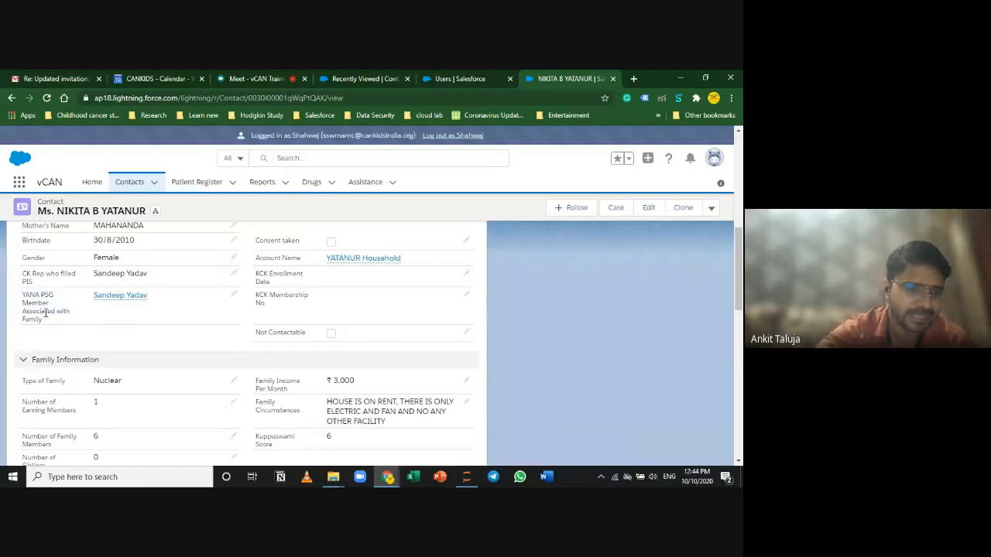
Step: Highlight the YANA PSG Member Associated with Family label and the member it names
drag(43, 325, 27, 291)
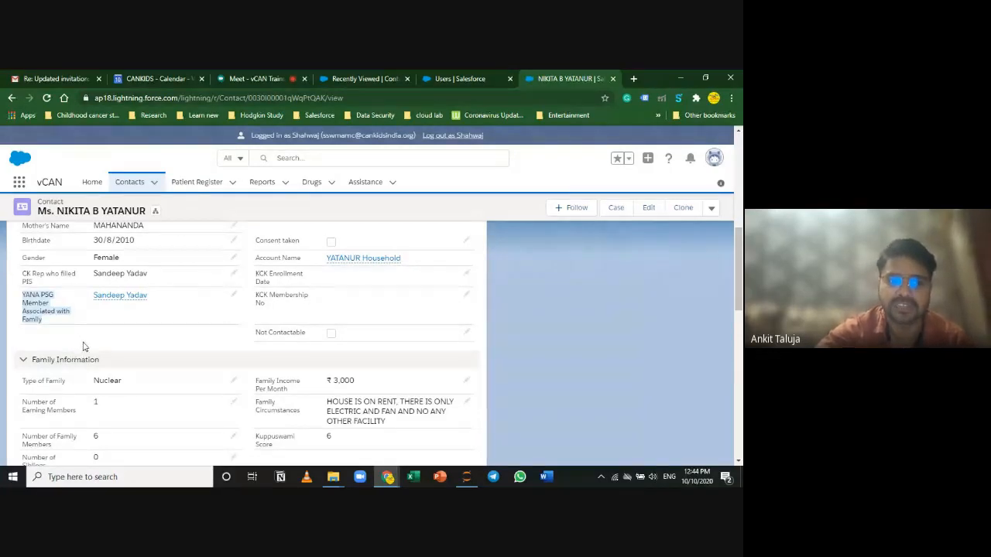
drag(165, 300, 93, 296)
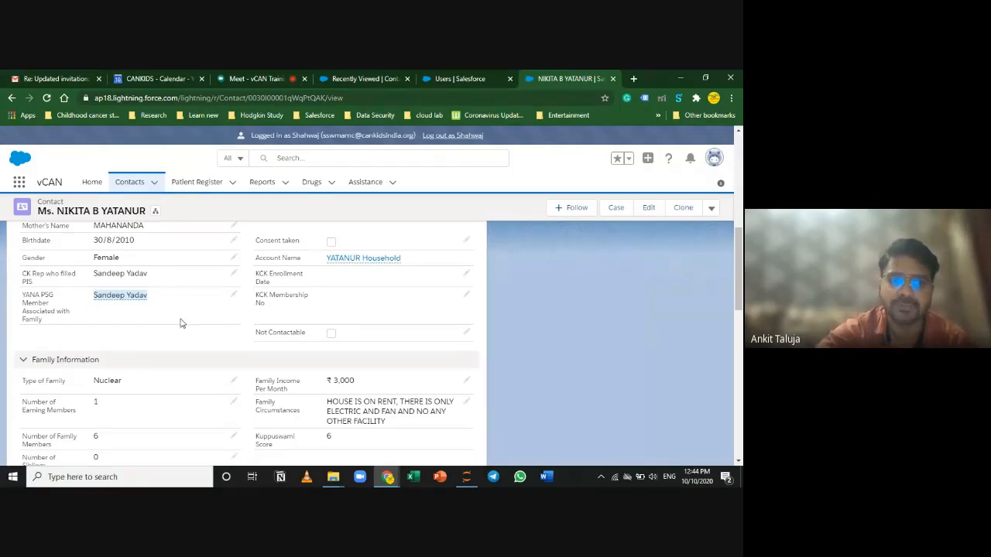
click(159, 301)
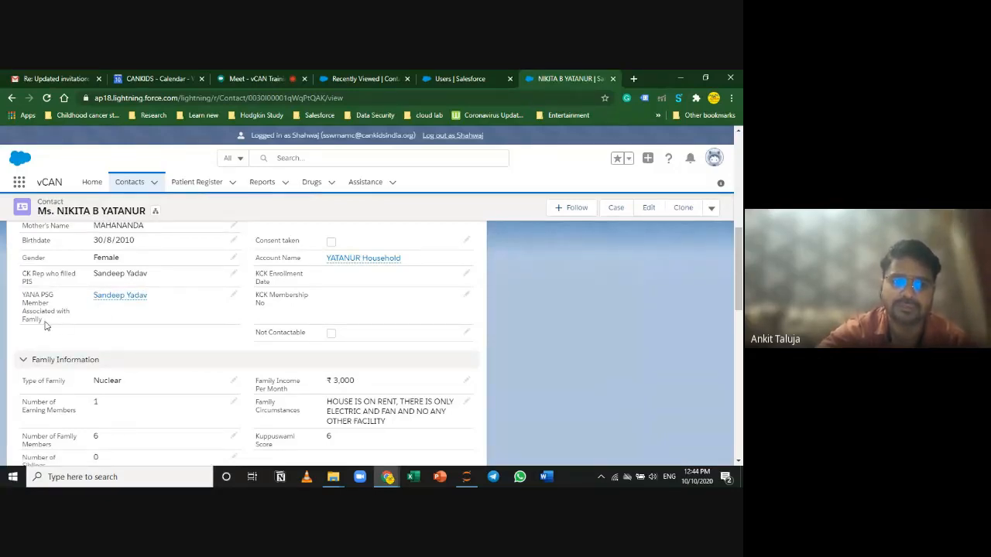
drag(43, 321, 22, 297)
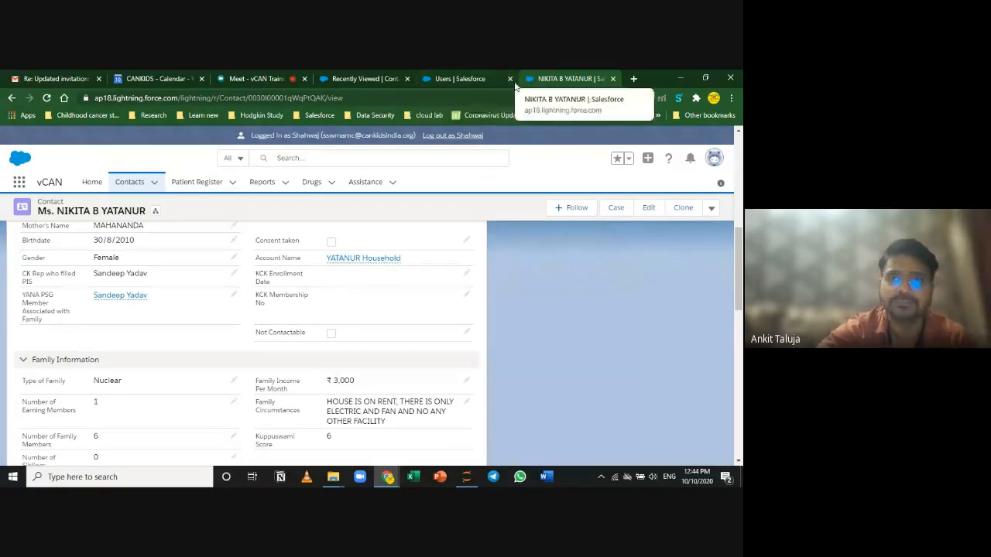
click(263, 79)
click(363, 78)
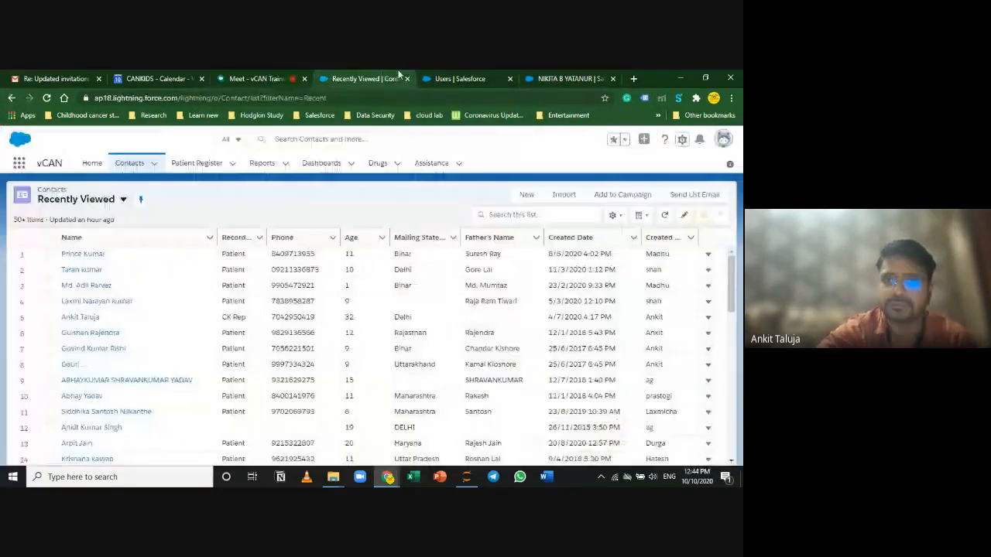
click(464, 79)
click(547, 77)
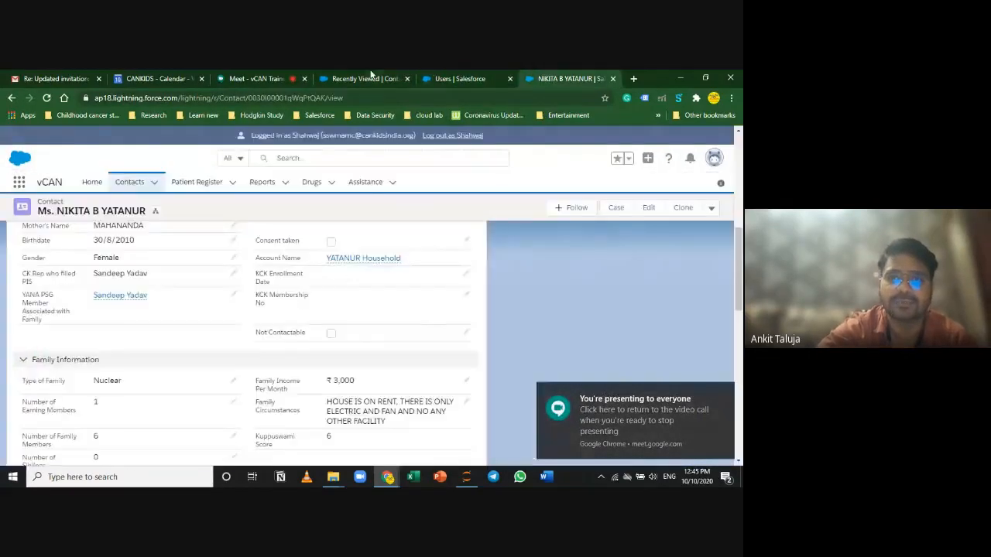
click(371, 77)
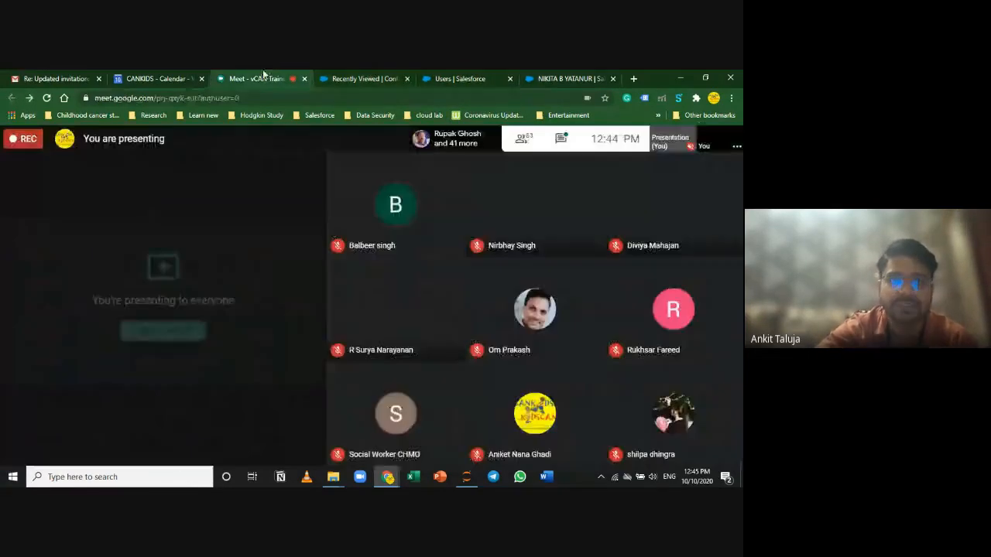
click(262, 78)
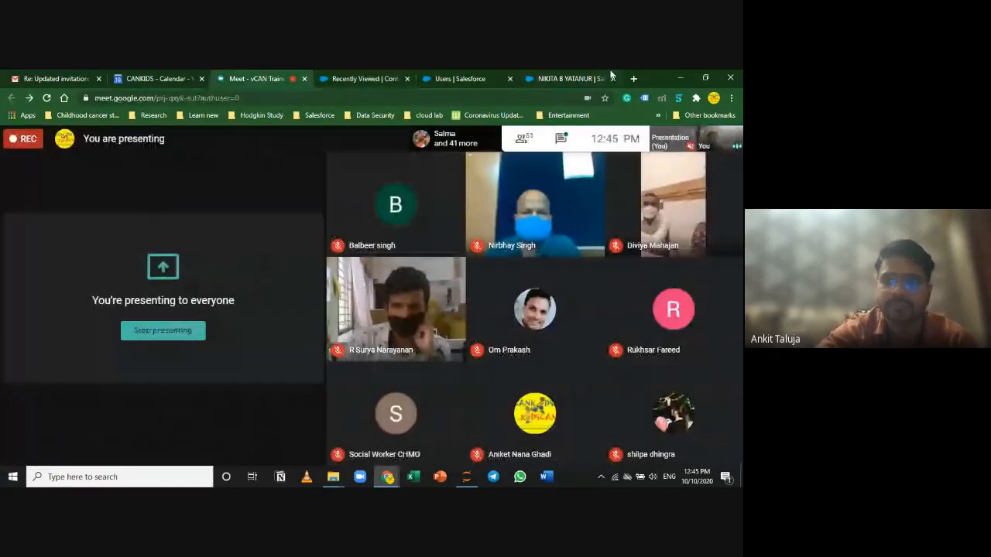
click(569, 78)
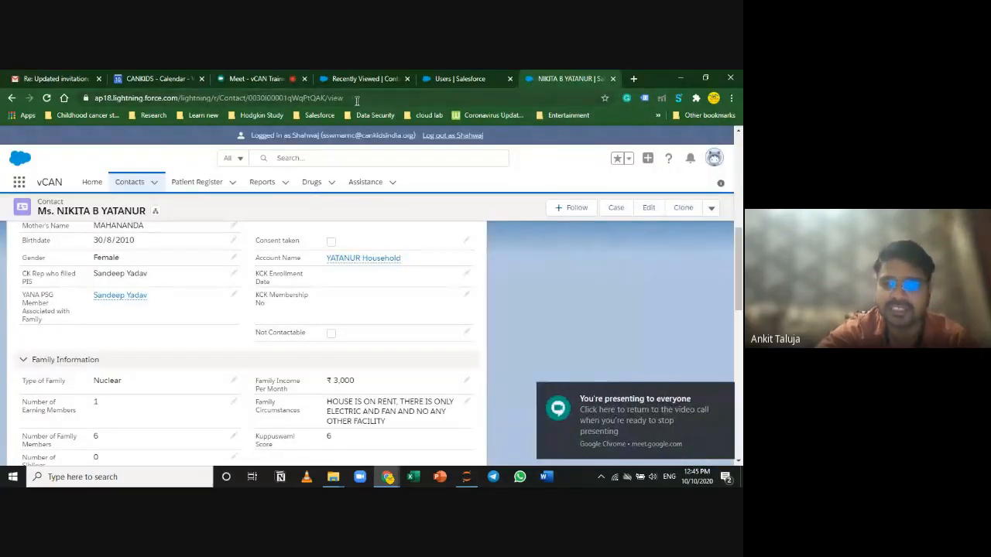
click(360, 74)
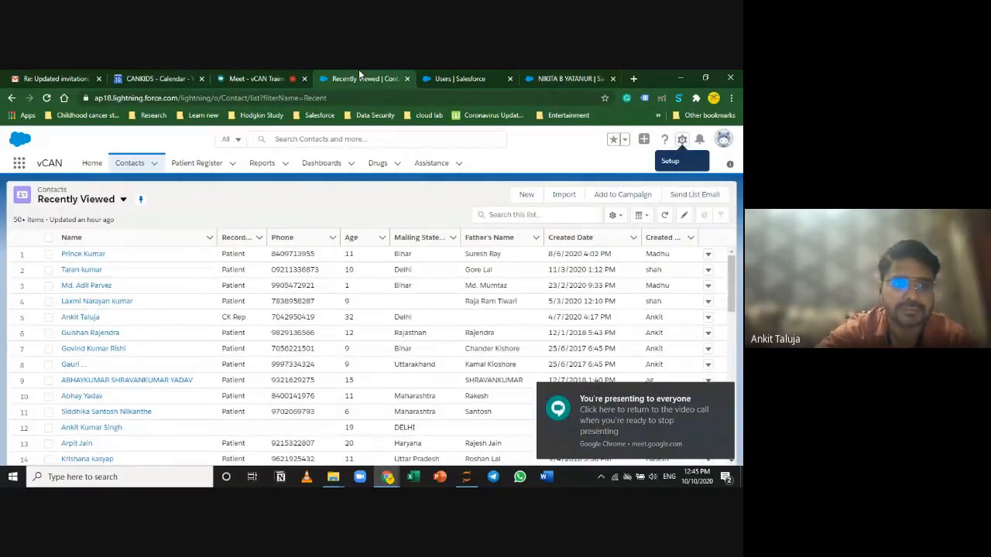
click(569, 78)
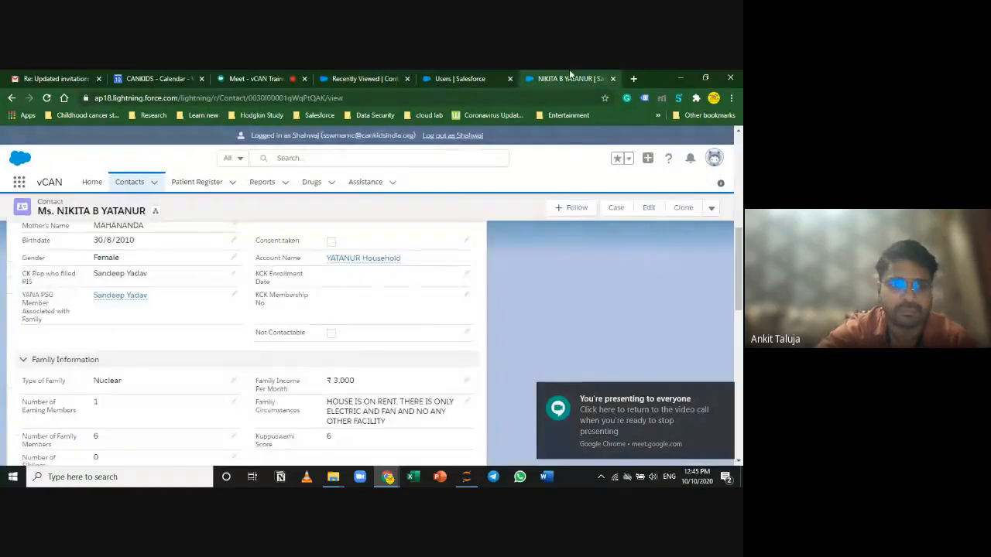
scroll(206, 284, up, 5)
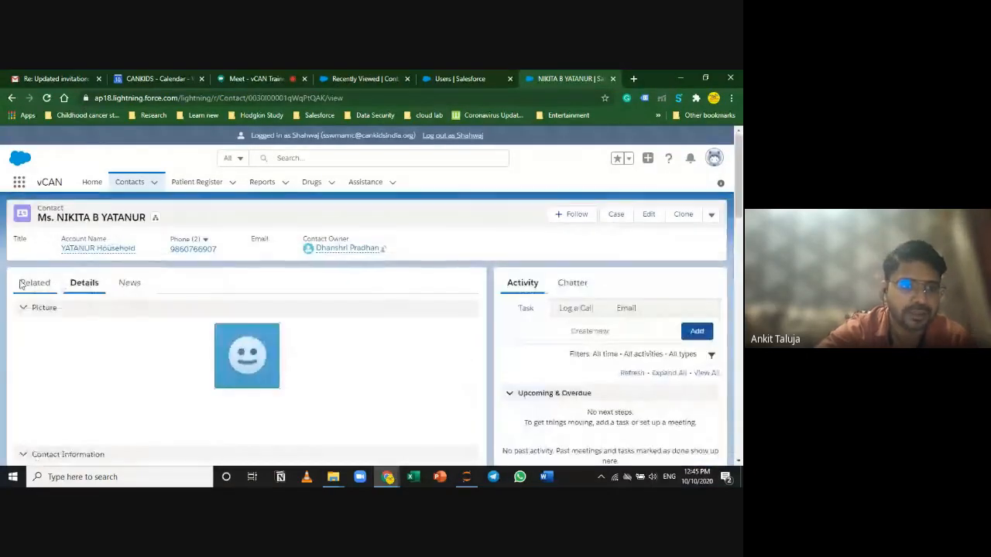
click(22, 284)
Step: Open Patient Register CK-46245 and scroll its Related lists to the Assistance list
click(43, 430)
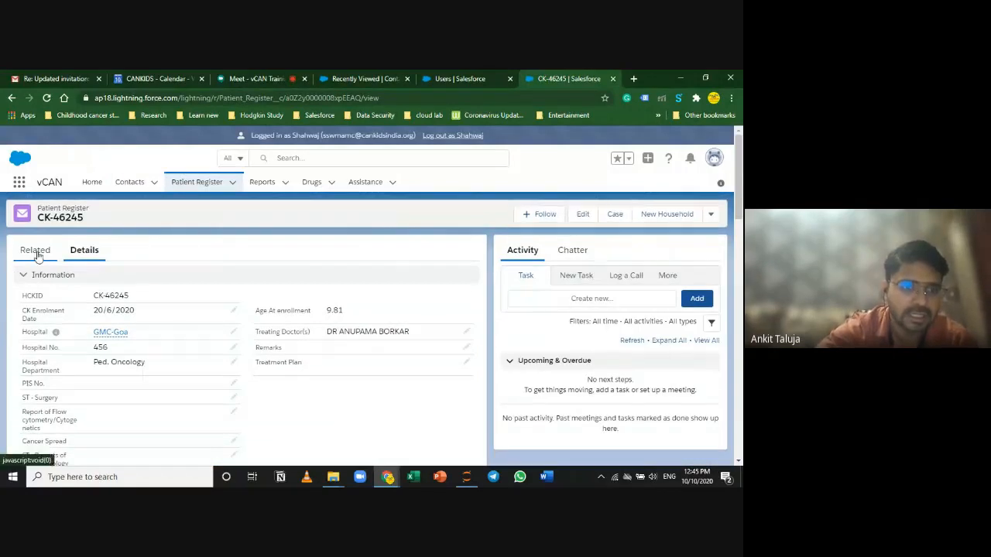
click(35, 251)
scroll(306, 410, down, 1)
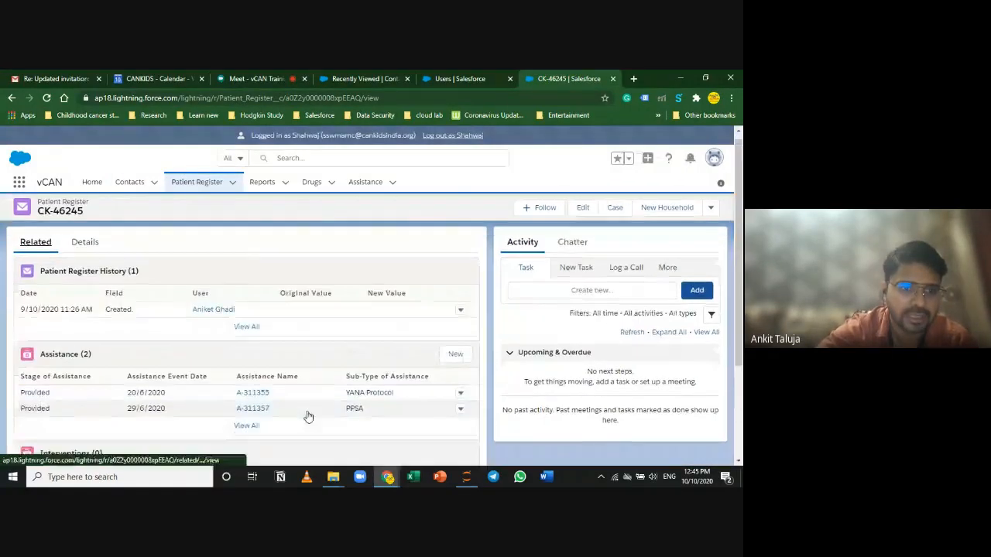
scroll(307, 417, down, 1)
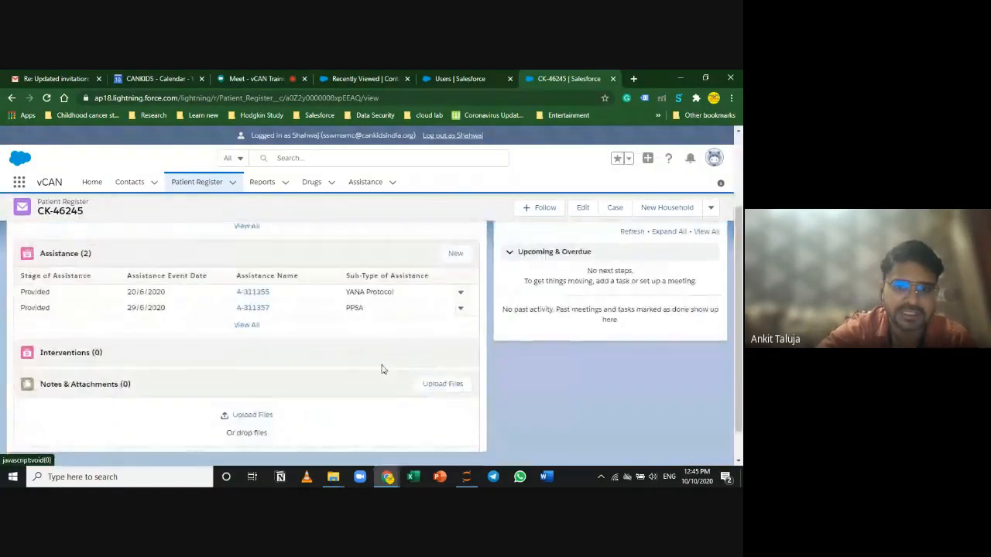
Step: Start a new Assistance record and point out the Requested and Provided record types
click(455, 256)
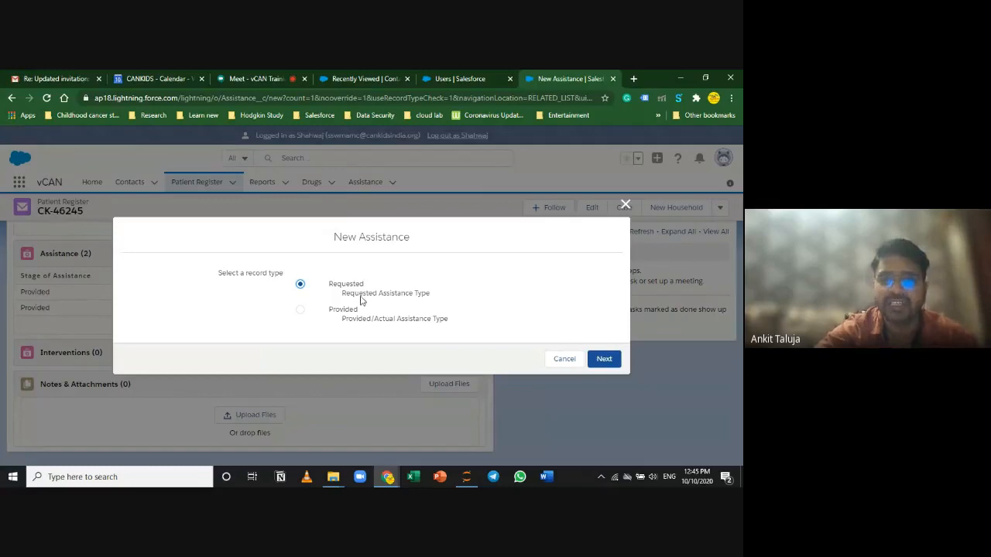
drag(366, 285, 326, 307)
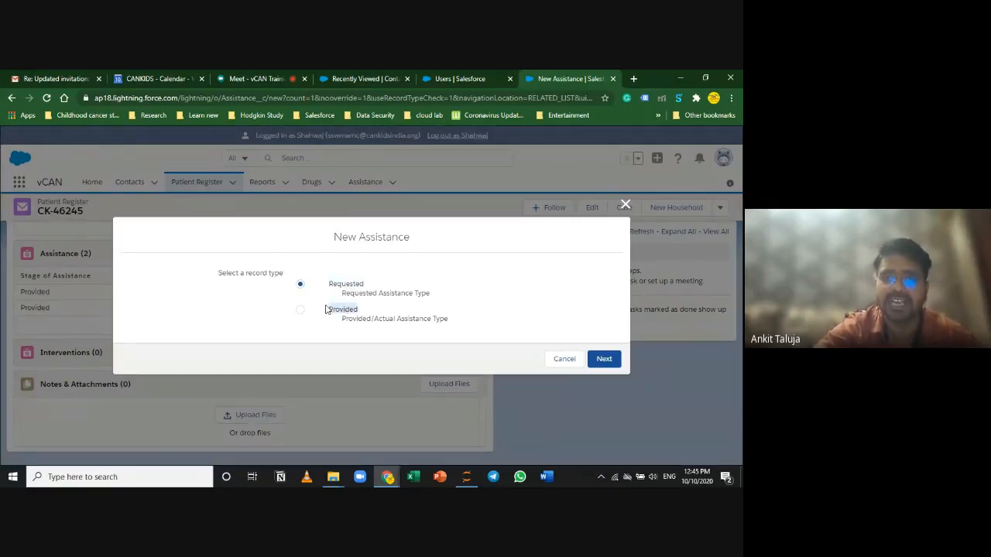
click(374, 342)
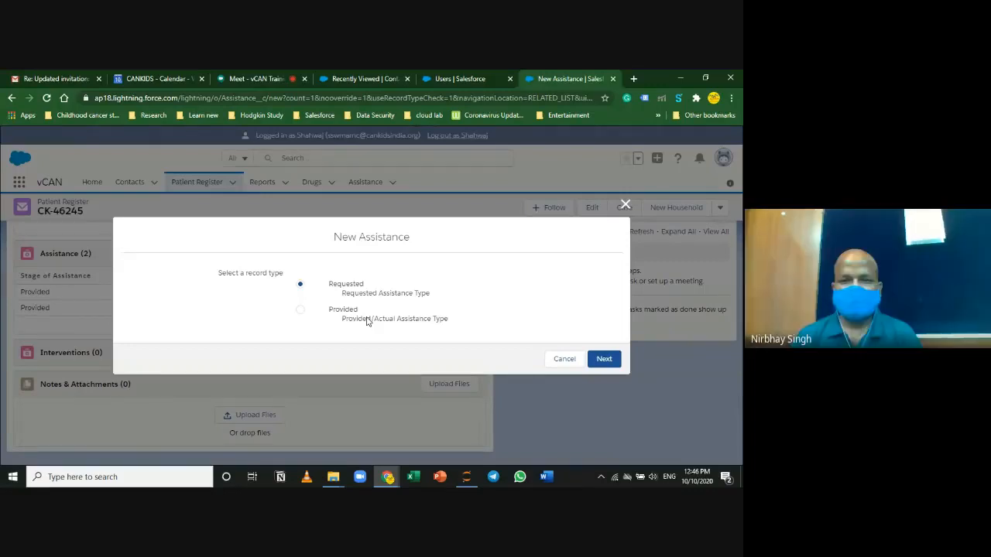
Step: Cancel the New Assistance dialog and stop presenting the screen in Google Meet
click(557, 360)
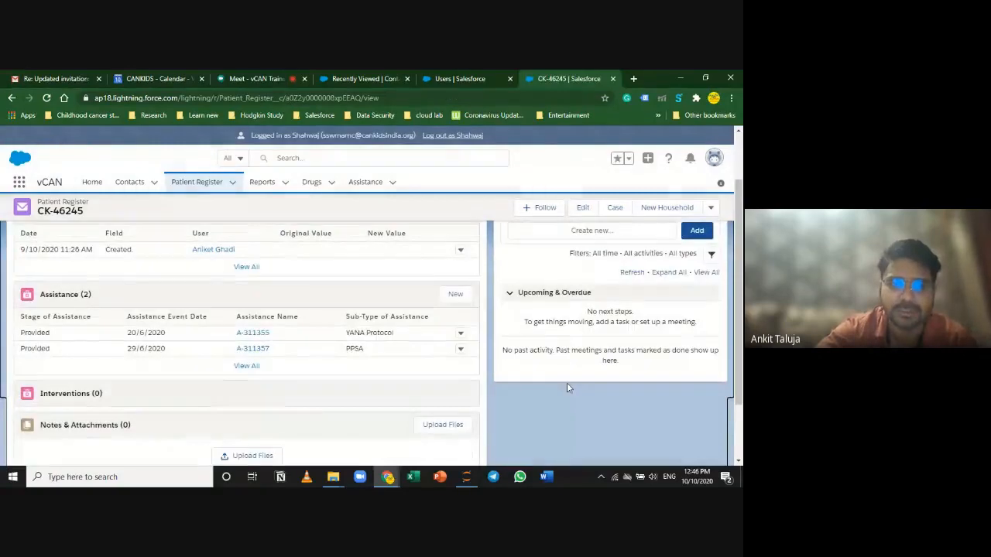
click(256, 78)
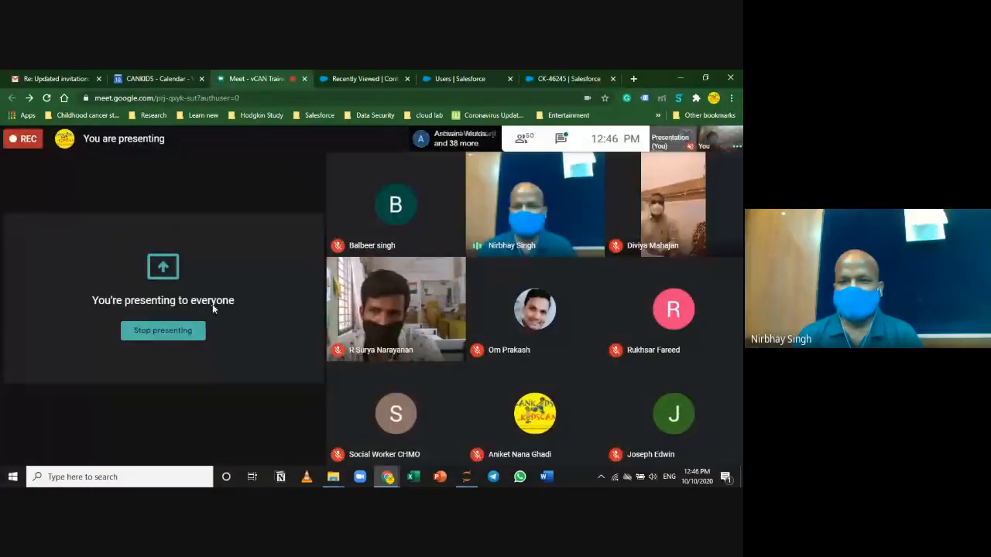
click(162, 330)
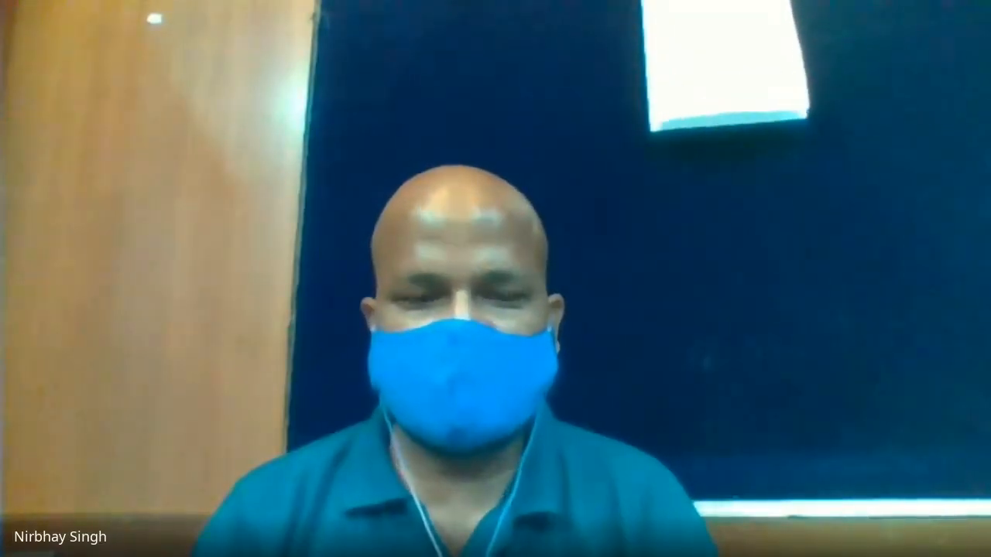
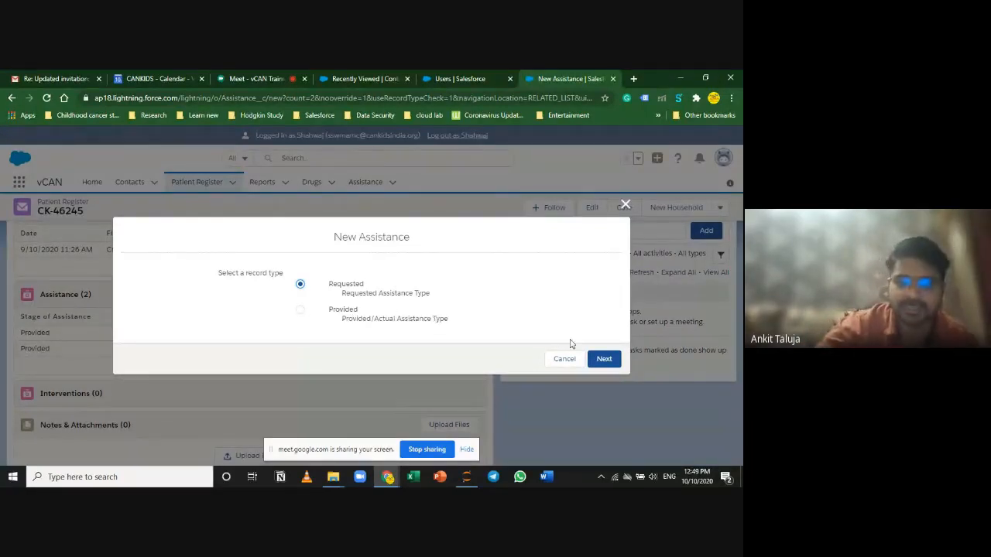
Step: Continue to the Requested assistance form and try Medical as Type of Assistance, viewing its sub-types
click(602, 359)
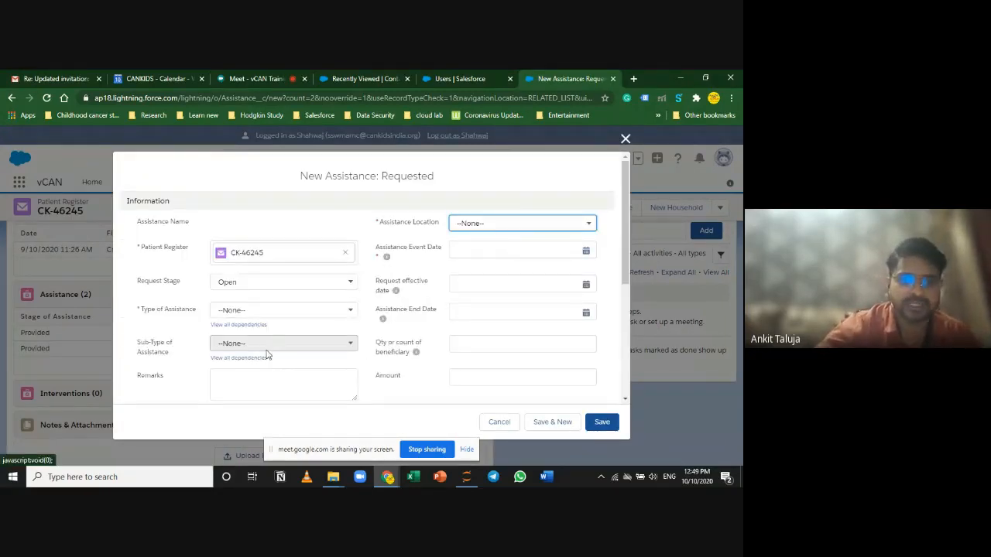
scroll(256, 356, down, 1)
click(320, 228)
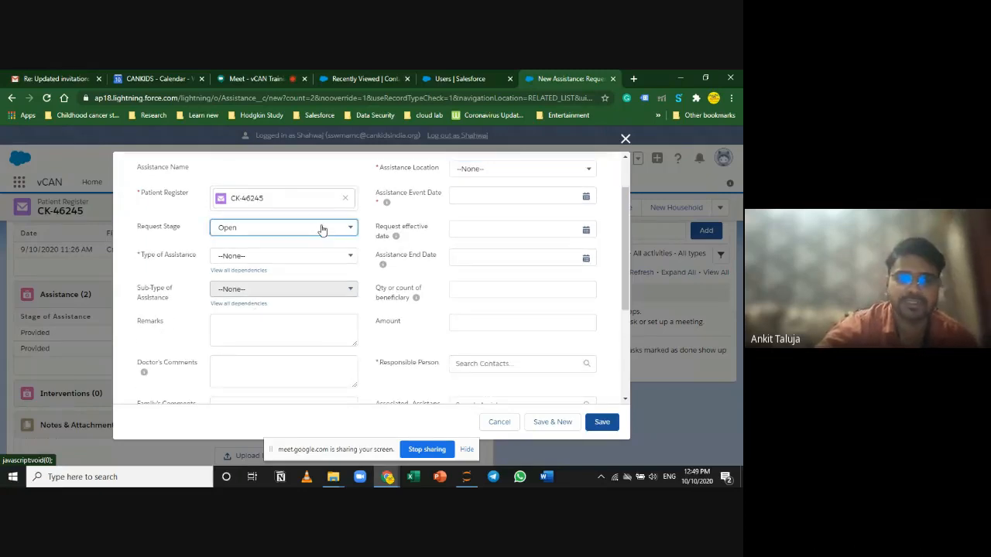
click(322, 229)
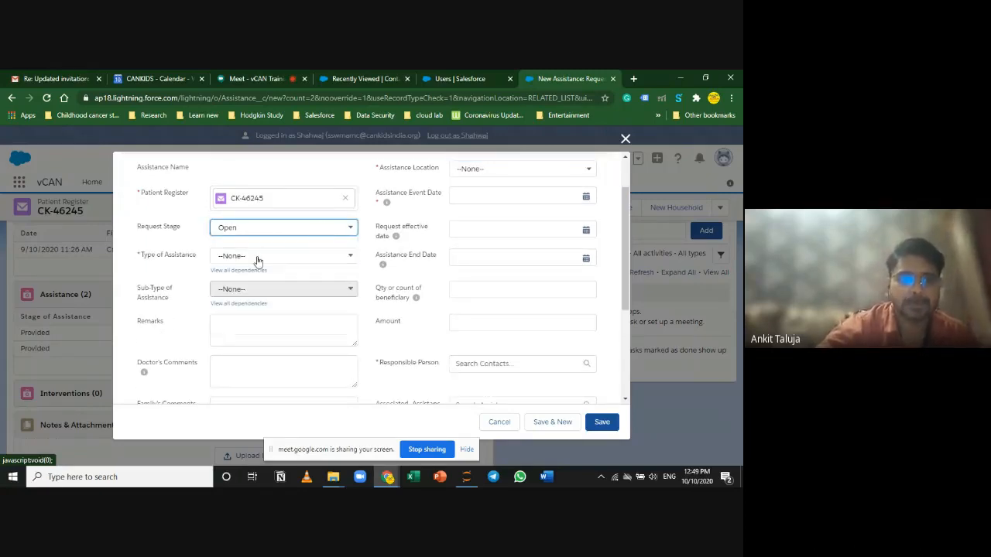
click(255, 259)
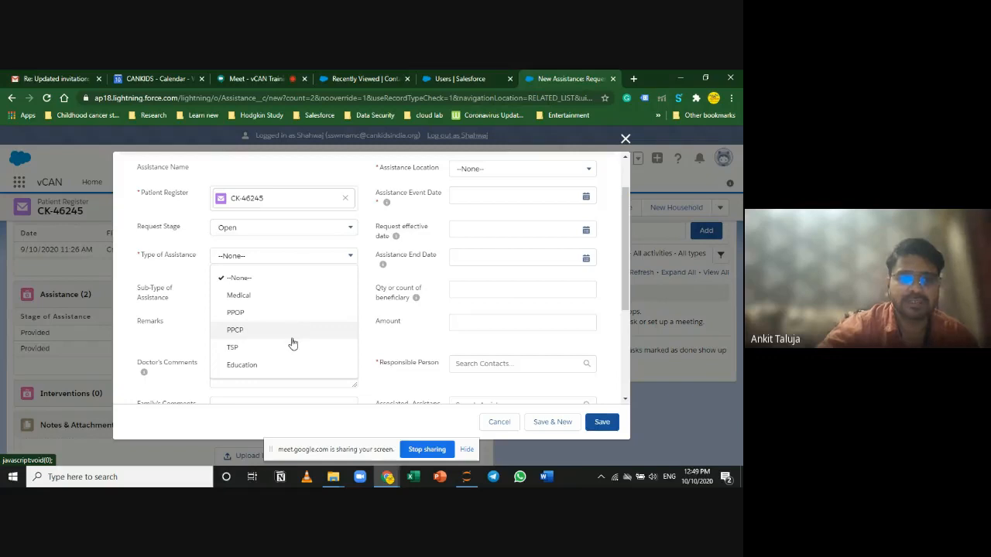
scroll(287, 364, down, 2)
scroll(288, 363, up, 1)
scroll(288, 363, up, 2)
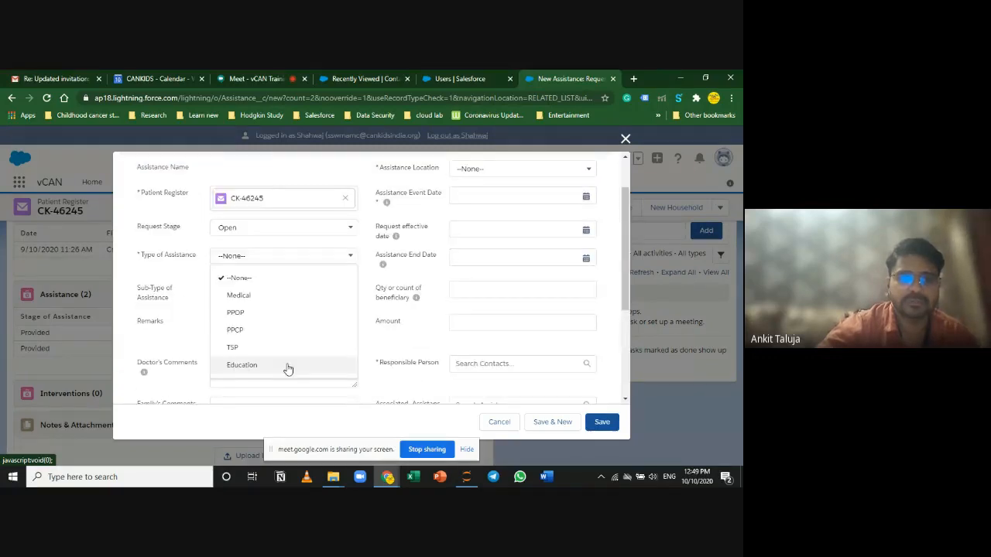
click(256, 295)
click(283, 290)
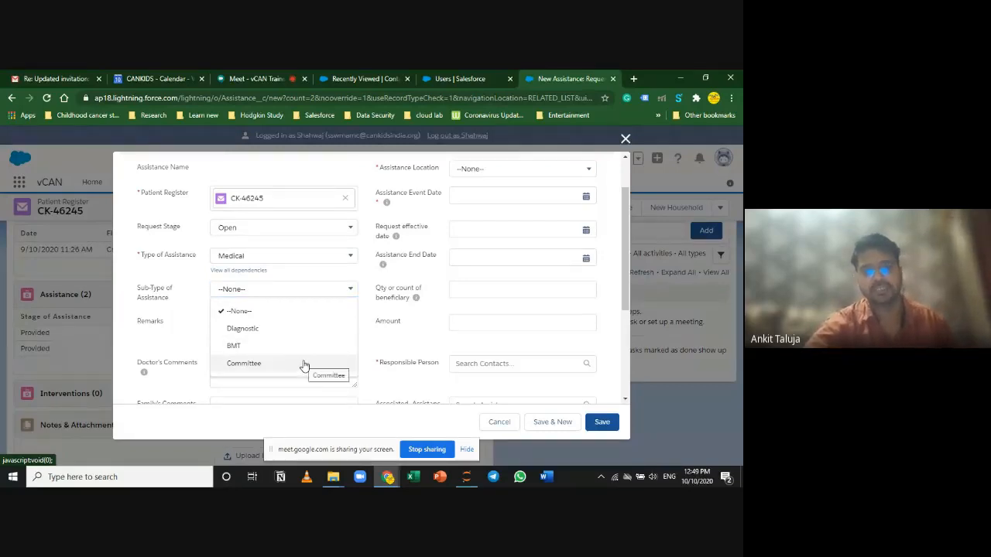
Step: Switch Type of Assistance to PPOP, then PPCP, checking each one's sub-types
click(284, 259)
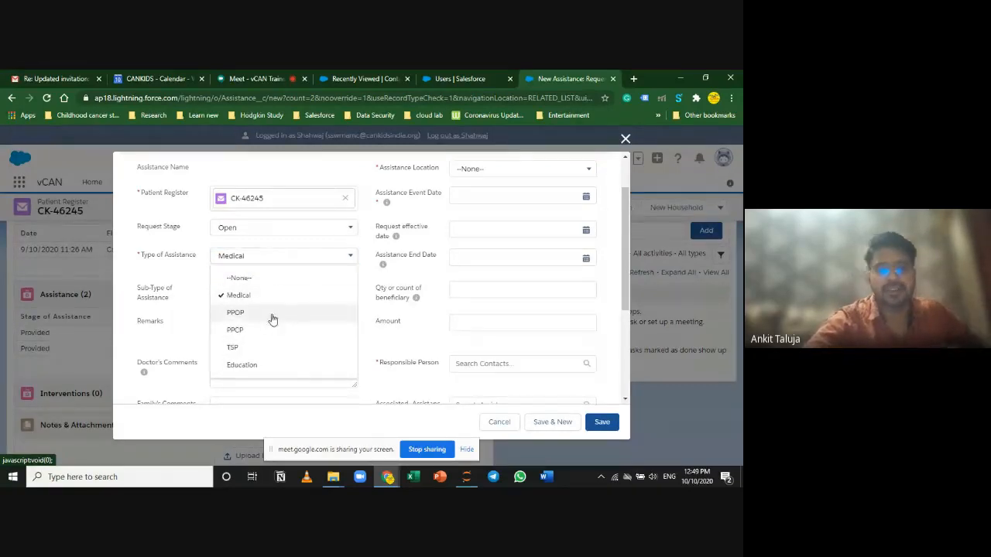
click(282, 312)
click(292, 295)
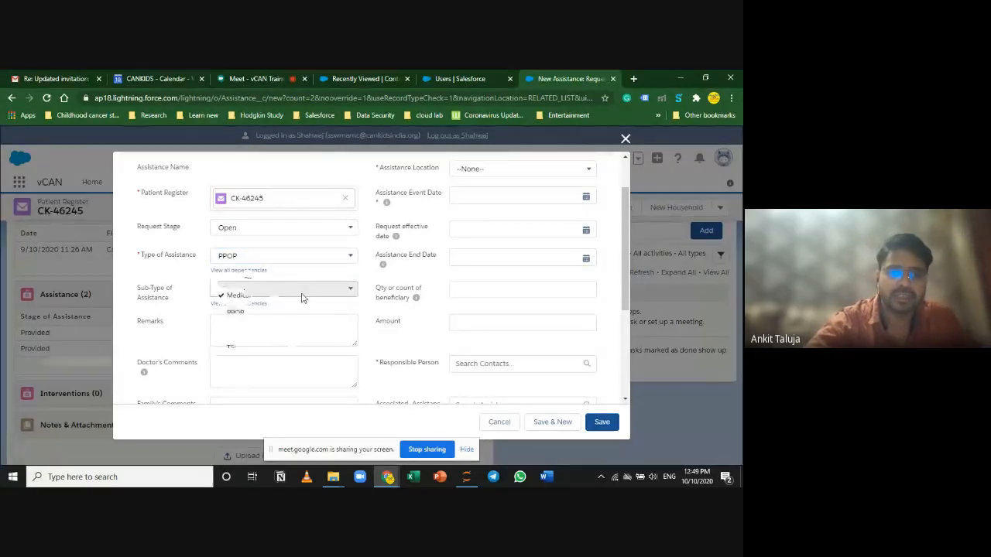
click(326, 261)
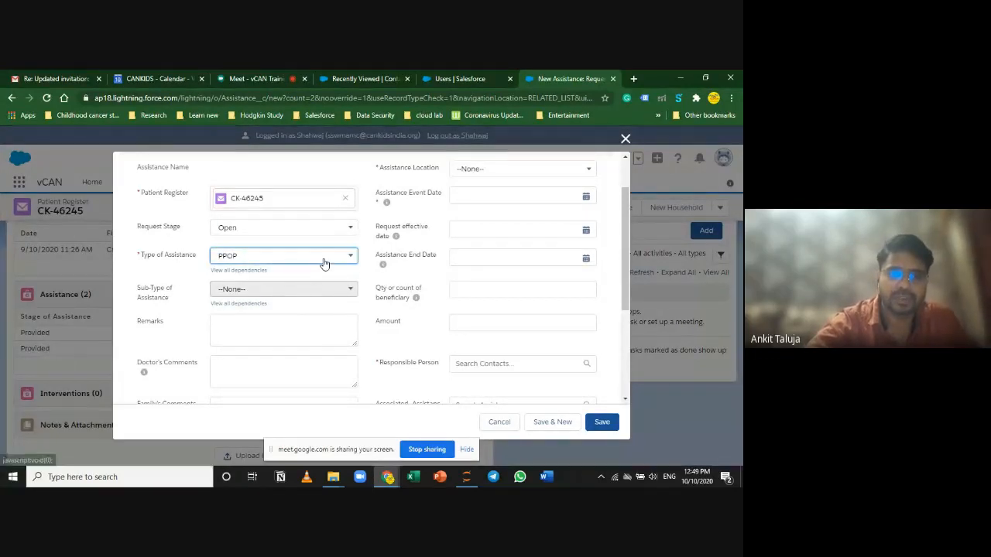
click(325, 263)
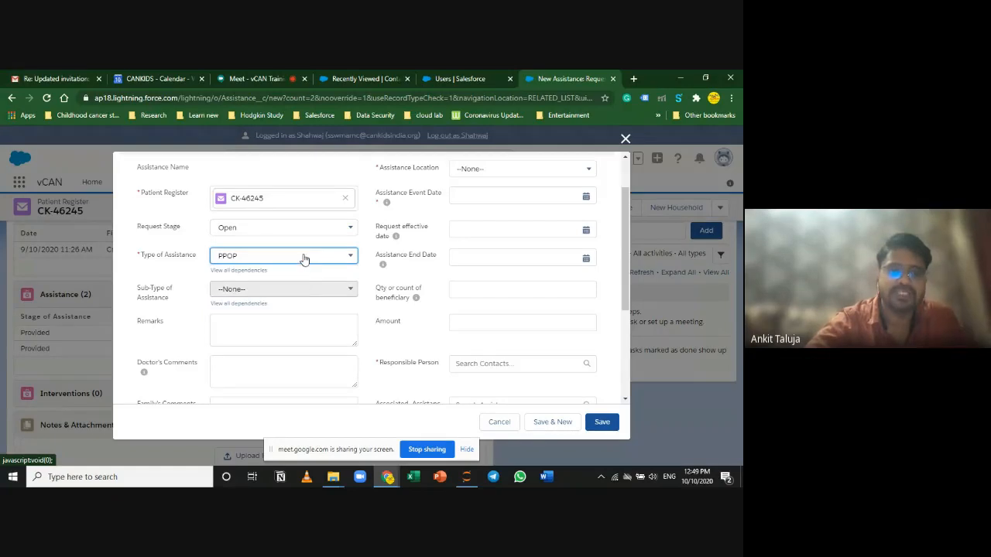
click(303, 259)
click(288, 326)
click(305, 288)
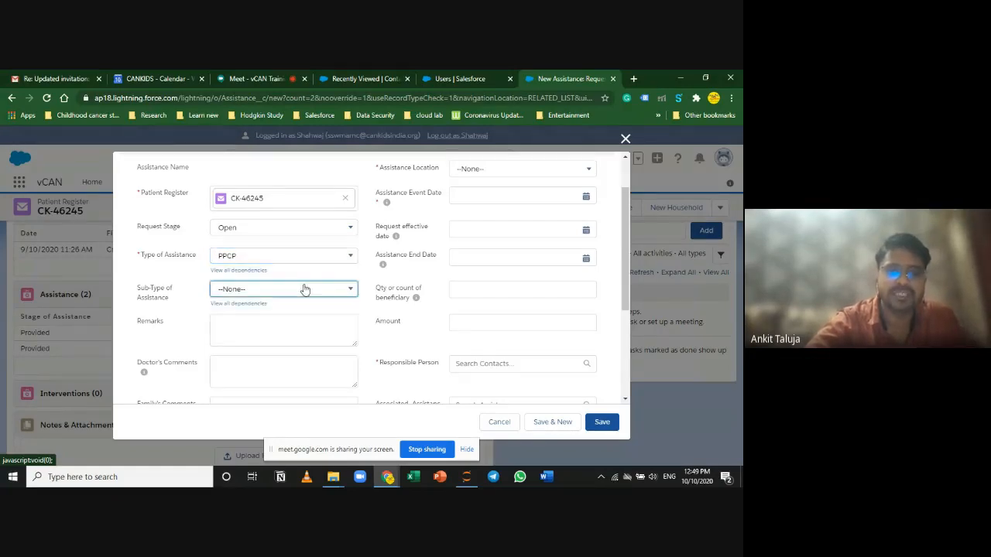
Step: Close the PPCP sub-type list and set Type of Assistance to TSP, viewing its sub-types
scroll(302, 373, down, 5)
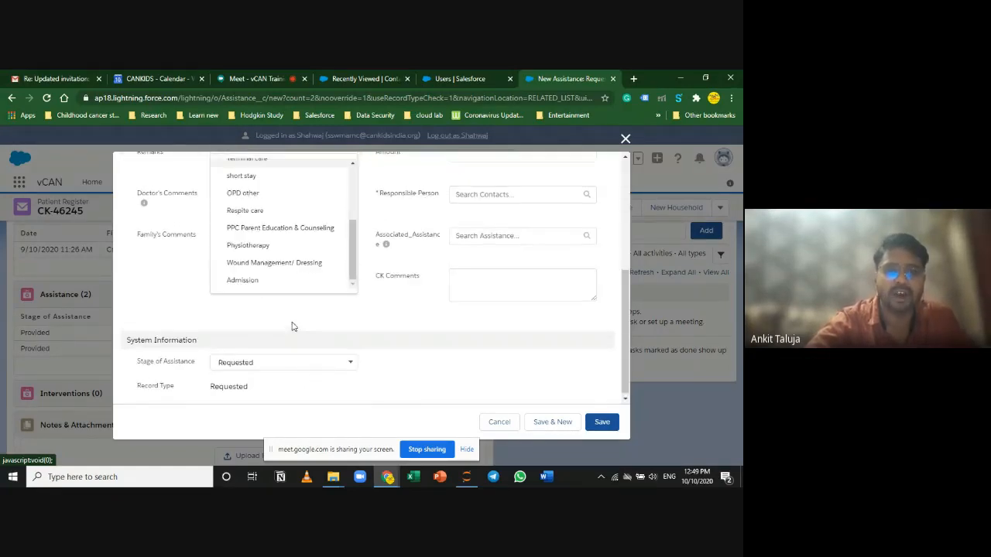
scroll(290, 326, up, 3)
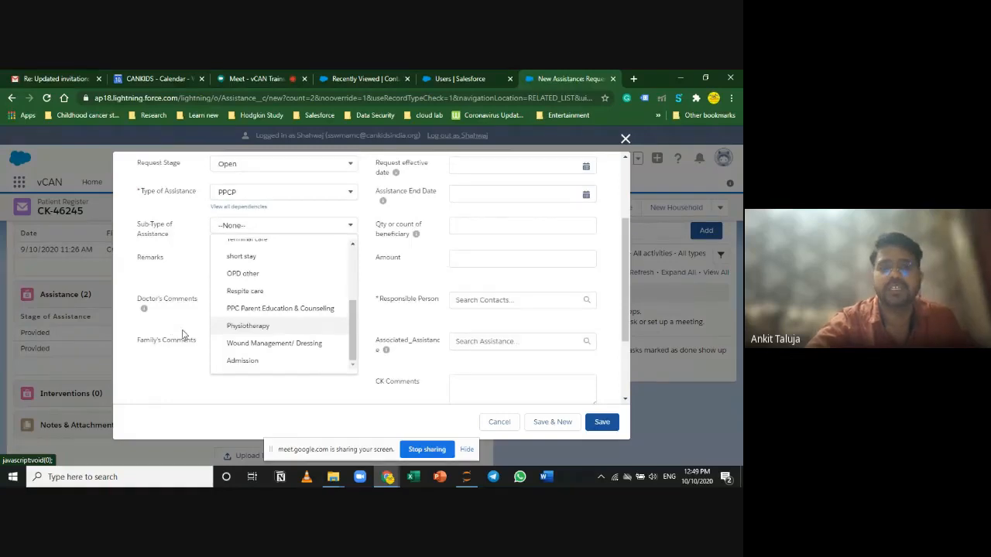
scroll(224, 312, up, 2)
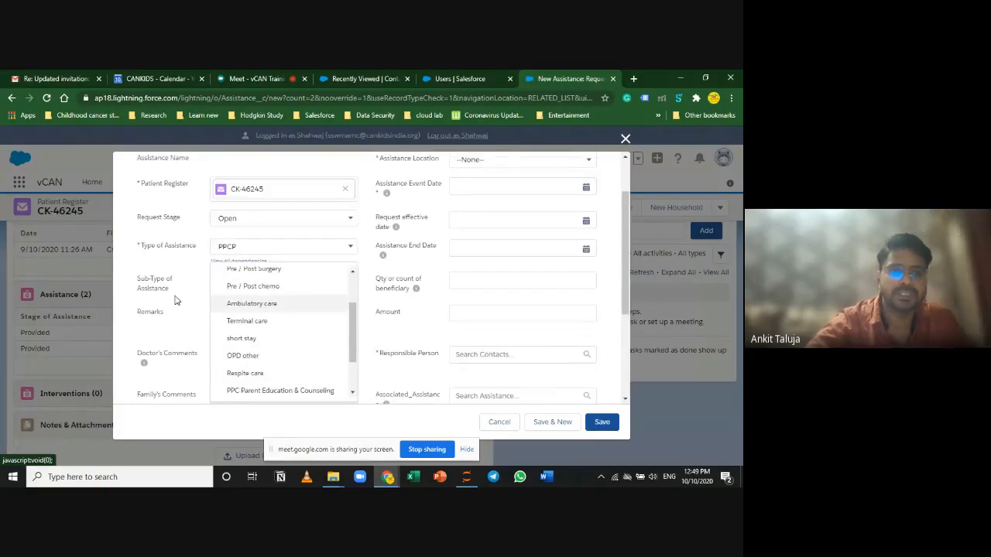
scroll(193, 305, down, 3)
click(192, 303)
scroll(194, 307, up, 5)
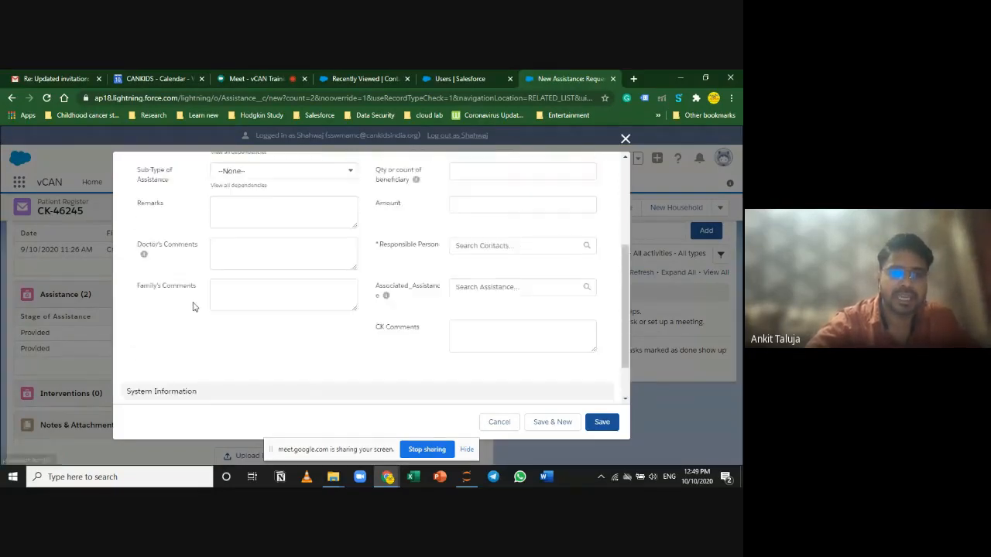
click(287, 312)
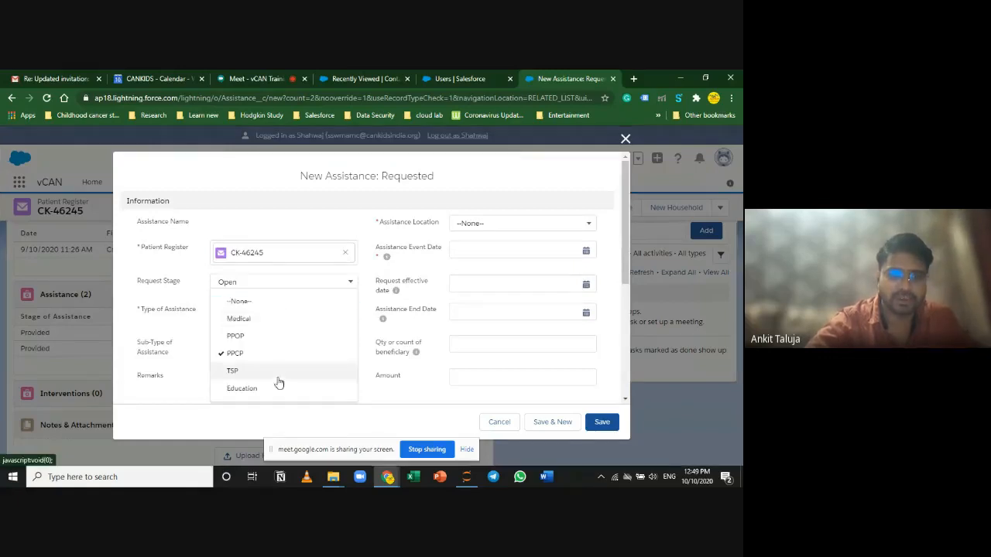
click(276, 370)
click(279, 345)
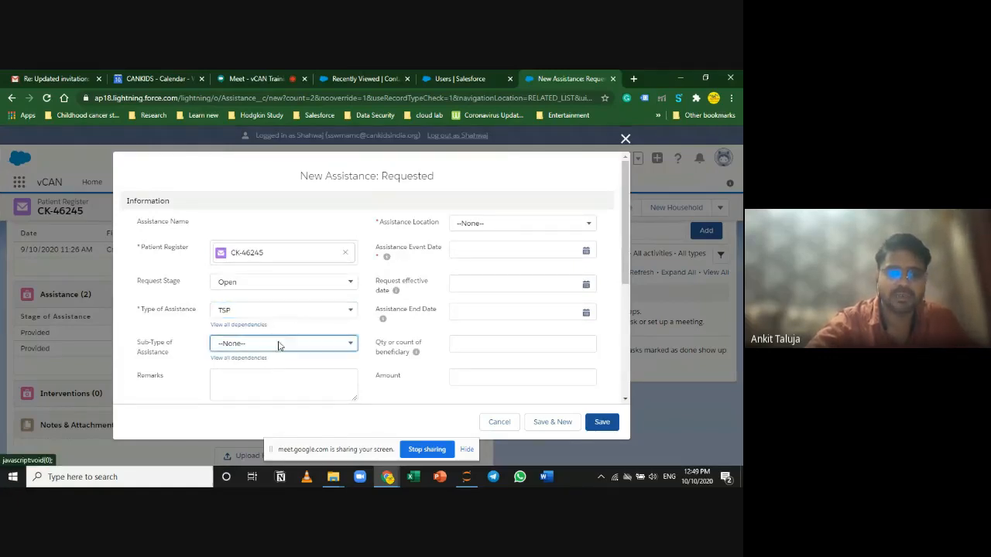
Step: Try Education as the assistance type with sub-type Formal Education - Scholarship
scroll(214, 348, down, 3)
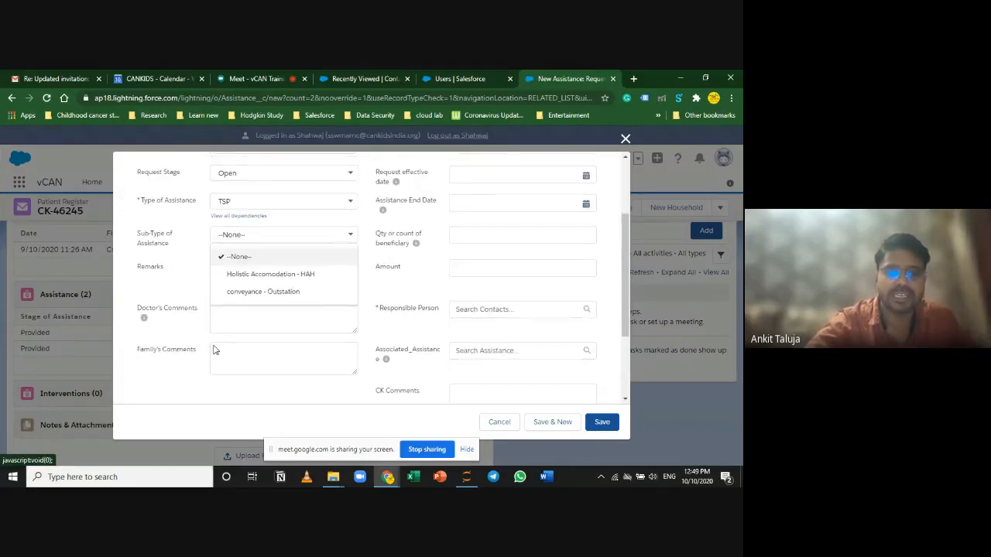
click(334, 262)
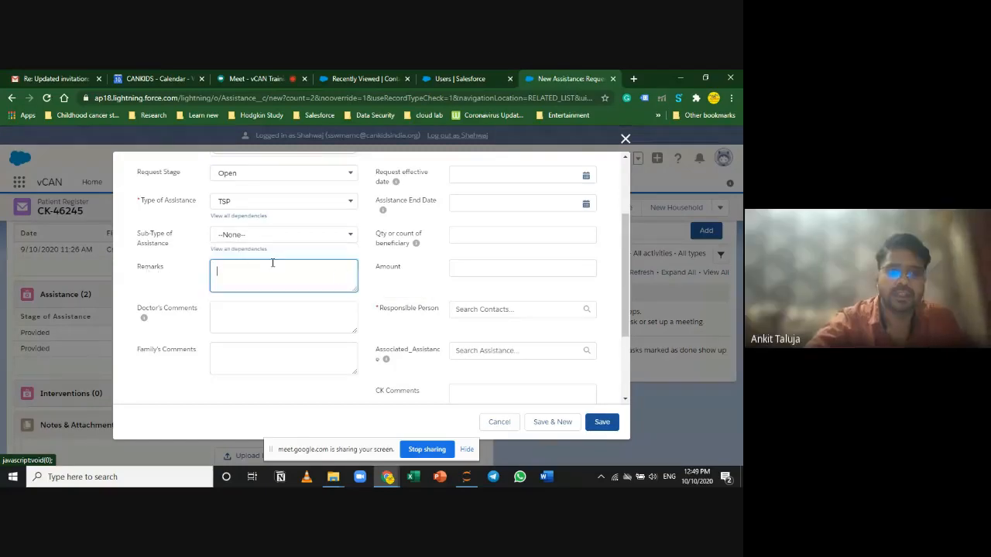
click(255, 232)
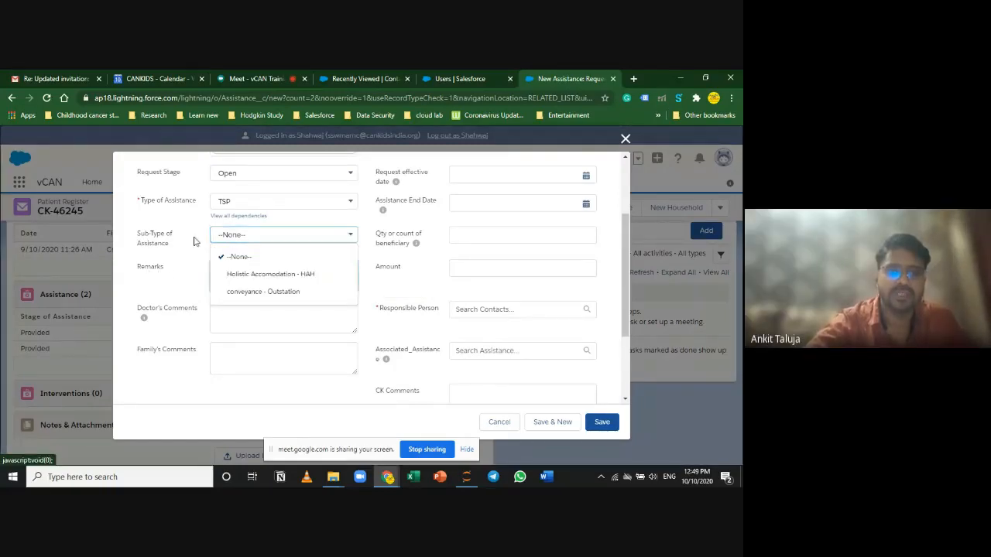
click(234, 204)
click(250, 312)
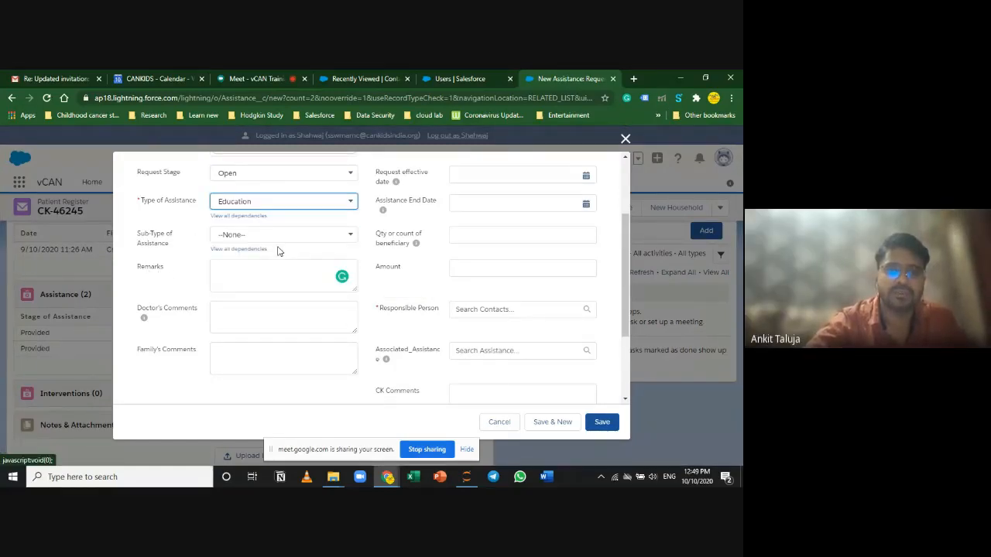
click(281, 235)
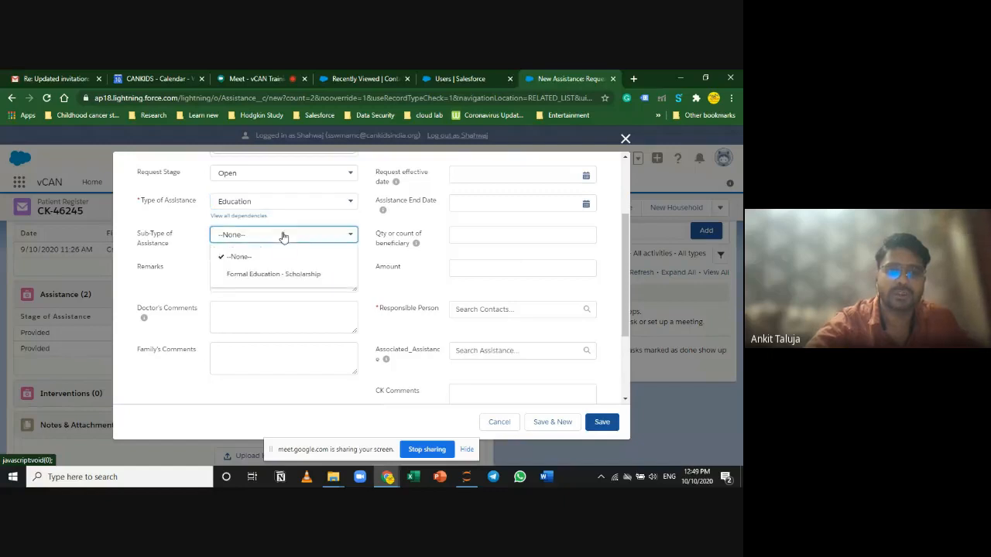
click(304, 276)
Step: Switch the assistance type back to Medical and set the sub-type to BMT
scroll(154, 294, up, 1)
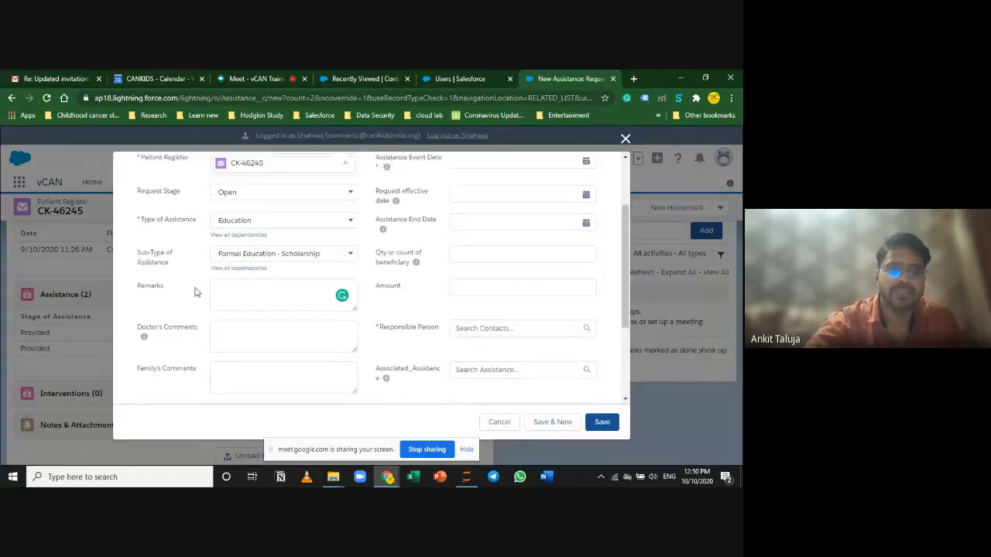
click(306, 256)
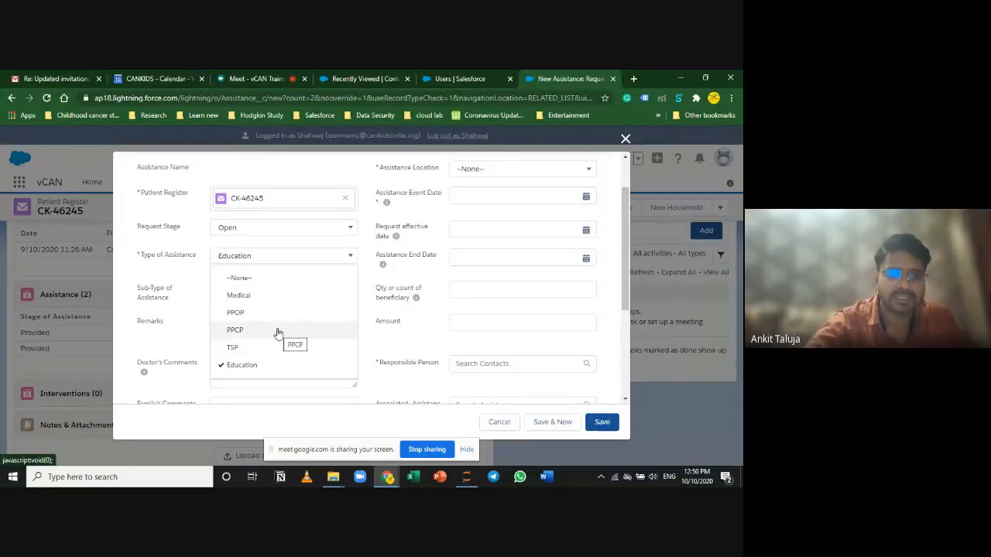
click(270, 296)
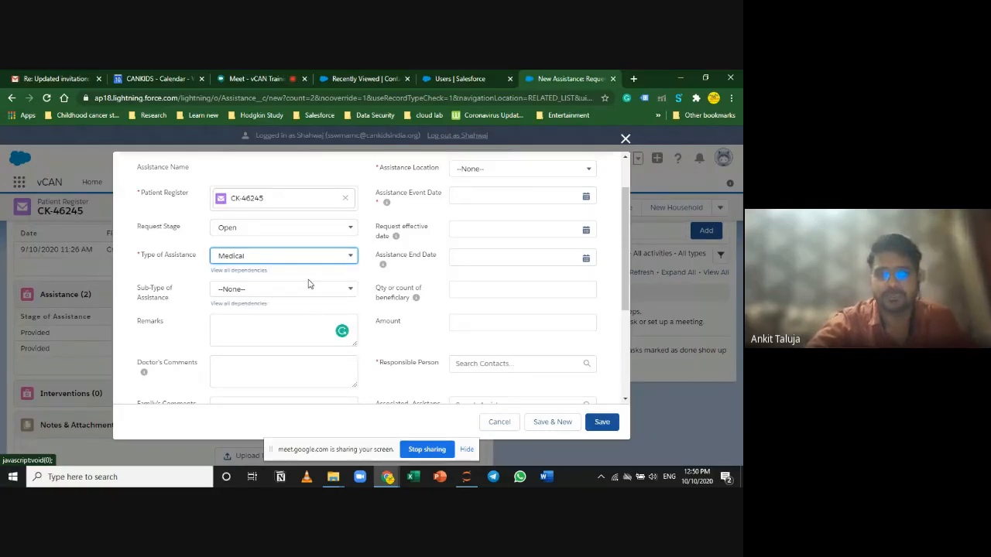
click(307, 289)
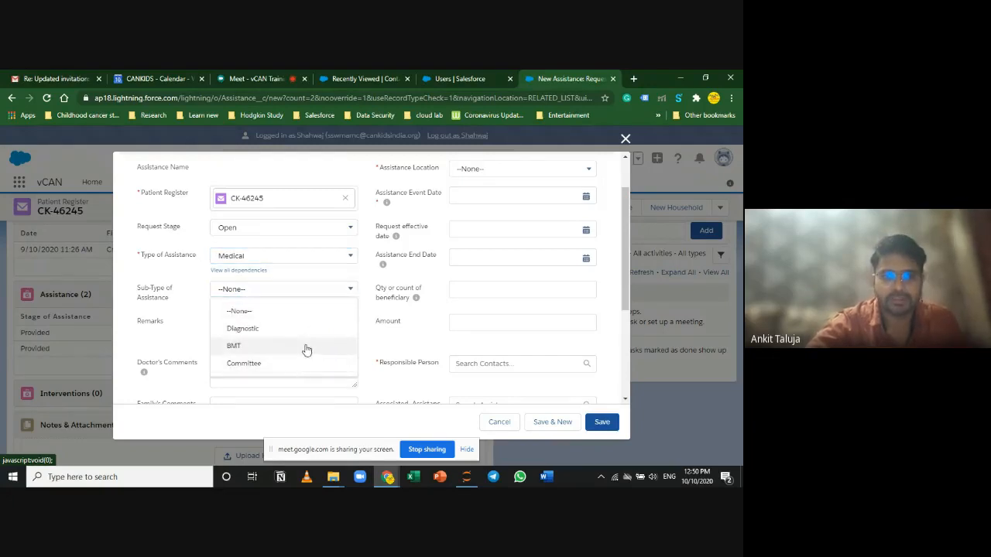
click(161, 339)
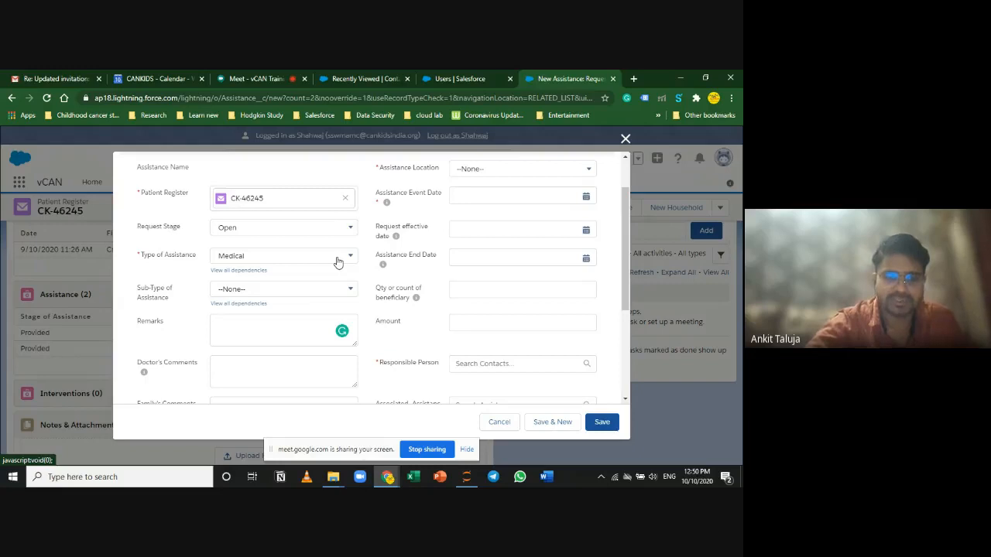
click(337, 262)
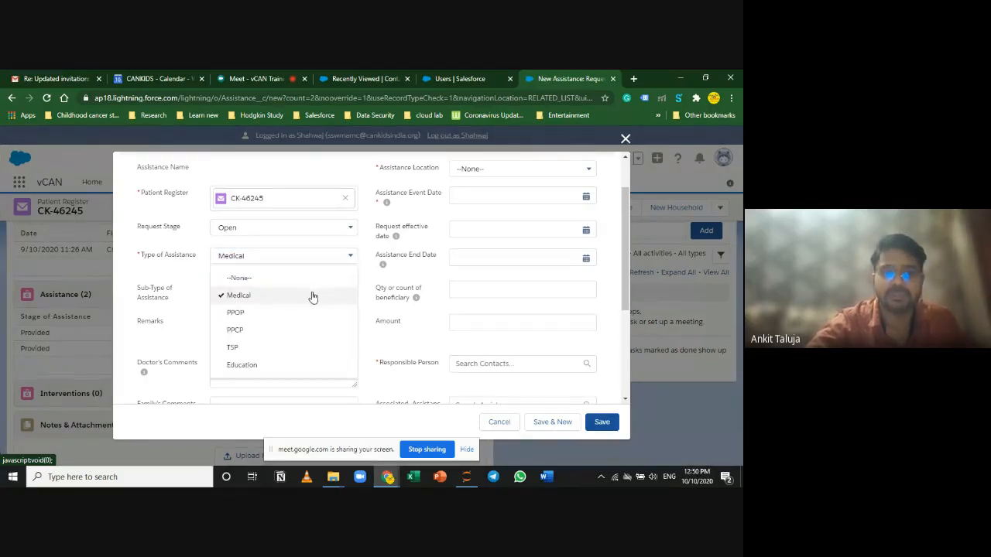
click(310, 295)
click(317, 289)
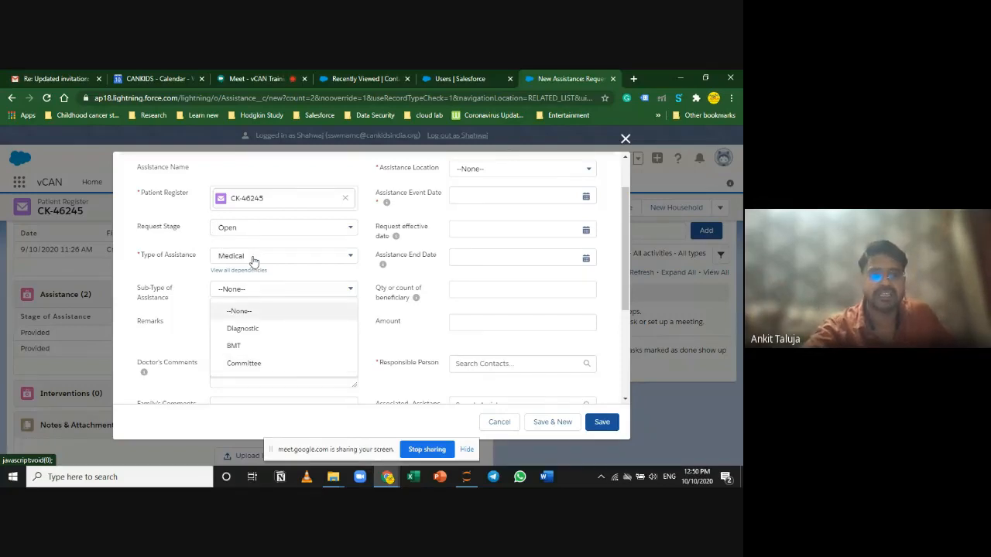
click(295, 355)
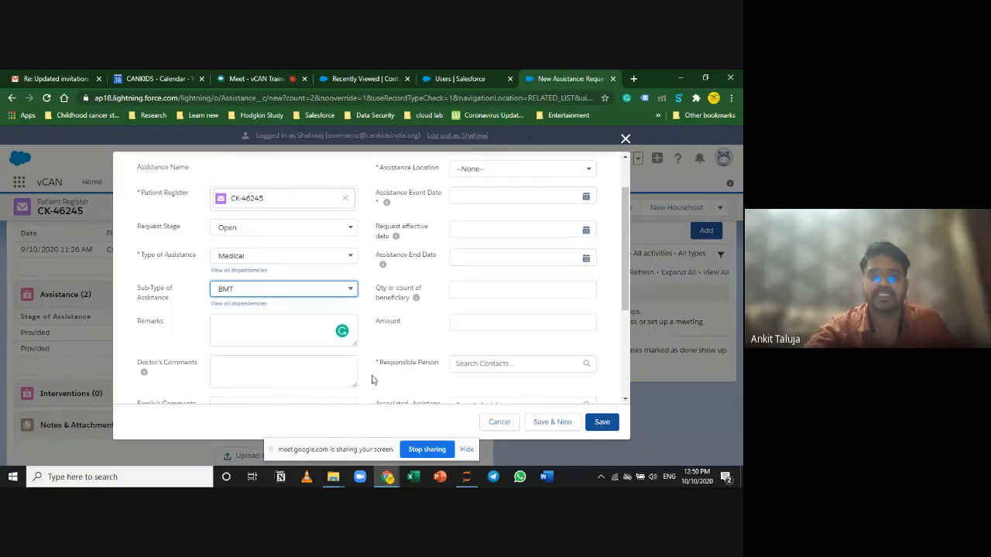
Step: Change the assistance type to TSP with sub-type conveyance - Outstation
scroll(379, 381, down, 1)
scroll(464, 340, up, 2)
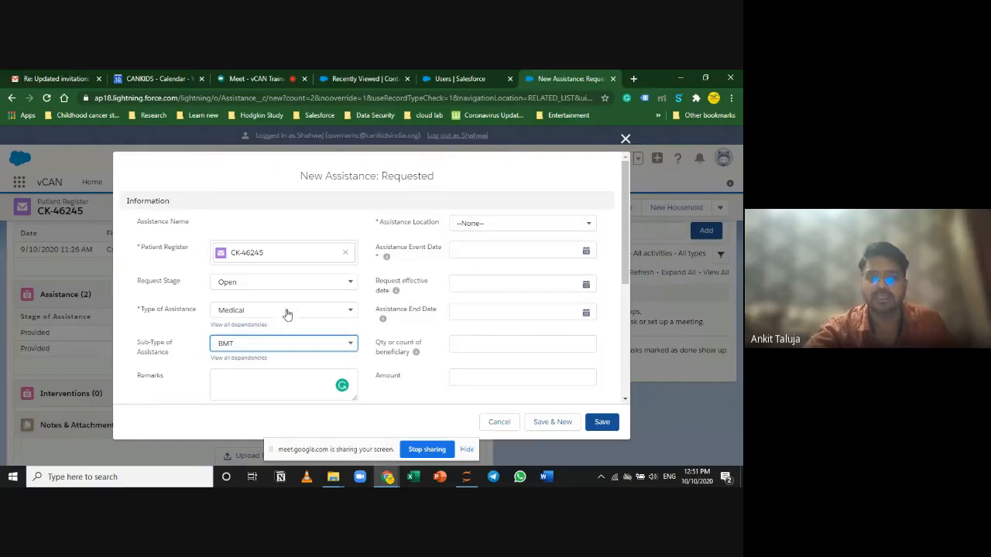
click(327, 313)
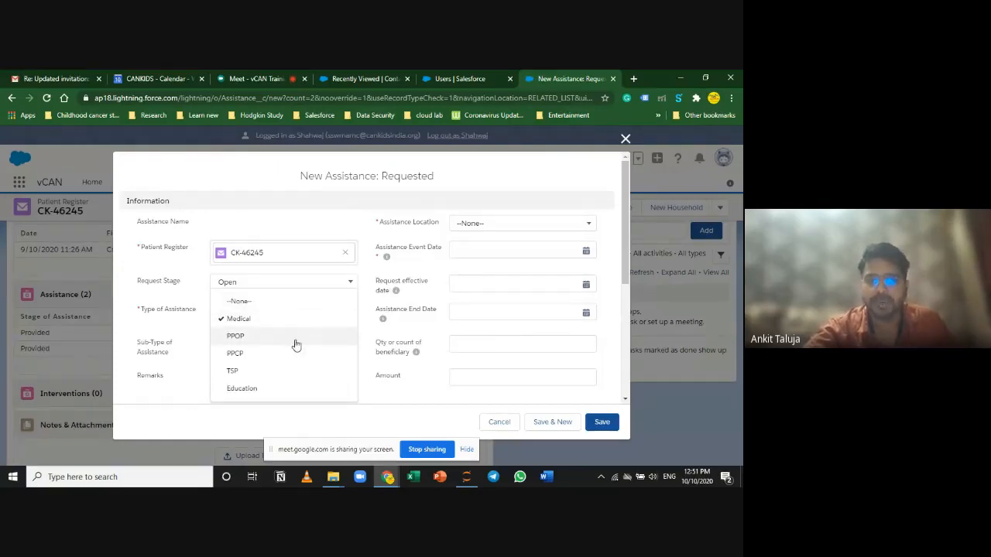
click(298, 345)
click(320, 311)
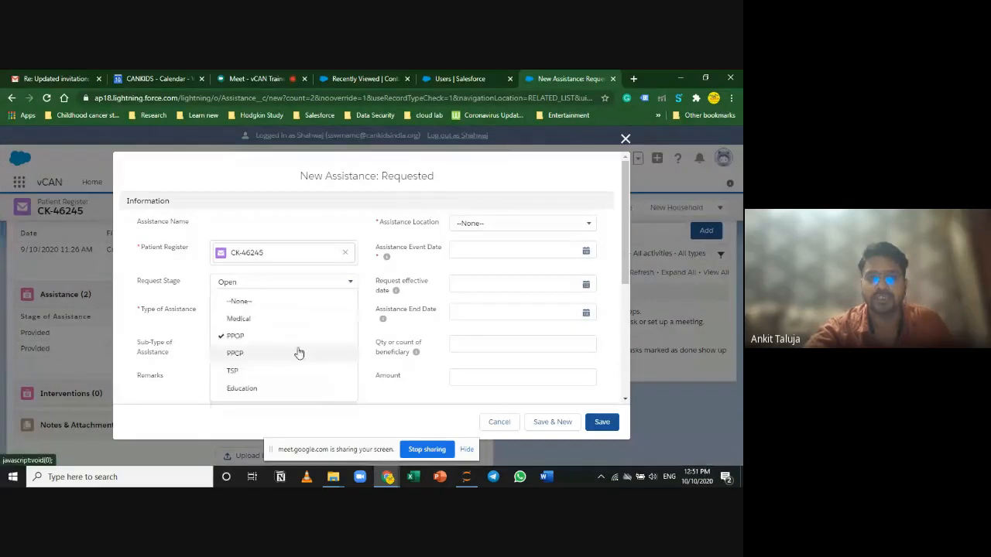
click(314, 373)
click(313, 344)
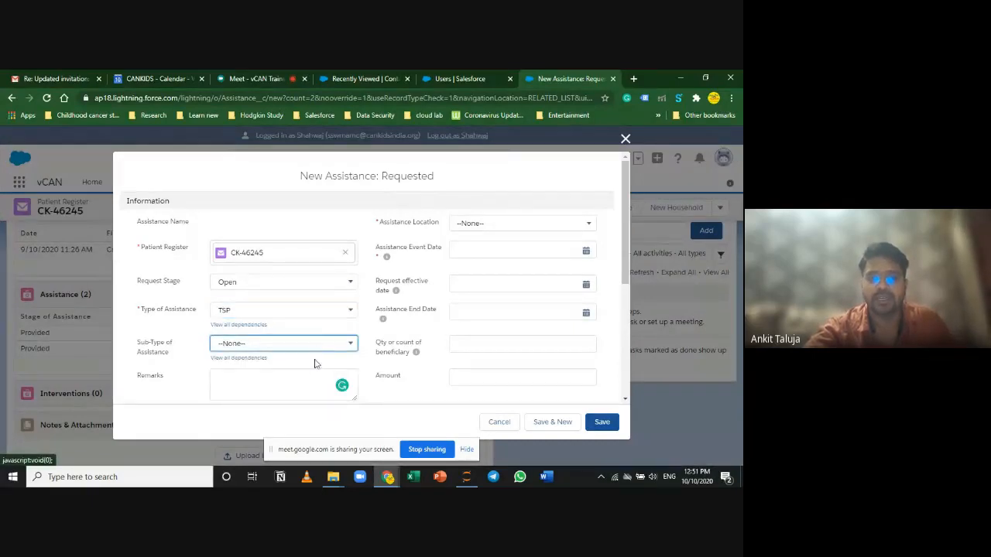
click(316, 343)
click(305, 389)
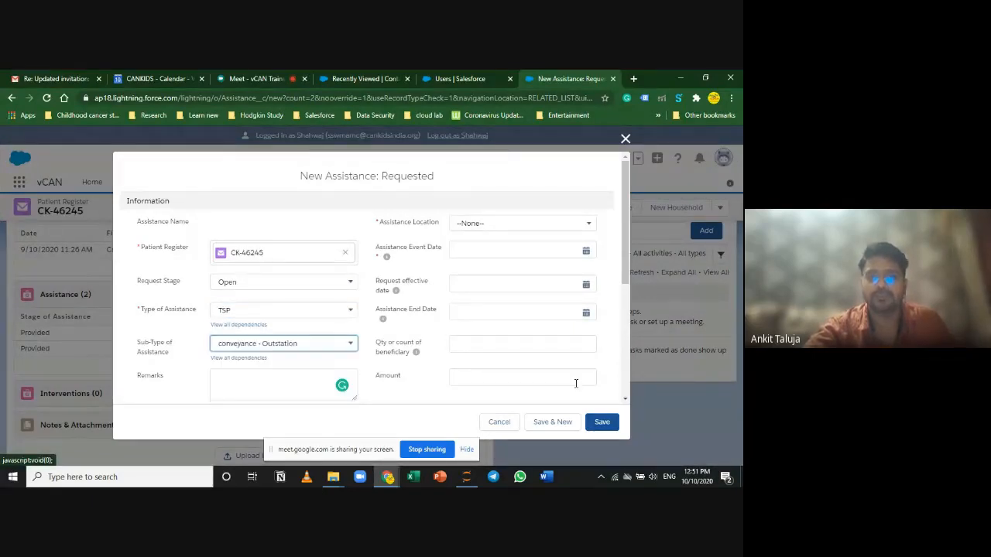
Step: Search the contacts and assign the matching contact as Responsible Person
scroll(538, 373, down, 3)
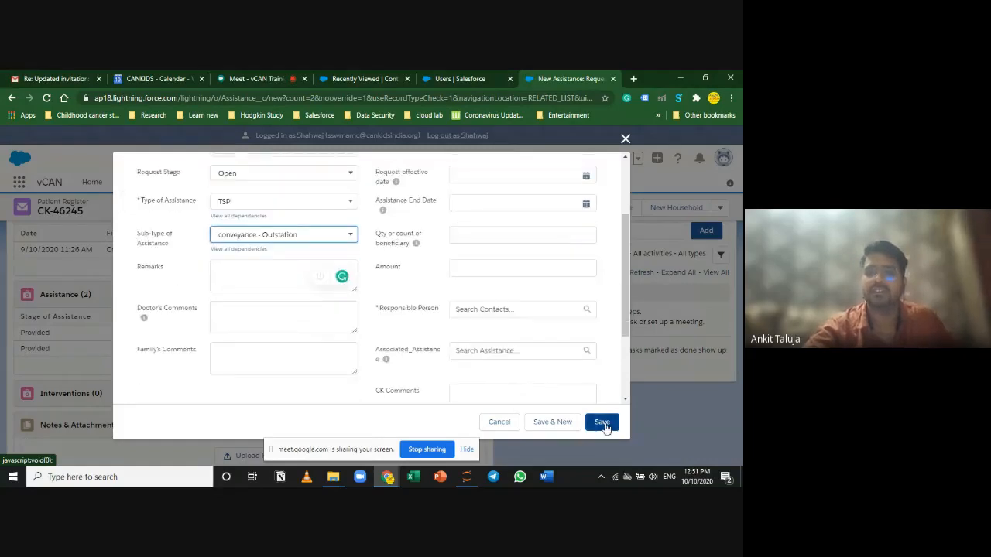
scroll(465, 286, down, 1)
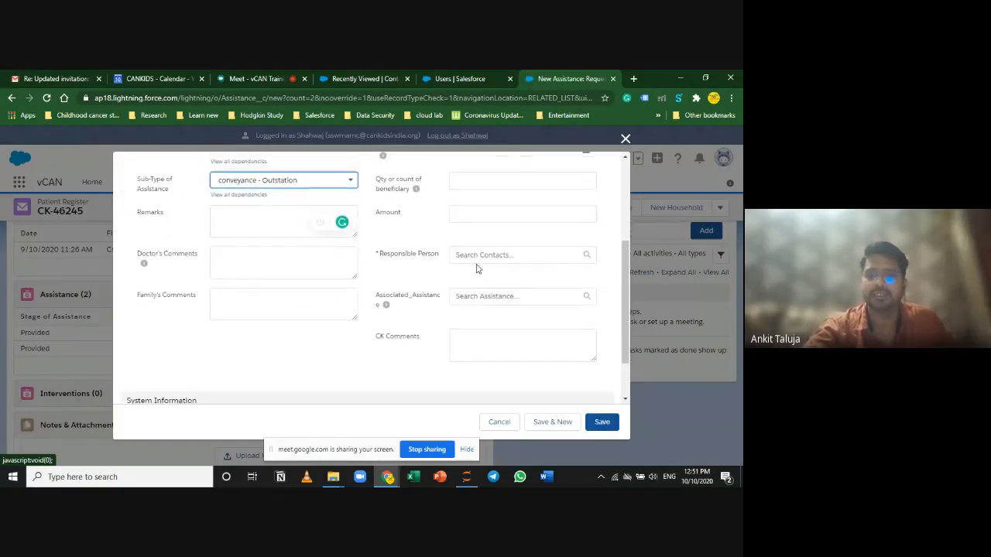
click(471, 254)
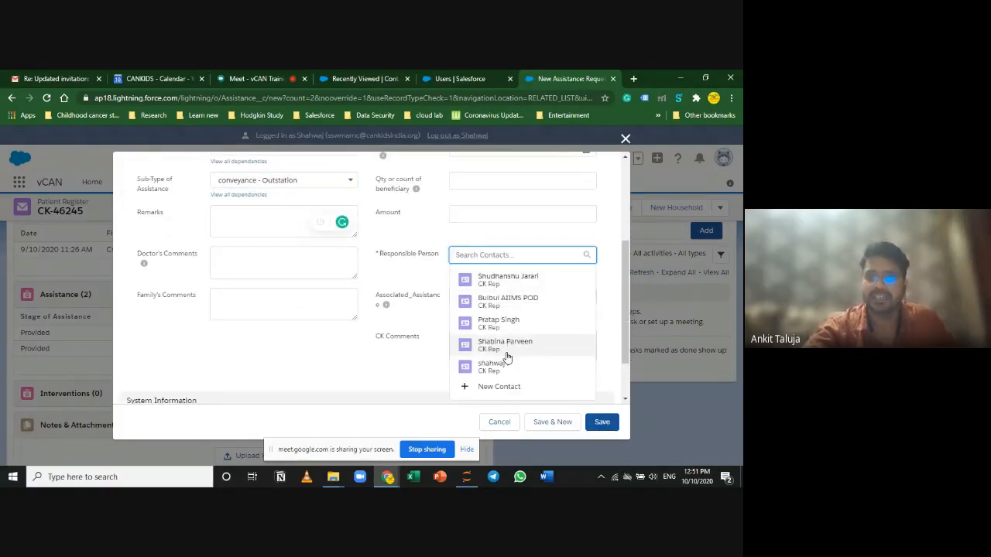
text(an)
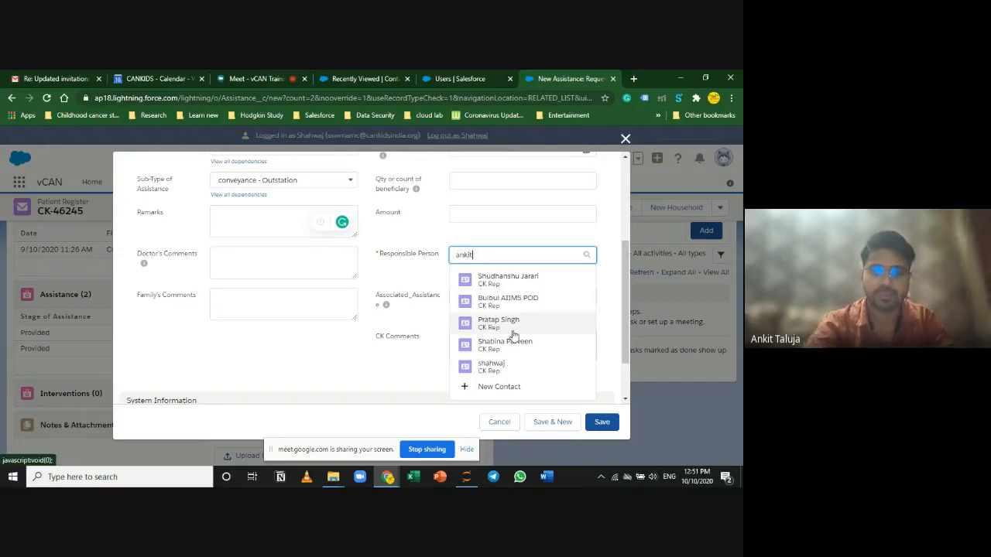
text(kit)
click(475, 294)
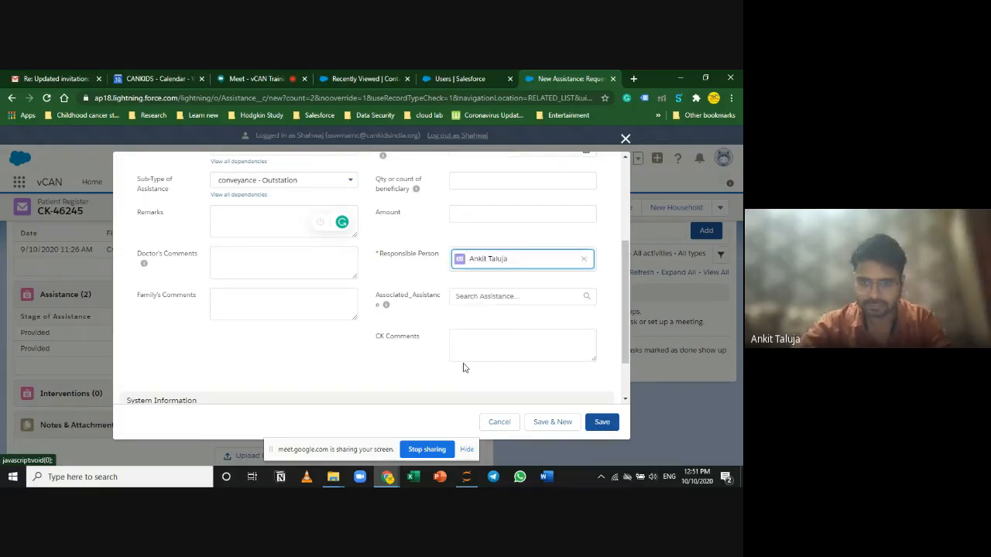
scroll(463, 367, up, 2)
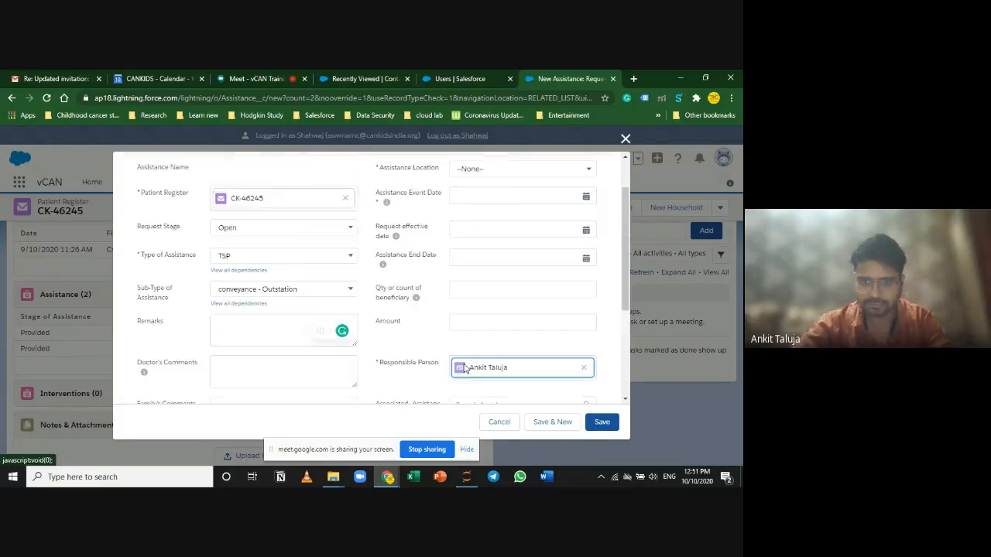
click(516, 168)
Step: Set Assistance Location to CHSU and the Event Date to today, 10/10/2020
click(521, 249)
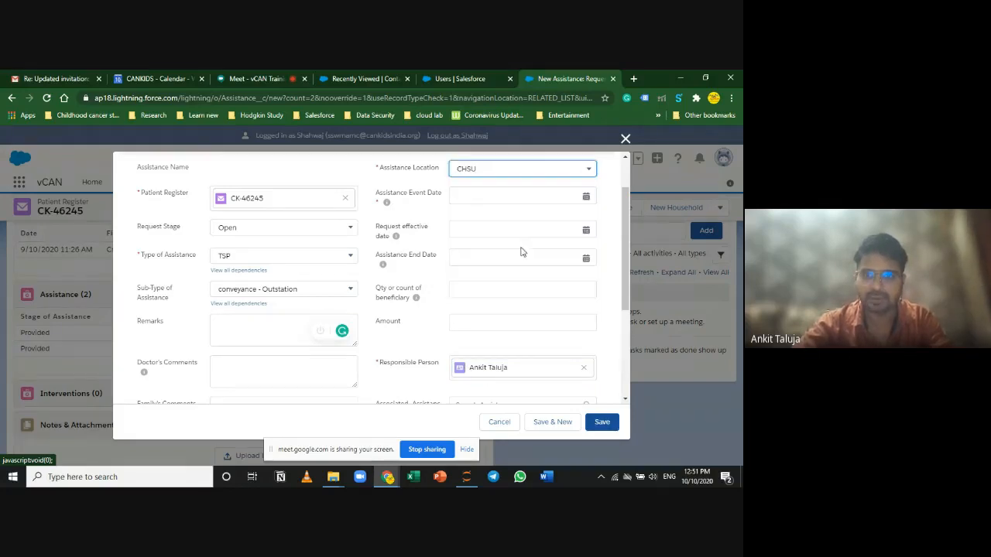
click(571, 195)
click(524, 381)
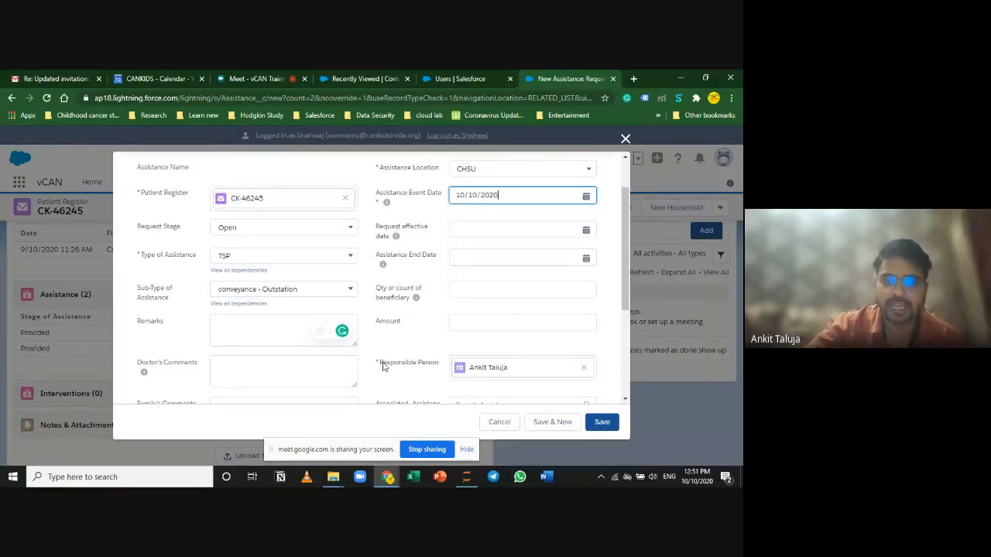
scroll(384, 369, down, 1)
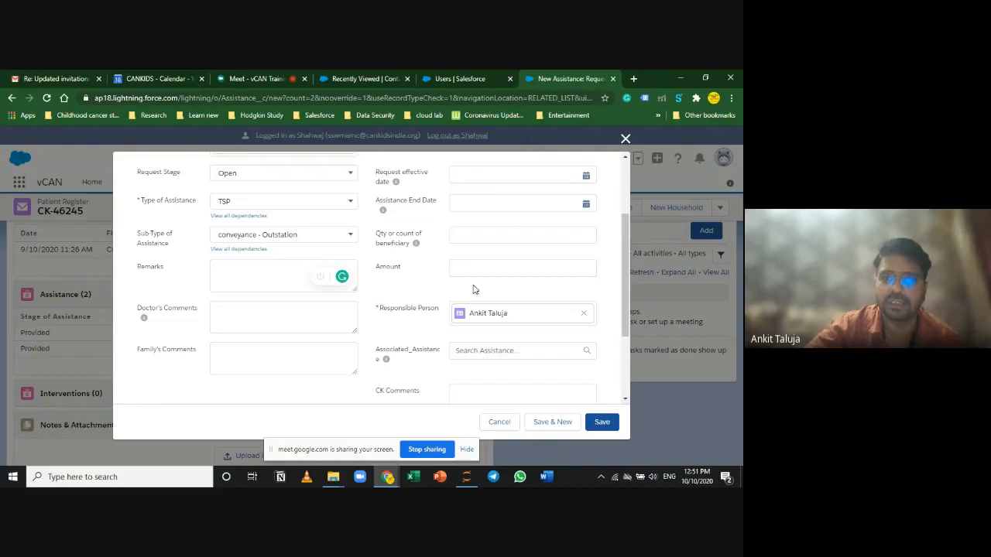
scroll(476, 286, up, 3)
scroll(474, 221, down, 1)
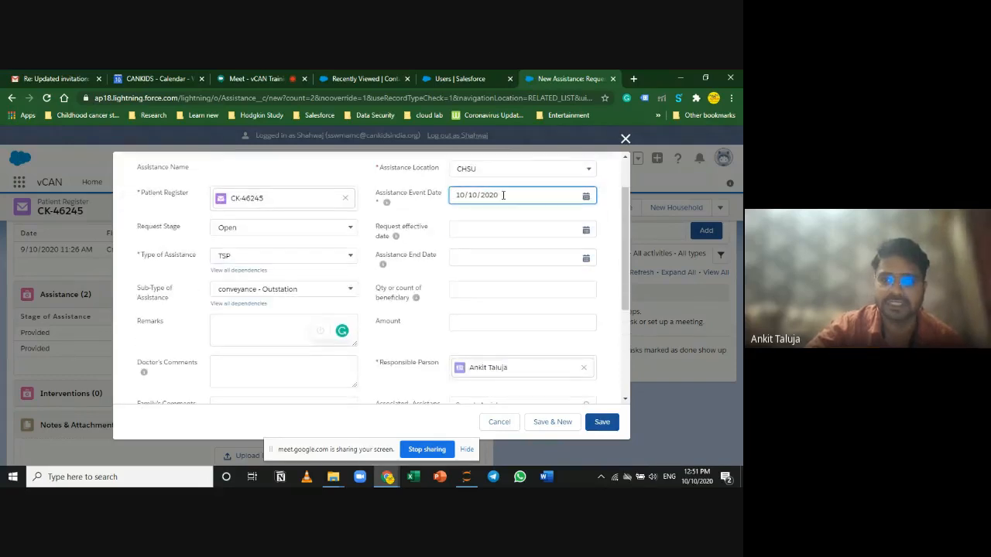
click(405, 339)
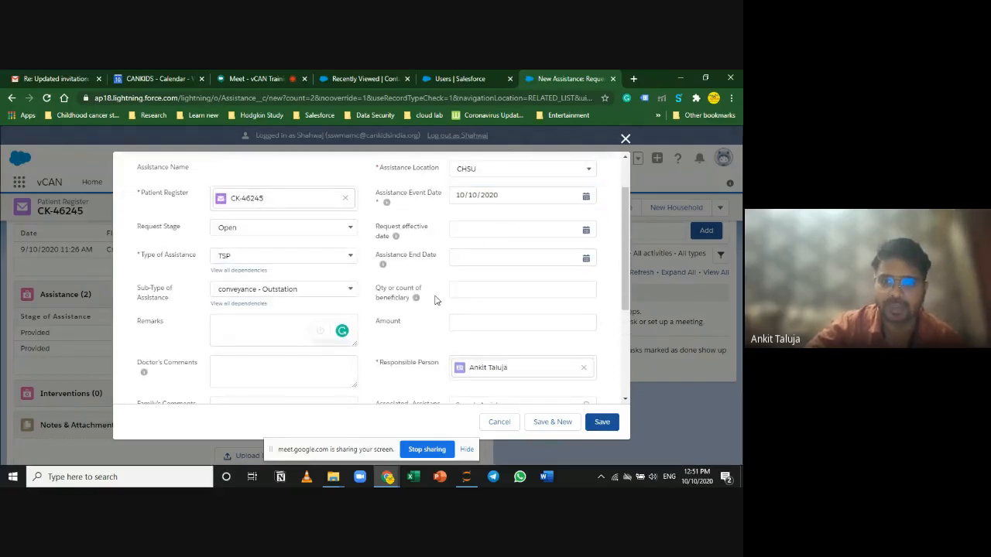
Step: Set the Request effective date to 1 November 2020
click(476, 231)
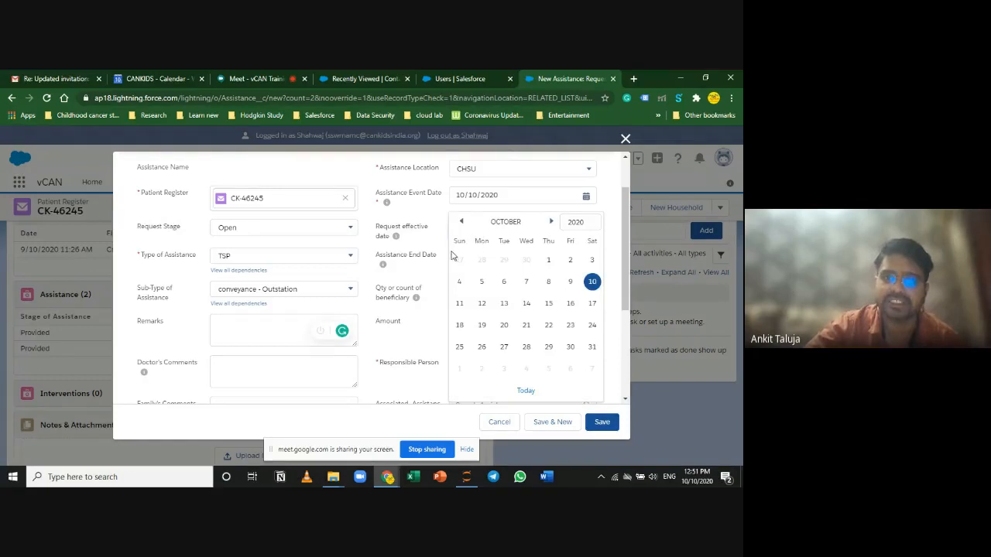
click(550, 222)
click(459, 260)
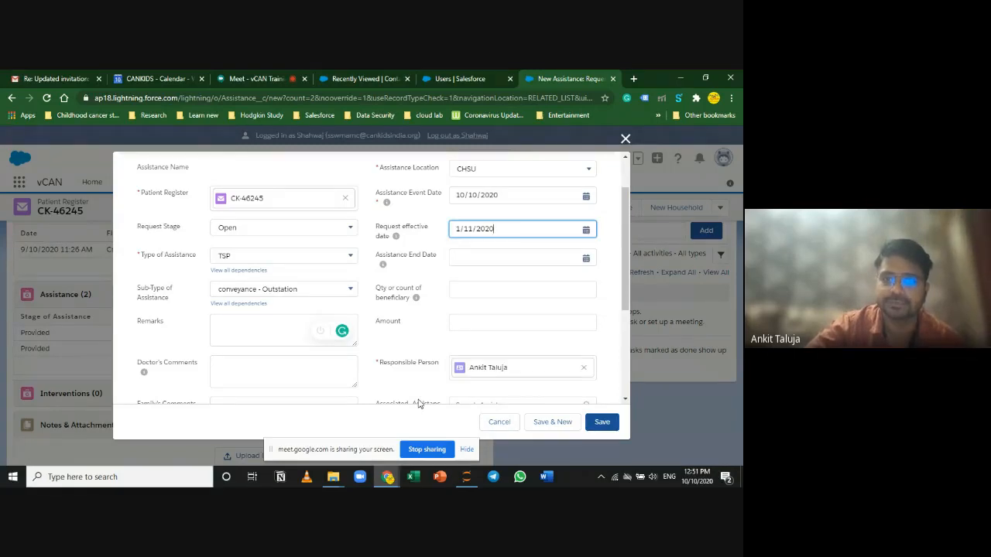
scroll(372, 391, down, 1)
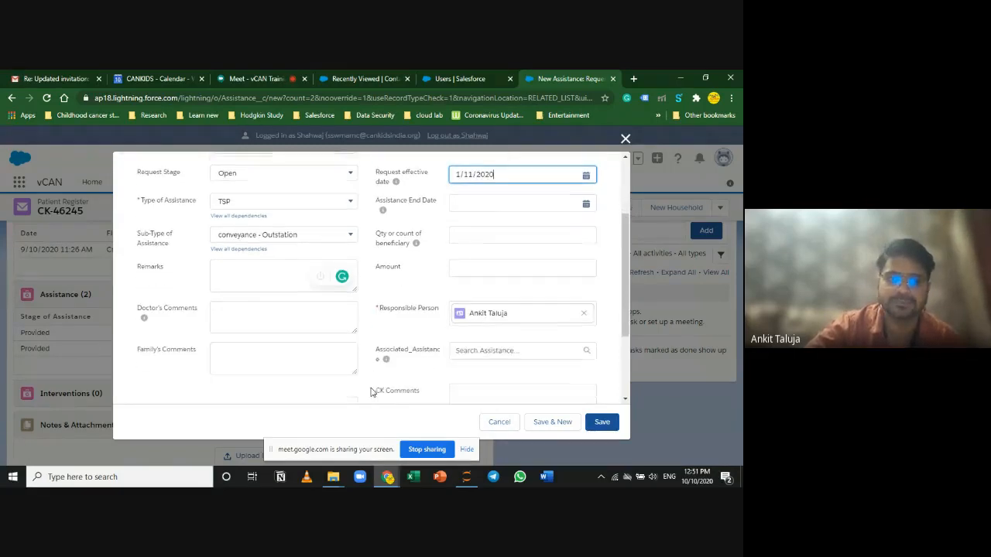
click(309, 283)
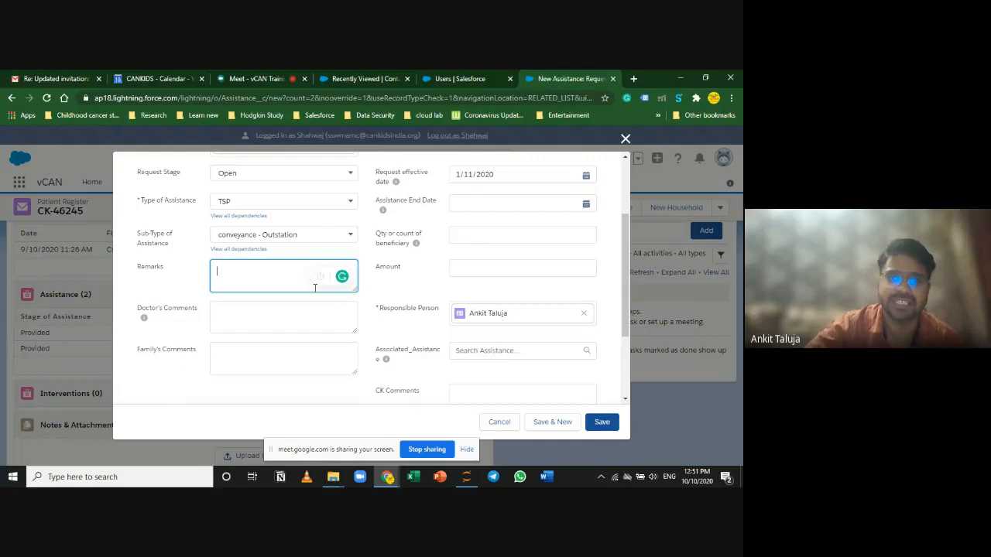
scroll(371, 387, up, 1)
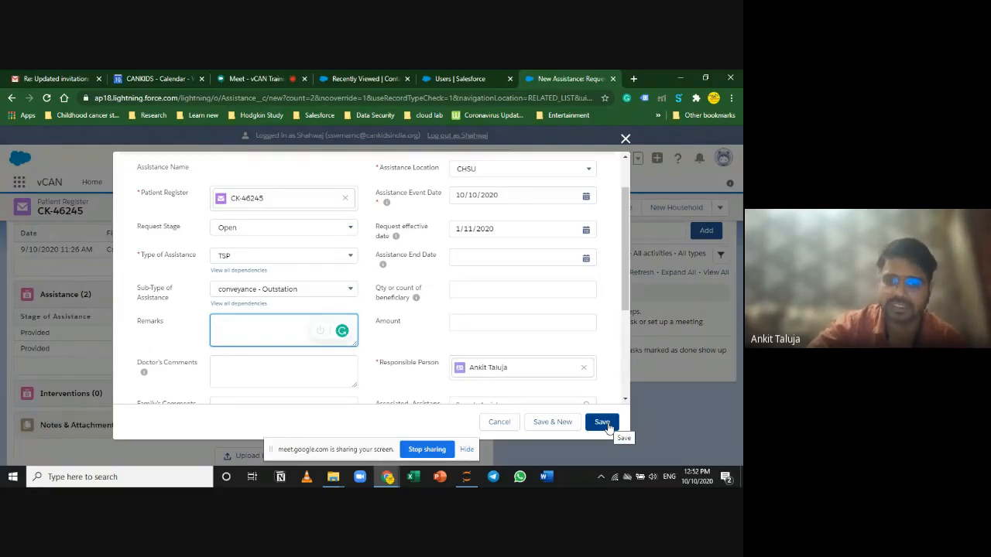
click(498, 228)
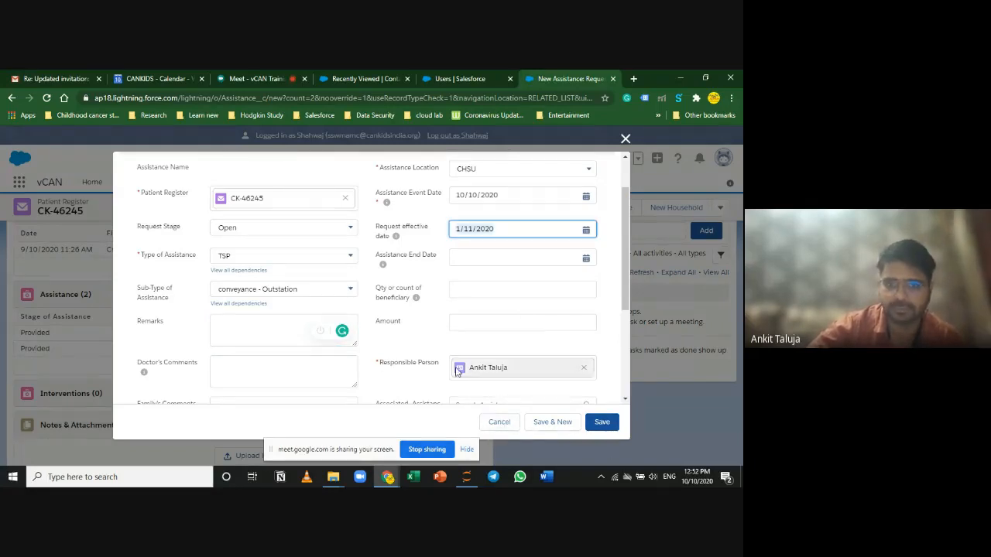
Step: Change the sub-type to Holistic Accomodation - HAH and enter 3 as the beneficiary count
click(330, 256)
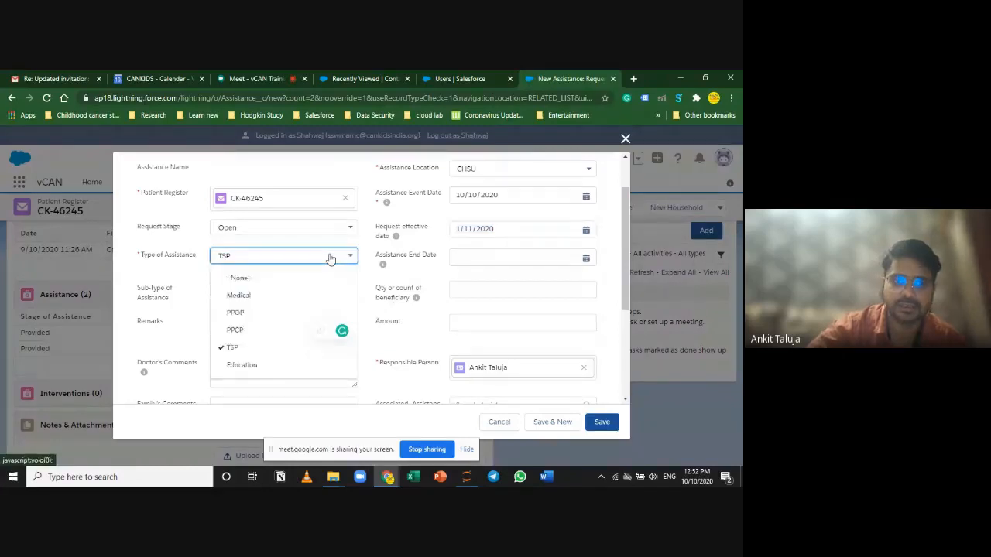
click(331, 258)
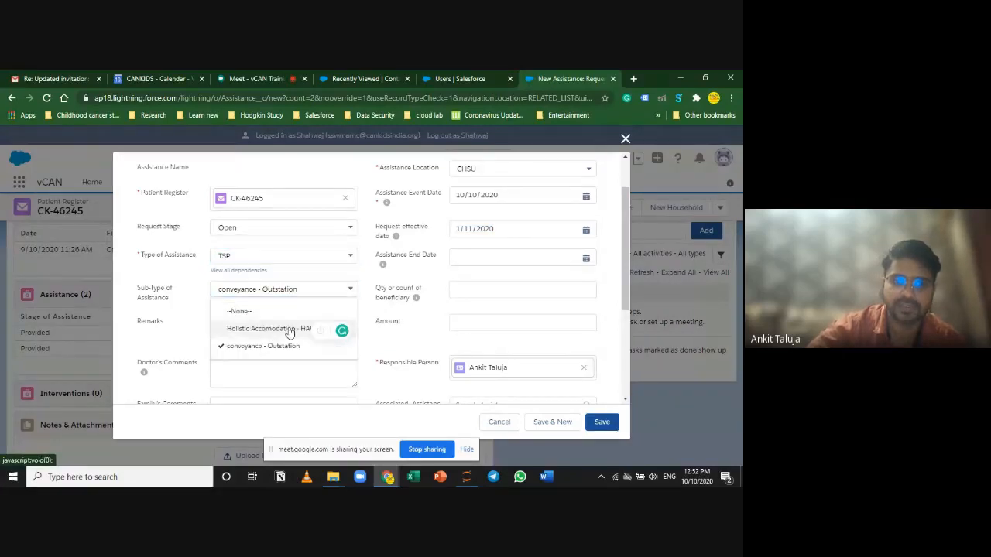
click(288, 328)
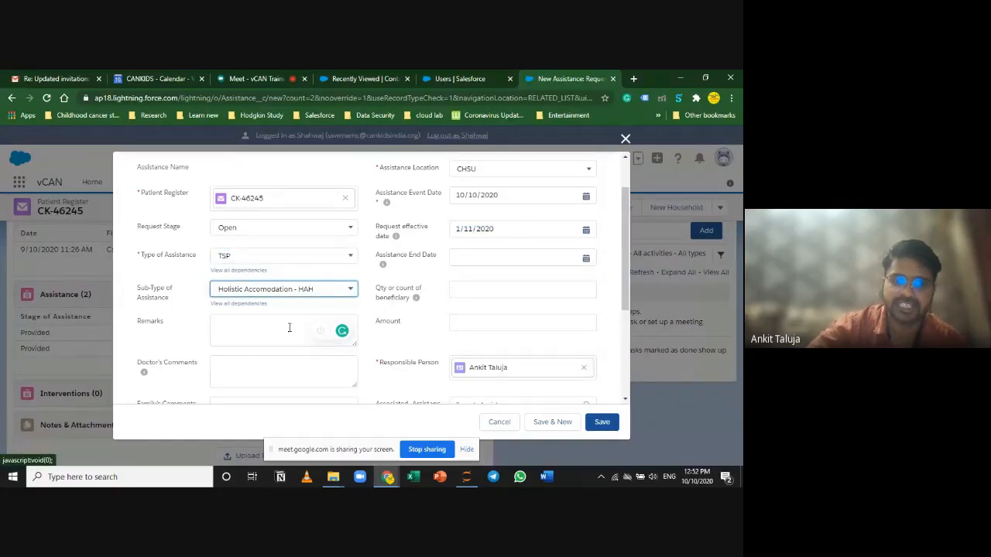
click(490, 224)
click(418, 298)
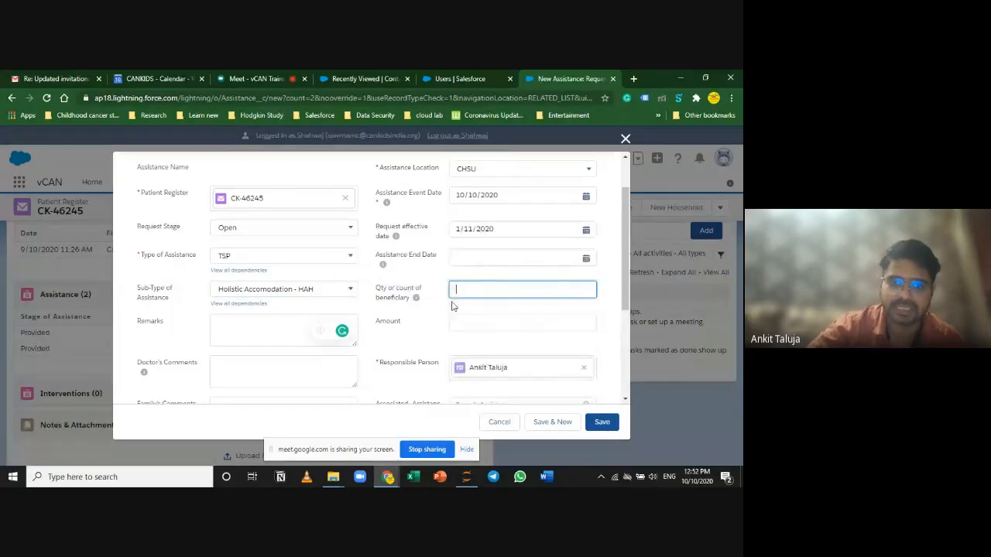
text(3)
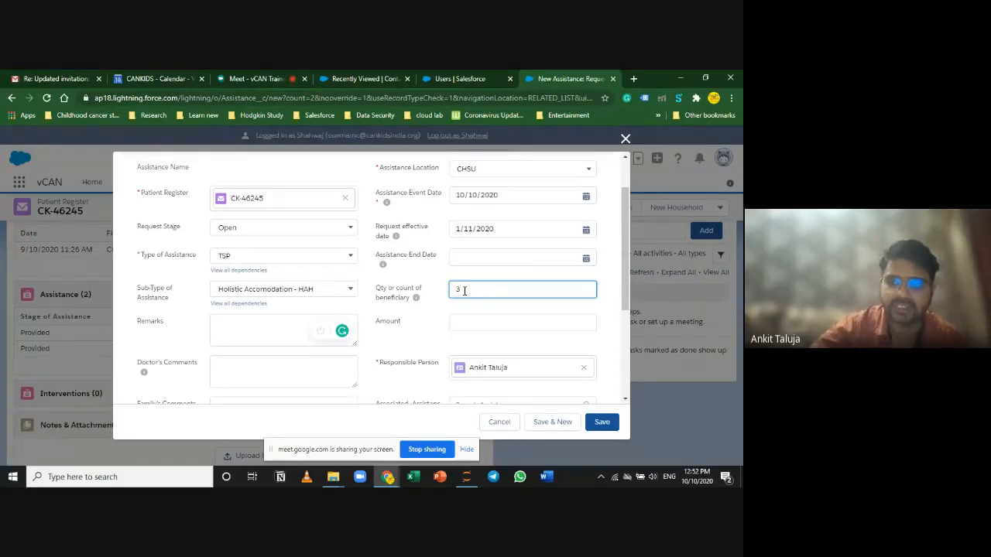
Step: Set the effective date to 1/11/2020 and the location to HAH - Snehoneer (Kolkata)
click(488, 225)
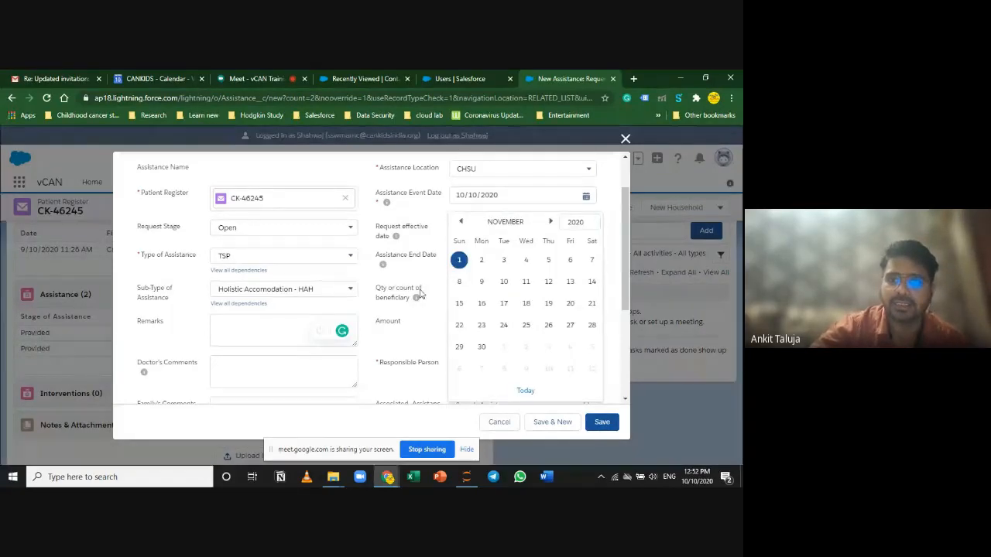
click(458, 261)
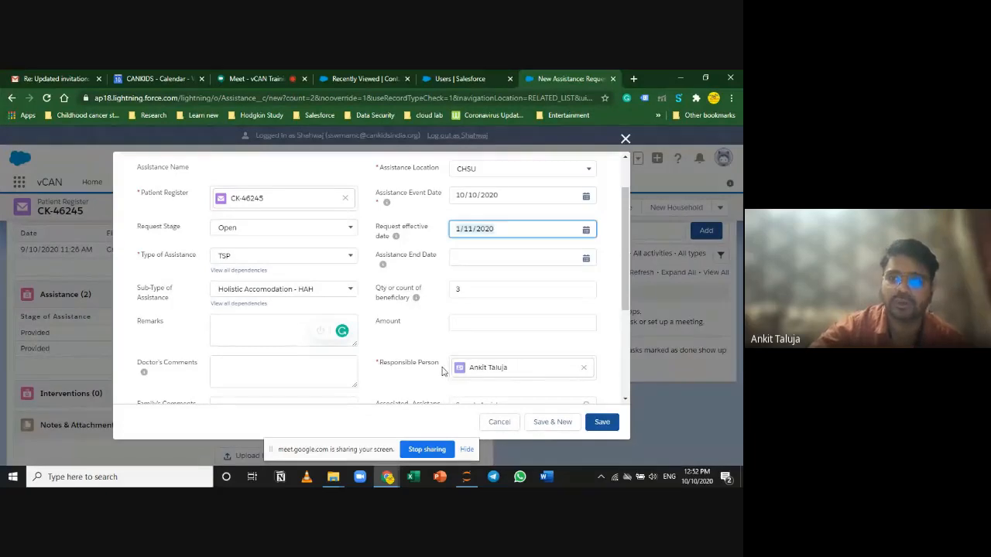
click(486, 172)
click(511, 295)
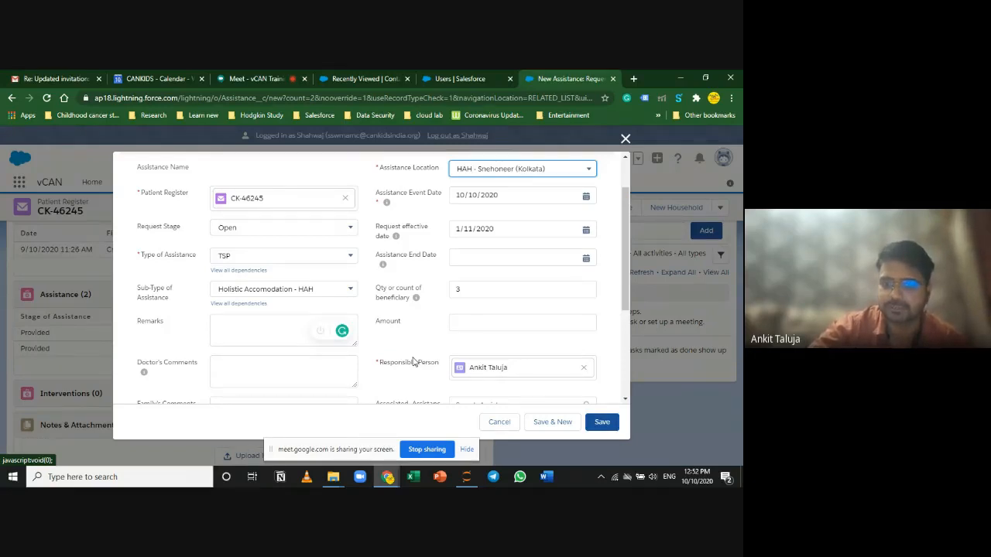
scroll(412, 362, down, 1)
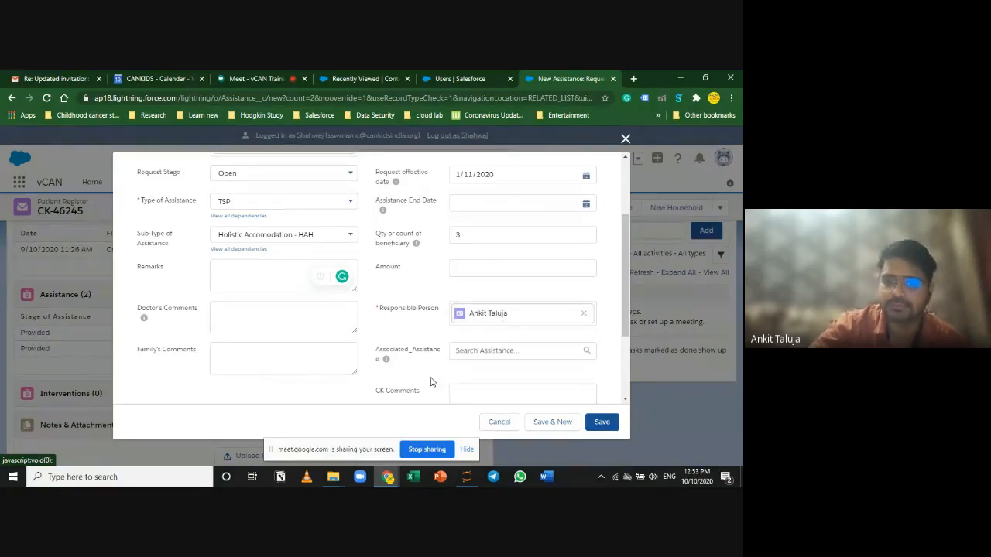
scroll(432, 383, down, 1)
scroll(445, 402, up, 3)
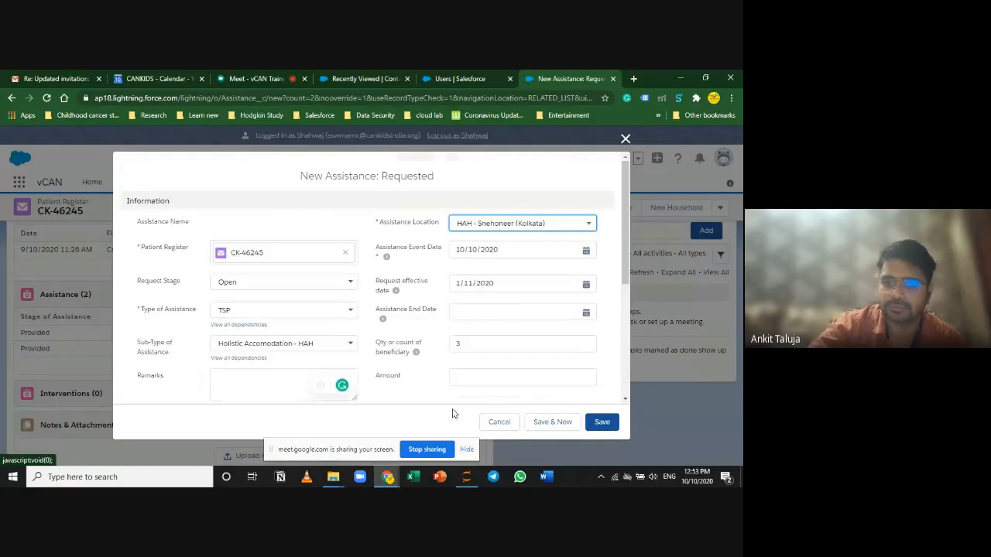
Step: Set the Request Stage to Cancelled and discard the New Assistance form
click(332, 281)
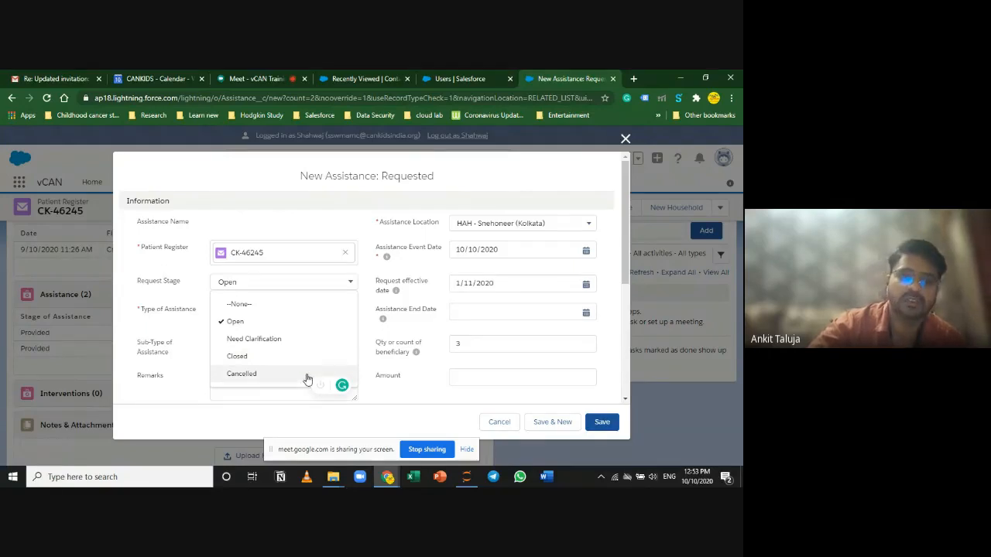
click(310, 376)
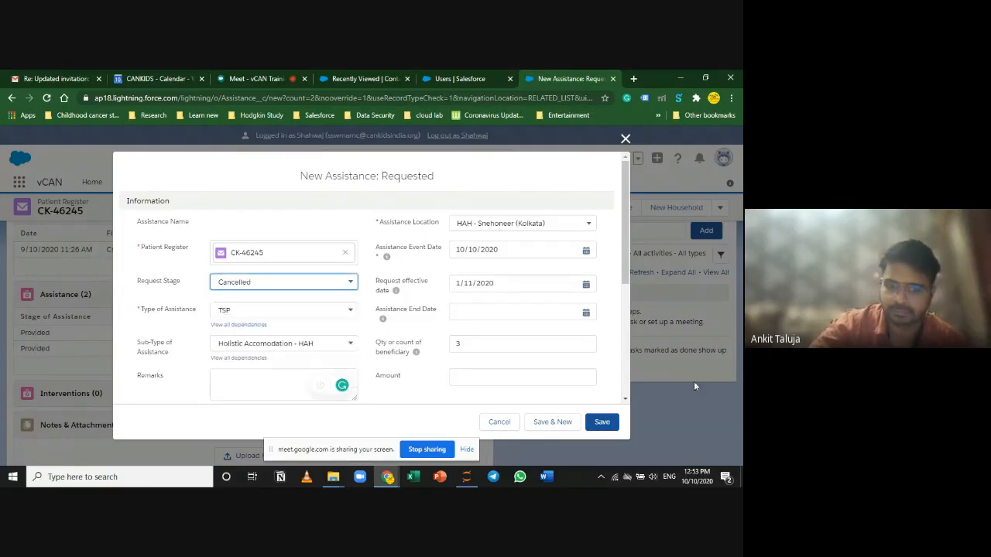
click(498, 423)
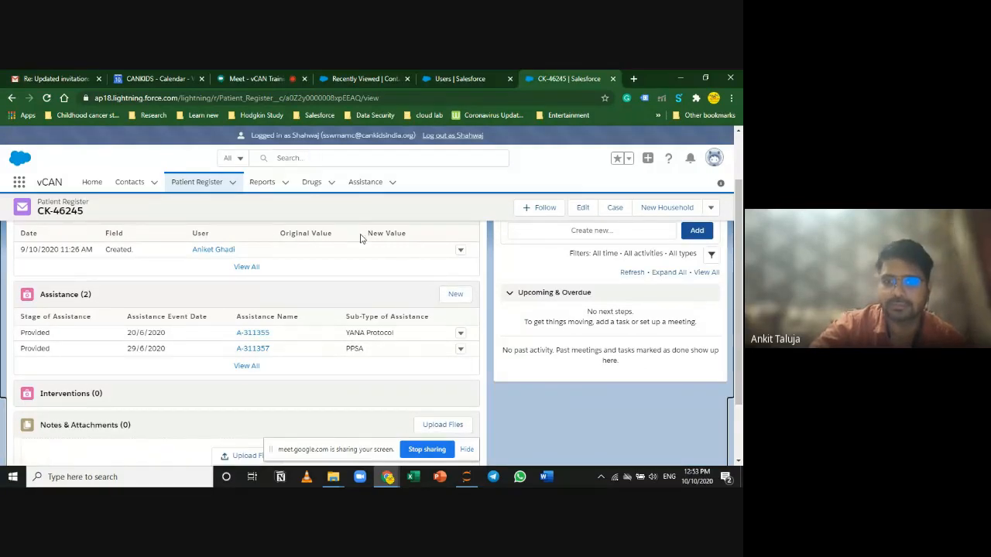
click(456, 297)
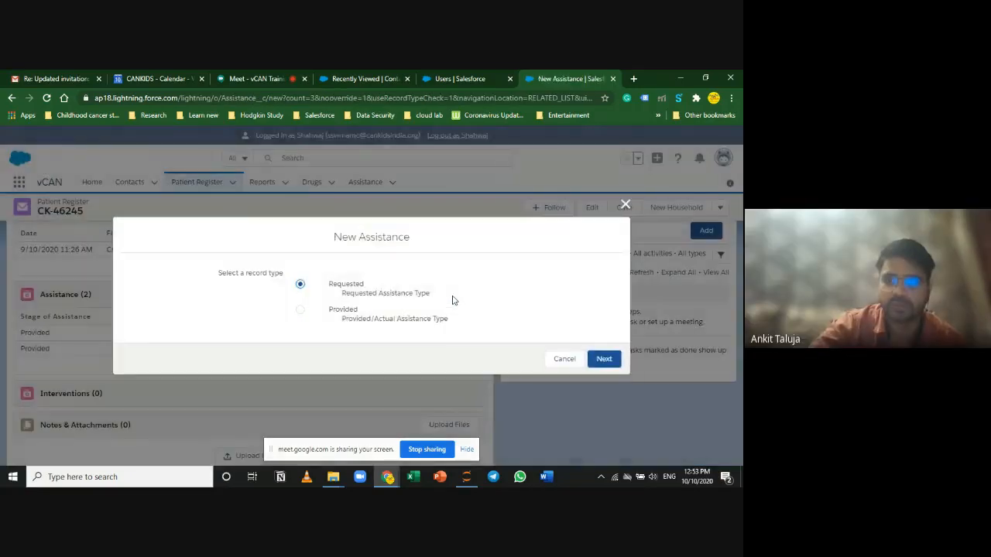
click(340, 311)
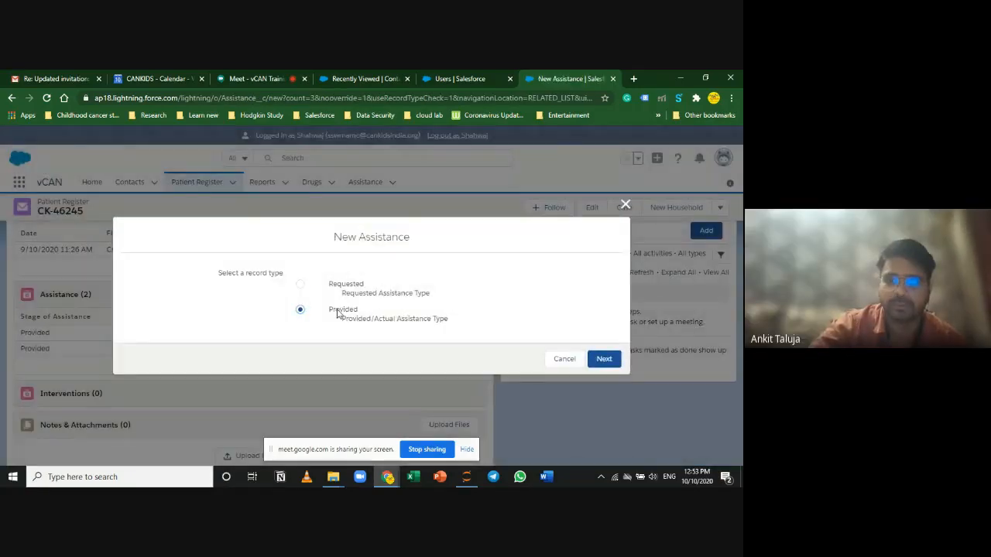
click(619, 360)
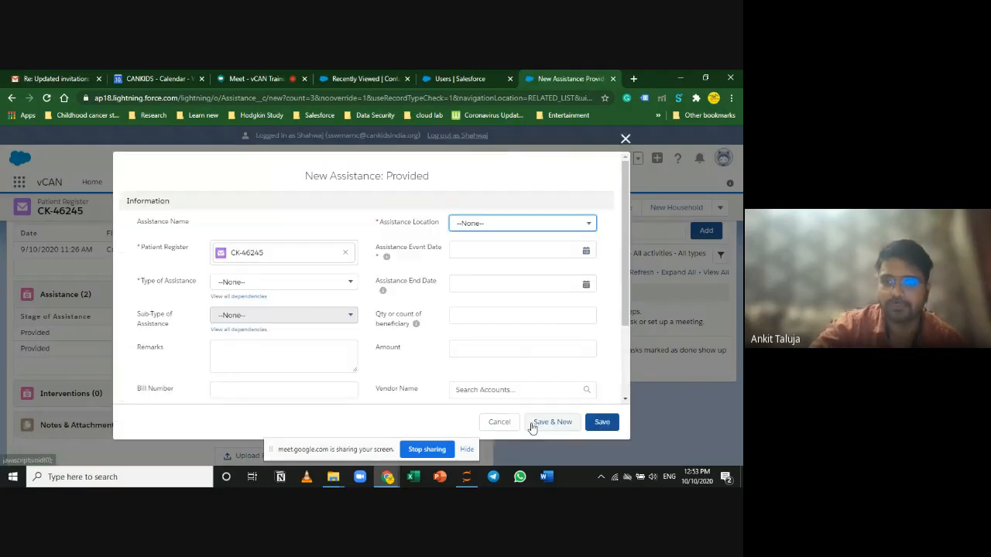
mouse_move(623, 233)
mouse_down()
mouse_move(635, 337)
mouse_move(615, 202)
mouse_move(625, 246)
mouse_move(624, 216)
mouse_up()
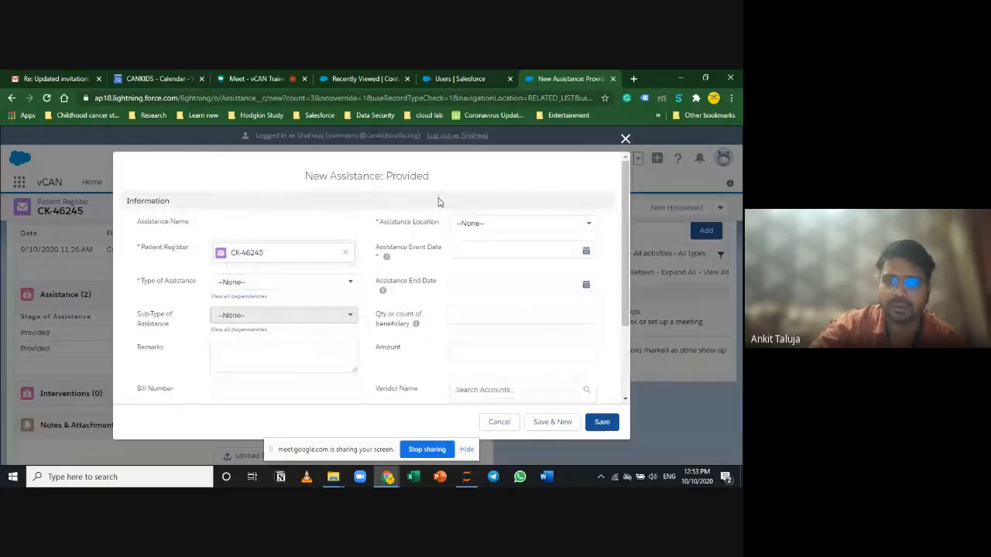
drag(438, 181, 386, 178)
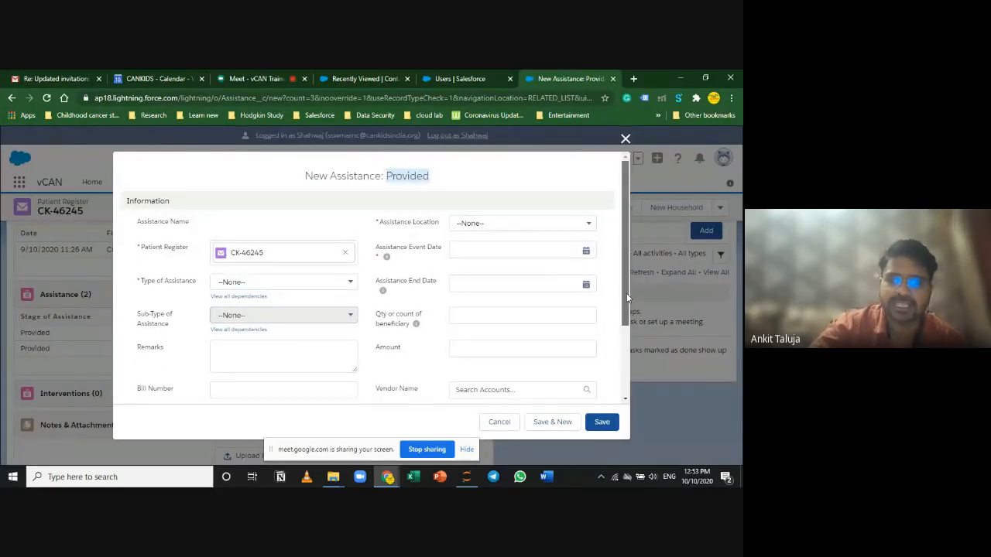
drag(626, 293, 626, 337)
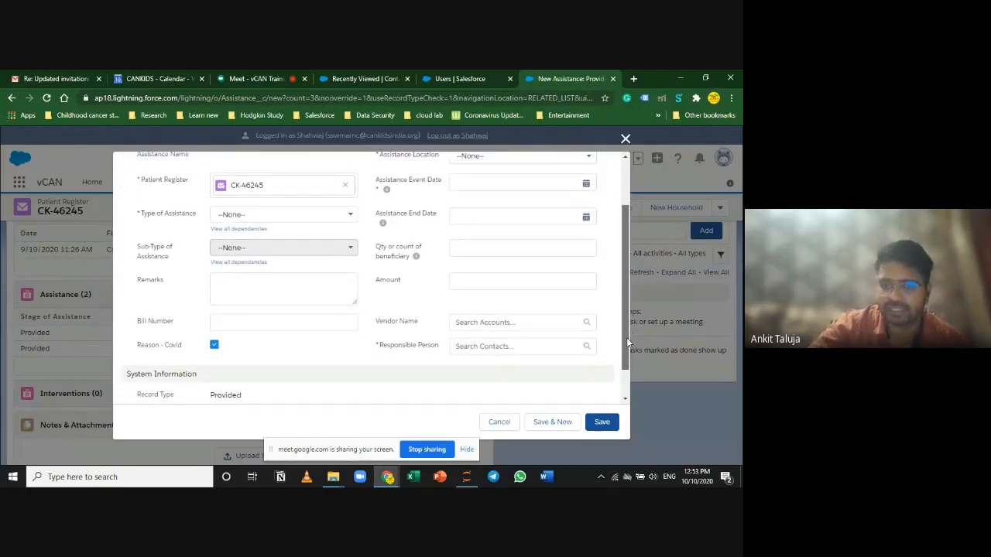
drag(626, 338, 624, 298)
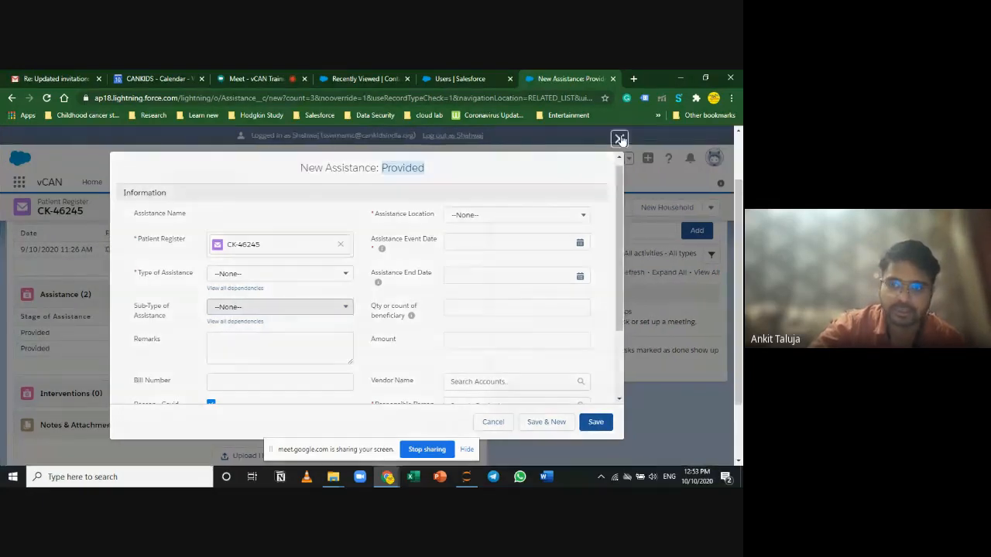
click(626, 139)
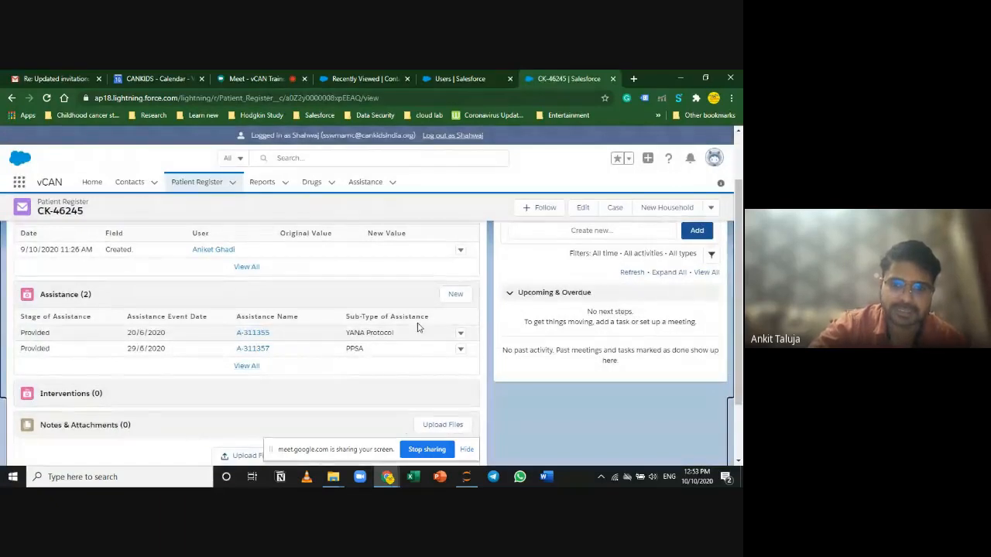
Step: Start a Provided assistance with type Medical and sub-type Drug, then discard it
click(453, 296)
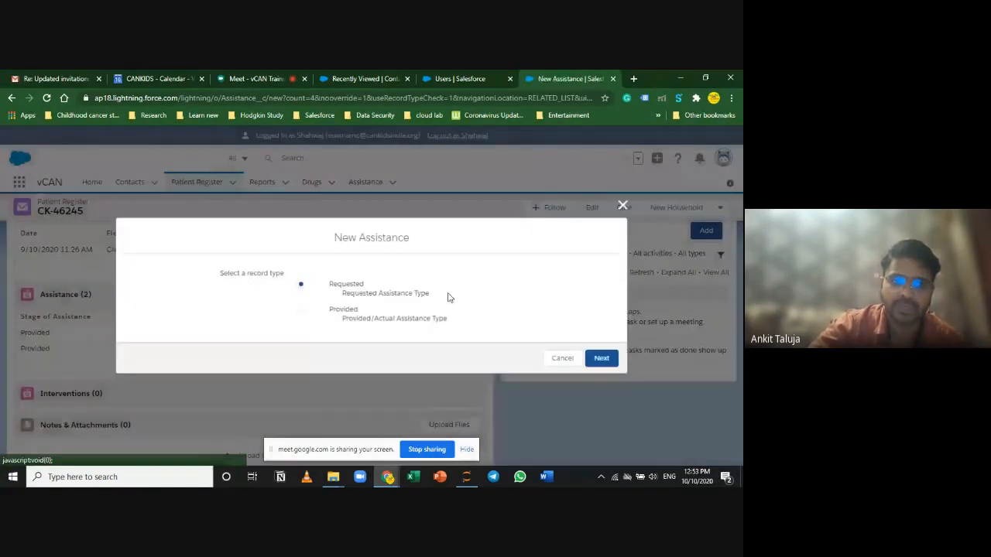
click(300, 310)
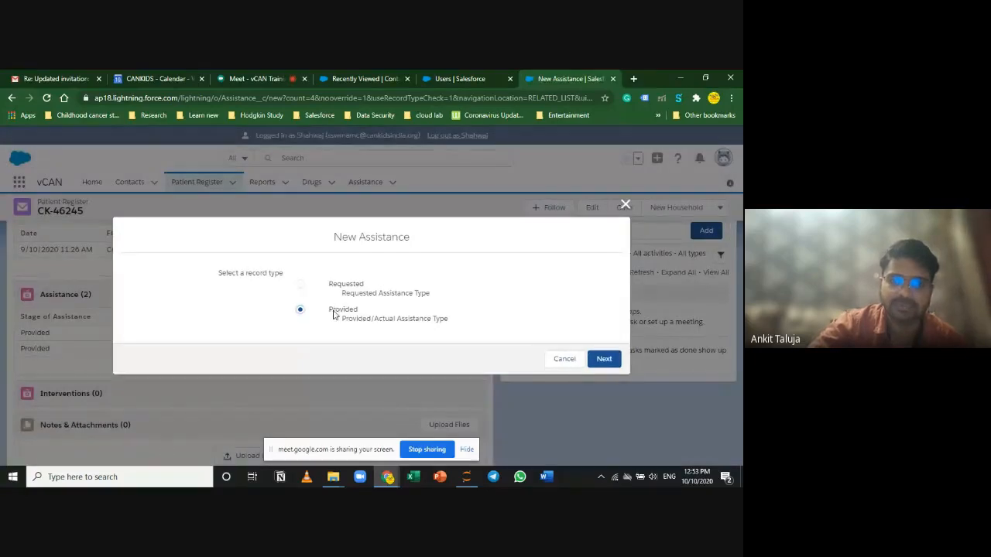
click(604, 359)
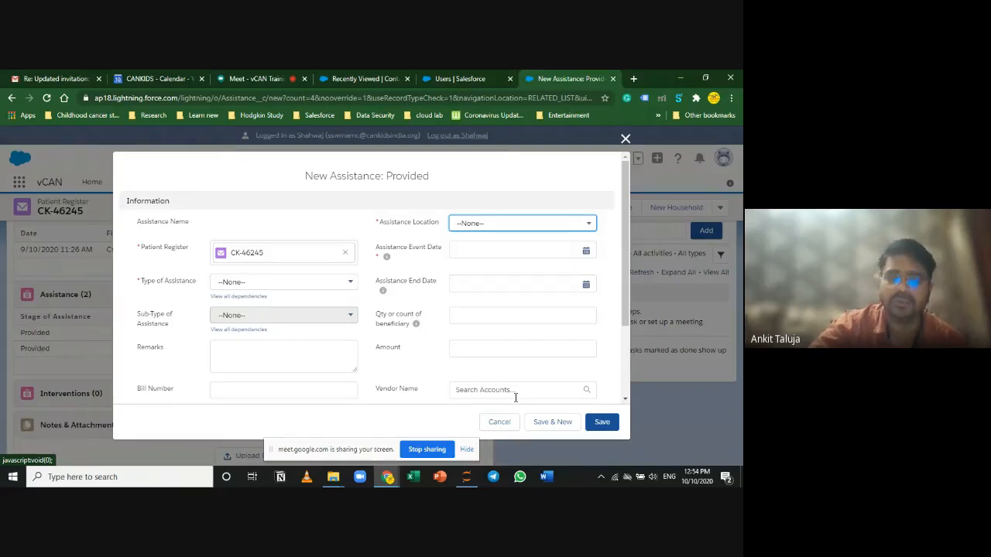
click(317, 285)
click(316, 299)
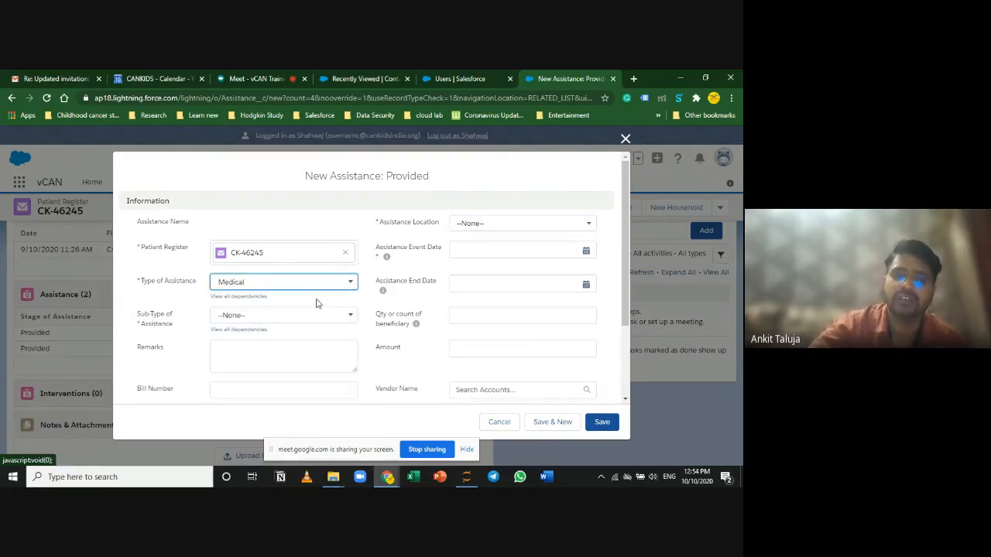
click(314, 316)
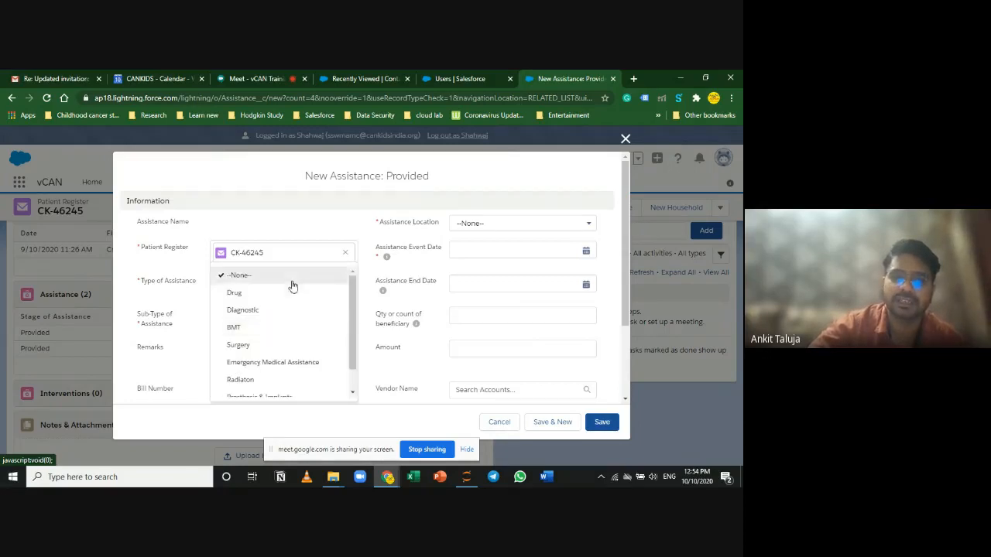
click(294, 284)
click(293, 318)
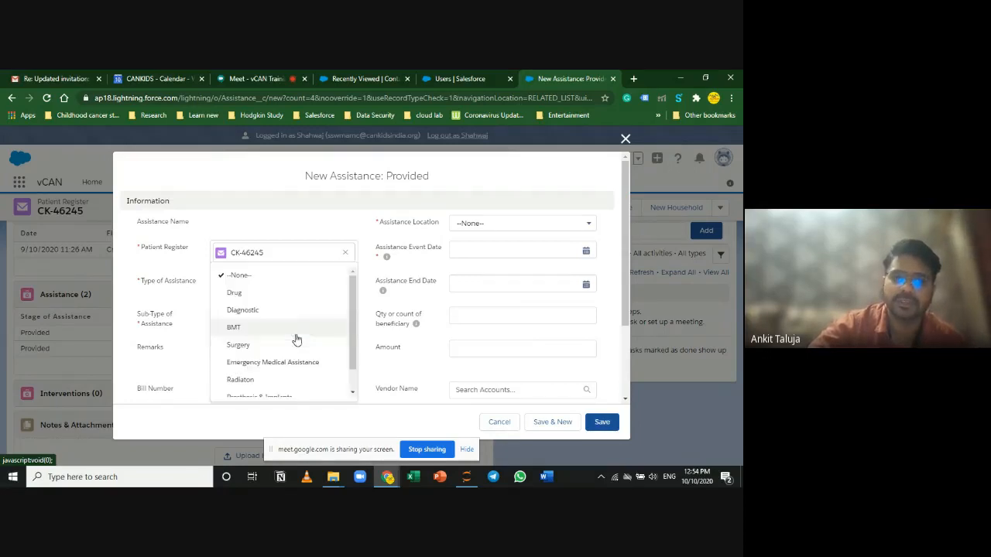
click(294, 294)
click(255, 361)
scroll(321, 376, down, 3)
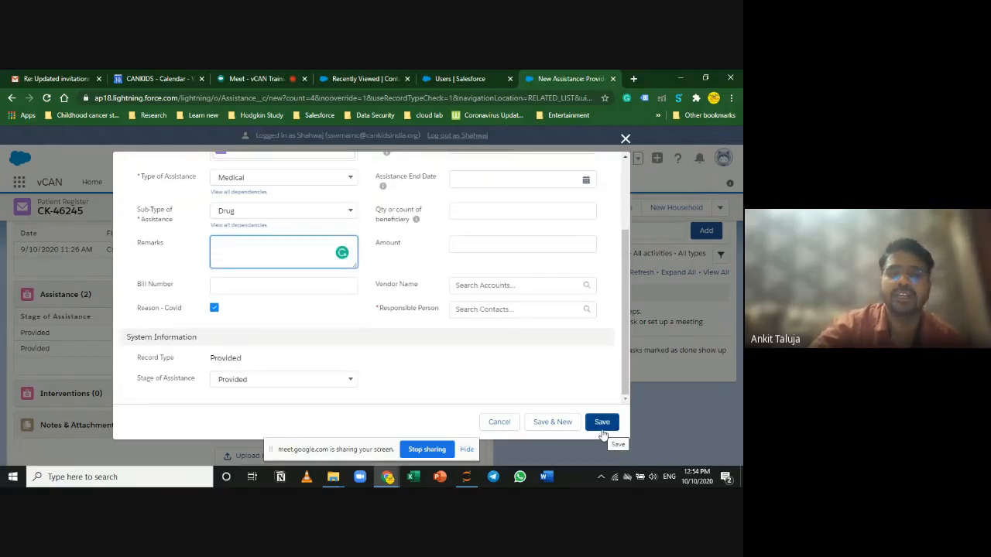
scroll(478, 379, up, 5)
click(496, 425)
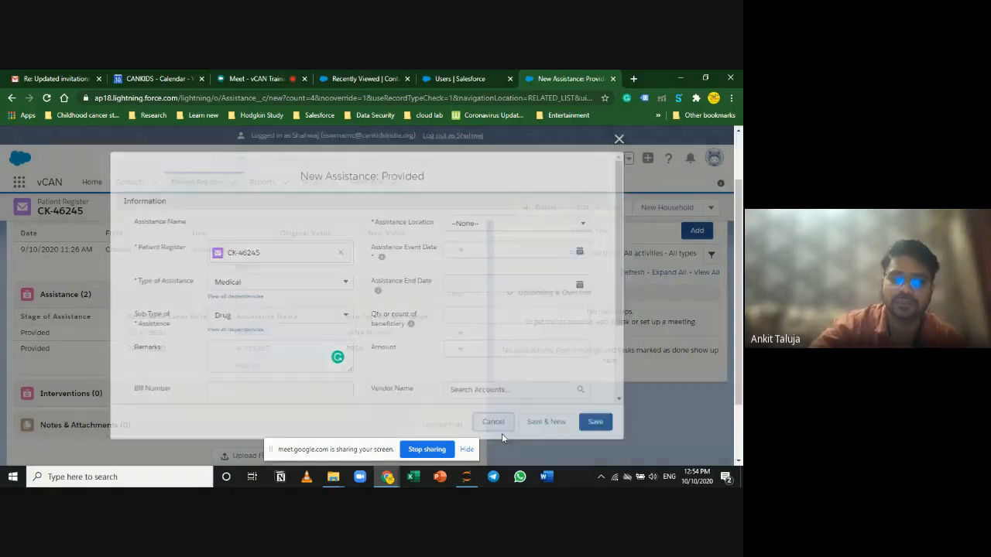
Step: Start a new Provided assistance with type Medical, sub-type Diagnostic-MRD, at location CHSU
click(455, 295)
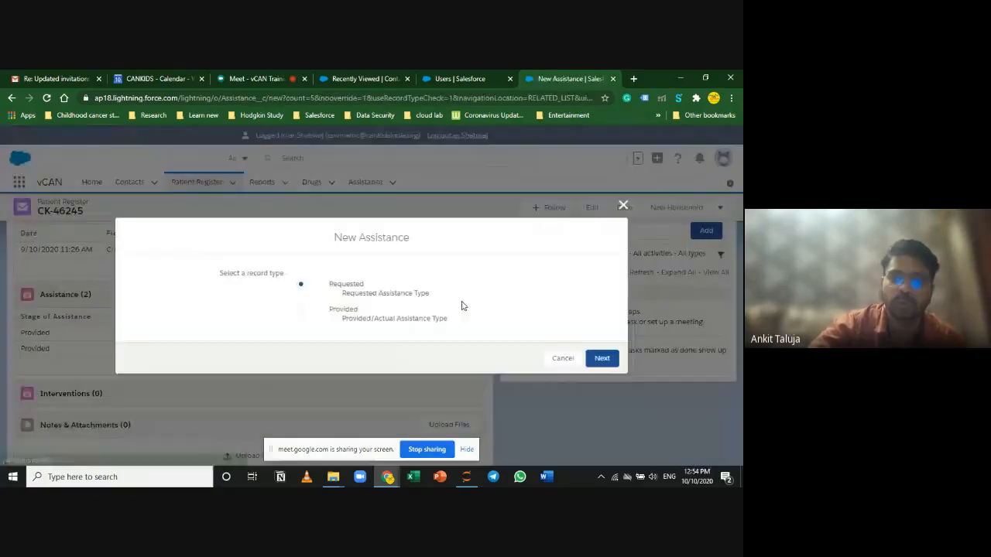
click(301, 309)
click(602, 358)
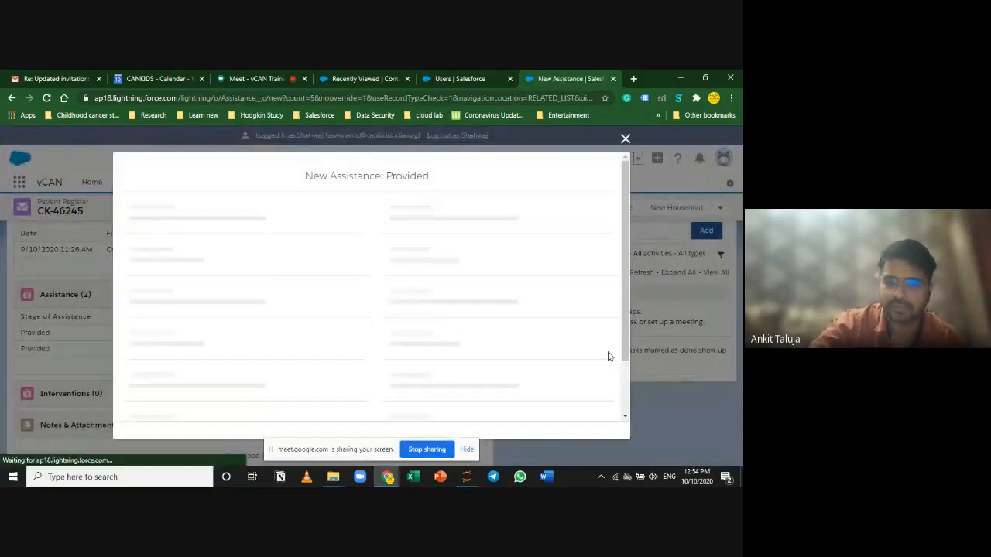
click(312, 286)
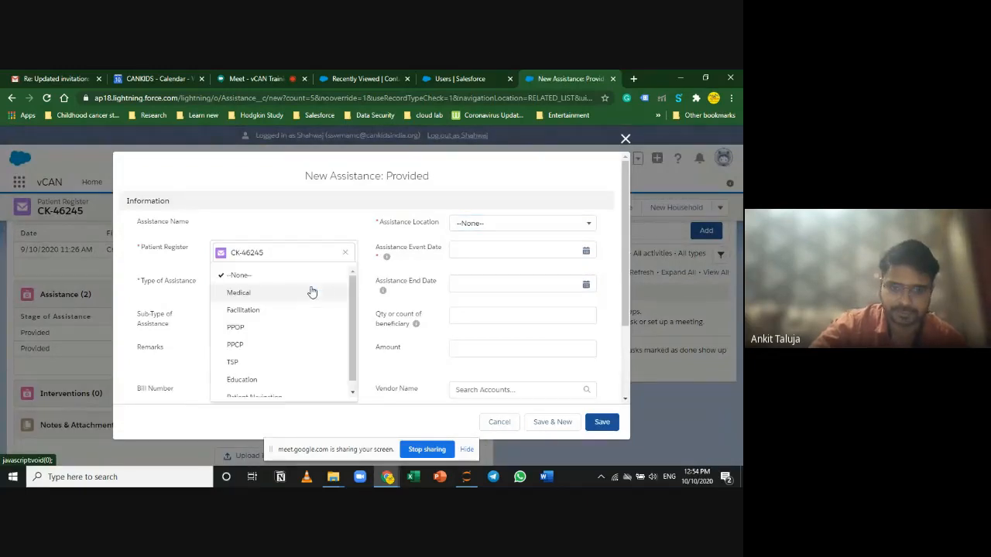
click(306, 293)
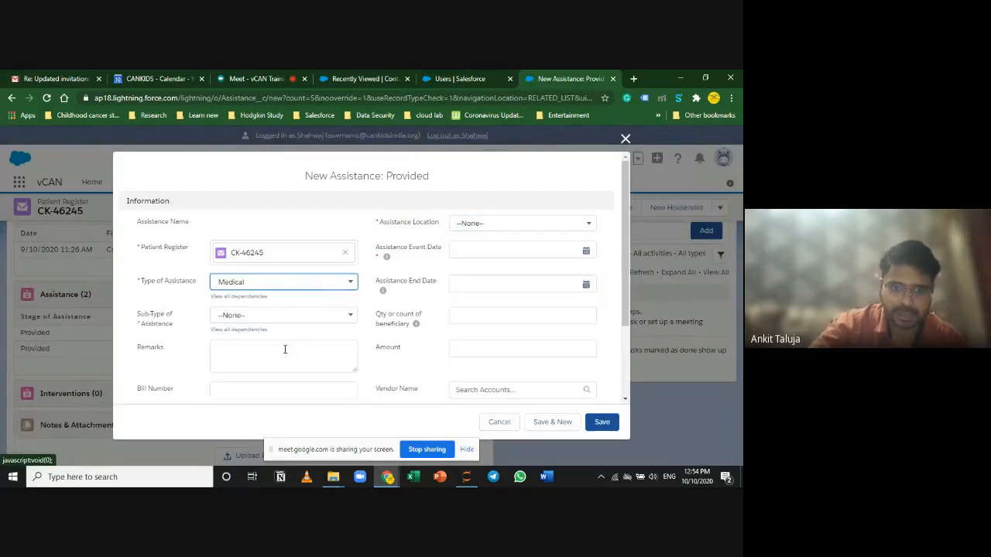
scroll(310, 321, down, 1)
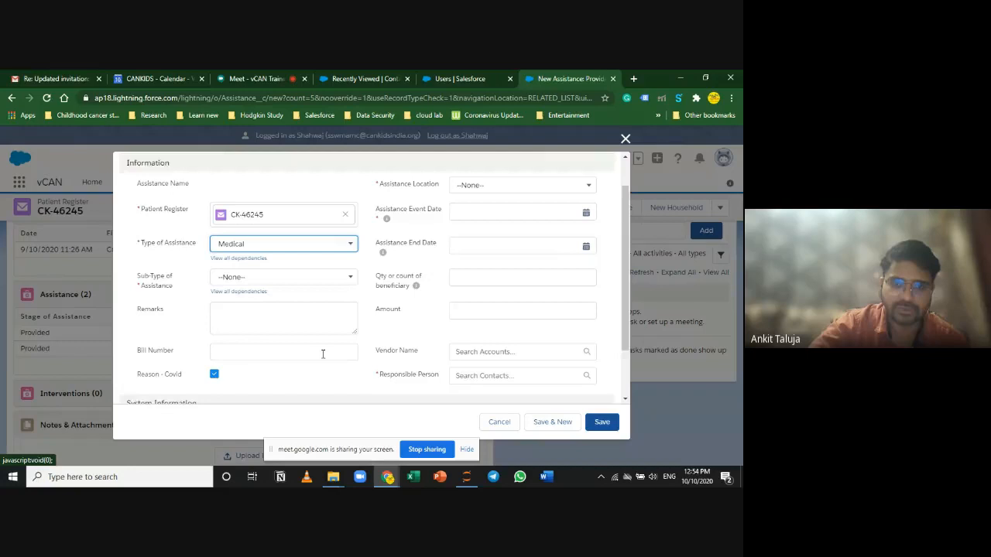
click(316, 265)
scroll(294, 348, down, 1)
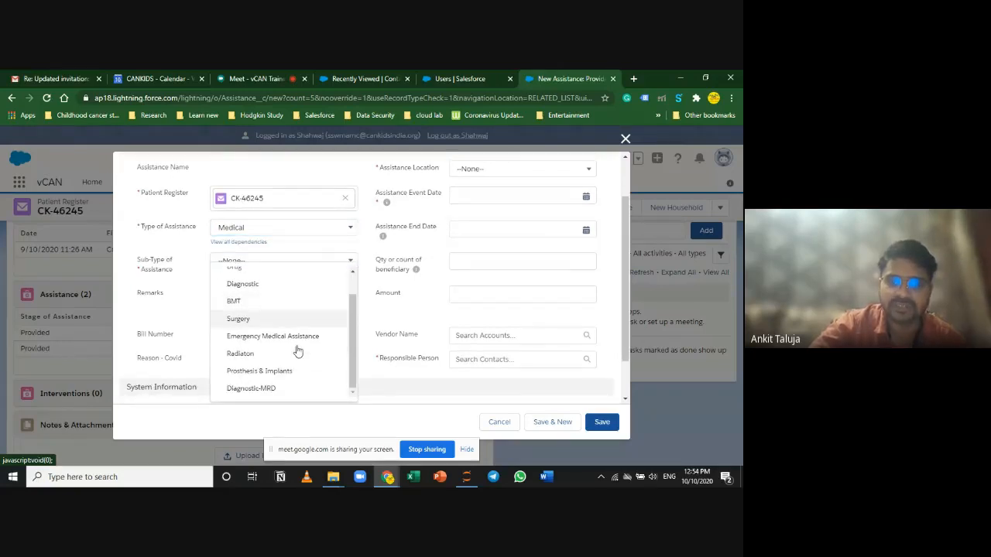
click(288, 388)
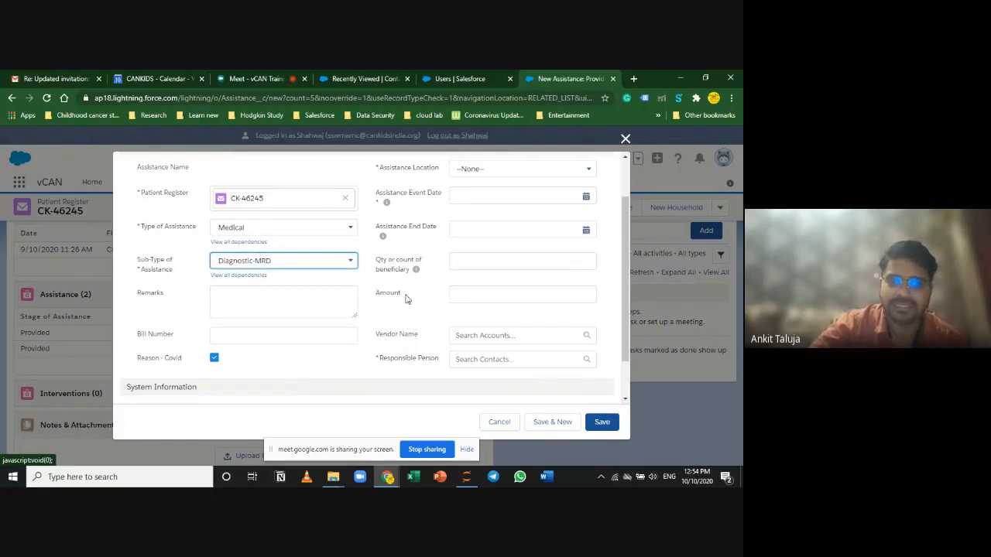
scroll(434, 263, up, 1)
click(469, 224)
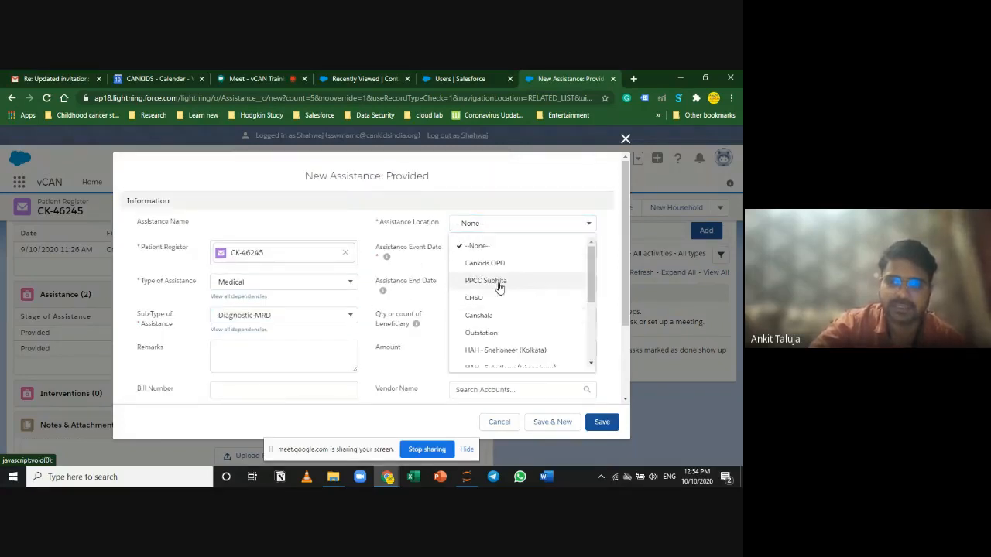
click(512, 298)
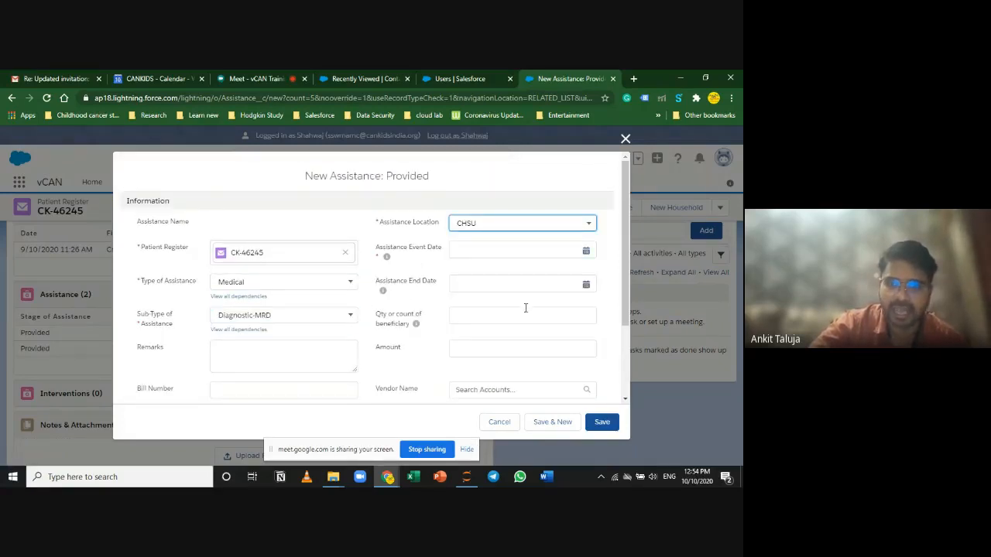
Step: Set the Event Date to 10 October 2020 and pick a contact as Responsible Person
click(585, 252)
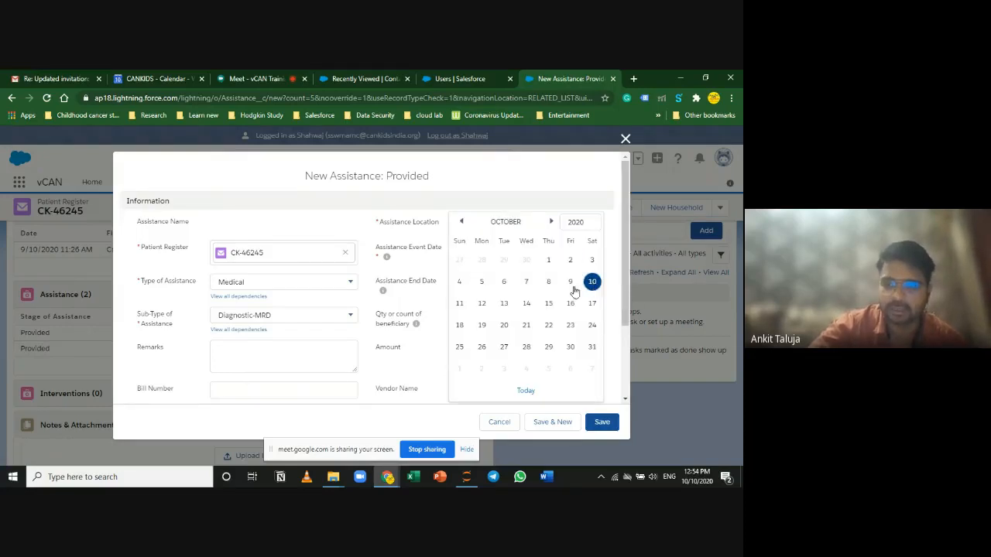
click(591, 281)
scroll(541, 371, down, 2)
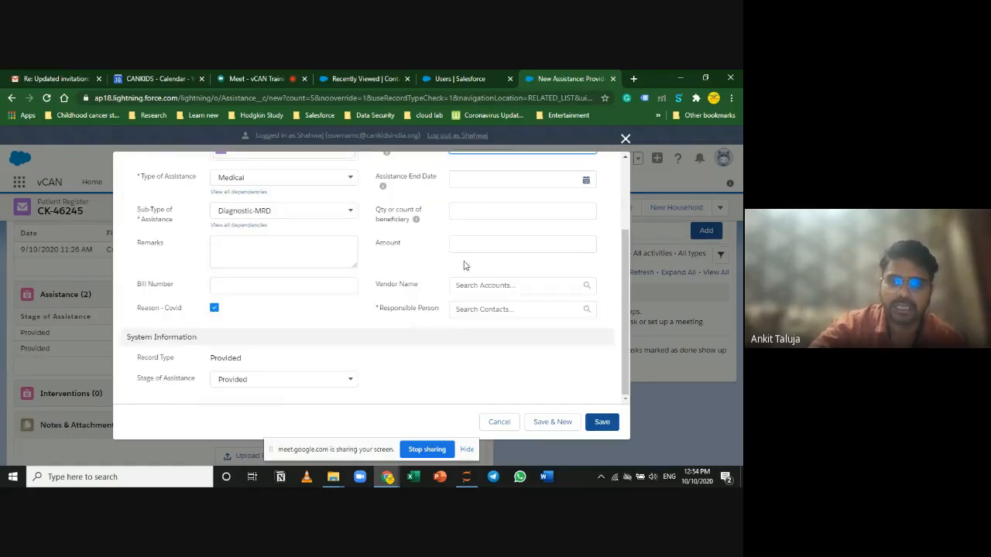
click(472, 309)
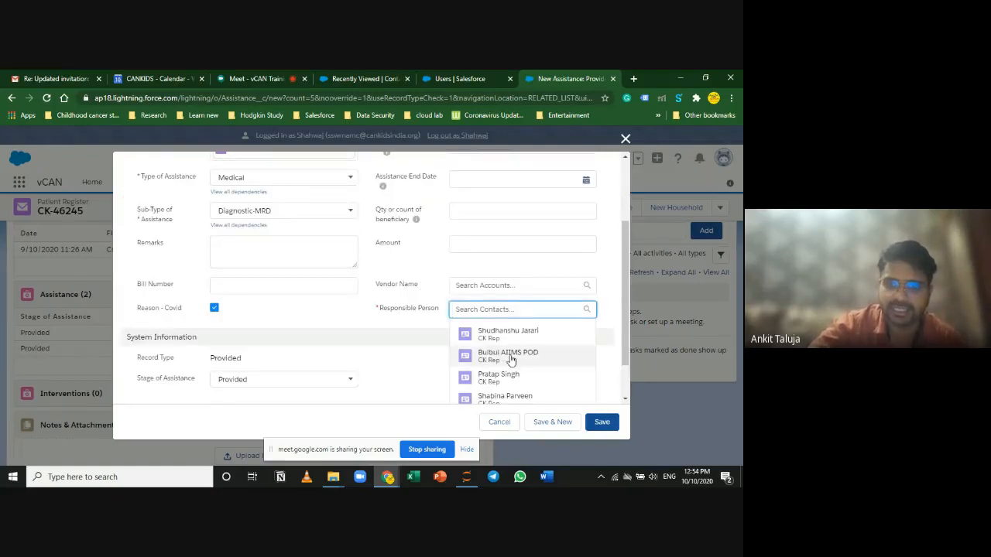
text(anki)
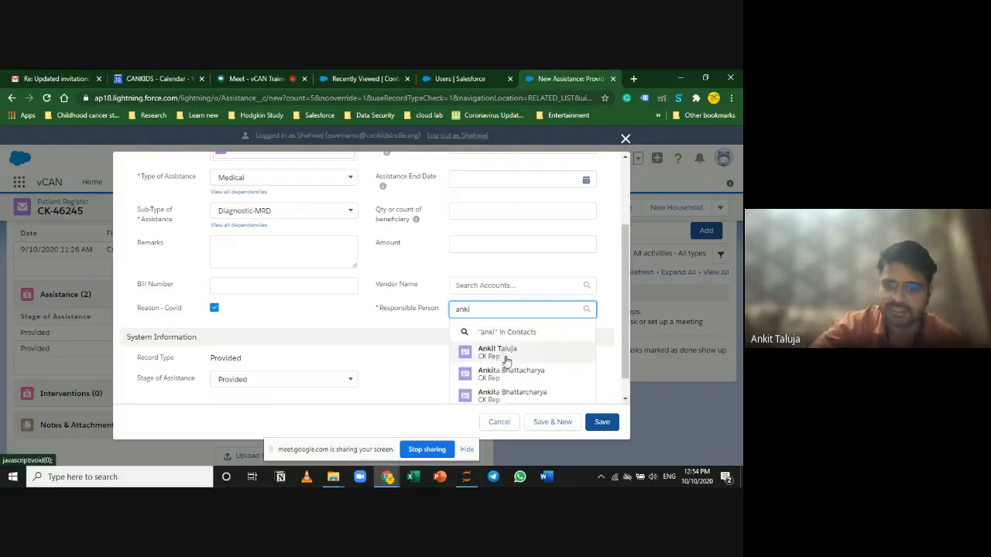
click(506, 359)
scroll(278, 369, up, 1)
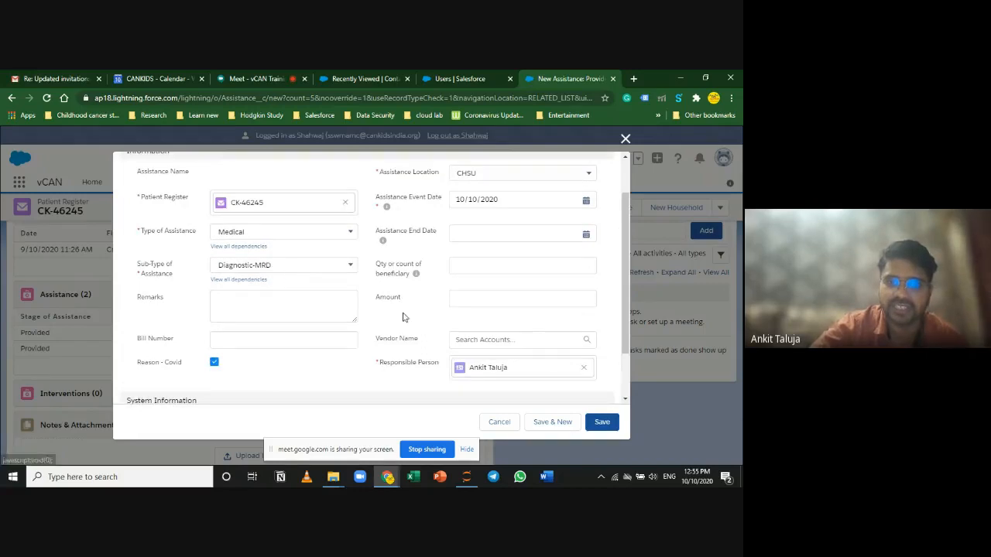
Step: Search 'dabu' in Vendor Name and select Dabur Onquest Labs
click(489, 339)
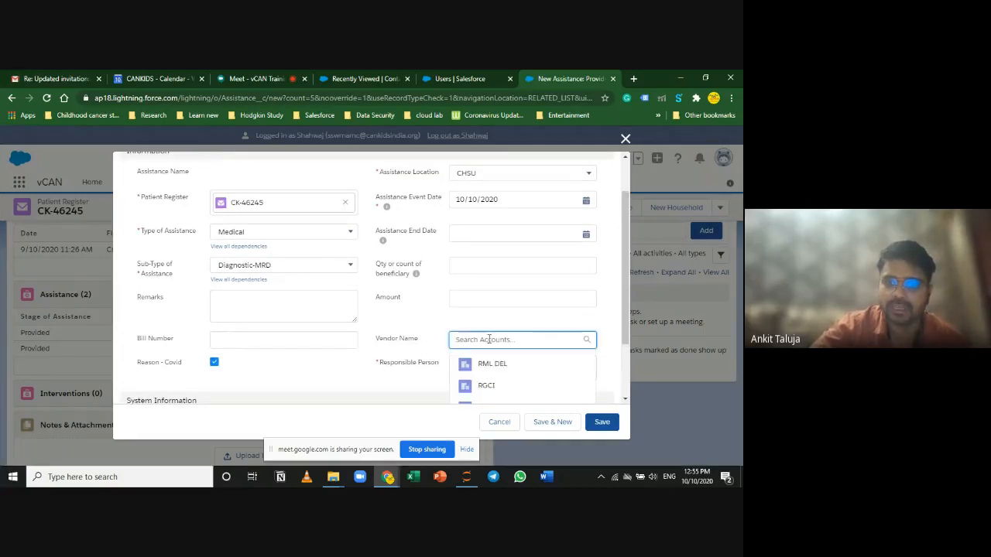
scroll(406, 353, down, 2)
text(impe)
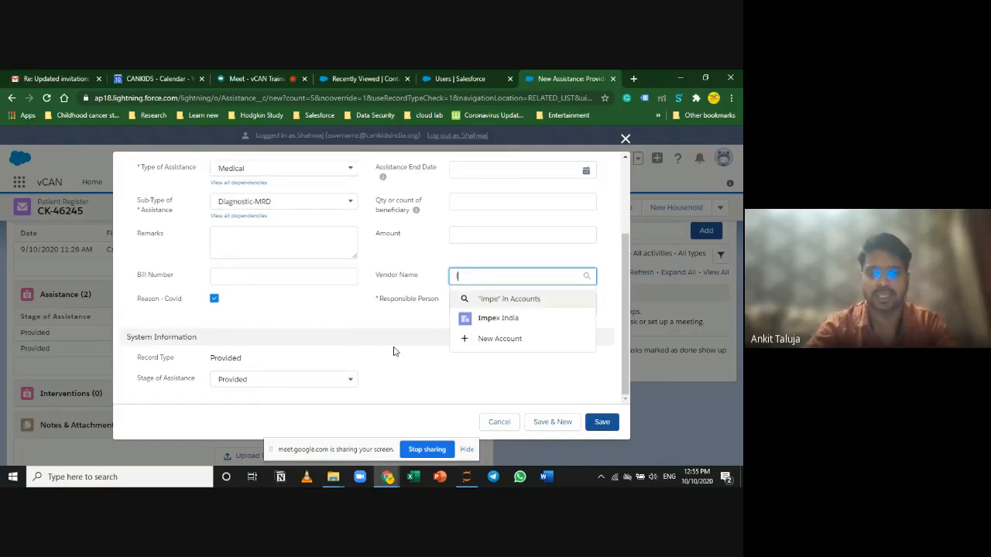
text(dabu)
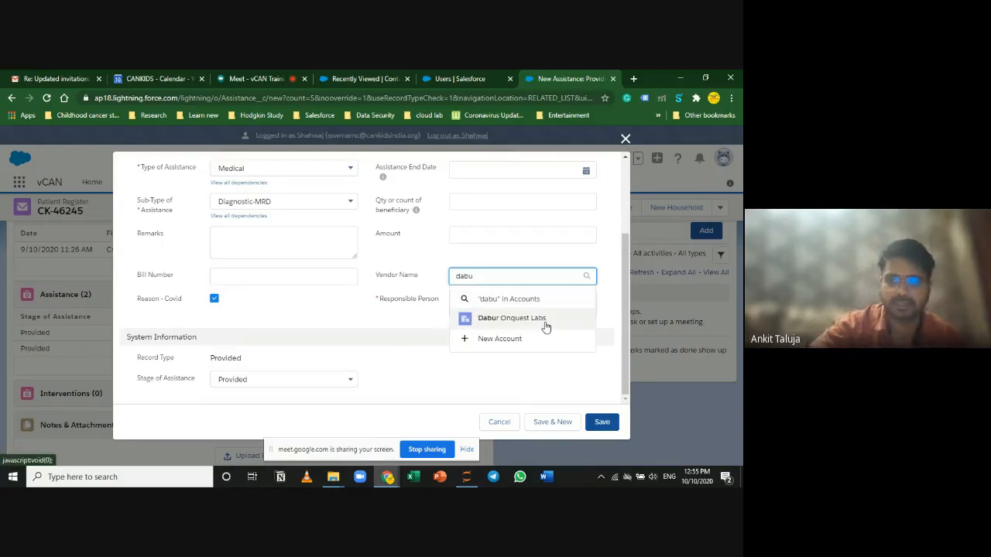
click(544, 318)
scroll(322, 349, up, 2)
scroll(324, 347, down, 1)
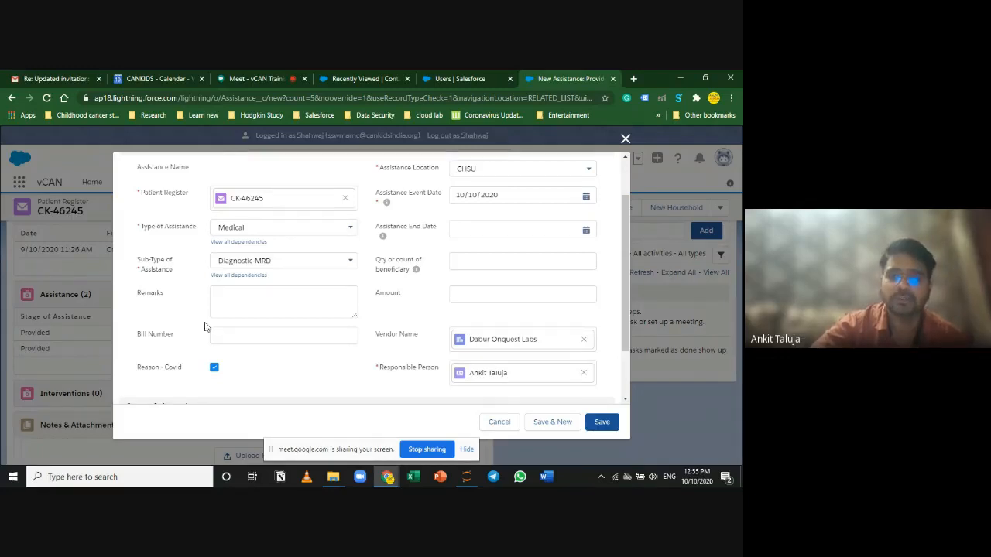
click(246, 340)
Step: Edit the Assistance Event Date text so it reads 10/6/2020
click(506, 292)
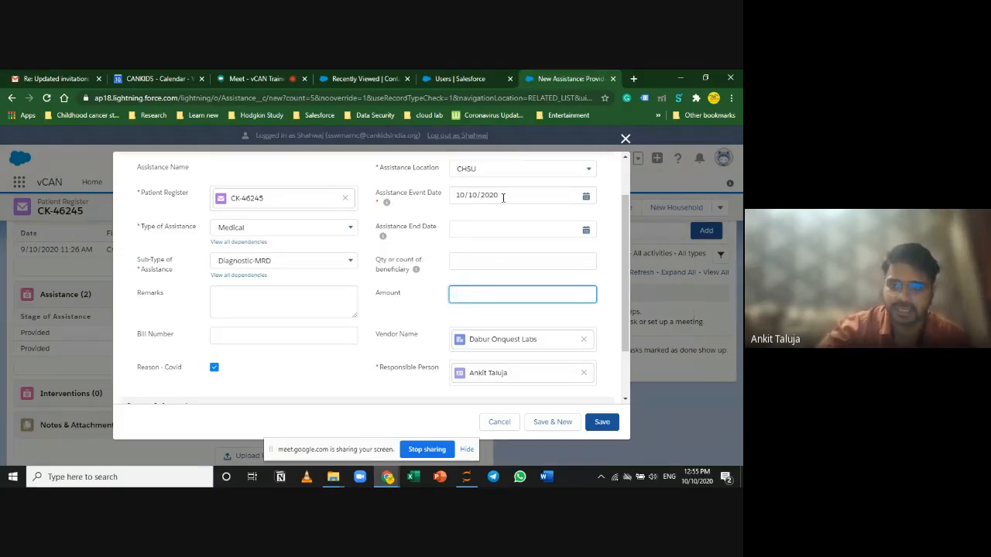
drag(503, 197, 447, 191)
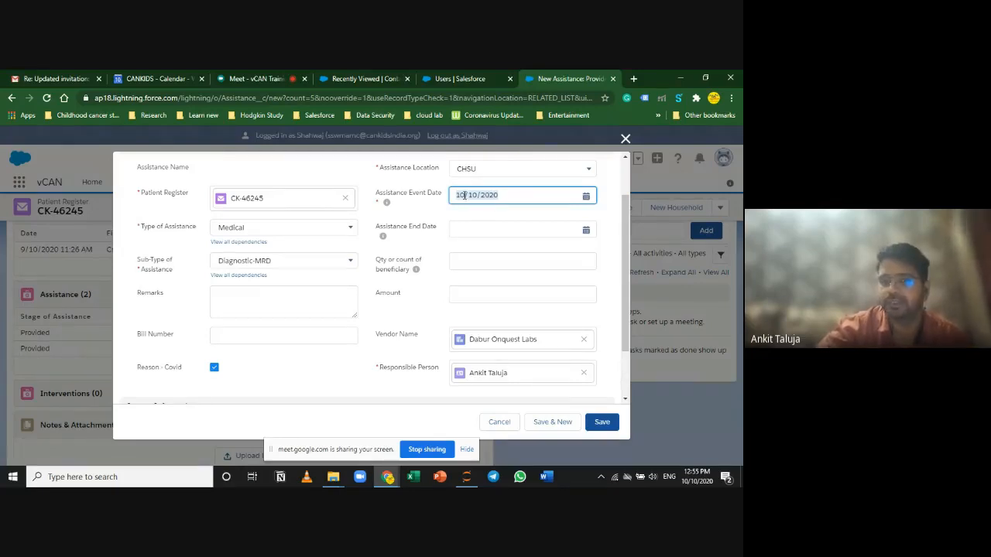
click(465, 196)
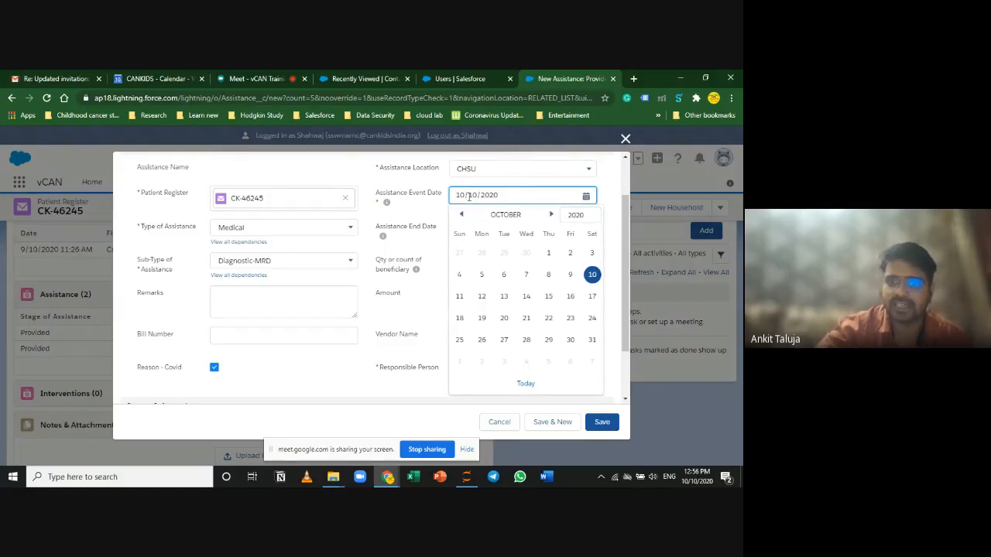
drag(469, 195, 477, 195)
text(6)
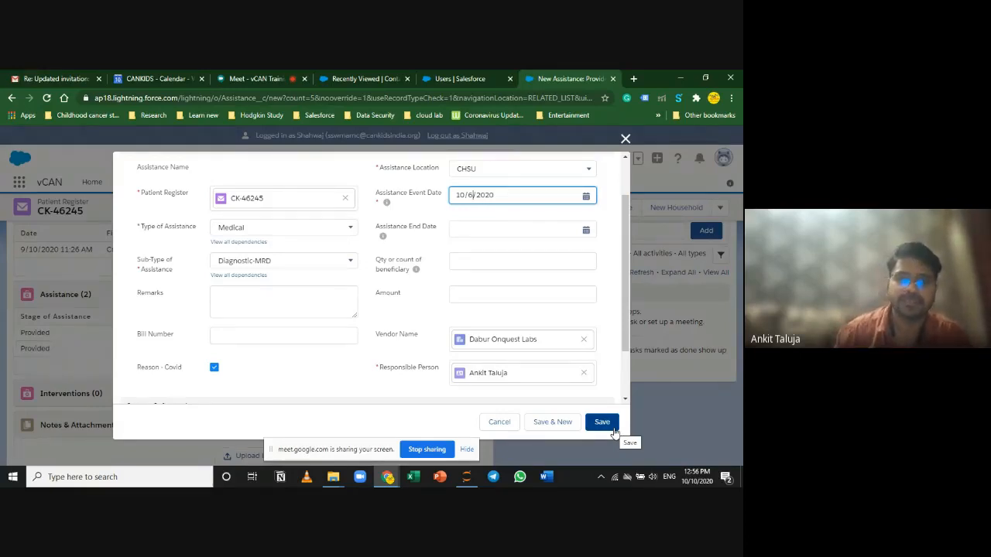
click(300, 339)
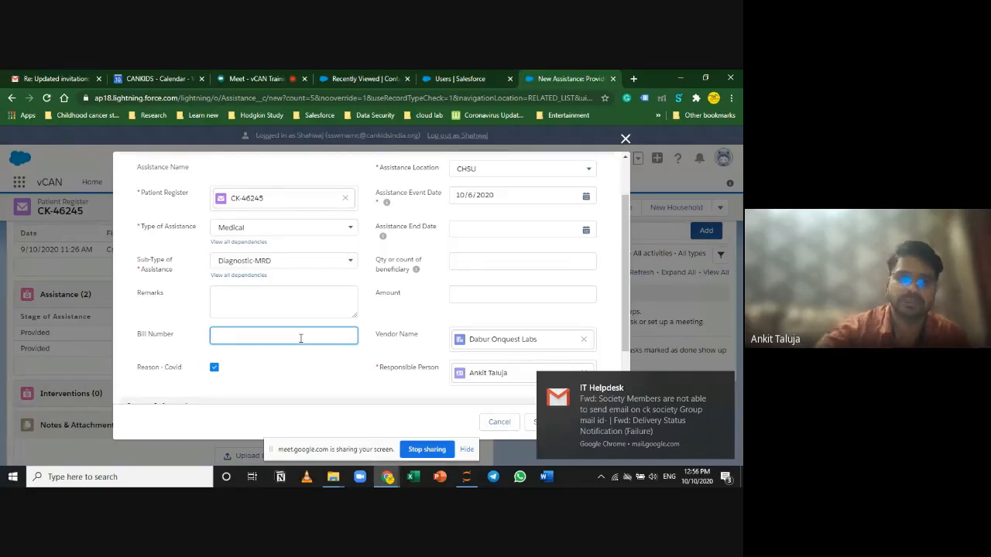
Step: Leave the Bill Number field, dismiss the incoming email notification and close the end-date calendar
click(311, 373)
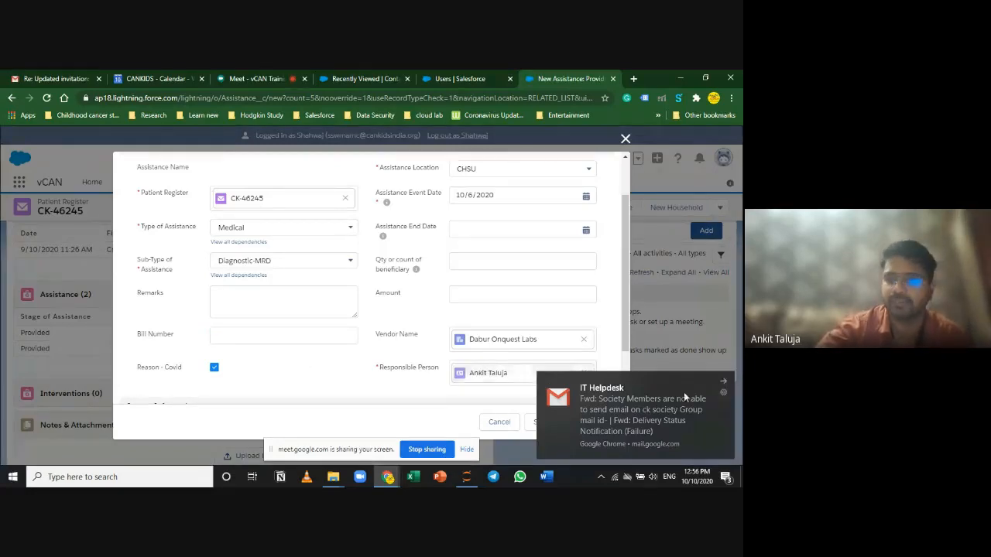
click(726, 380)
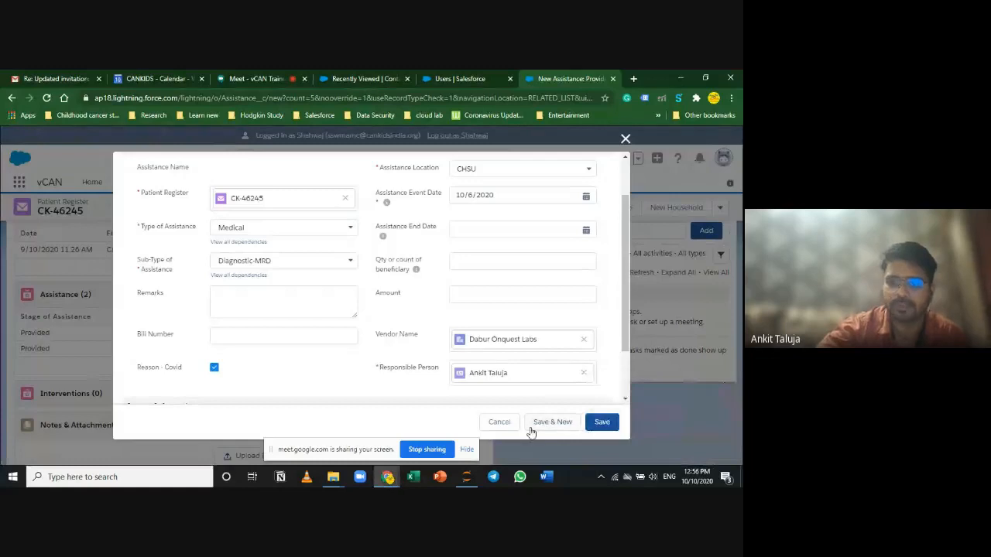
click(483, 229)
click(302, 362)
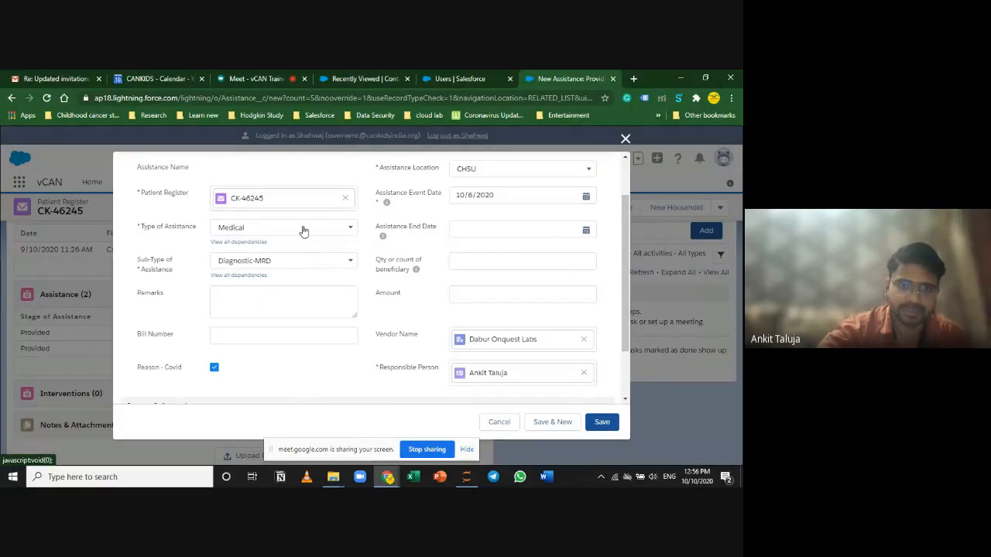
Step: Change Type of Assistance from Medical and Diagnostic-MRD to TSP, Sub-Type Holistic Accomodation - HAH
click(306, 229)
click(374, 305)
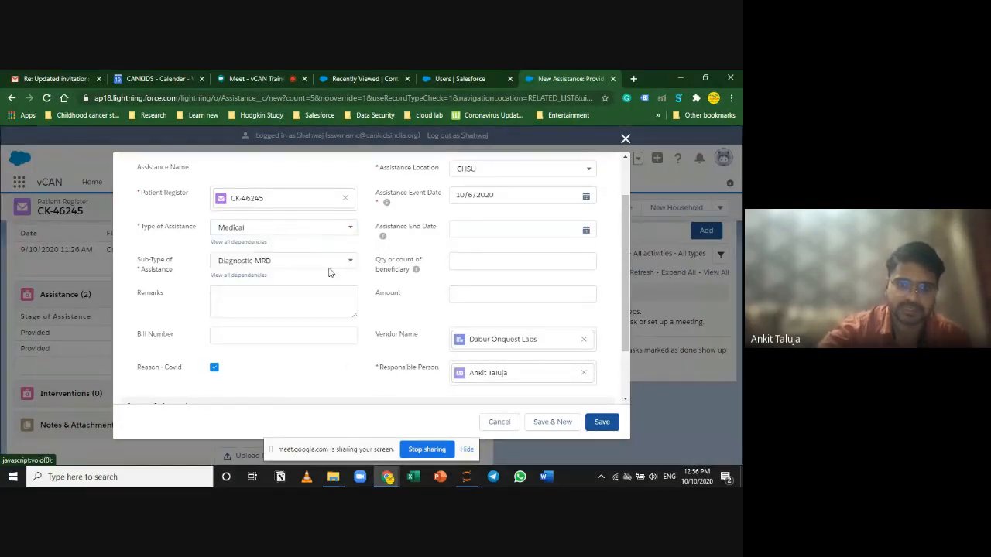
click(297, 233)
click(240, 335)
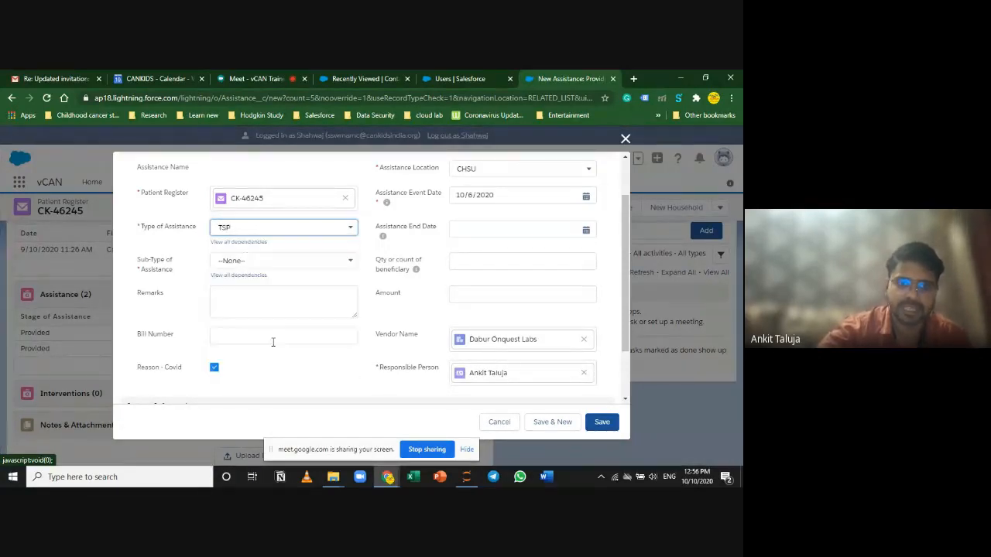
click(287, 260)
scroll(291, 367, down, 2)
scroll(291, 367, down, 1)
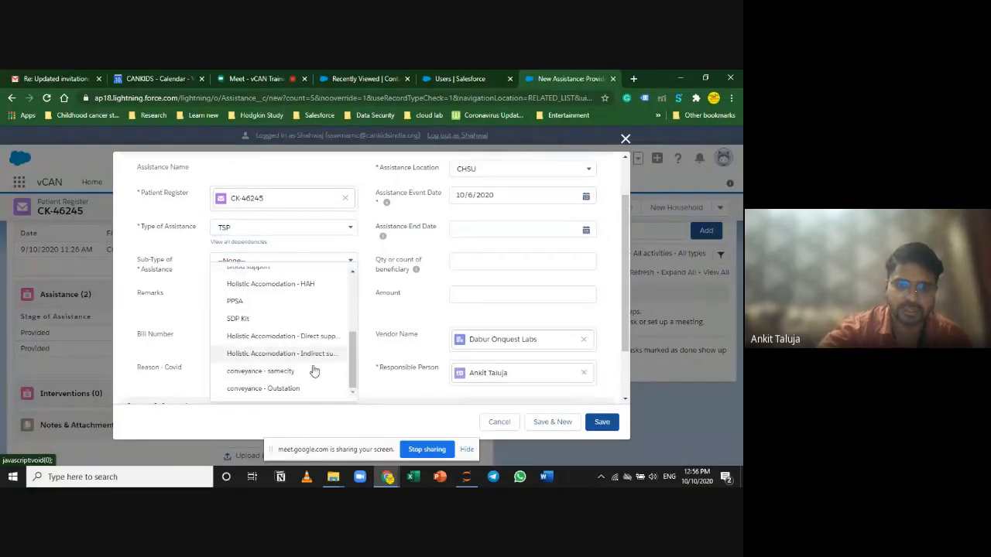
click(307, 287)
click(372, 305)
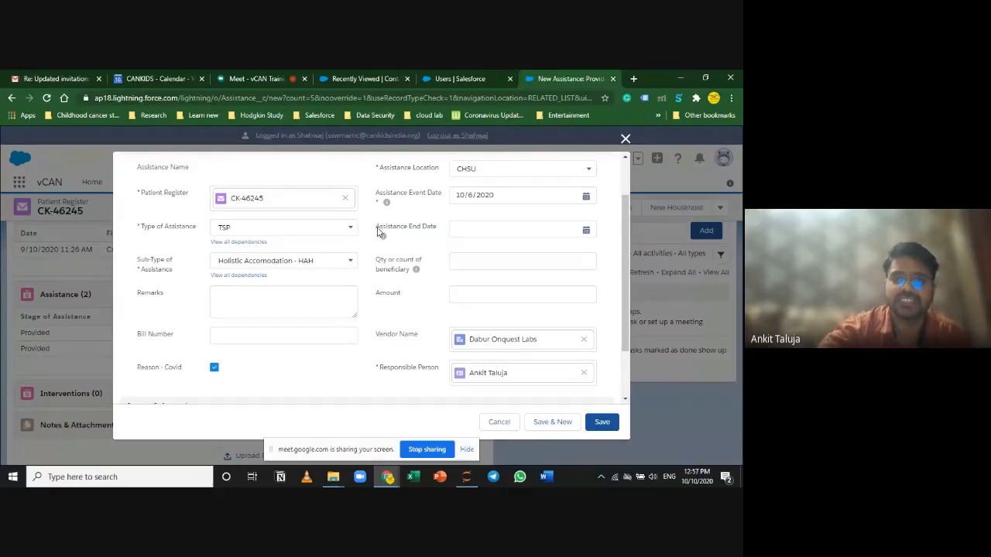
drag(377, 228, 436, 230)
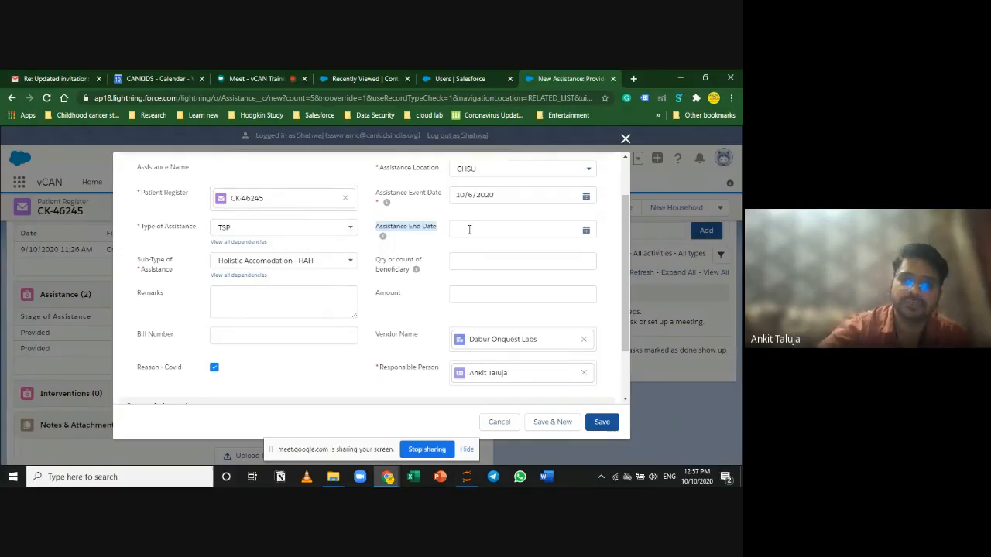
Step: Keep the event date unchanged and set the Assistance End Date to 26 August 2020
click(500, 194)
click(428, 249)
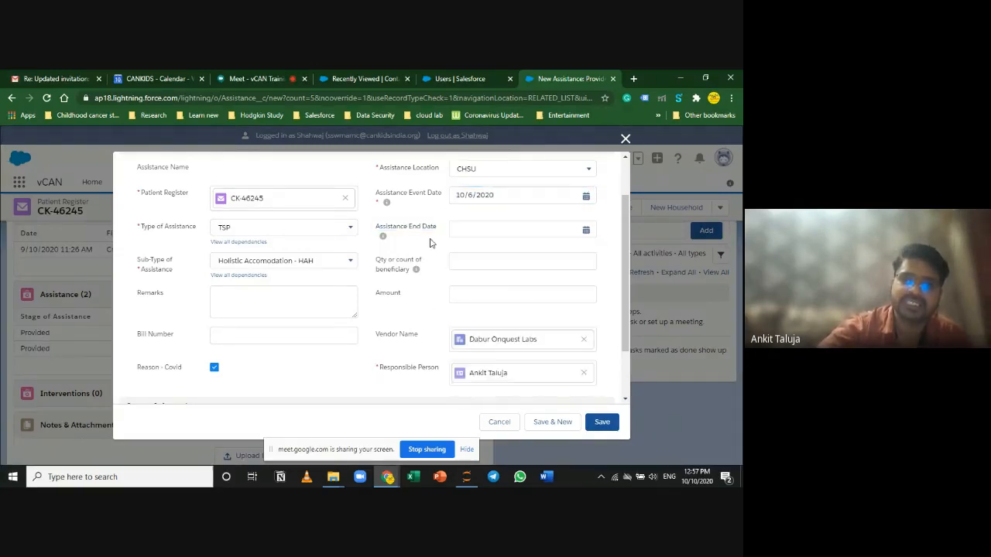
drag(509, 194, 454, 194)
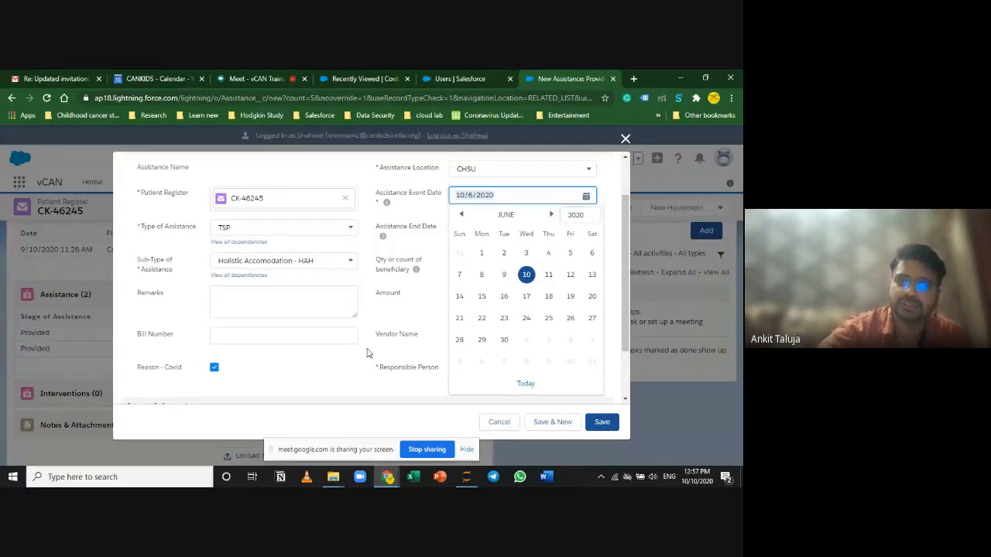
click(422, 316)
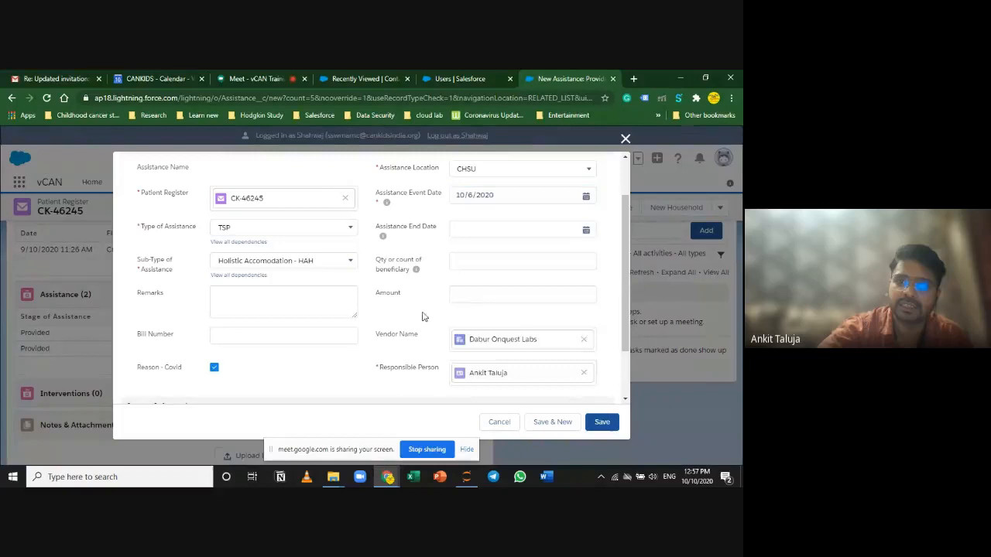
click(458, 230)
click(461, 222)
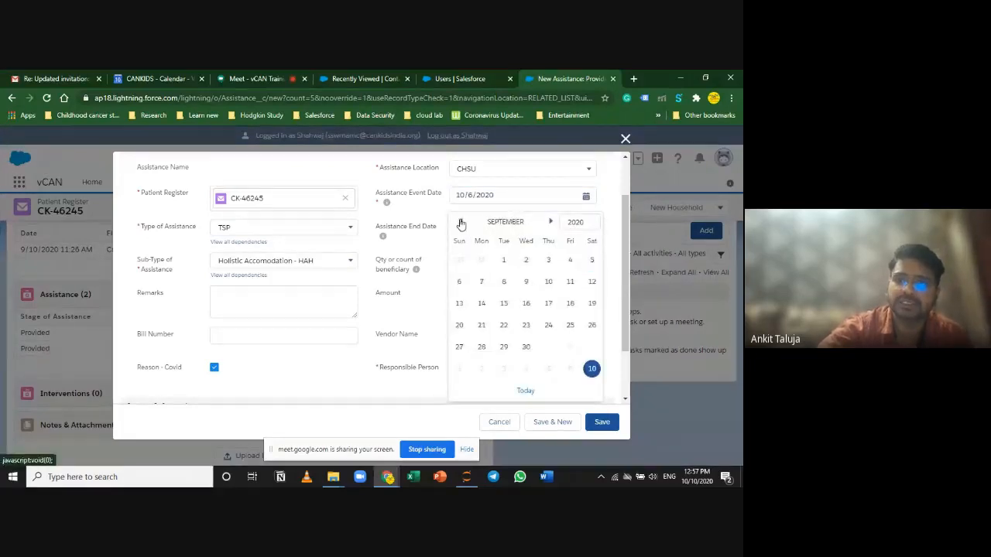
click(460, 222)
click(526, 350)
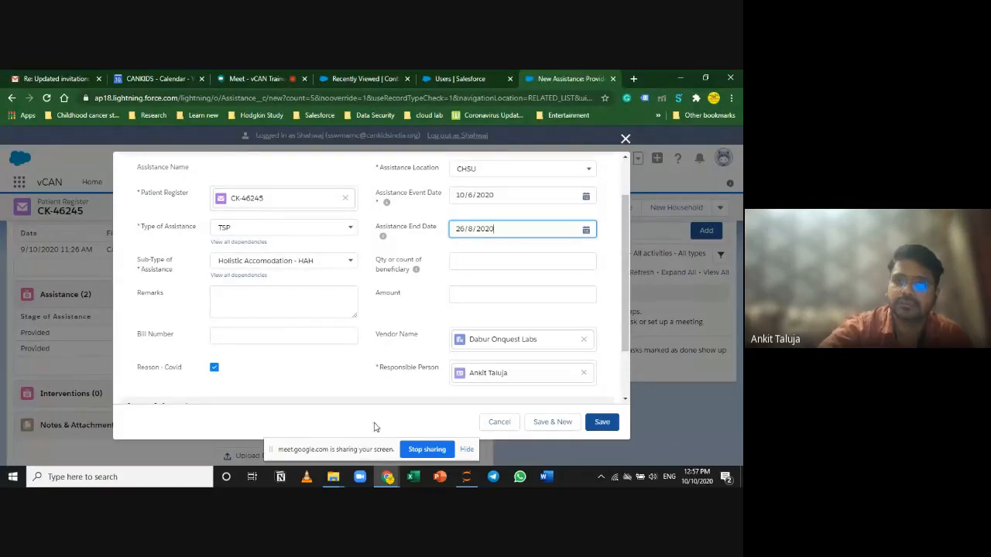
Step: Enter 4 as the beneficiary count, moving on through amount and bill number to remarks
click(482, 264)
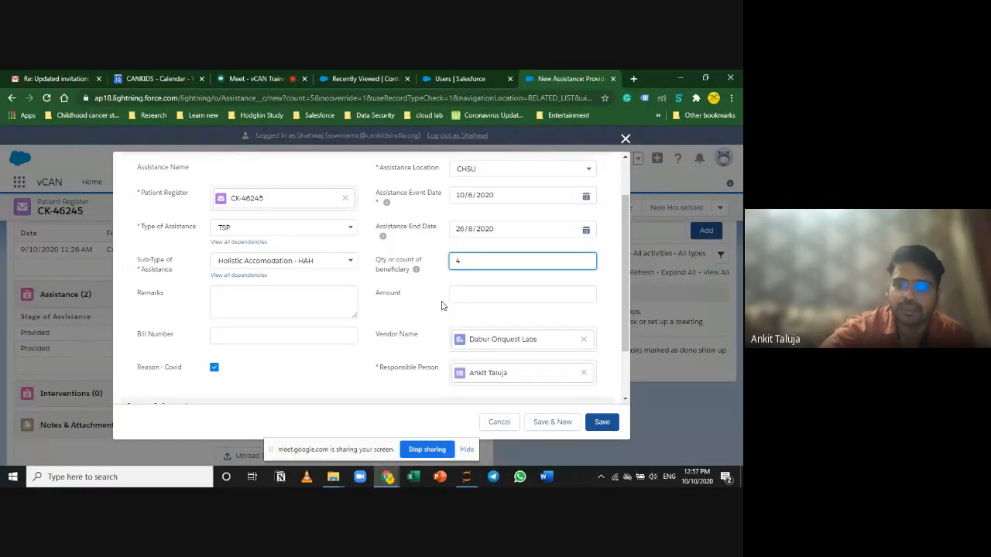
click(470, 291)
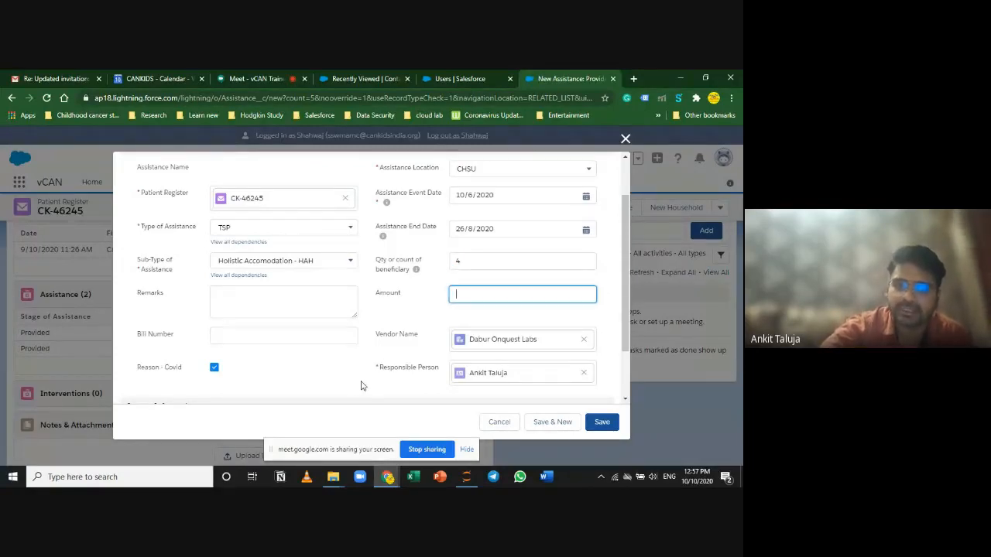
click(317, 341)
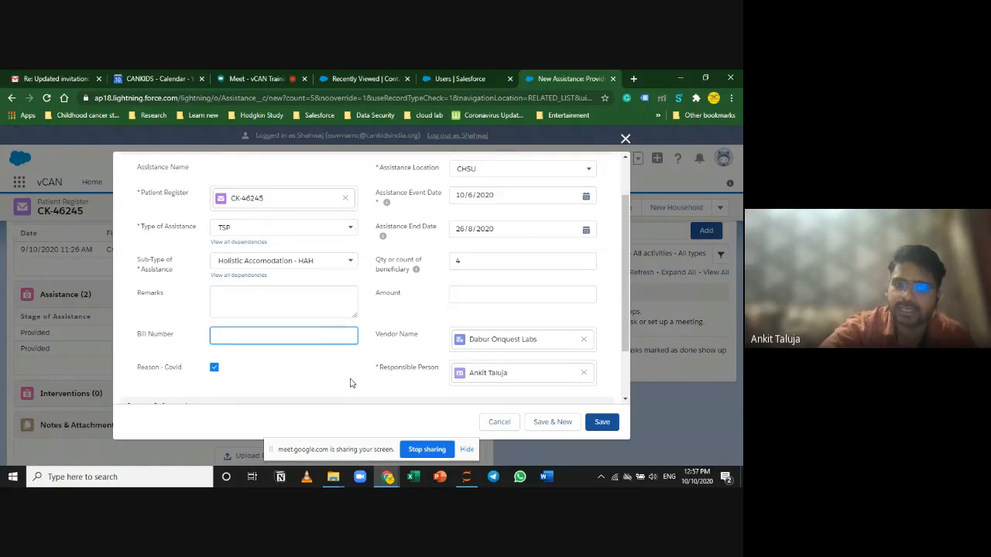
click(337, 311)
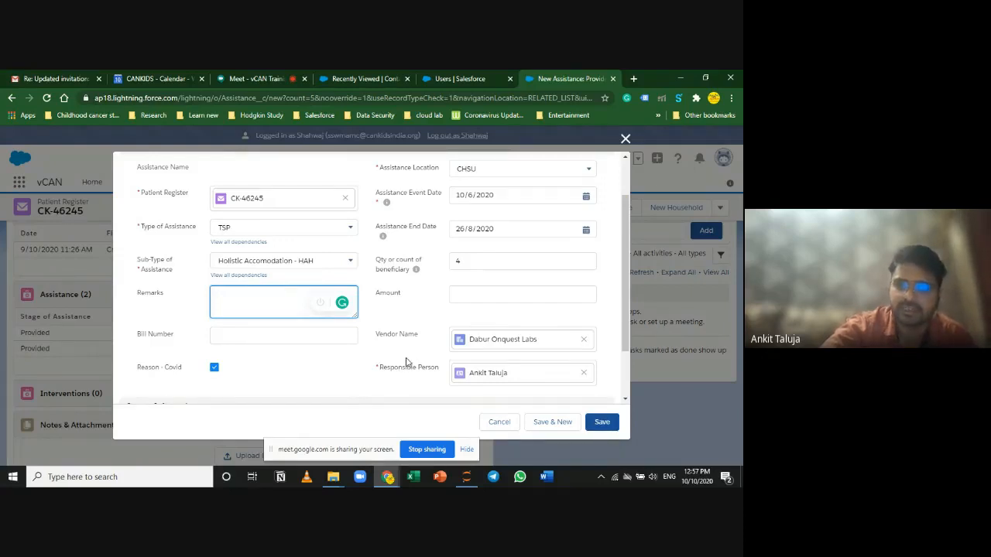
Step: Review the New Assistance form, then close it without saving it
scroll(403, 357, down, 2)
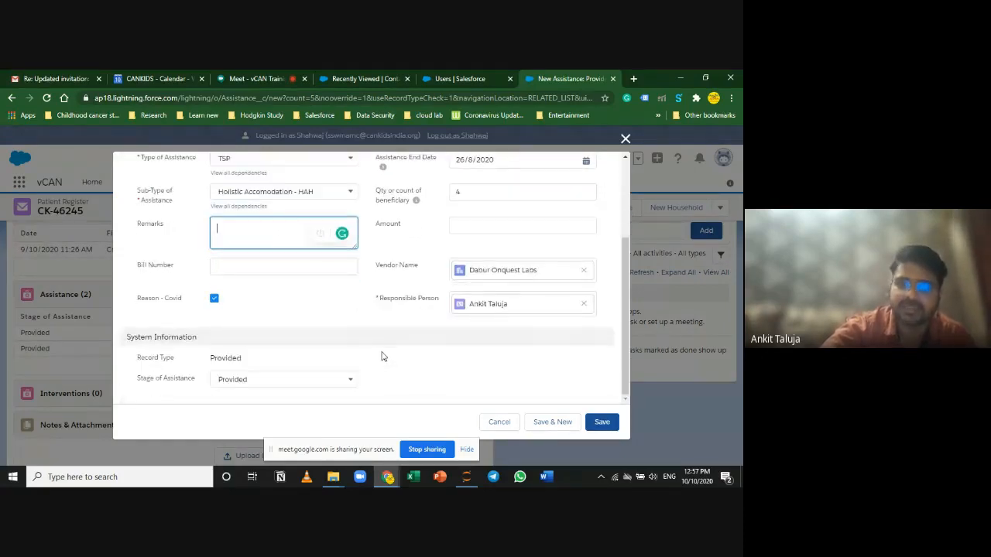
scroll(380, 355, up, 3)
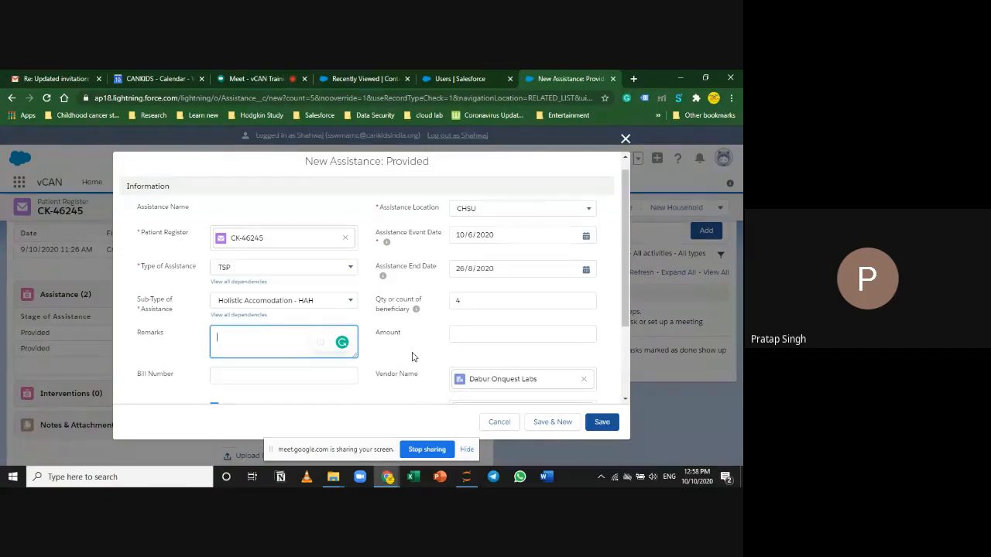
click(626, 139)
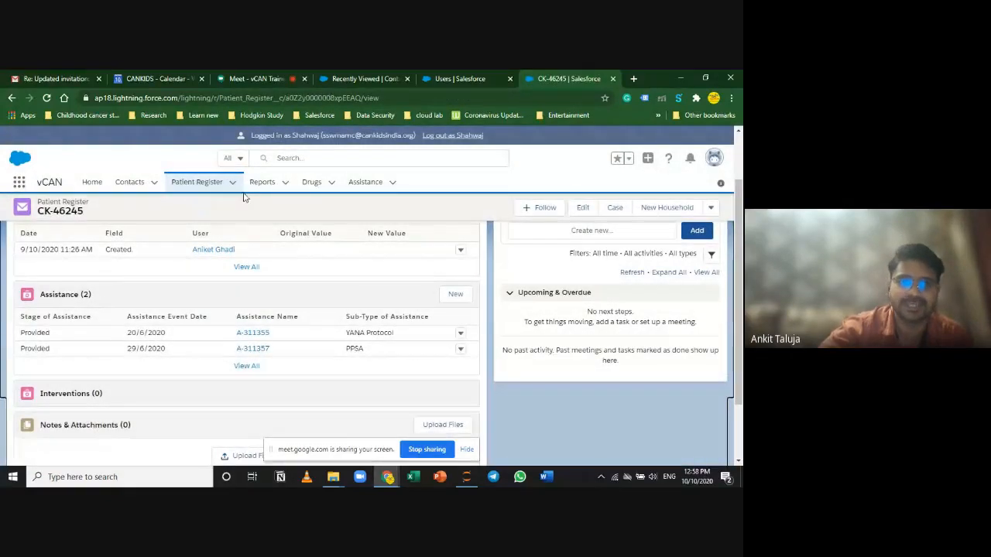
Step: Search Salesforce globally for the contact's name and open their record from the search results
click(356, 160)
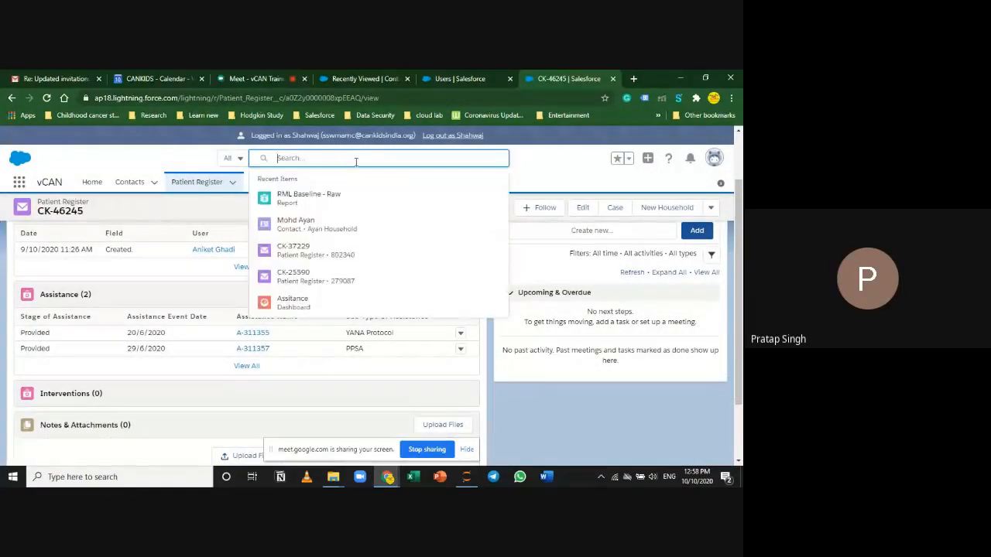
click(154, 161)
click(339, 157)
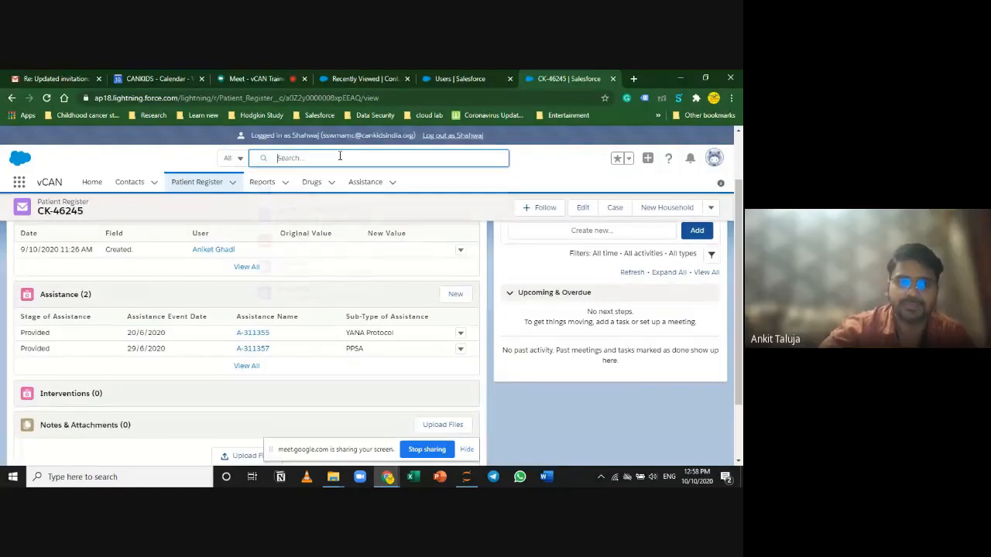
click(545, 158)
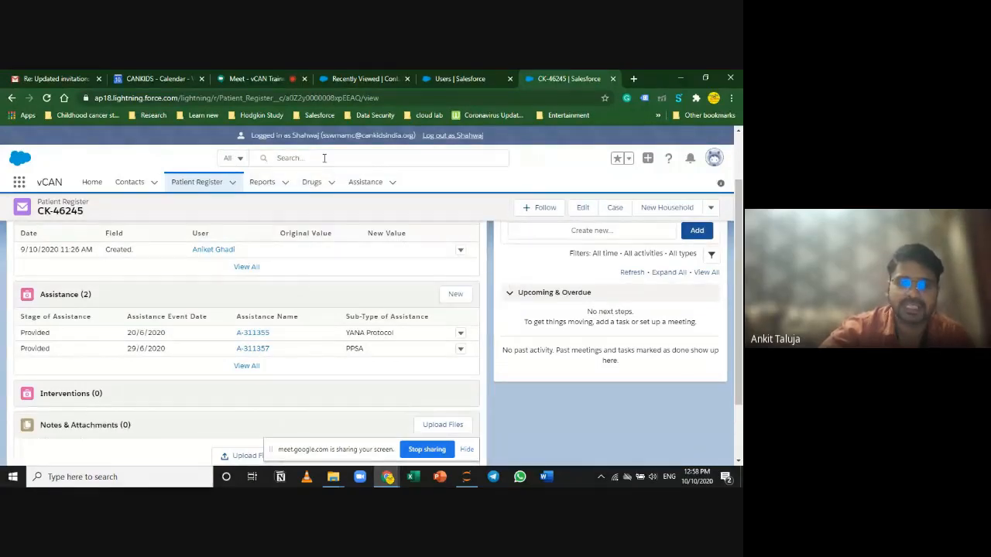
click(325, 157)
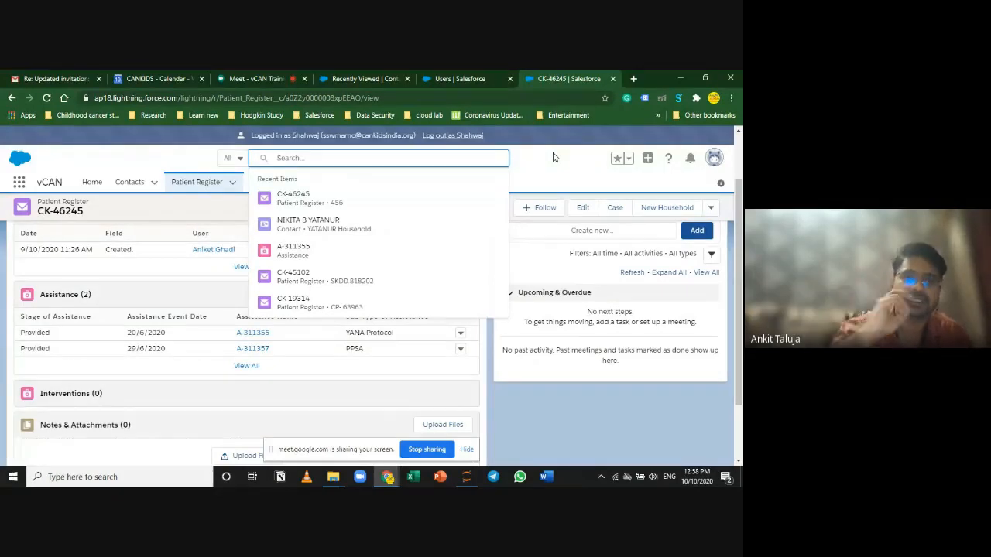
text(s)
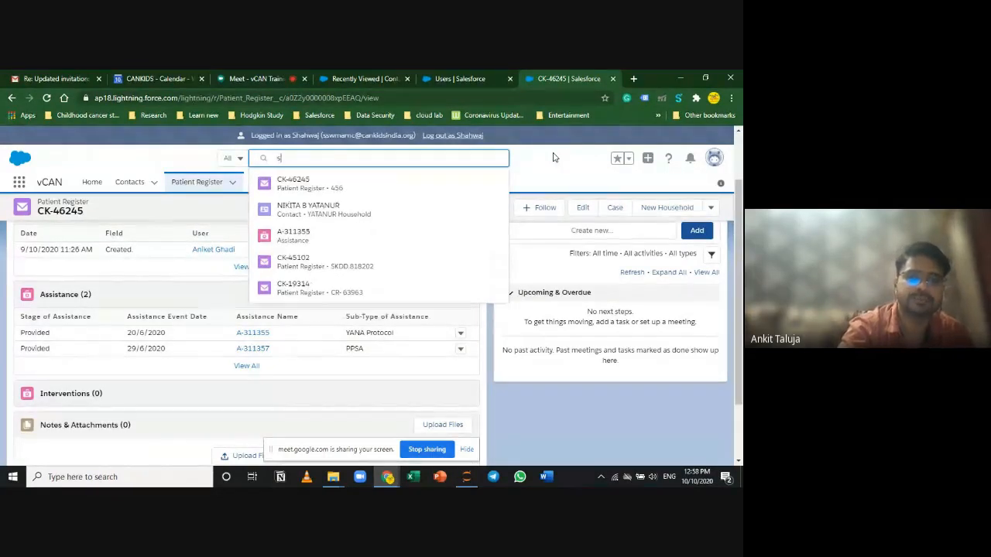
text(hahwa)
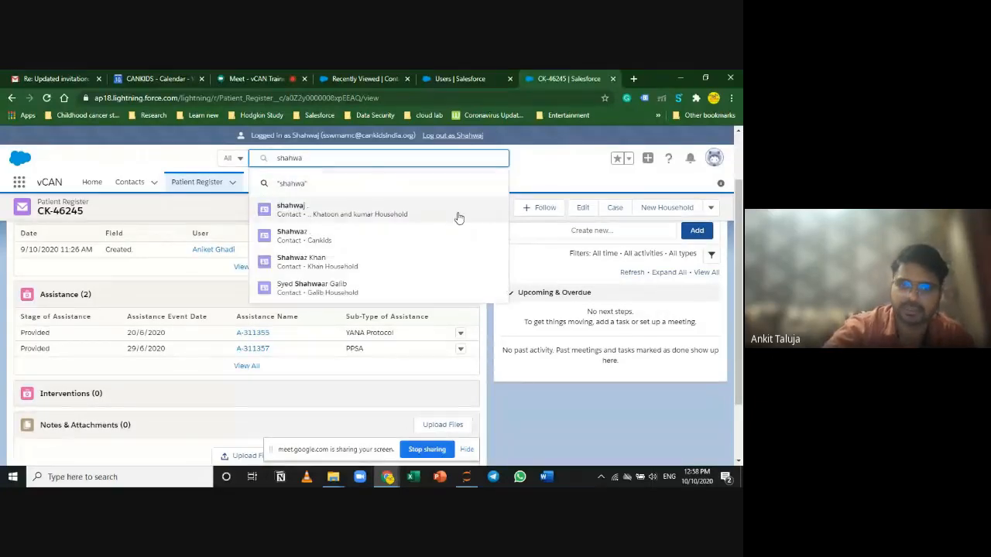
click(371, 214)
click(315, 157)
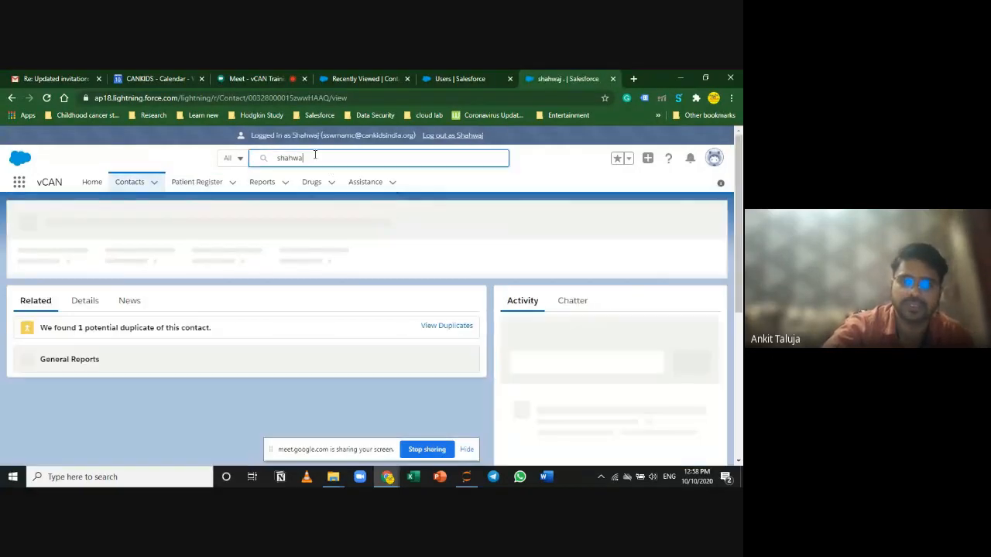
text(j)
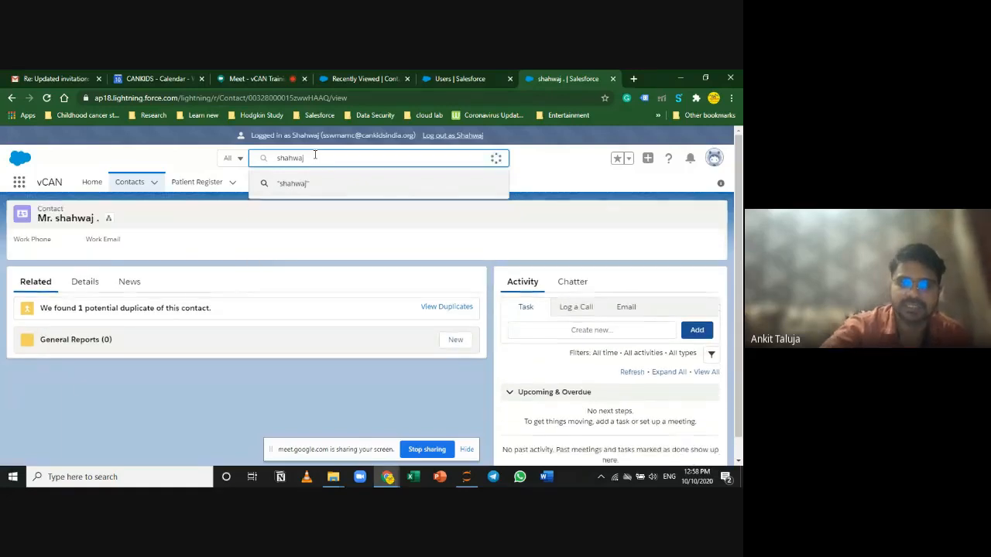
key(Return)
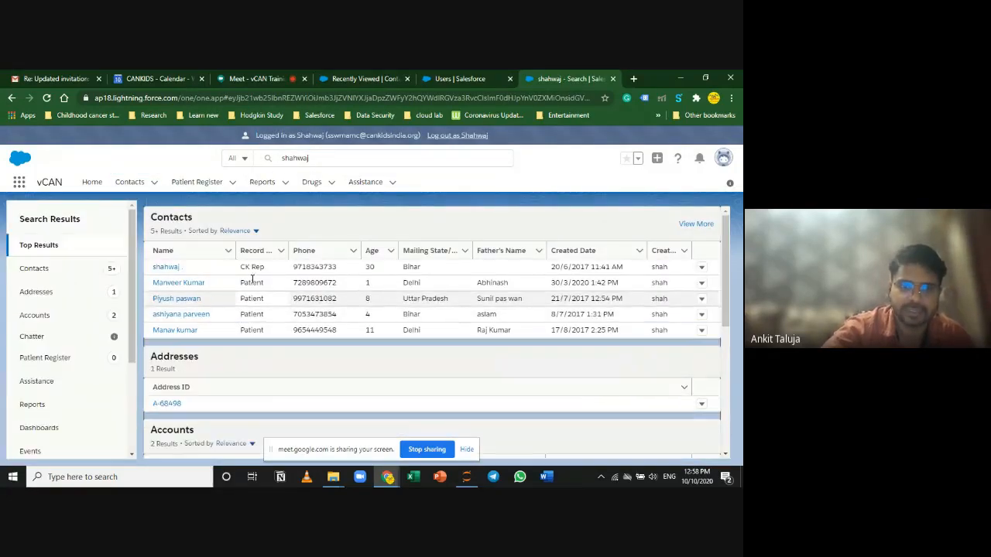
click(170, 267)
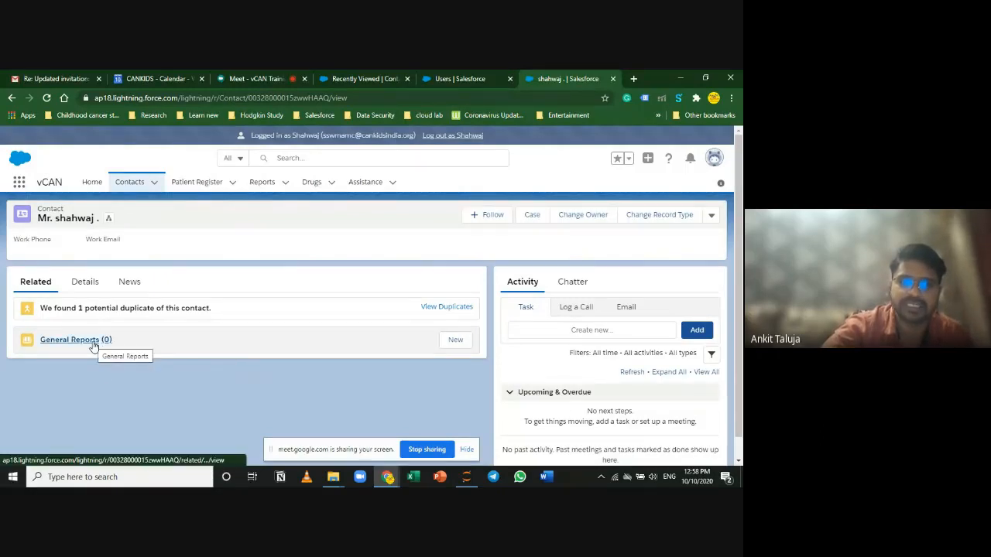
Step: Create a general report with summary 'donor visited hospital at 11 Am' and hospital RML DEL, and save it
click(456, 342)
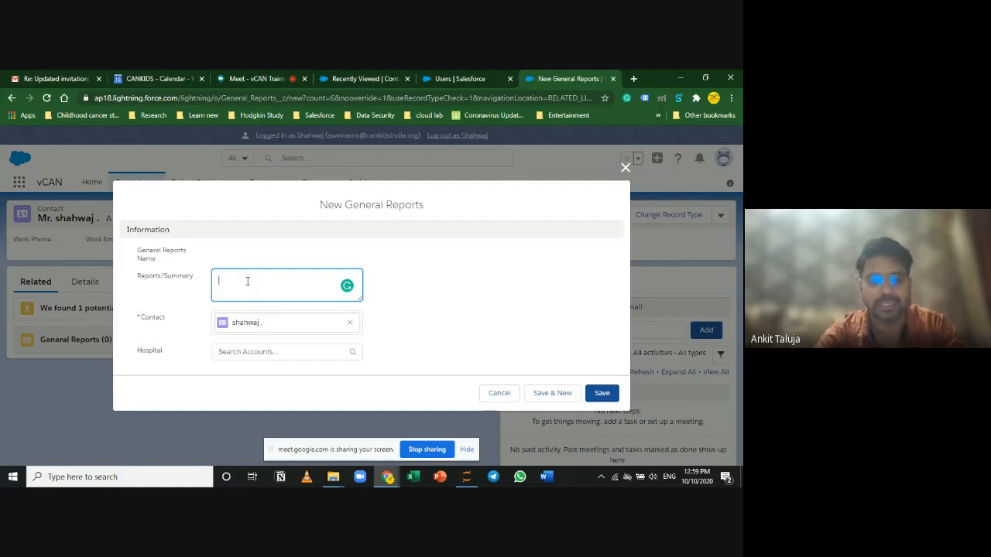
text(donor)
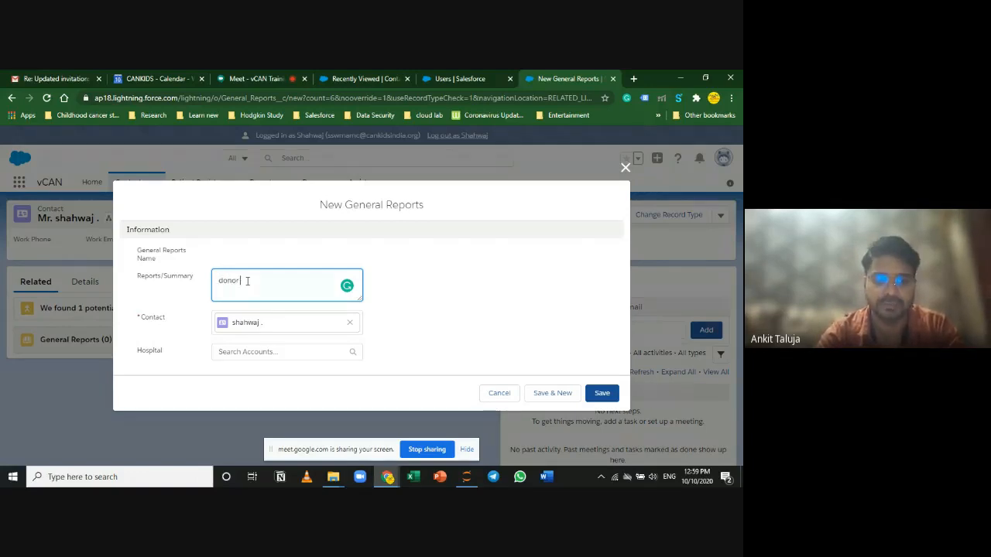
text( visited h)
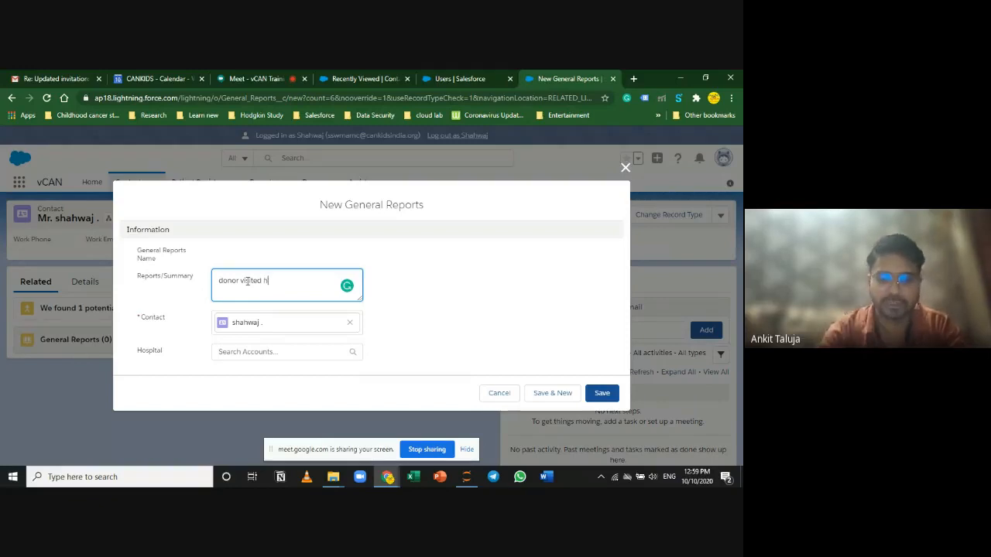
text(ospita)
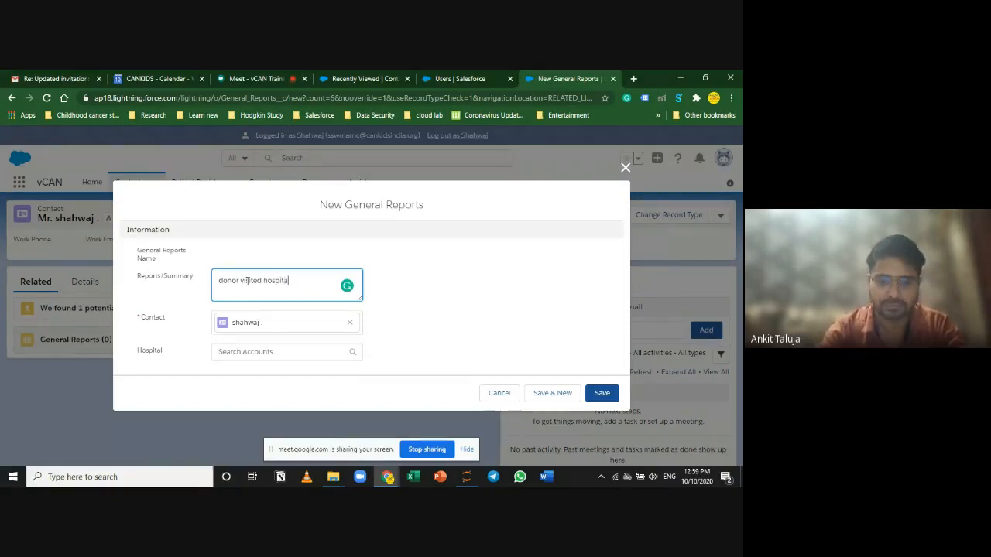
text(l at )
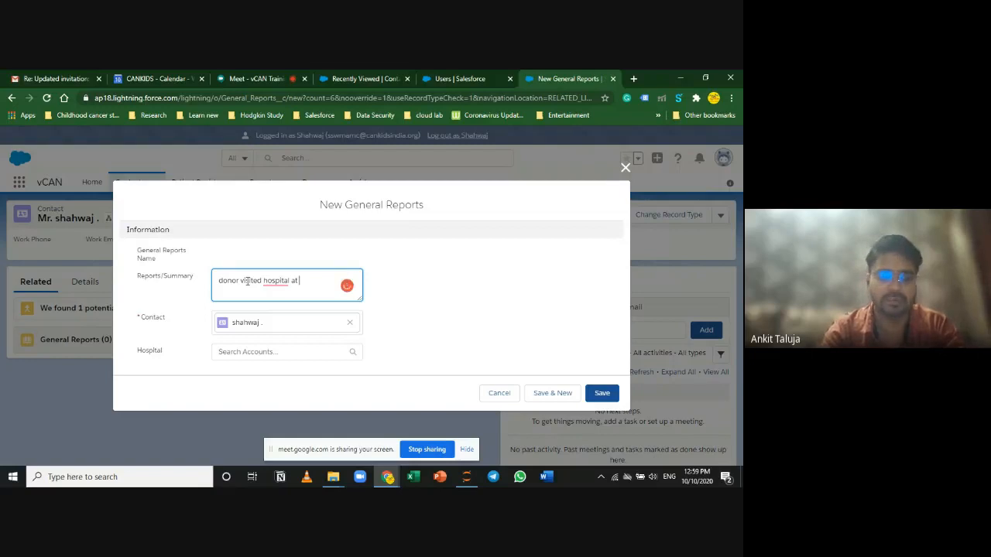
text(11:)
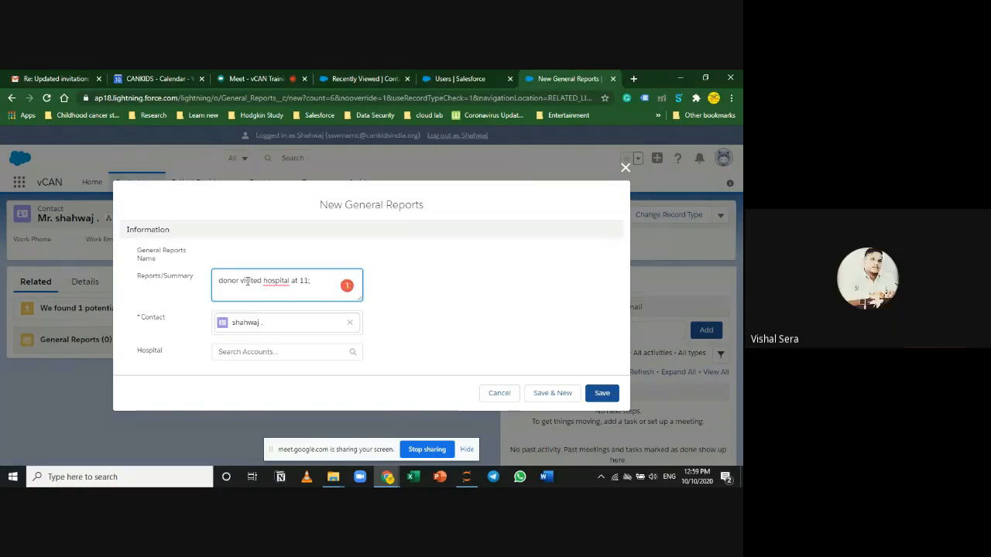
key(BackSpace)
text( Am)
click(266, 351)
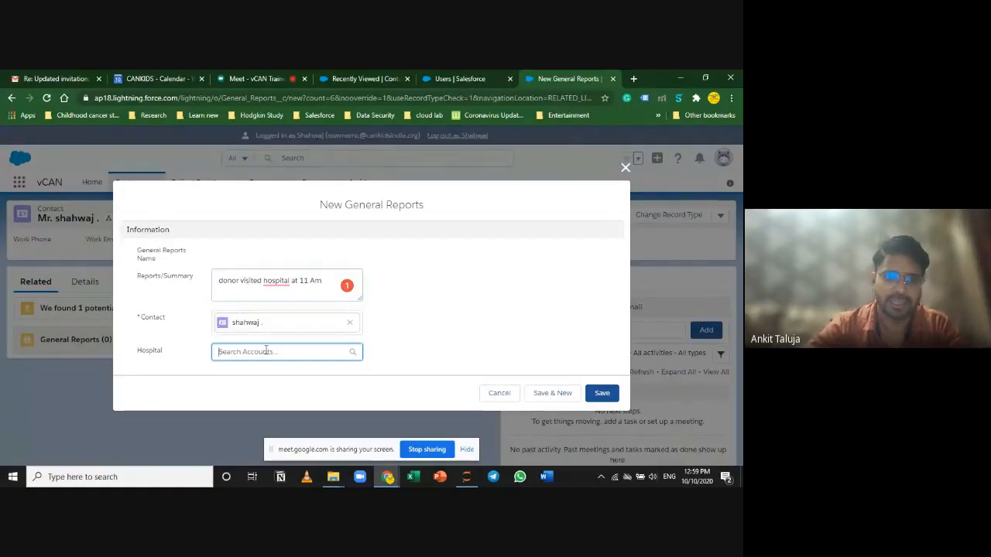
scroll(409, 346, down, 1)
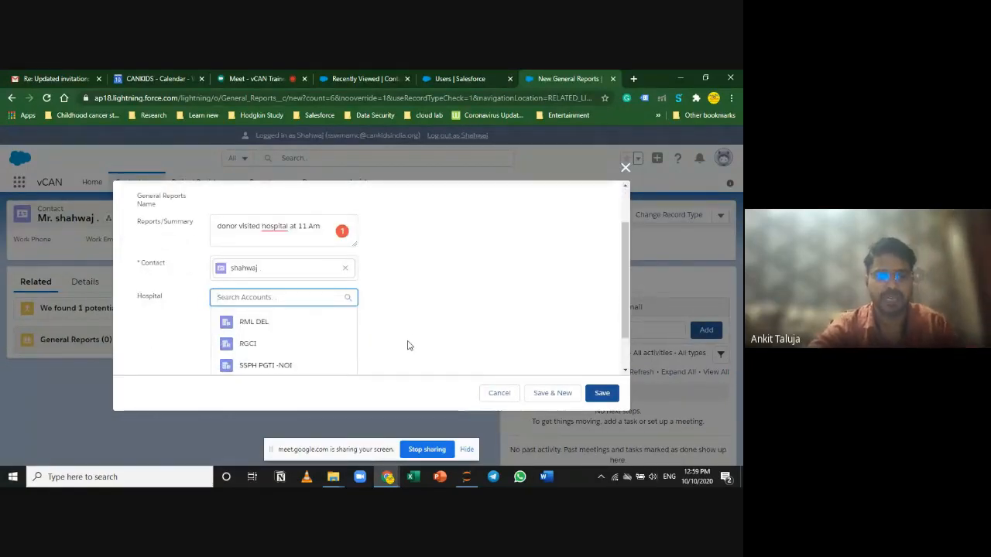
click(295, 332)
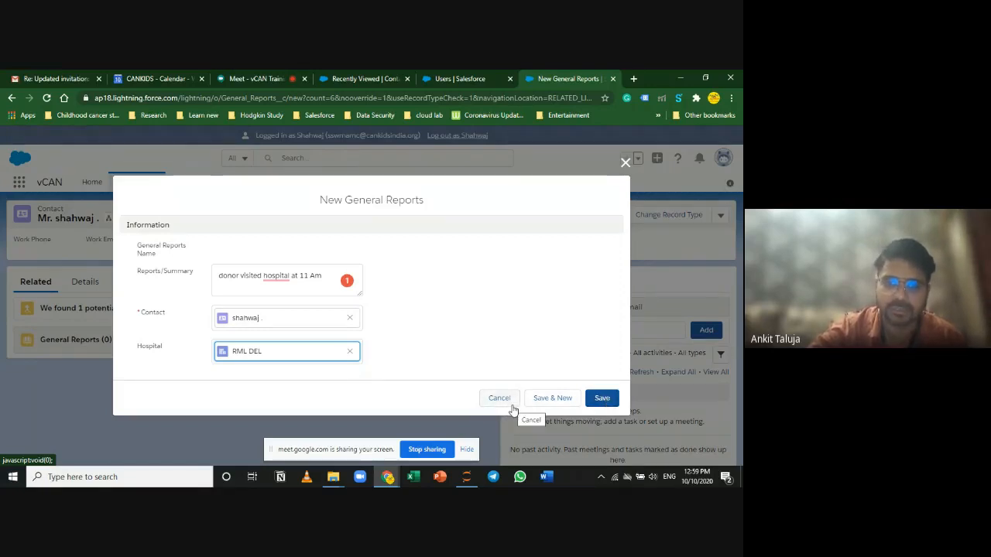
click(597, 403)
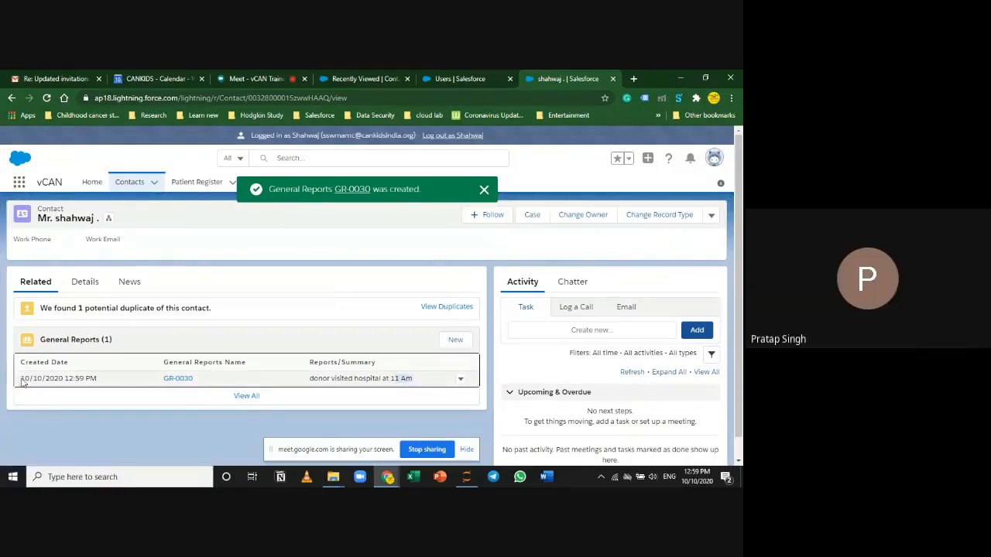
Step: Go from GR-0030 to hospital RML DEL and open GR-0030 from its General Reports list
drag(25, 377, 114, 377)
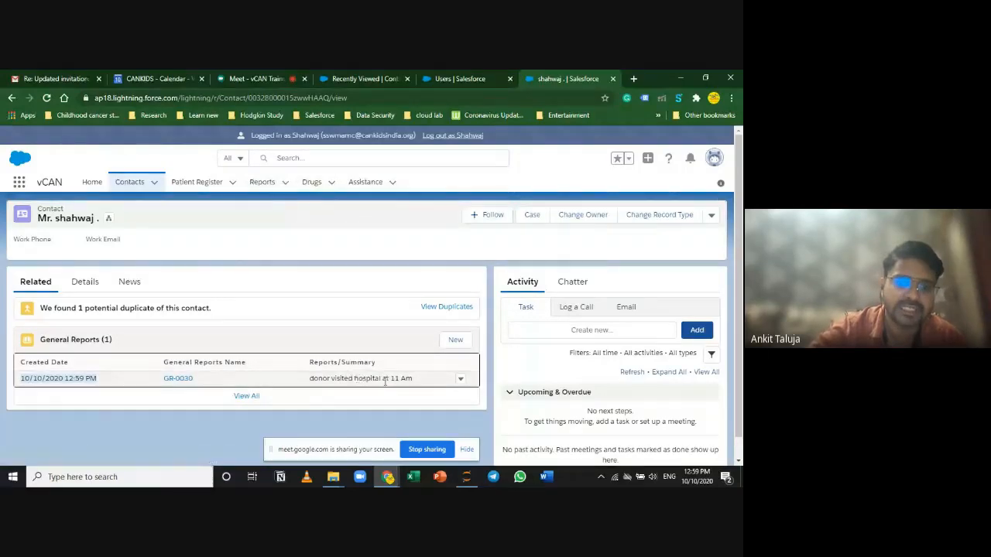
click(179, 377)
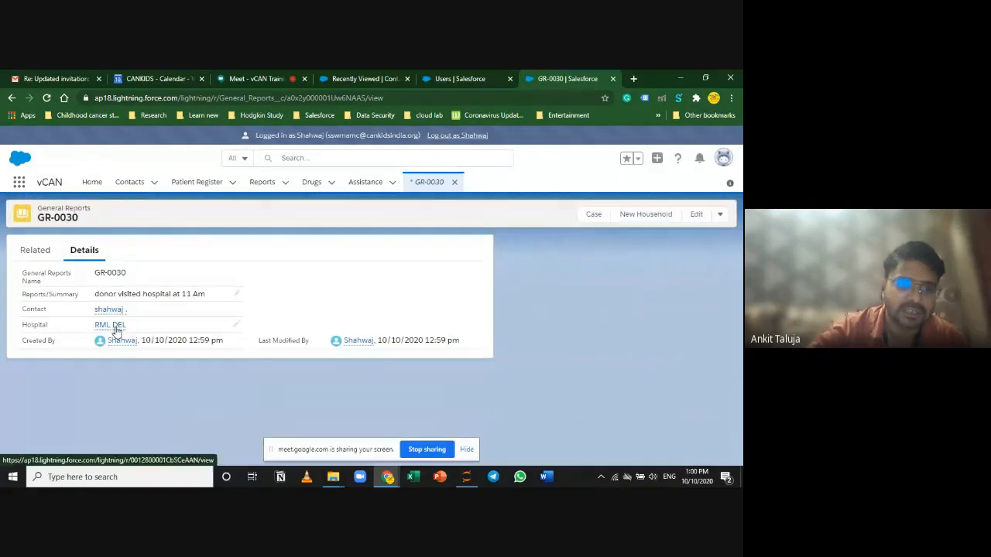
click(115, 326)
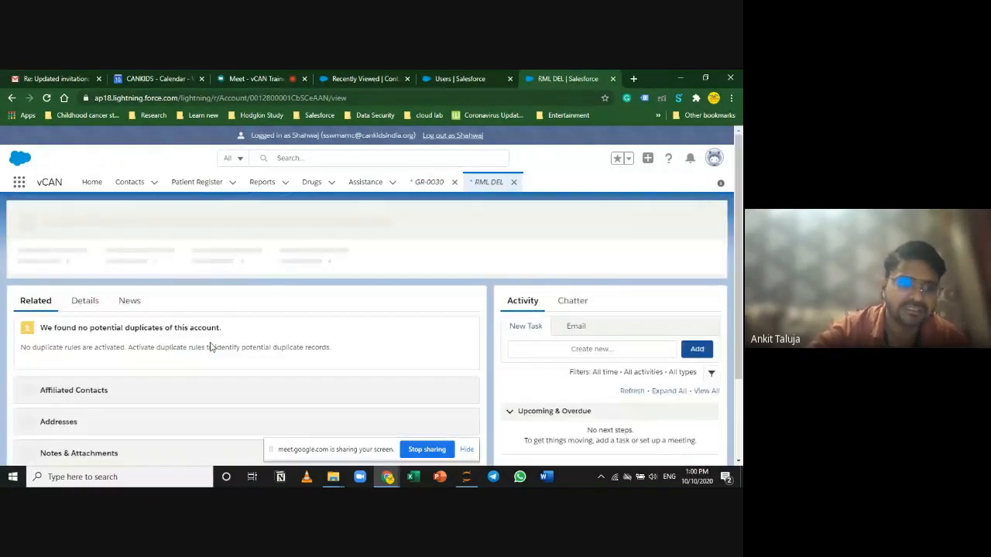
scroll(159, 361, down, 5)
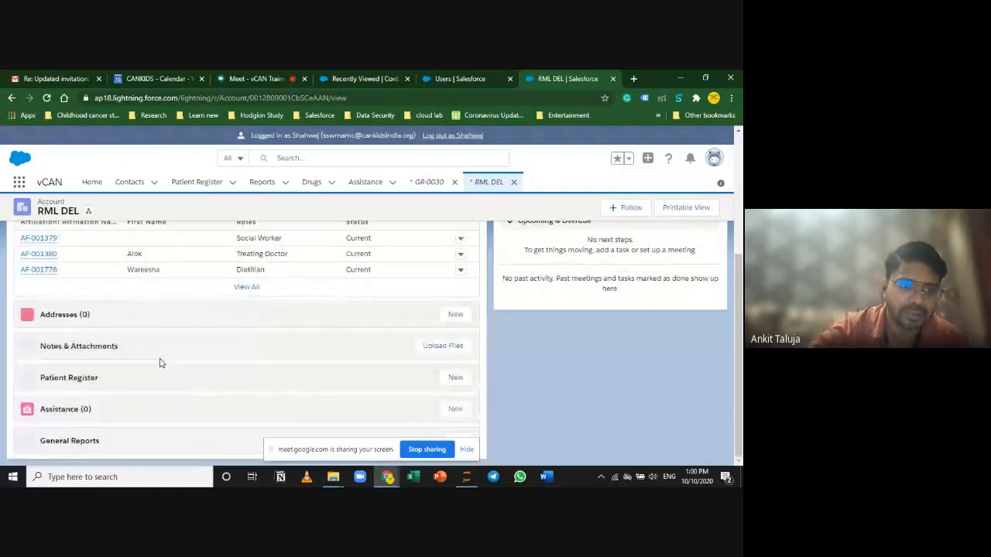
scroll(159, 361, down, 5)
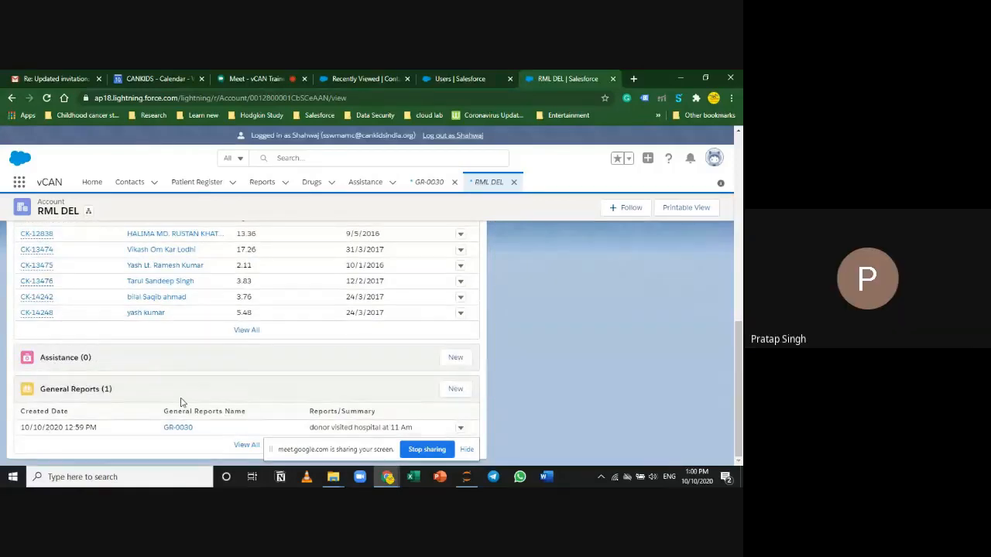
scroll(181, 400, up, 10)
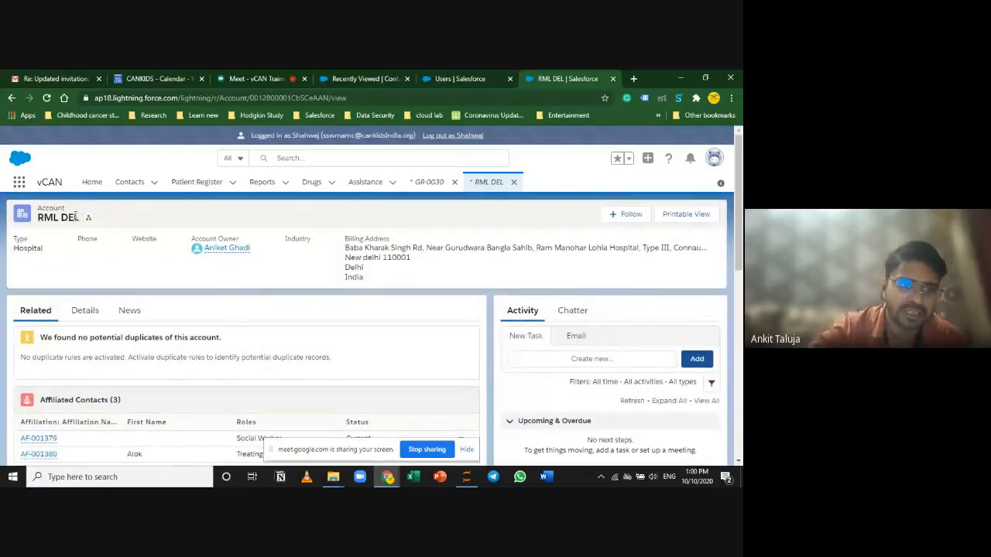
scroll(124, 376, down, 10)
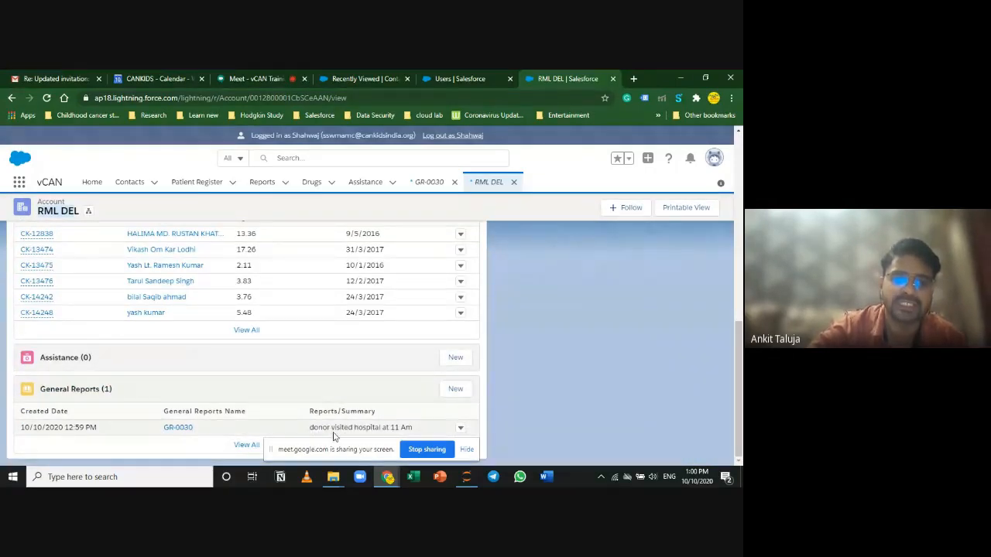
click(173, 427)
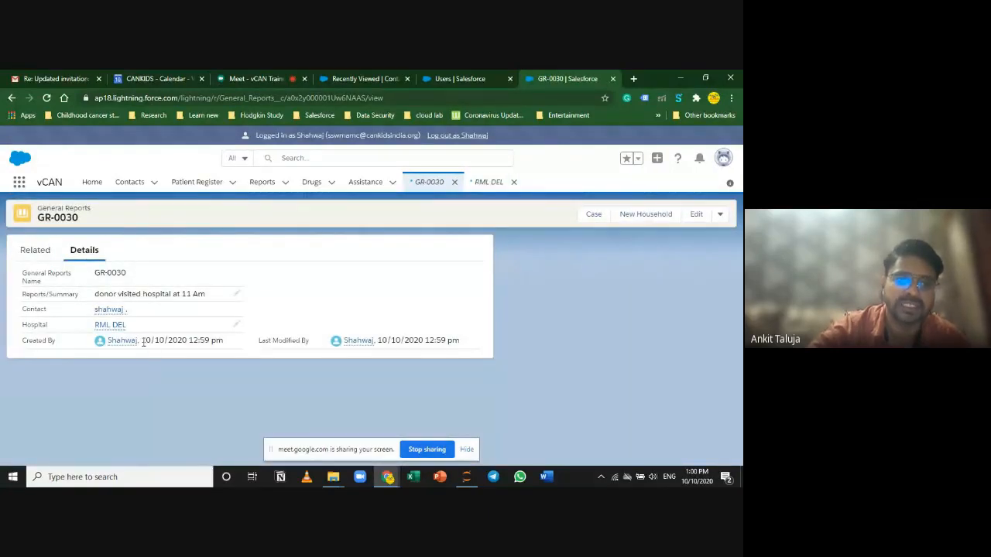
Step: Append ', 1 oct 2020' to GR-0030's summary and save it
drag(143, 342, 190, 344)
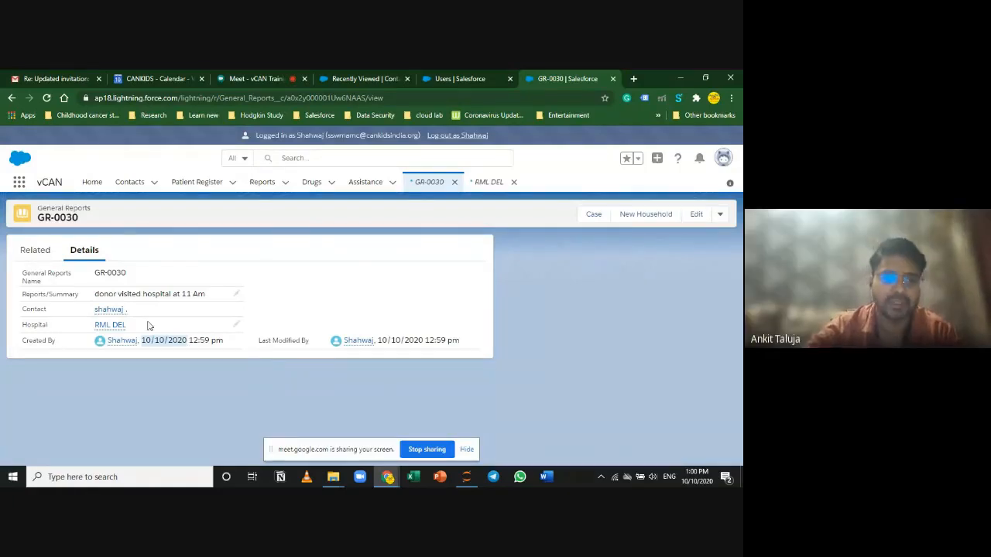
click(236, 294)
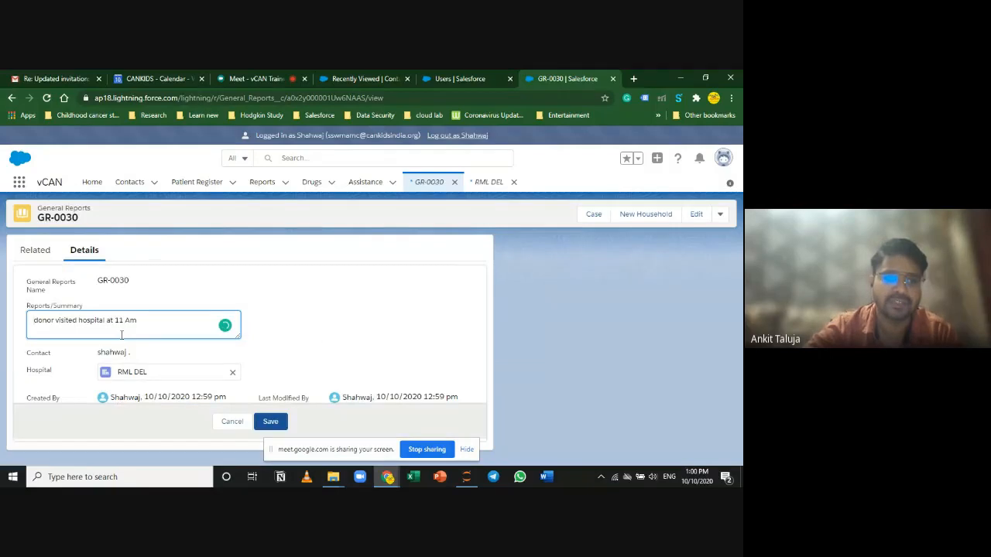
click(155, 326)
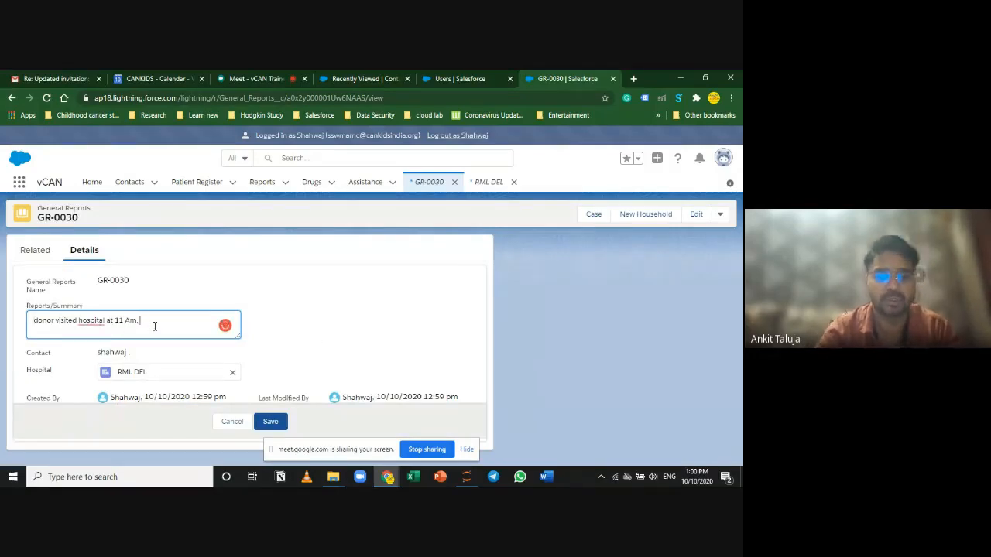
text(, 1)
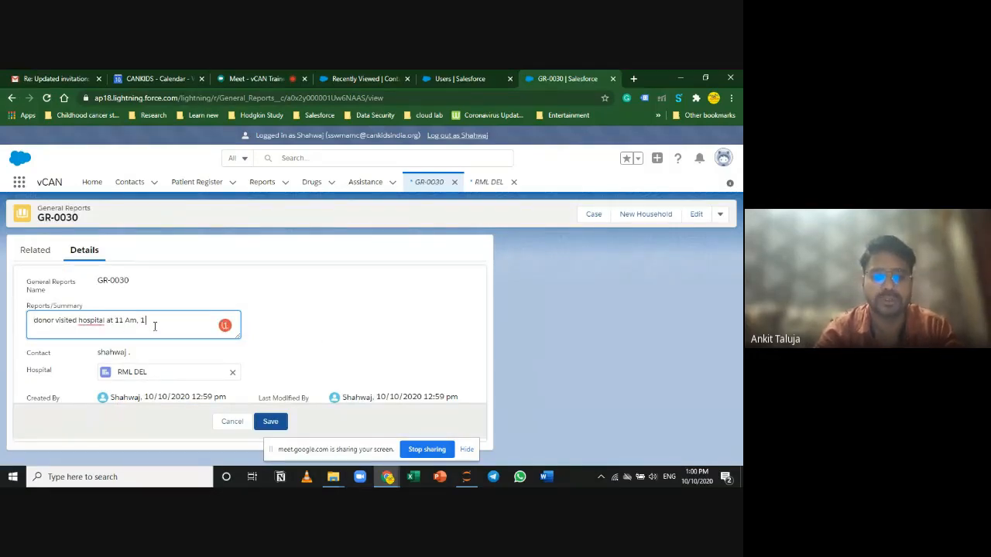
text( oct 2020)
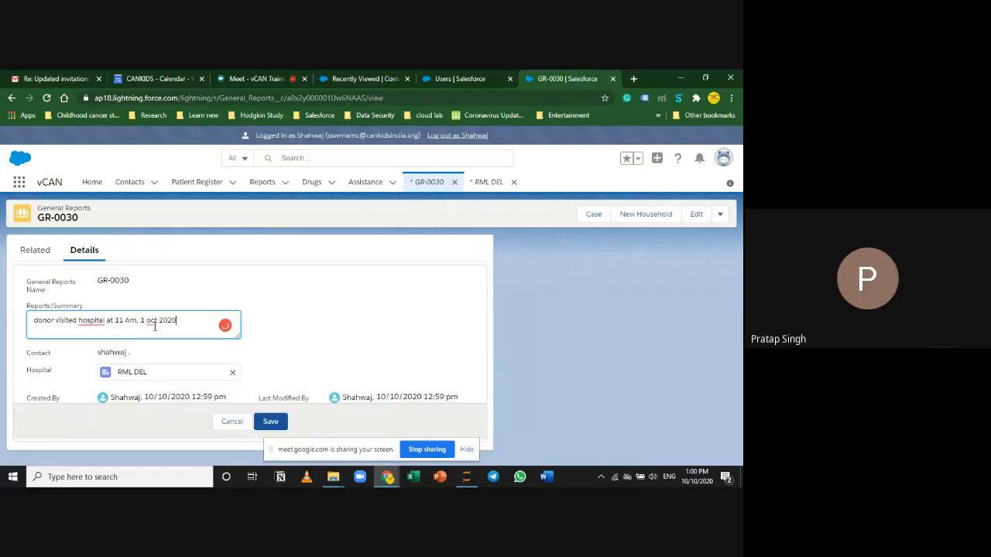
click(271, 422)
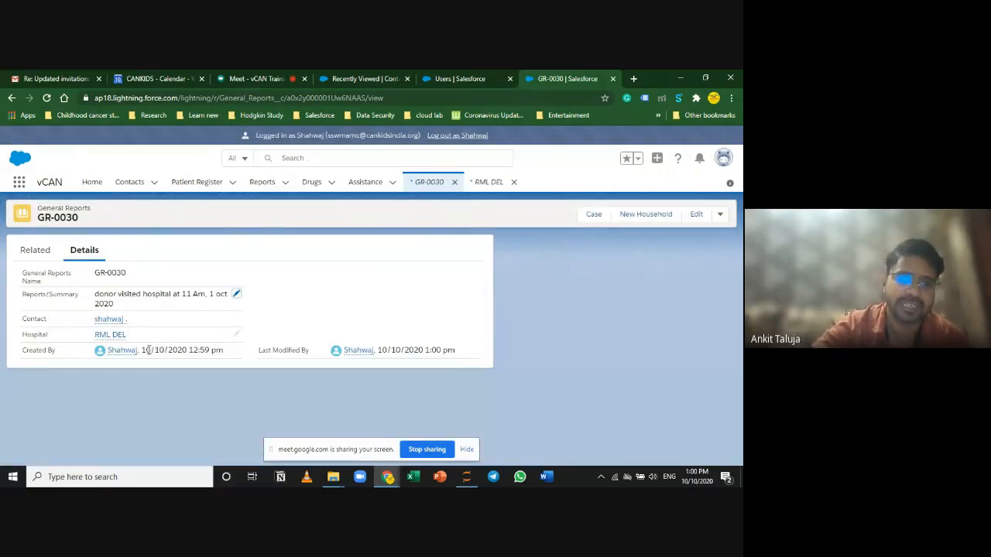
Step: Open the linked hospital RML DEL account from the report
drag(142, 350, 188, 350)
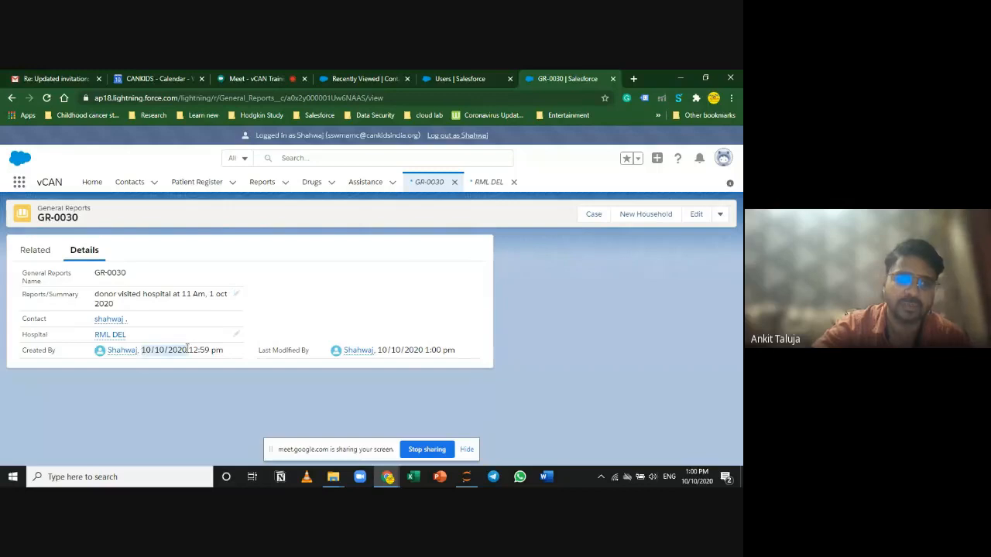
click(216, 294)
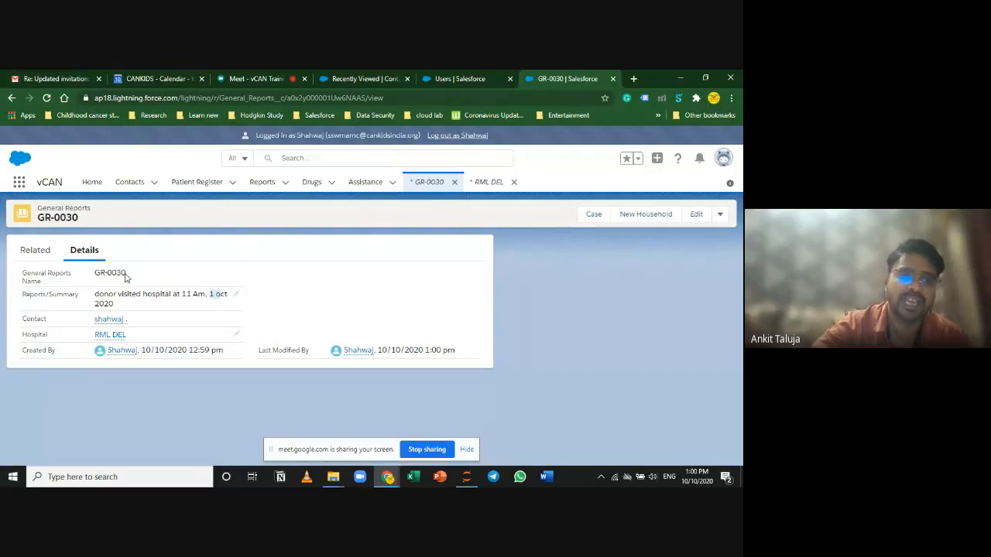
click(110, 334)
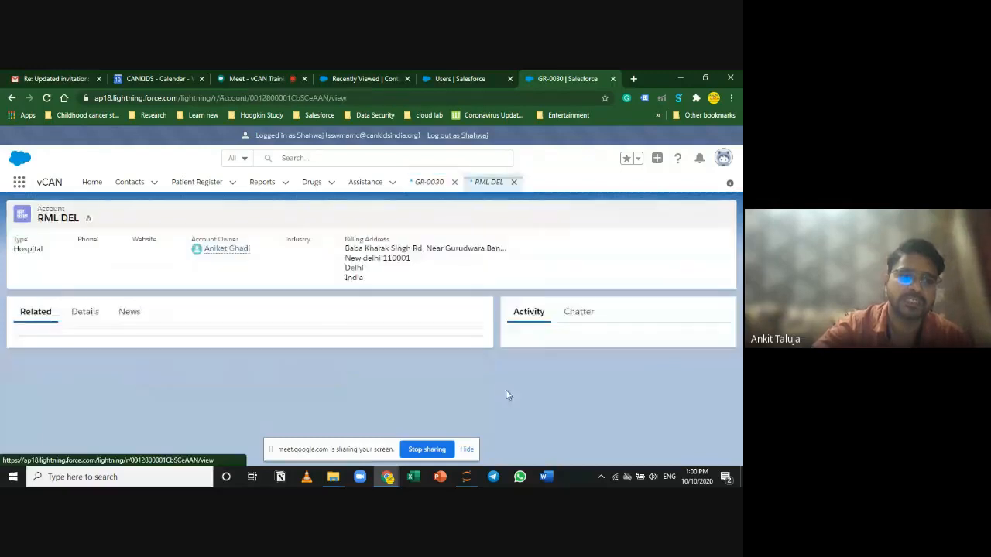
Step: Check RML DEL's General Reports list for the updated summary, then return to the Google Meet call
scroll(149, 407, down, 3)
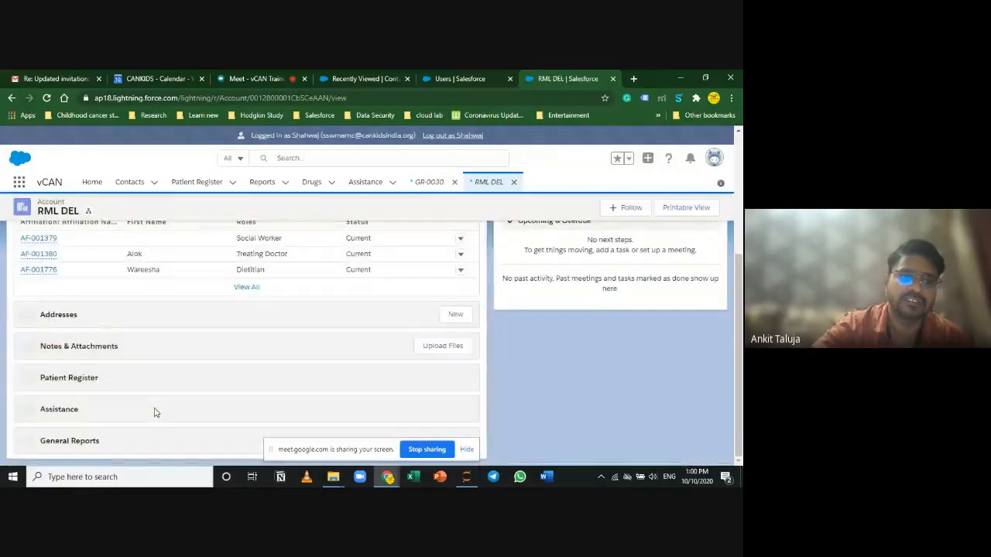
click(466, 449)
scroll(335, 401, down, 1)
scroll(334, 400, down, 5)
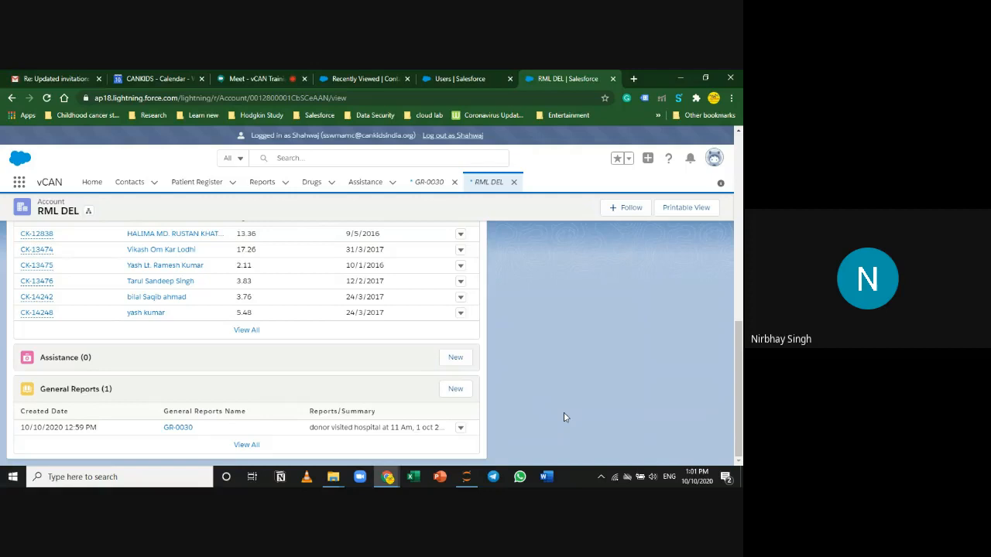
click(281, 74)
click(165, 331)
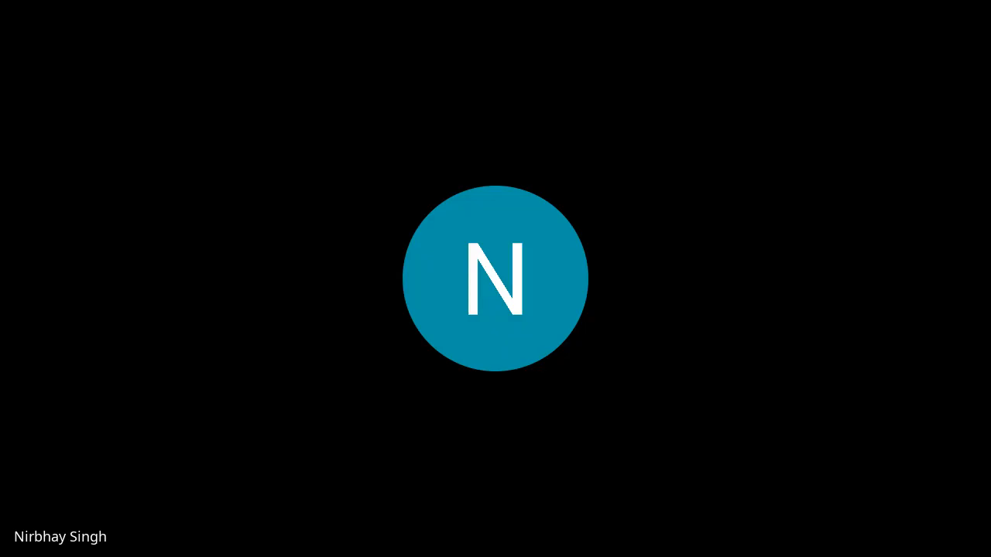
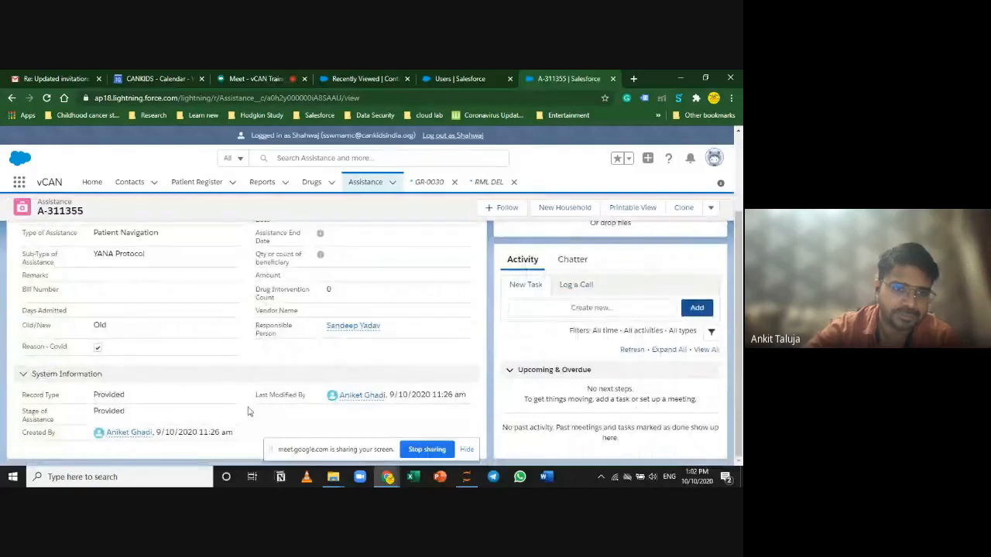
Step: Scroll A-311355 back up to its Information details, then open the recently viewed Assistance list
scroll(248, 411, up, 3)
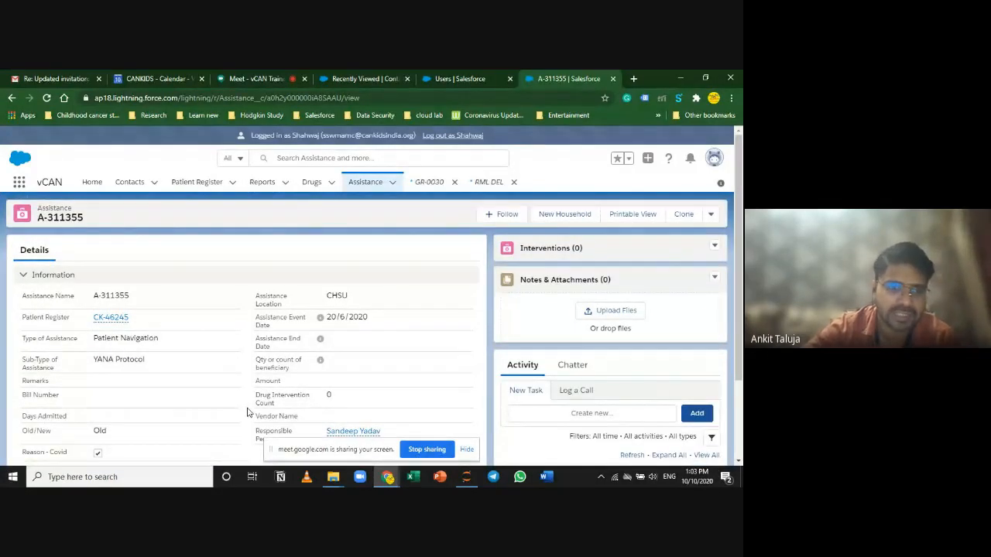
click(365, 182)
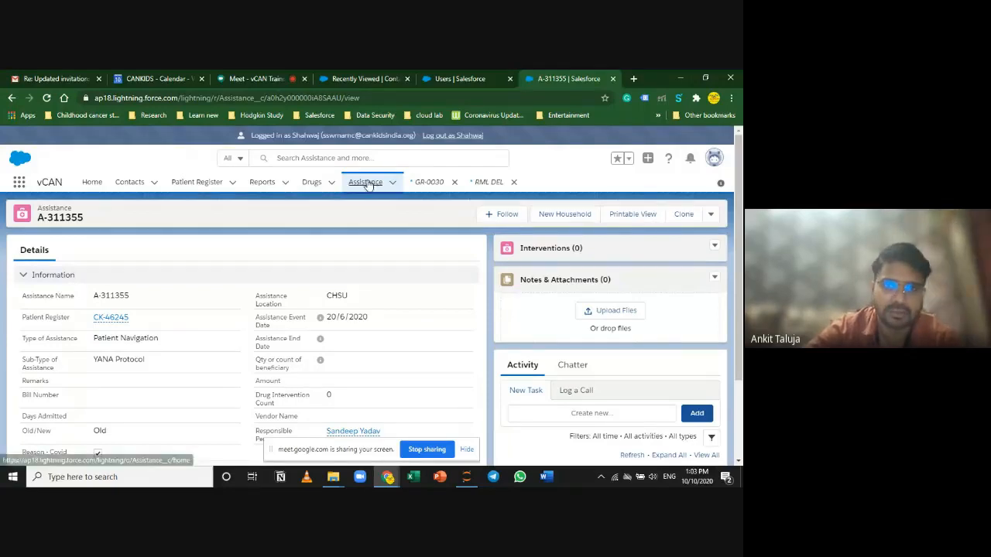
Step: Close the GR-0030 and RML DEL workspaces and open assistance record A-310083
click(455, 182)
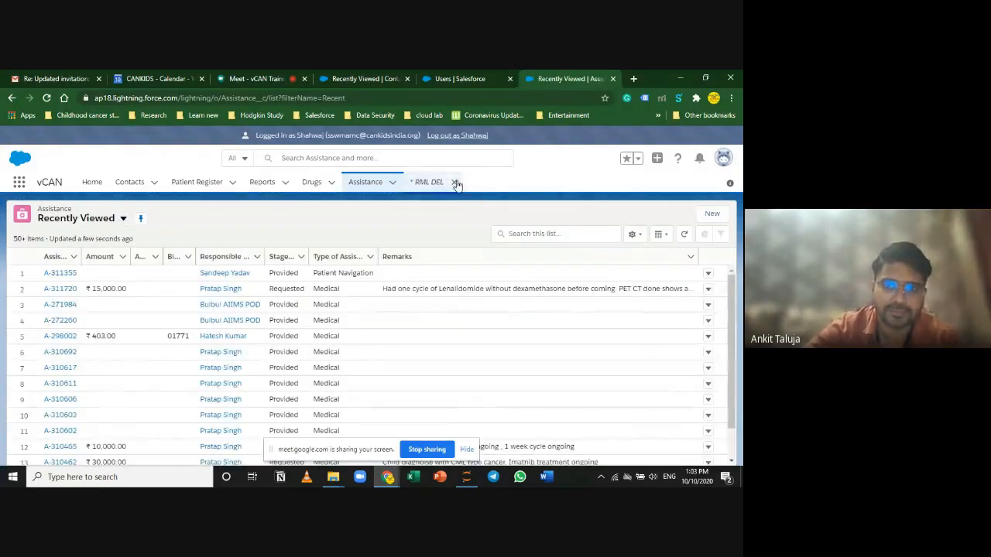
click(454, 182)
scroll(76, 420, down, 1)
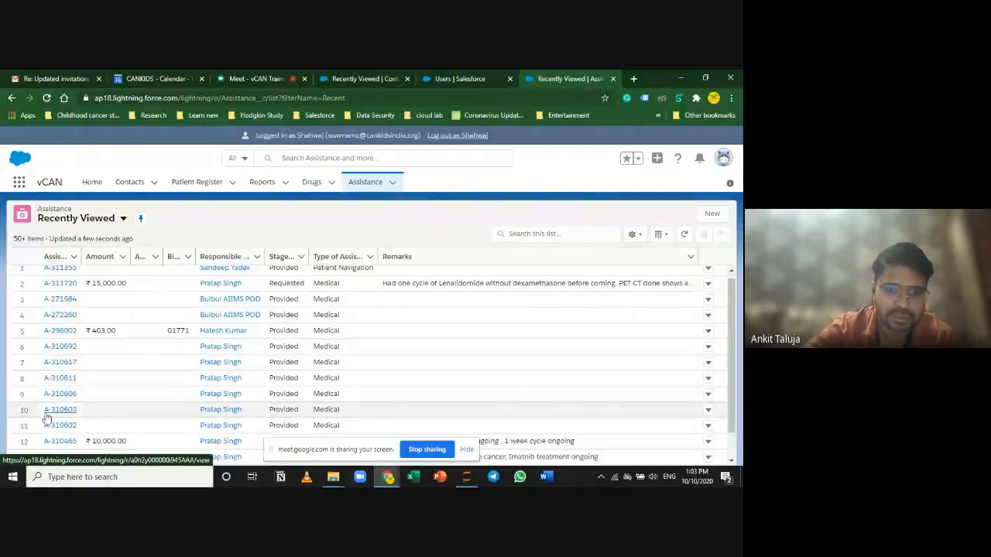
scroll(46, 410, down, 5)
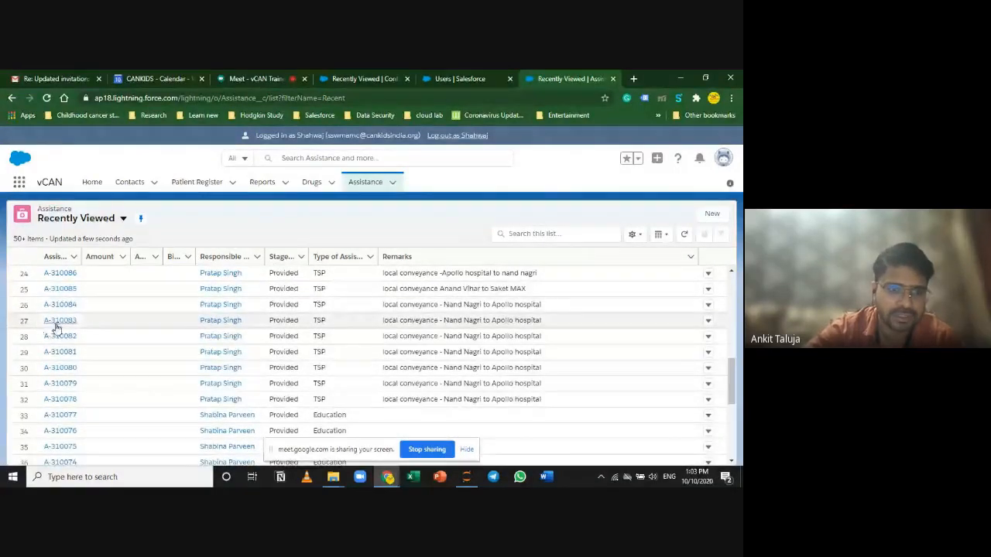
click(58, 321)
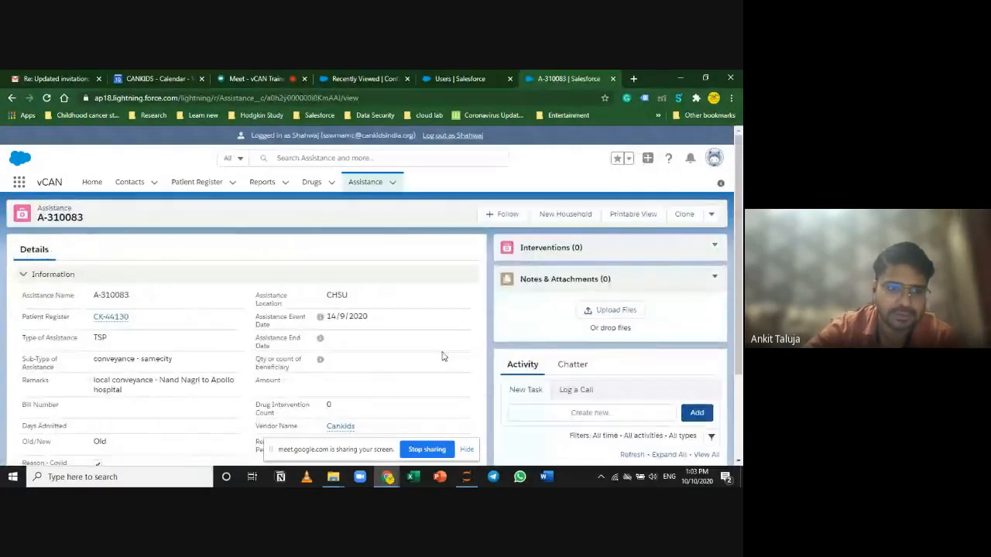
scroll(442, 356, down, 2)
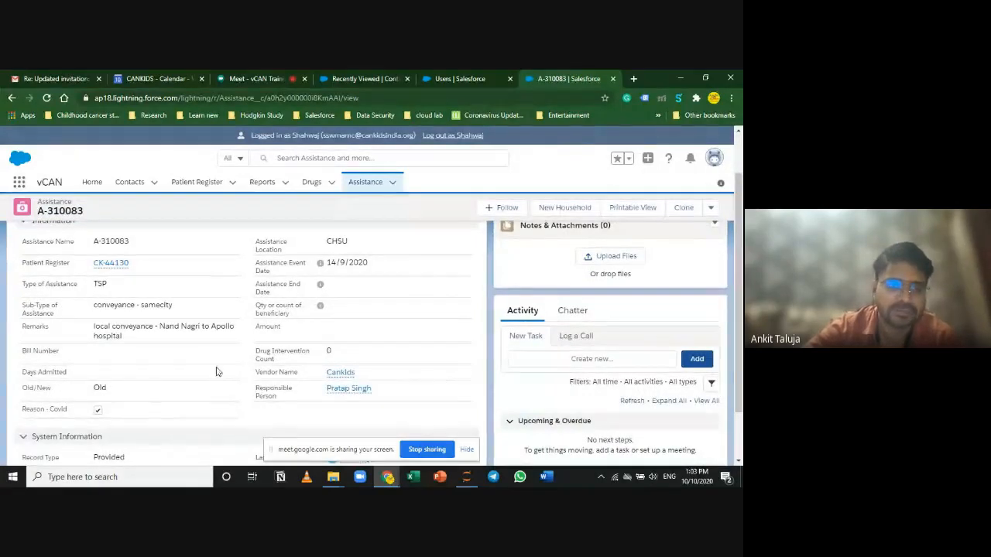
drag(97, 305, 174, 305)
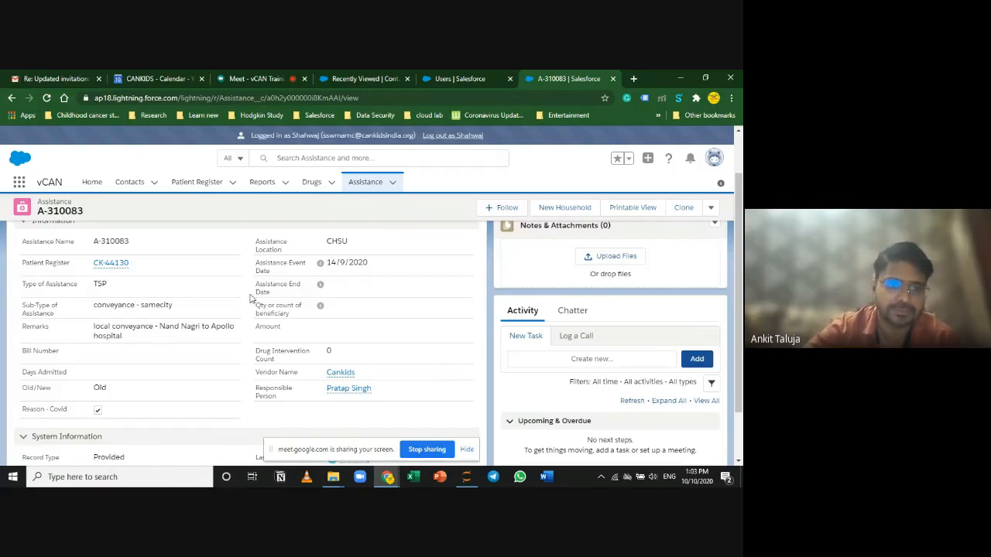
scroll(500, 380, up, 1)
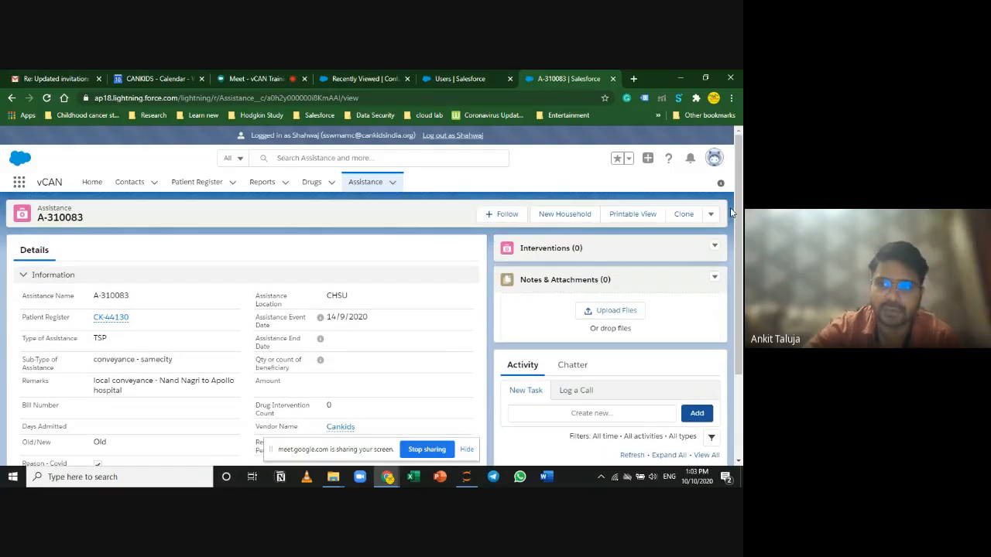
click(709, 213)
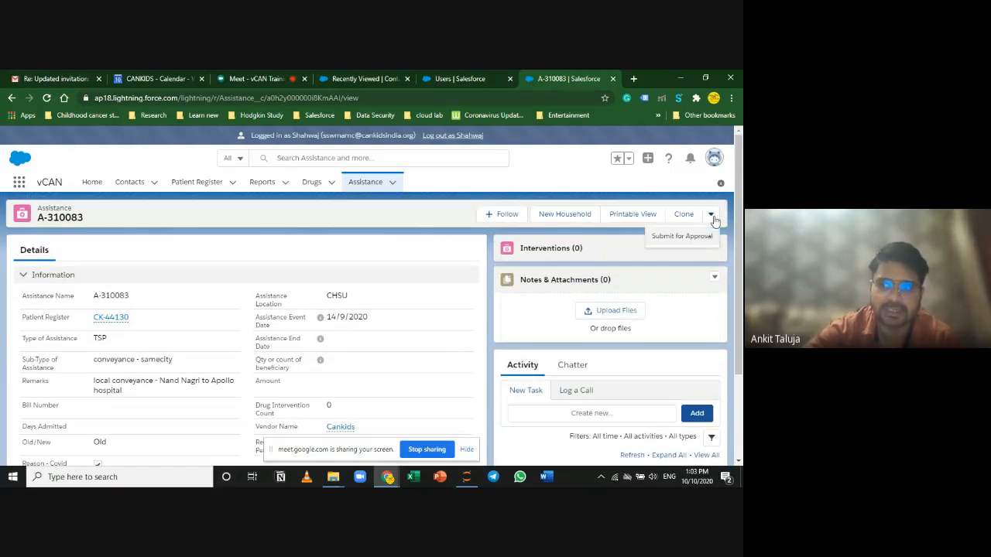
click(404, 267)
scroll(338, 404, down, 2)
scroll(342, 394, up, 2)
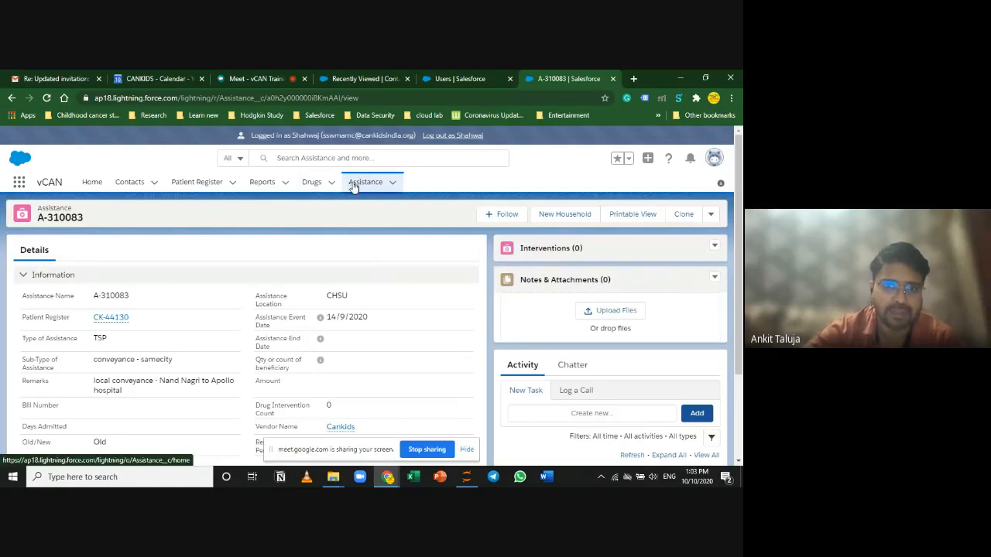
click(109, 318)
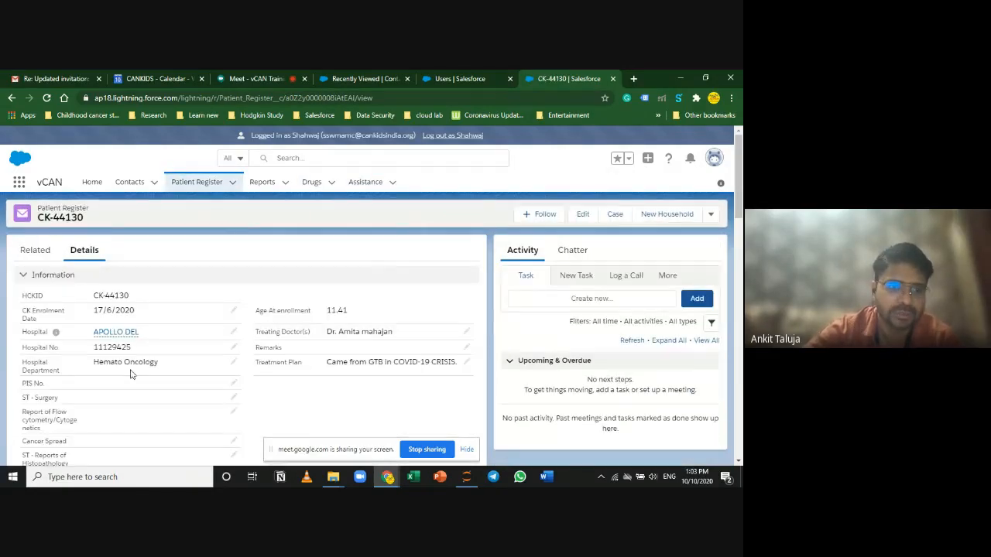
click(27, 249)
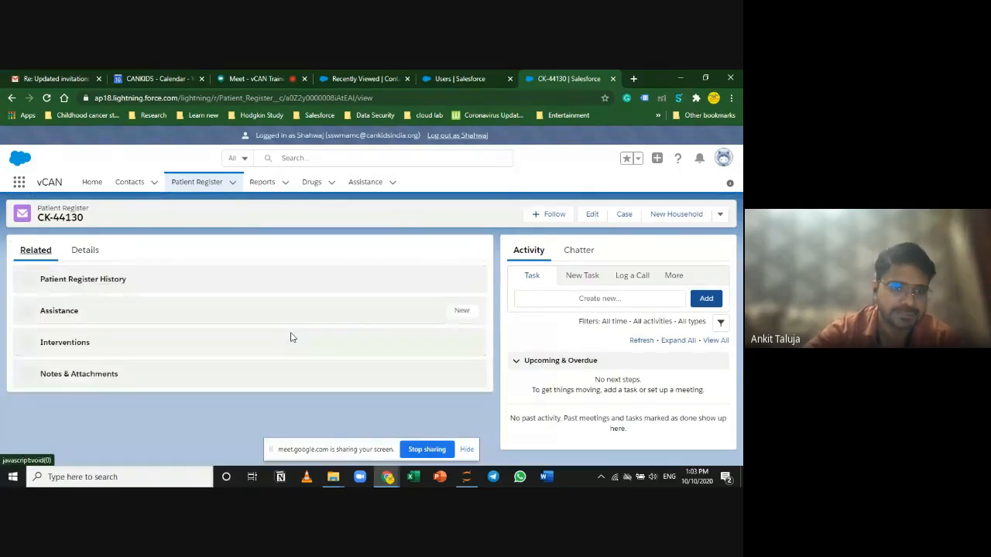
scroll(457, 389, down, 4)
click(455, 247)
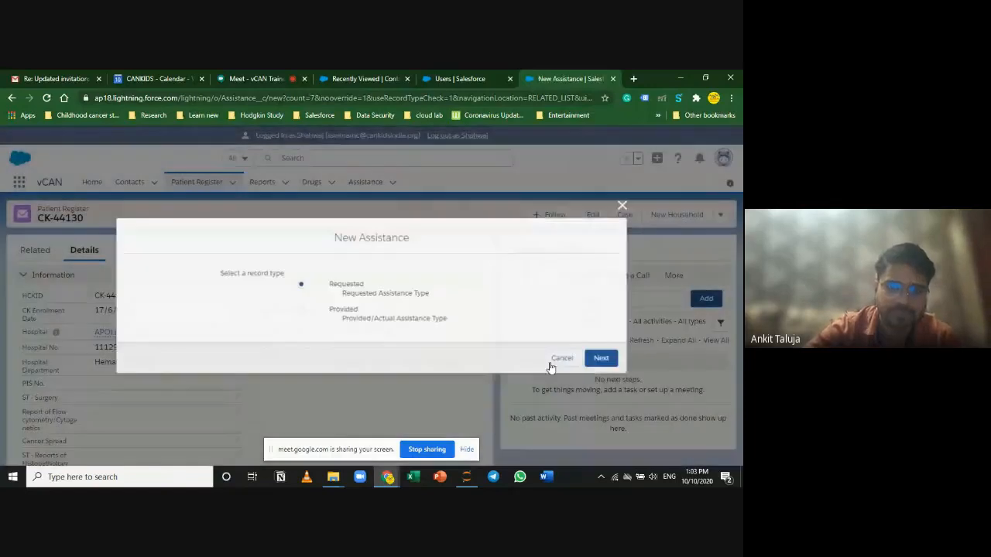
click(318, 312)
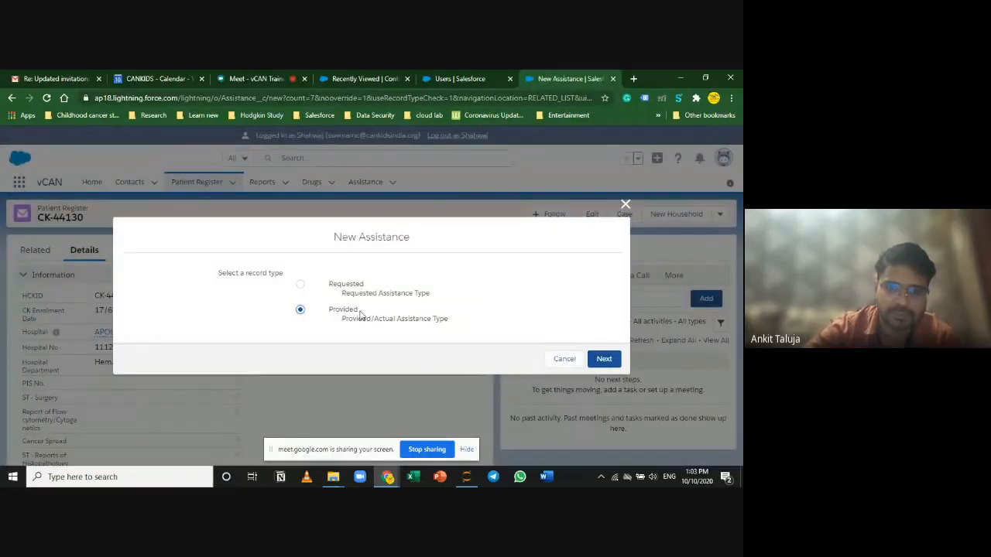
click(602, 359)
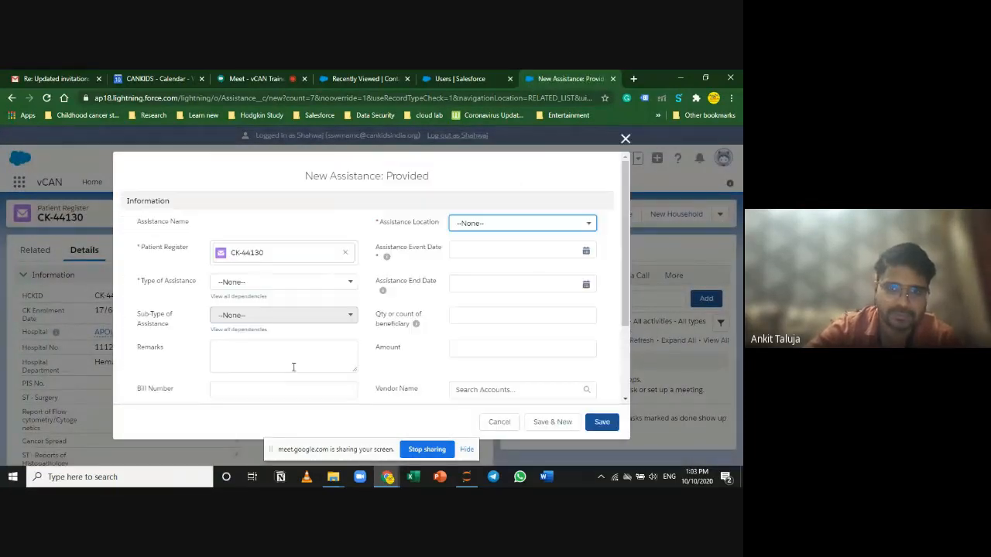
scroll(295, 305, down, 3)
scroll(310, 305, up, 3)
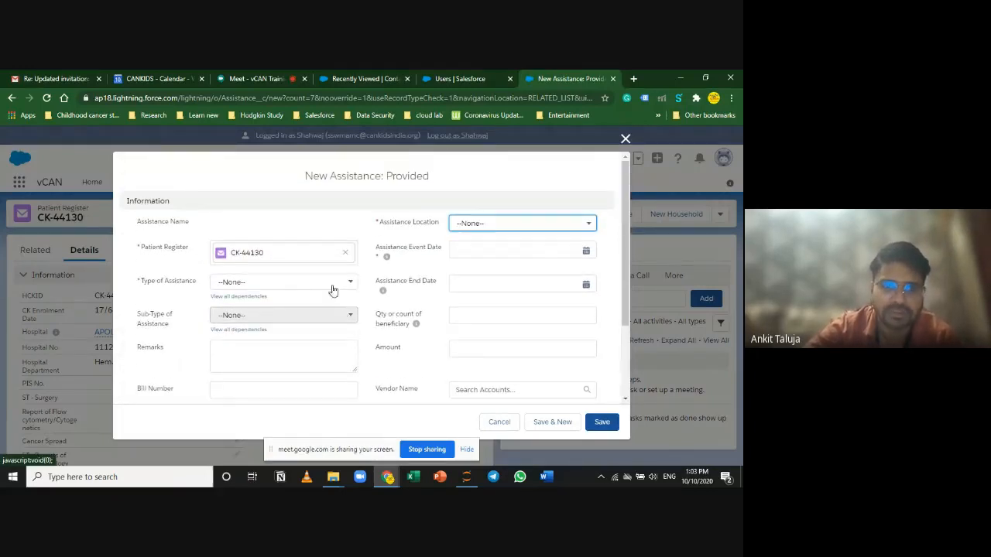
click(332, 285)
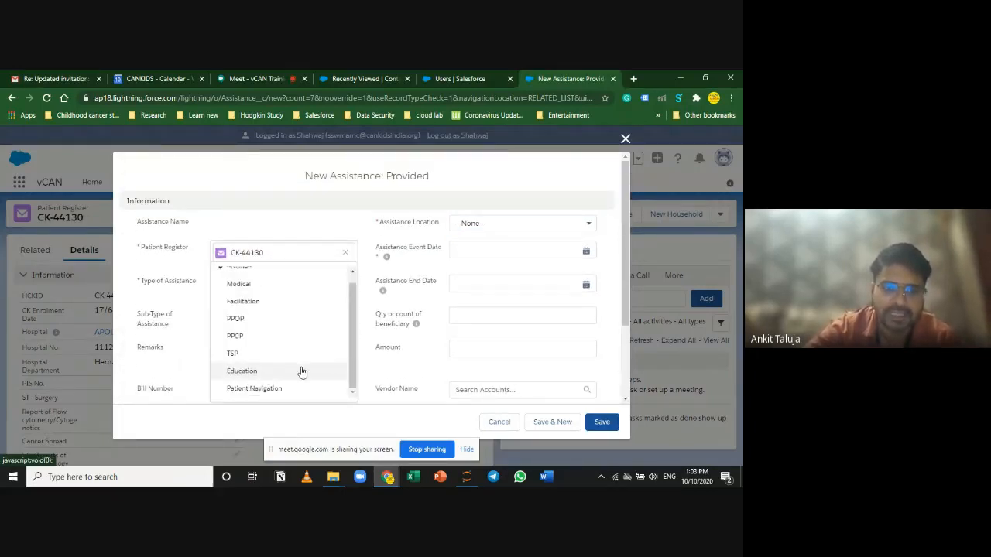
click(307, 373)
click(301, 319)
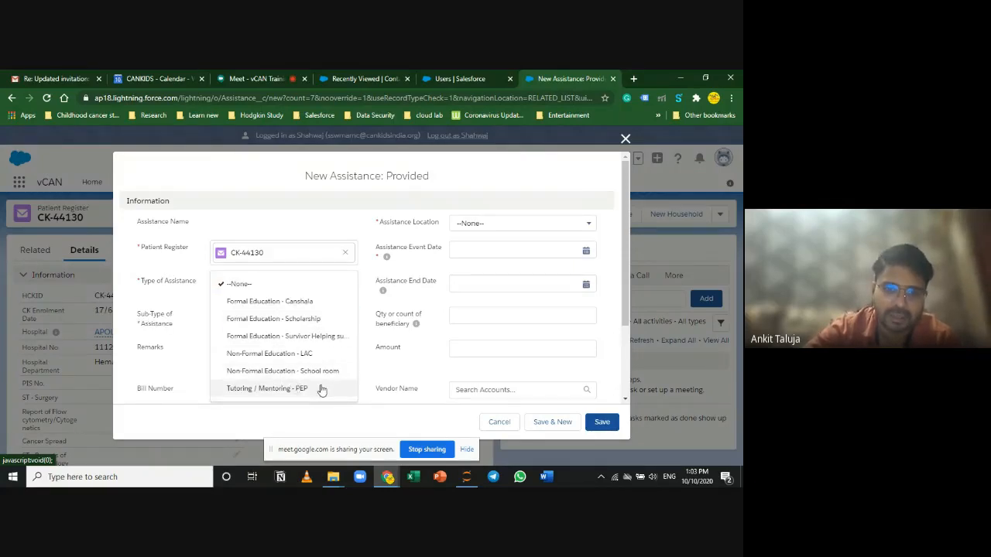
scroll(316, 393, down, 3)
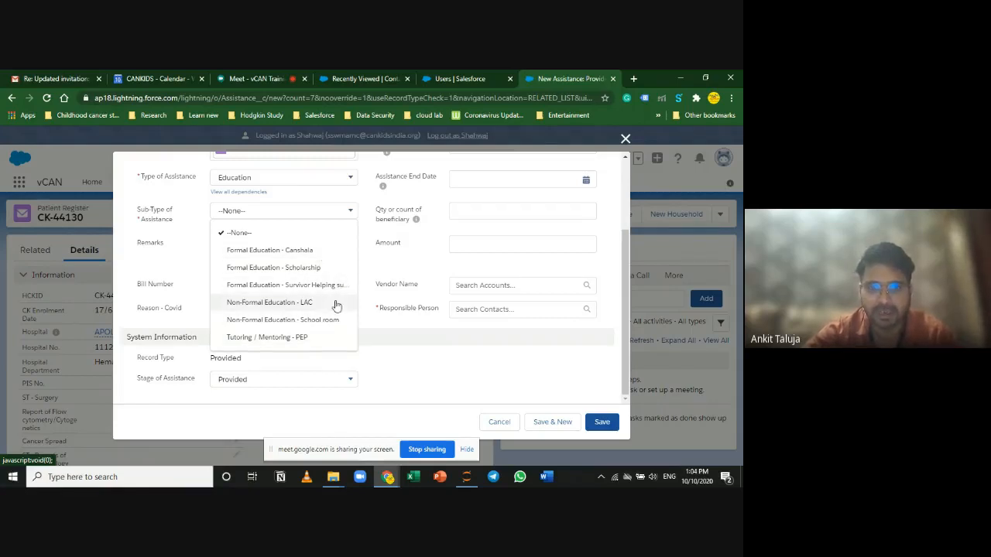
click(308, 338)
scroll(462, 258, up, 2)
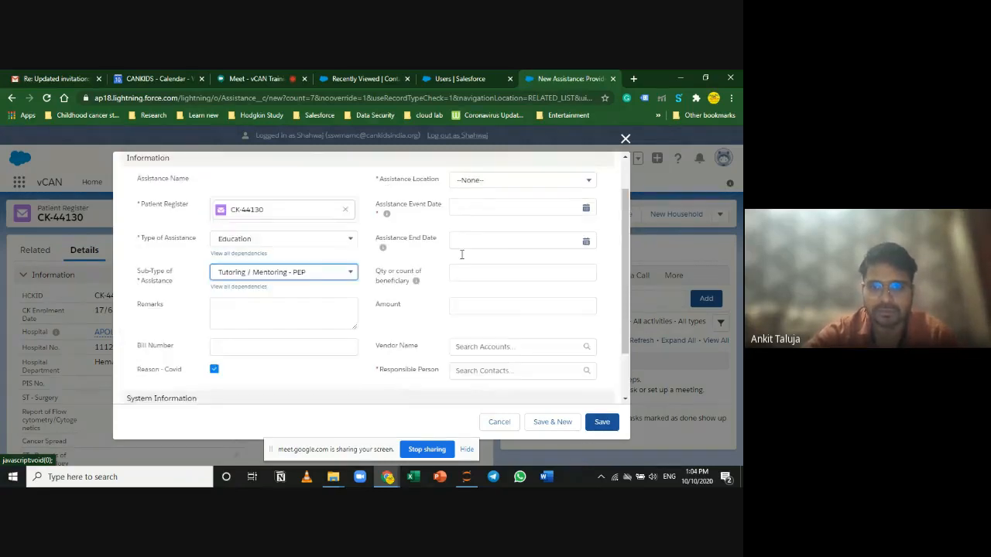
click(485, 172)
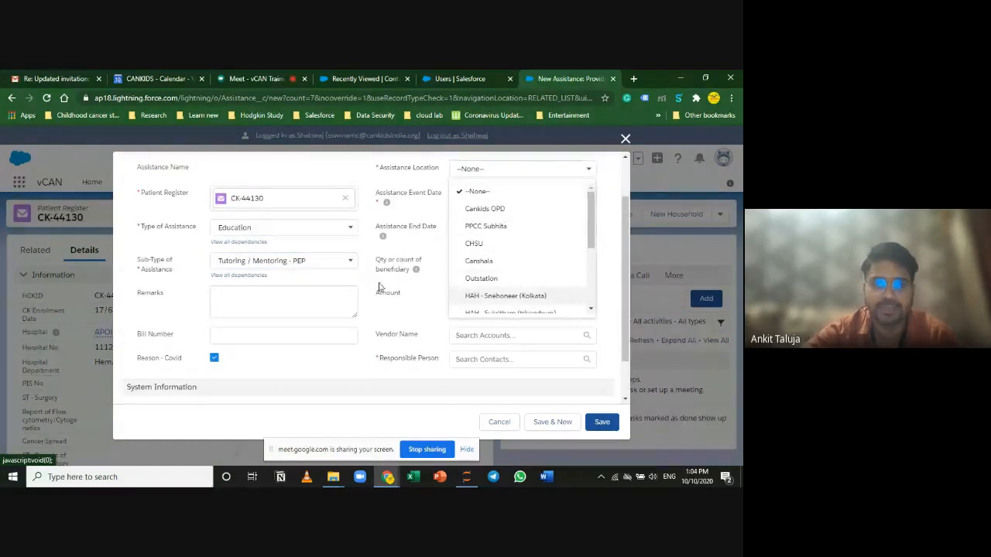
scroll(488, 279, down, 1)
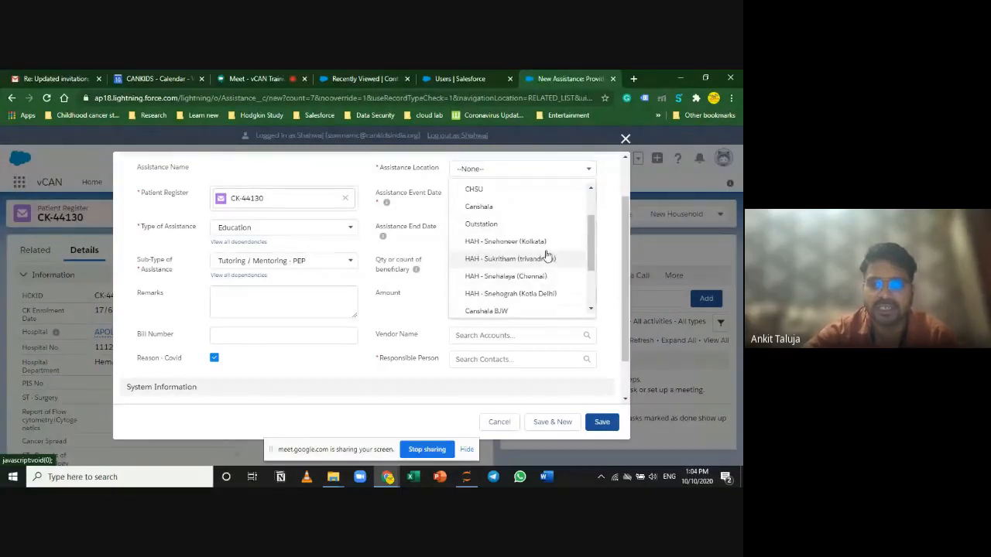
click(542, 243)
click(503, 196)
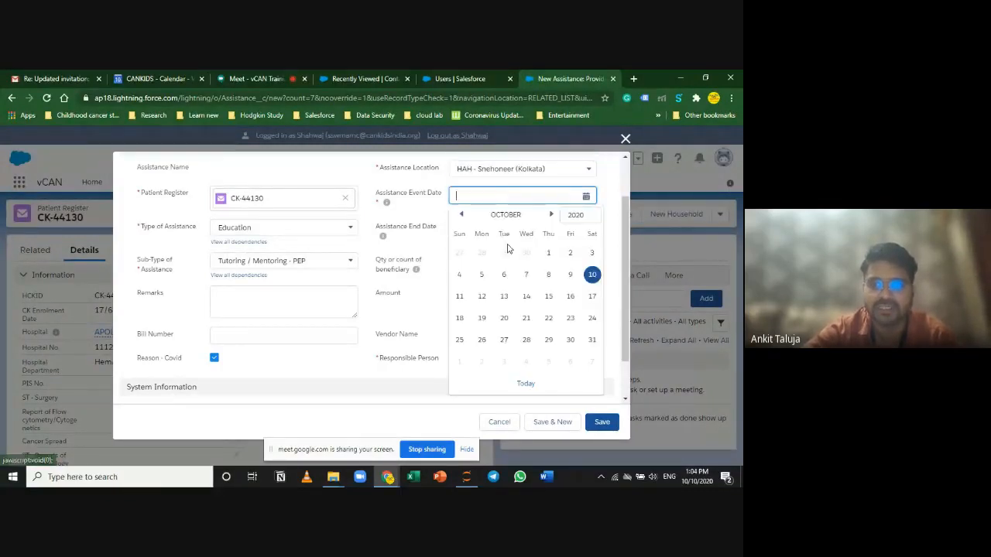
click(594, 274)
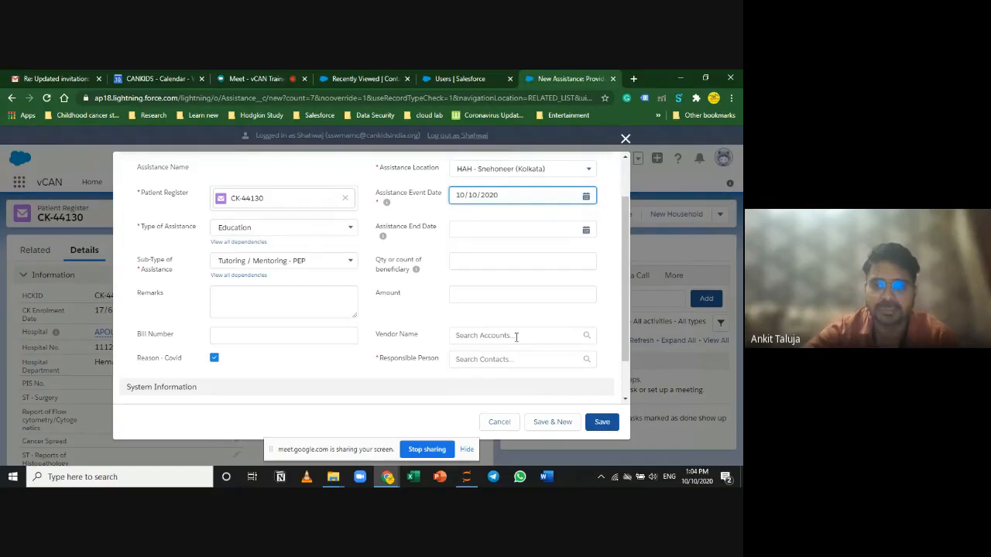
click(504, 360)
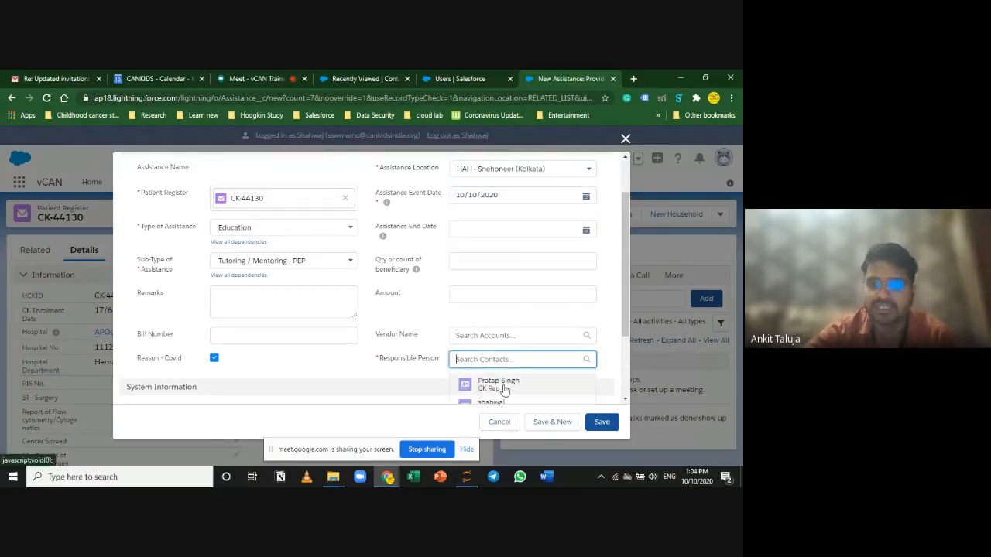
click(504, 383)
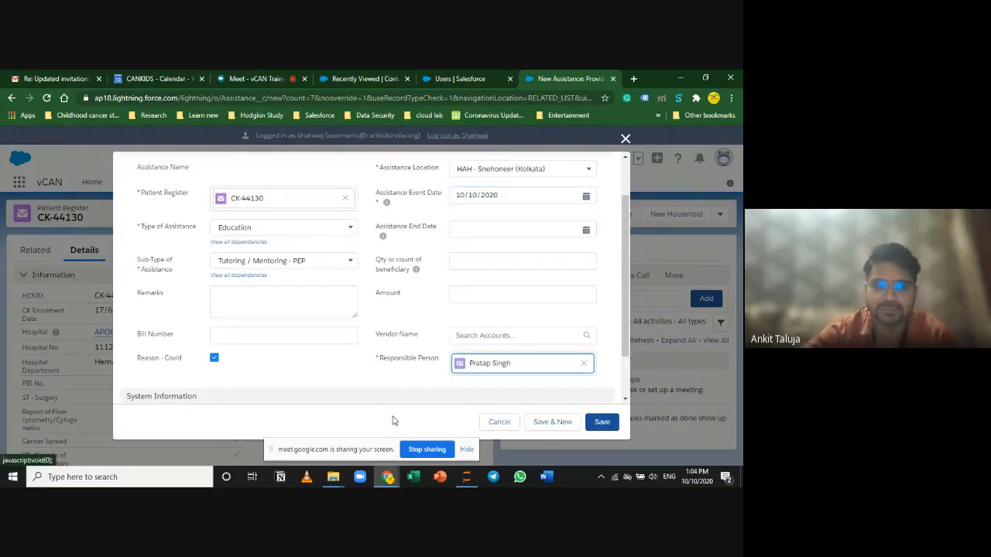
click(502, 427)
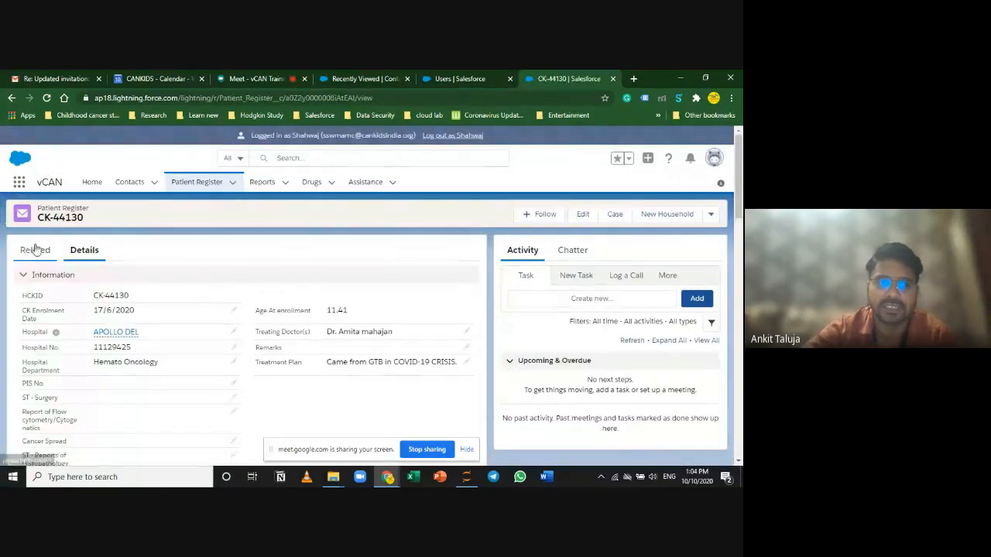
click(33, 250)
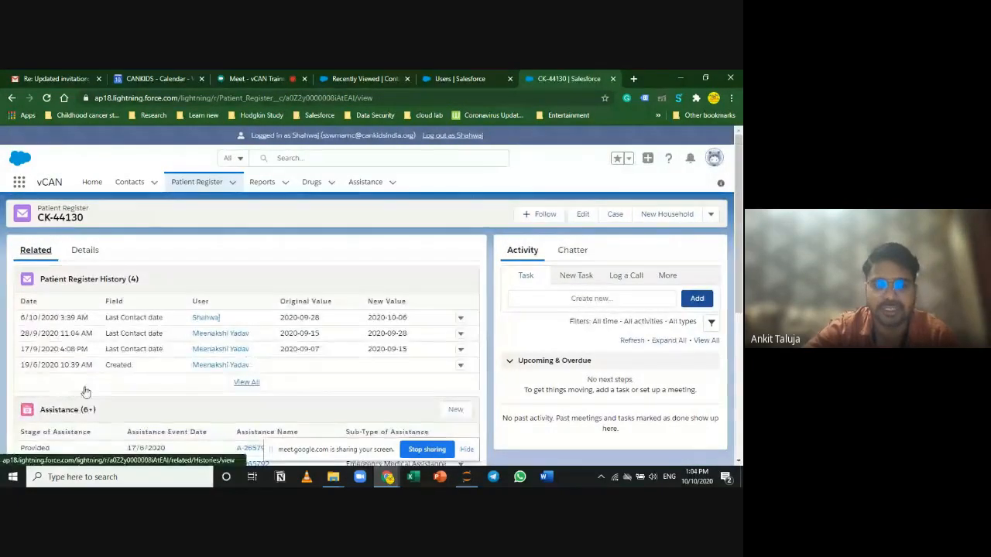
scroll(116, 393, down, 5)
scroll(334, 425, down, 3)
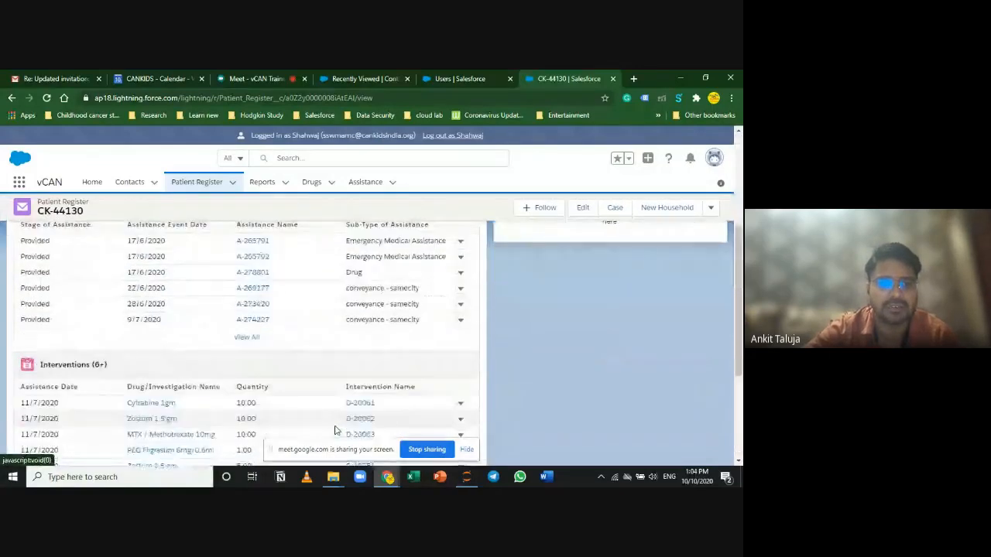
scroll(318, 405, up, 5)
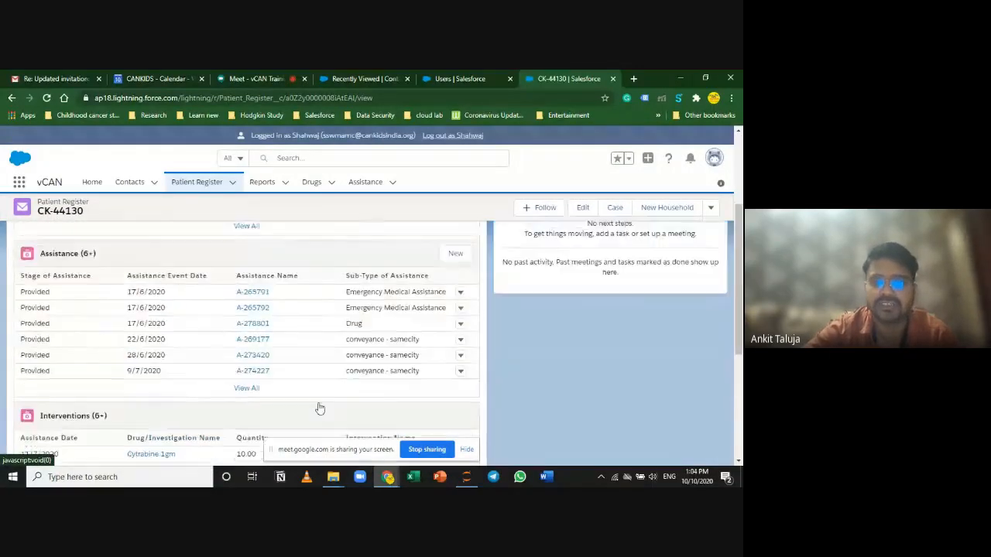
scroll(85, 322, up, 3)
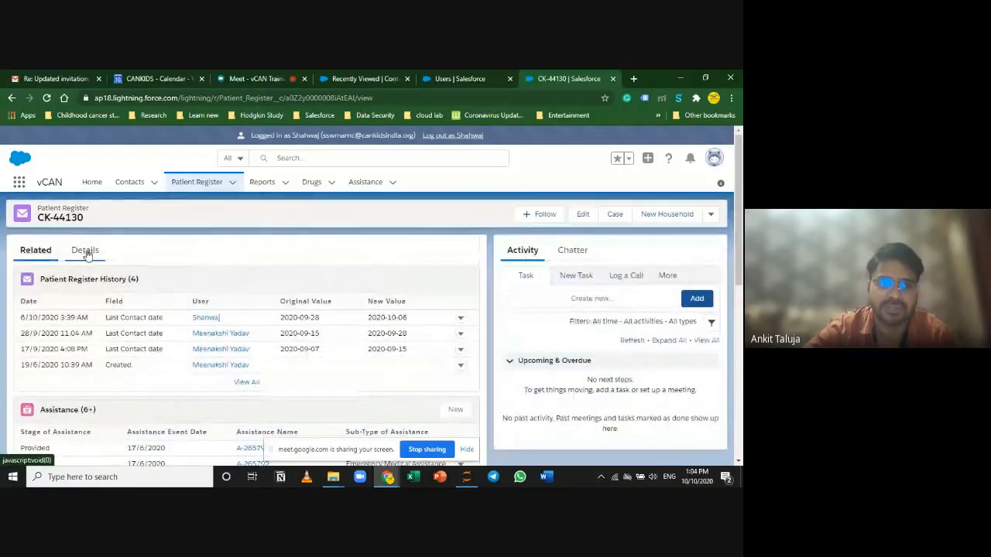
click(84, 250)
scroll(307, 414, down, 2)
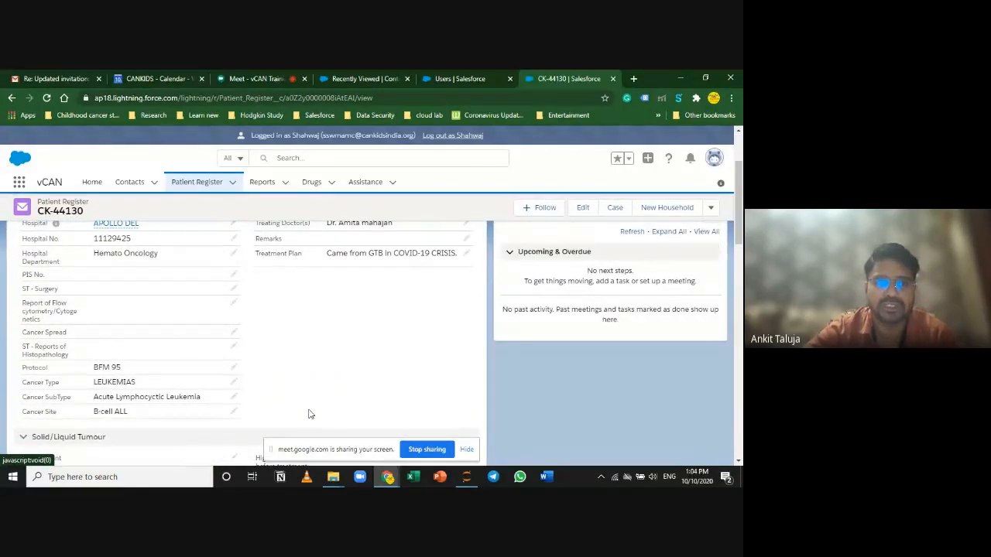
click(257, 76)
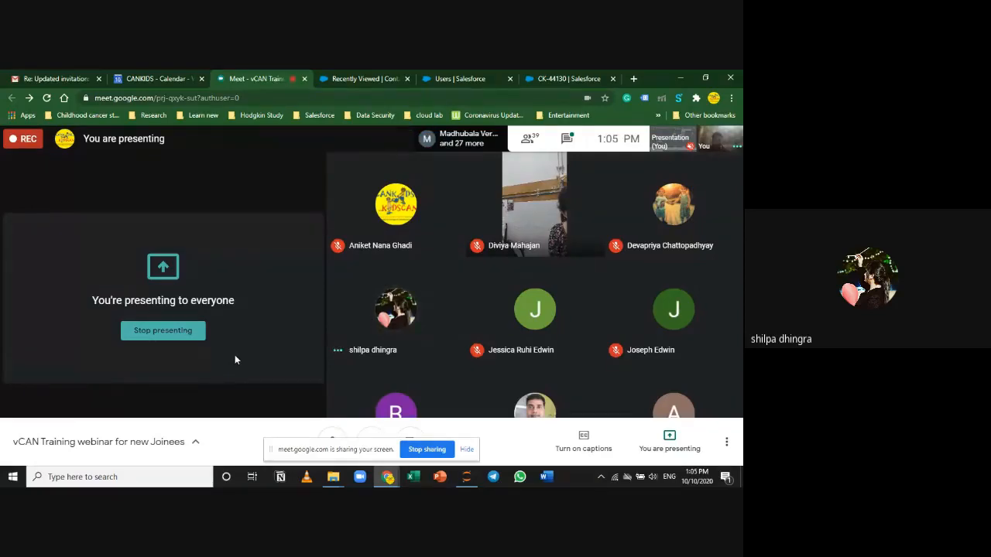
click(536, 74)
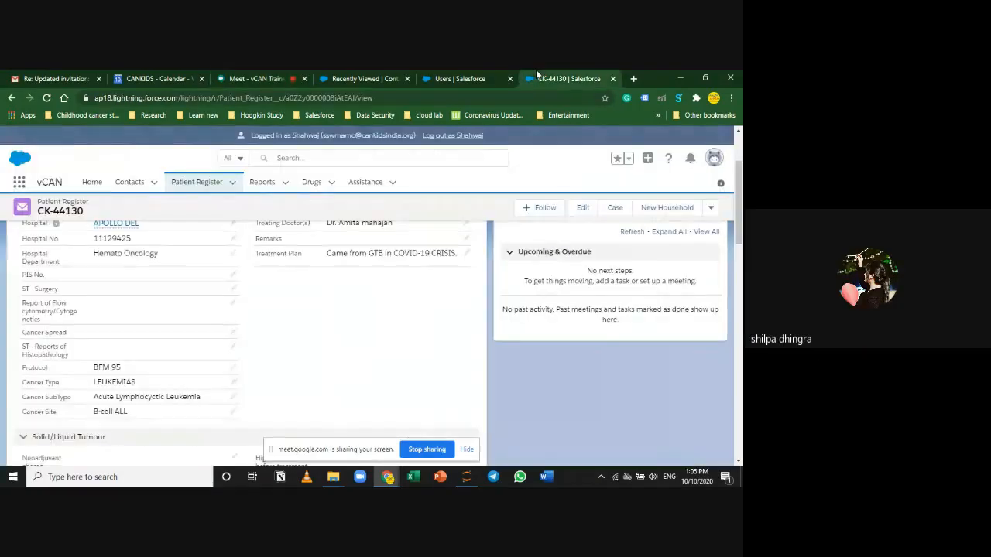
click(270, 76)
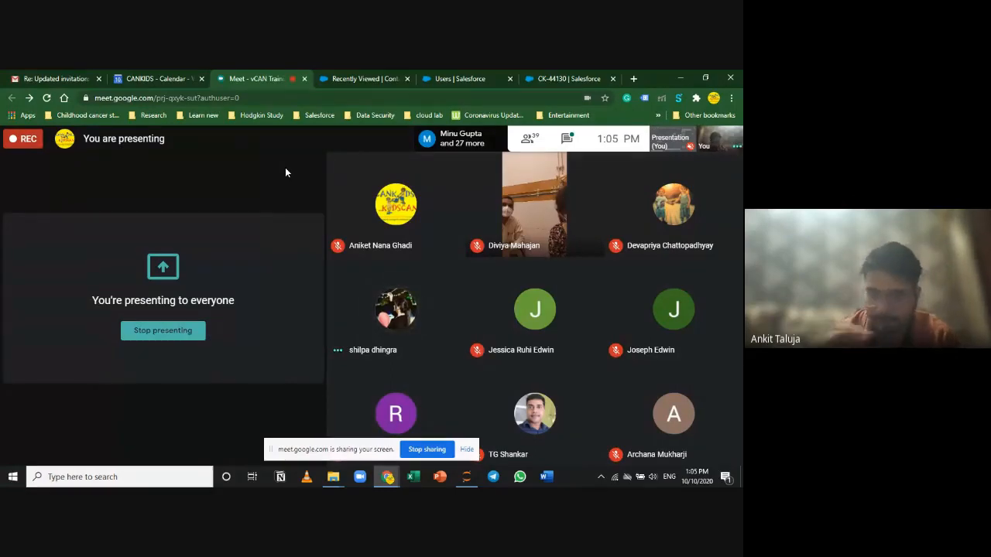
click(599, 78)
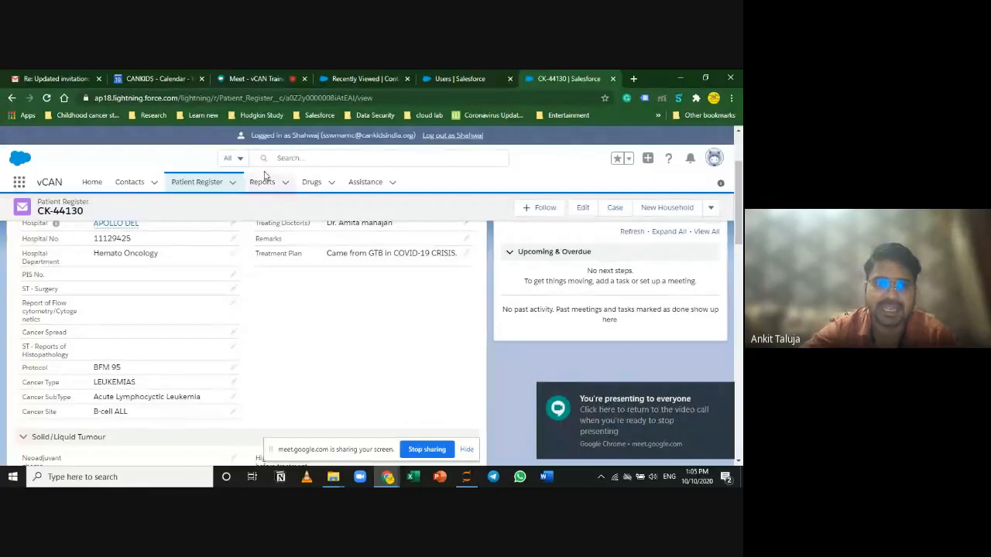
Step: Open the Reports home, dismiss the presenting notice and list all report folders
click(263, 183)
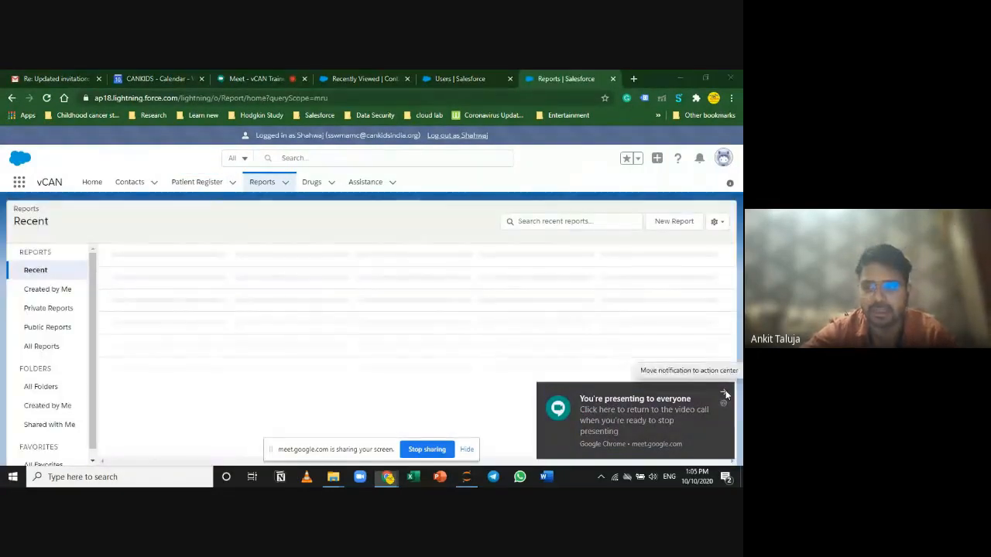
click(723, 392)
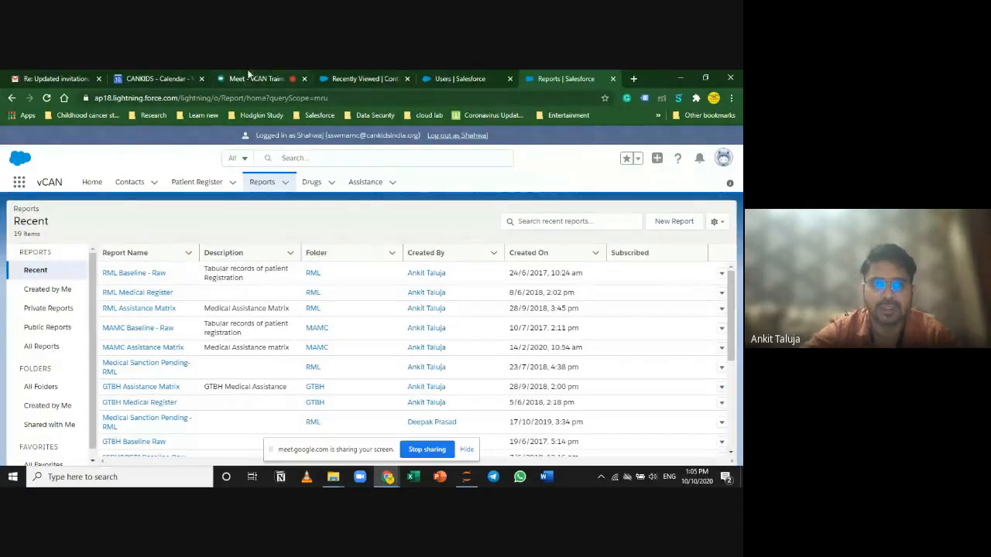
click(40, 387)
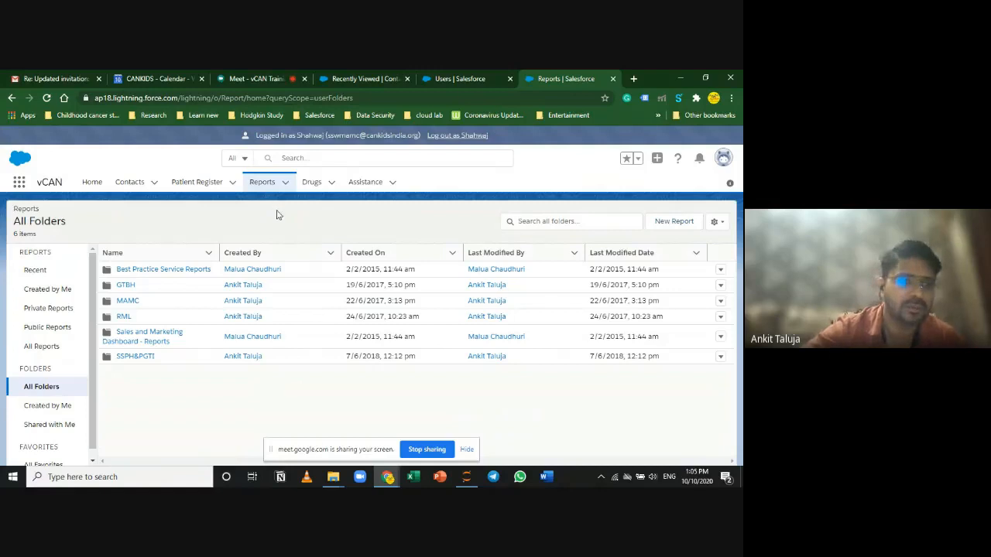
click(194, 185)
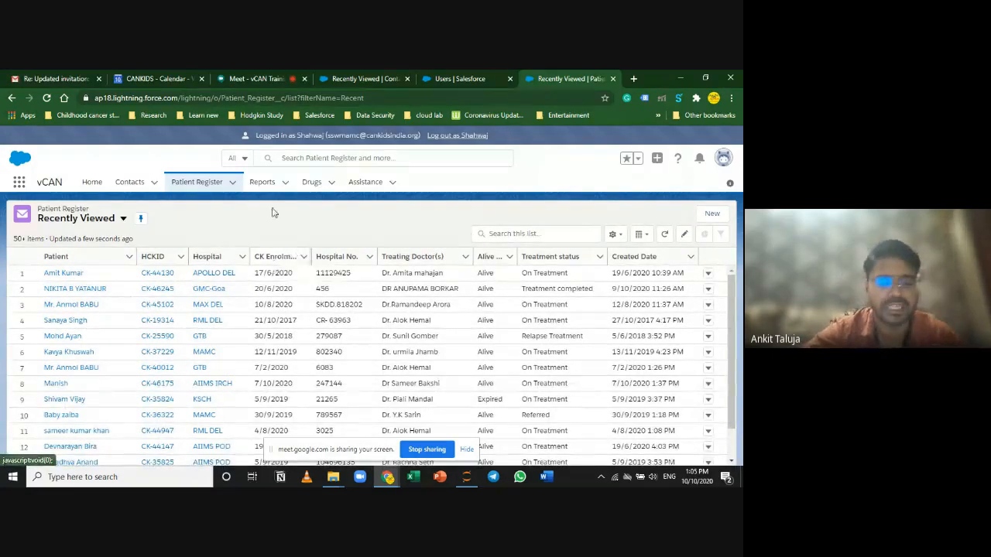
click(261, 186)
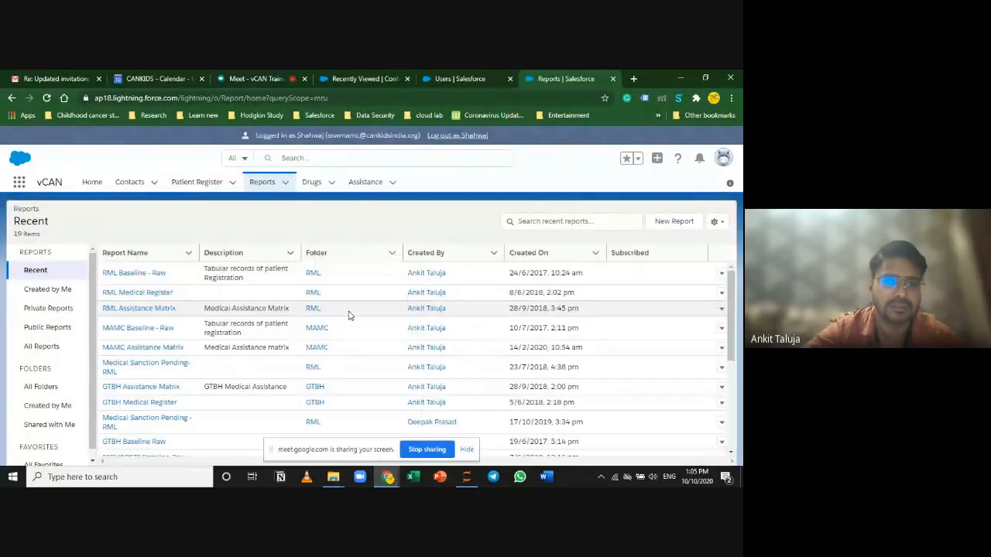
click(42, 387)
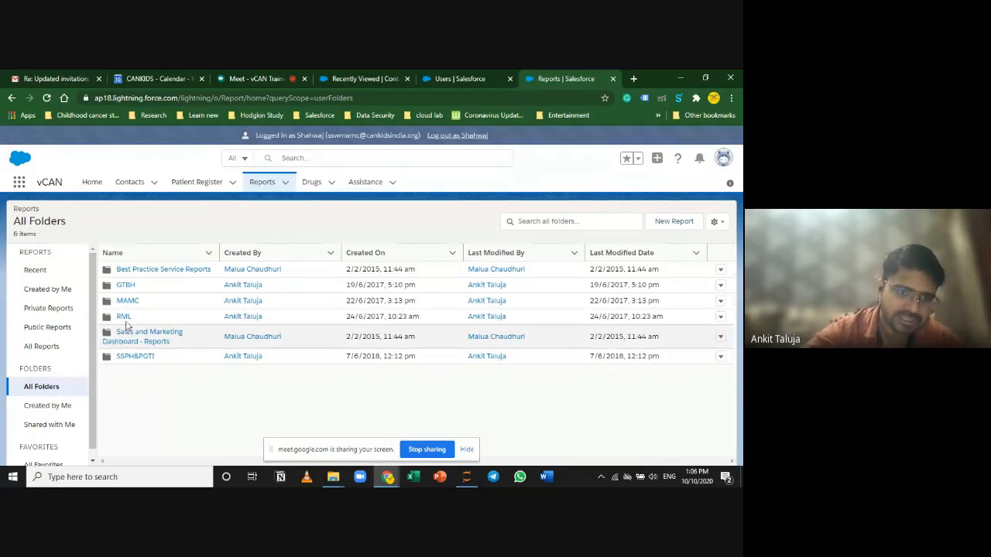
Step: Browse the GTBH report folder, then return to the Recent reports list
click(126, 286)
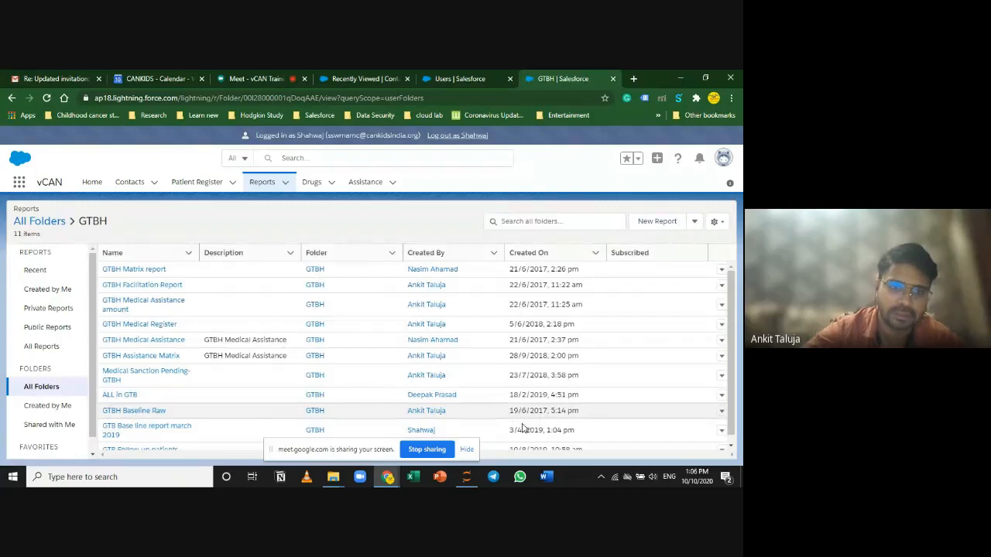
click(39, 387)
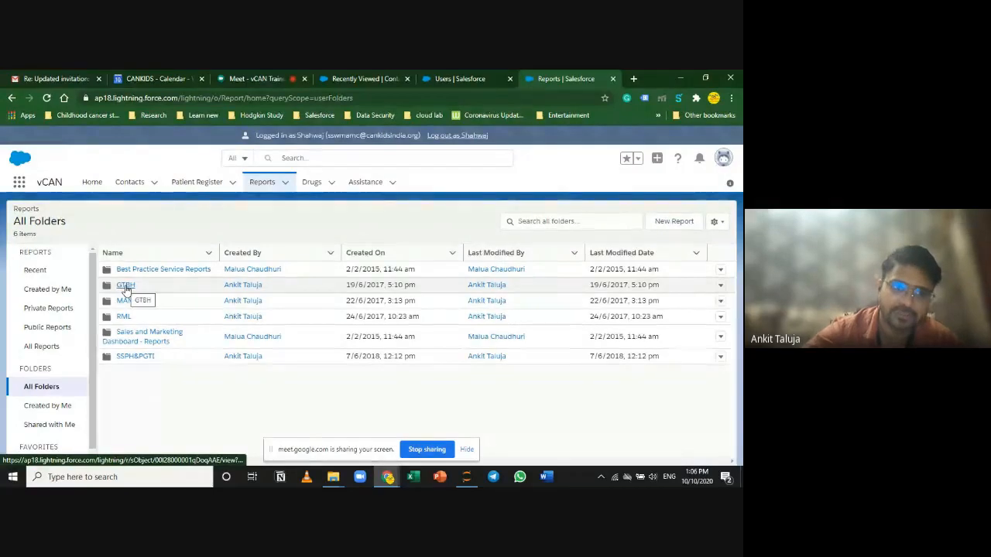
click(126, 286)
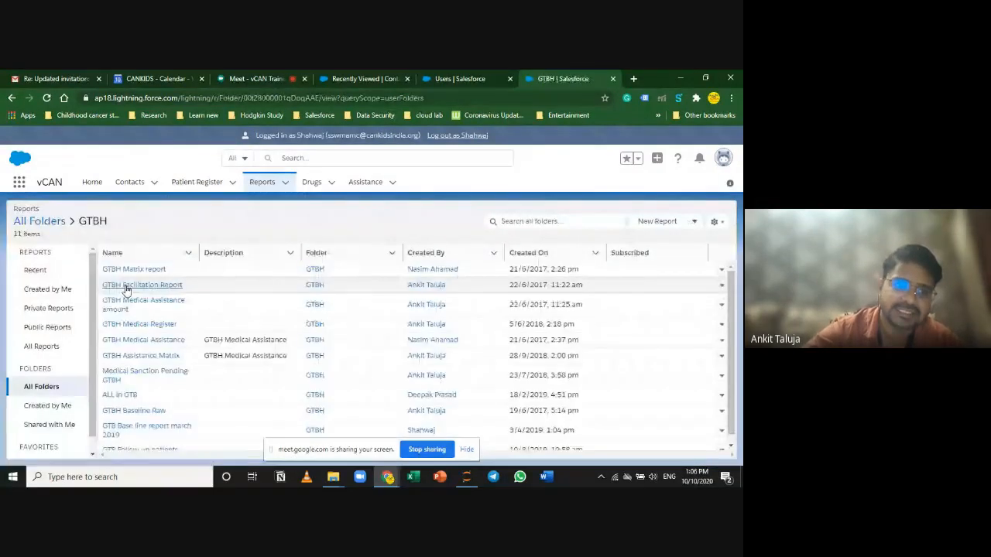
scroll(162, 380, down, 1)
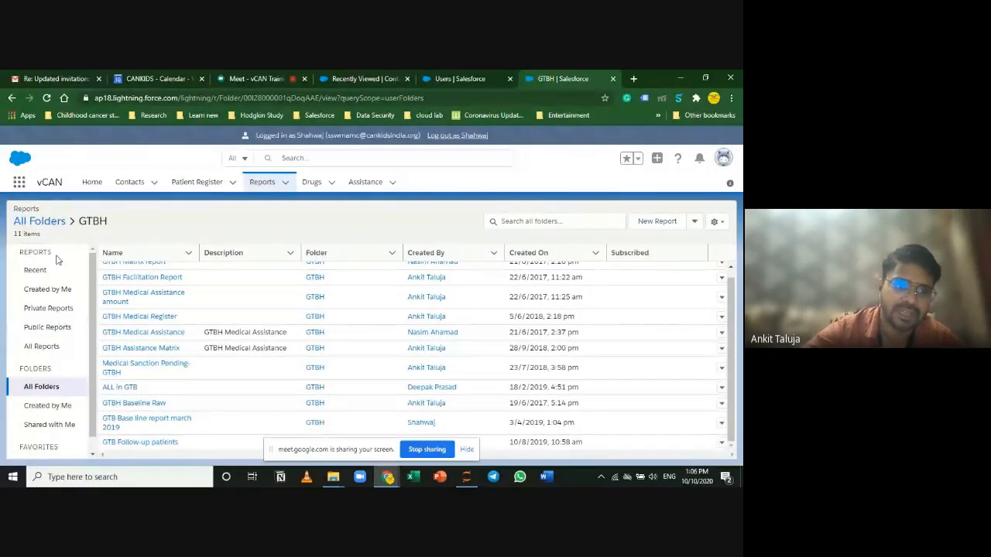
click(258, 183)
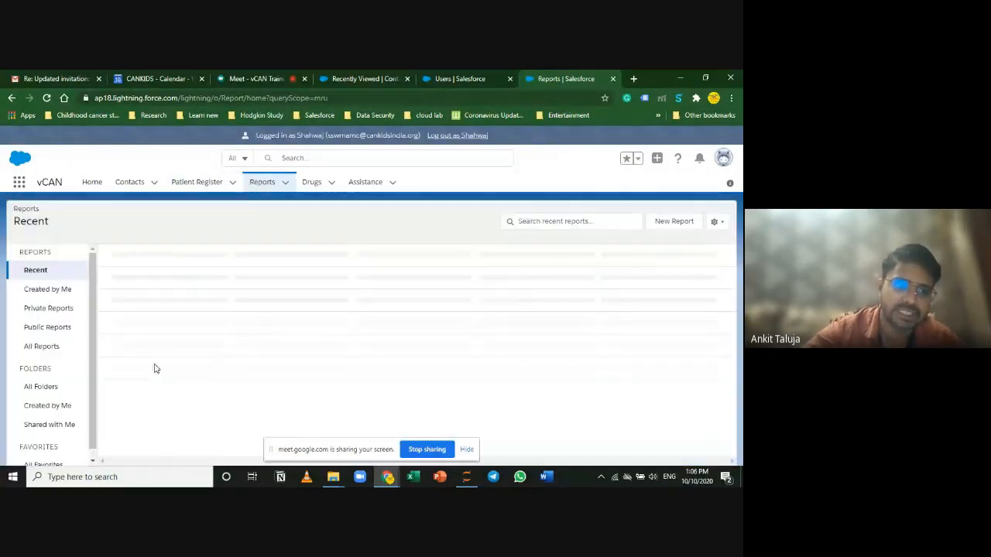
scroll(209, 364, down, 5)
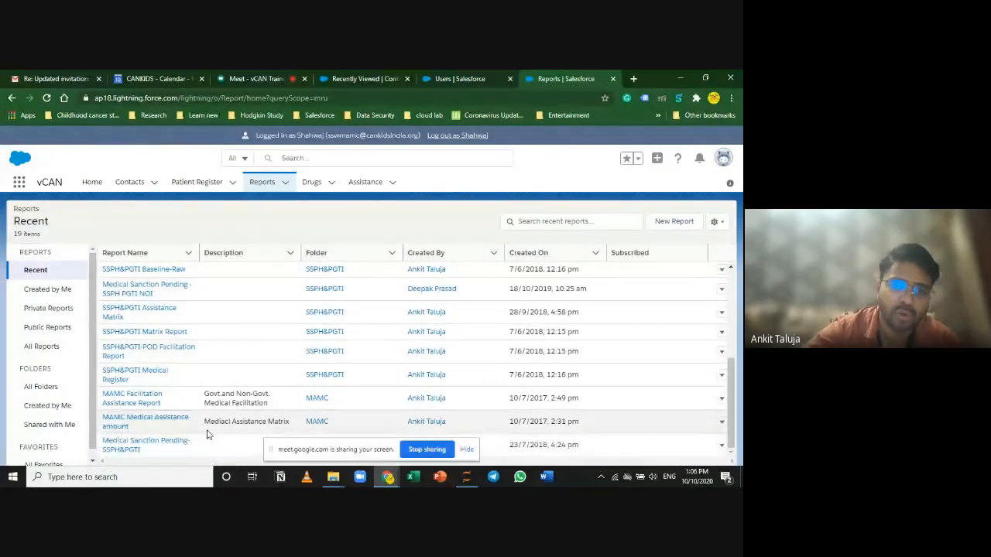
scroll(206, 433, up, 5)
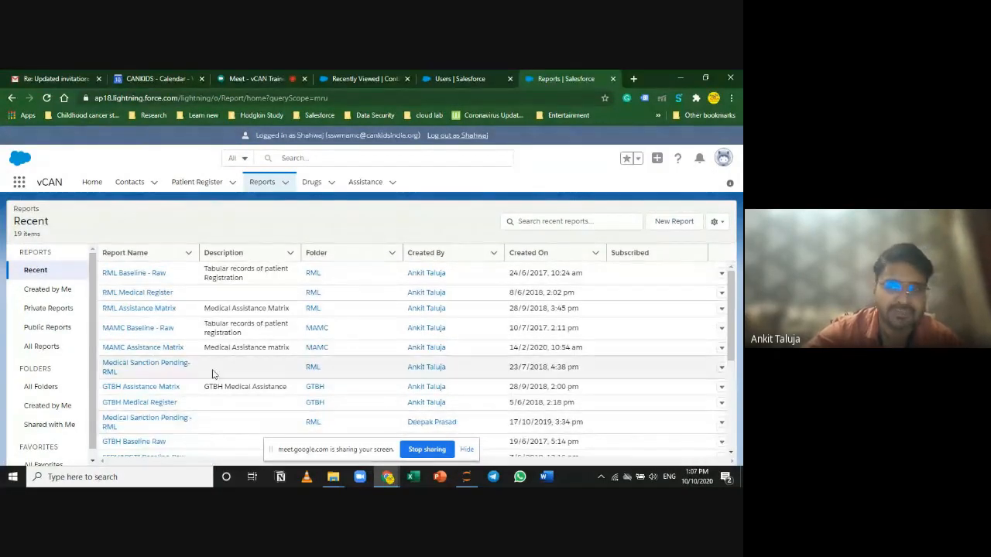
scroll(214, 375, down, 5)
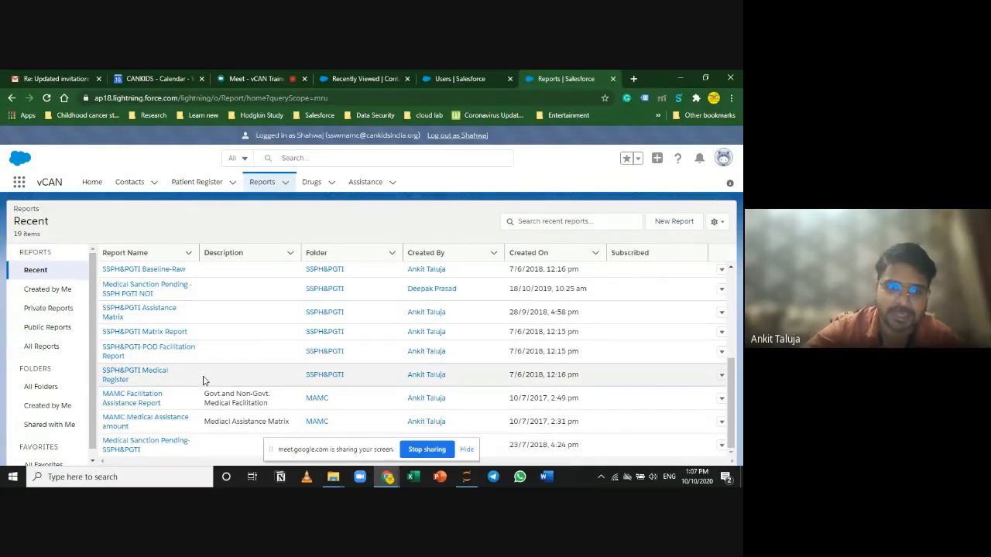
Step: Show every report and scroll through the All Reports list
click(39, 348)
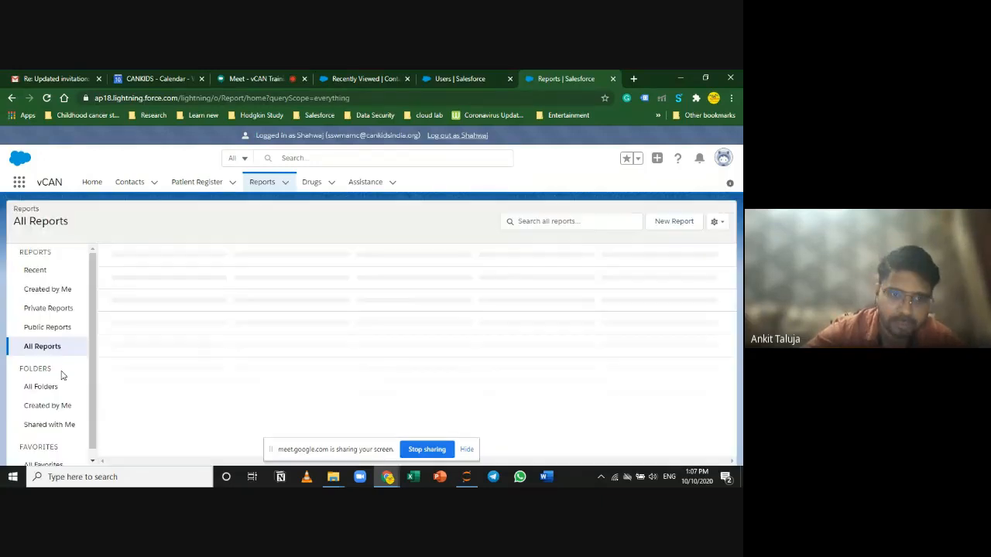
scroll(332, 358, down, 3)
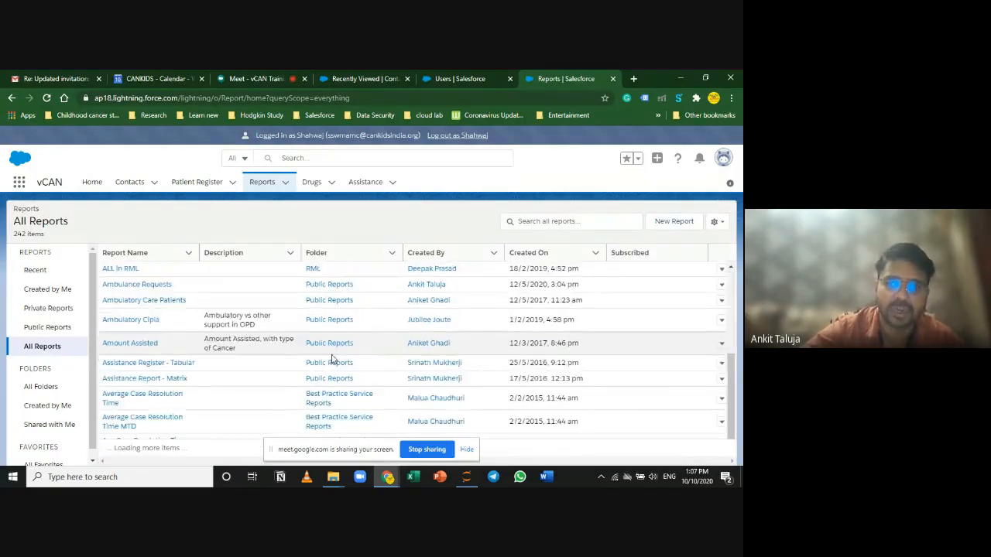
scroll(310, 359, down, 3)
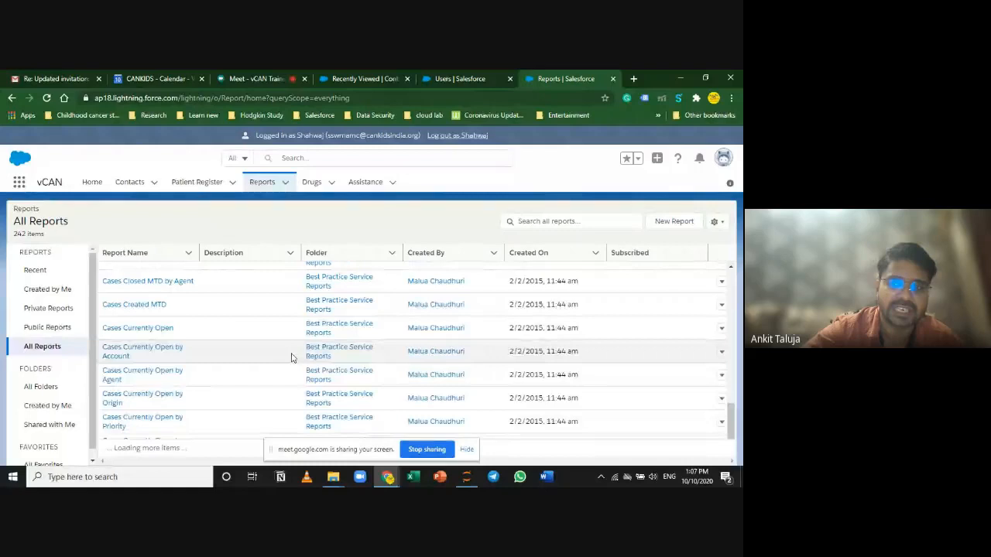
scroll(292, 357, up, 10)
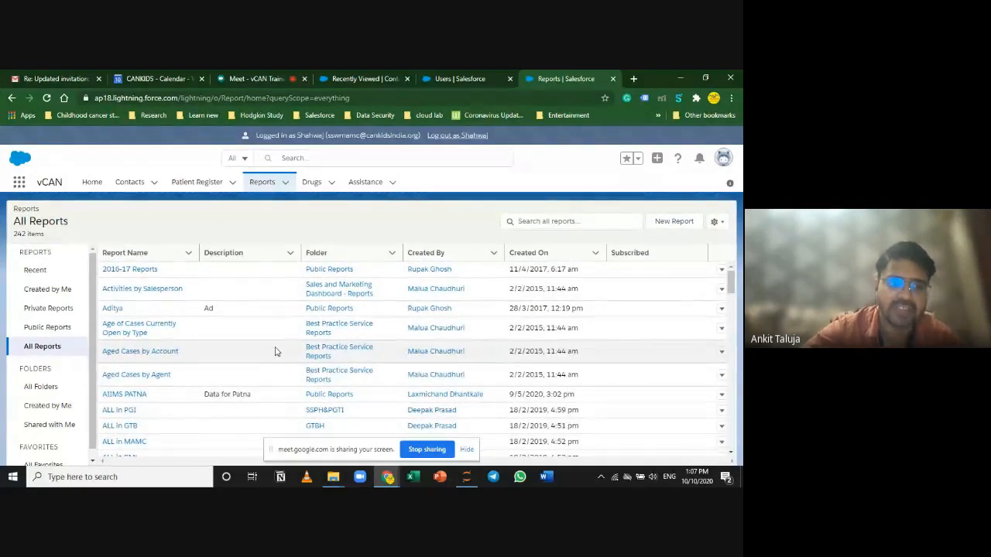
Step: Search all reports for 'follows', then switch to All Folders
click(552, 223)
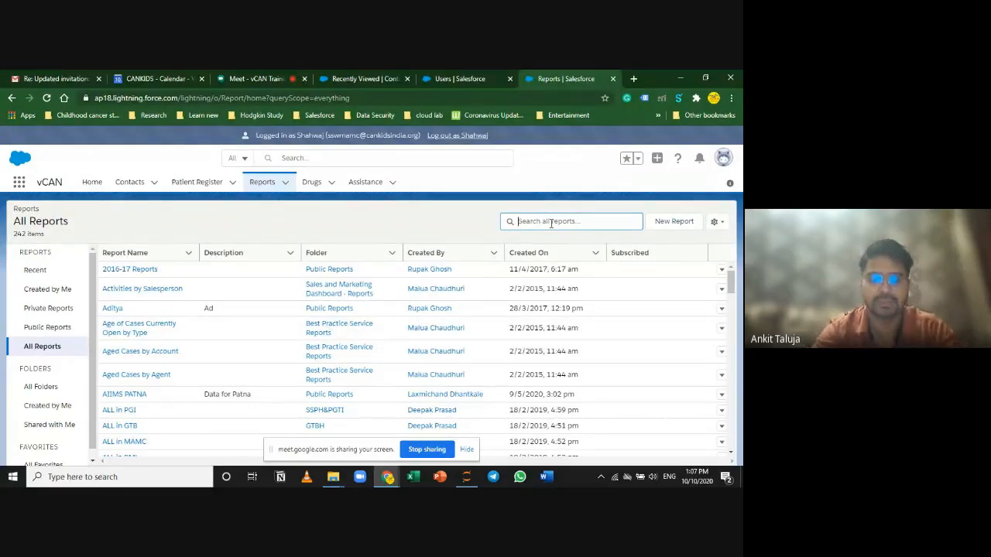
text(follow)
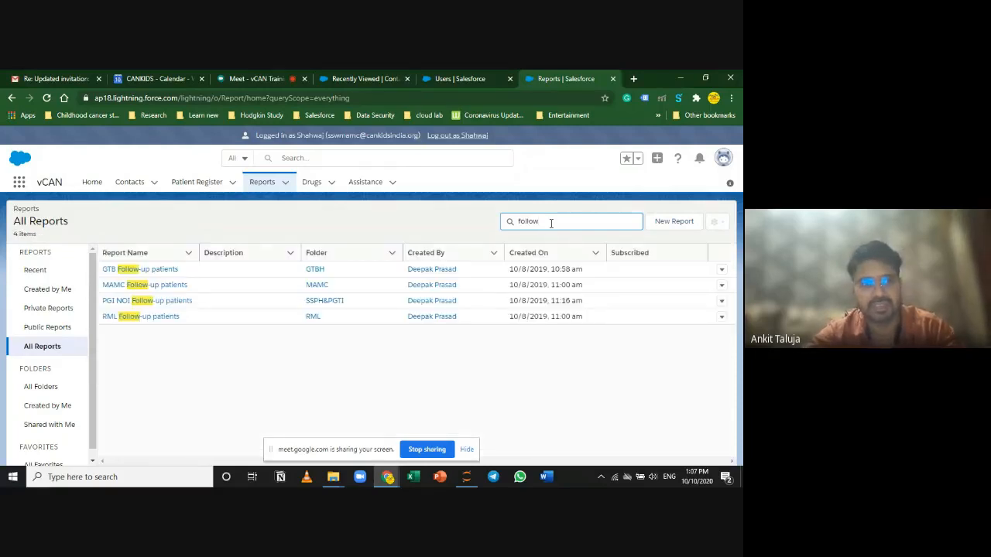
text(sanction)
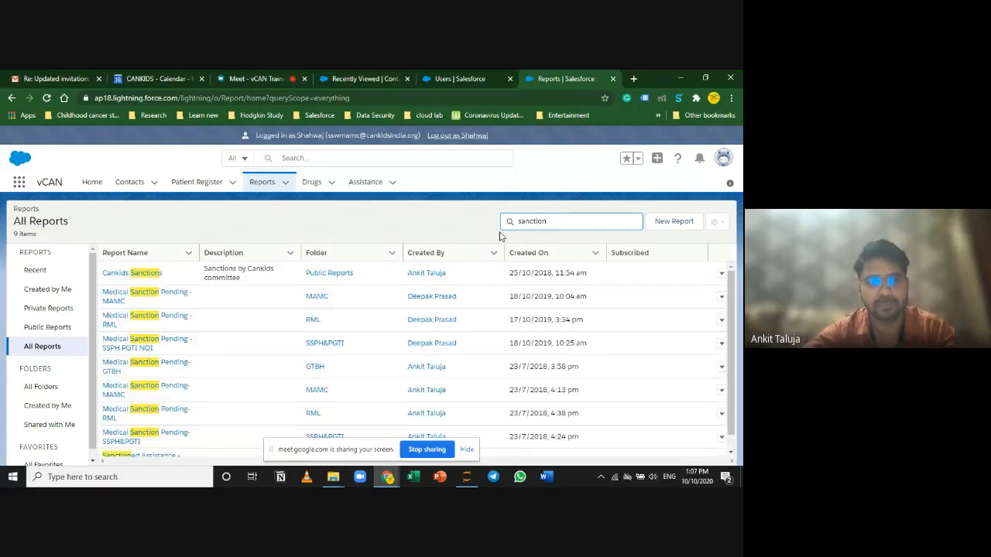
click(41, 387)
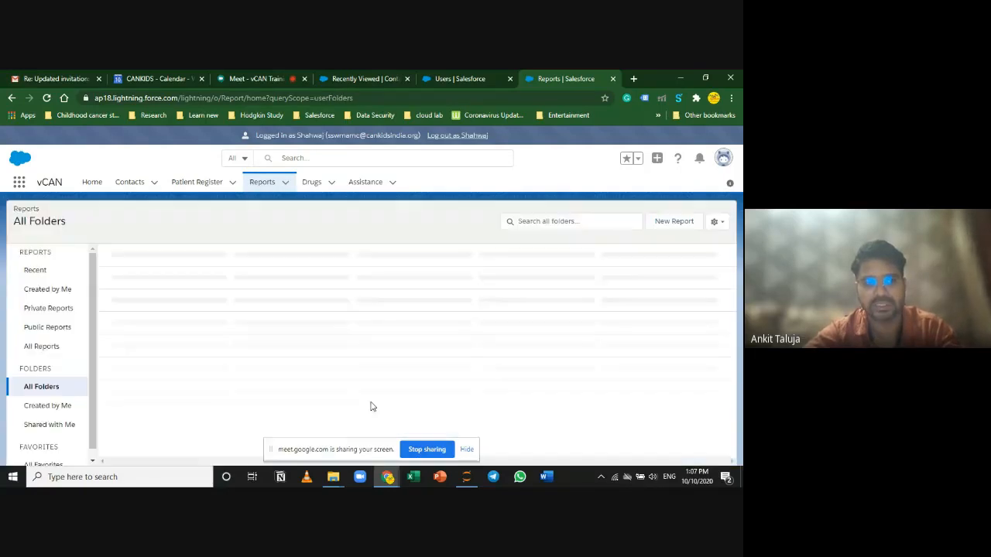
Step: In the GTBH folder, open GTBH Baseline Raw and GTBH Assistance Matrix in new tabs
click(124, 283)
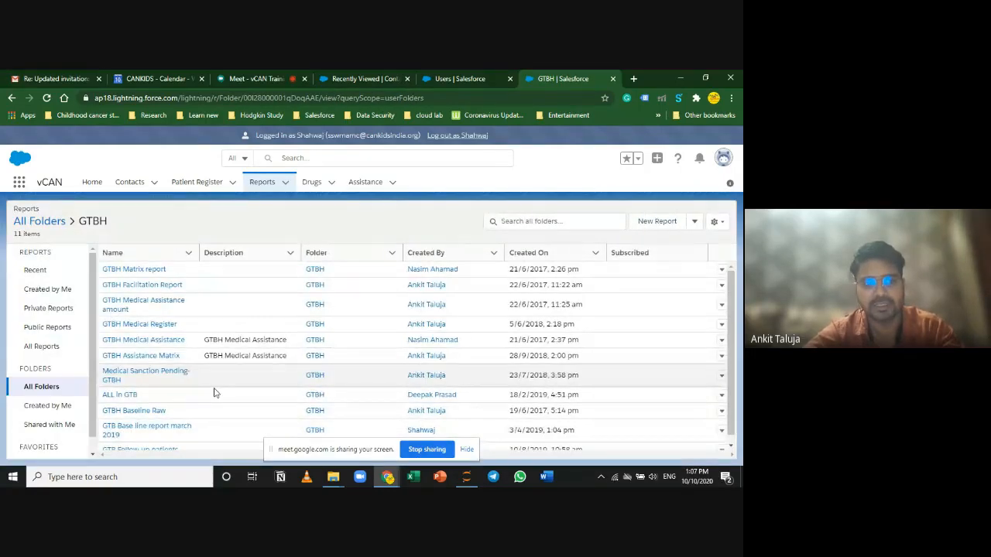
scroll(207, 399, down, 1)
scroll(191, 448, up, 1)
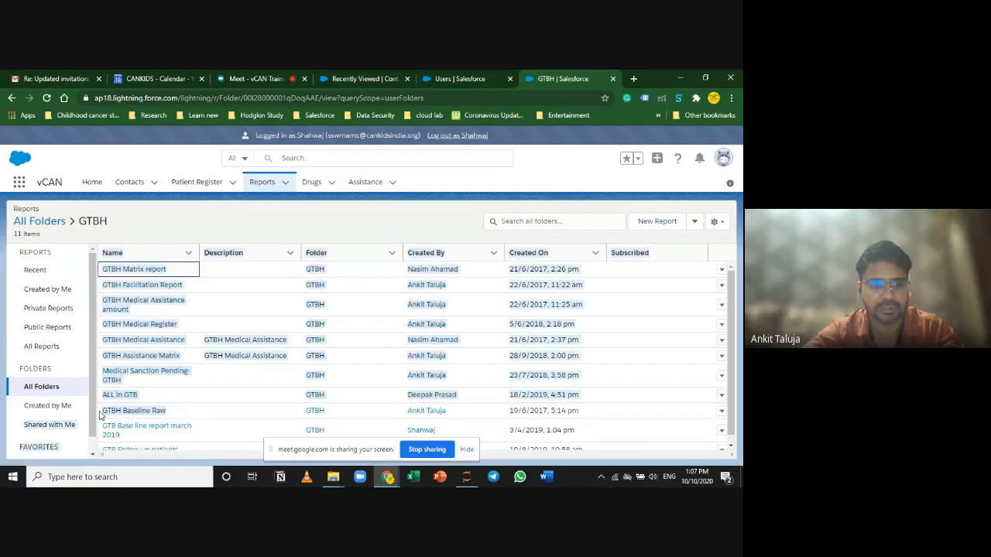
right_click(170, 410)
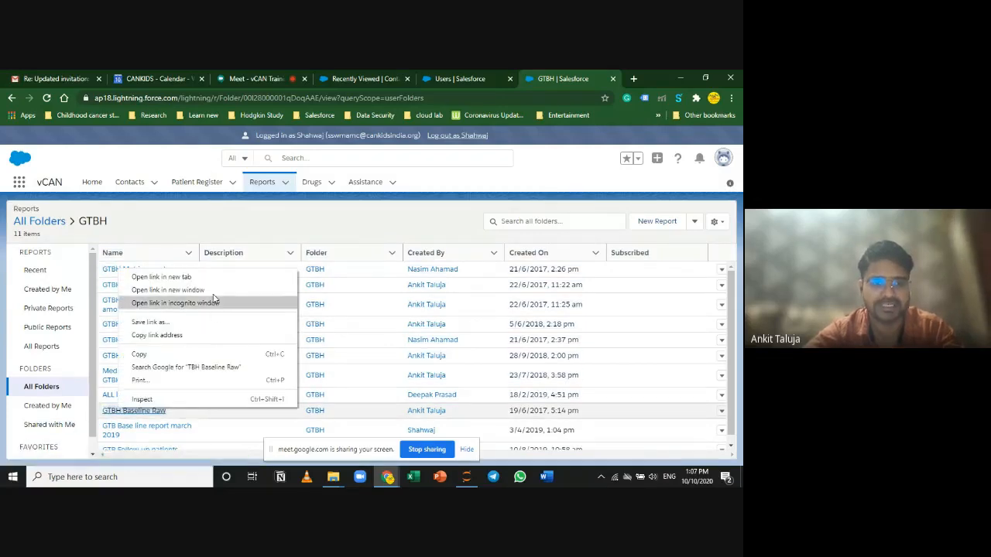
click(166, 276)
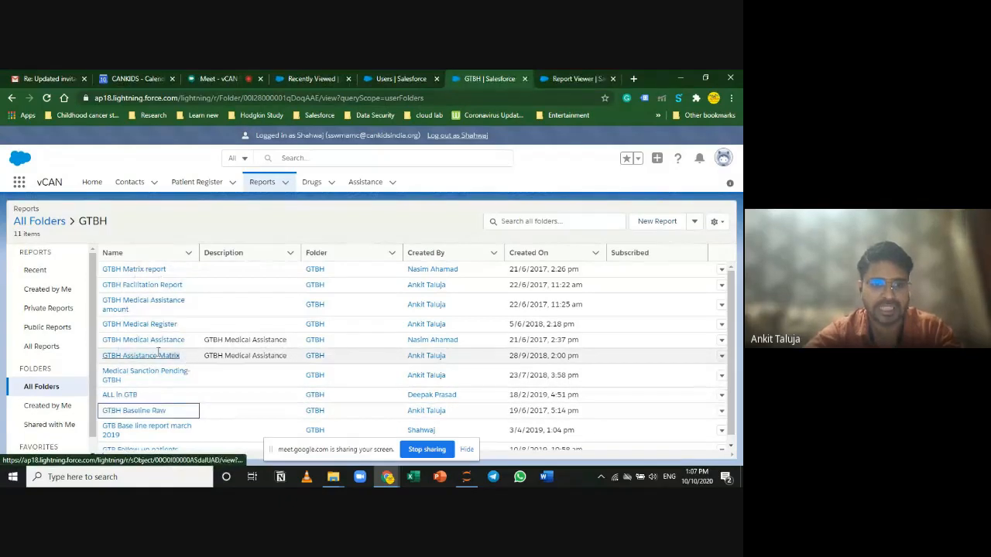
right_click(116, 361)
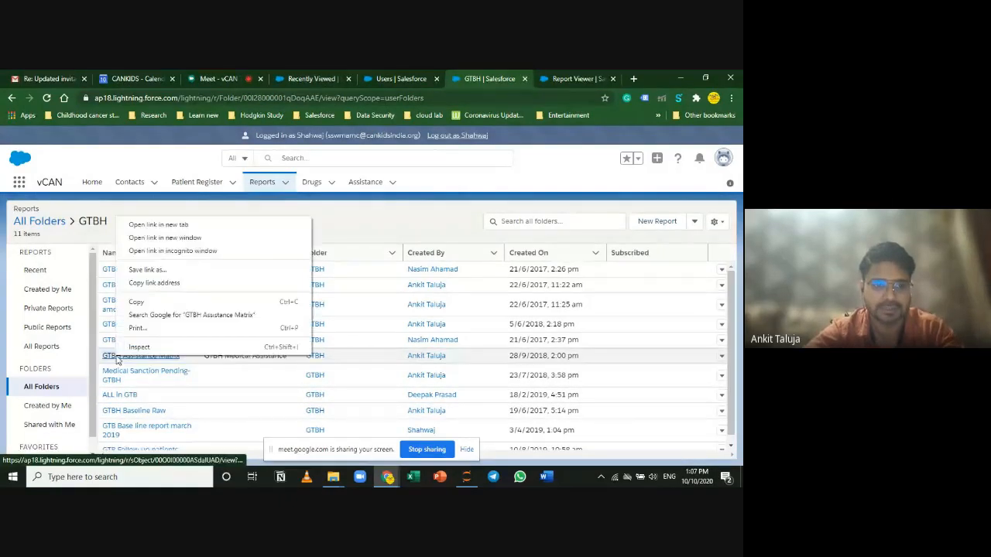
click(191, 231)
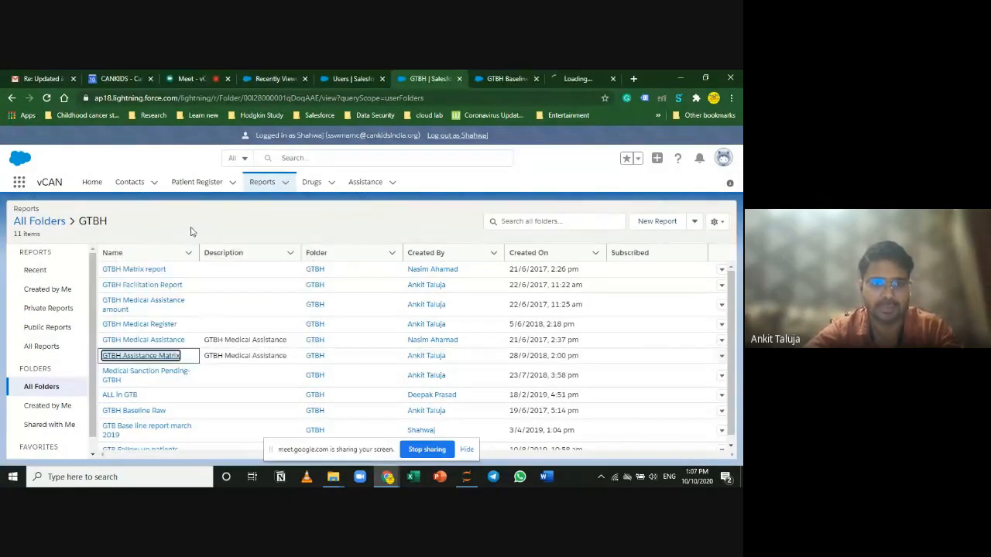
Step: Open GTBH Facilitation Report in a new tab and view it
scroll(176, 395, down, 1)
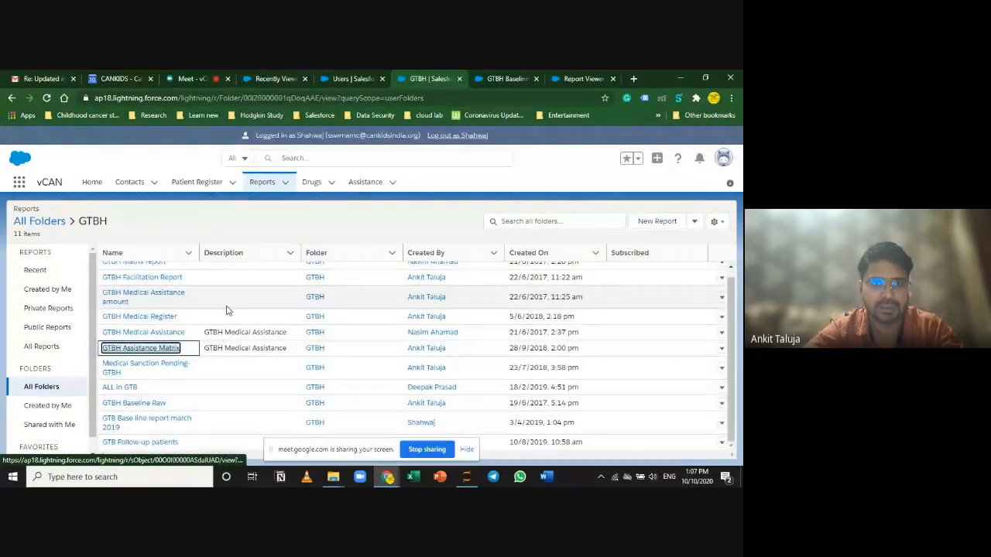
scroll(176, 362, up, 1)
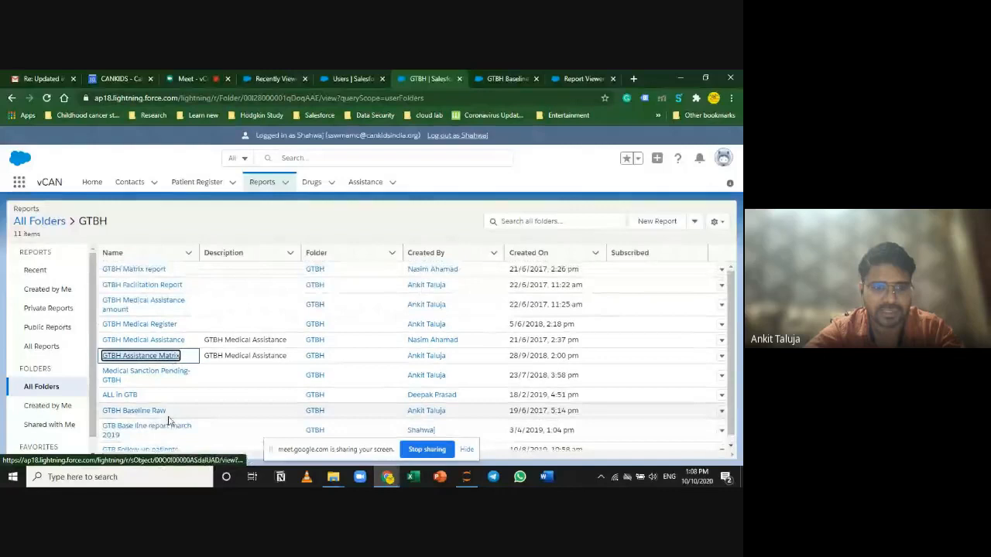
right_click(155, 288)
click(194, 294)
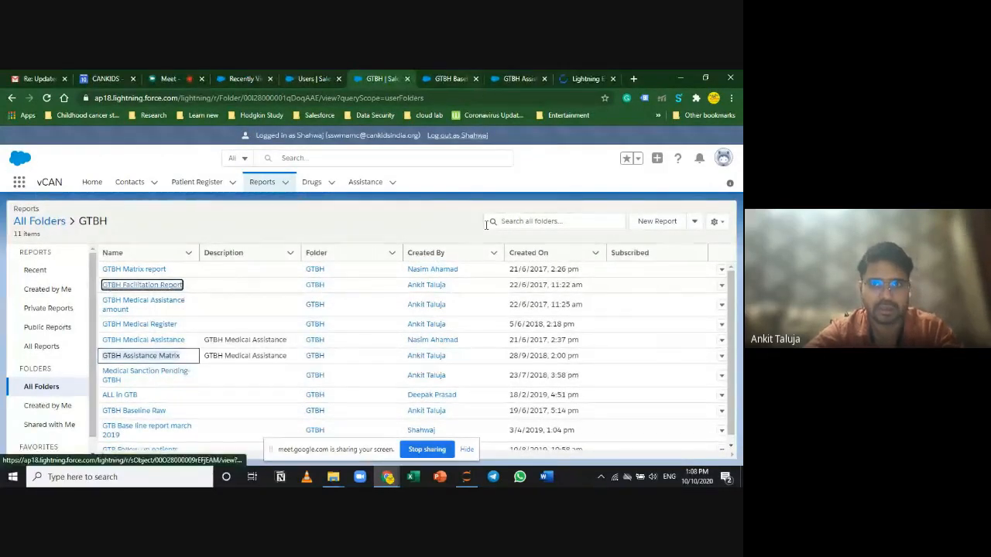
click(588, 74)
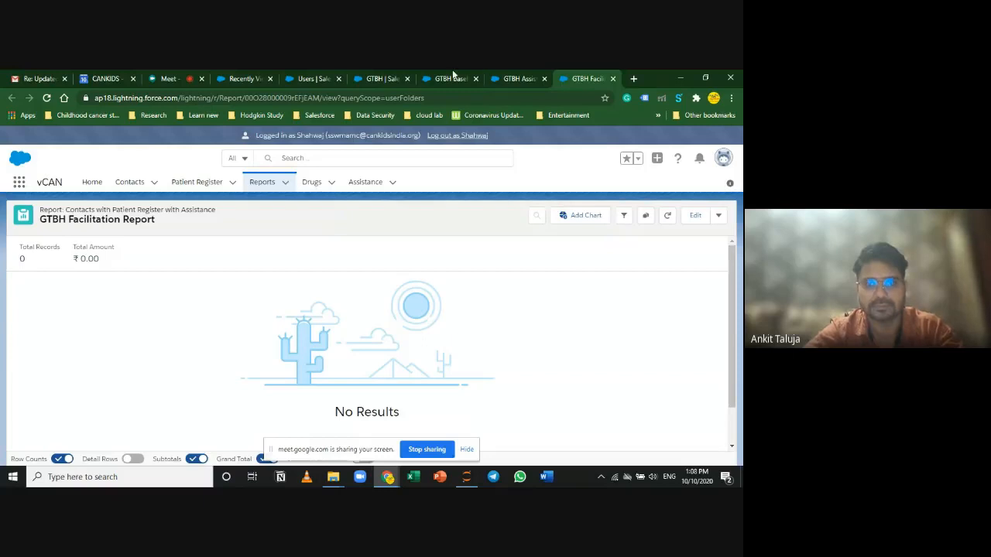
Step: Sort the GTBH Baseline Raw report by CK Enrolment Date, ascending
click(452, 76)
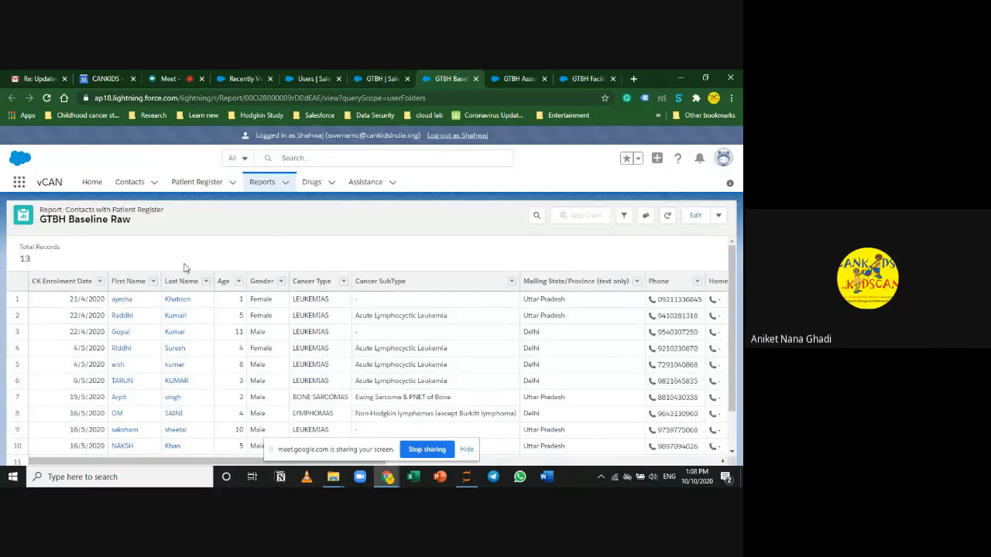
scroll(456, 401, down, 1)
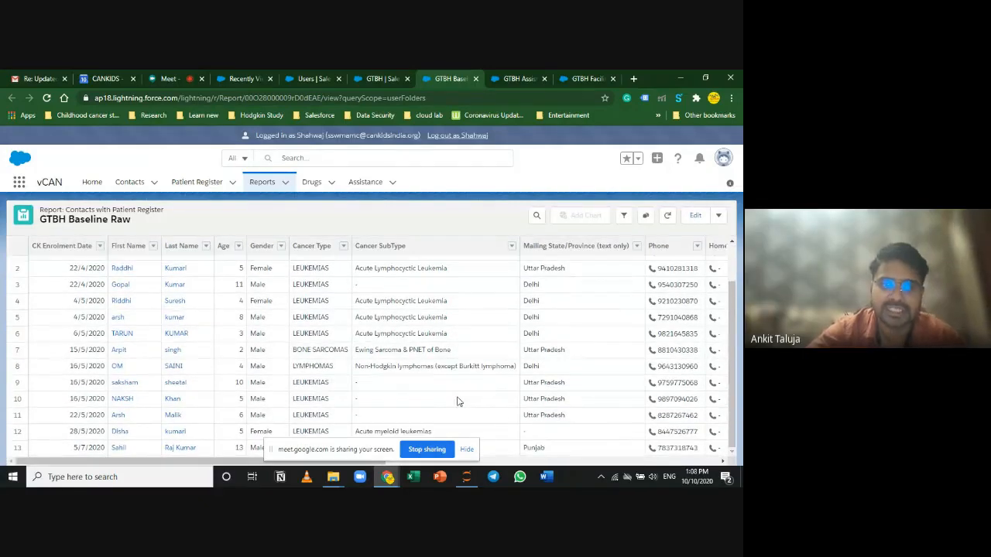
scroll(433, 418, up, 2)
click(467, 449)
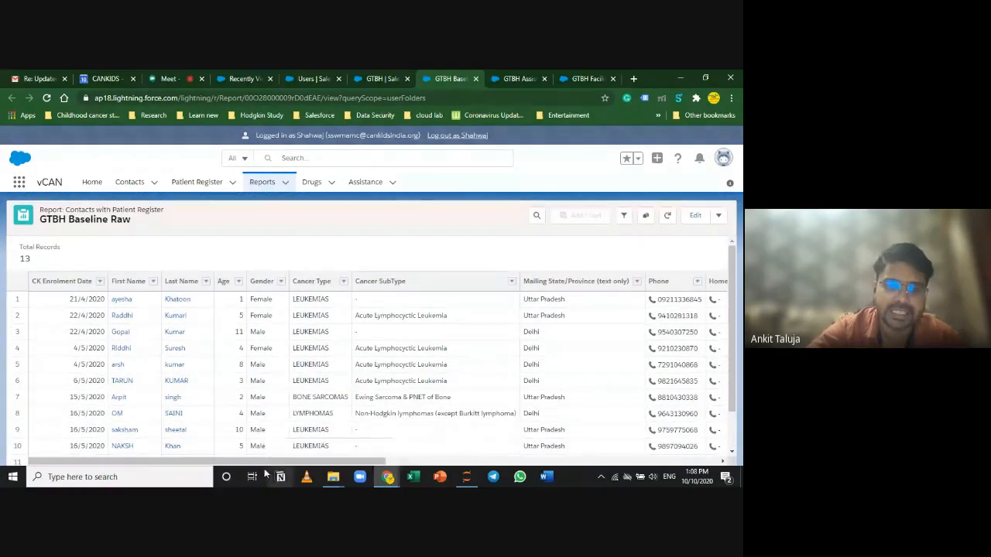
drag(265, 461, 10, 408)
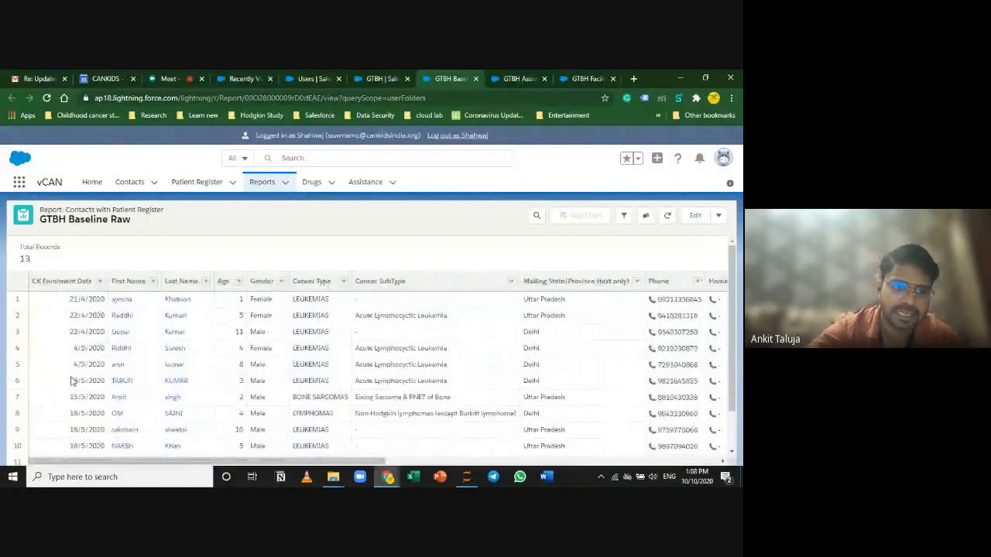
click(99, 281)
click(135, 302)
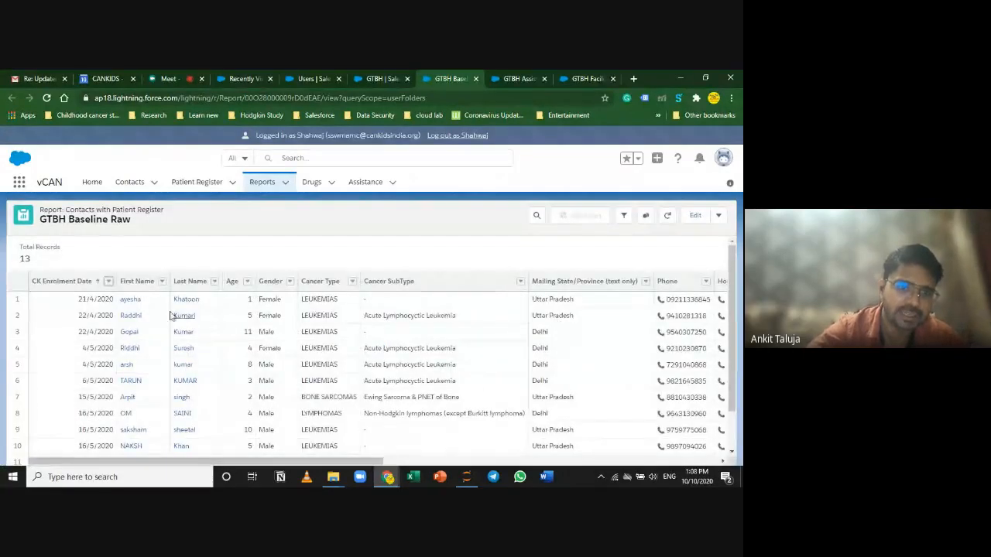
click(520, 281)
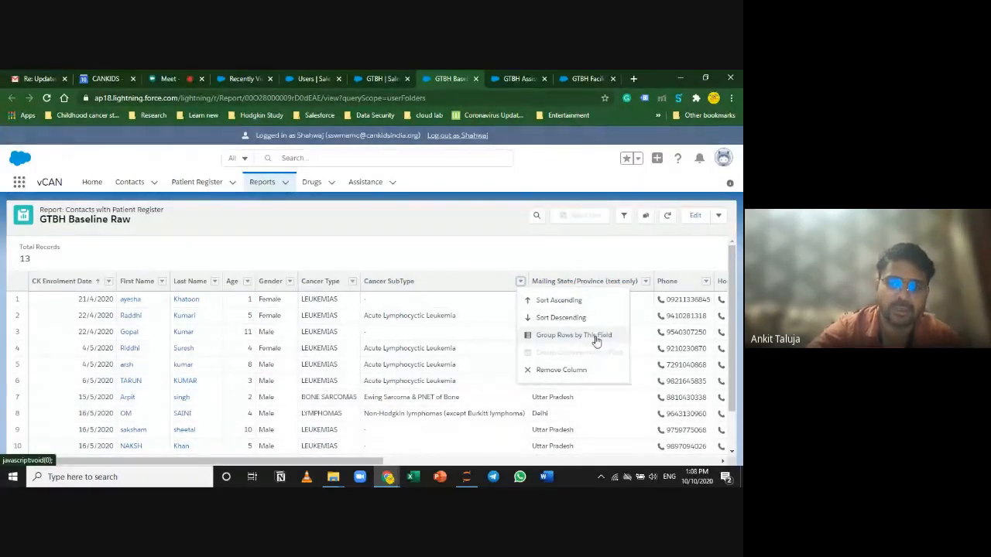
Step: Group the Baseline Raw report rows by Gender
click(409, 245)
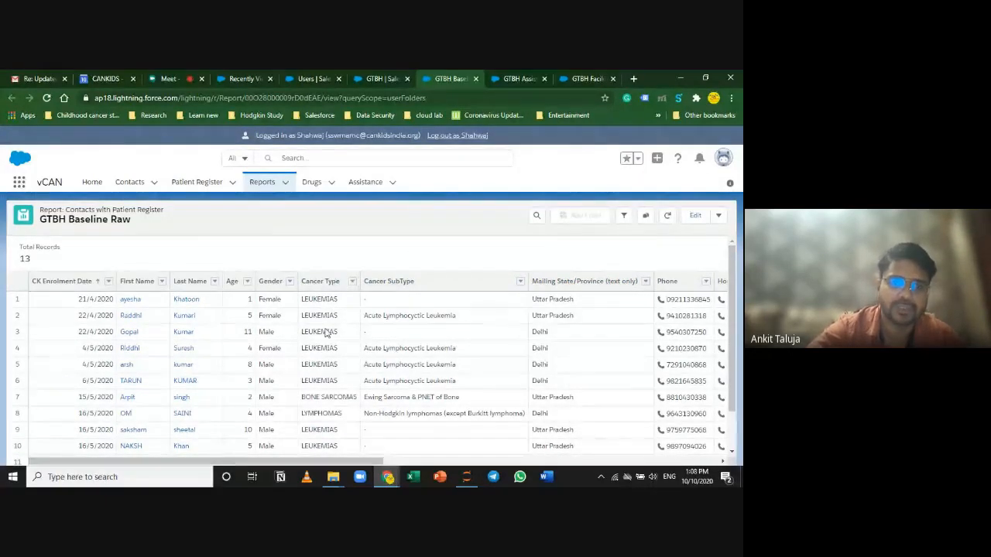
click(289, 283)
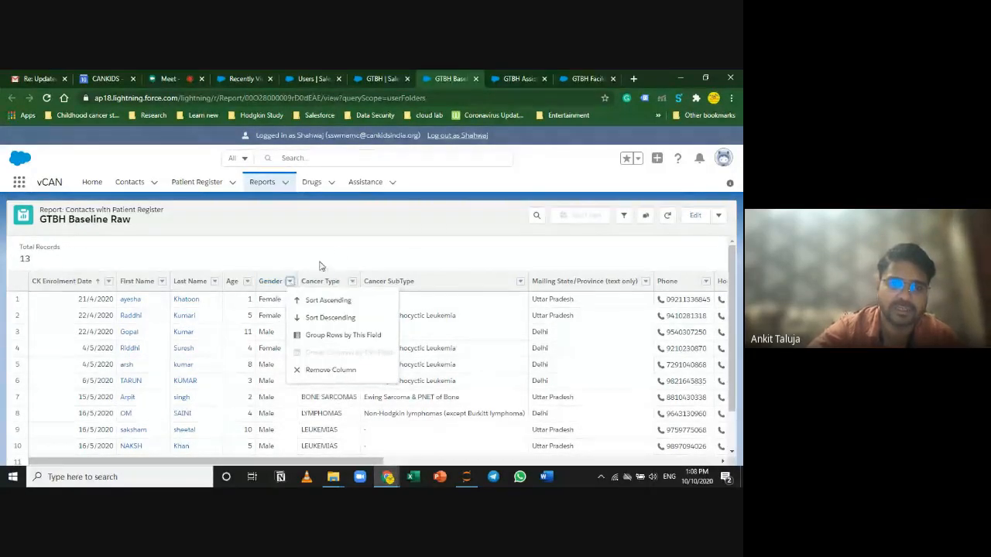
click(336, 252)
click(288, 283)
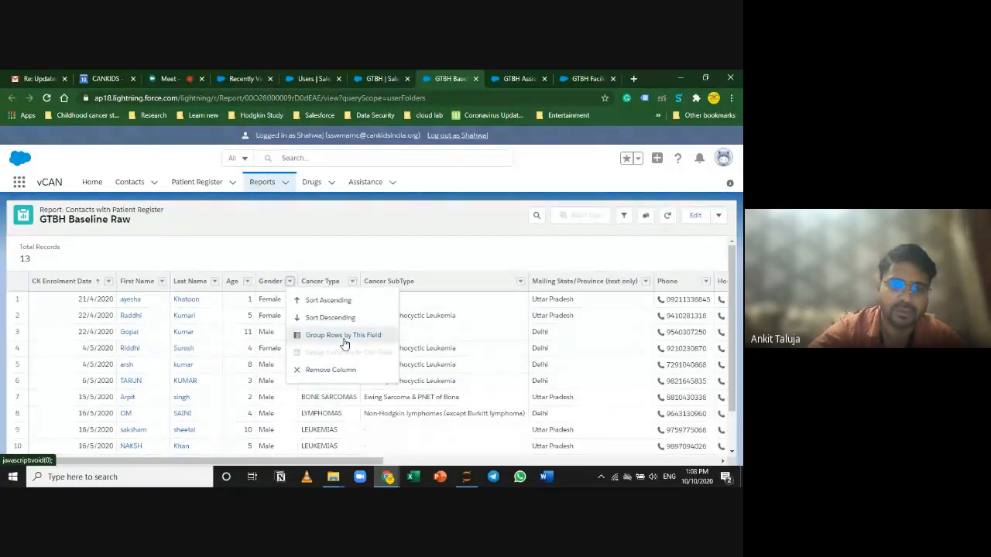
click(344, 338)
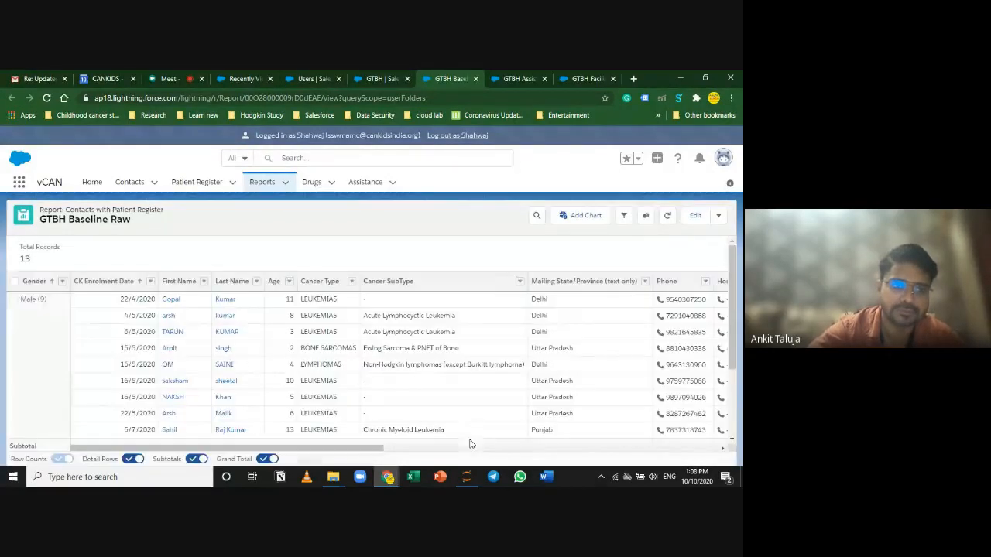
scroll(34, 336, down, 3)
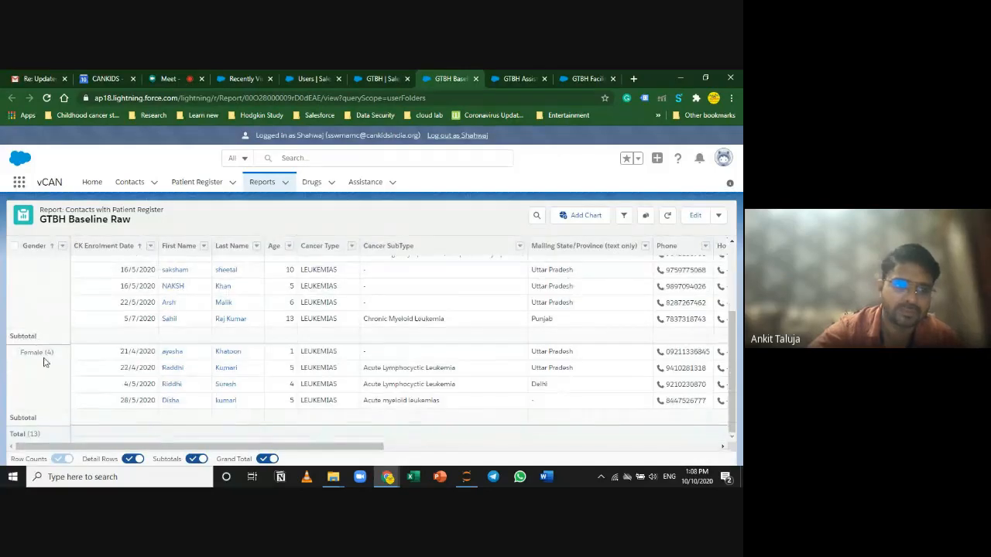
scroll(39, 367, up, 5)
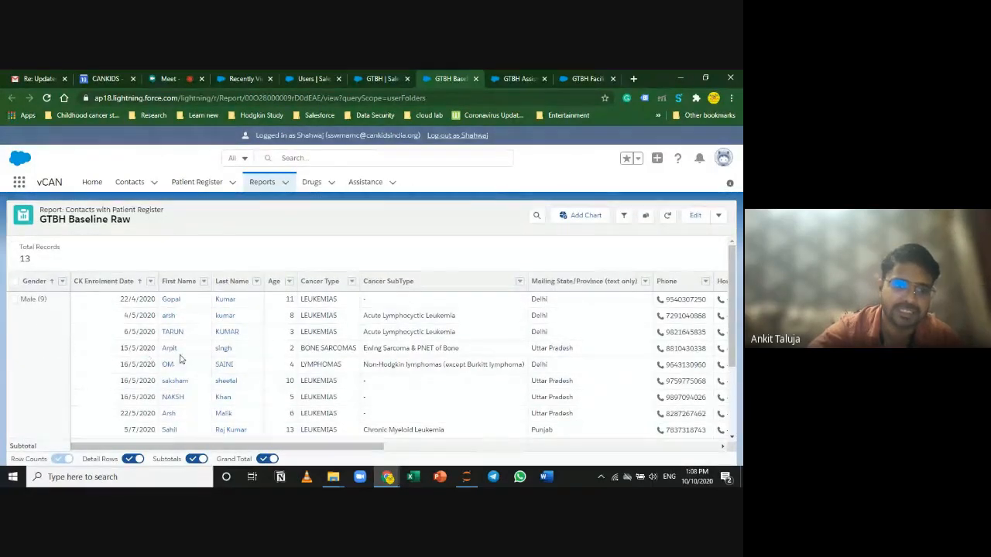
scroll(493, 353, down, 5)
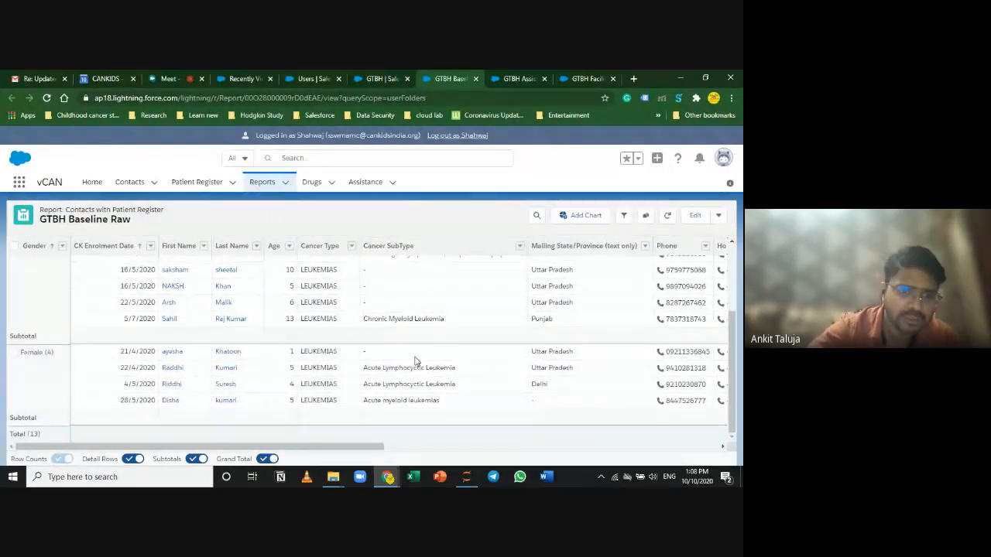
scroll(127, 383, up, 3)
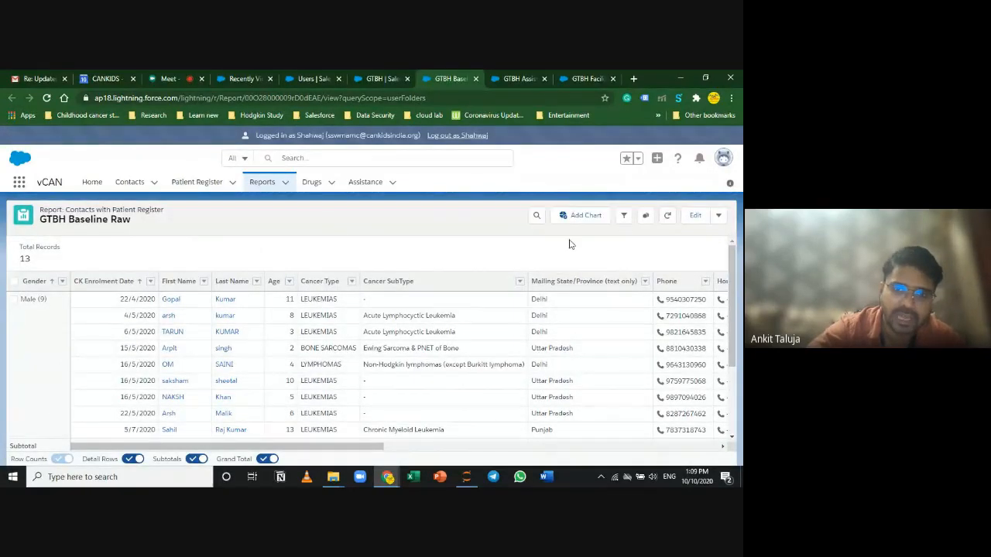
Step: Edit the CK Enrolment Date filter and switch its range to Custom
click(624, 217)
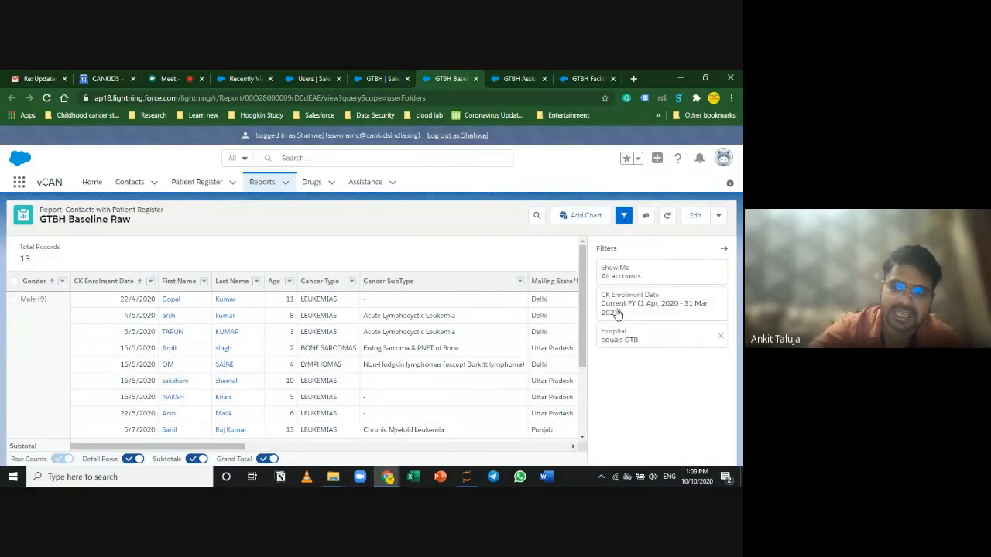
click(664, 317)
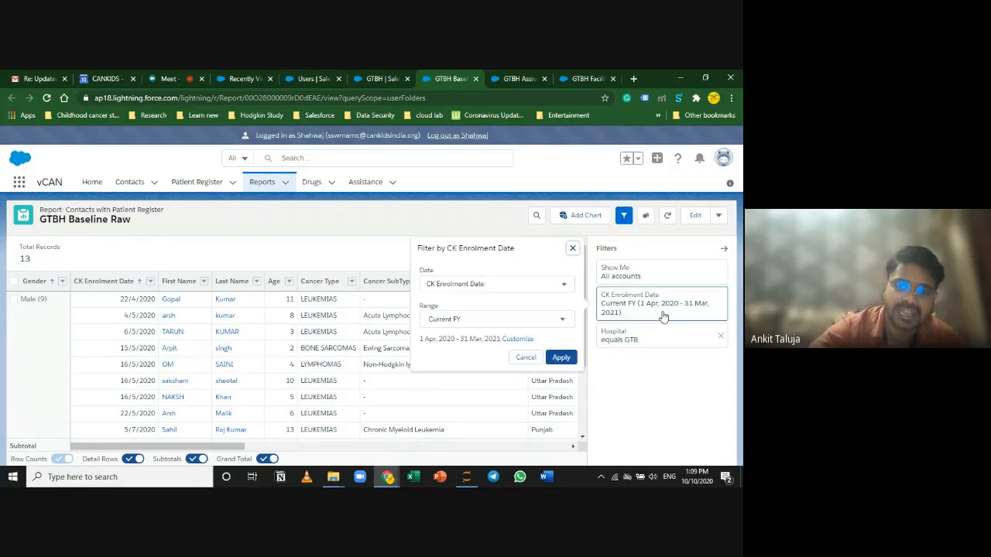
click(524, 322)
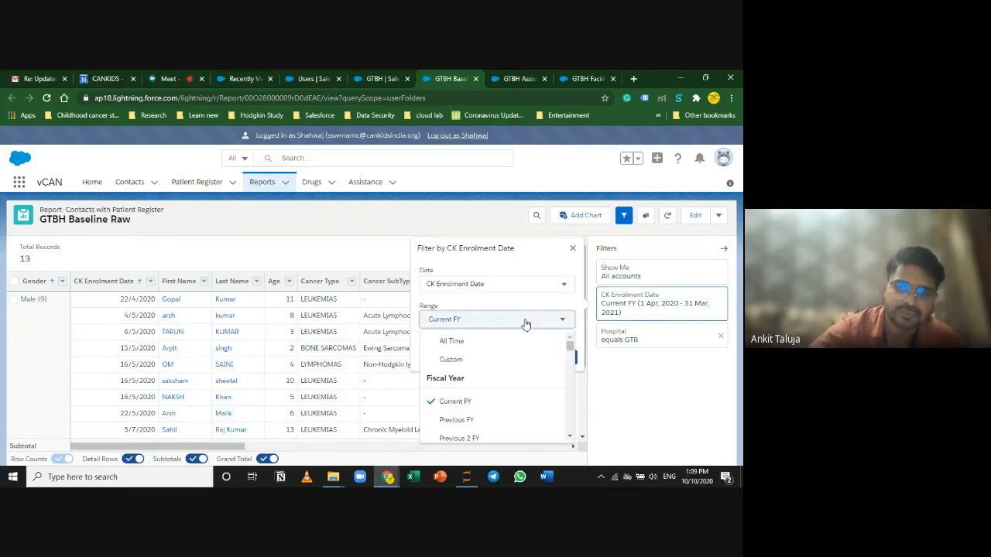
click(517, 423)
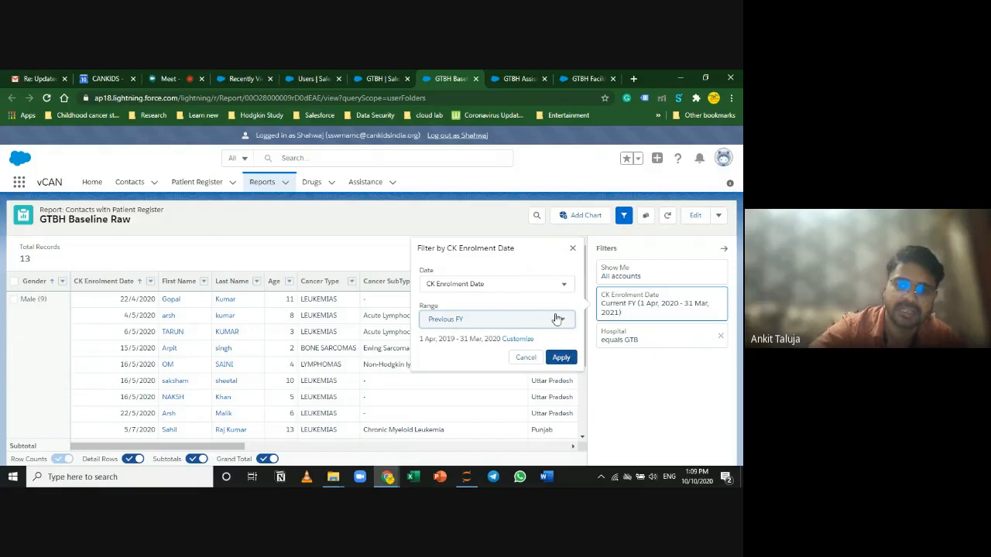
click(551, 326)
scroll(516, 362, down, 5)
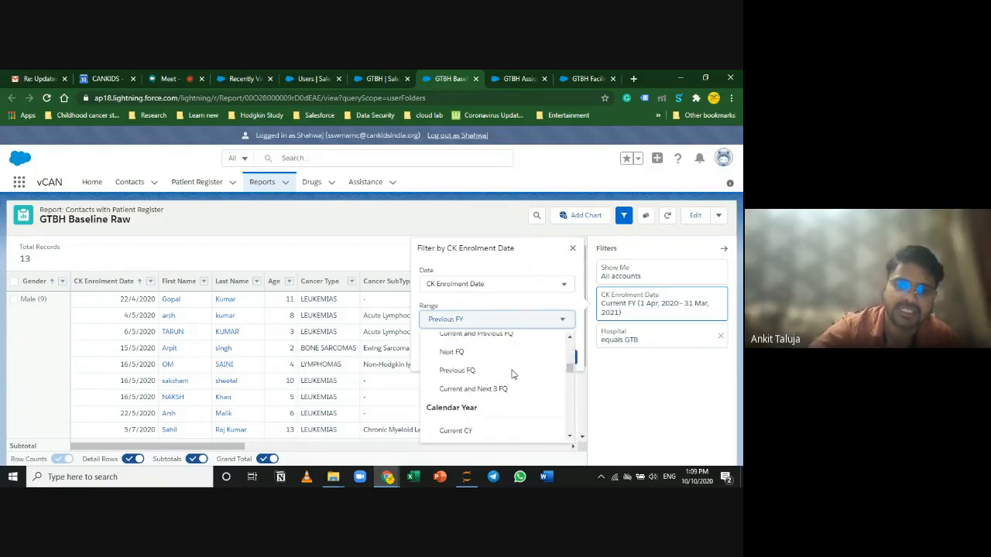
scroll(512, 373, down, 10)
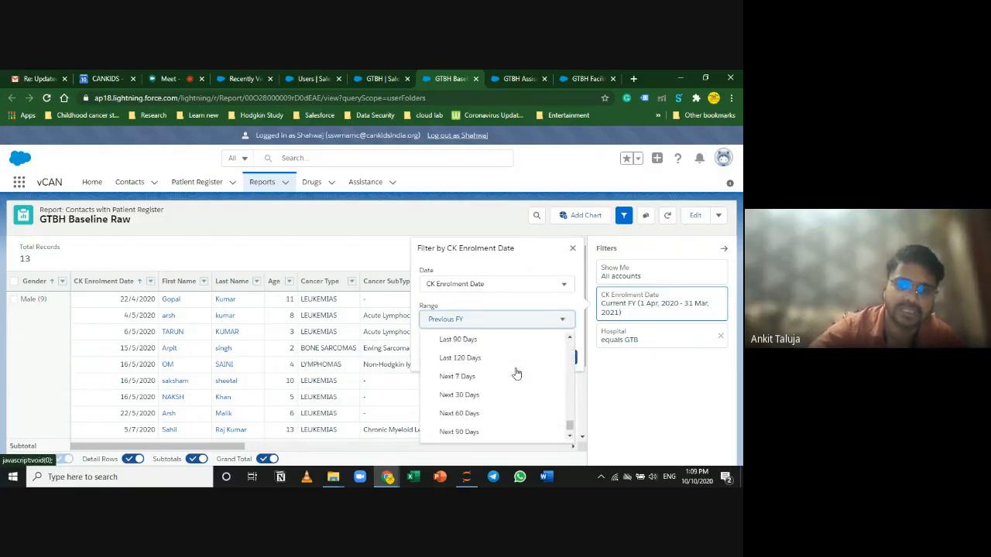
scroll(514, 363, up, 3)
scroll(517, 332, up, 10)
click(504, 359)
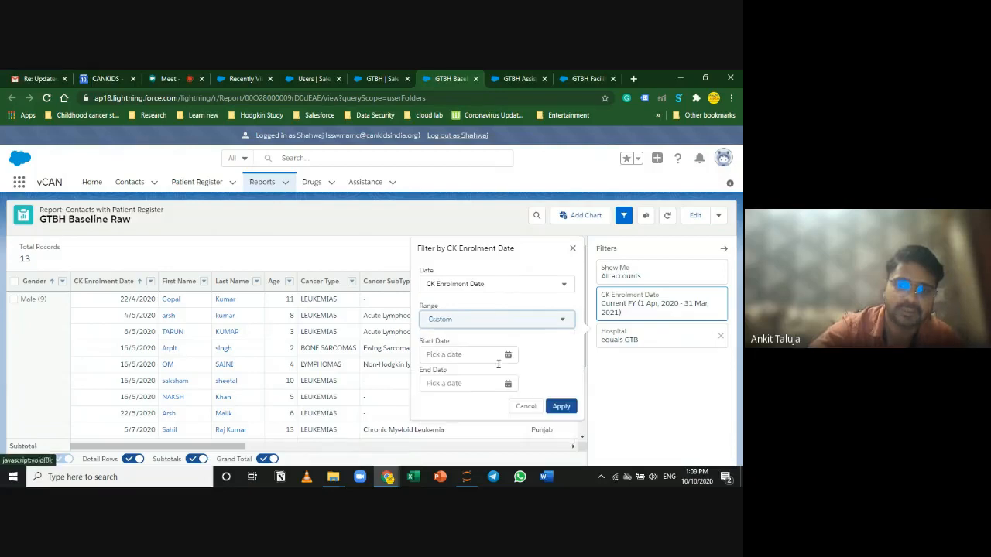
Step: Set the custom range's start date to 10/9/2019 and end date to 10/9/2020
click(448, 355)
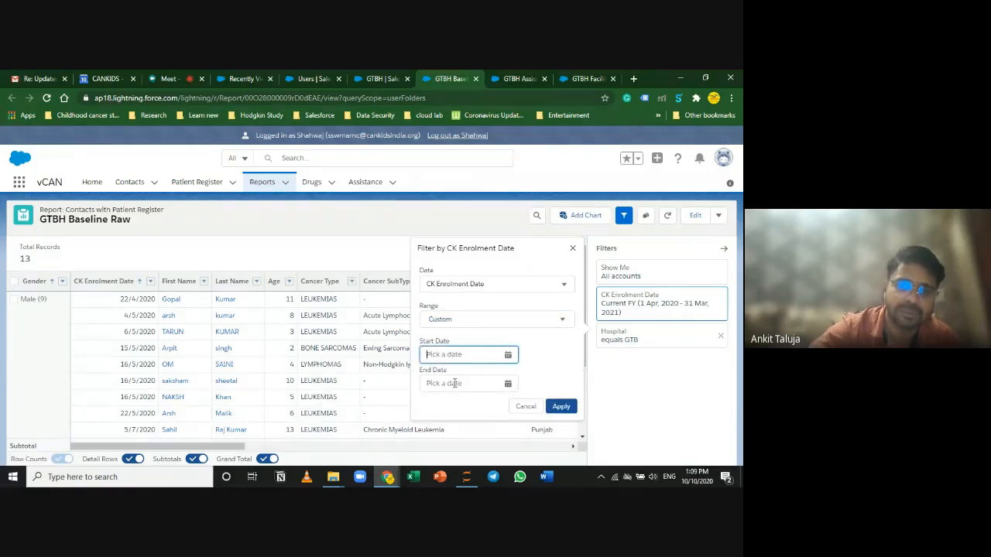
click(508, 354)
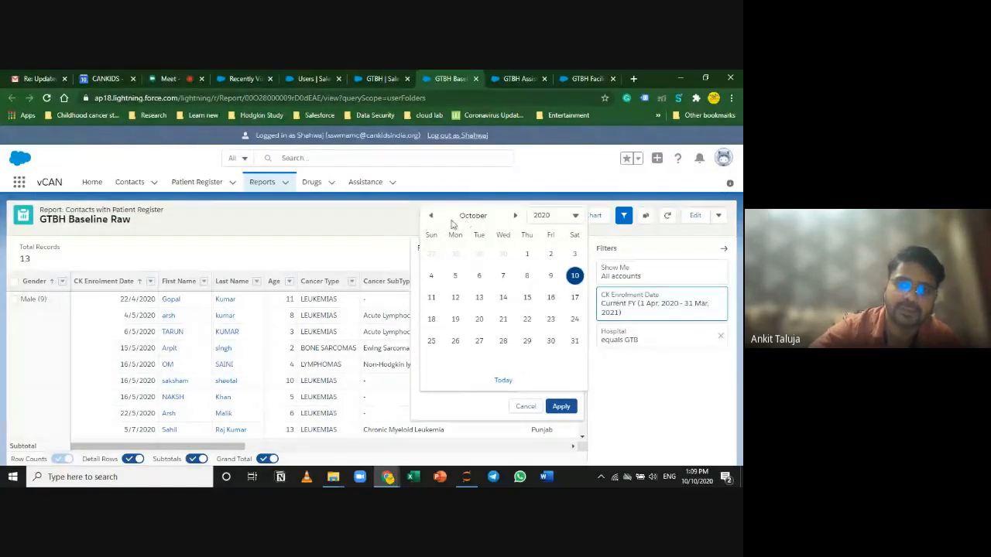
click(430, 216)
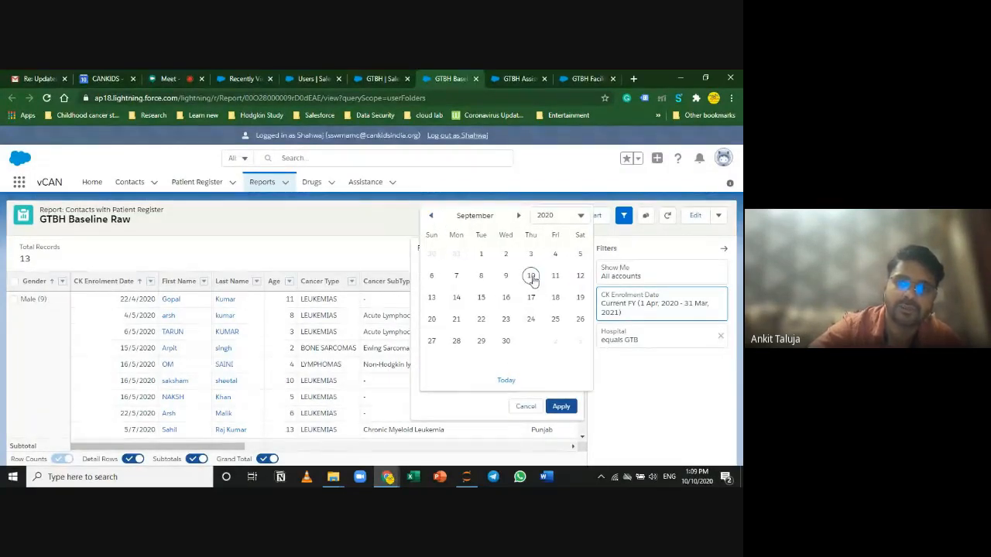
click(531, 276)
click(473, 356)
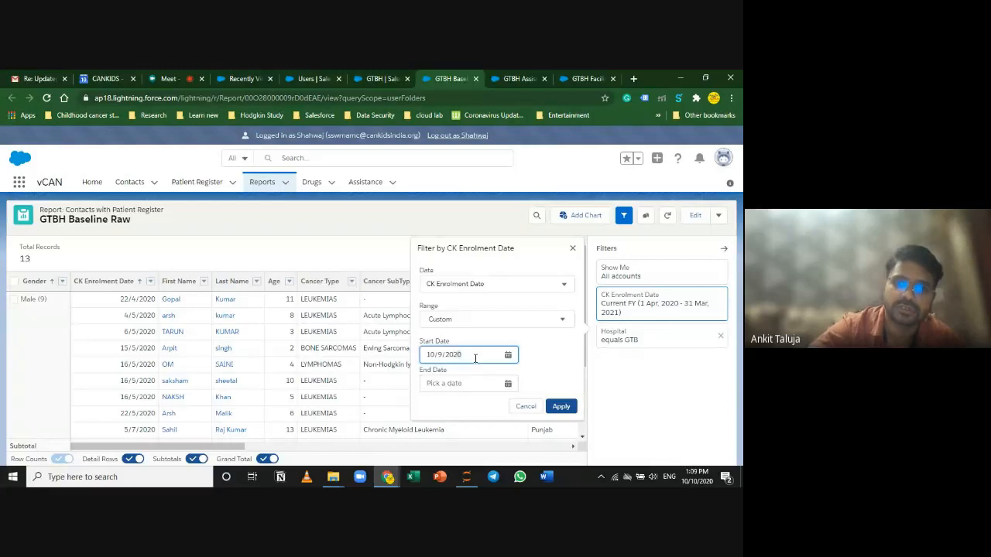
key(BackSpace)
text(19)
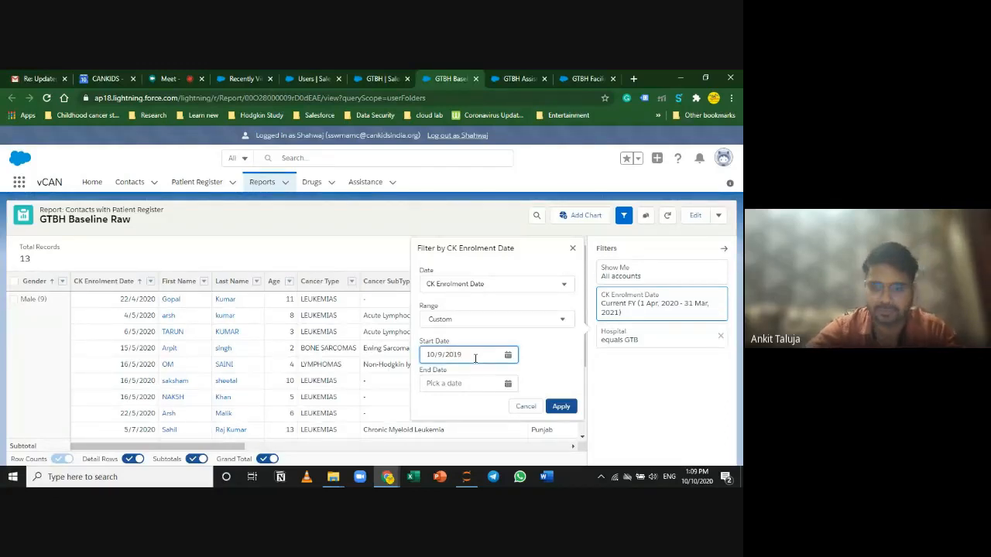
click(507, 383)
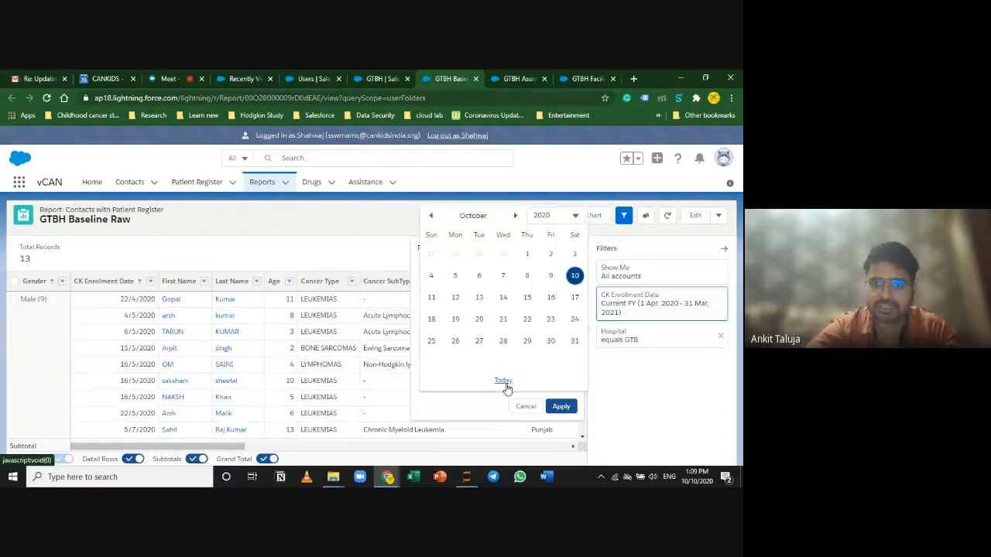
click(431, 216)
click(531, 276)
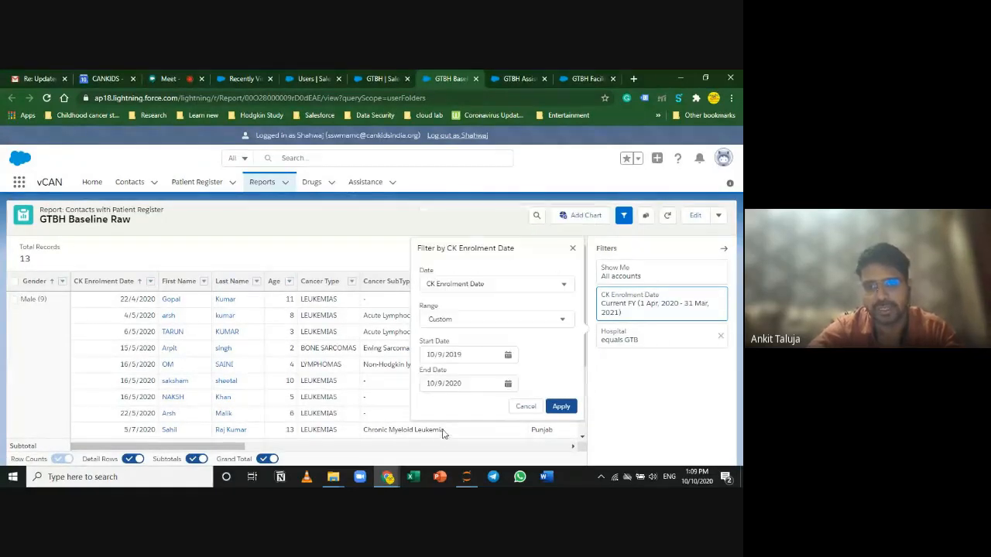
Step: Apply the custom enrolment date filter and hide the Filters panel
click(560, 408)
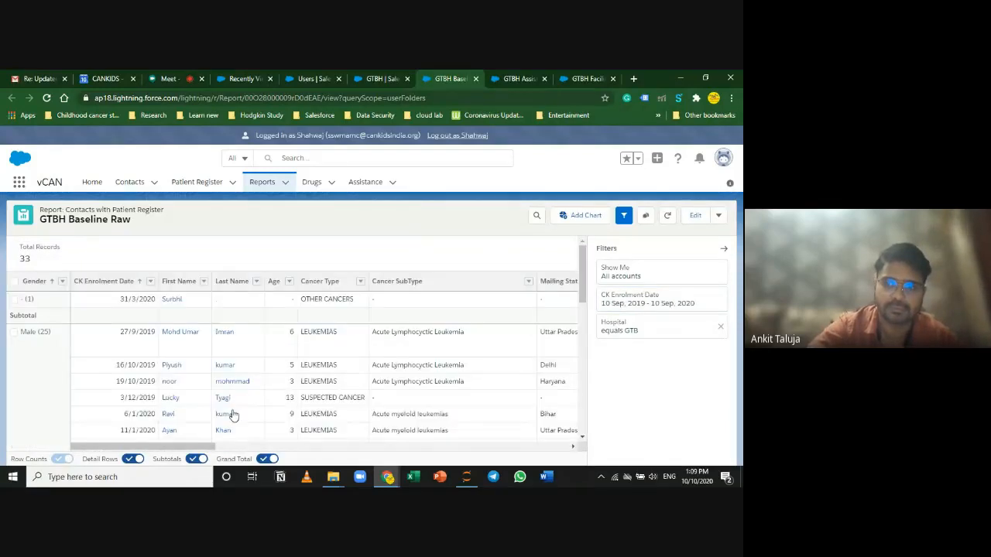
scroll(351, 394, down, 5)
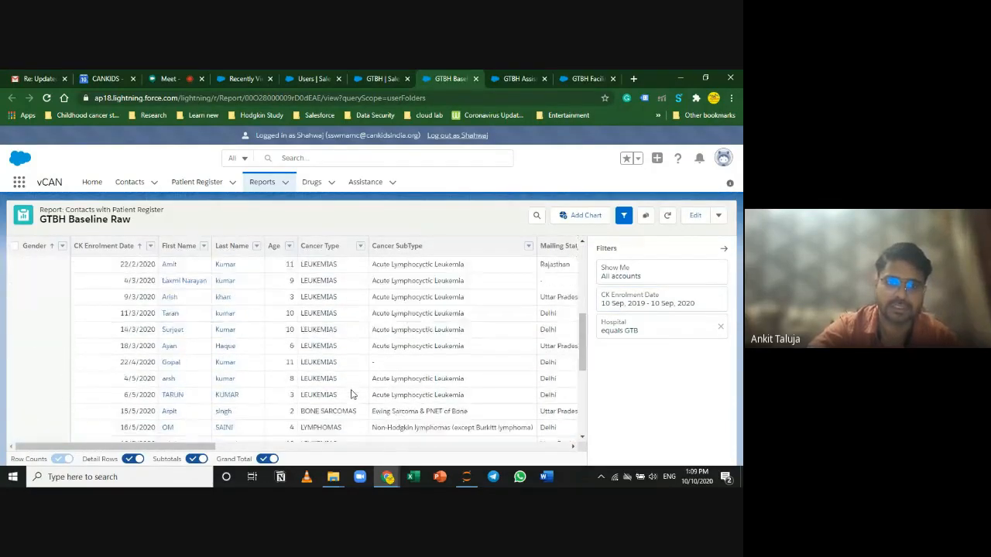
scroll(351, 394, up, 5)
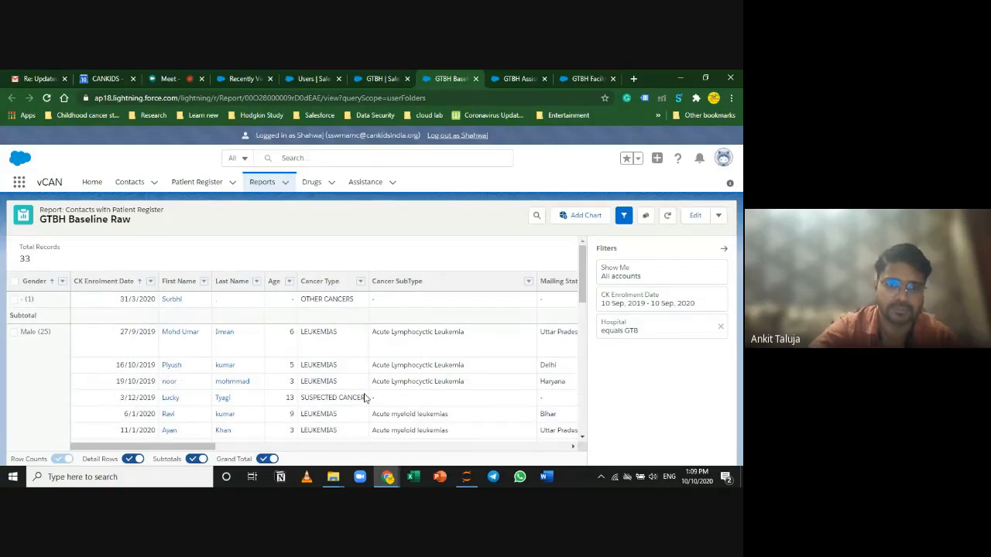
scroll(371, 398, down, 2)
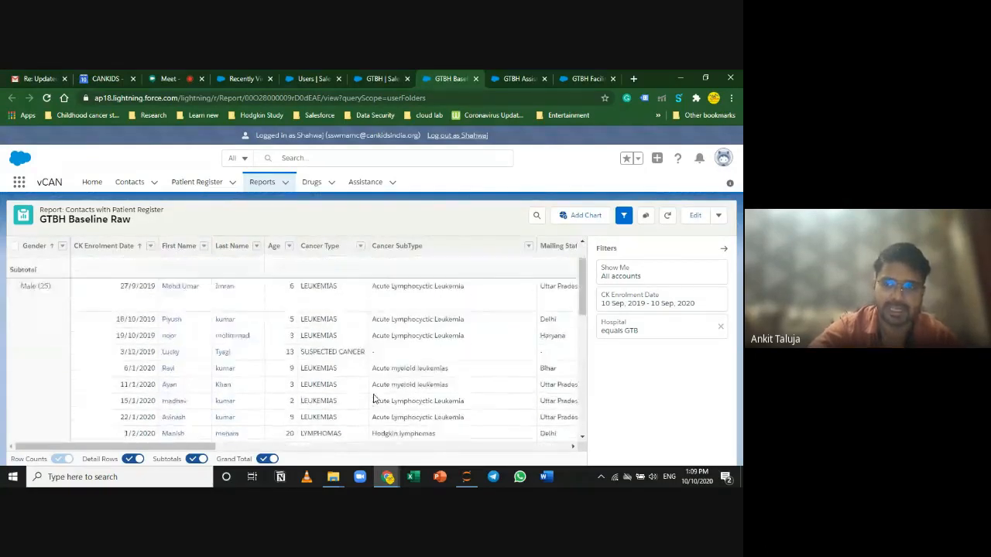
scroll(373, 397, up, 2)
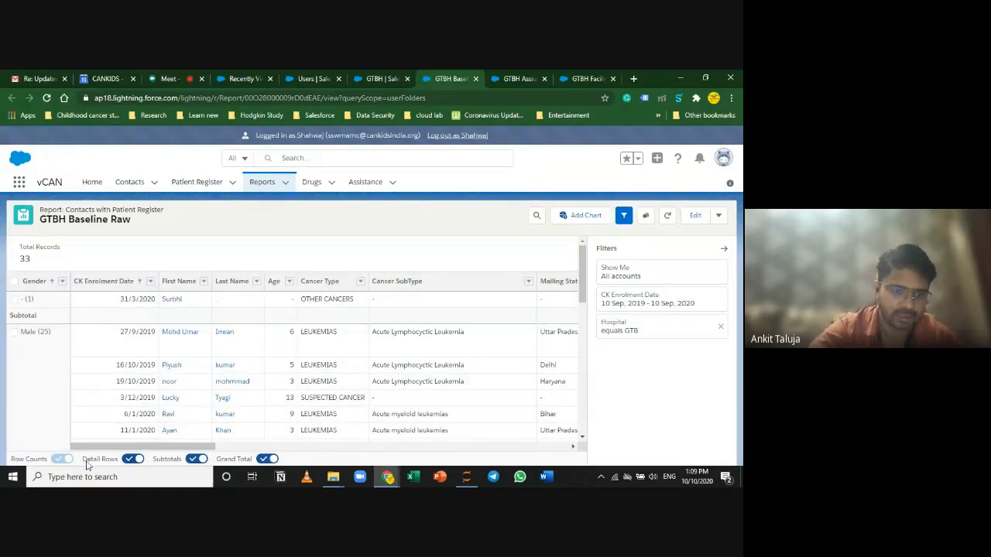
click(722, 252)
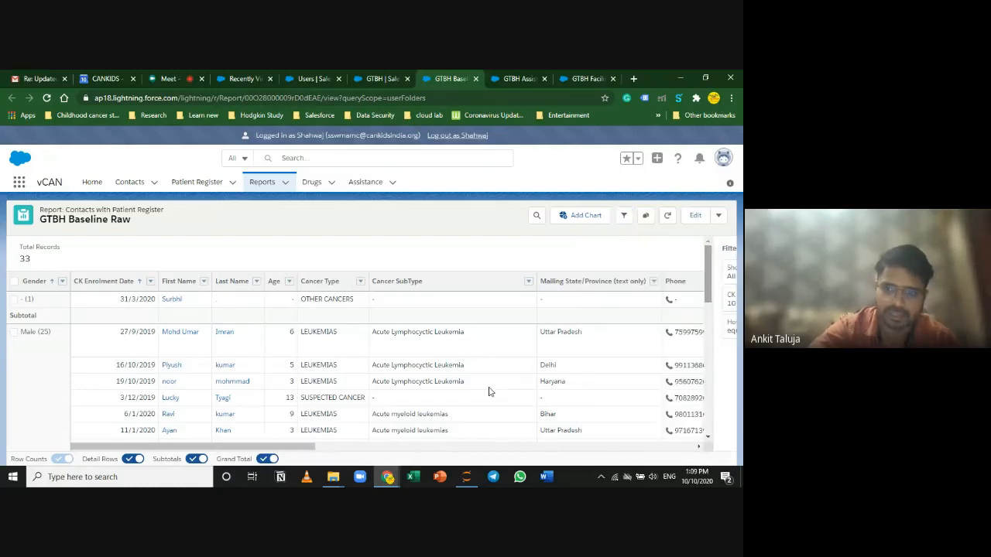
Step: Toggle Detail Rows off and back on, then scroll across the report's columns
click(130, 460)
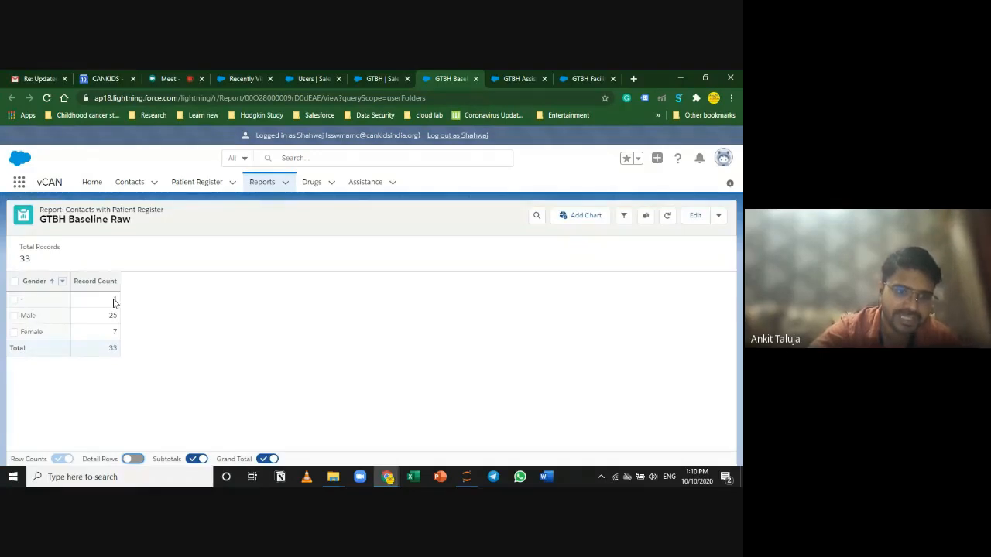
click(133, 459)
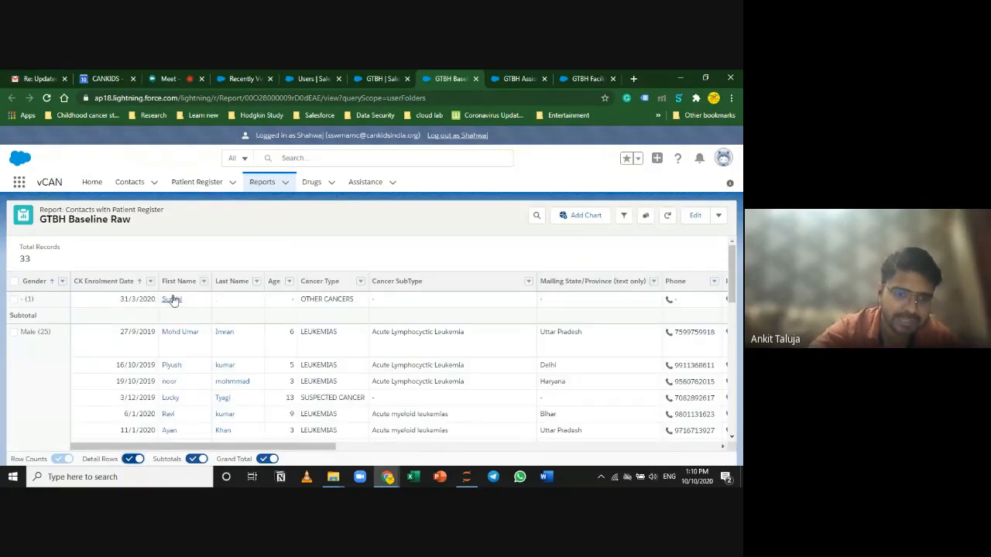
drag(271, 447, 577, 447)
drag(514, 454, 608, 462)
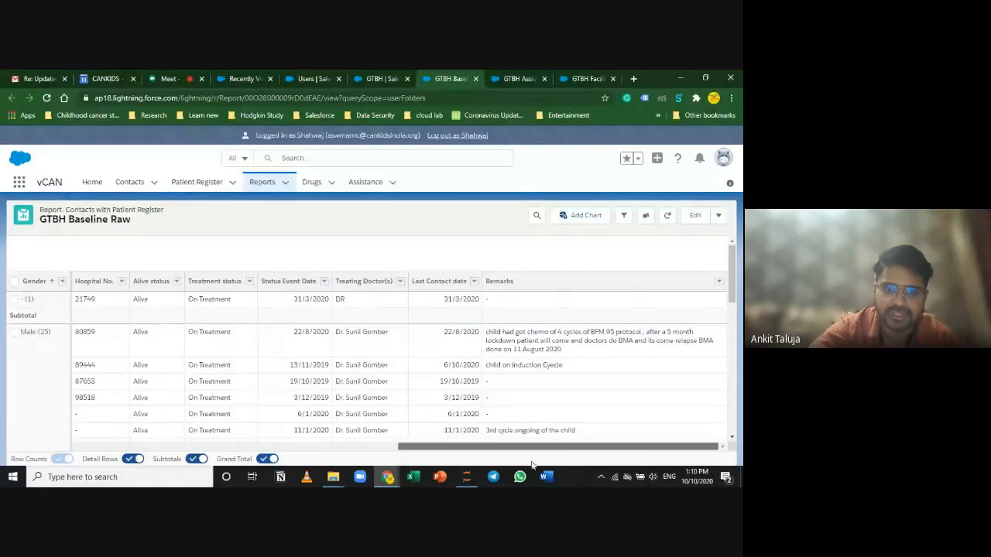
drag(534, 448, 88, 416)
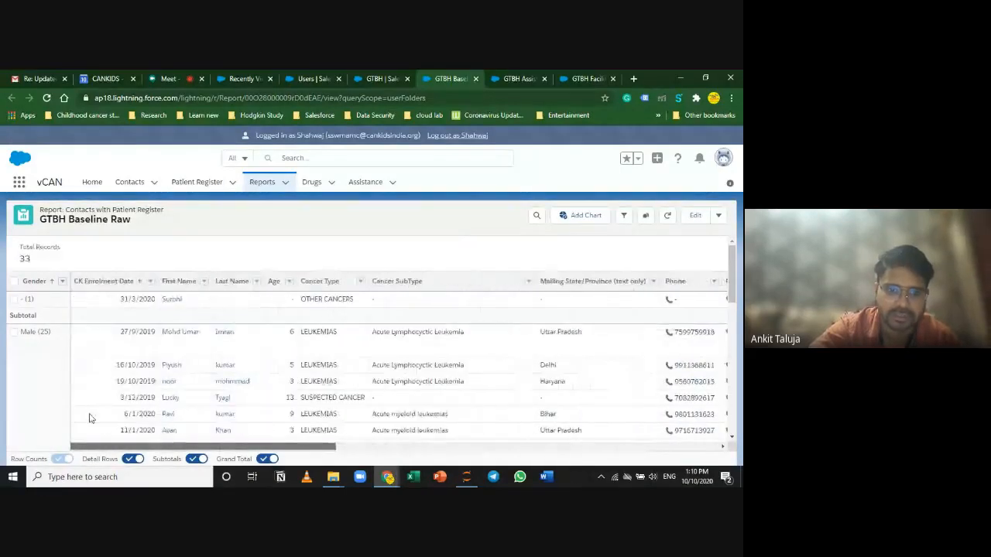
Step: Open the first household contact from the report in a new browser tab and view its record
right_click(177, 306)
click(208, 312)
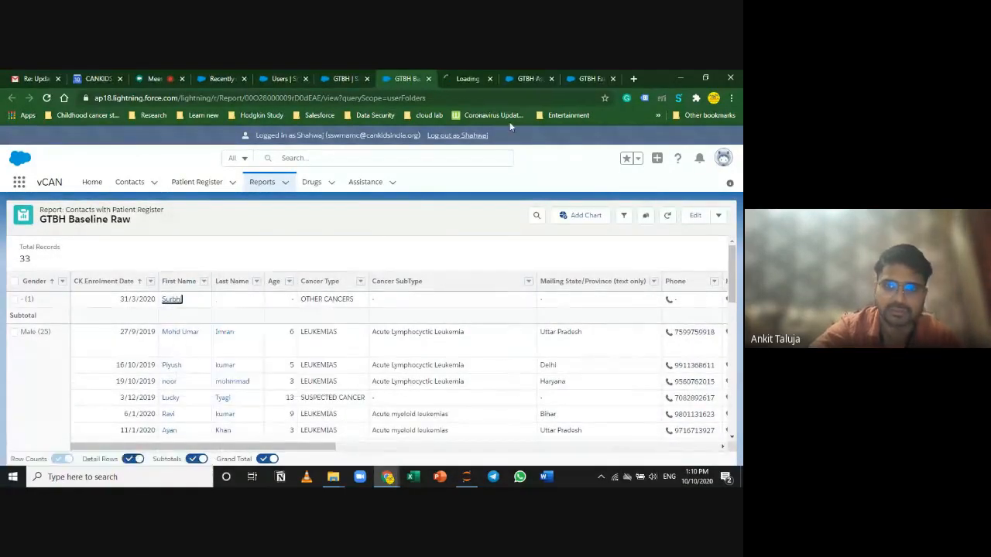
right_click(170, 303)
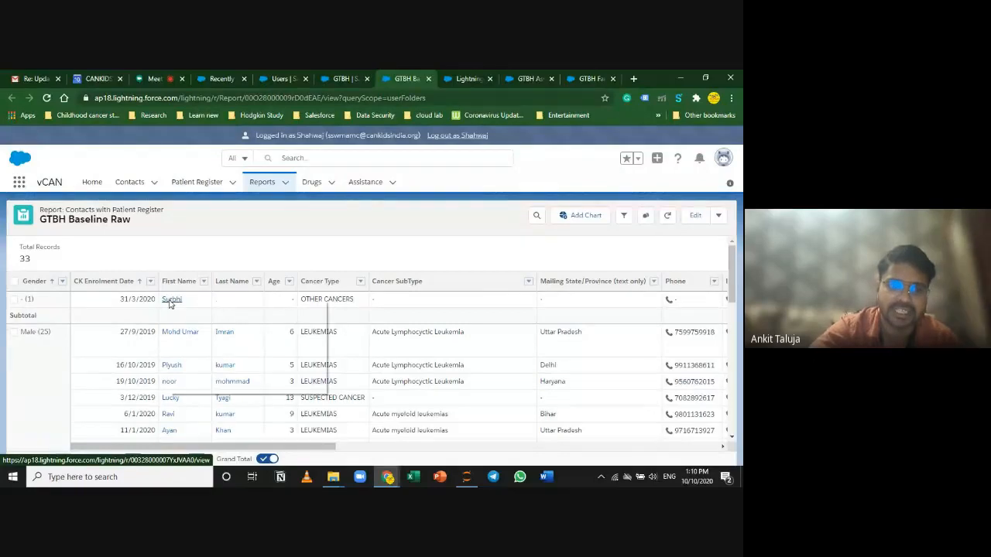
click(463, 78)
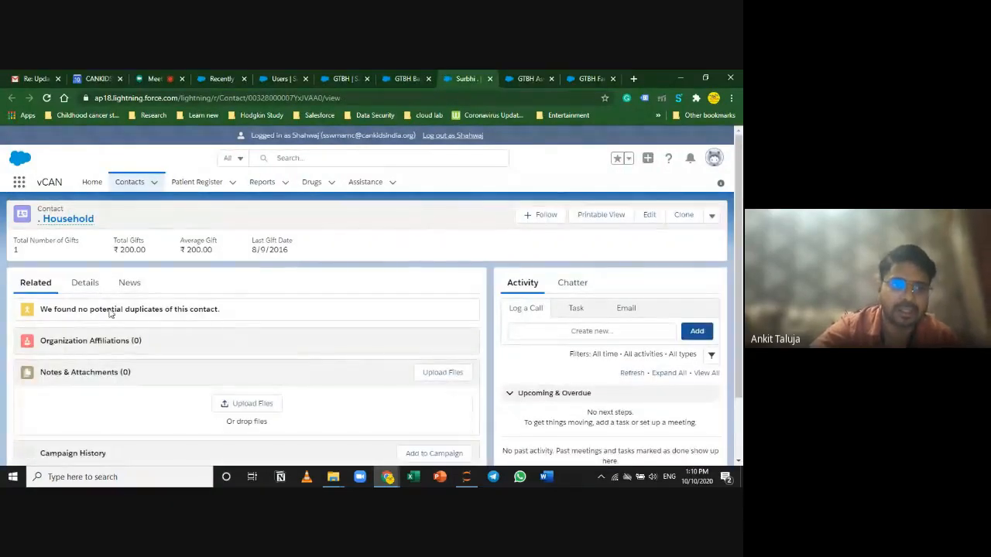
scroll(99, 340, down, 1)
scroll(99, 340, down, 1)
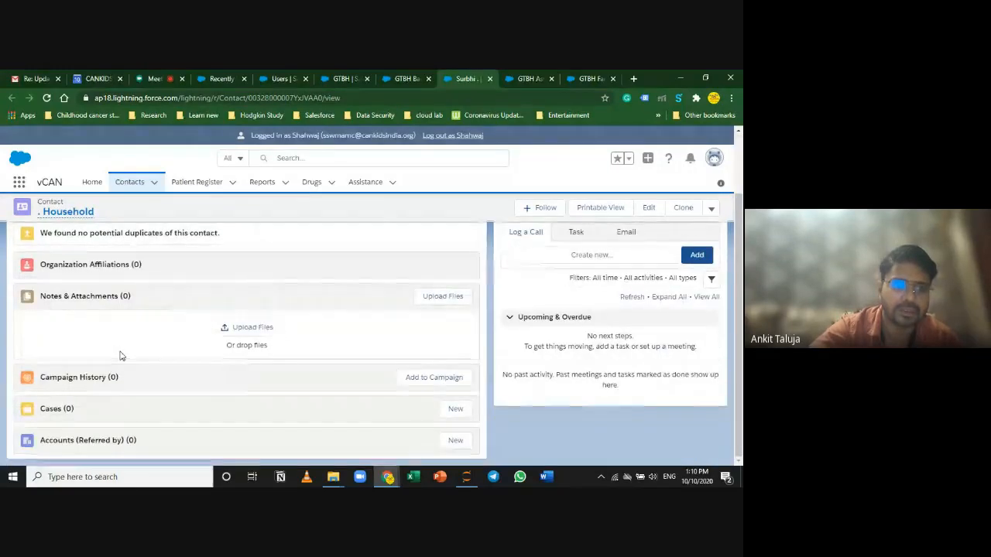
scroll(117, 349, up, 2)
Step: Review the contact's Details fields, highlighting the record's creation date
click(85, 285)
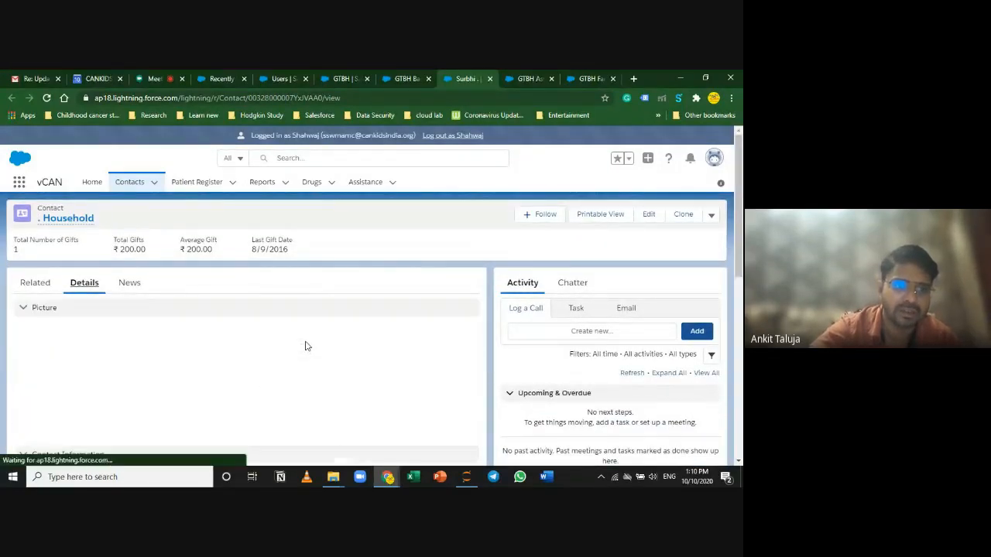
scroll(288, 414, down, 4)
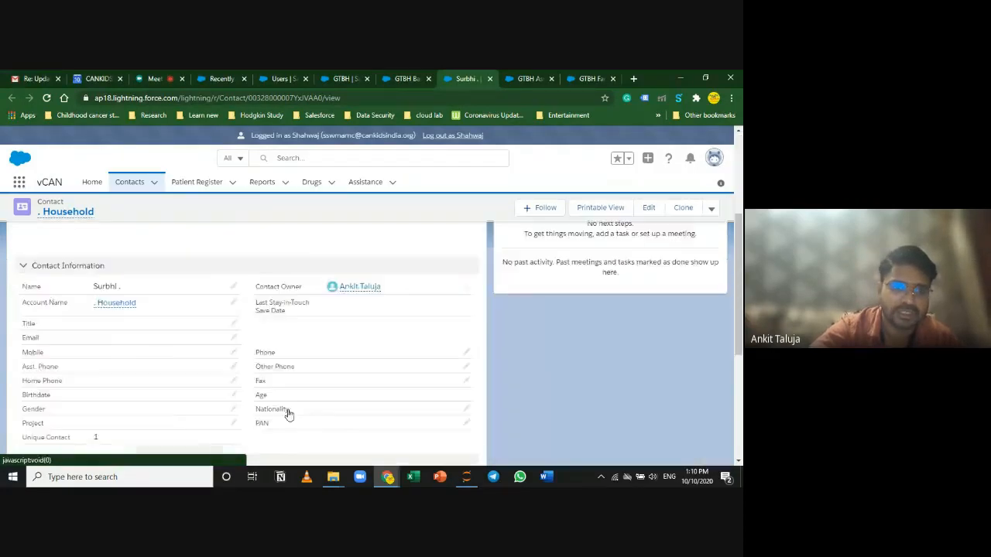
scroll(288, 414, up, 2)
scroll(289, 414, down, 6)
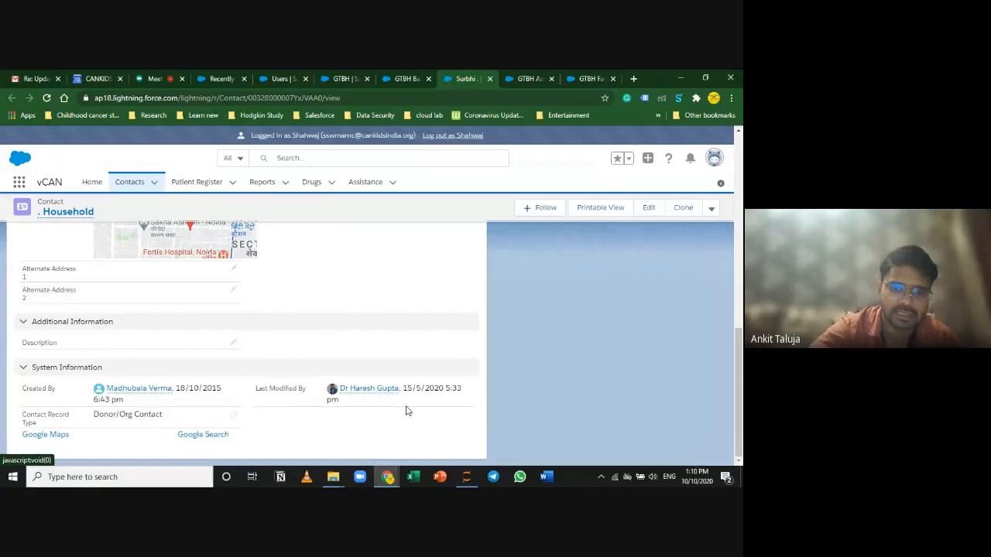
drag(223, 390, 93, 418)
click(352, 435)
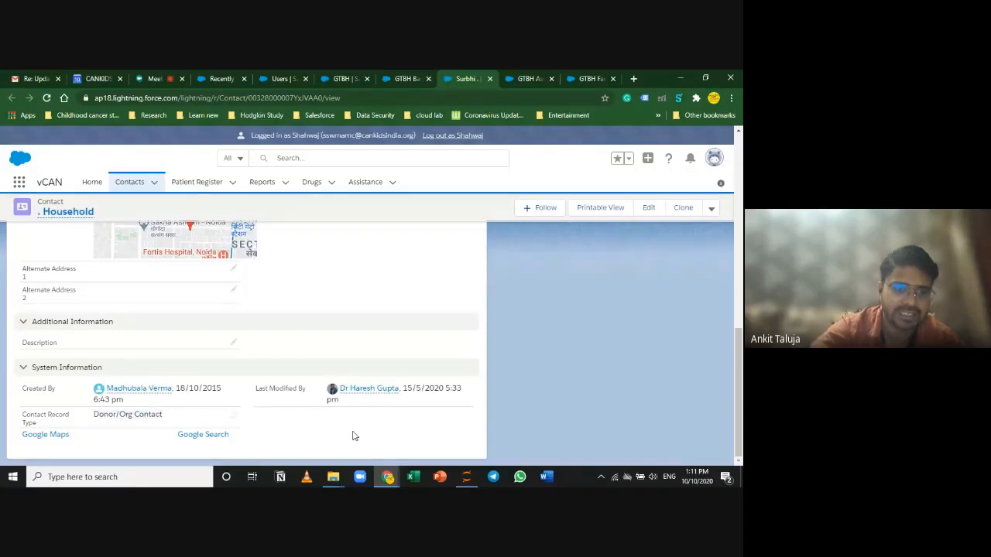
scroll(471, 403, up, 10)
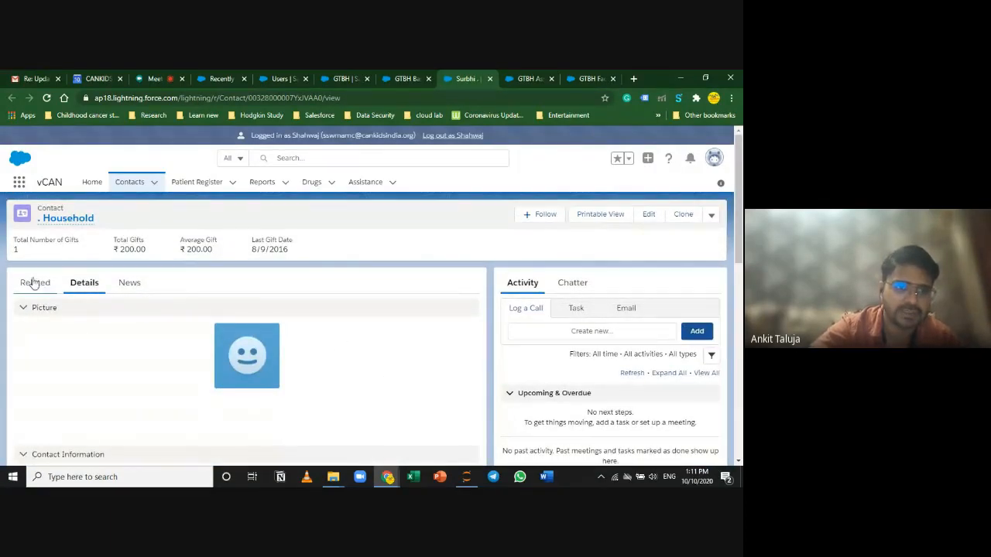
scroll(309, 430, down, 8)
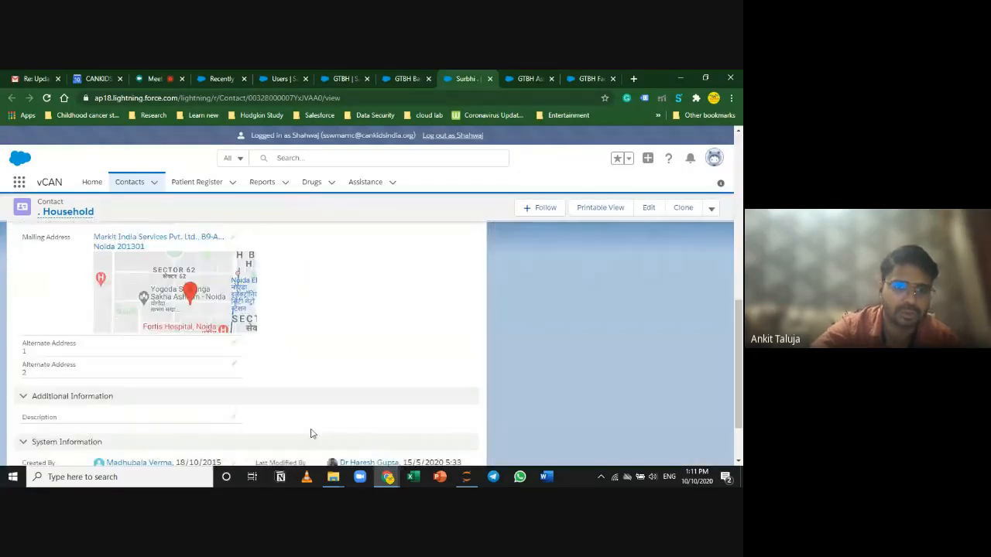
scroll(313, 431, up, 1)
scroll(313, 430, up, 8)
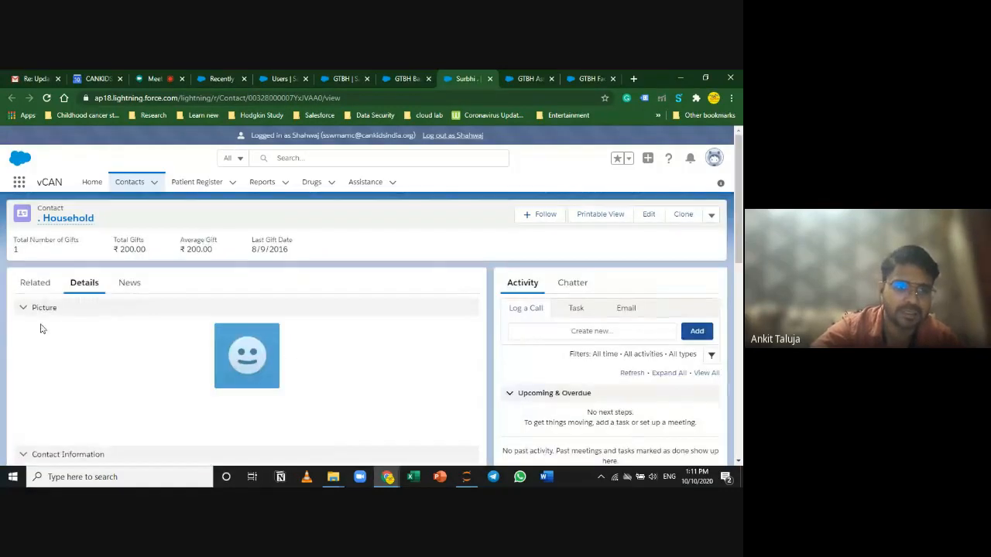
Step: Scan the contact's Related lists and Details again, then return to the GTBH Baseline Raw report
click(36, 282)
scroll(285, 390, down, 1)
scroll(285, 391, down, 1)
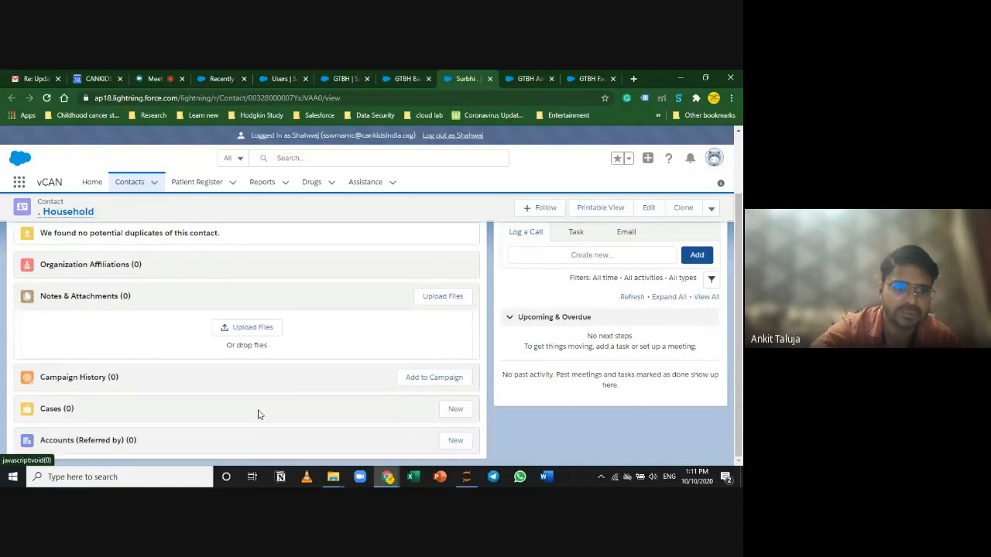
scroll(233, 394, up, 2)
click(80, 284)
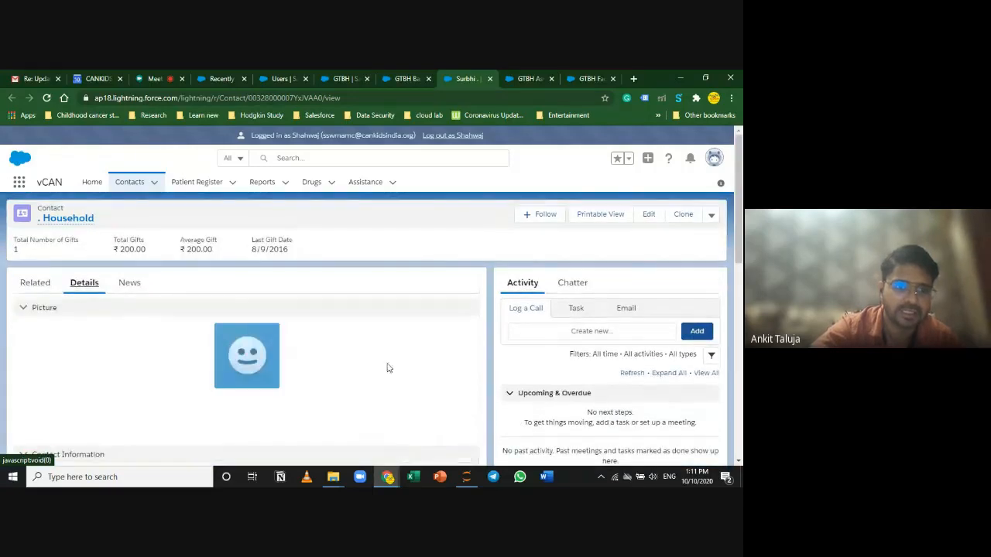
scroll(393, 379, down, 8)
mouse_move(397, 396)
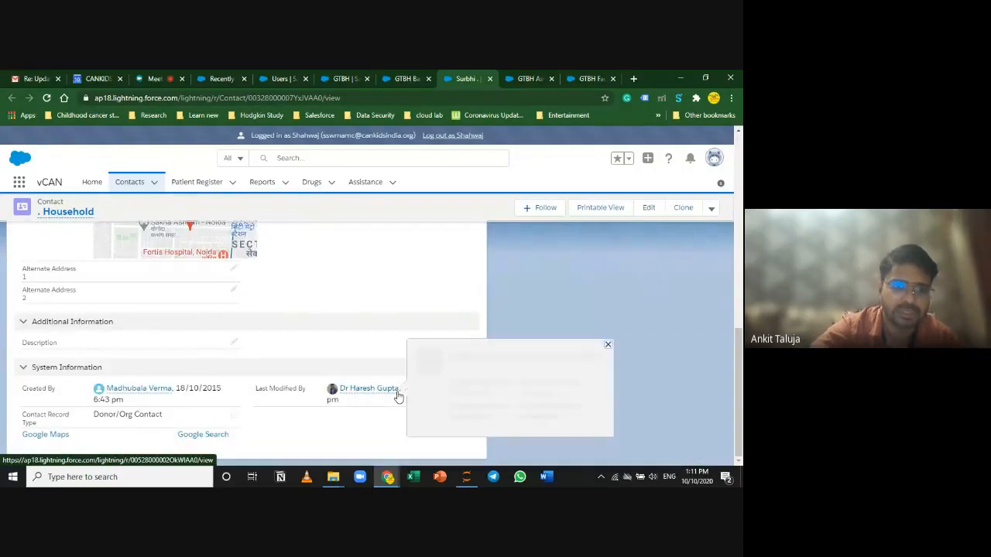
scroll(397, 396, up, 8)
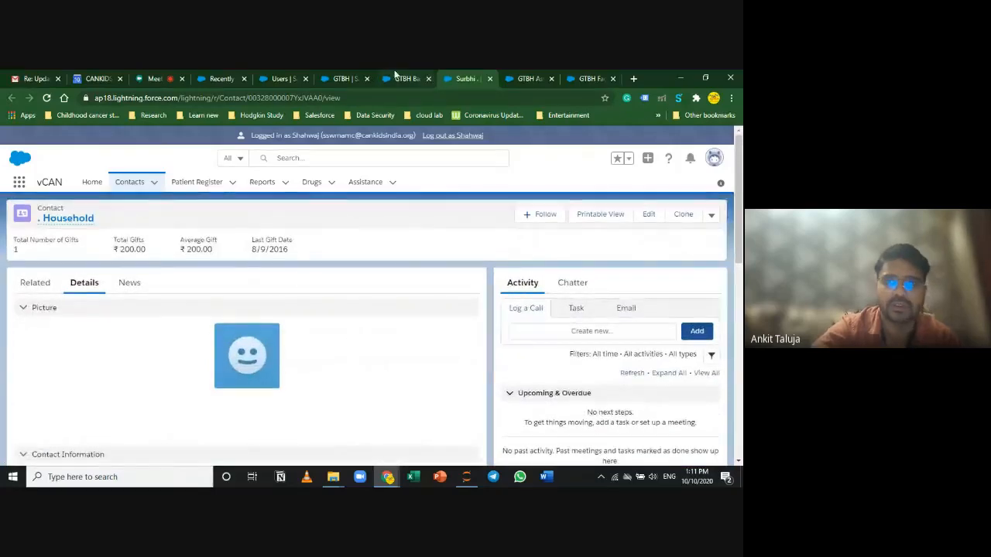
click(397, 77)
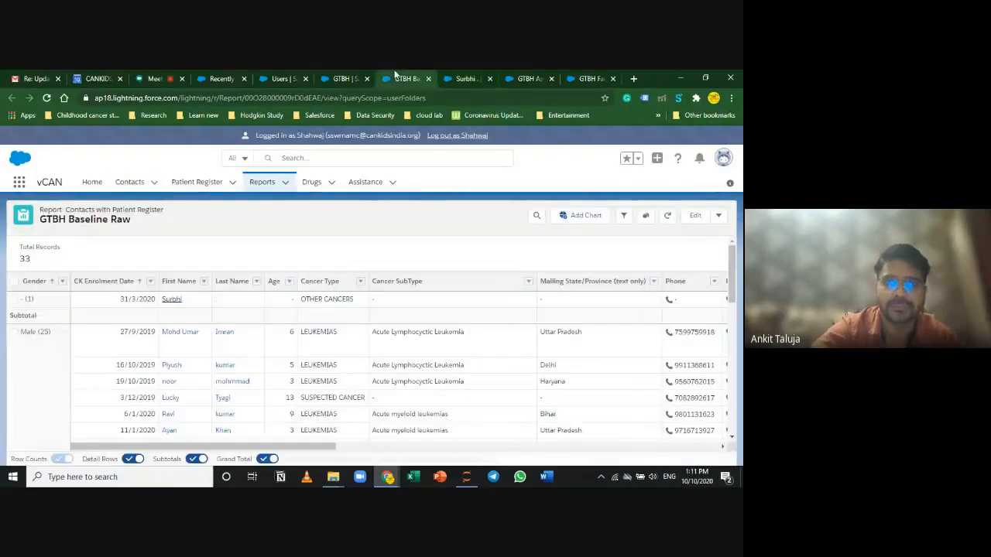
Step: Close the contact tab and remove the Treating Doctor(s) and Remarks columns from the report
click(491, 79)
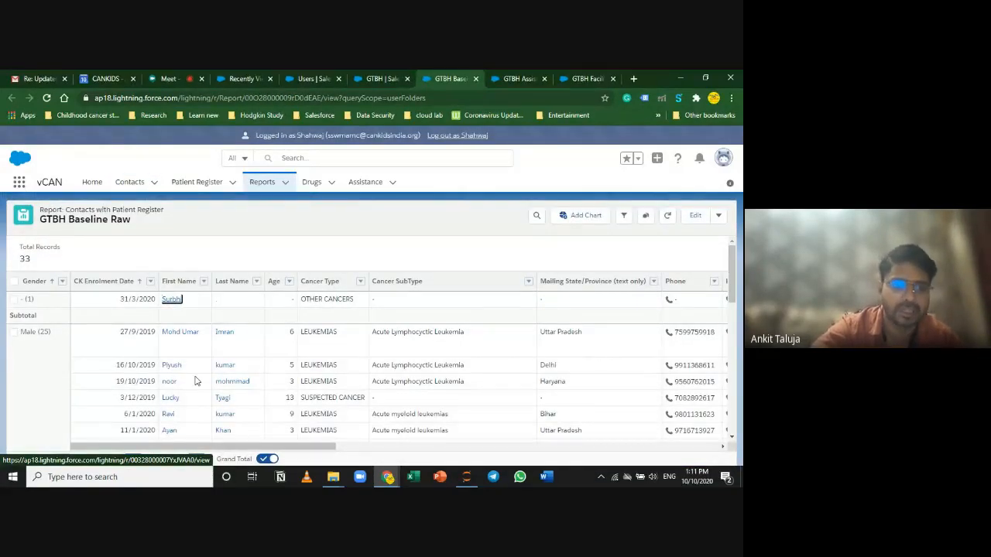
drag(293, 448, 345, 449)
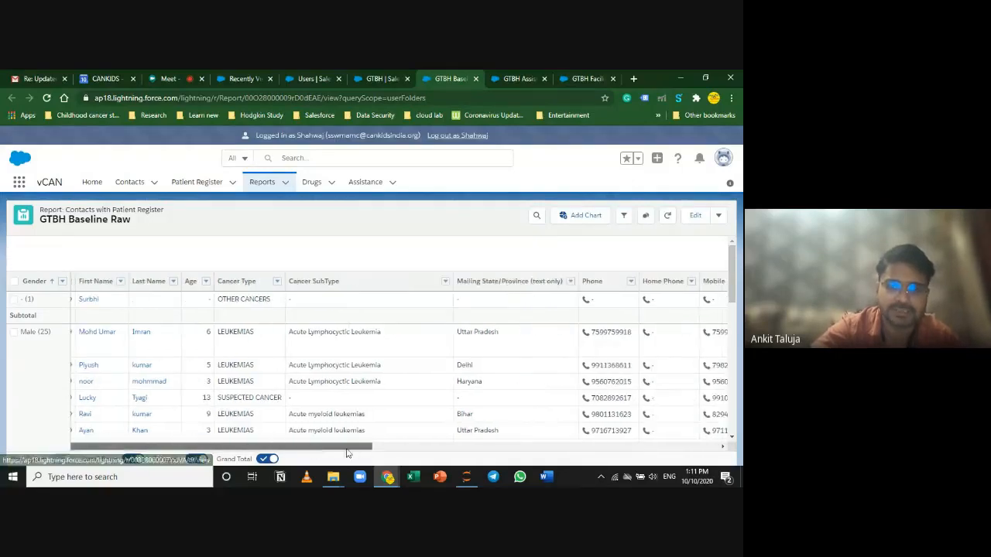
scroll(327, 387, down, 3)
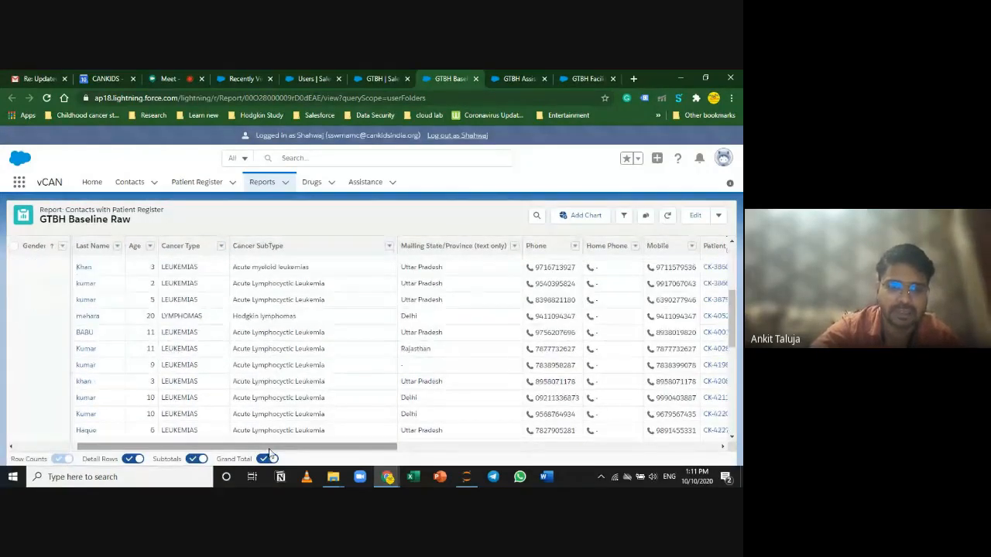
drag(271, 449, 653, 465)
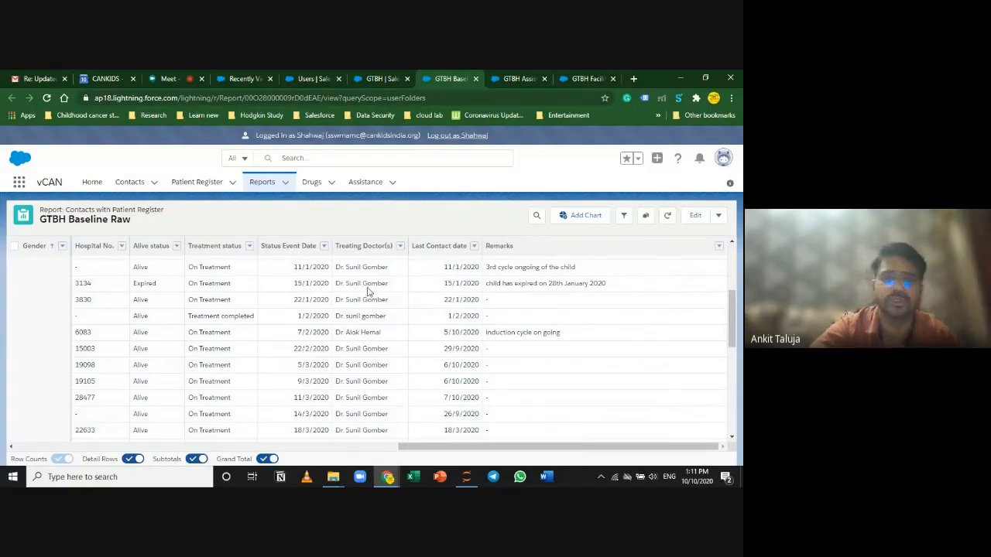
click(401, 246)
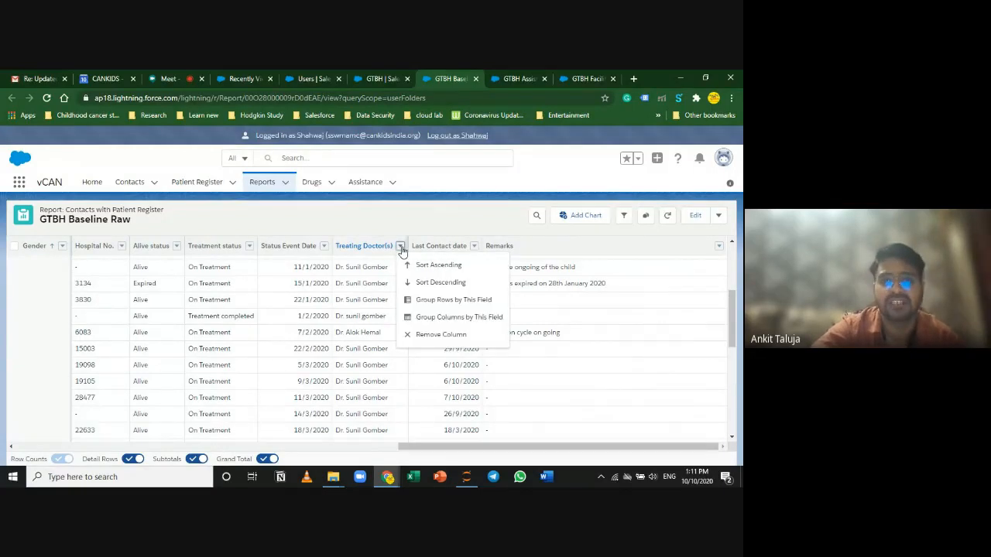
click(422, 337)
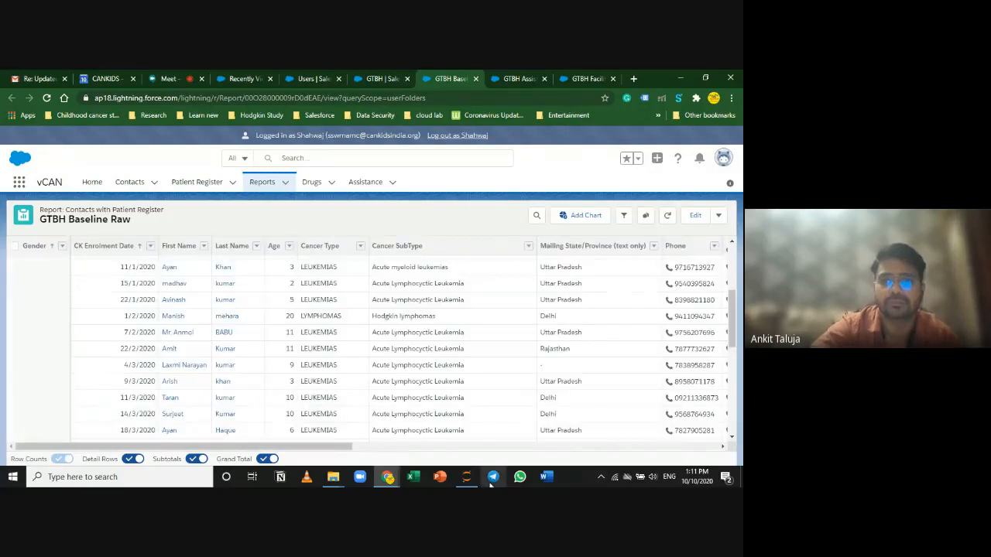
drag(328, 445, 695, 446)
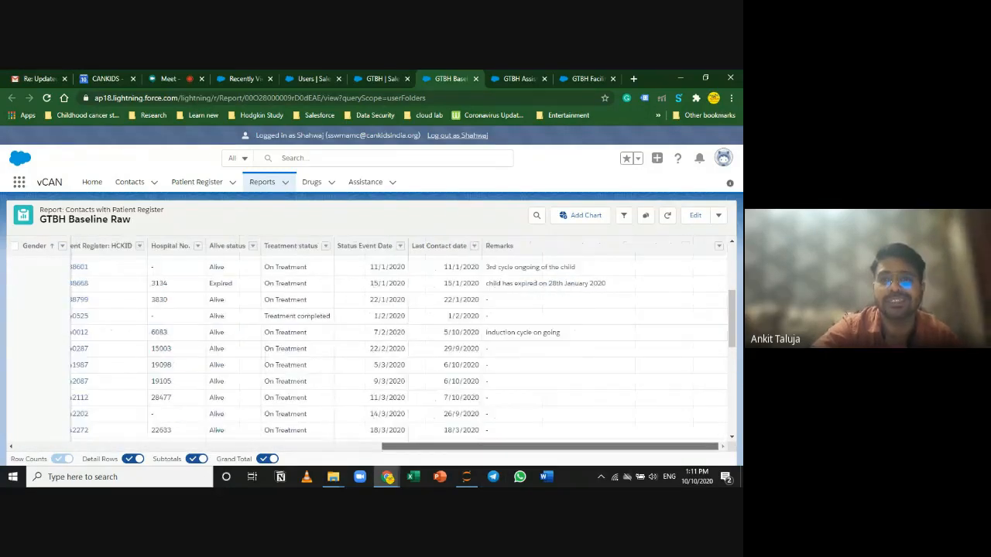
click(718, 246)
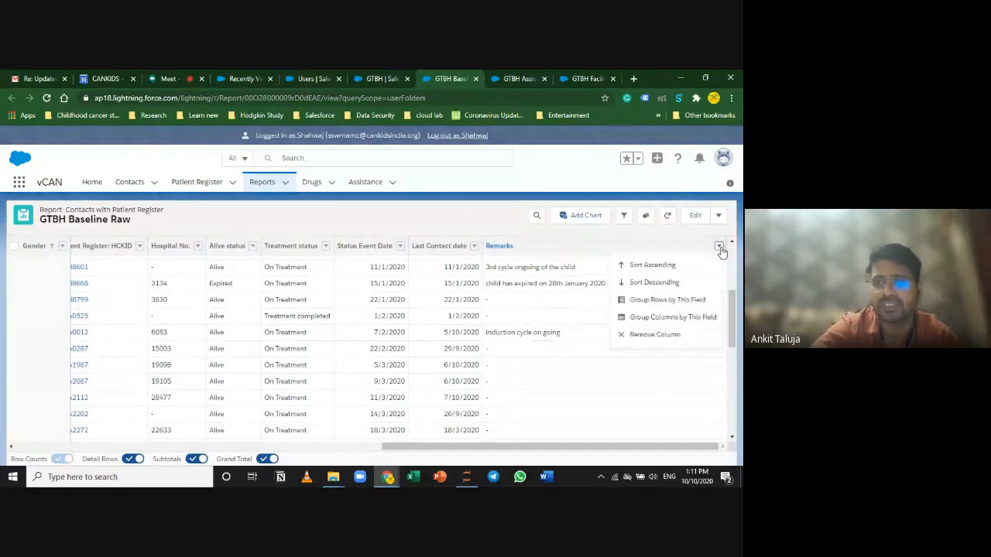
click(664, 336)
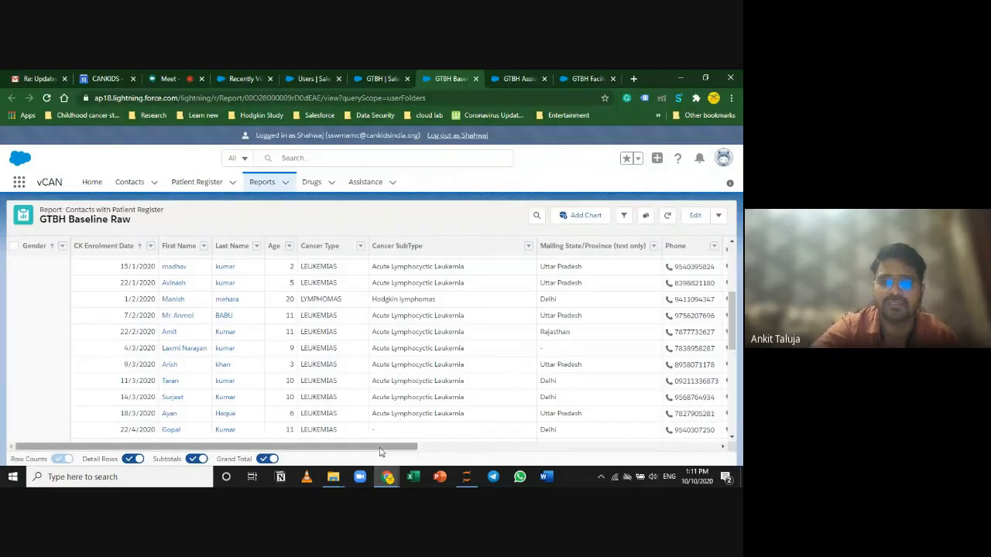
Step: Replace the Gender grouping with a row grouping by Alive status
drag(380, 447, 682, 447)
mouse_move(619, 447)
mouse_down()
mouse_move(318, 436)
mouse_move(624, 439)
mouse_up()
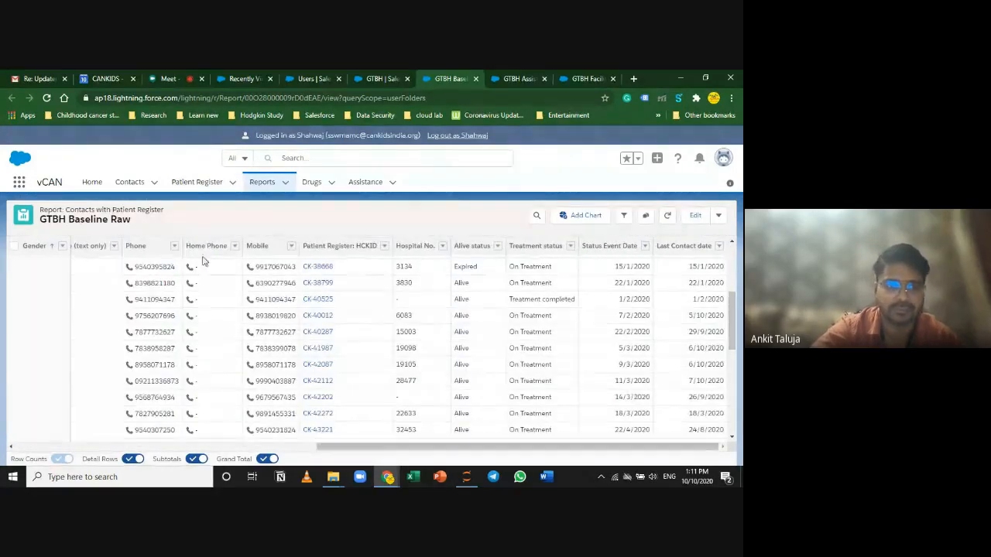
click(62, 246)
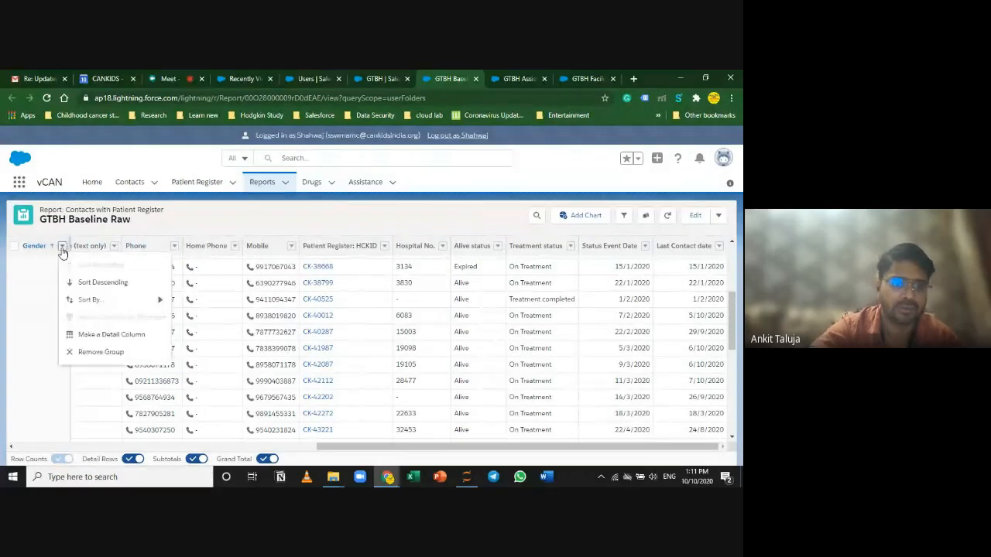
click(115, 345)
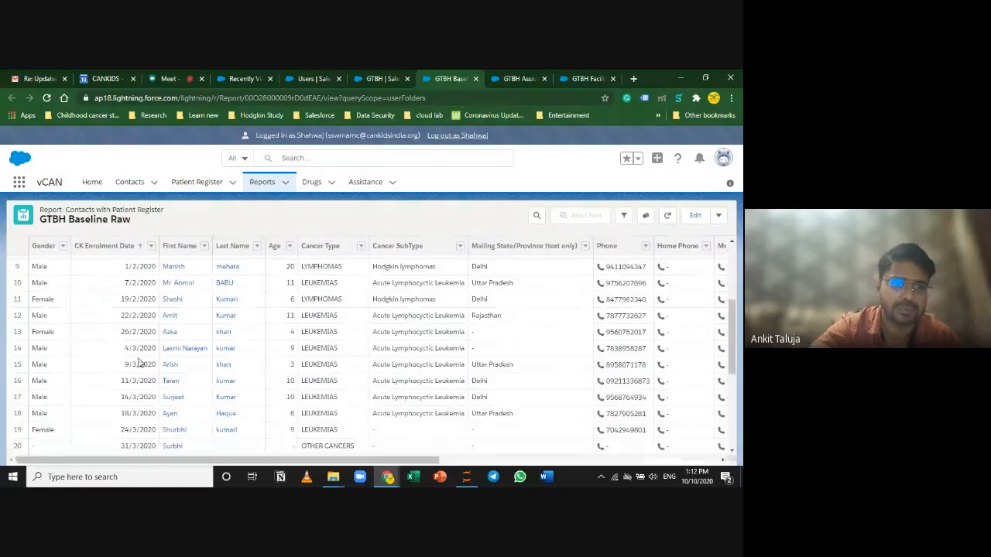
drag(364, 463, 639, 463)
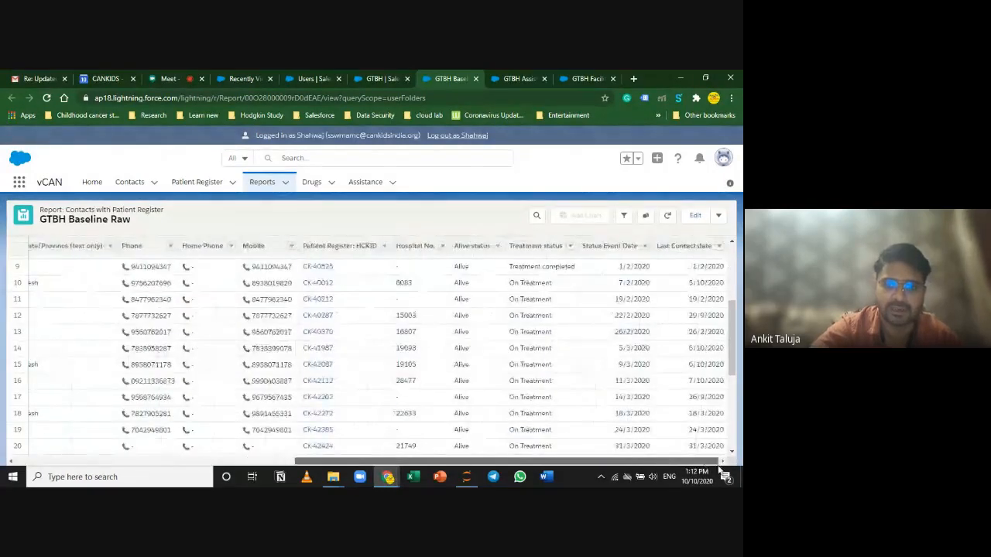
click(498, 246)
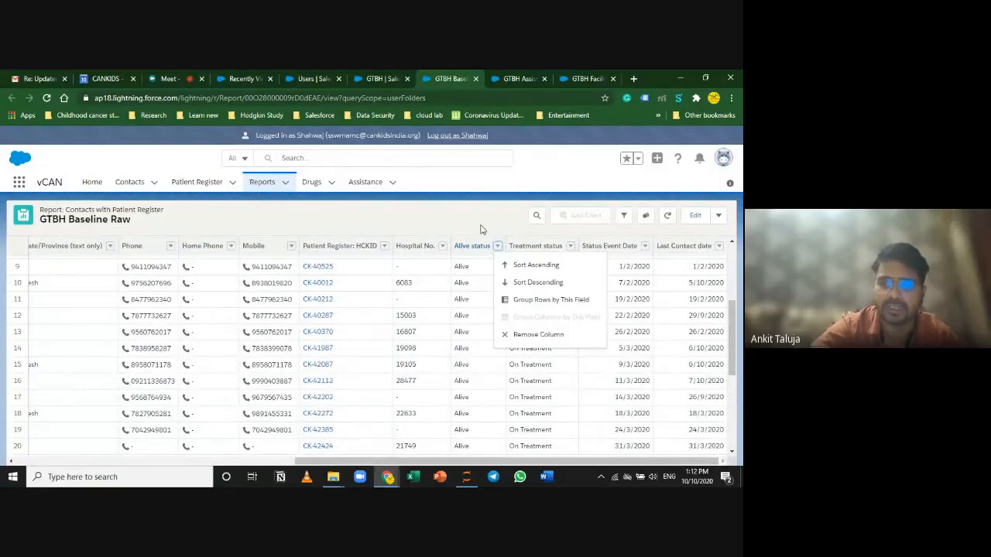
click(538, 300)
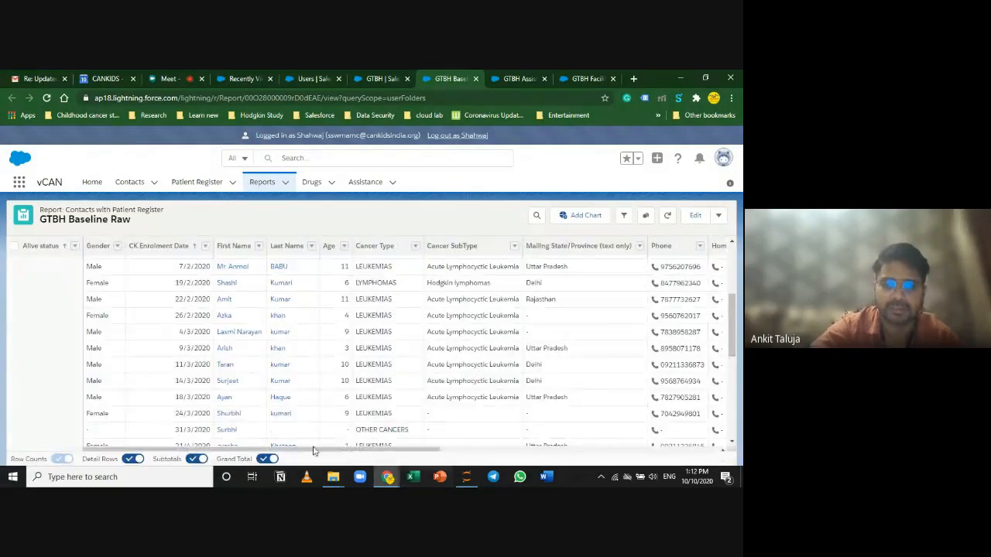
drag(314, 450, 612, 442)
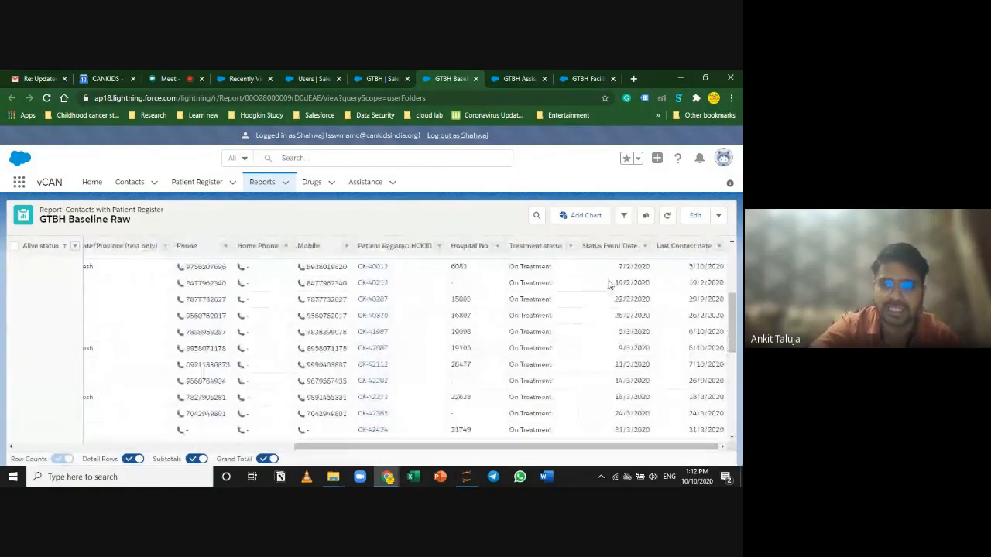
click(570, 245)
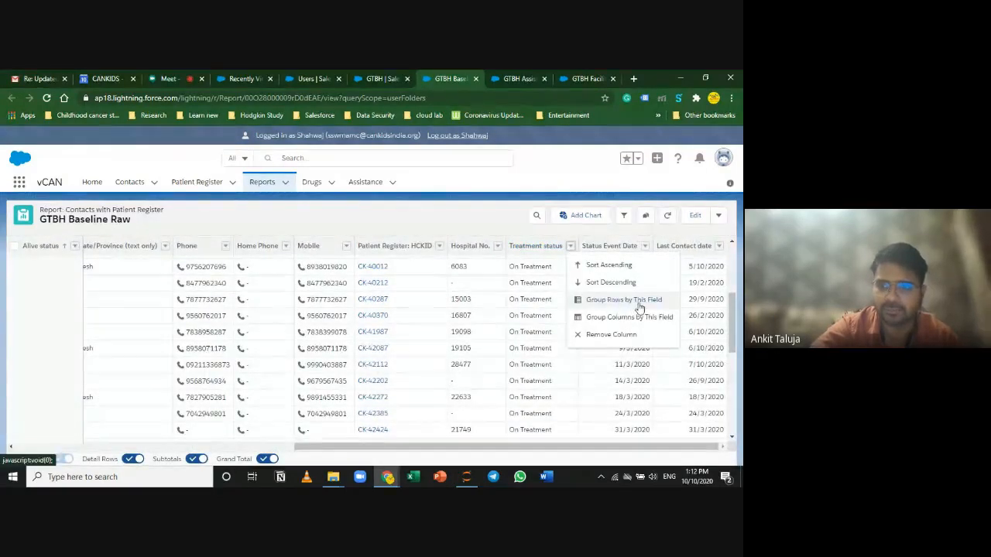
Step: Group the rows further by Treatment status, then by Cancer Type
click(639, 307)
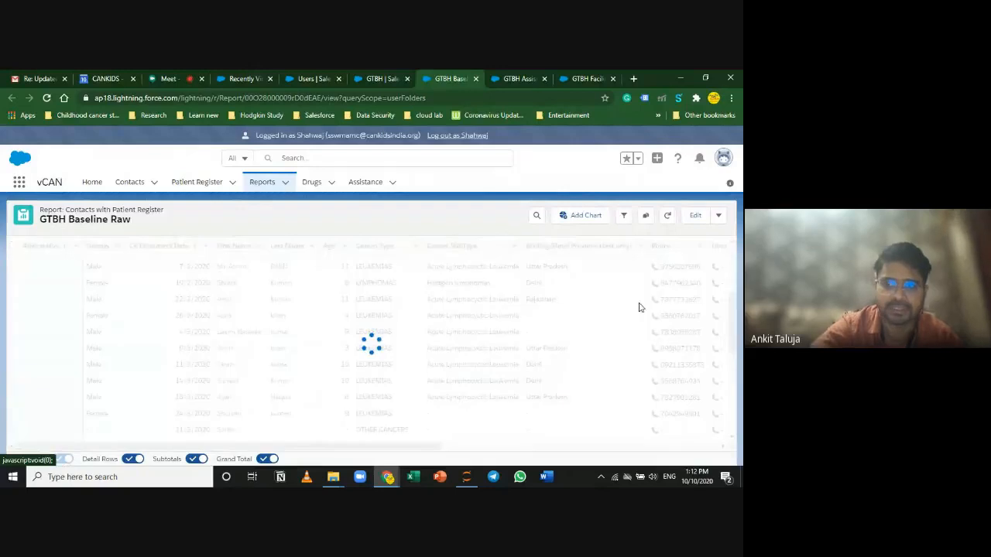
scroll(50, 360, up, 3)
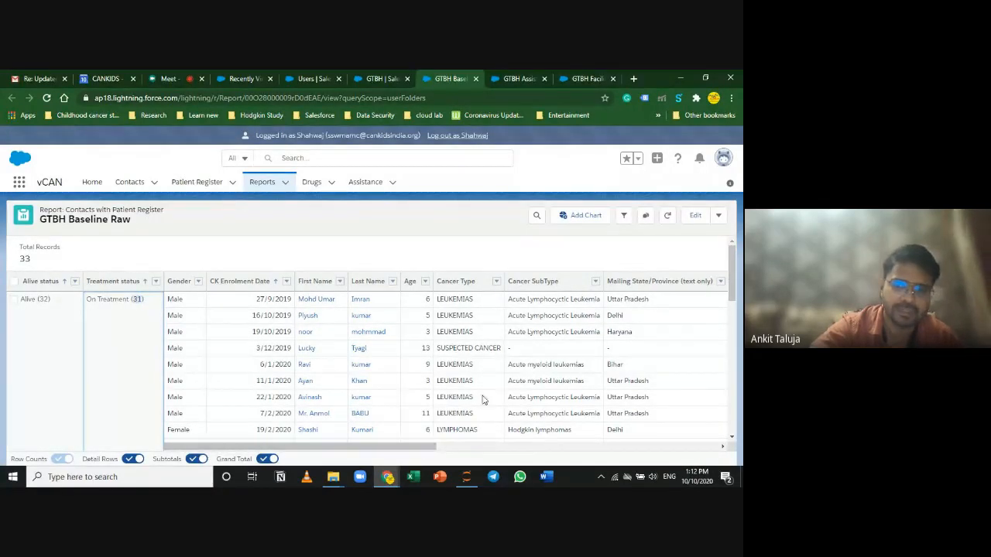
click(496, 283)
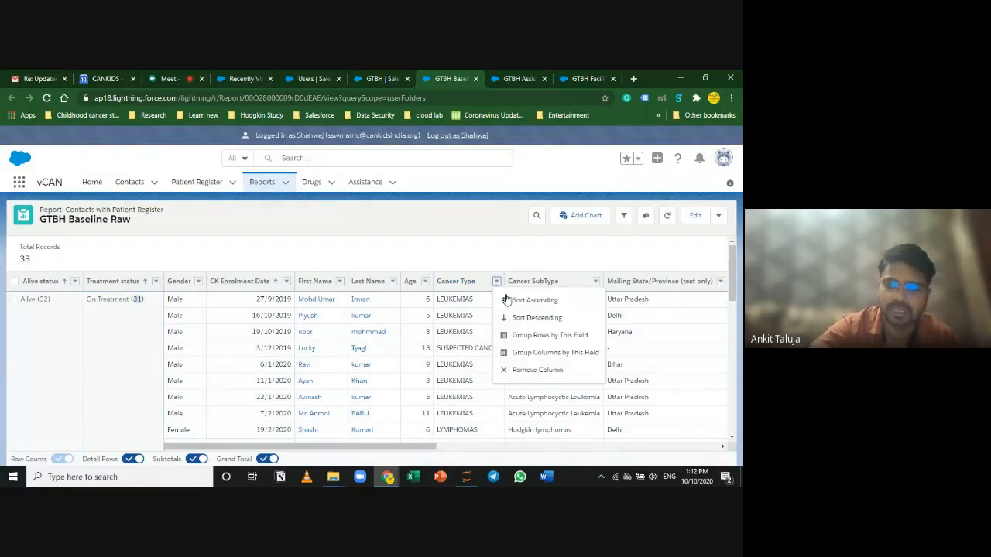
click(576, 337)
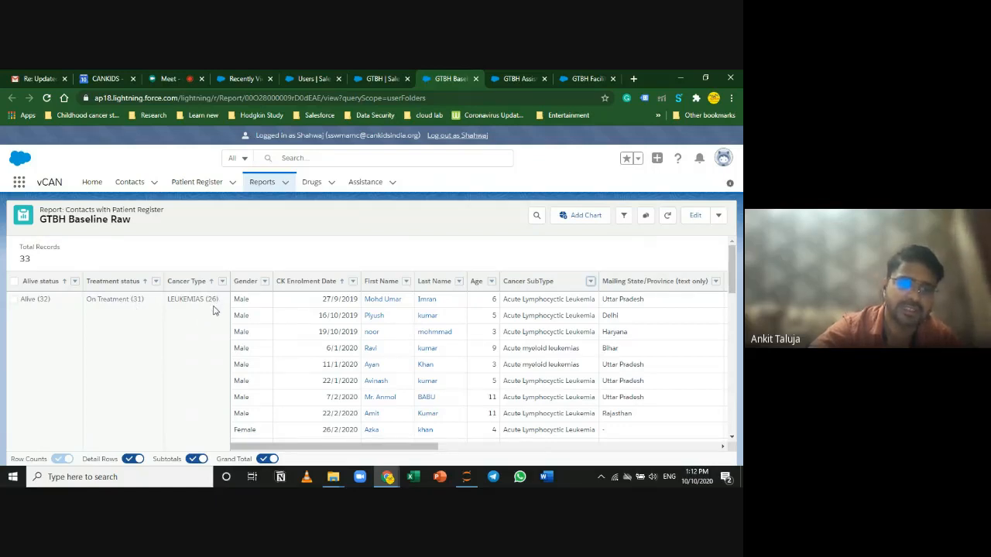
click(128, 460)
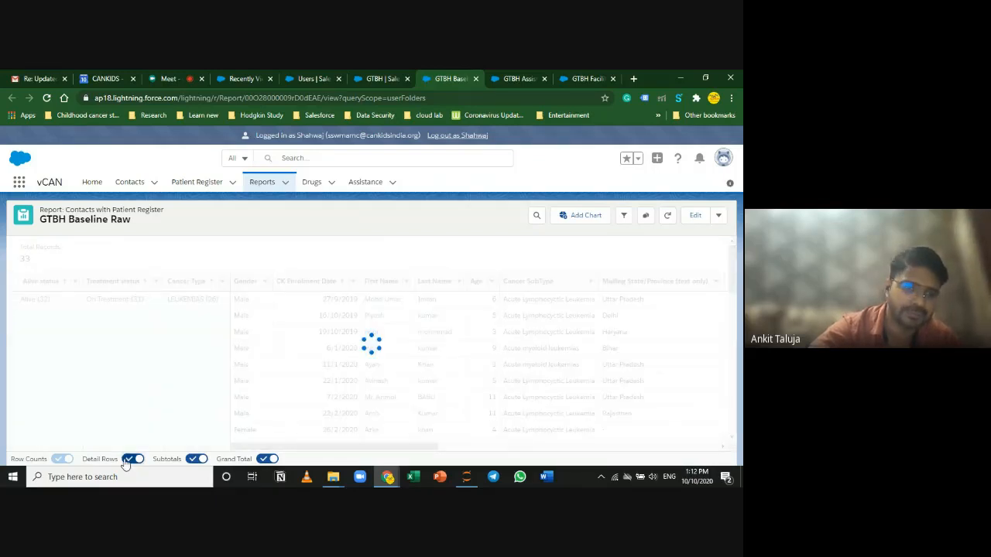
scroll(397, 308, down, 2)
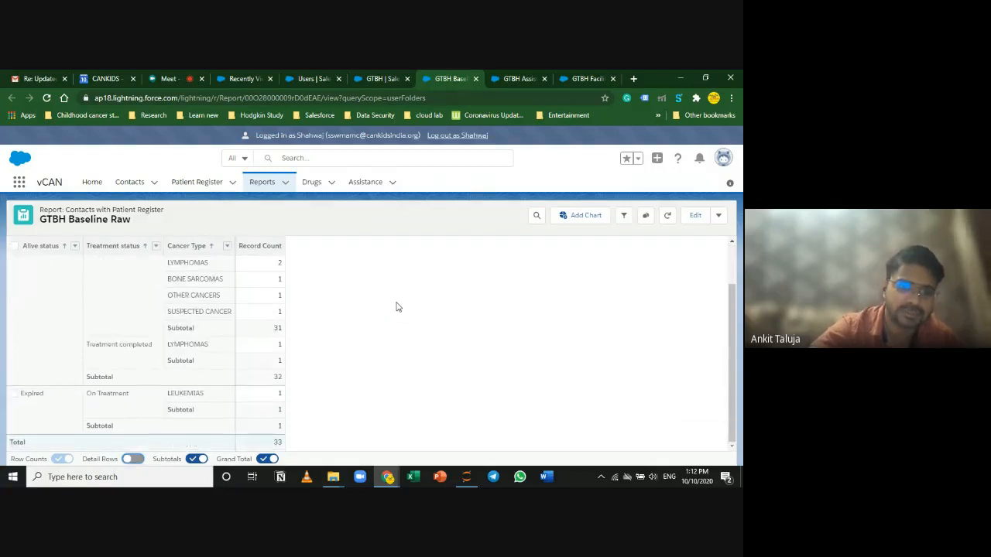
scroll(396, 307, up, 2)
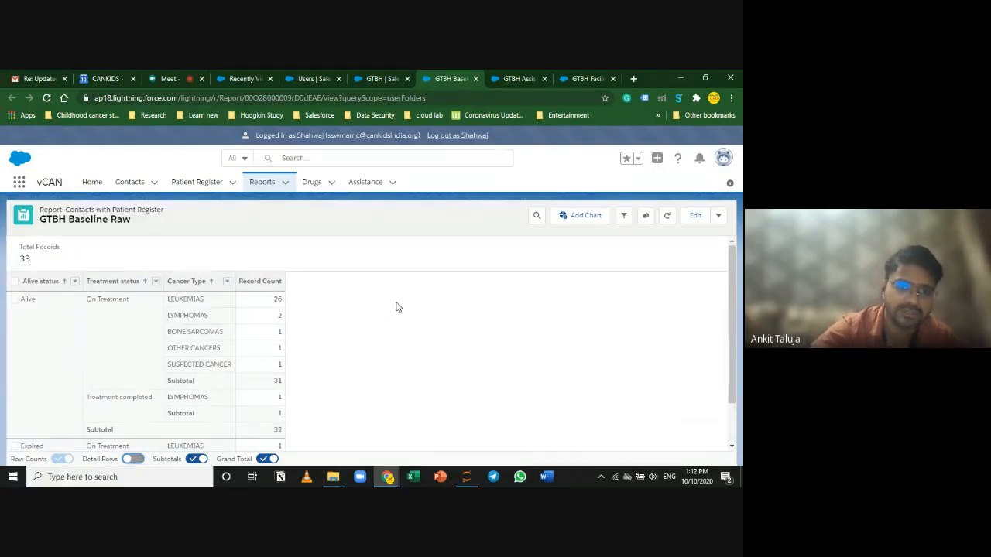
click(133, 460)
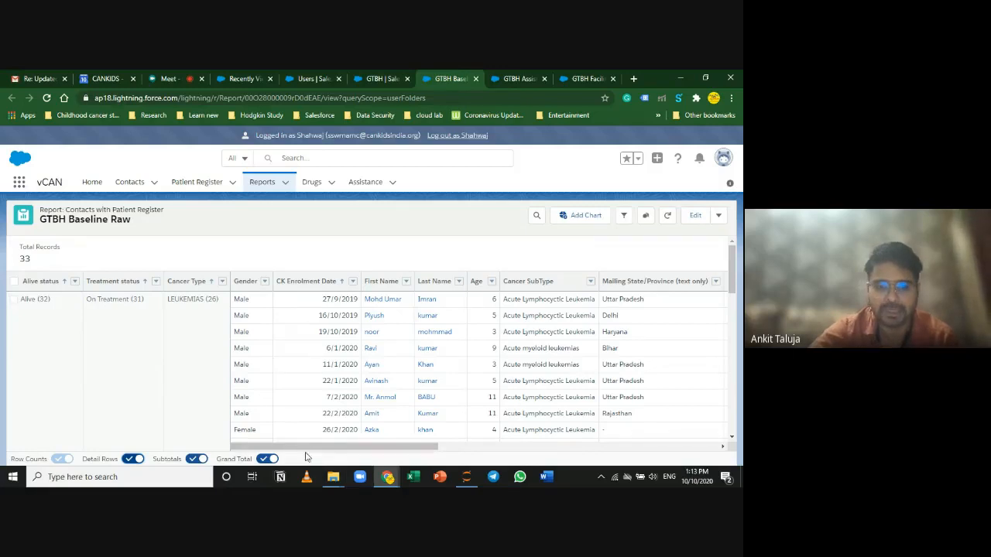
drag(311, 451, 626, 464)
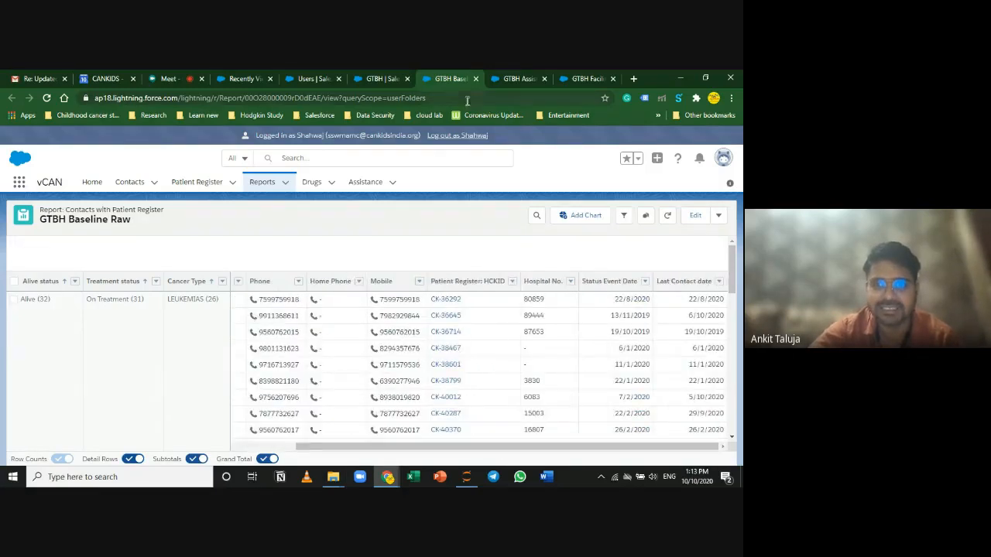
Step: Switch to the GTBH Assistance Matrix and review its filters and the Drug unique contact count
click(517, 78)
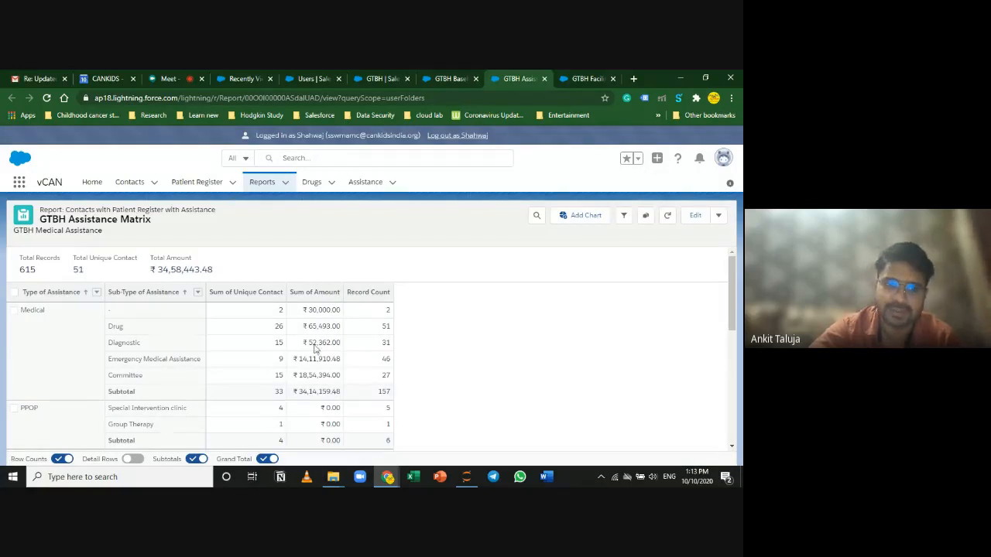
scroll(324, 350, down, 3)
scroll(329, 352, up, 3)
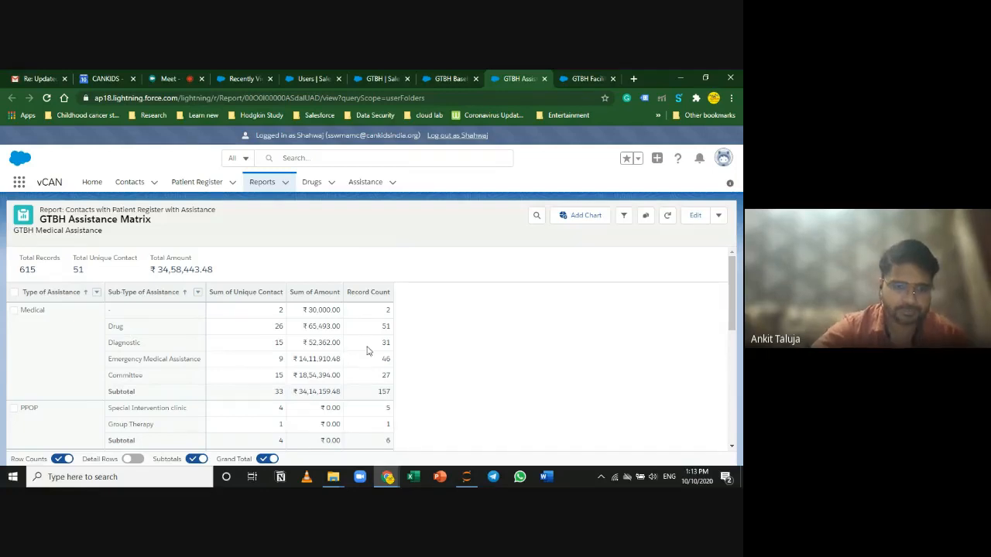
scroll(388, 353, down, 3)
scroll(435, 391, up, 5)
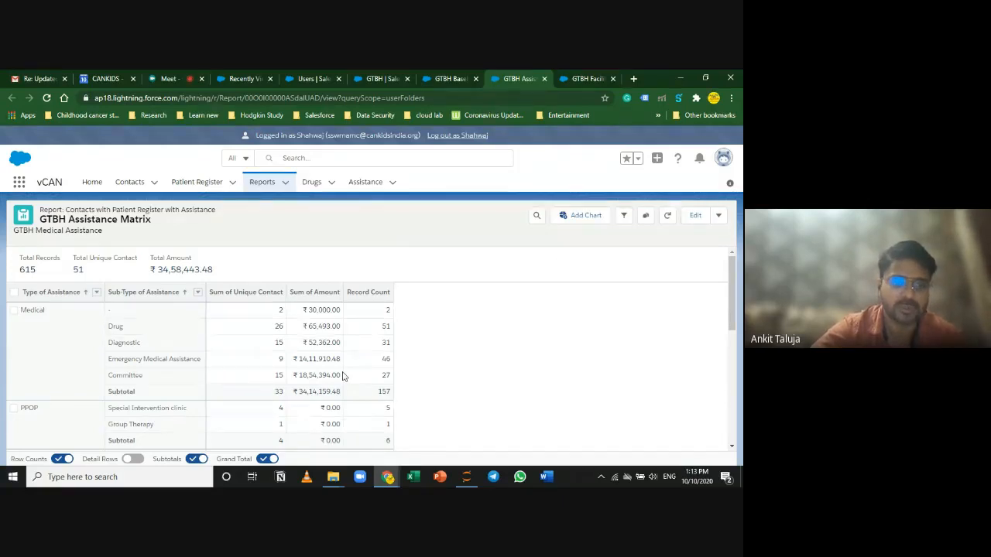
click(623, 217)
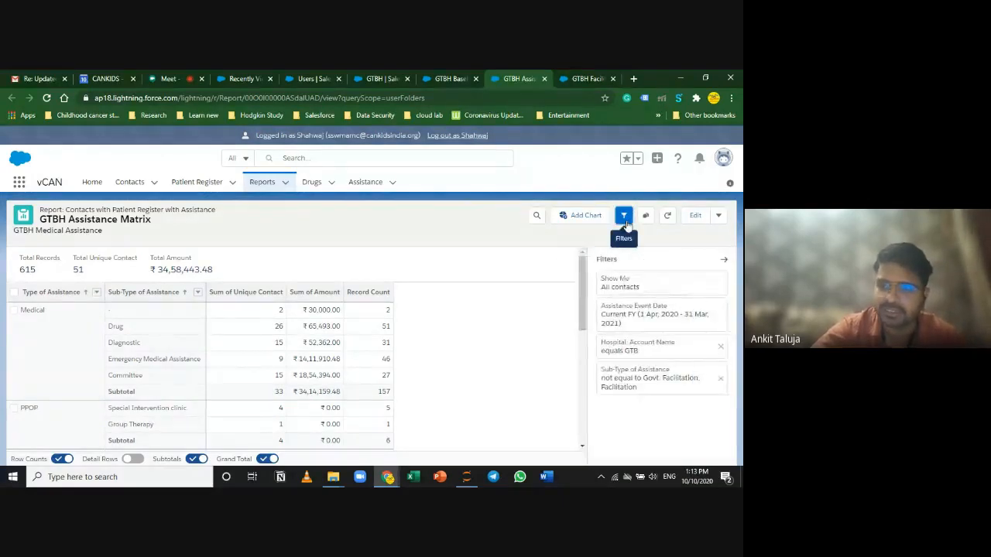
scroll(242, 393, down, 2)
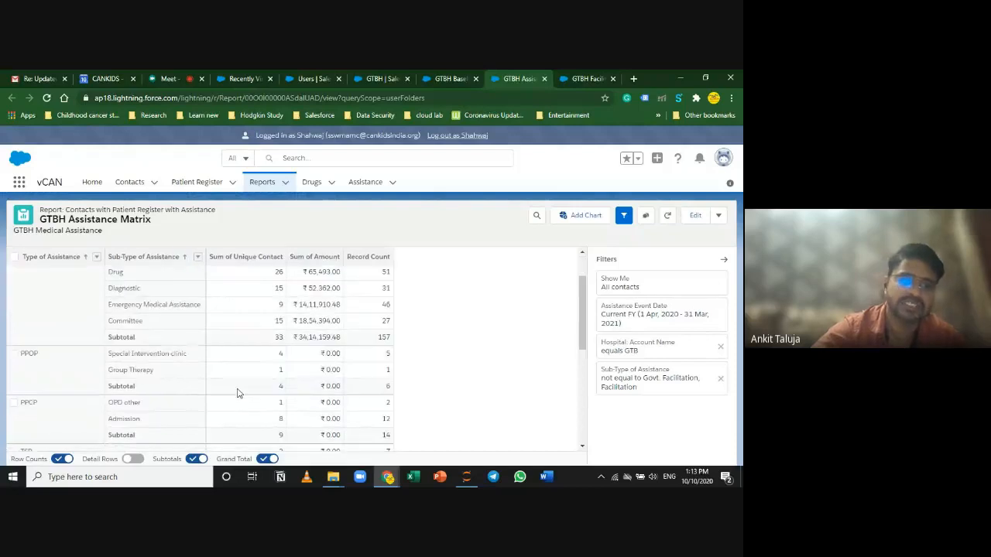
scroll(238, 387, up, 2)
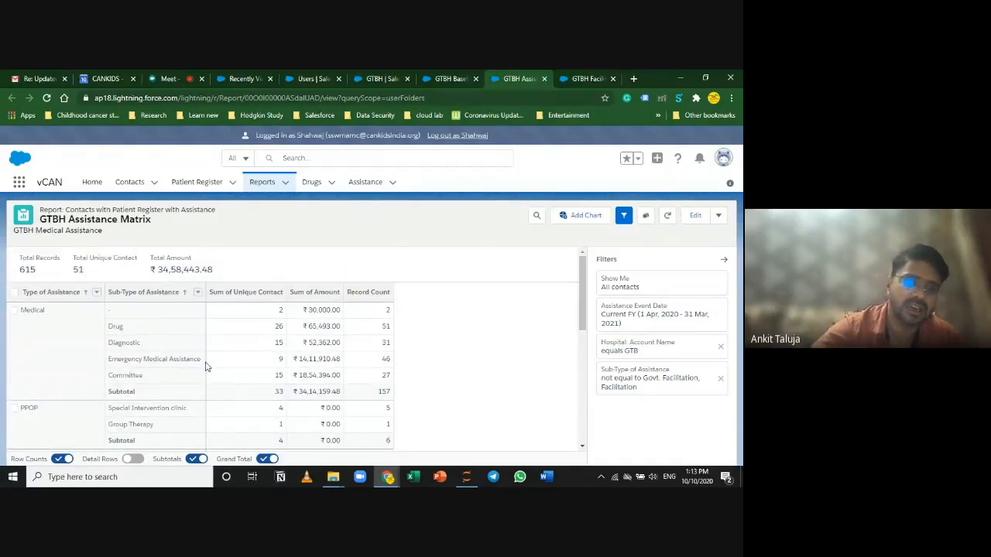
click(277, 329)
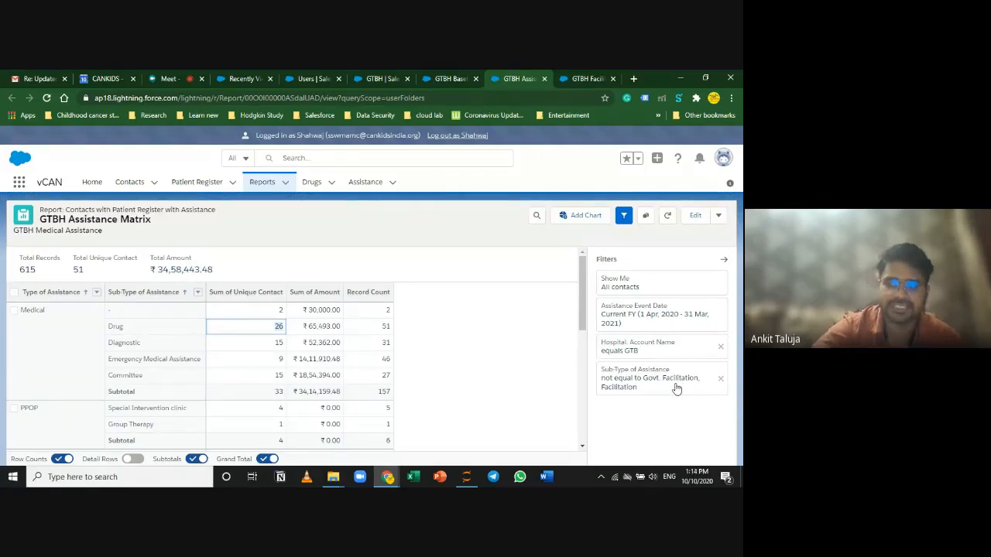
Step: Note the total of 51 unique contacts, then open the report in the Report Builder
click(552, 281)
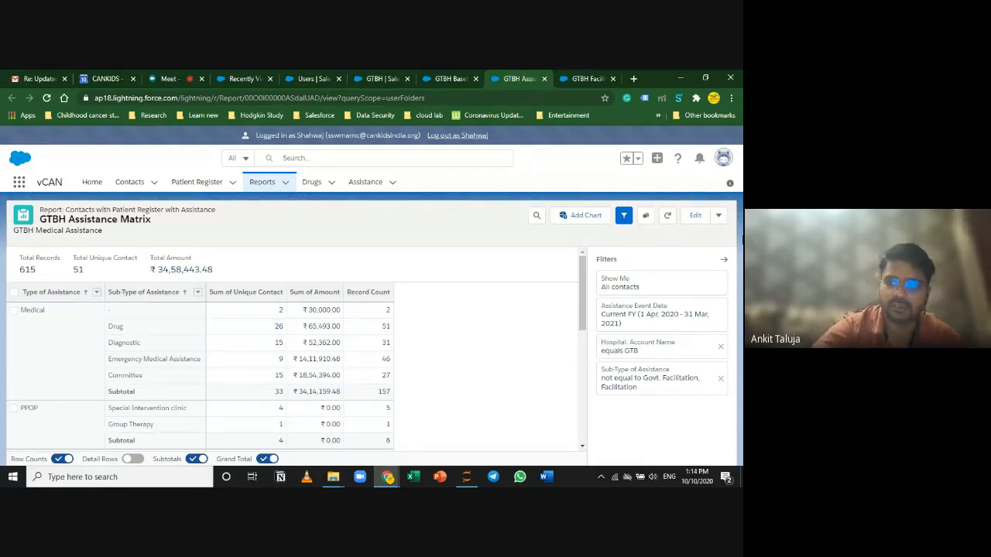
click(724, 263)
scroll(310, 402, down, 10)
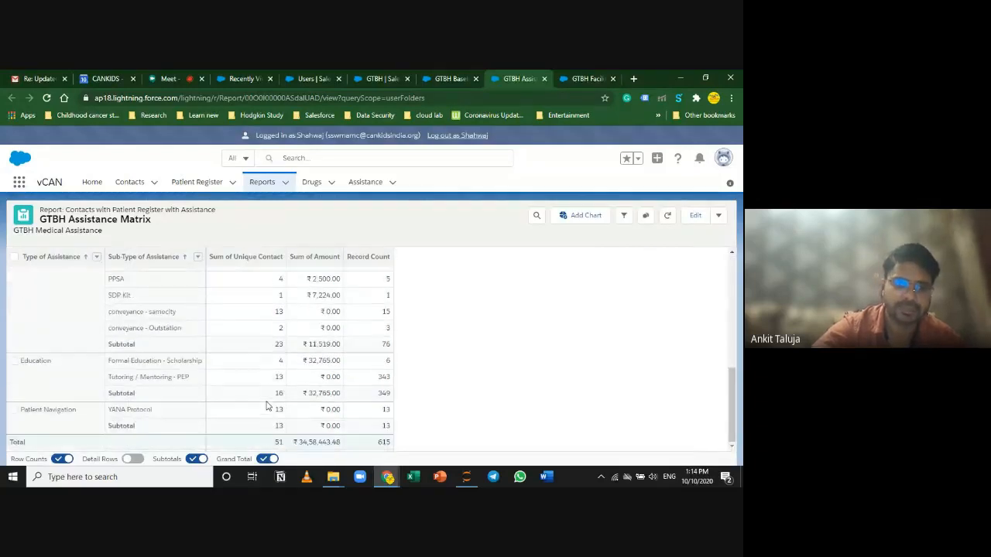
click(279, 446)
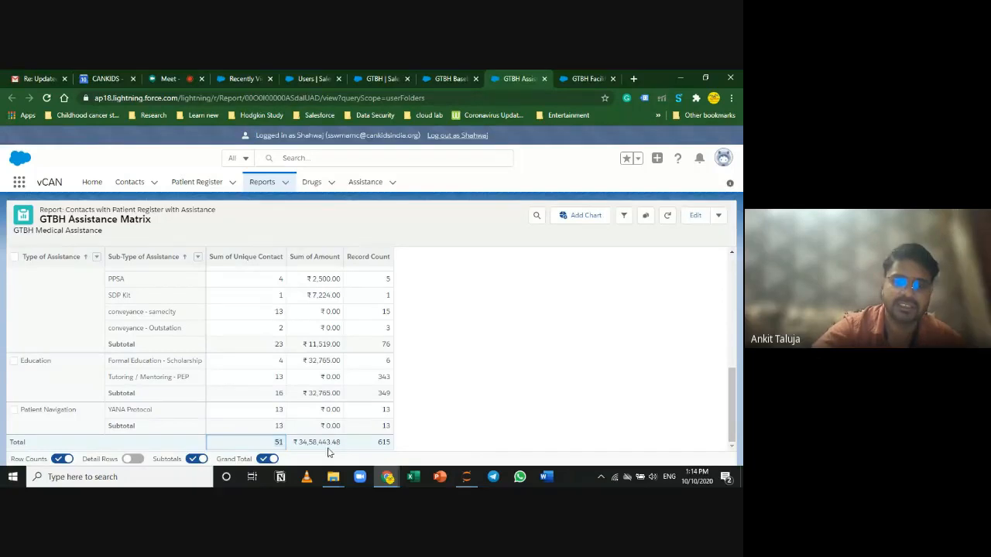
click(624, 215)
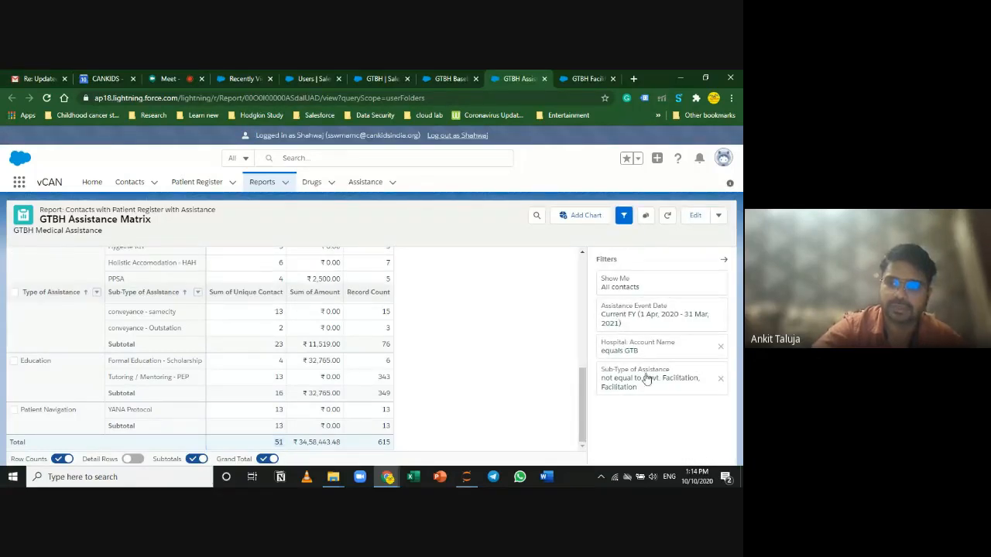
click(695, 217)
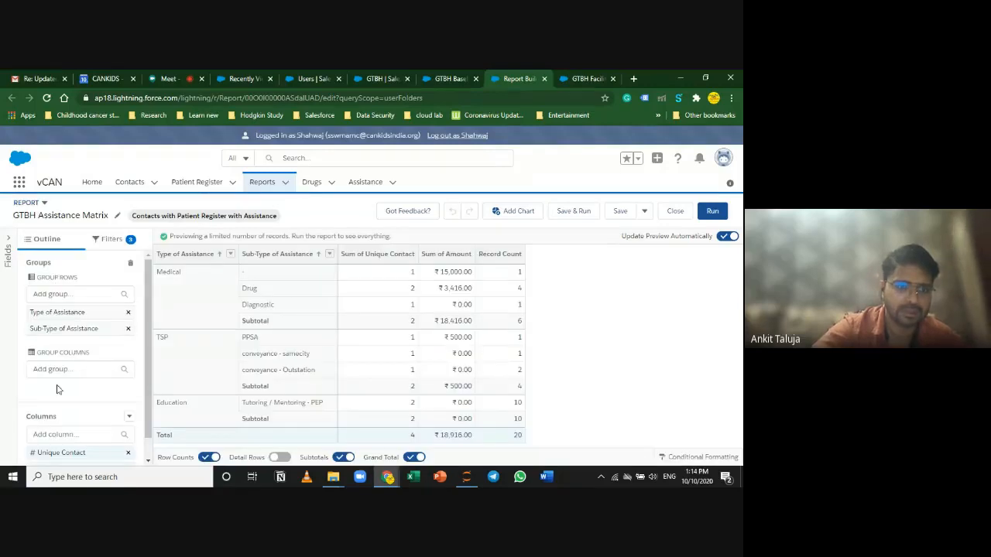
Step: Add an Assistance Record Type filter set to Provided, then save and run the report
click(112, 239)
click(71, 282)
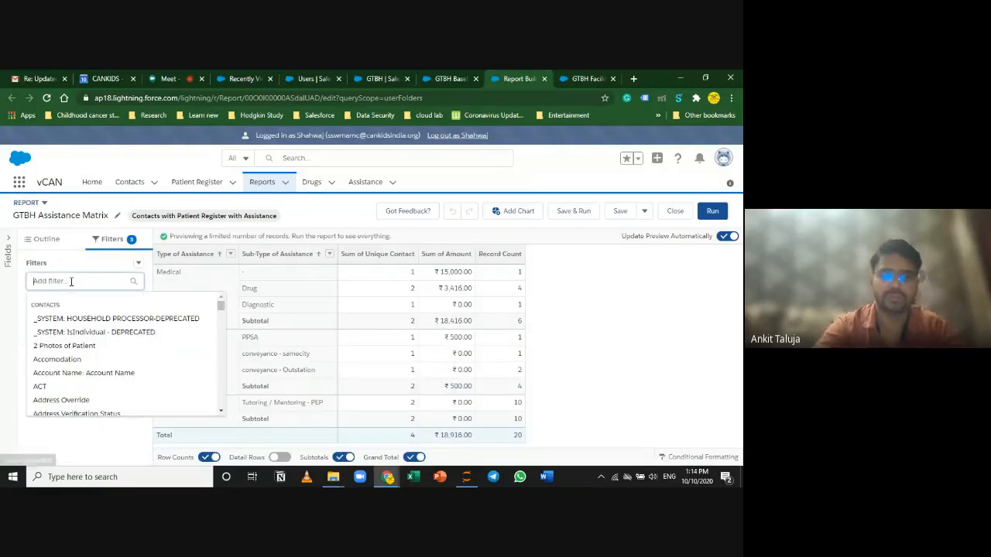
text(record)
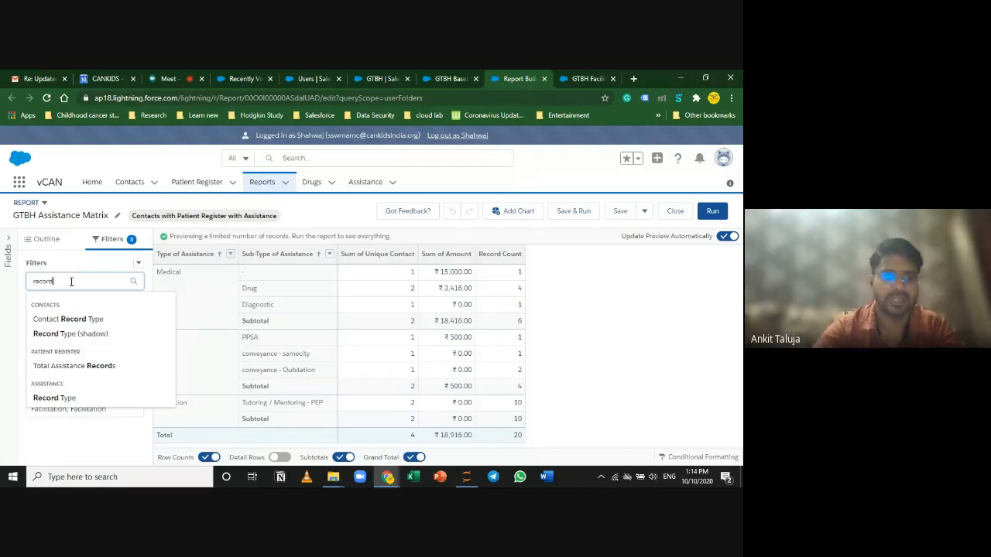
click(88, 398)
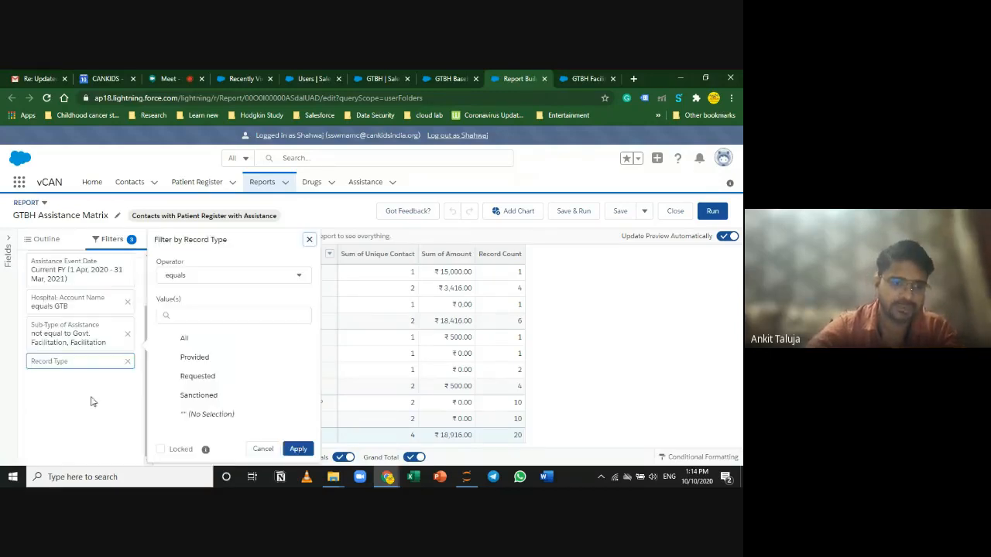
click(215, 360)
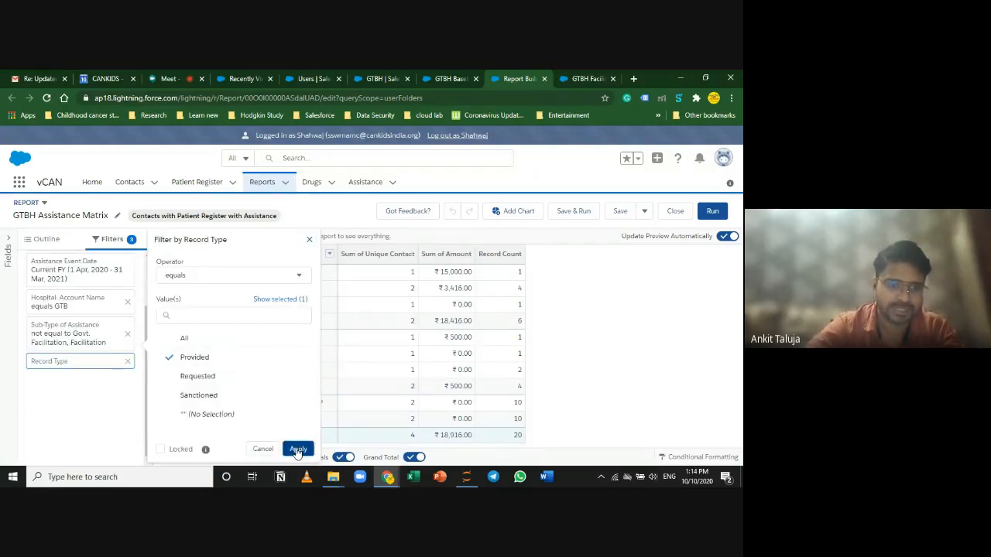
click(298, 449)
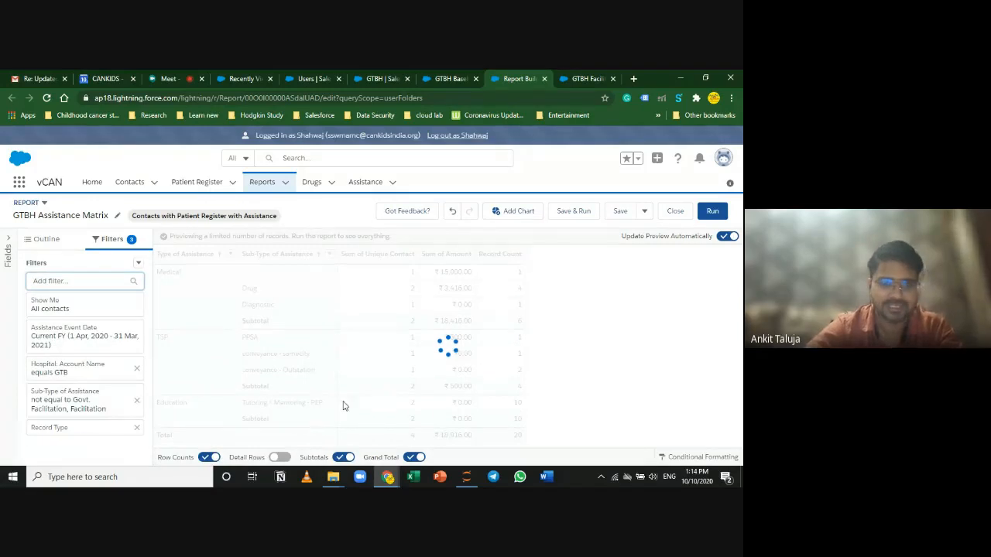
click(136, 400)
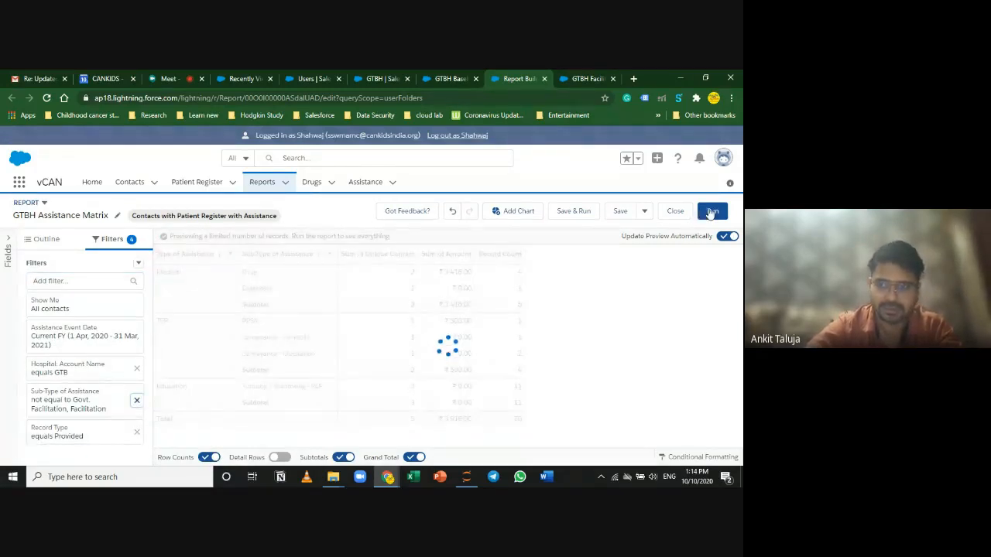
click(619, 212)
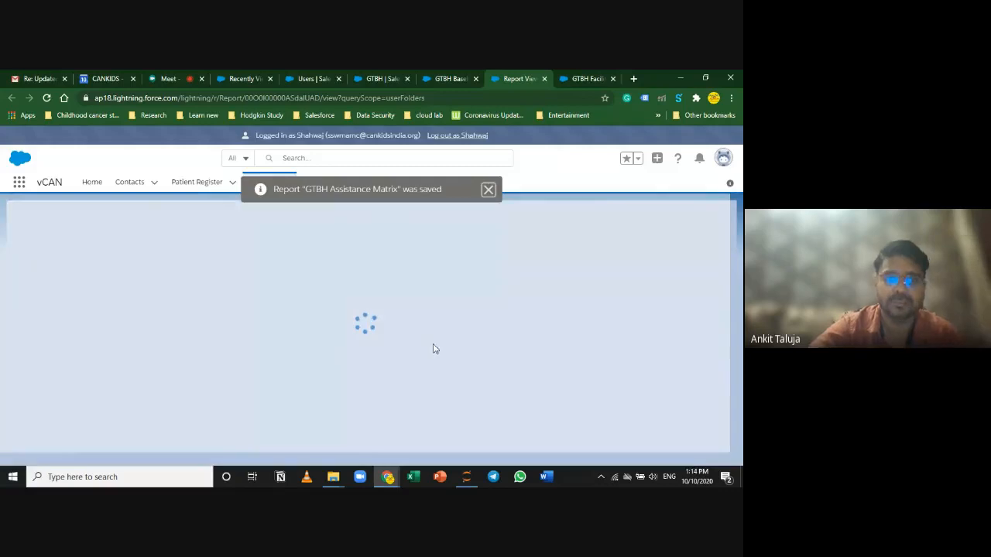
Step: Go to the GTBH Baseline Raw tab and show the Save / Save As dropdown beside Edit
scroll(436, 333, down, 5)
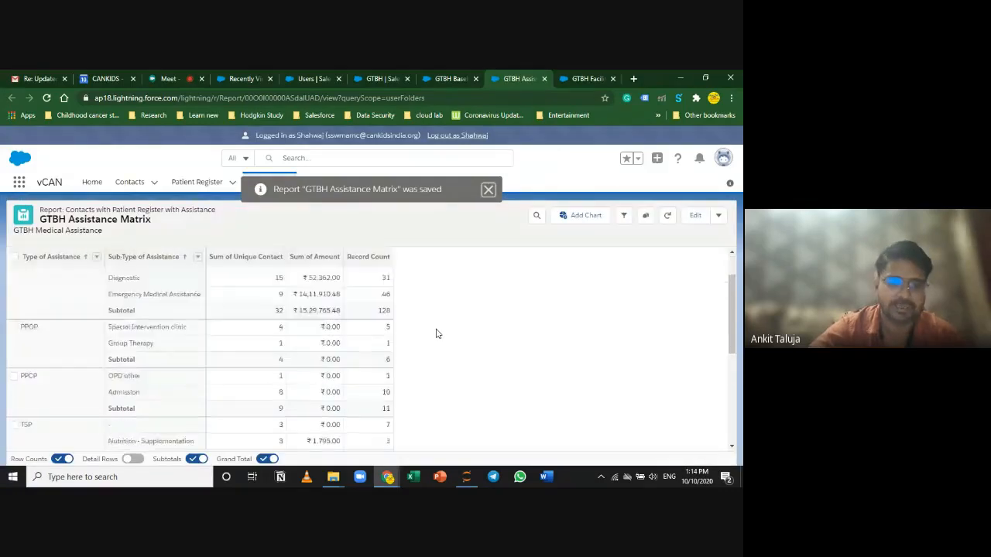
click(719, 217)
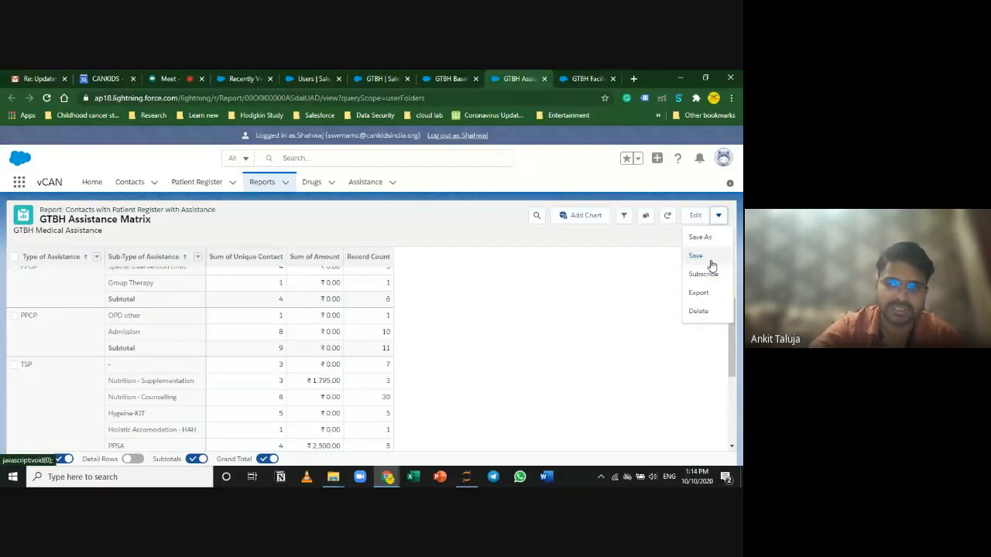
click(428, 77)
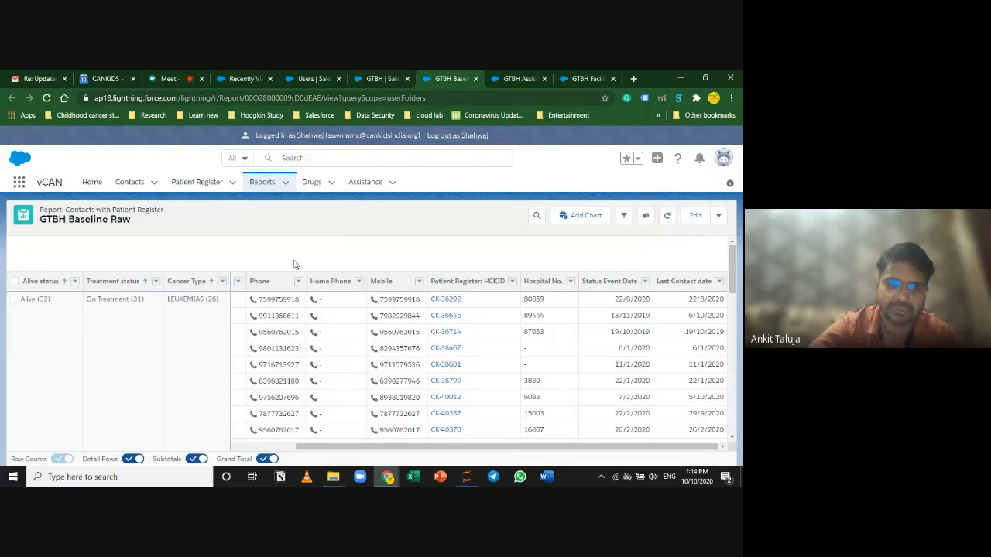
click(720, 216)
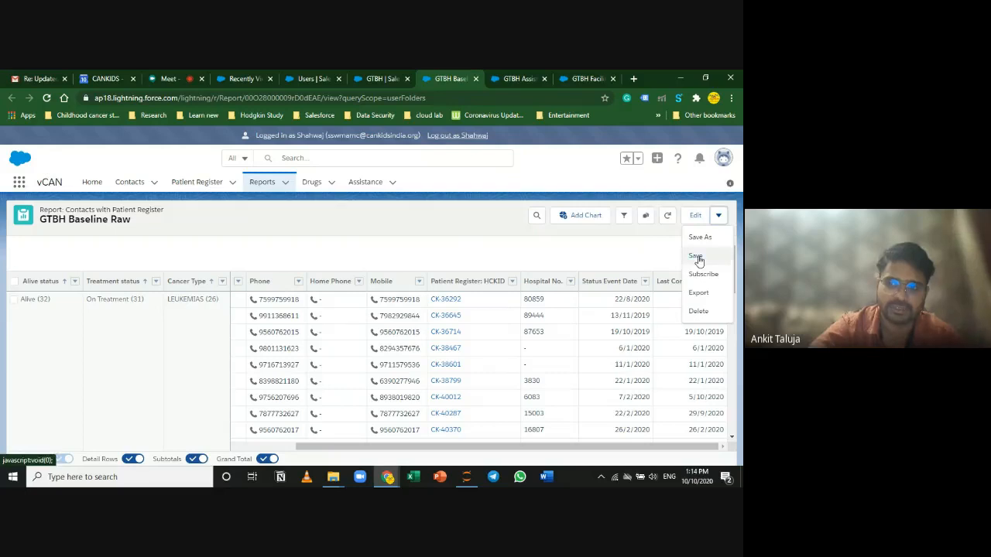
click(617, 250)
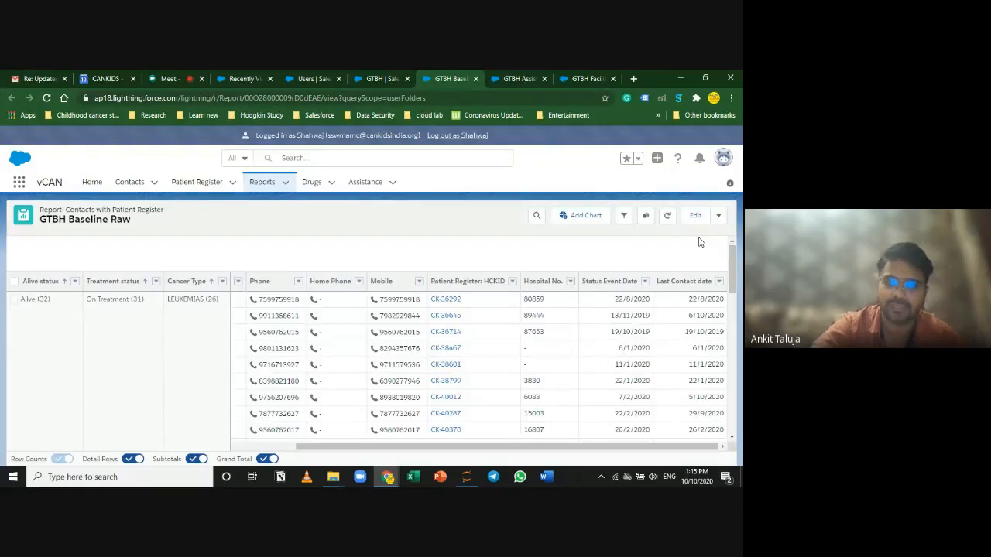
click(719, 216)
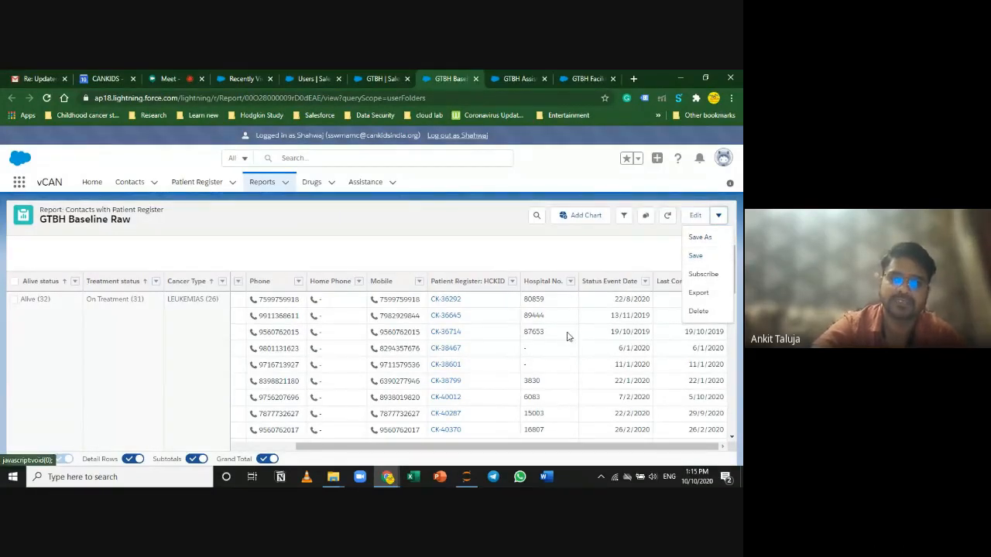
Step: Reopen GTBH Baseline Raw from the Recent reports list on the Reports home
click(262, 183)
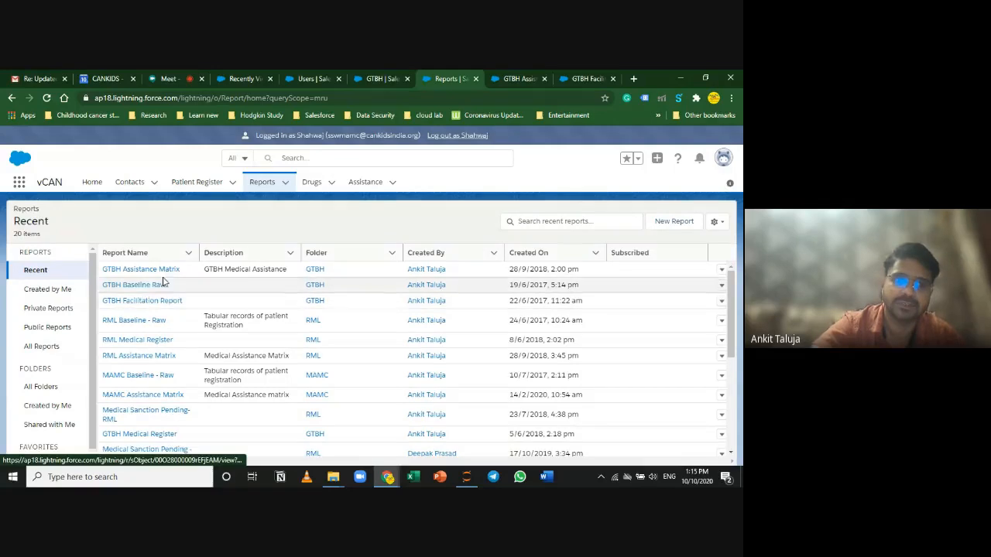
click(134, 285)
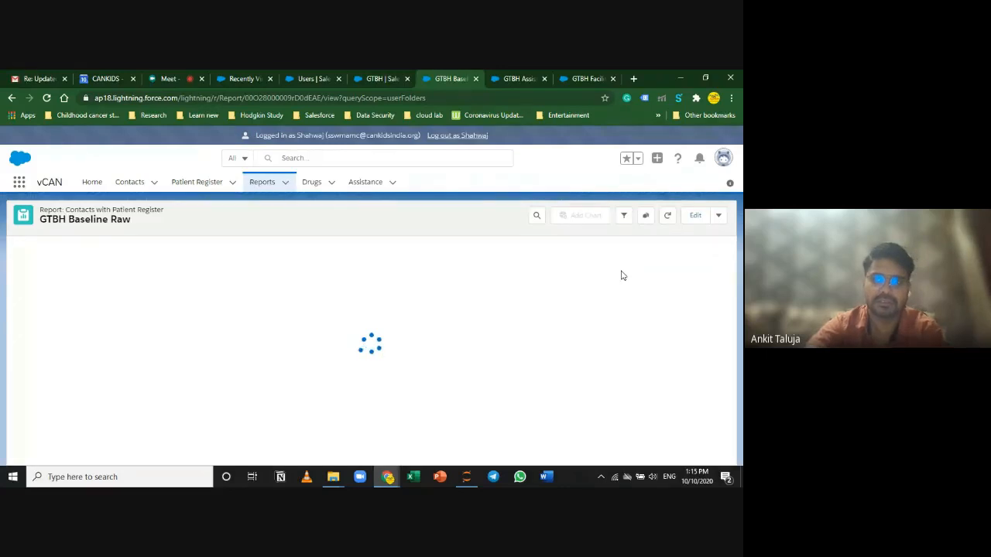
Step: Return to the GTBH Assistance Matrix report after briefly checking the video call
drag(176, 462, 1, 443)
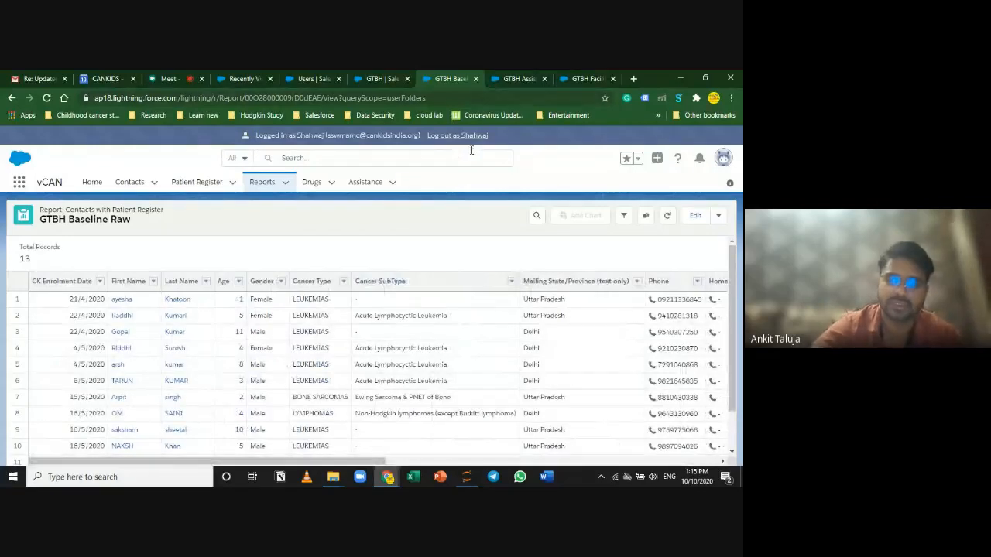
click(526, 78)
click(471, 335)
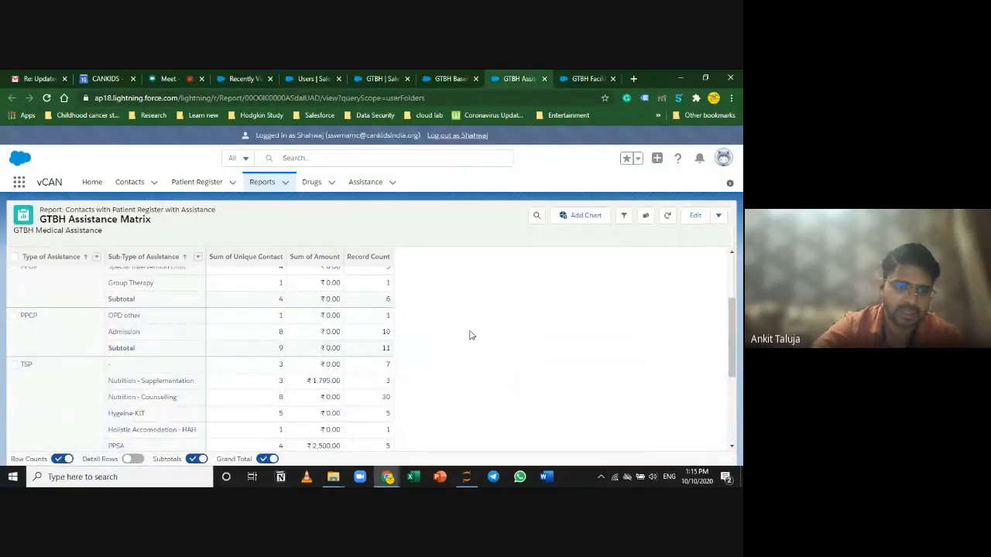
scroll(333, 381, down, 5)
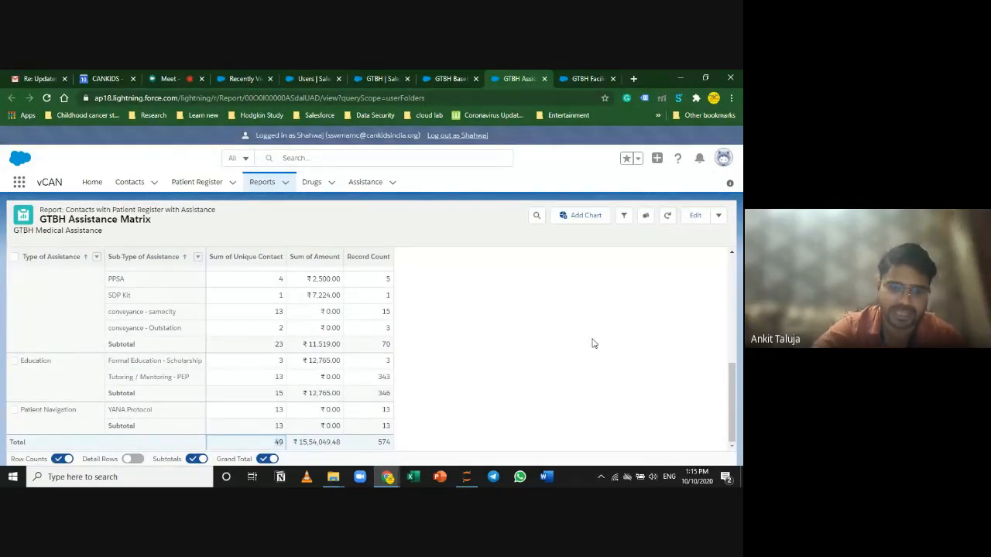
scroll(364, 391, up, 10)
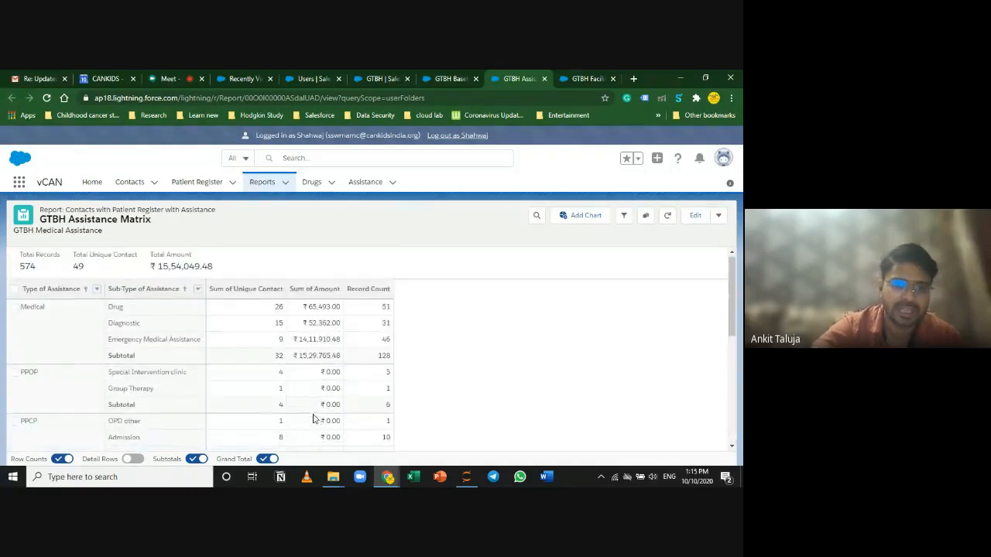
scroll(304, 389, up, 3)
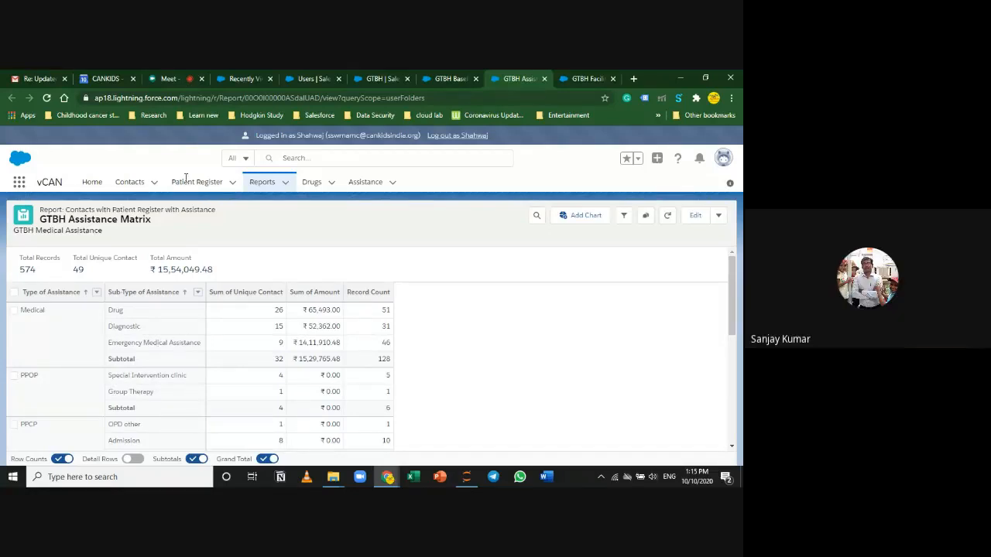
click(192, 74)
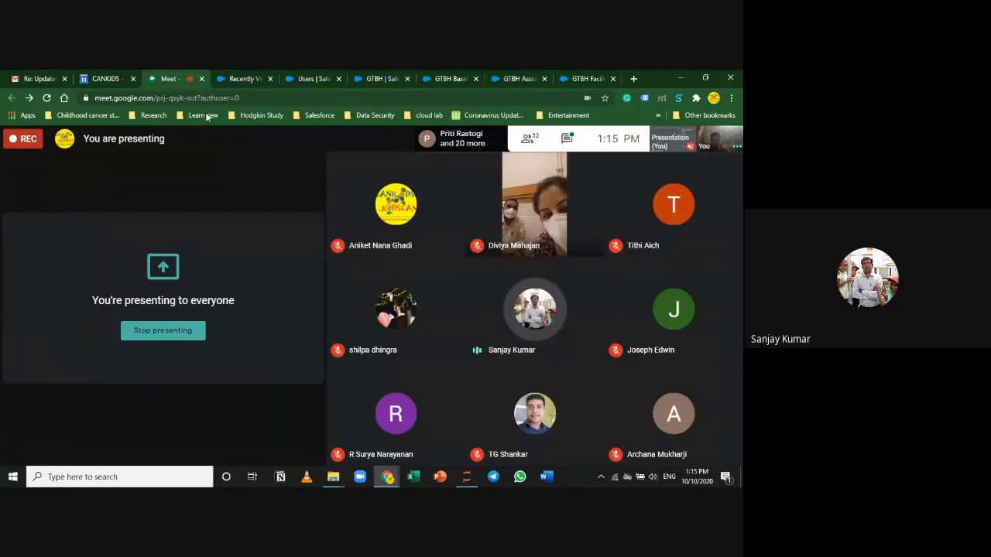
click(441, 75)
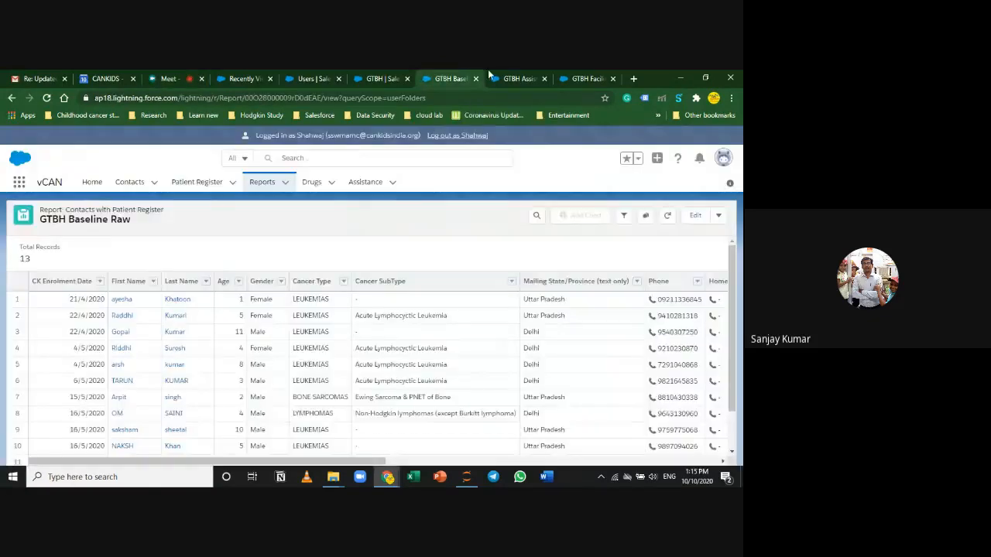
click(507, 78)
scroll(248, 361, down, 5)
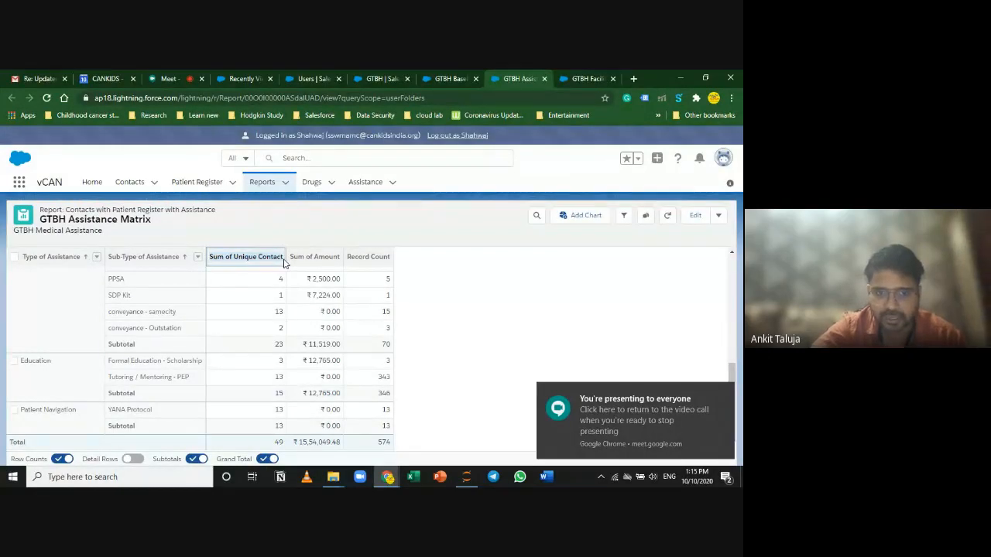
Step: Point out the Sum of Unique Contact total of 49 and Record Count total of 574
click(235, 261)
drag(234, 263, 291, 267)
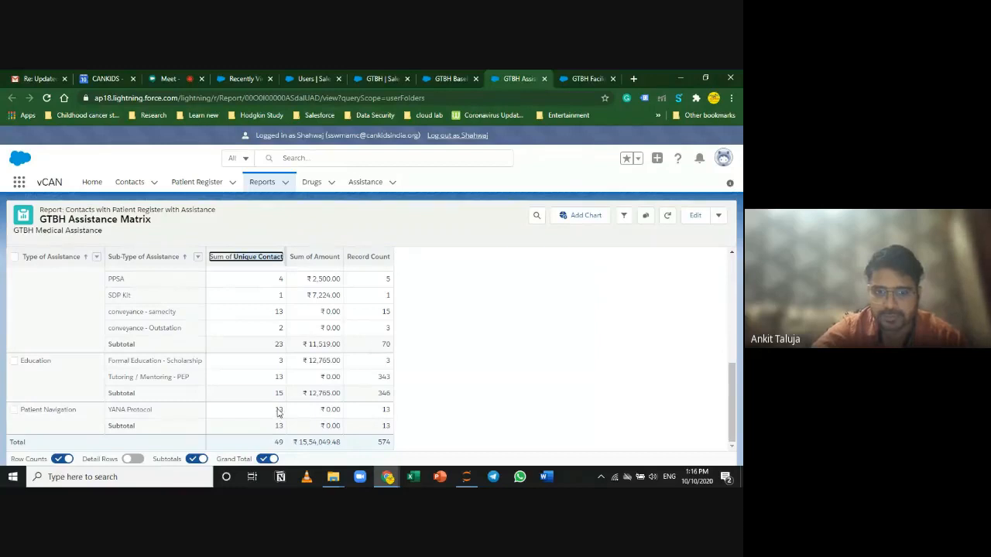
click(276, 445)
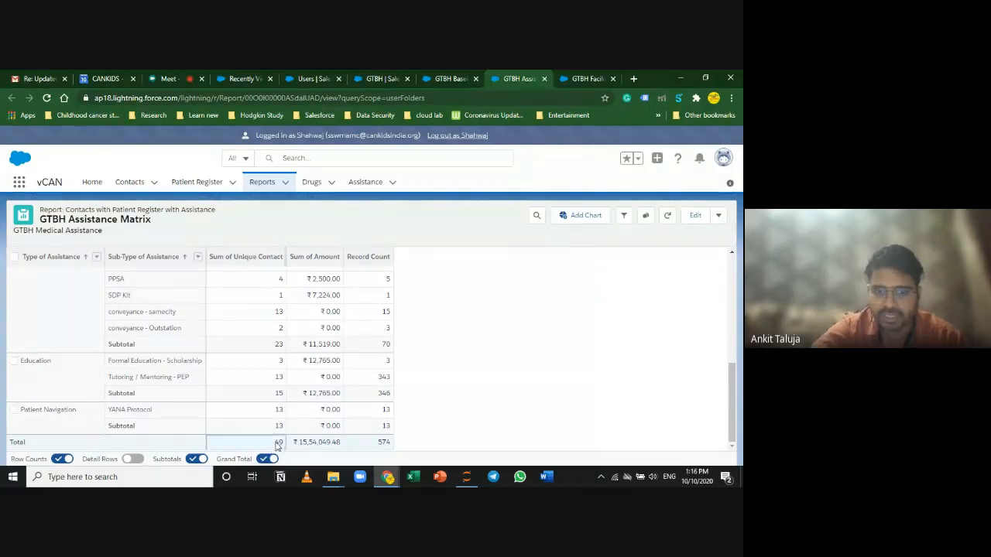
click(240, 257)
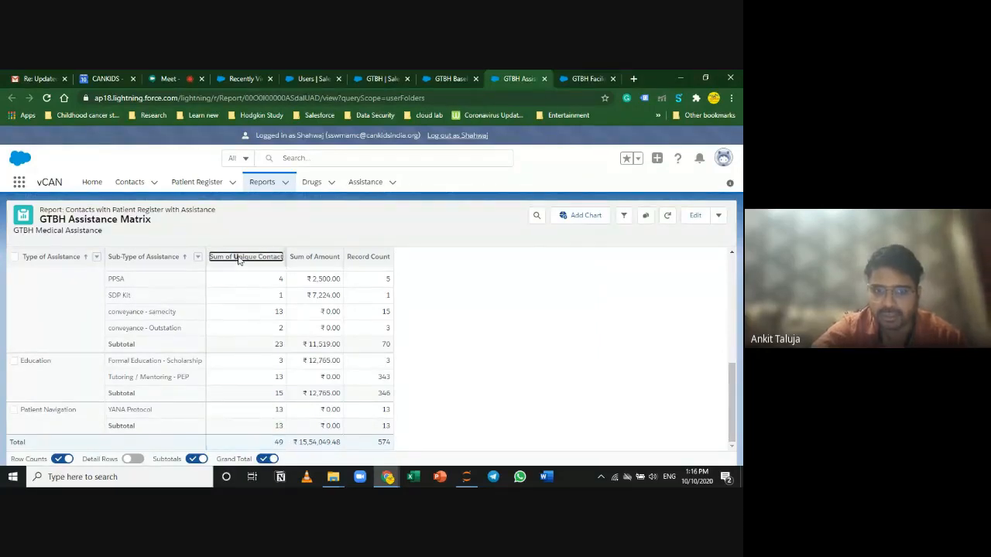
click(379, 258)
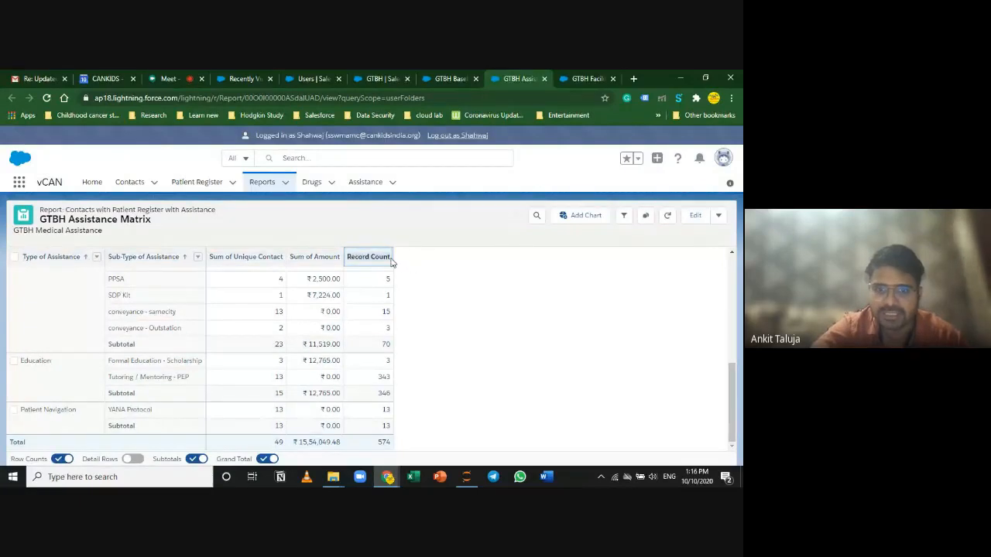
click(377, 444)
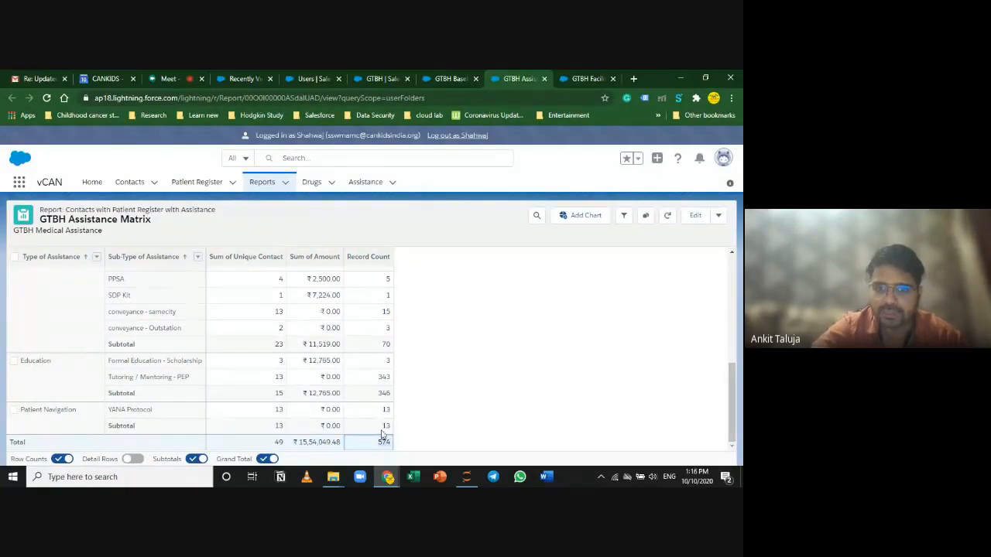
Step: Highlight Diagnostic's 15 unique contacts and show the report's applied filters
scroll(387, 421, up, 10)
scroll(388, 409, down, 2)
scroll(343, 360, up, 2)
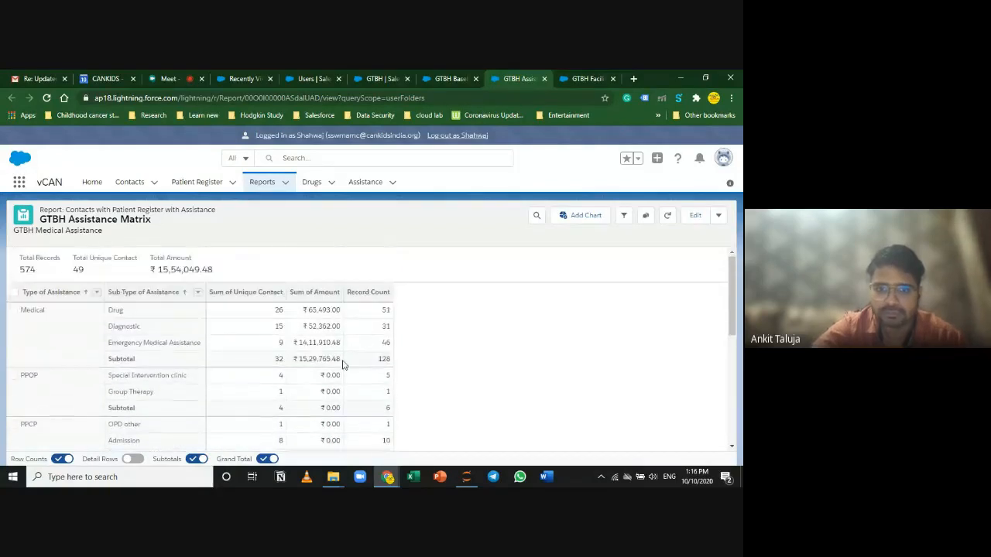
click(283, 329)
double_click(284, 329)
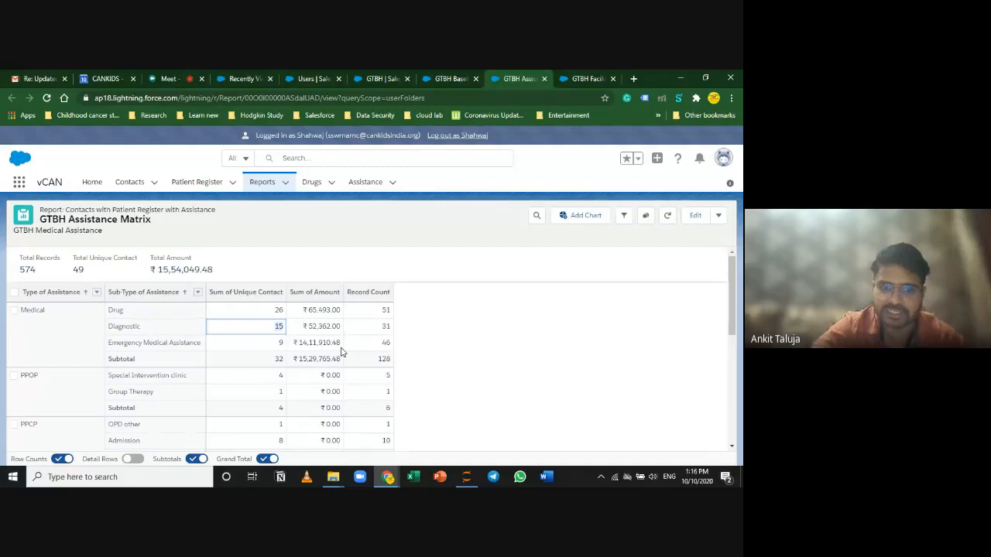
click(623, 215)
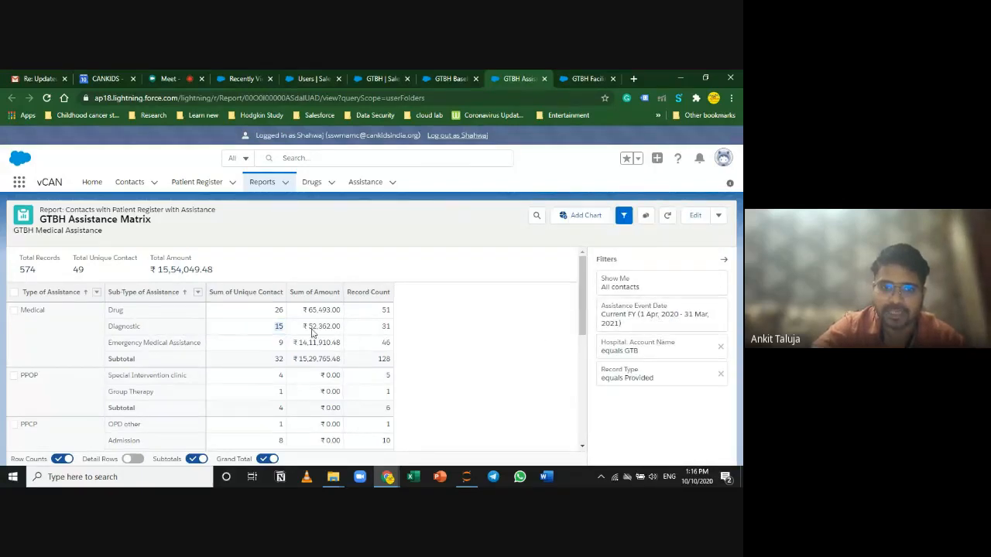
Step: Note Diagnostic's 31 records, check the Assistance Event Date filter without changes, then open GTBH Facilitation Report
click(381, 329)
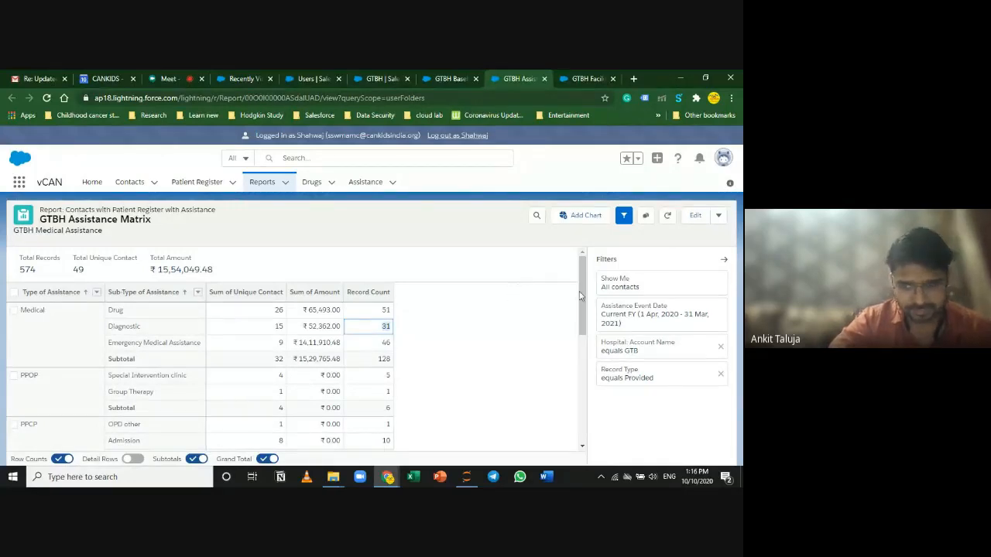
click(669, 329)
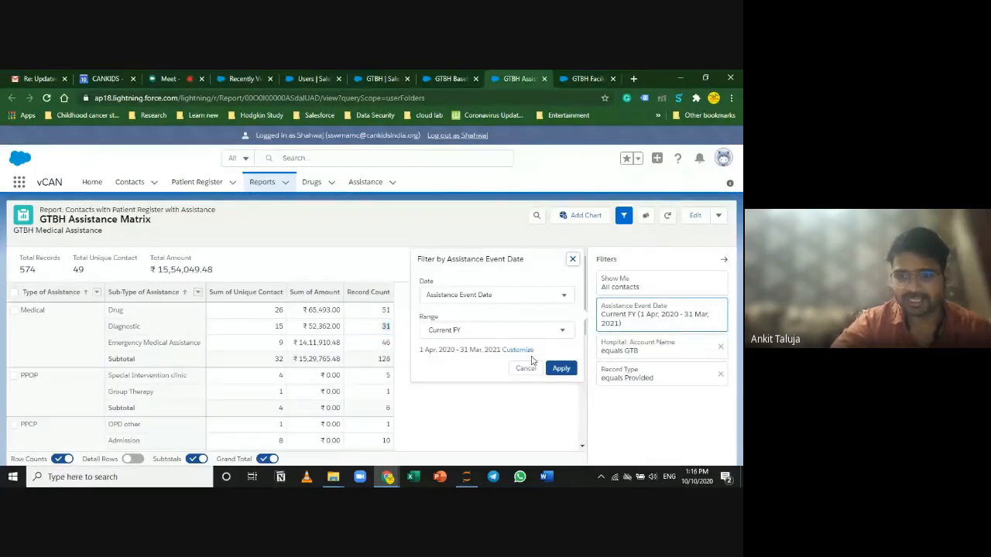
click(468, 414)
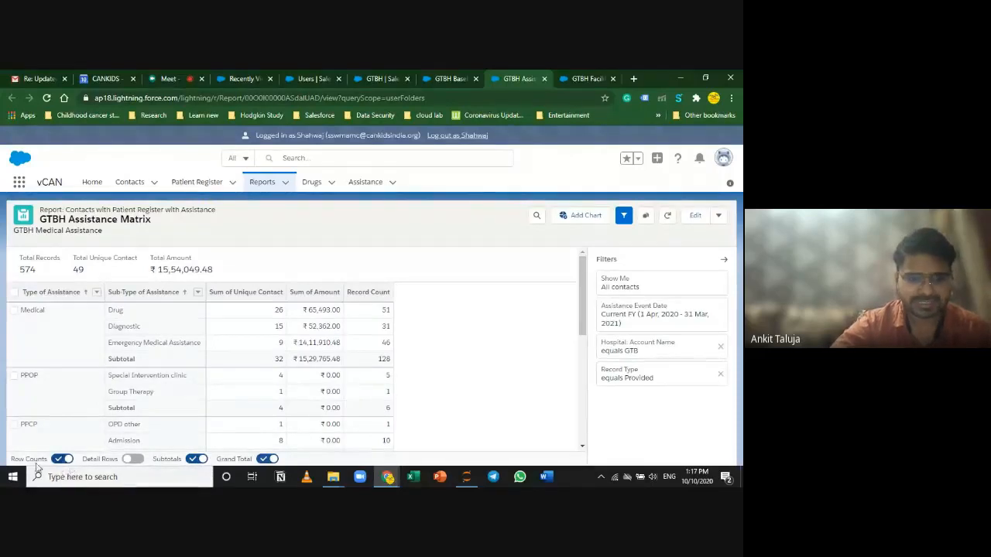
click(582, 75)
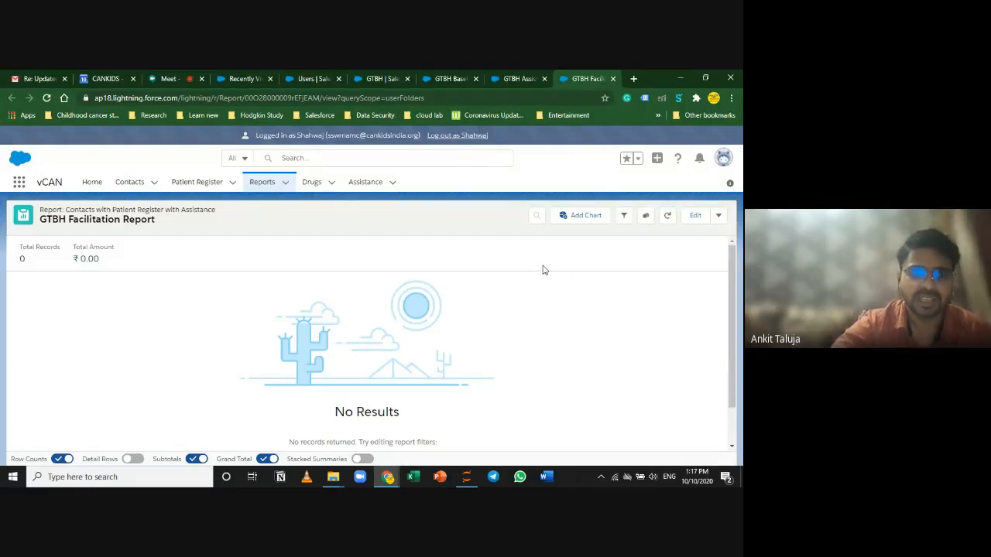
Step: End the login-as session and navigate through Contacts back to the Reports home
click(465, 137)
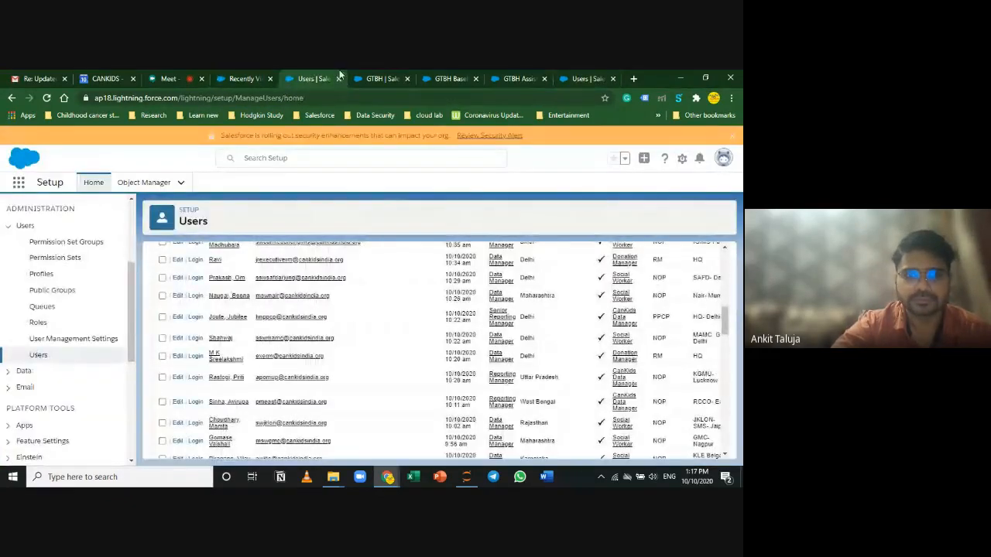
click(243, 78)
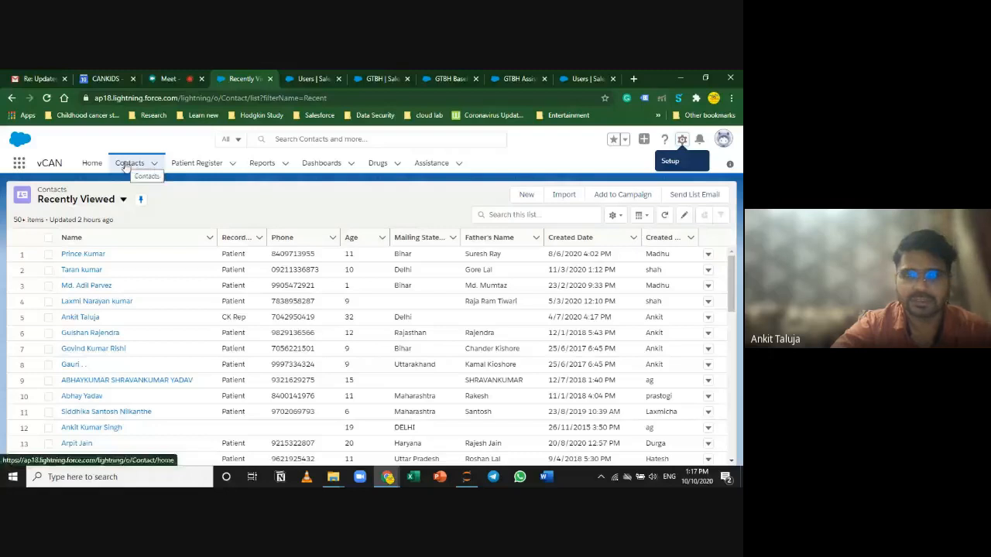
click(264, 165)
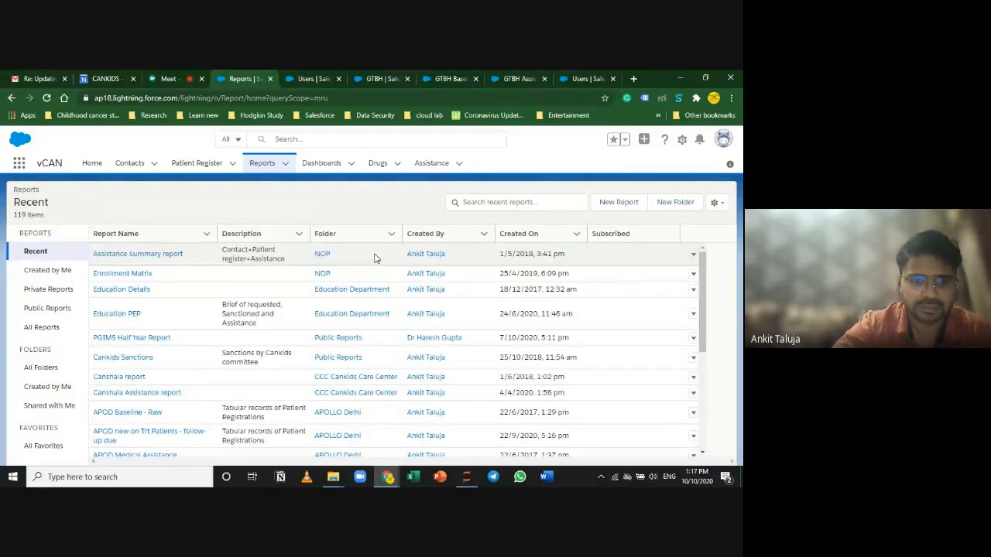
Step: Search the list of all report folders for 'max'
click(41, 367)
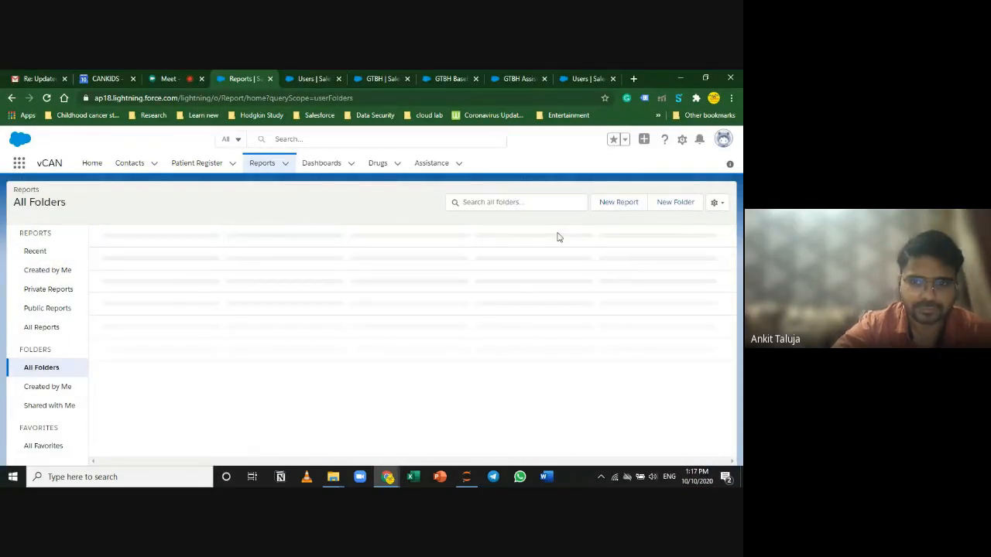
click(503, 203)
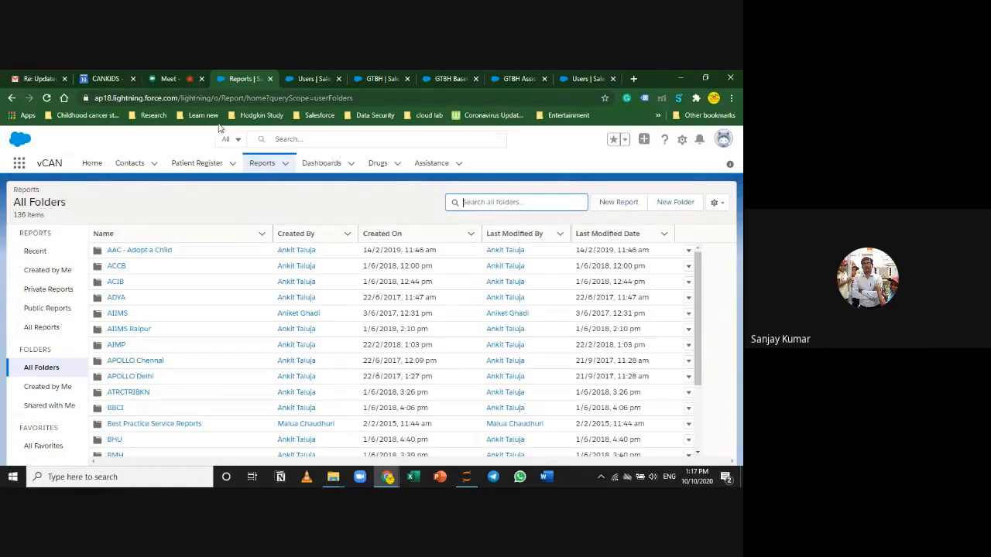
click(163, 78)
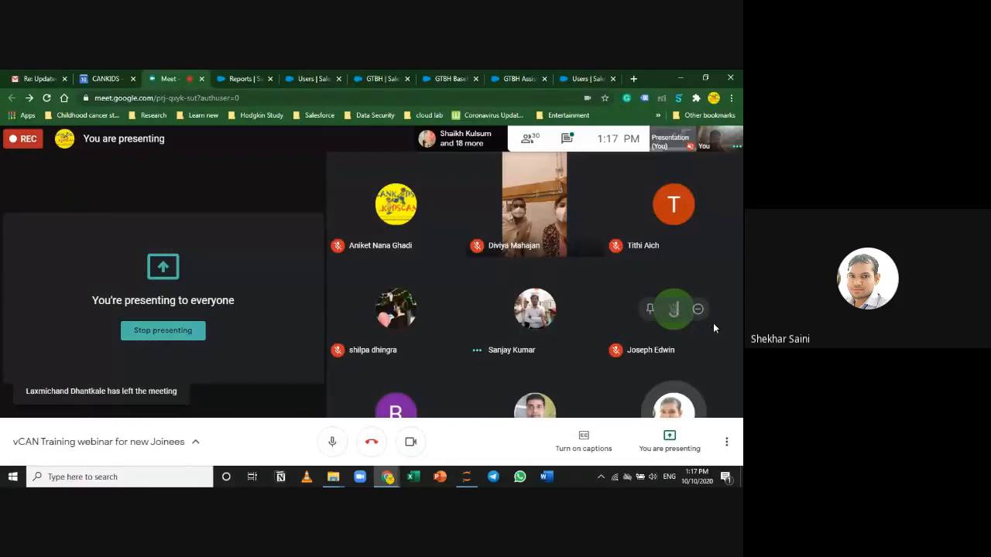
click(255, 77)
text(max)
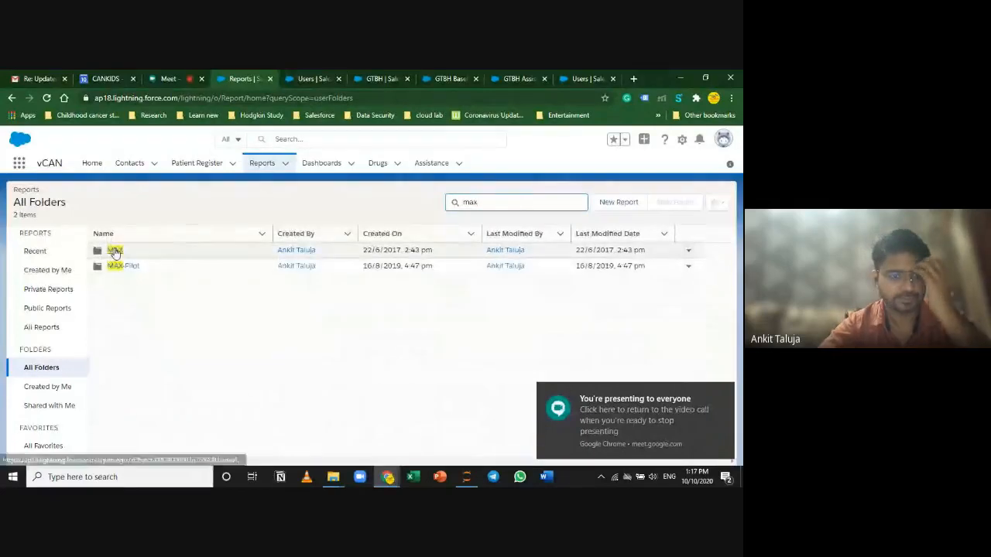
Step: Open the MAX folder and its MAX Facilitation Report
click(117, 250)
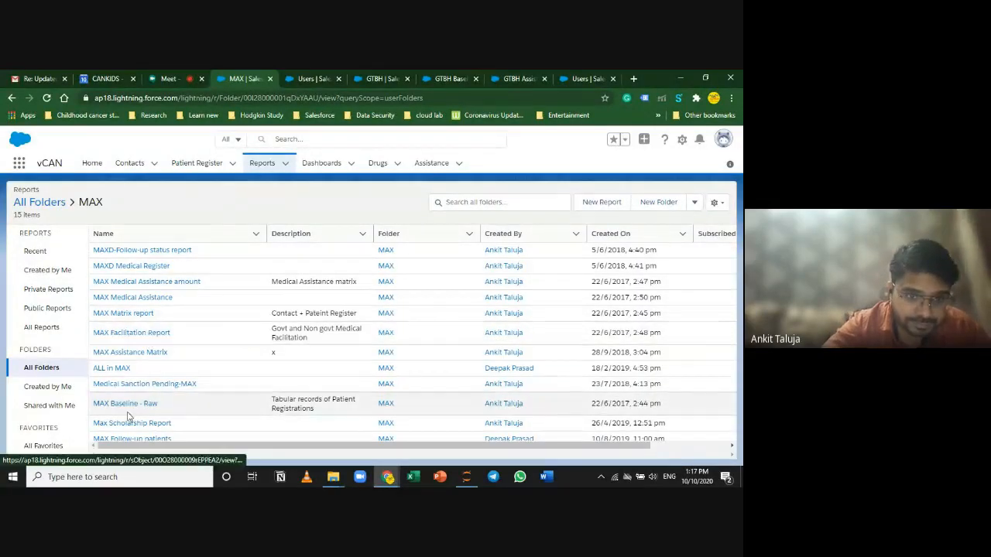
scroll(190, 410, down, 2)
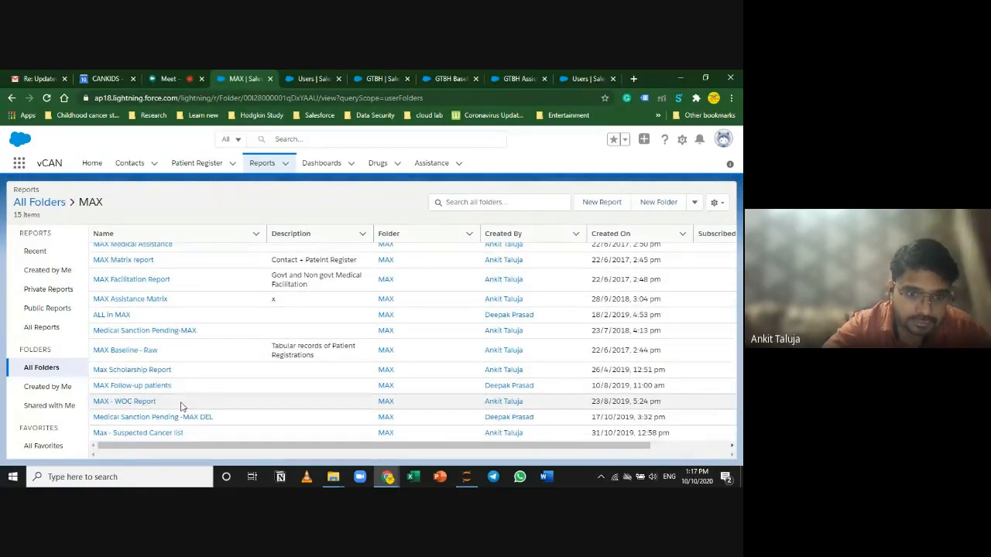
scroll(183, 408, up, 2)
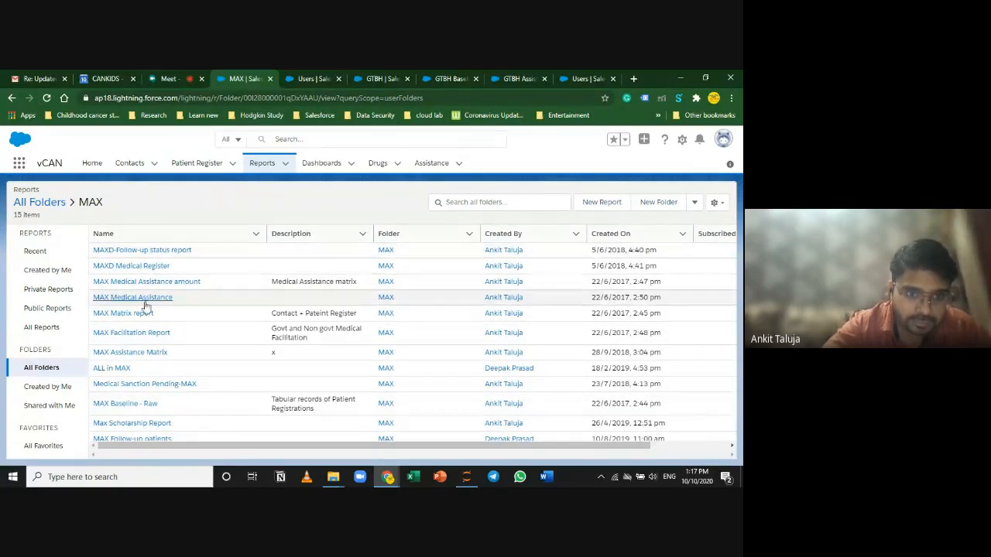
click(138, 334)
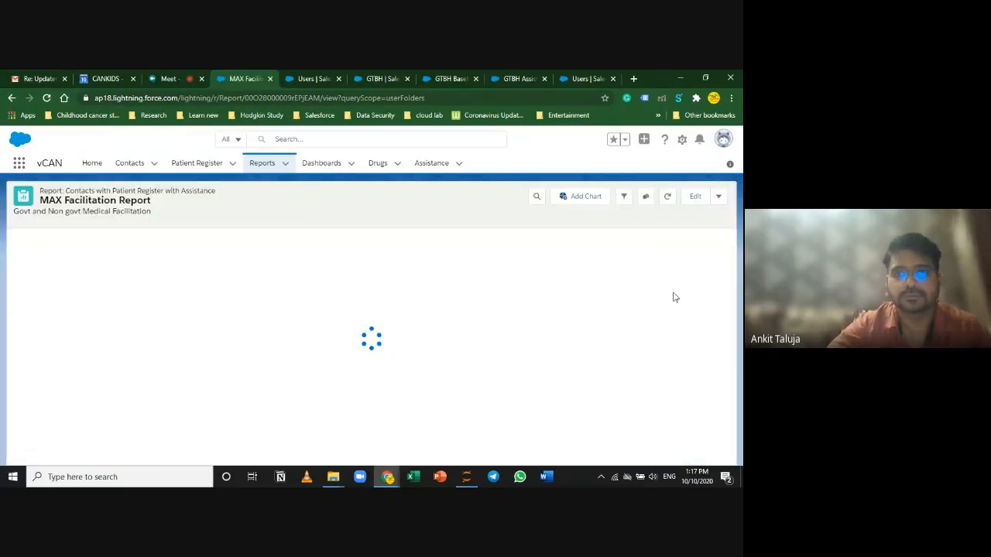
Step: Set the Assistance Event Date filter range to Previous FY and apply it
click(623, 198)
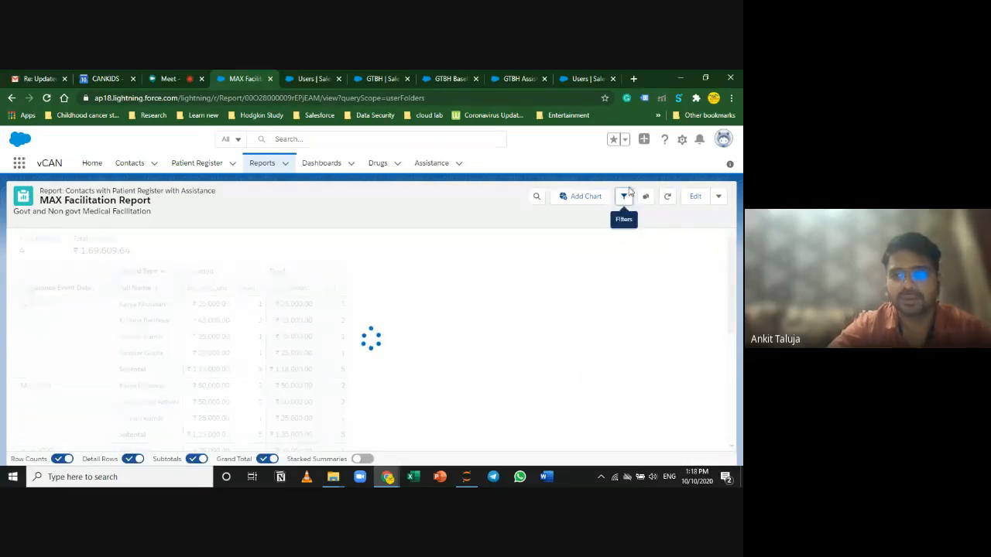
click(625, 200)
click(654, 294)
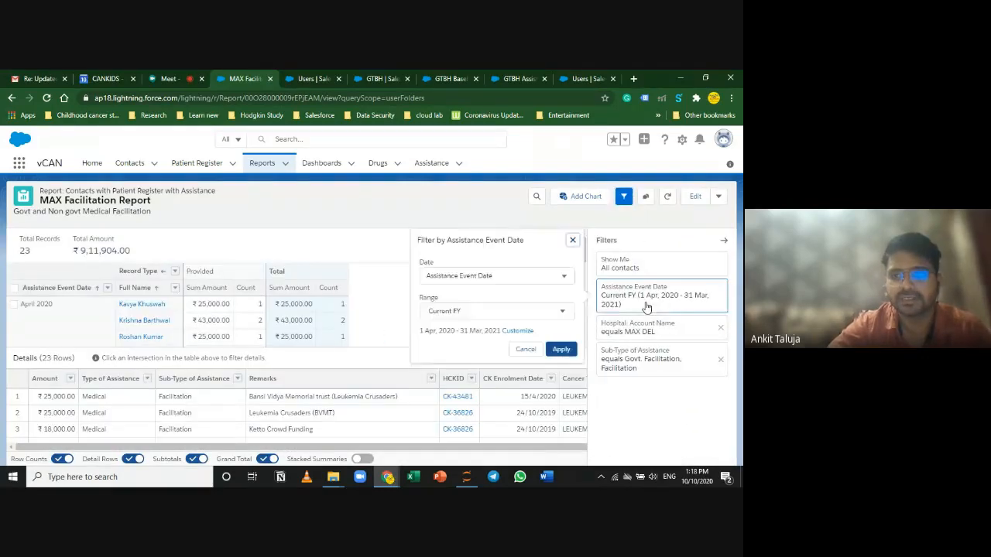
click(499, 311)
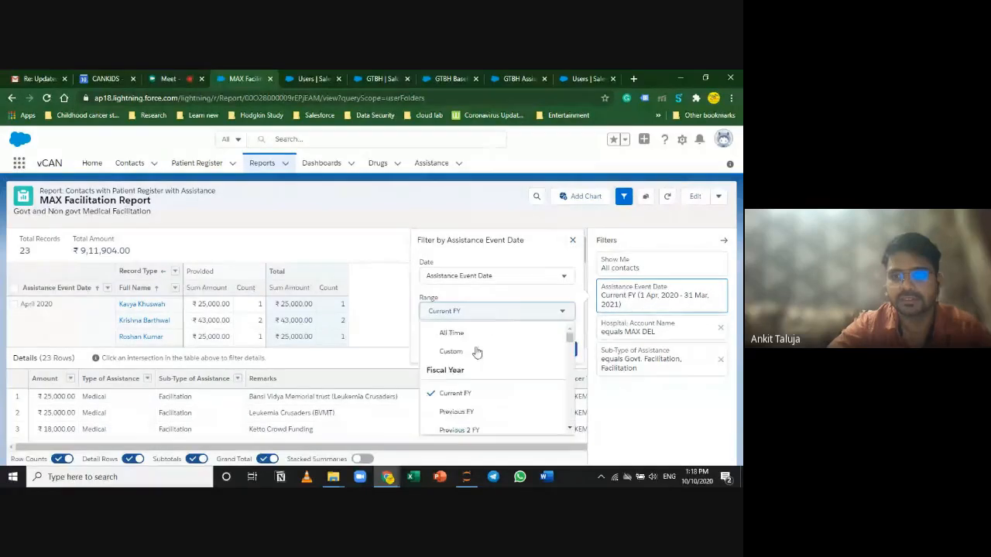
click(458, 412)
click(561, 349)
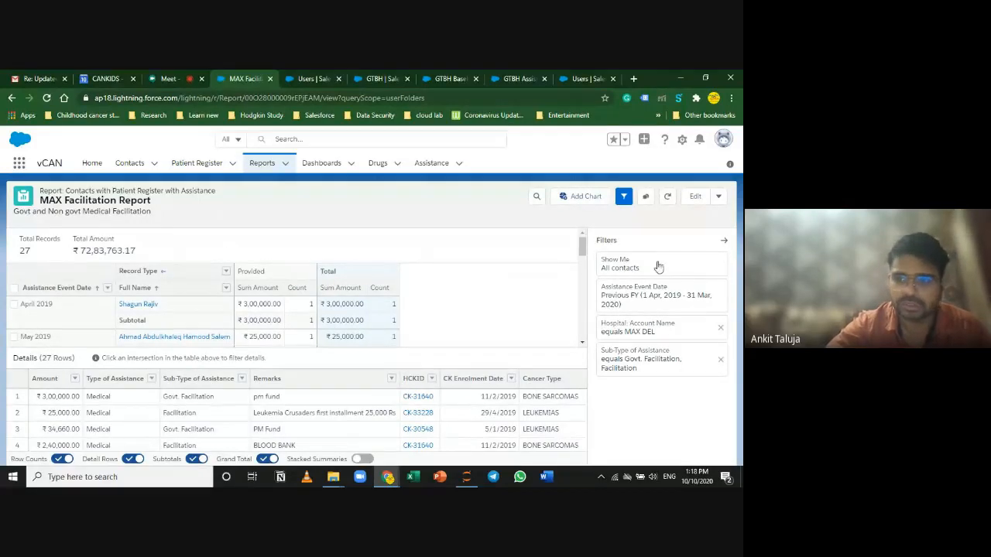
Step: Hide detail rows and review the 27-record total of ₹72,83,763.17
click(127, 460)
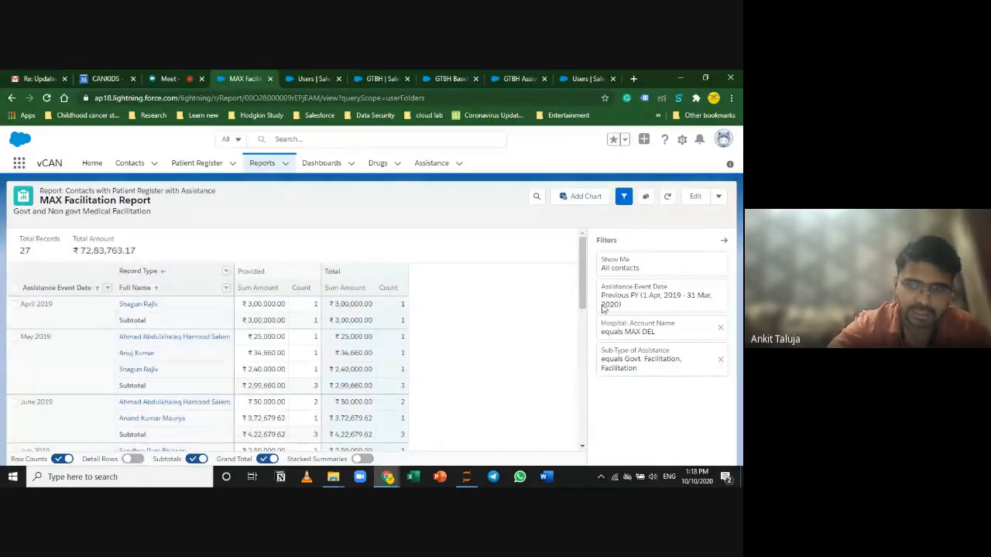
click(726, 242)
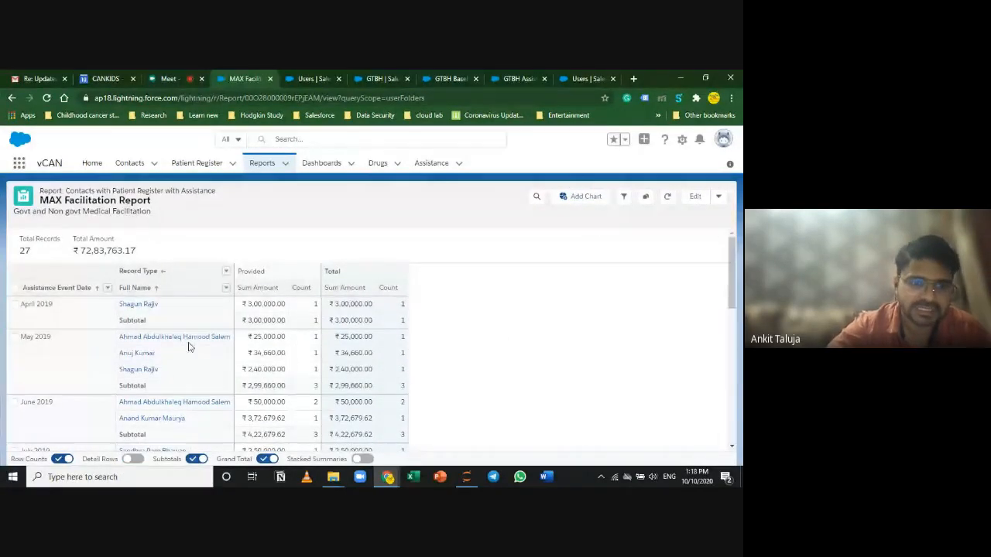
scroll(178, 356, down, 5)
scroll(161, 372, down, 5)
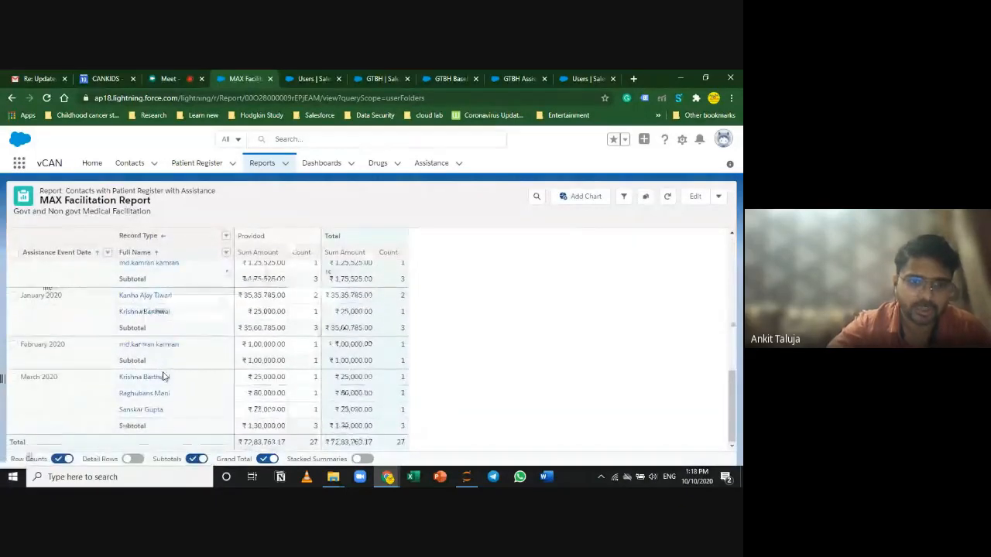
scroll(174, 390, up, 8)
scroll(180, 397, up, 3)
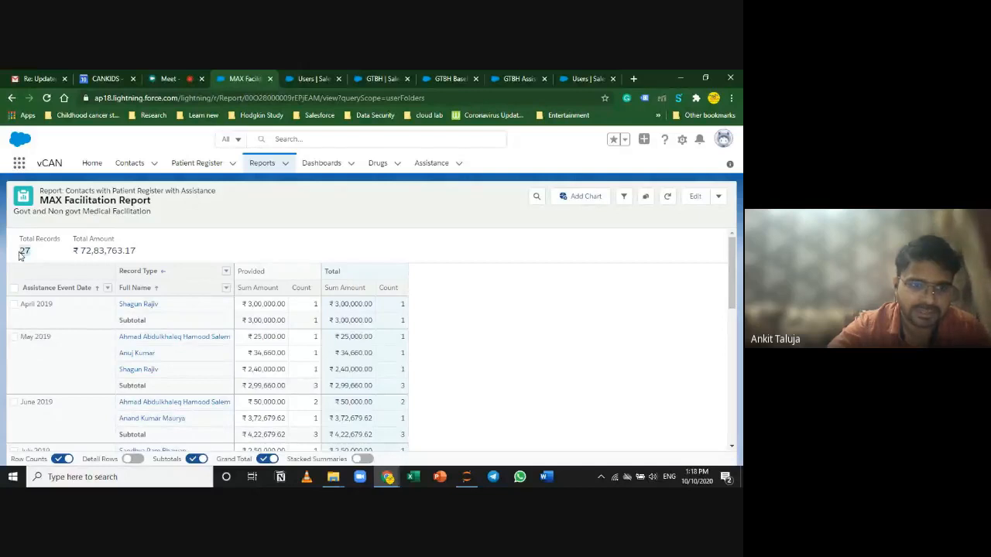
drag(146, 252, 81, 254)
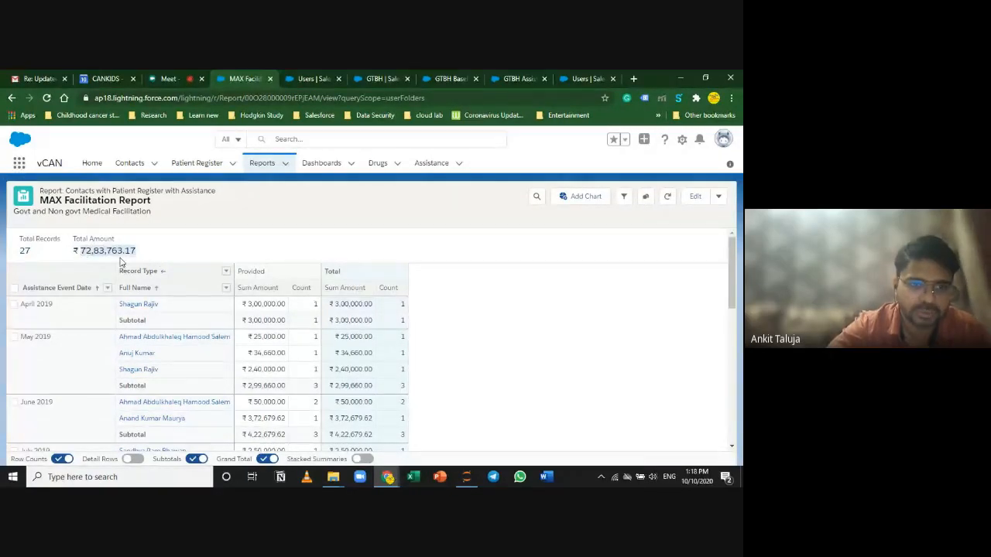
click(474, 325)
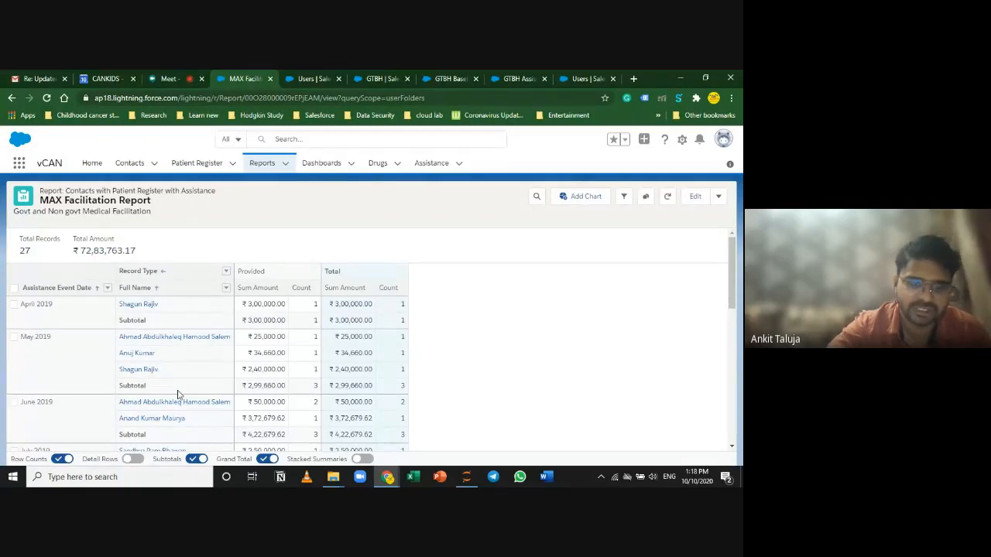
Step: Turn detail rows back on and inspect Remarks values such as Govt. Facilitation
scroll(177, 394, down, 10)
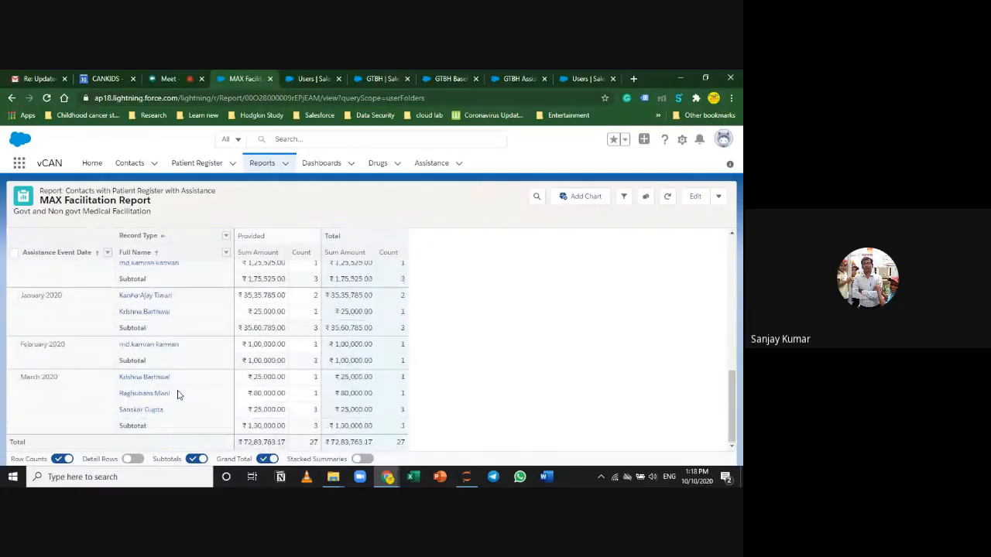
click(133, 459)
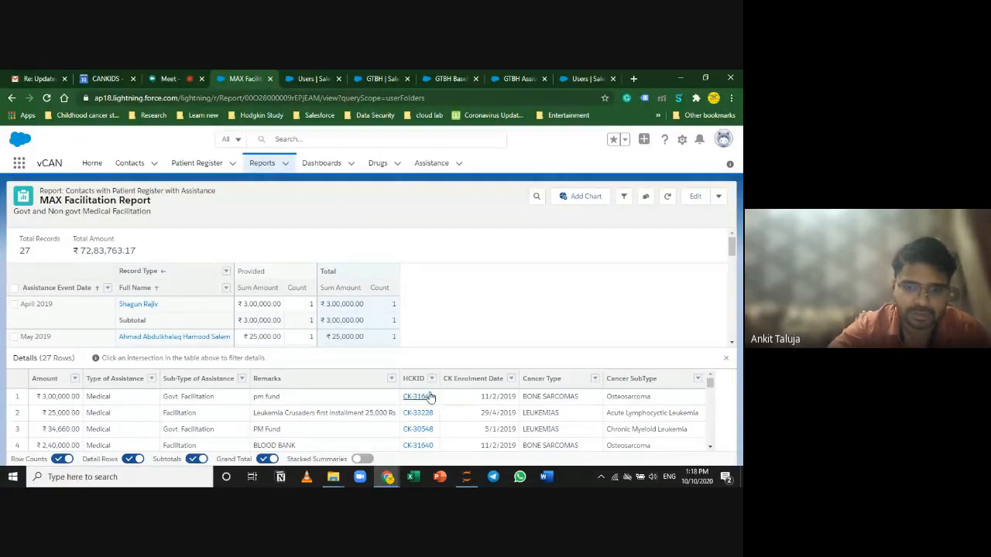
scroll(300, 424, down, 1)
scroll(299, 424, up, 1)
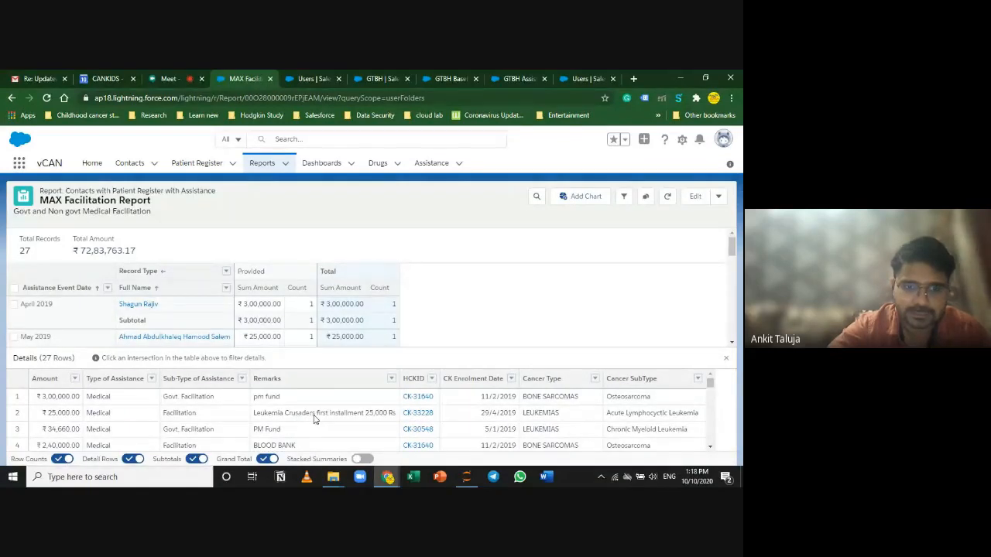
drag(263, 431, 169, 436)
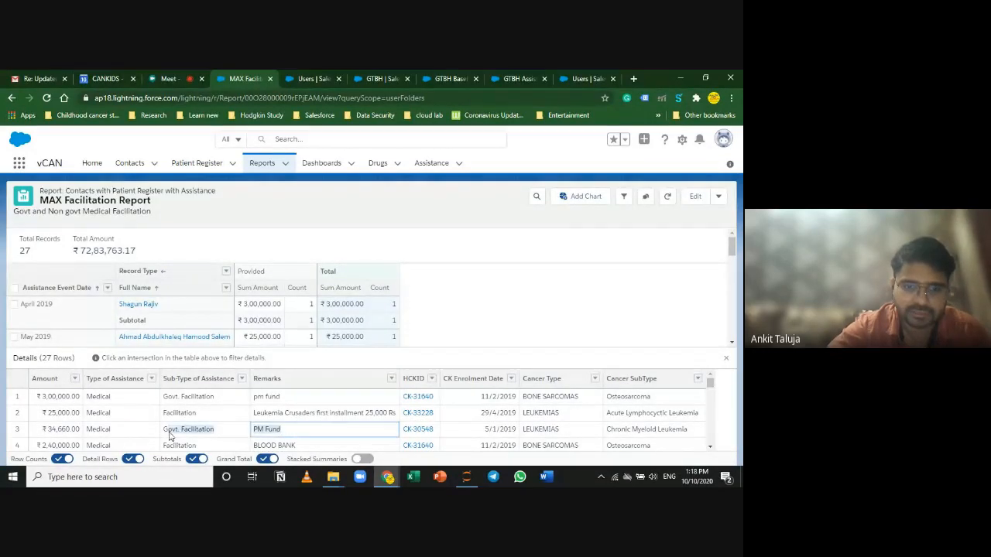
click(391, 380)
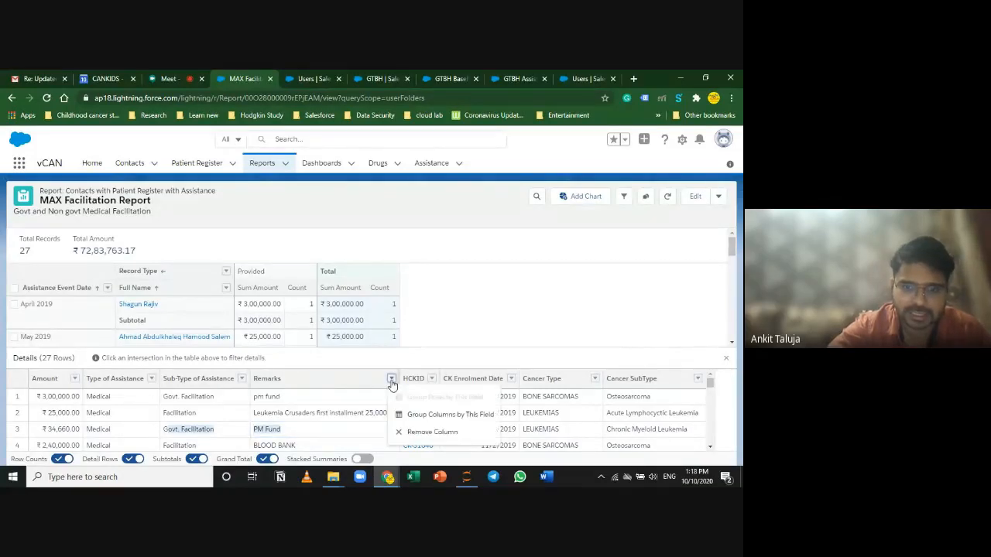
Step: Group the report's columns by Remarks and zoom out to see the matrix
click(422, 415)
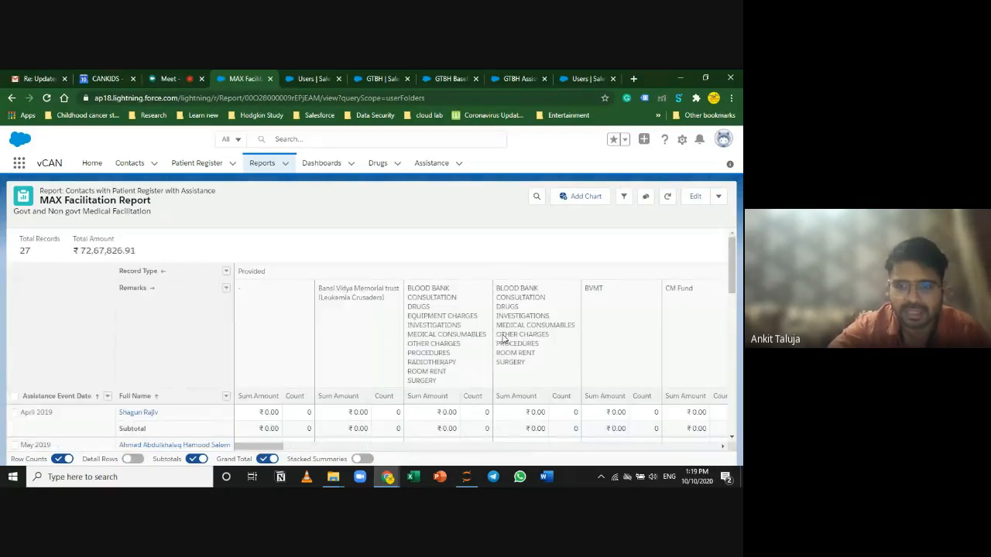
scroll(383, 413, down, 5)
scroll(385, 415, down, 2)
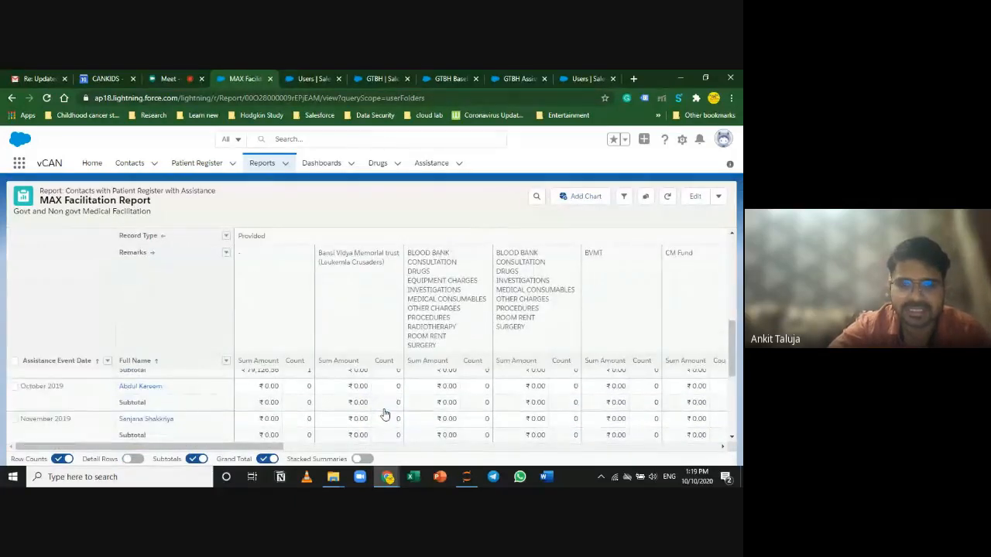
scroll(385, 415, up, 7)
key(ctrl+minus)
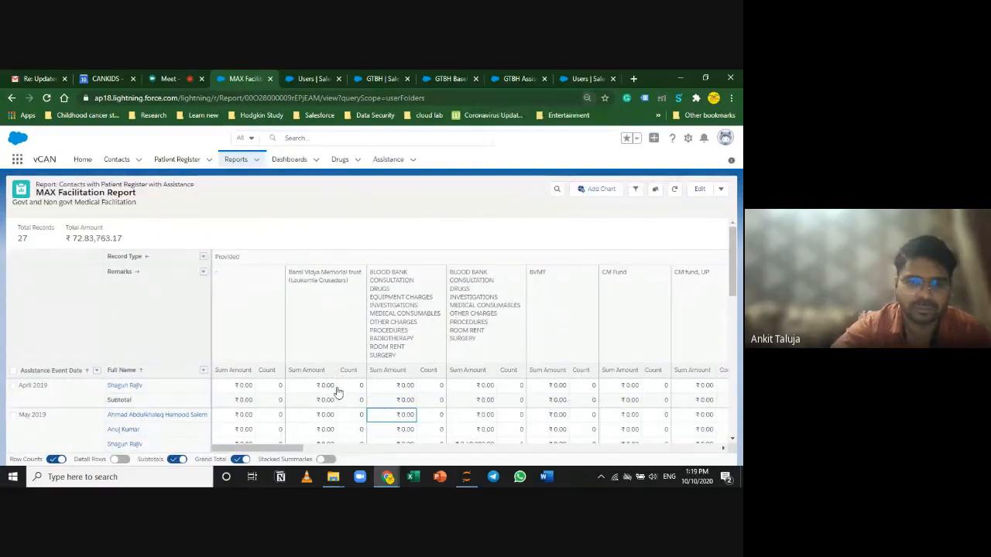
scroll(336, 393, down, 2)
scroll(336, 393, up, 2)
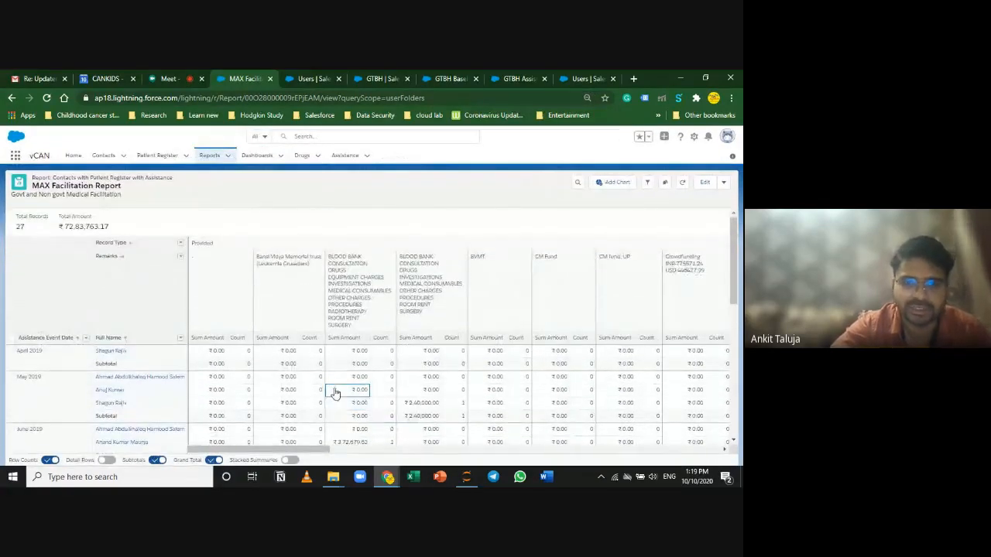
Step: Review the BVMT subtotal, then open the report in Report Builder
drag(290, 450, 292, 449)
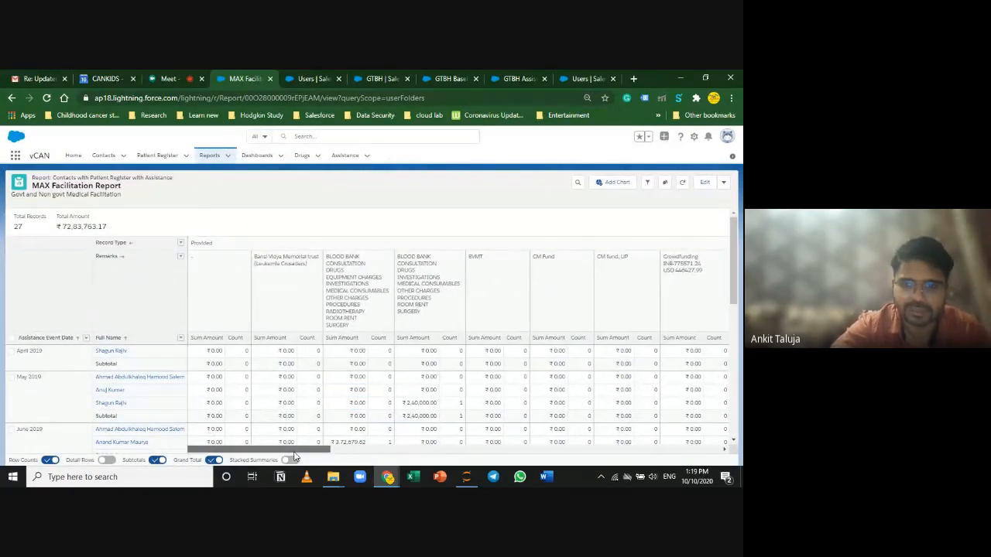
click(493, 364)
scroll(496, 364, down, 2)
scroll(530, 371, up, 2)
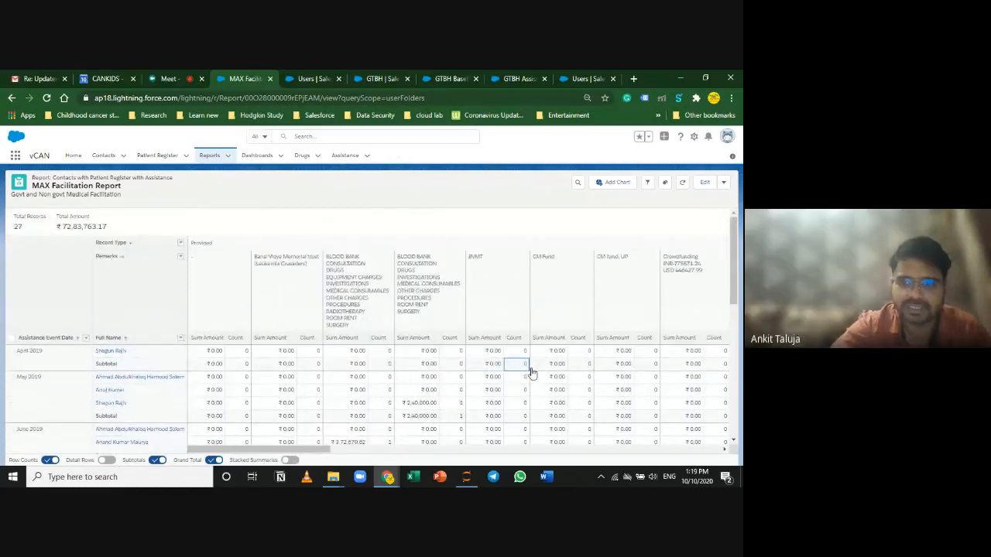
scroll(564, 383, down, 2)
scroll(563, 385, down, 3)
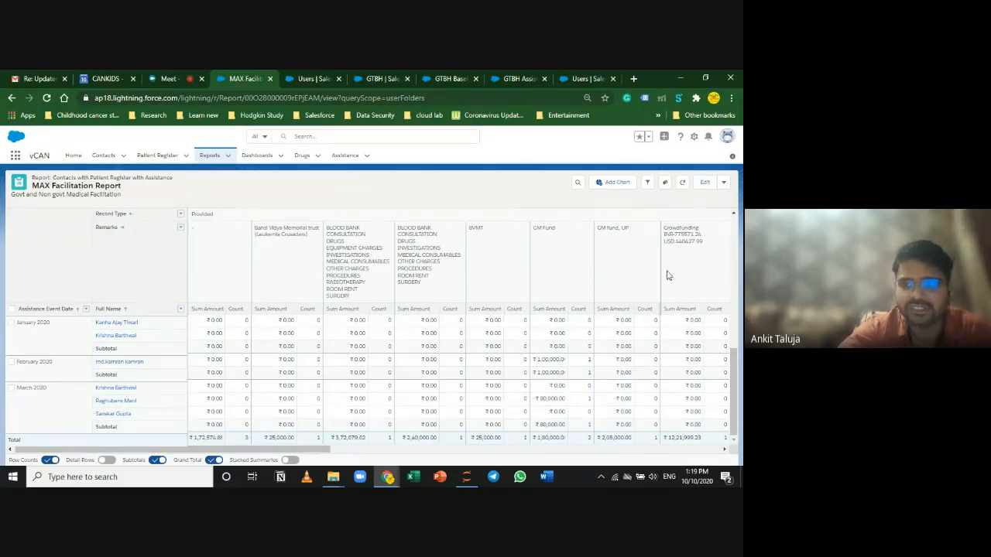
click(647, 182)
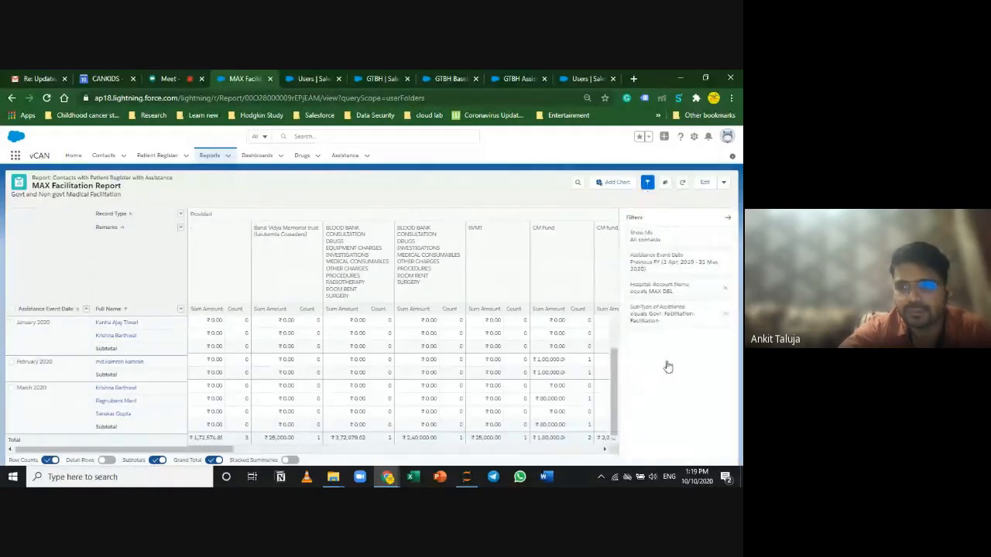
click(704, 181)
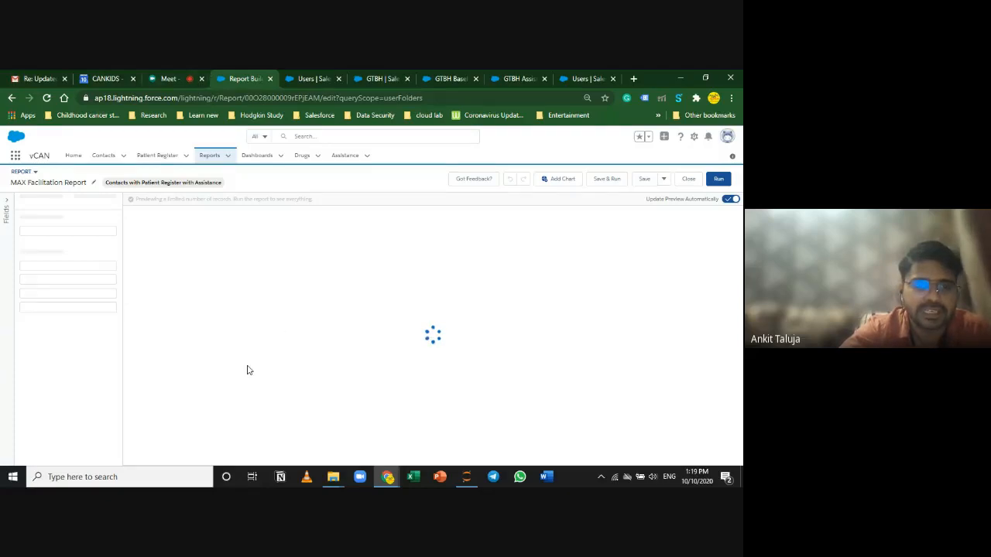
Step: Add a Type of Assistance filter limited to Facilitation
click(90, 202)
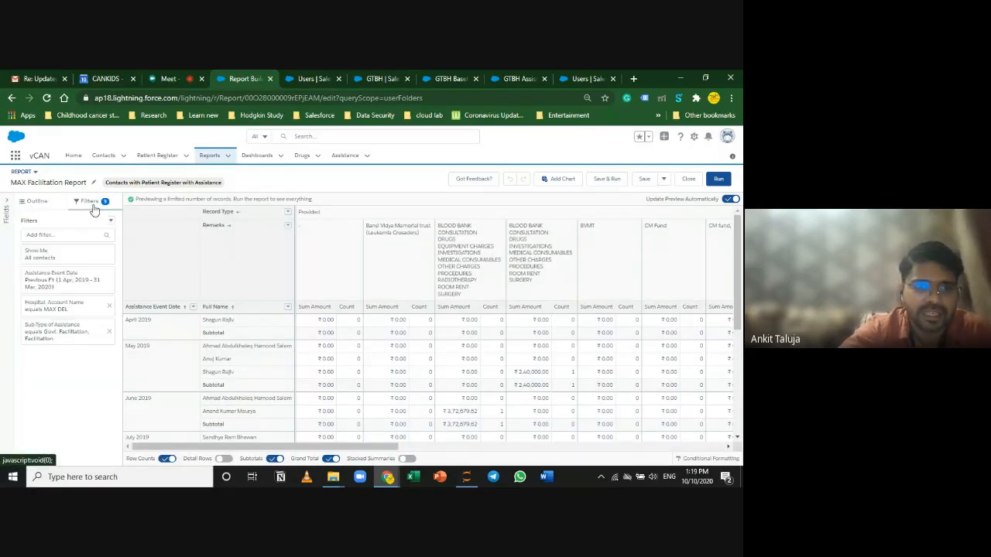
click(62, 334)
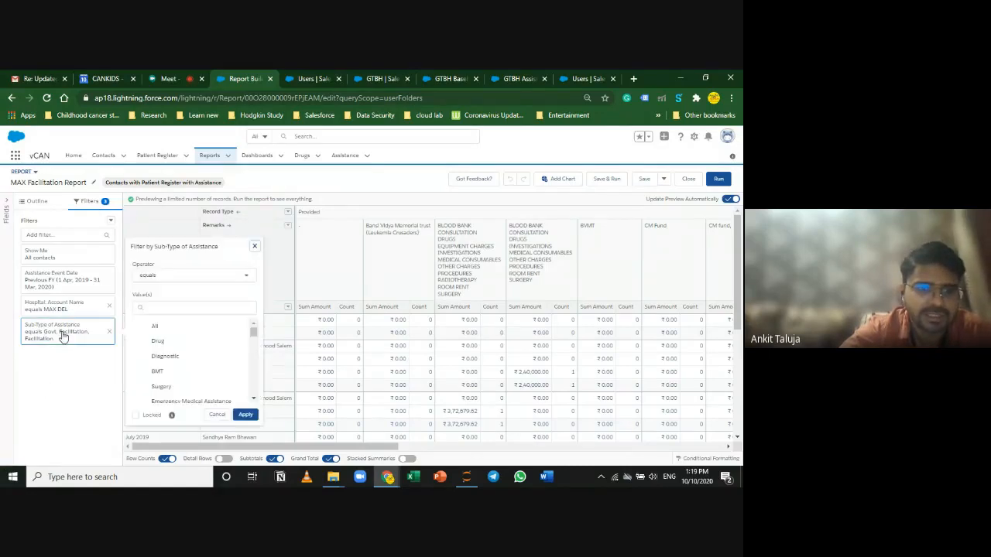
scroll(194, 393, down, 3)
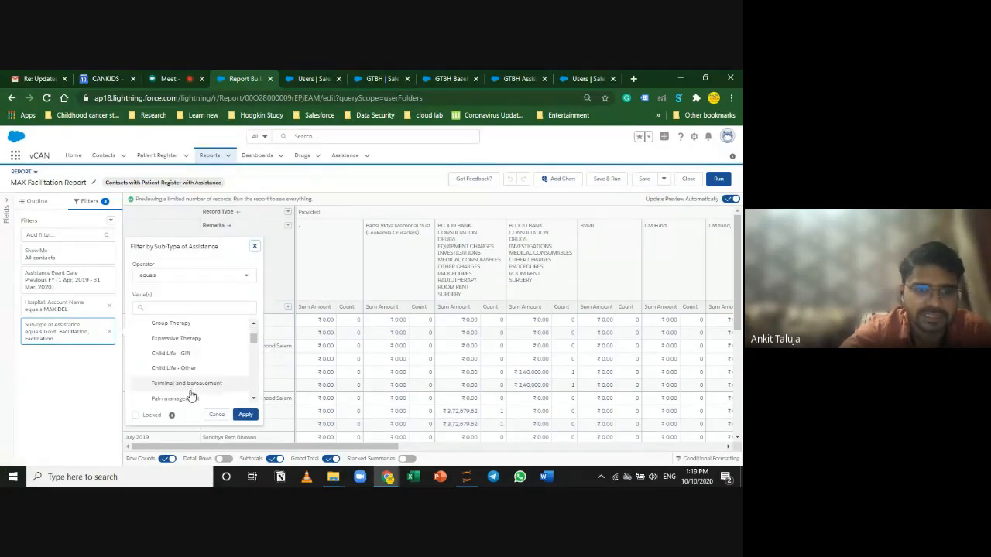
click(68, 236)
text(type)
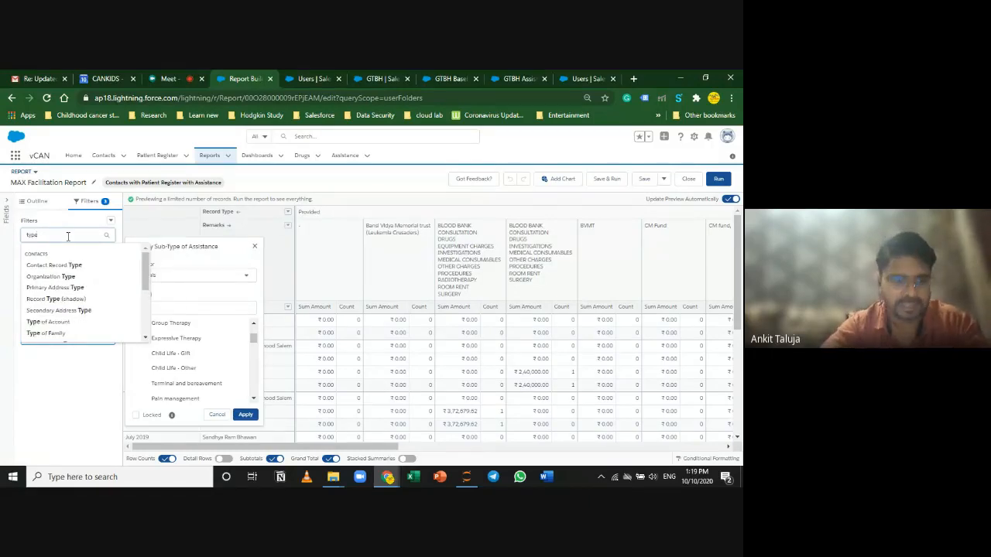
scroll(93, 318, down, 3)
scroll(93, 330, down, 1)
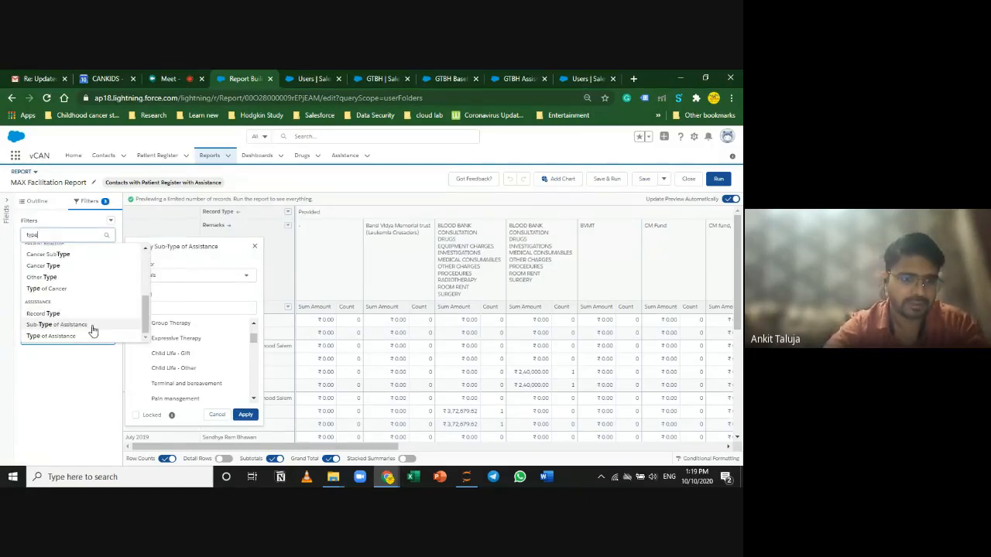
click(77, 340)
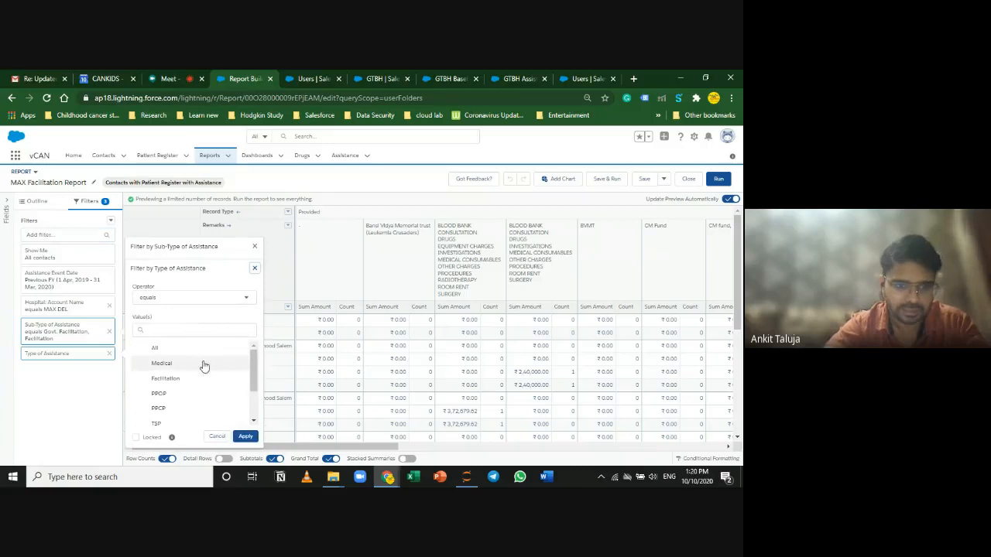
click(195, 382)
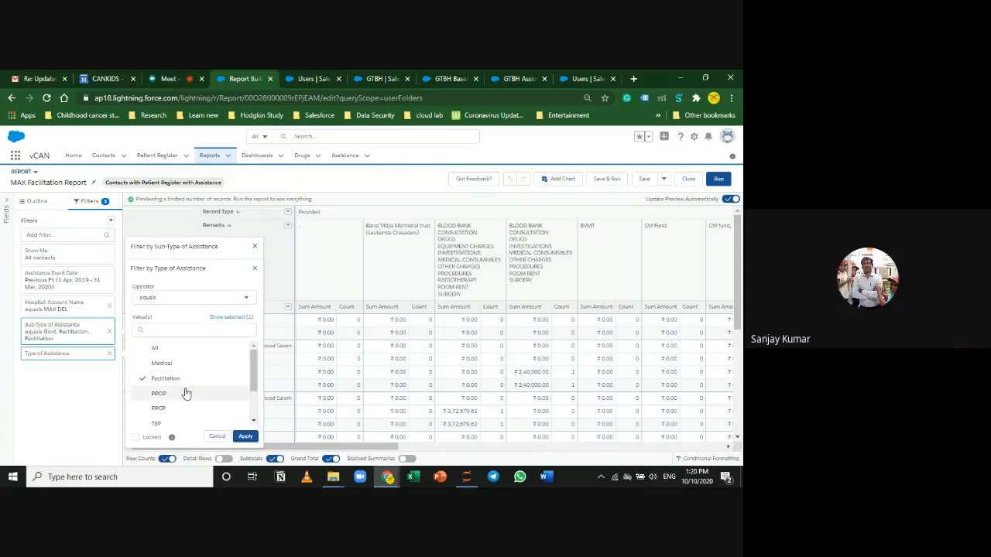
click(244, 438)
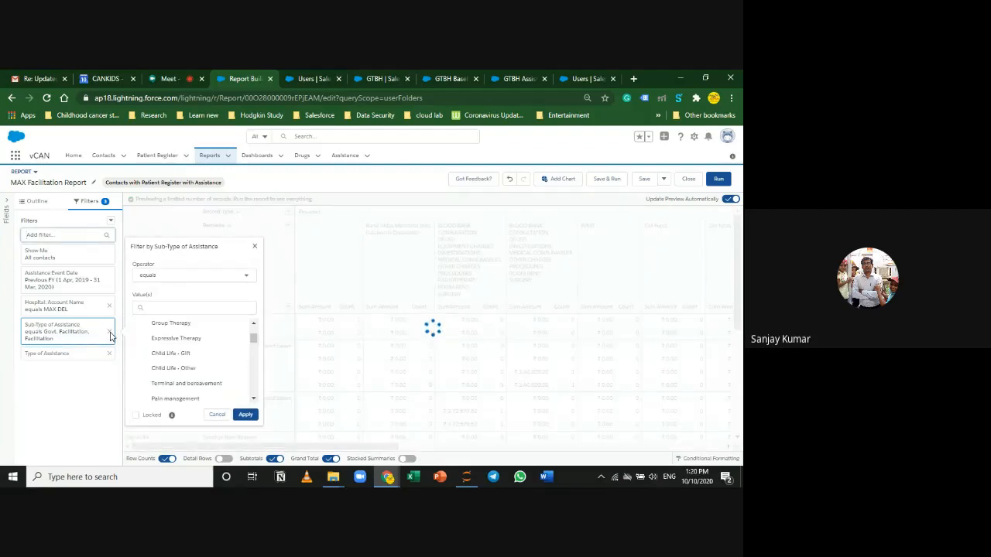
Step: Remove the Sub-Type of Assistance filter and add Record Type equals Provided
click(413, 384)
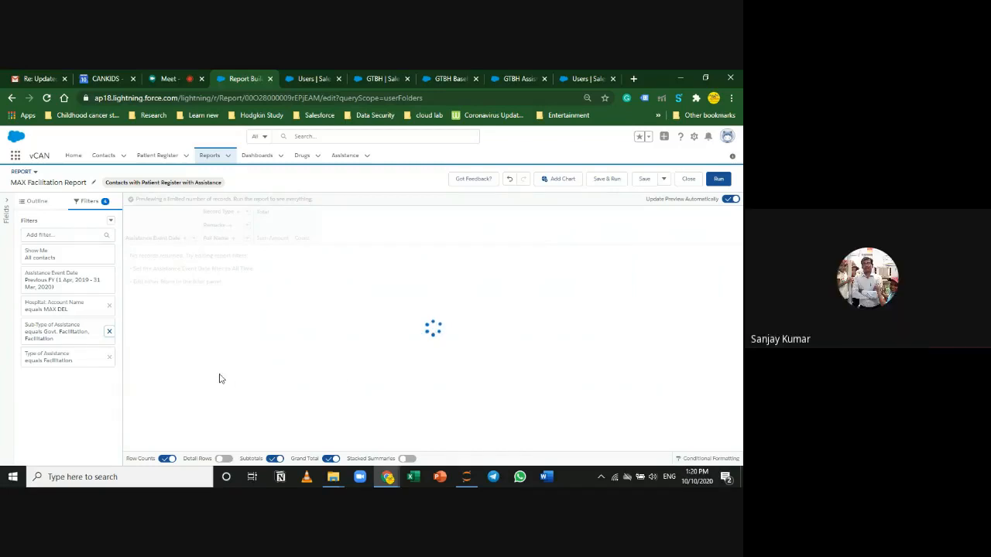
click(56, 234)
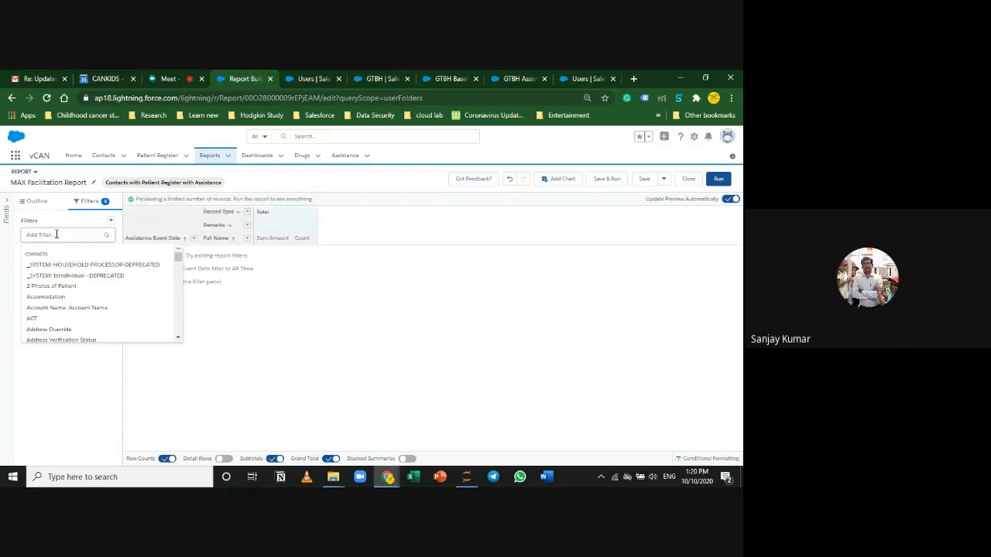
text(record)
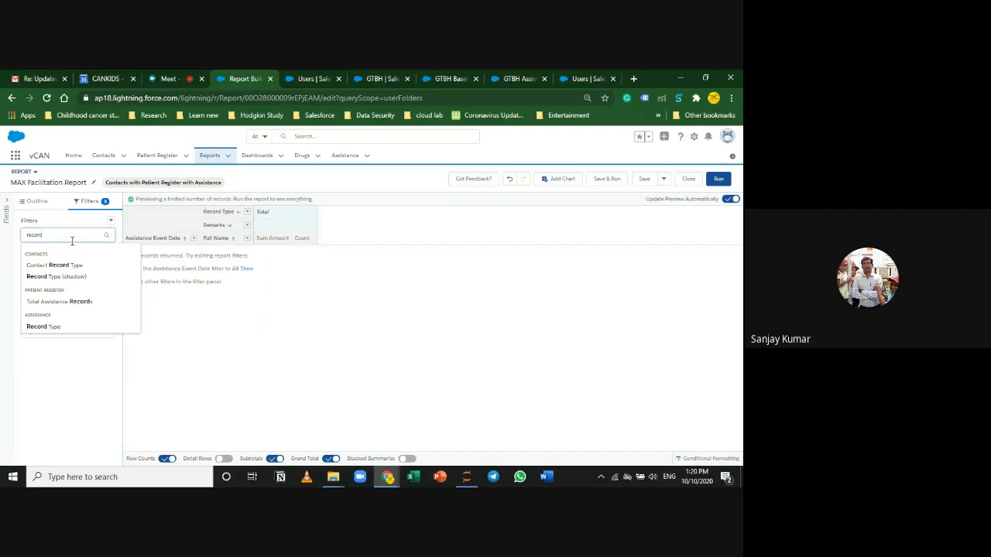
click(56, 327)
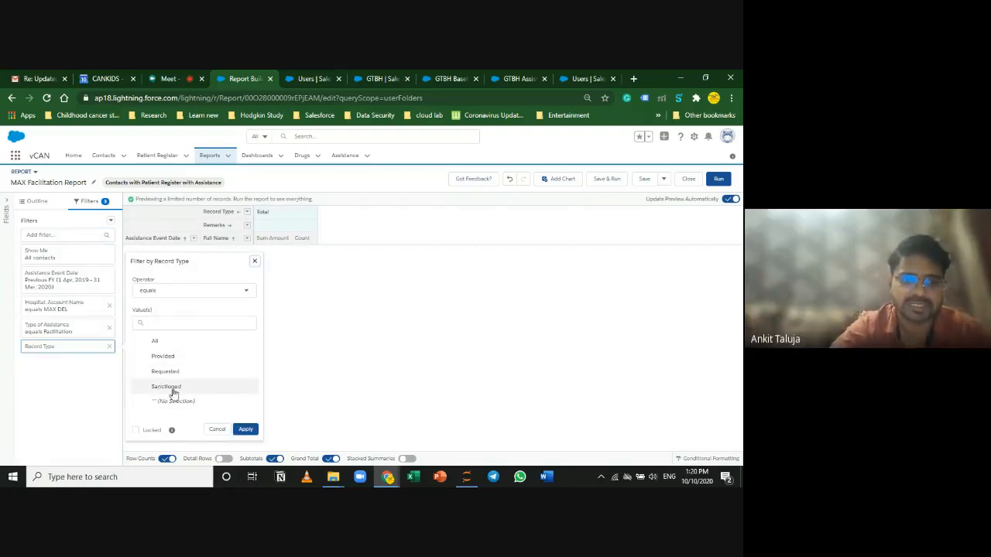
click(174, 357)
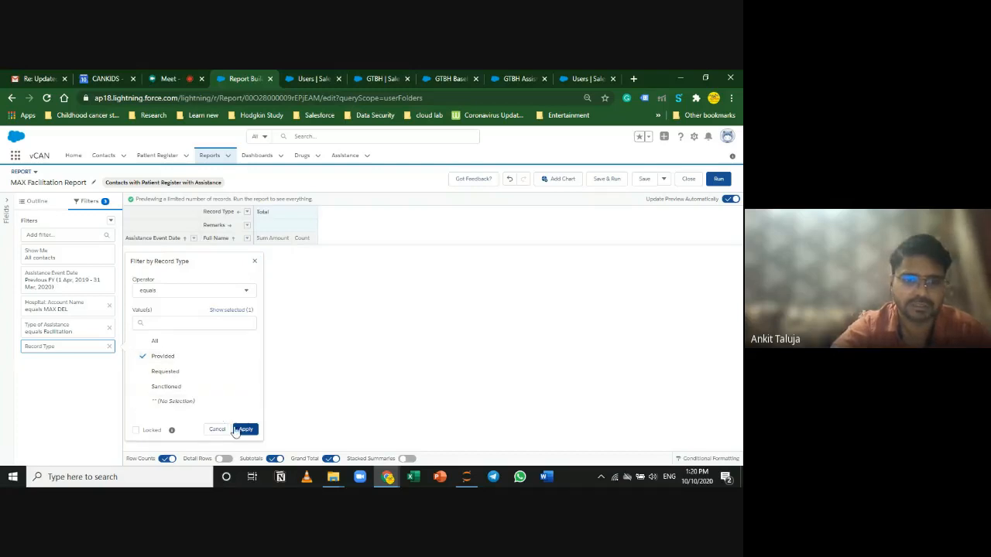
click(240, 430)
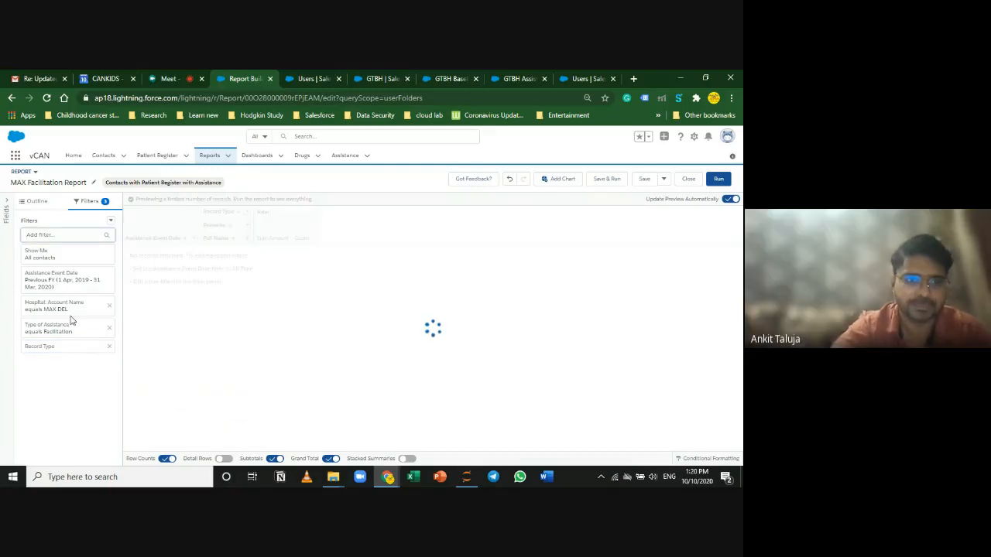
Step: Replace the Record Type column grouping with Sub-Type of Assistance, then Save & Run
click(48, 201)
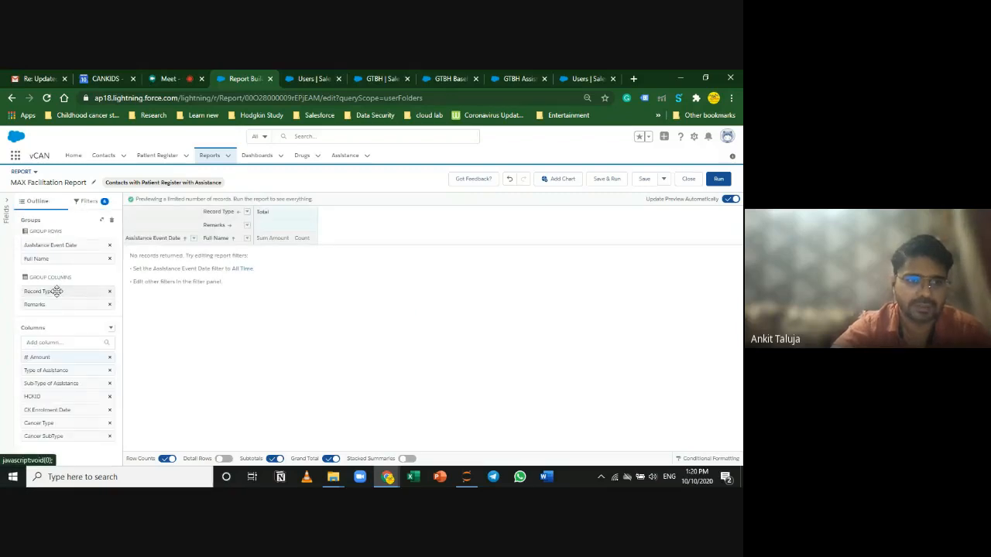
click(109, 291)
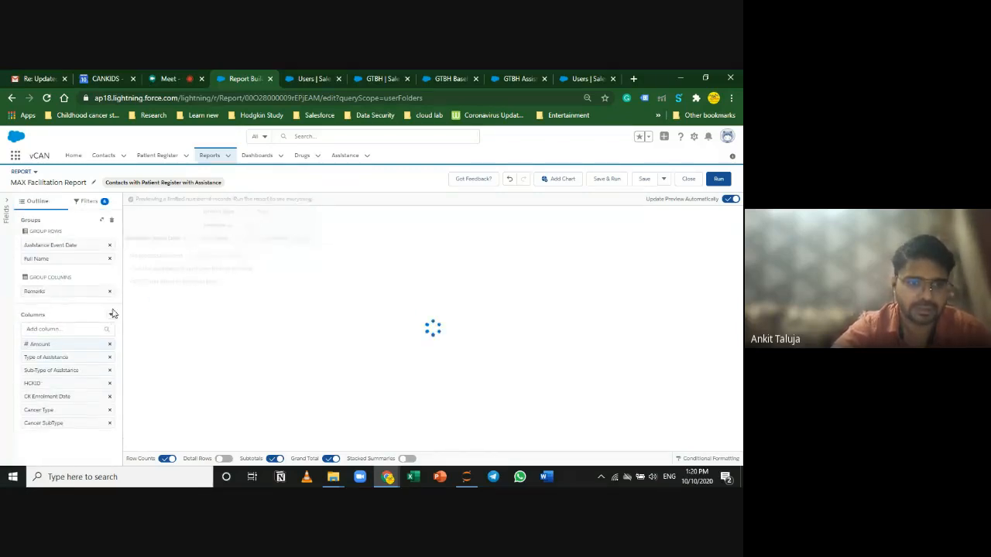
click(73, 297)
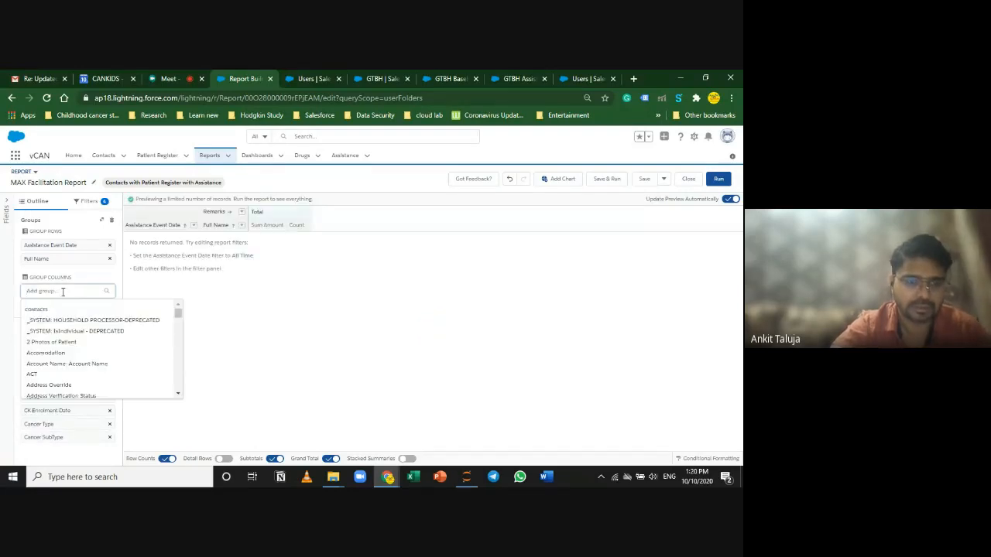
text(sub)
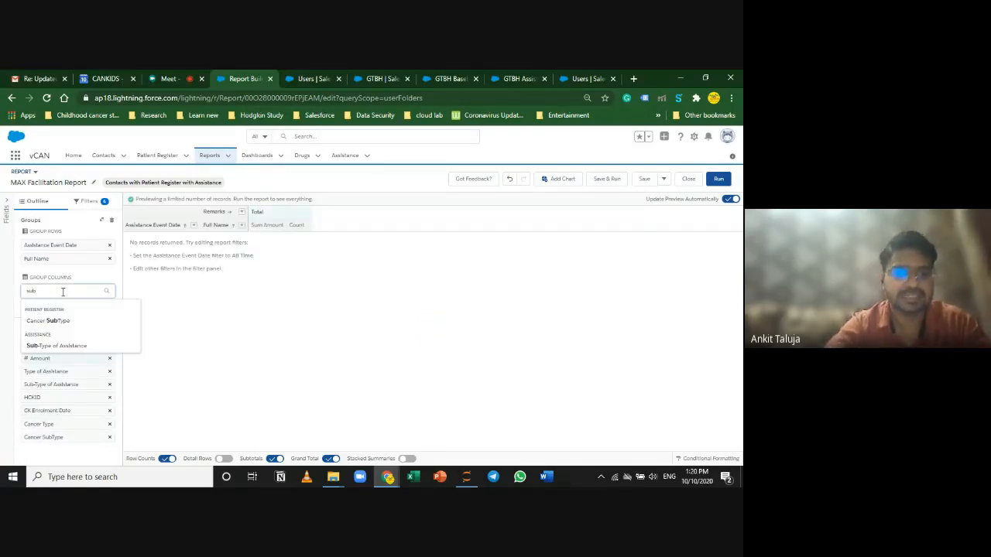
click(100, 346)
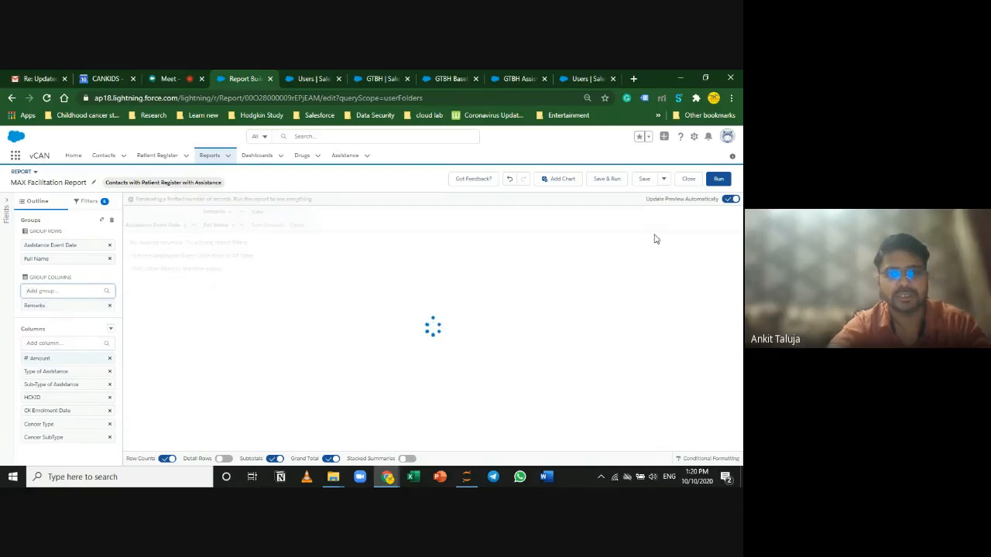
click(719, 180)
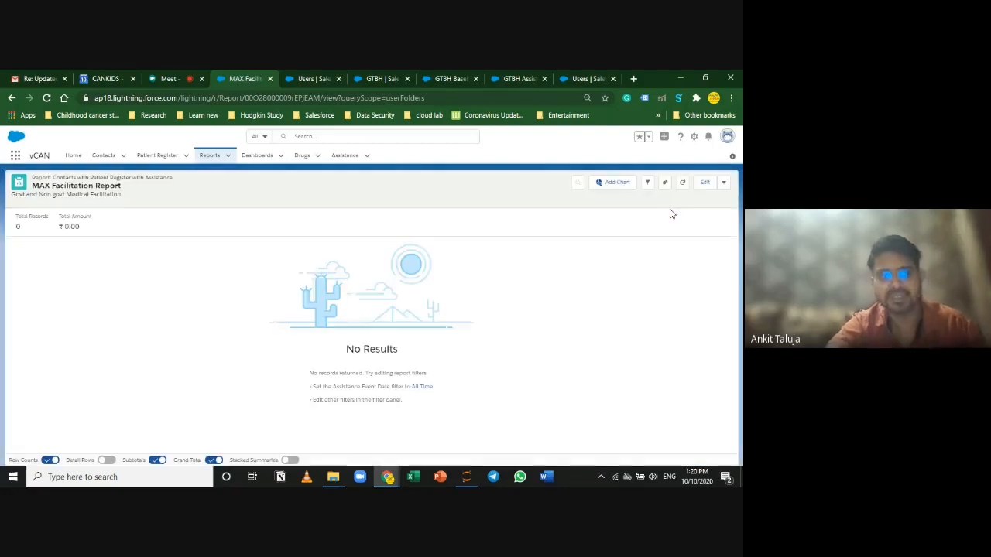
Step: Set the Assistance Event Date filter range to Current FY and apply it
click(648, 182)
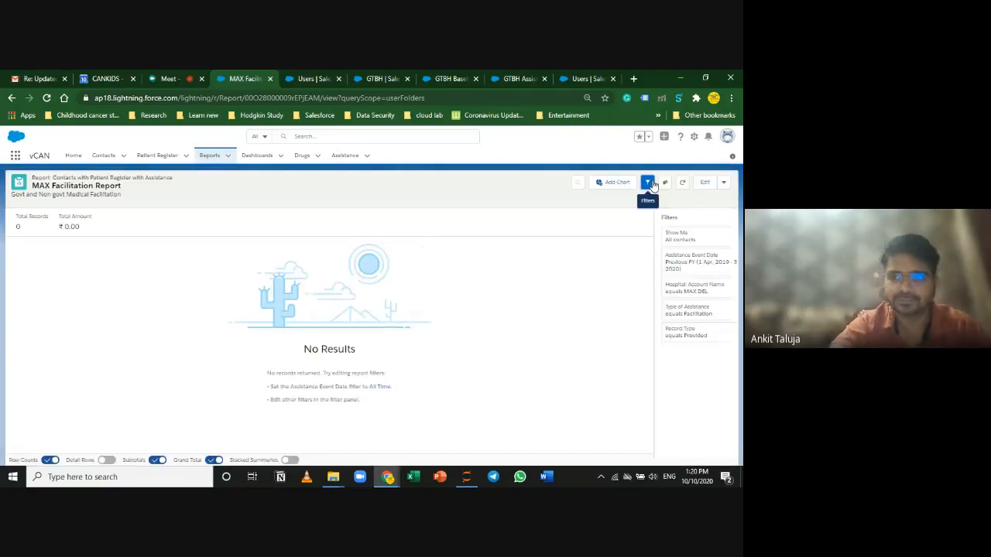
click(669, 263)
click(577, 274)
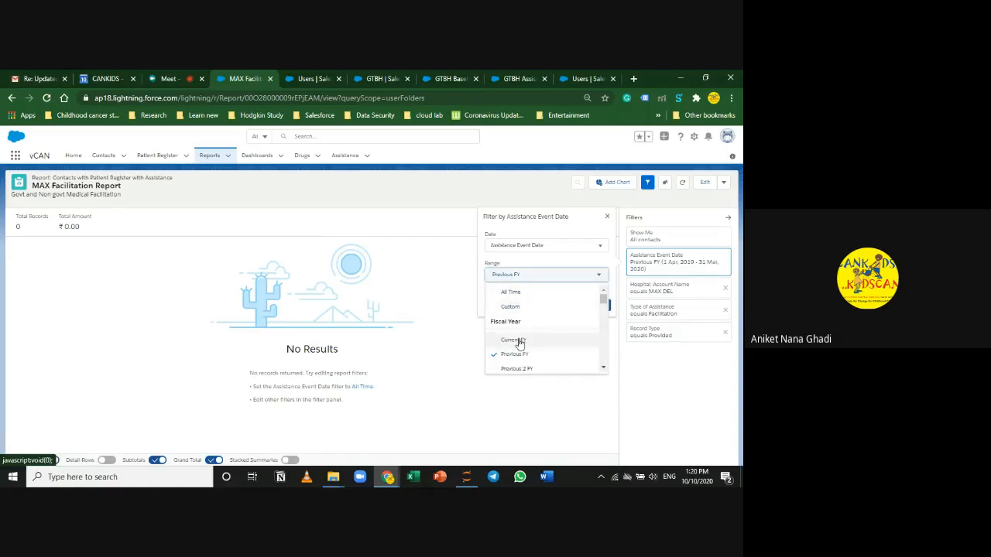
click(515, 340)
click(597, 305)
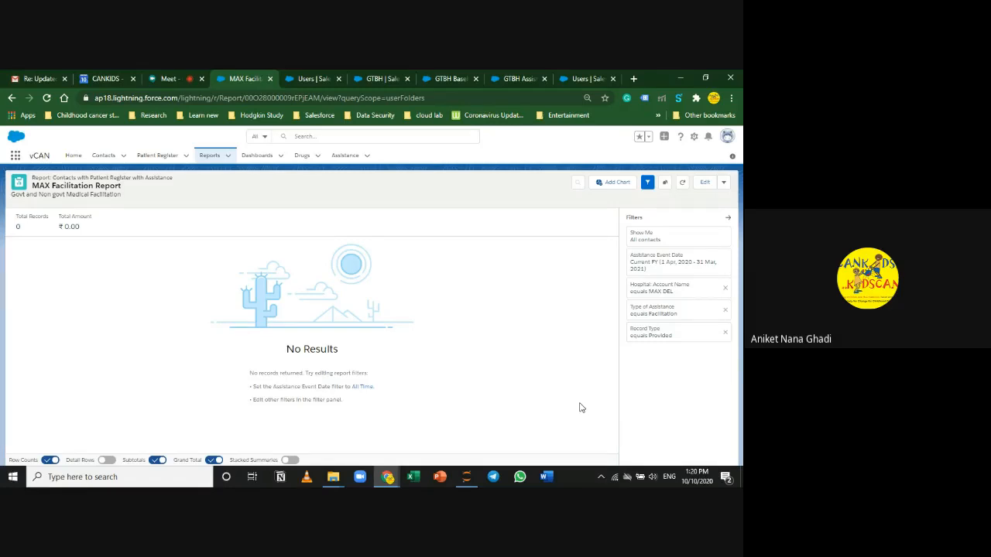
Step: Check the Type of Assistance filter unchanged, then stop presenting in Google Meet
click(693, 312)
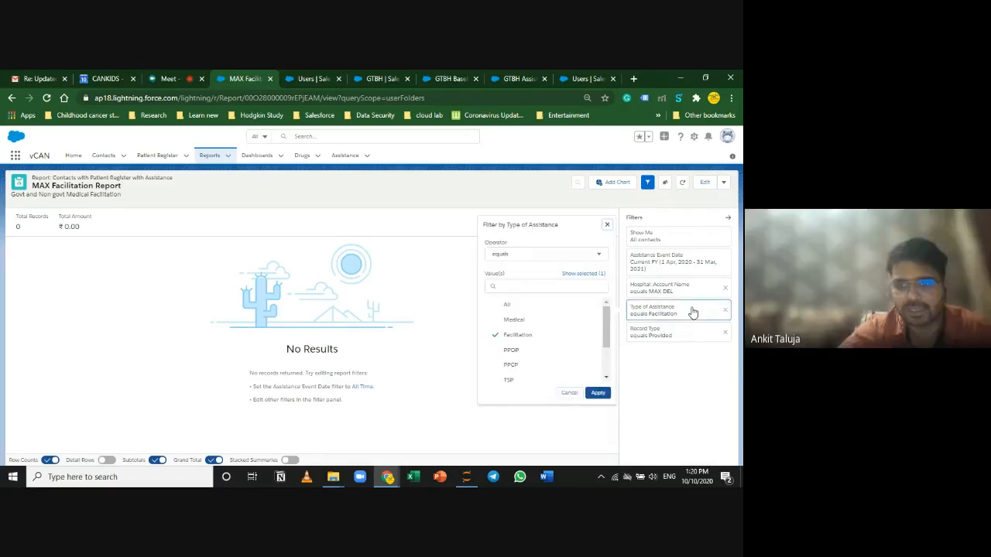
click(567, 393)
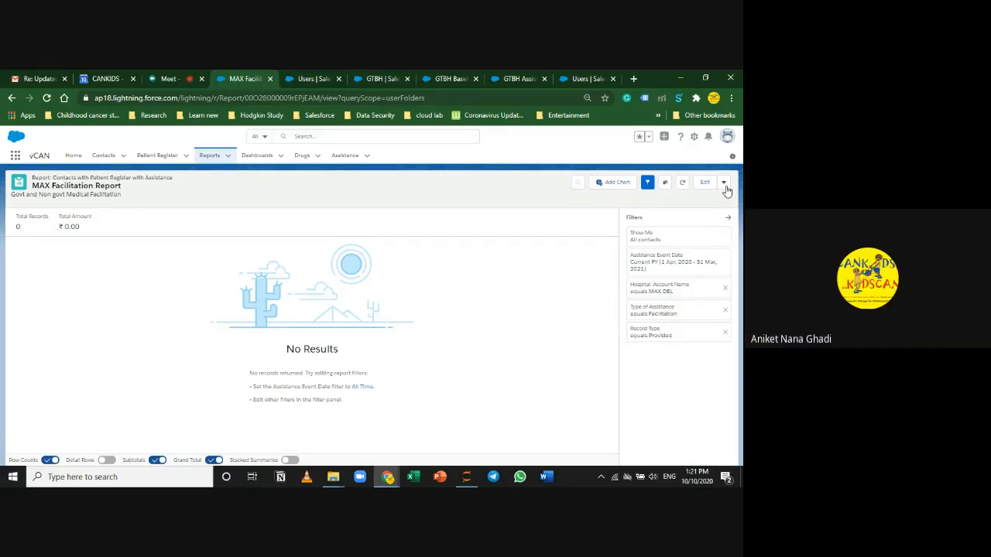
click(182, 75)
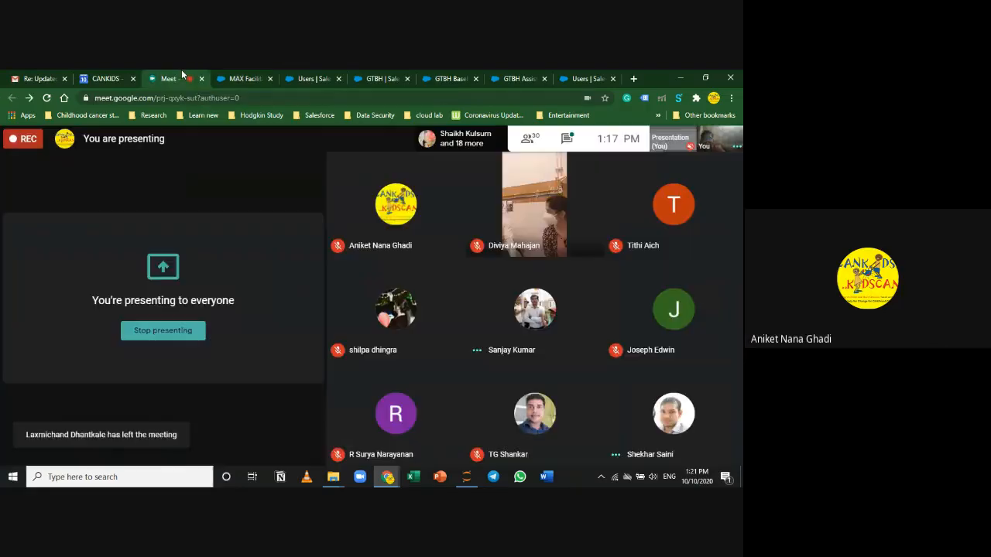
click(163, 331)
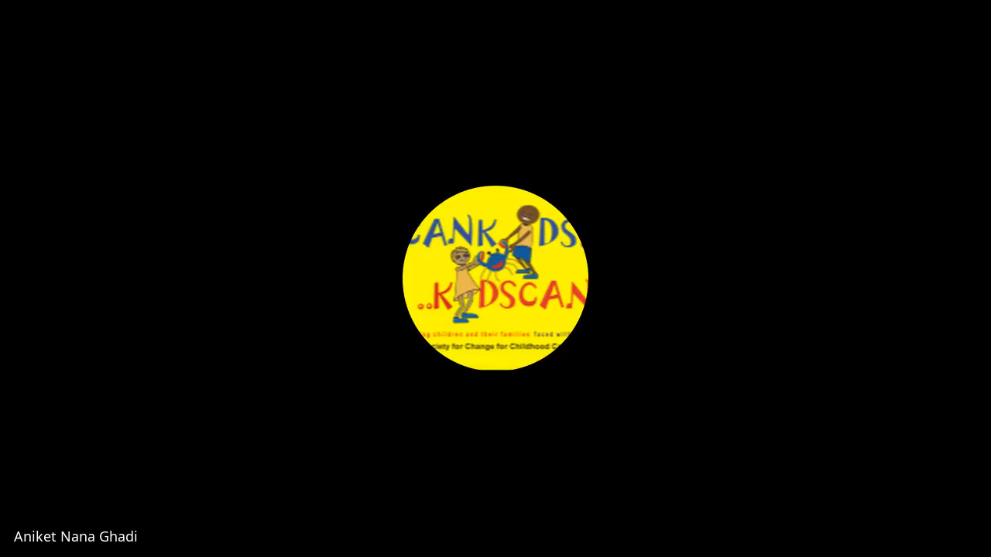